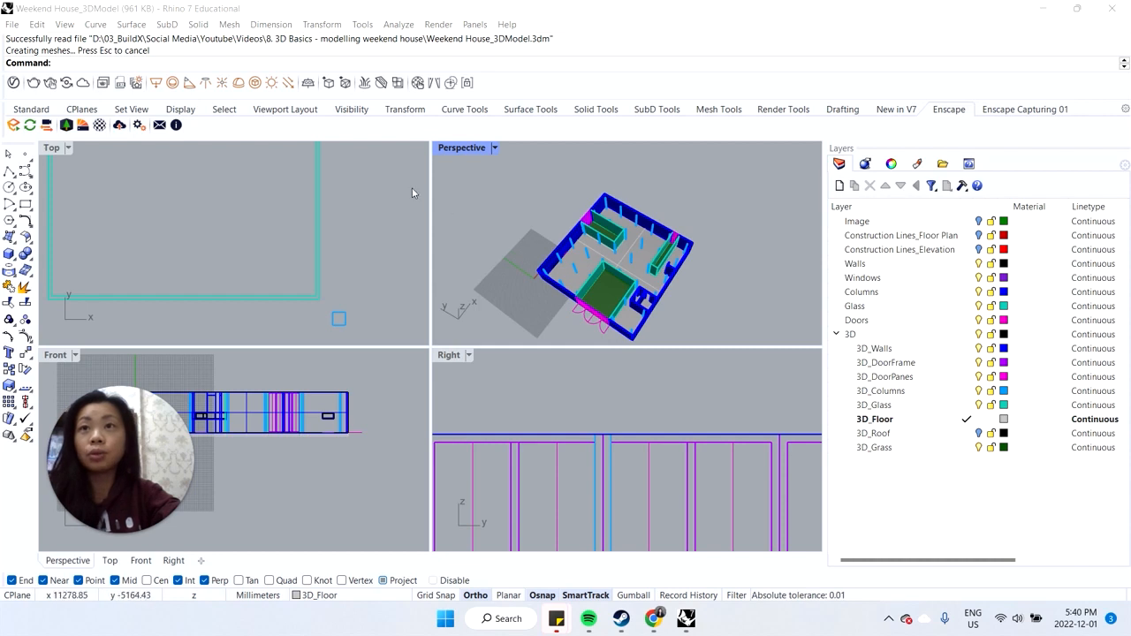
Step: Enable the Enscape toolbar from the Enscape.Rhino7.Plugin file in the toolbar layout, and close its floating window
{"action": "left_click", "coordinate": [363, 24]}
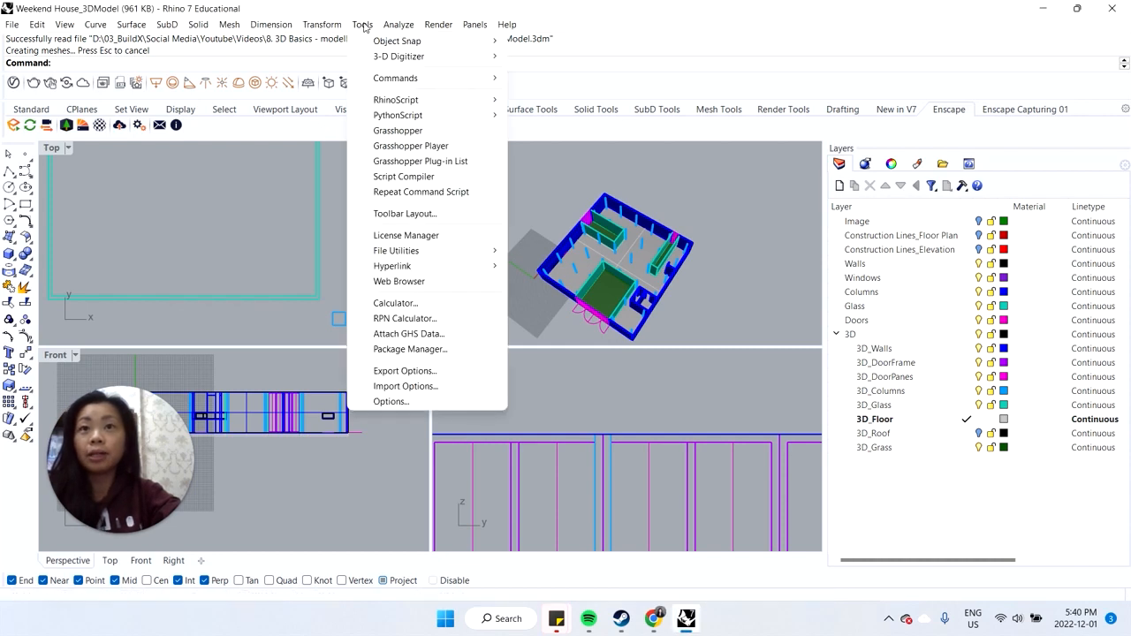
{"action": "left_click", "coordinate": [456, 215]}
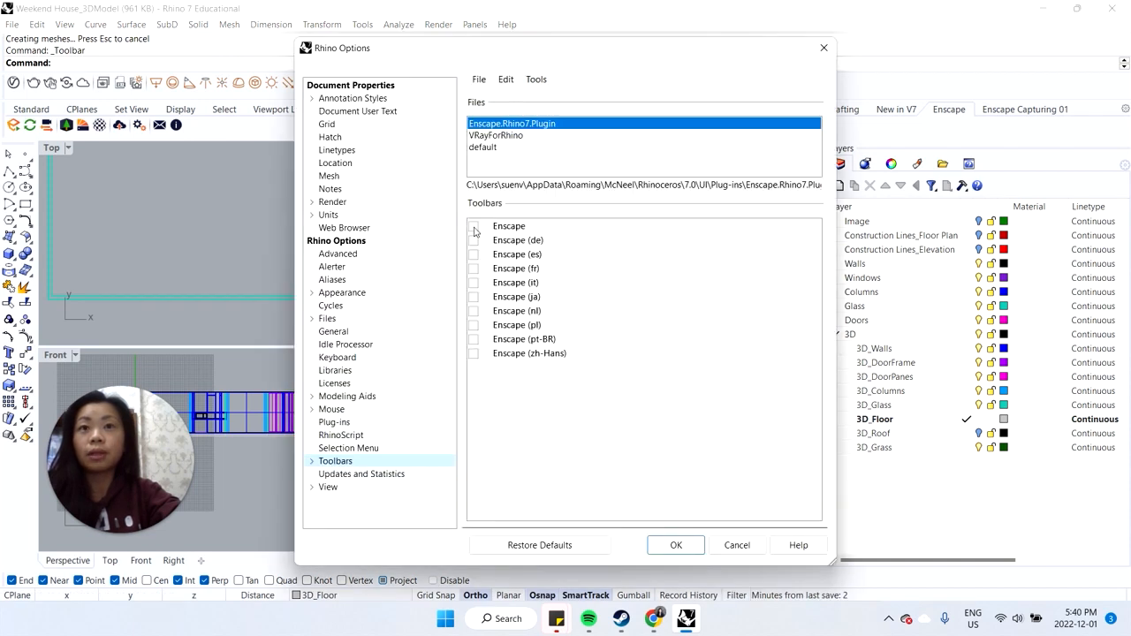
{"action": "left_click", "coordinate": [473, 227]}
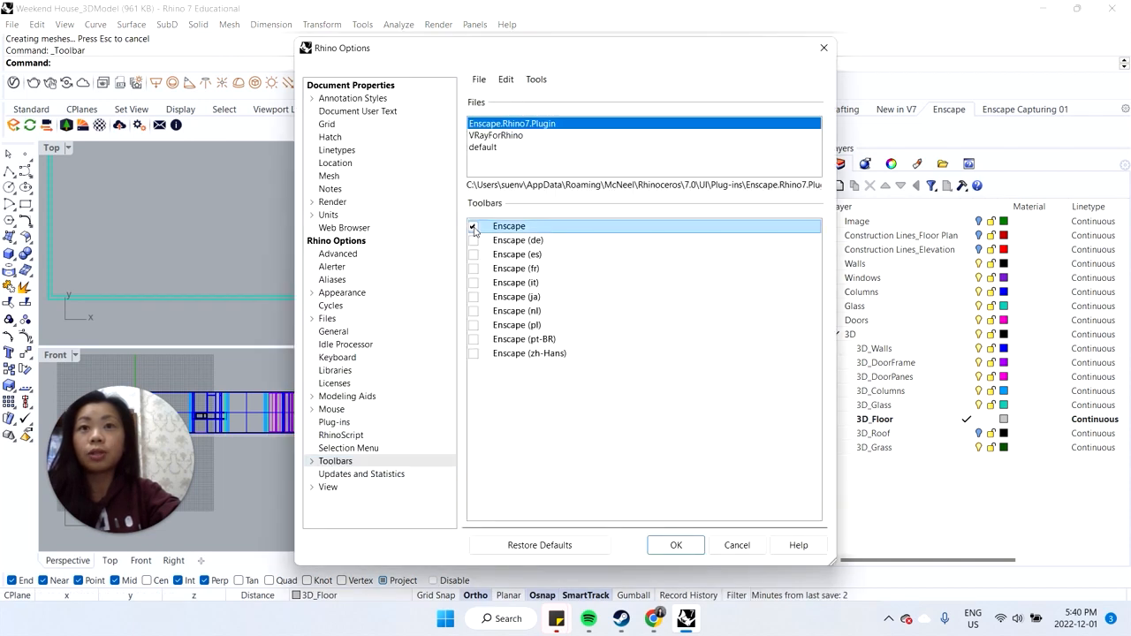
{"action": "left_click", "coordinate": [676, 545]}
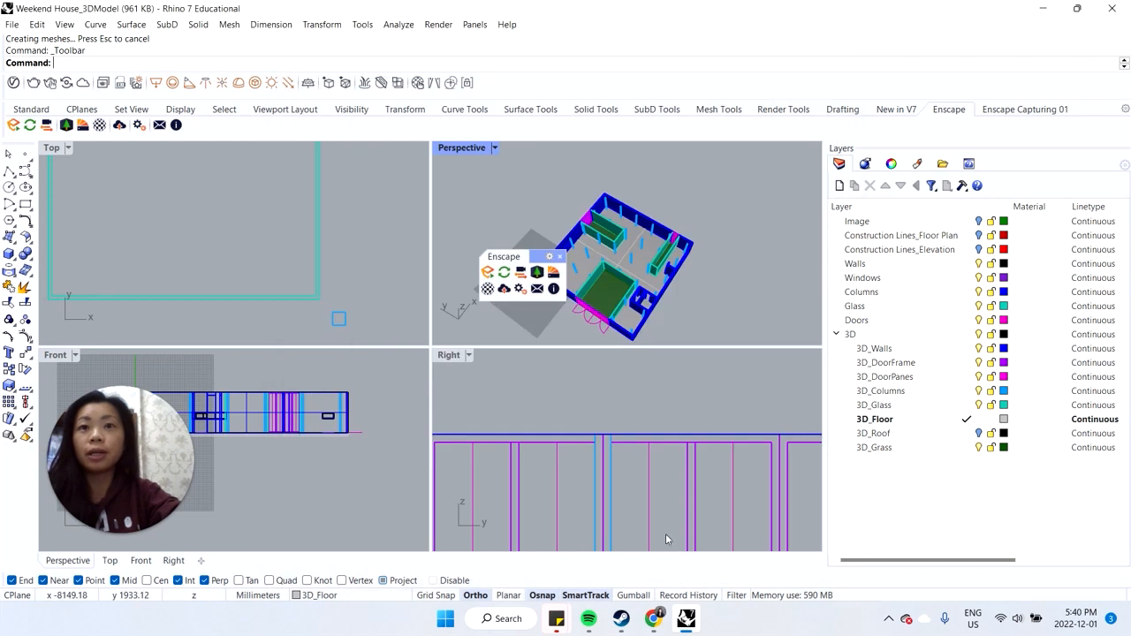
{"action": "left_click_drag", "start_coordinate": [488, 265], "coordinate": [530, 234]}
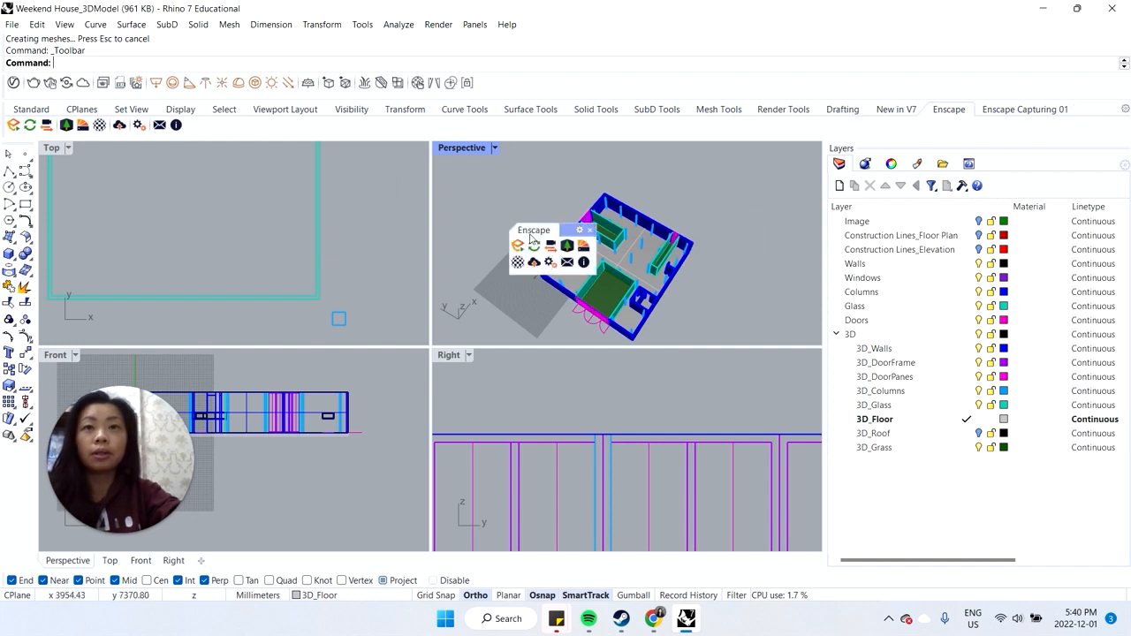
{"action": "left_click", "coordinate": [592, 231]}
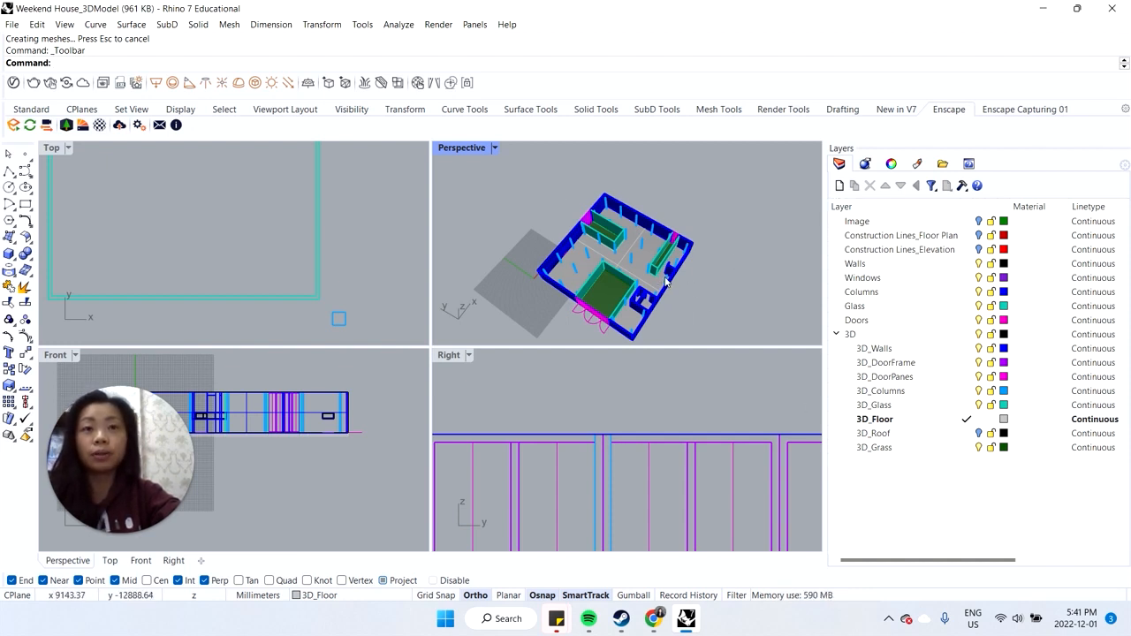
Step: Turn the 3D_Roof layer on to view the roof, and turn it off again
{"action": "left_click", "coordinate": [979, 433]}
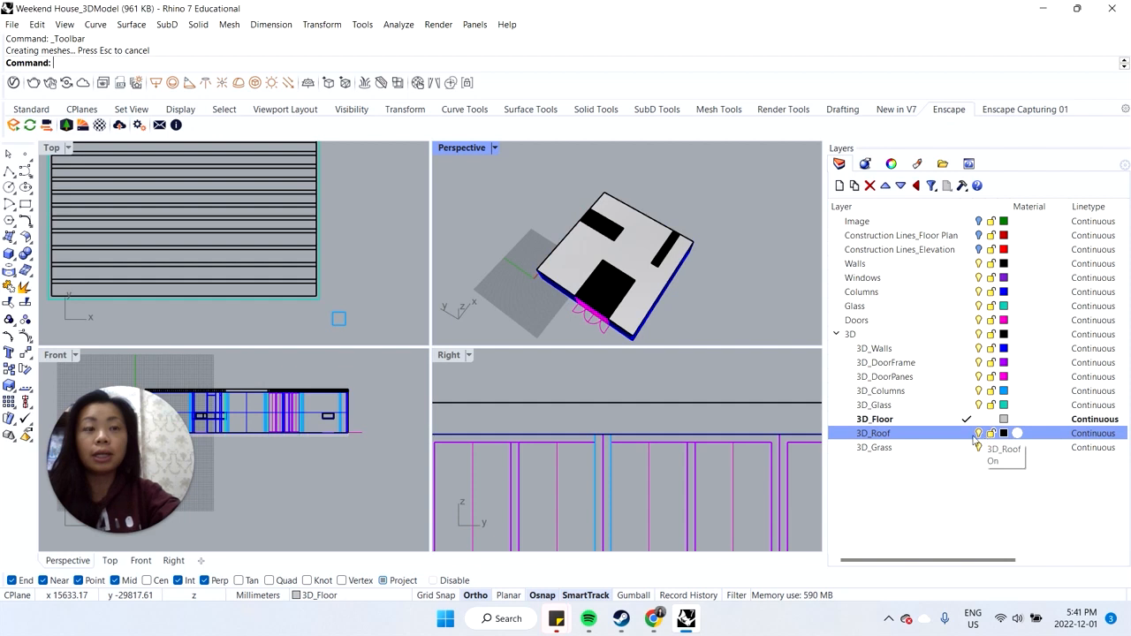
{"action": "left_click", "coordinate": [979, 433]}
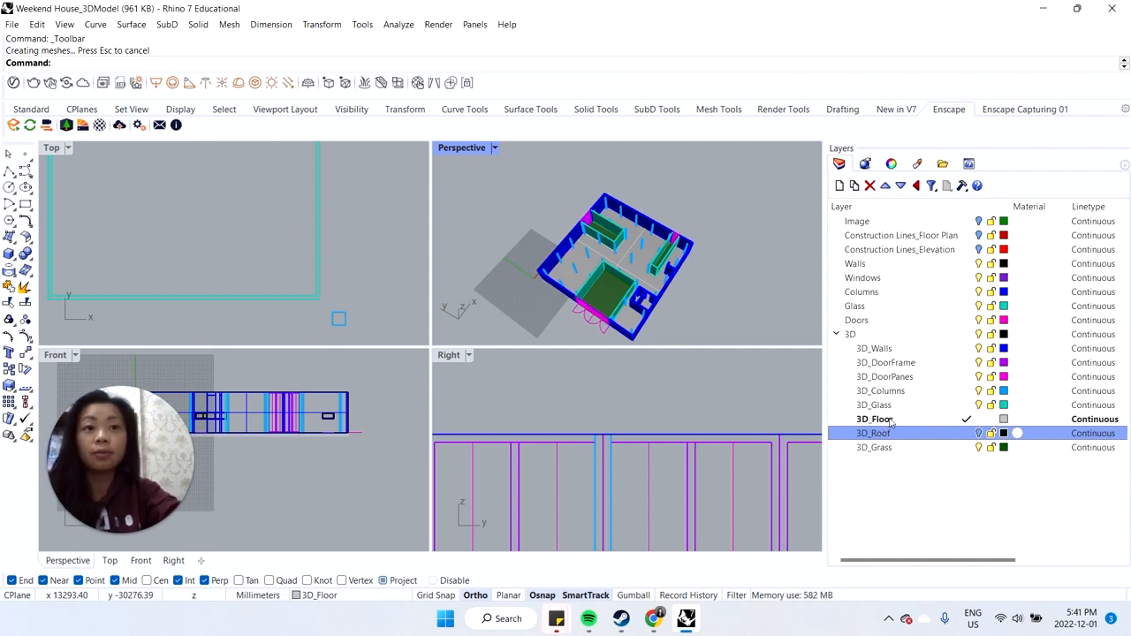
Step: Rename the 3D_Grass layer as 3D_Gravel
{"action": "right_click", "coordinate": [883, 453]}
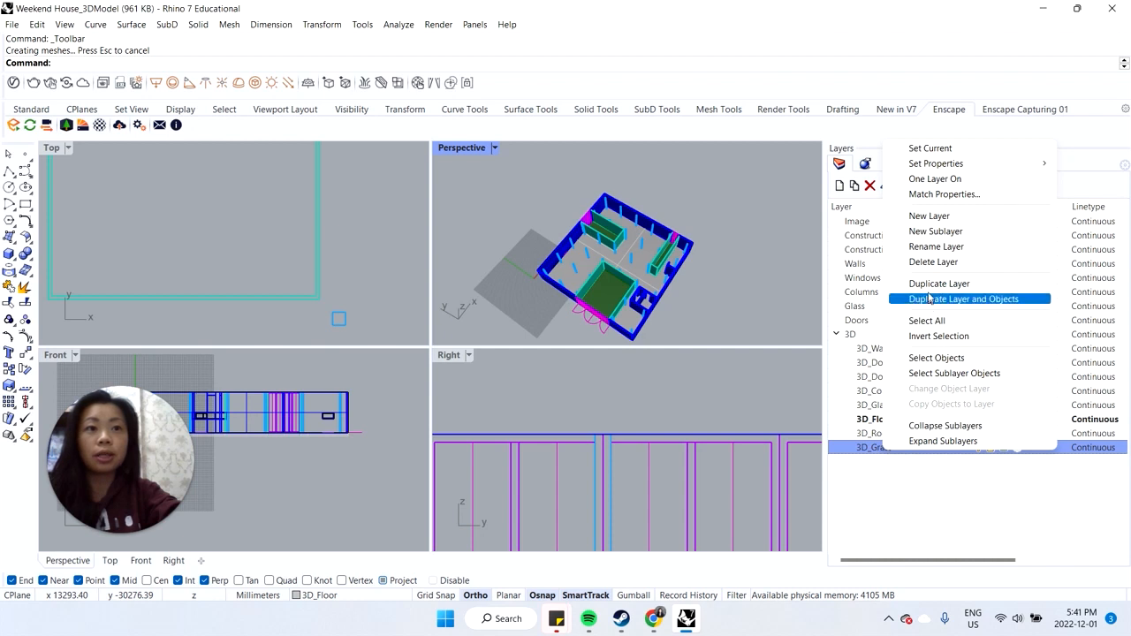
{"action": "left_click", "coordinate": [915, 245]}
{"action": "left_click_drag", "start_coordinate": [870, 451], "coordinate": [901, 451]}
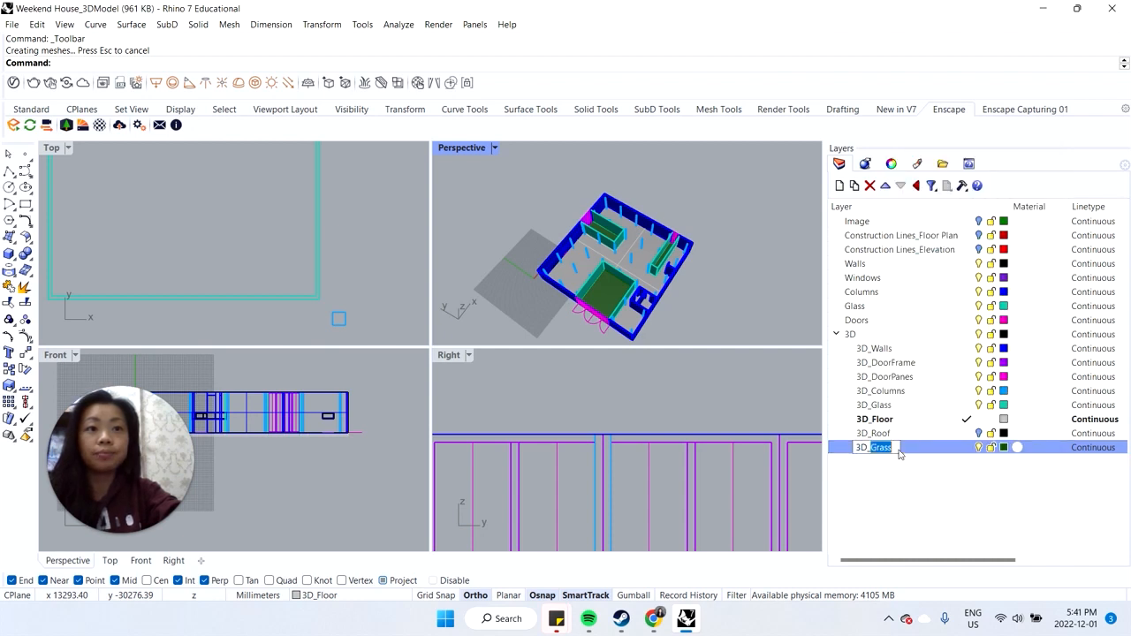
{"action": "type", "text": "Gravel"}
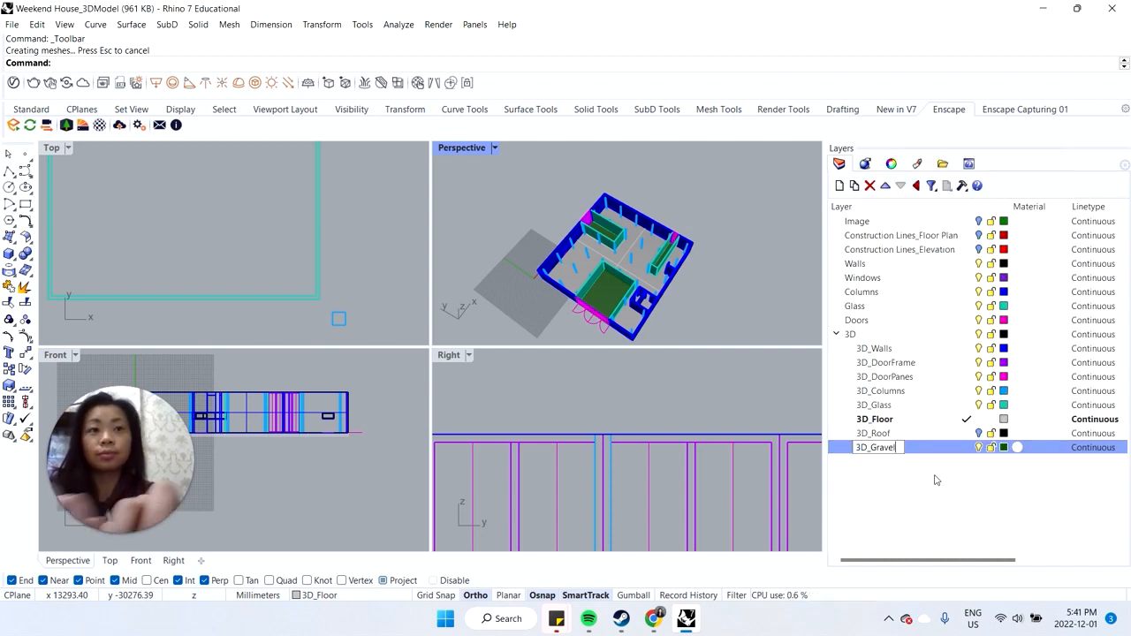
{"action": "key", "text": "Return"}
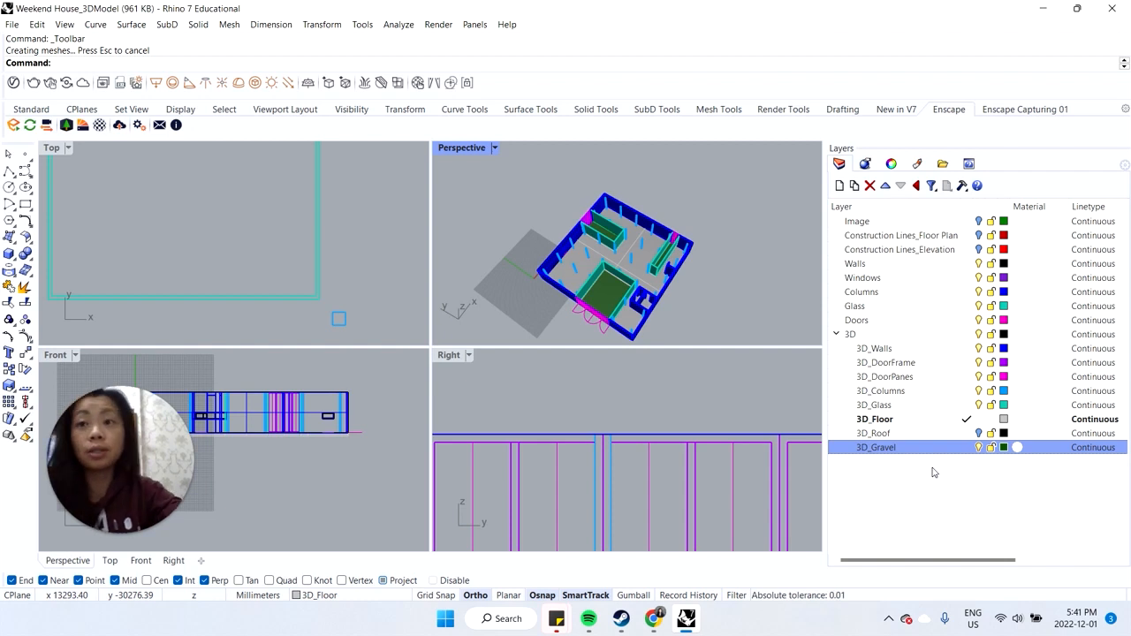
Step: Assign the 3D_Glass layer a material of type Enscape named Glass
{"action": "left_click", "coordinate": [1021, 406]}
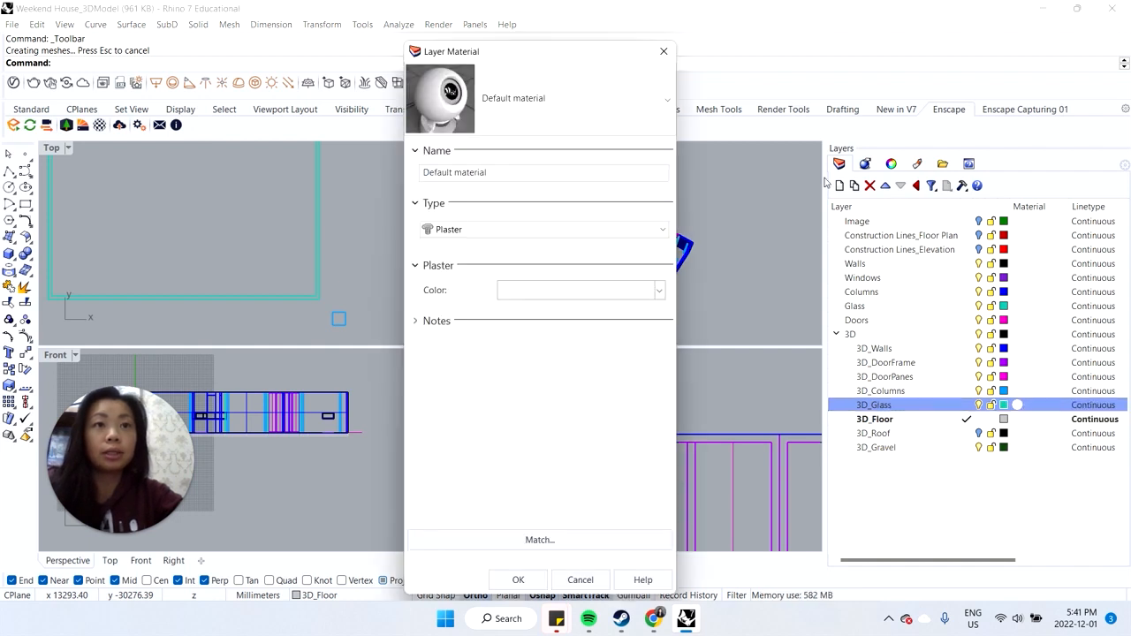
{"action": "left_click", "coordinate": [663, 50]}
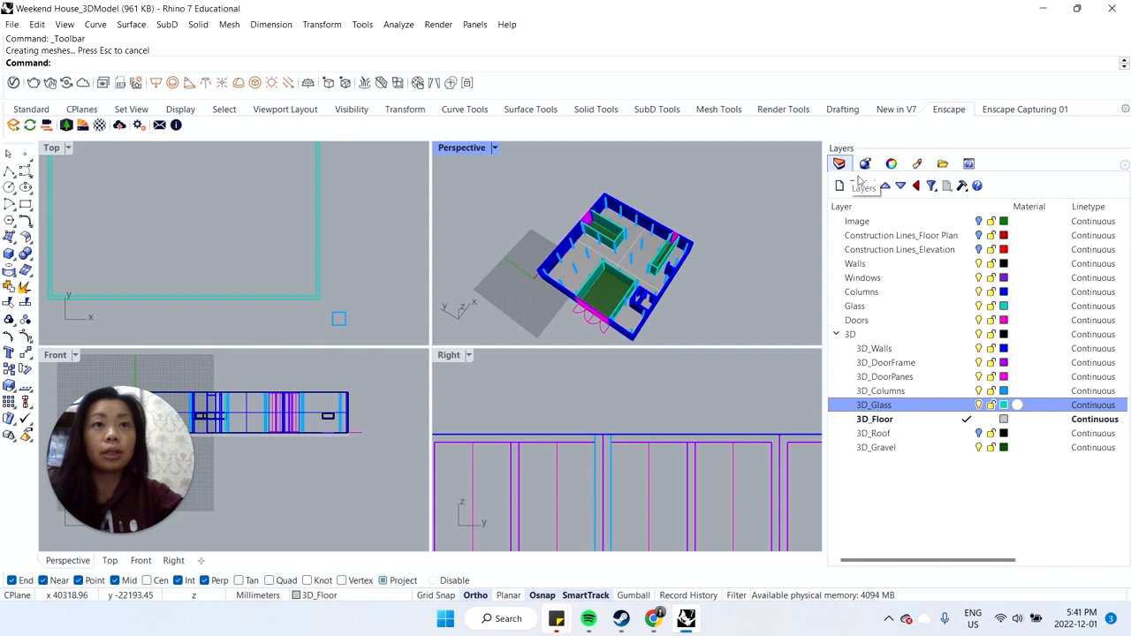
{"action": "left_click", "coordinate": [1018, 405]}
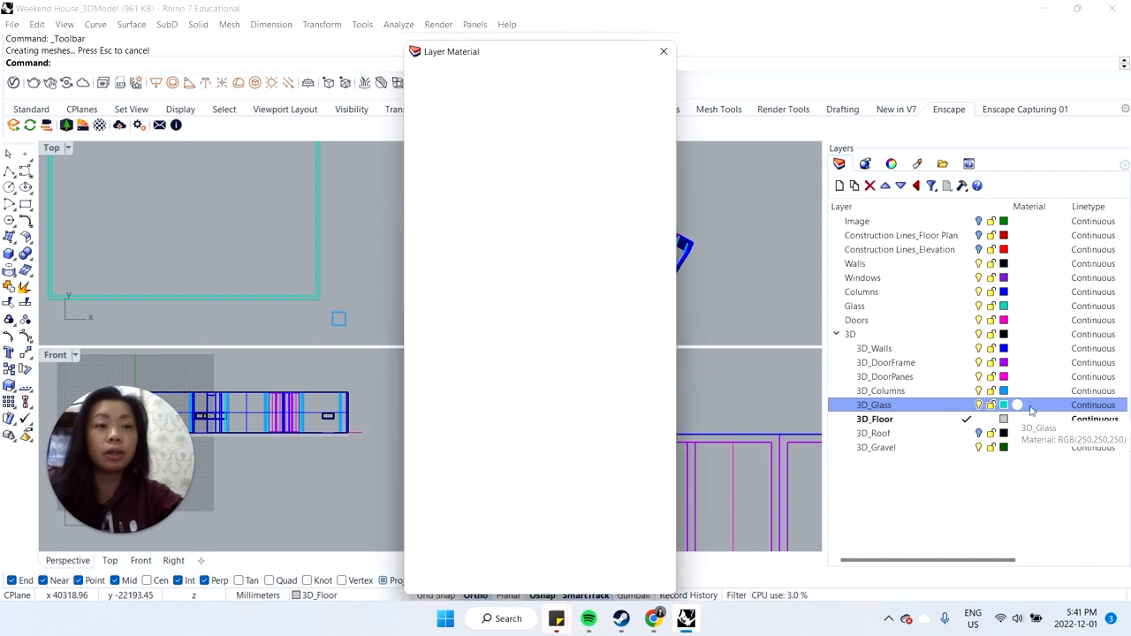
{"action": "left_click", "coordinate": [500, 231]}
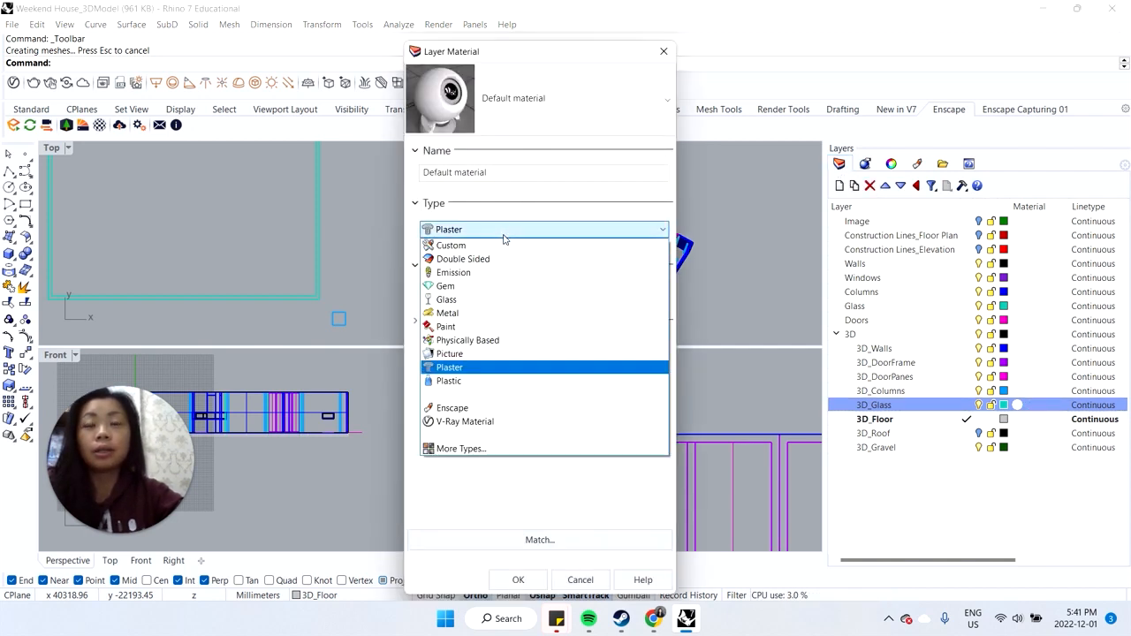
{"action": "left_click", "coordinate": [491, 410]}
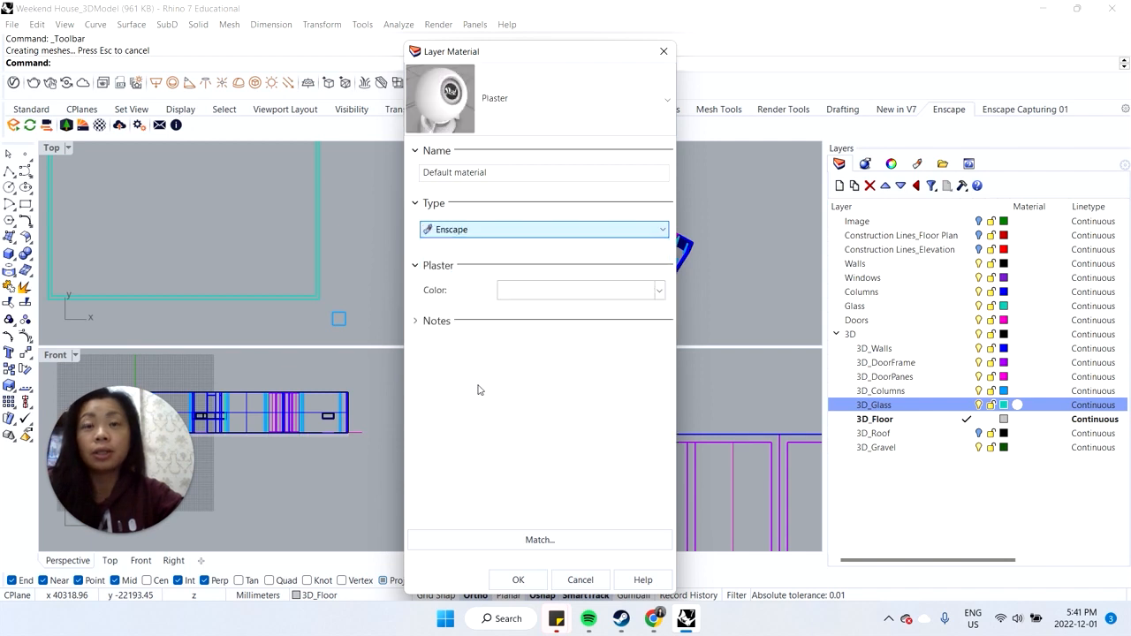
{"action": "double_click", "coordinate": [456, 174]}
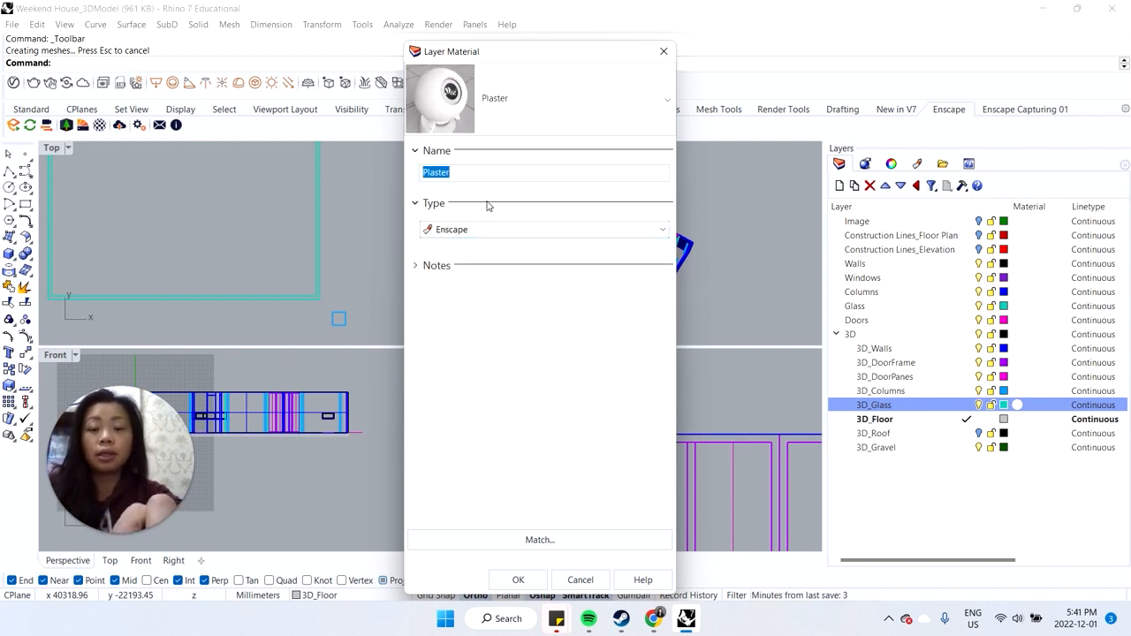
{"action": "type", "text": "Glass"}
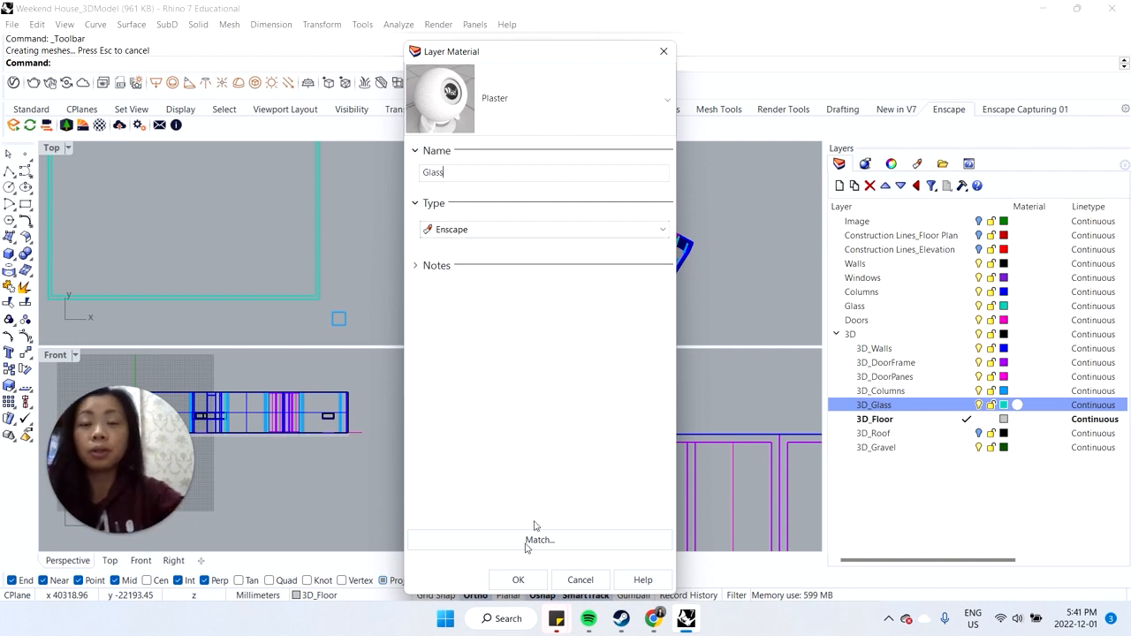
{"action": "left_click", "coordinate": [517, 579]}
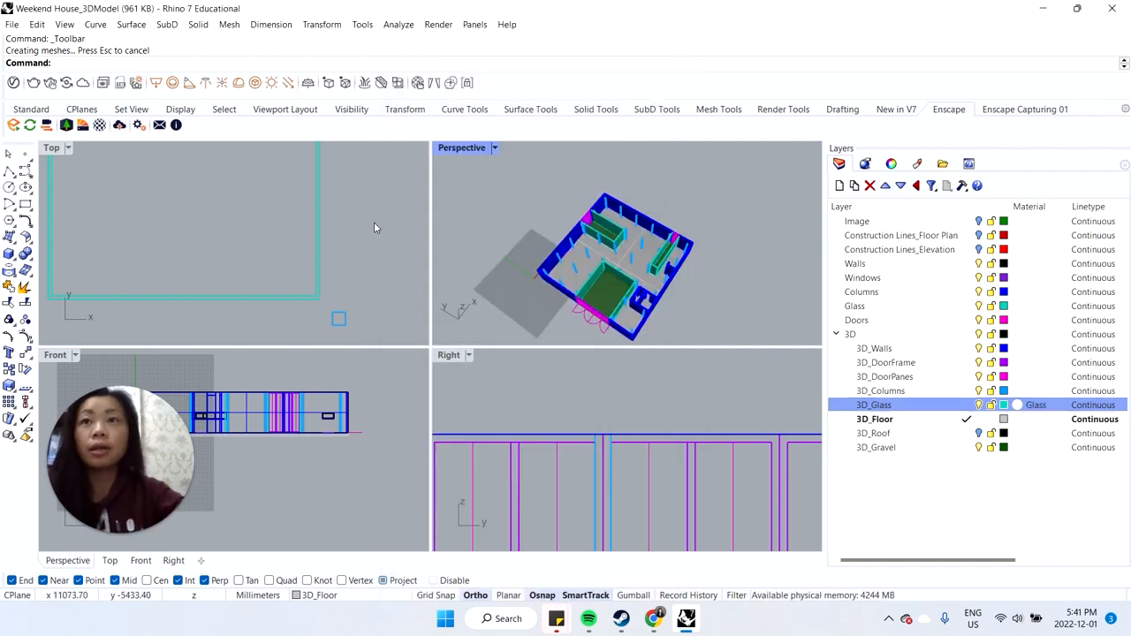
Step: Open the Glass material in the Enscape Material Editor and set its transparency type to Transmittance, keeping the material type Generic
{"action": "left_click", "coordinate": [100, 124]}
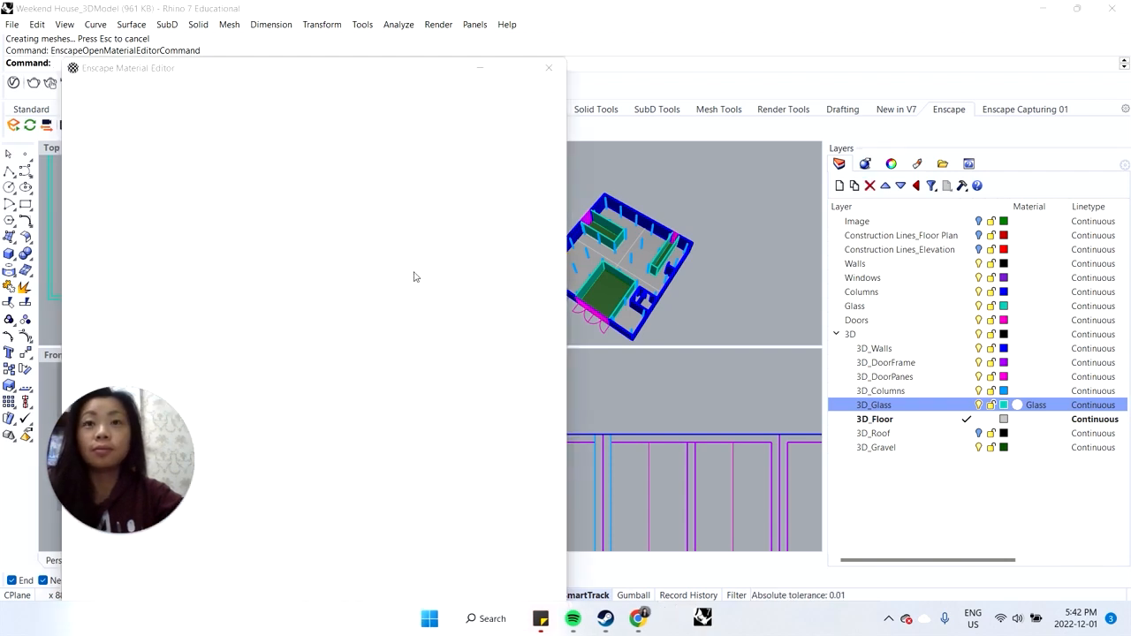
{"action": "left_click_drag", "start_coordinate": [424, 67], "coordinate": [539, 14]}
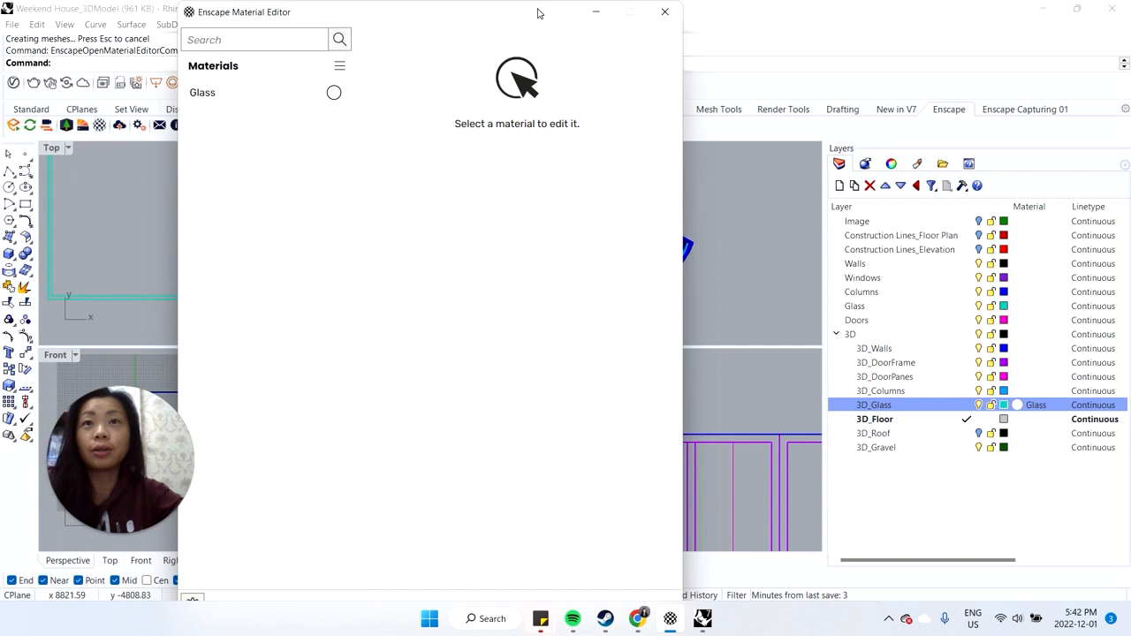
{"action": "left_click", "coordinate": [288, 92]}
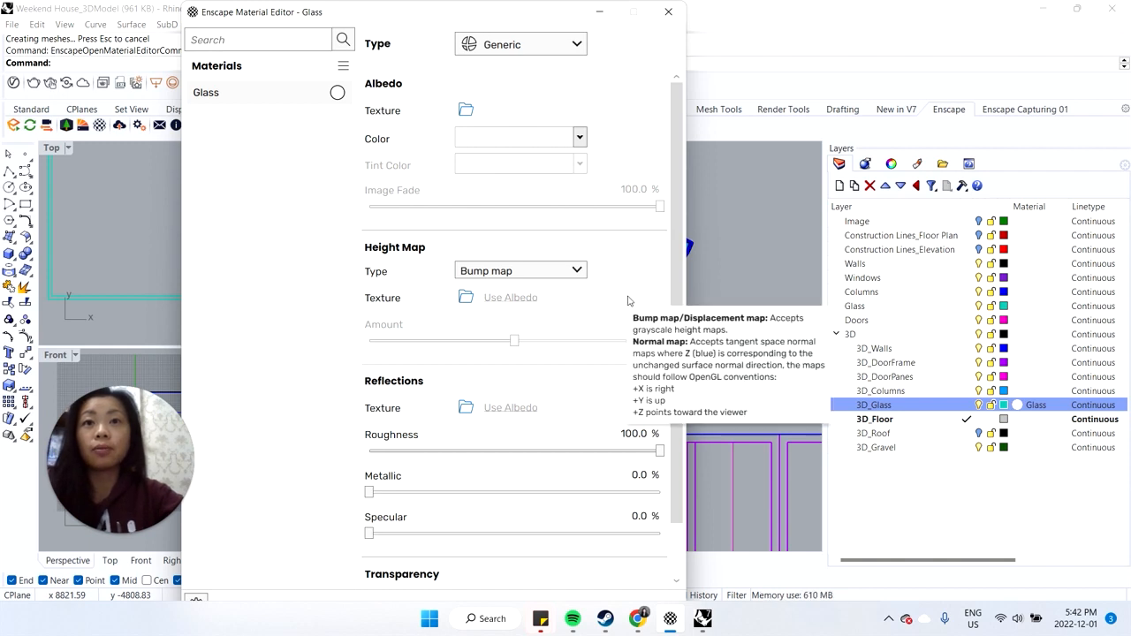
{"action": "left_click", "coordinate": [566, 51]}
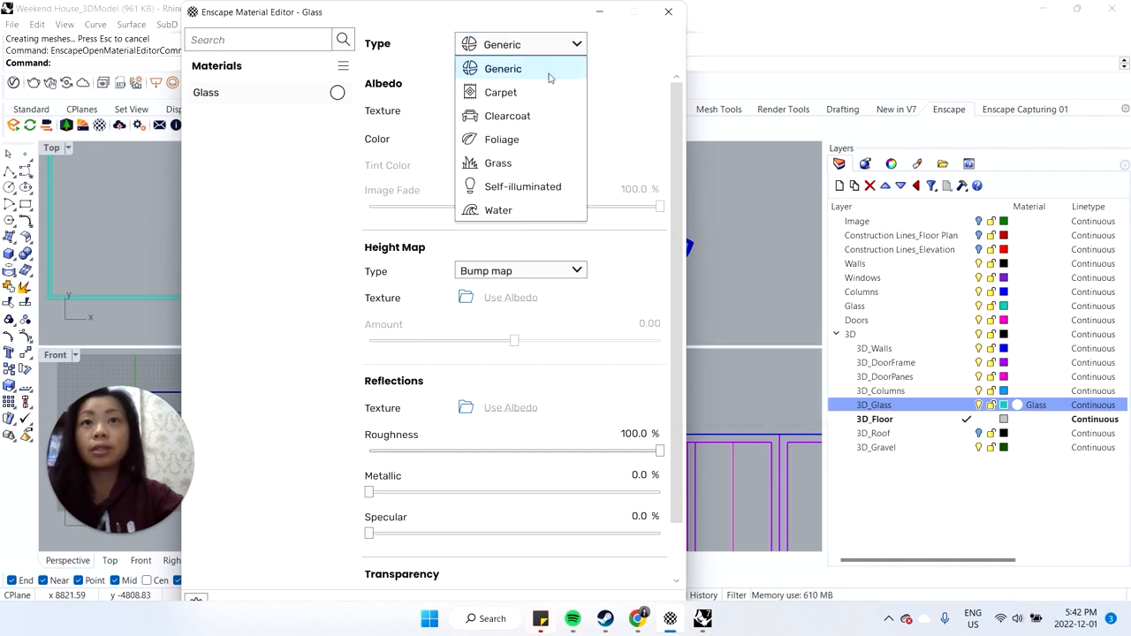
{"action": "left_click", "coordinate": [645, 174]}
{"action": "scroll", "coordinate": [678, 300], "scroll_direction": "down", "scroll_amount": 1}
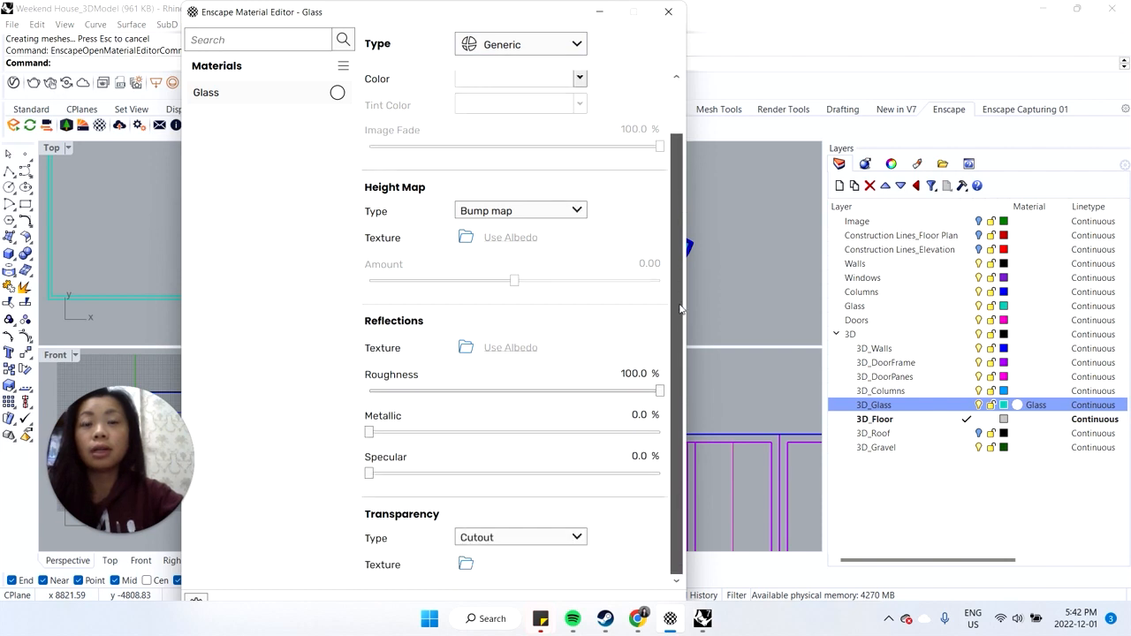
{"action": "left_click", "coordinate": [541, 536]}
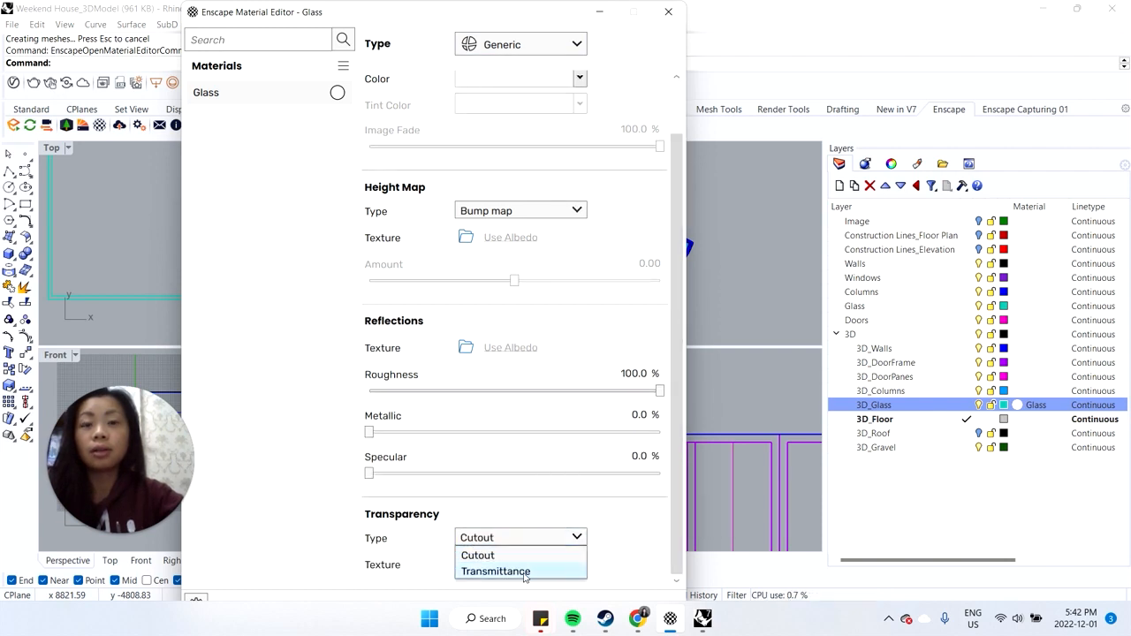
{"action": "left_click", "coordinate": [520, 572]}
Step: Set the Glass material's refractive index to 1.20 and opacity to 36%, and close the material editor
{"action": "scroll", "coordinate": [667, 507], "scroll_direction": "down", "scroll_amount": 2}
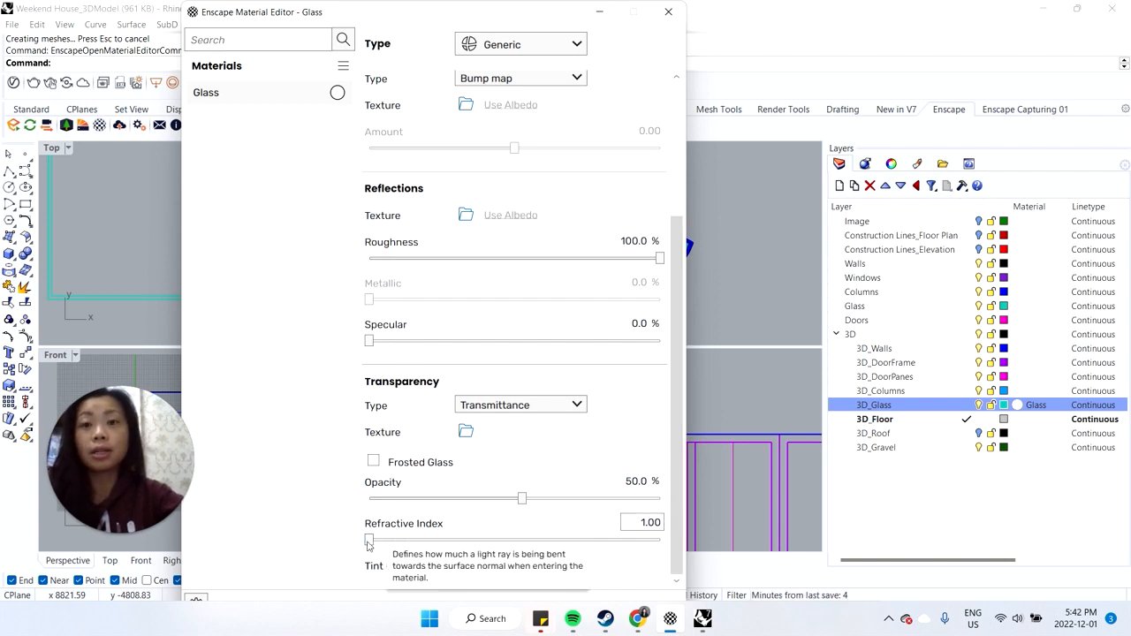
{"action": "left_click_drag", "start_coordinate": [368, 540], "coordinate": [408, 556]}
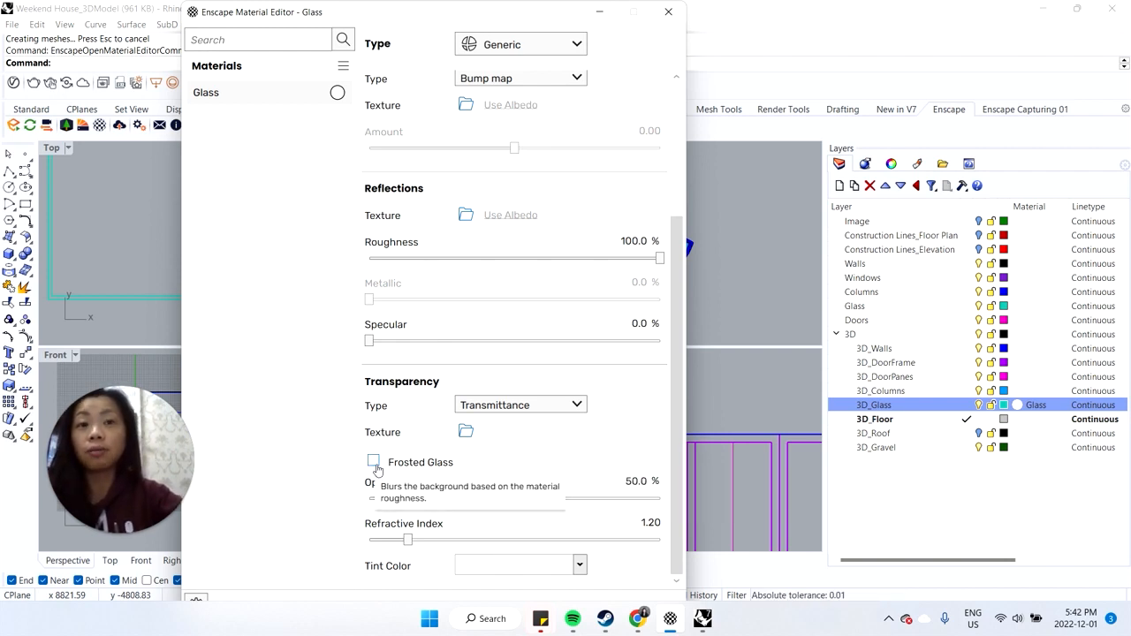
{"action": "left_click_drag", "start_coordinate": [515, 500], "coordinate": [480, 511]}
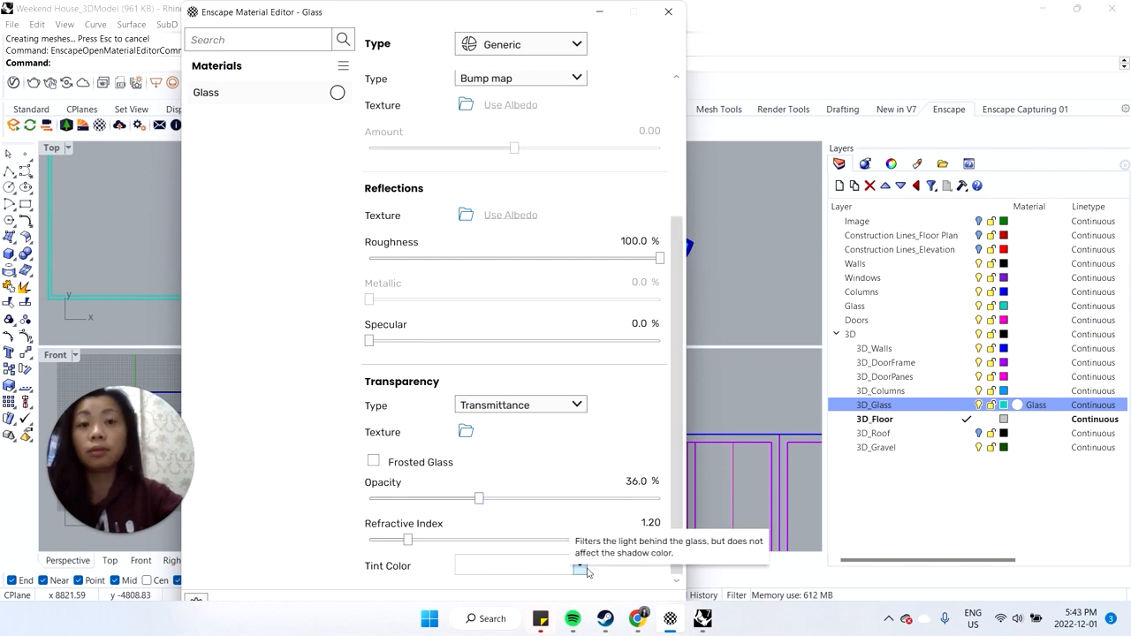
{"action": "left_click", "coordinate": [579, 569]}
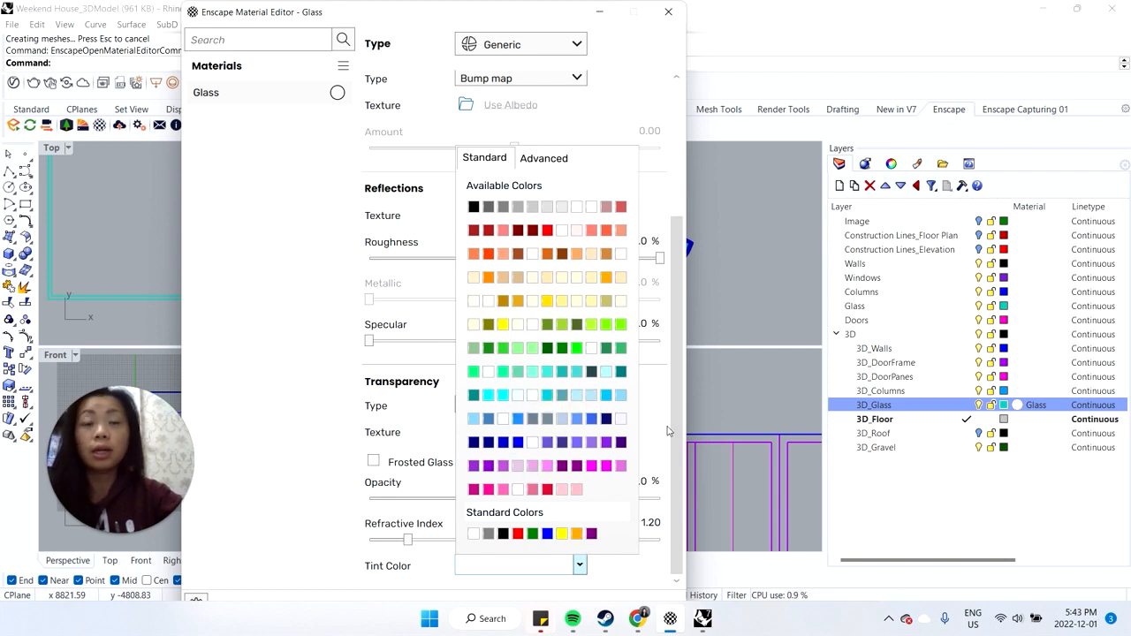
{"action": "left_click", "coordinate": [666, 431]}
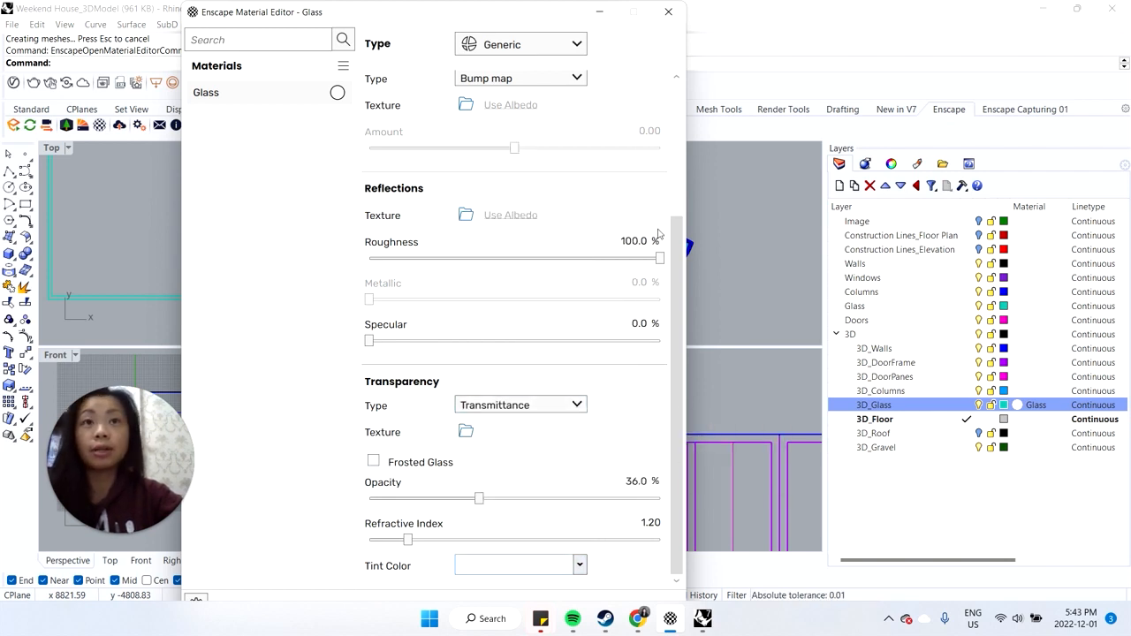
{"action": "scroll", "coordinate": [681, 279], "scroll_direction": "up", "scroll_amount": 3}
{"action": "scroll", "coordinate": [671, 353], "scroll_direction": "down", "scroll_amount": 3}
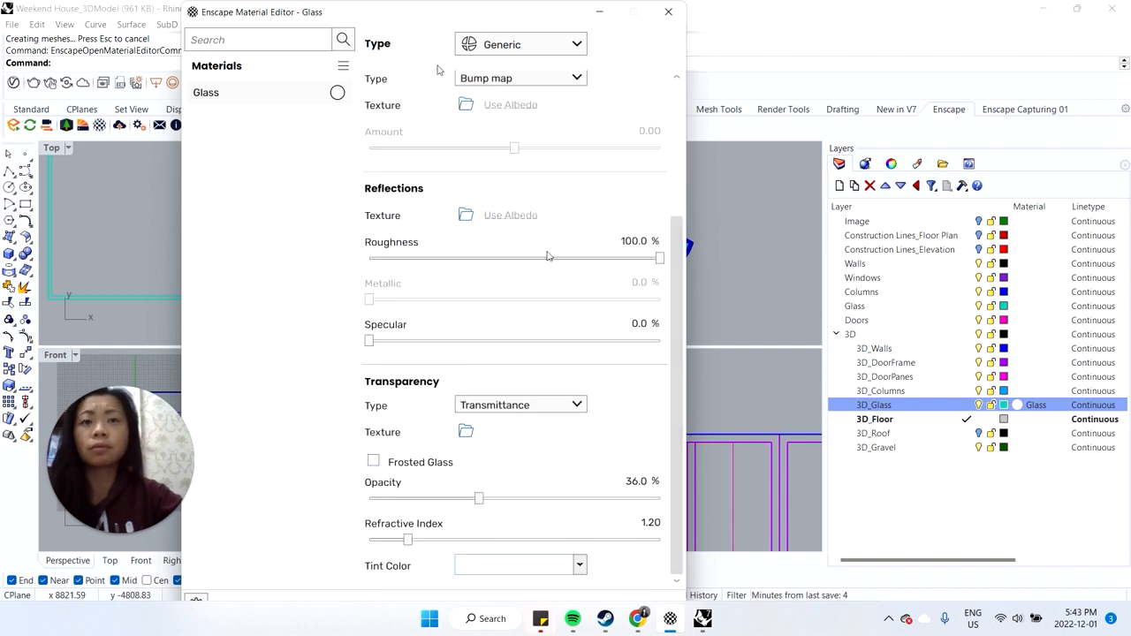
{"action": "left_click_drag", "start_coordinate": [360, 15], "coordinate": [372, 53]}
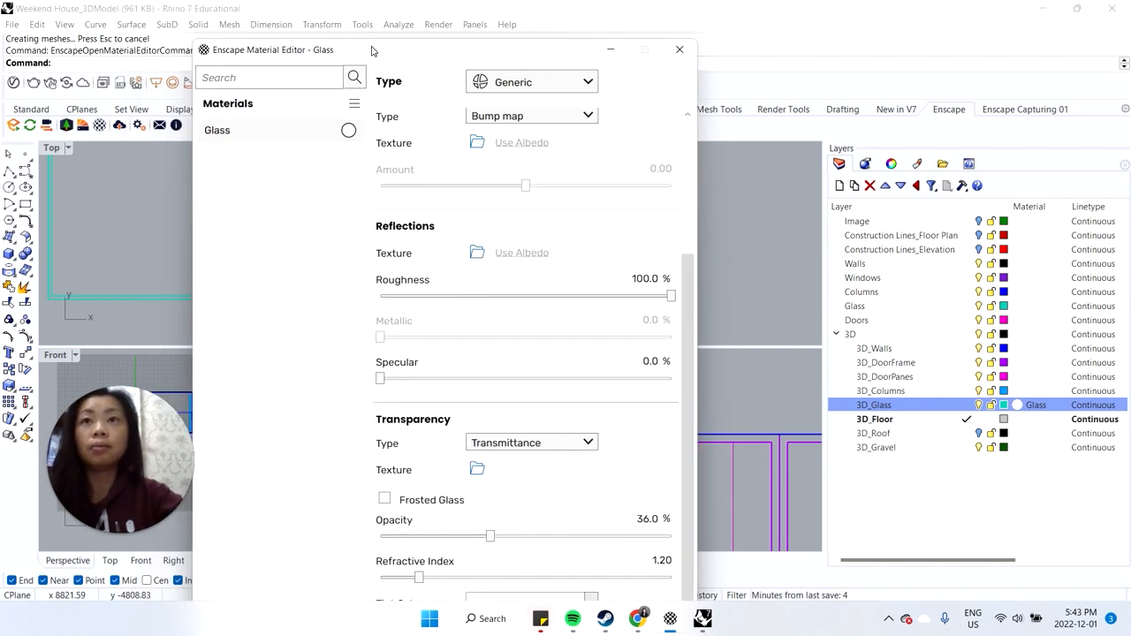
{"action": "left_click", "coordinate": [679, 49]}
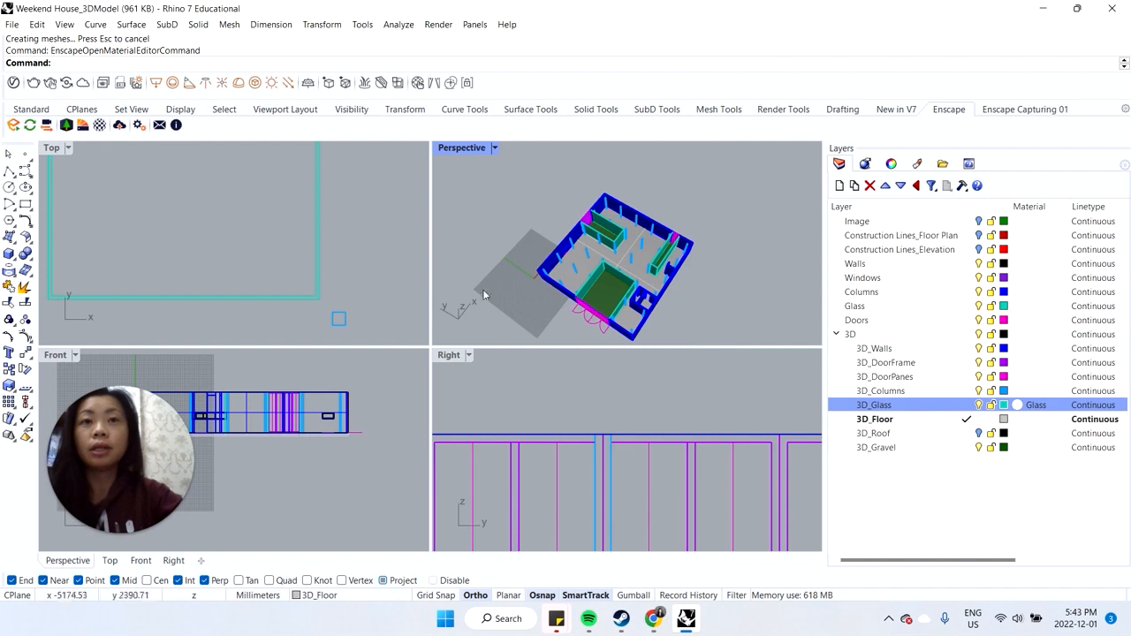
{"action": "right_click_drag", "start_coordinate": [695, 309], "coordinate": [583, 230]}
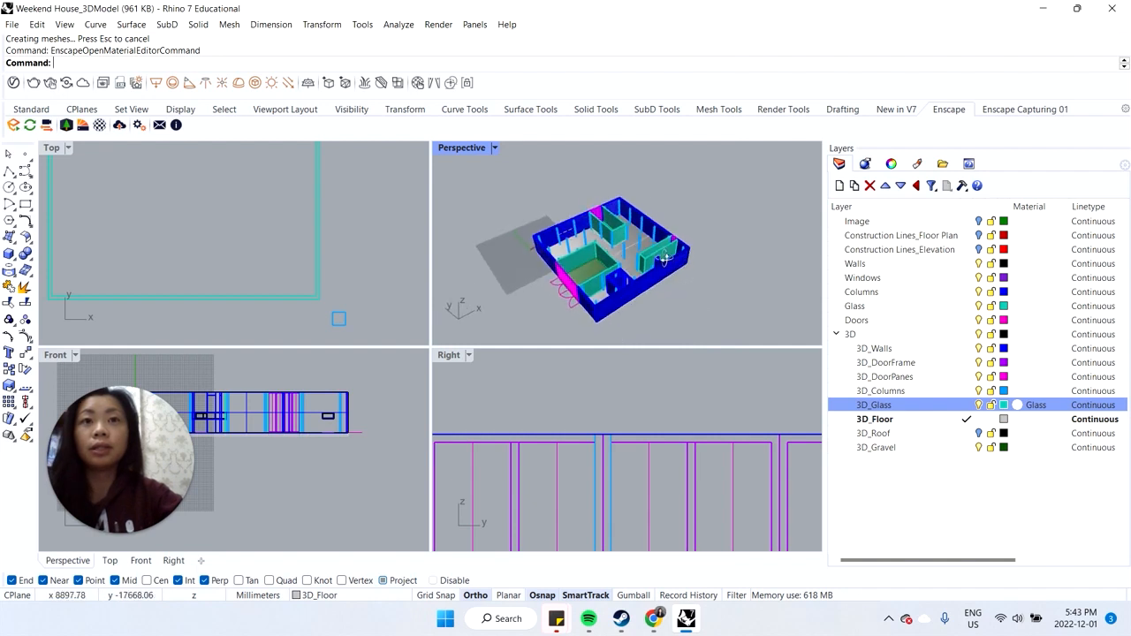
Step: Maximize the Perspective view and identify the interior glass volumes by selecting them and toggling the 3D_Glass layer's visibility
{"action": "double_click", "coordinate": [472, 149]}
{"action": "right_click_drag", "start_coordinate": [462, 404], "coordinate": [556, 415]}
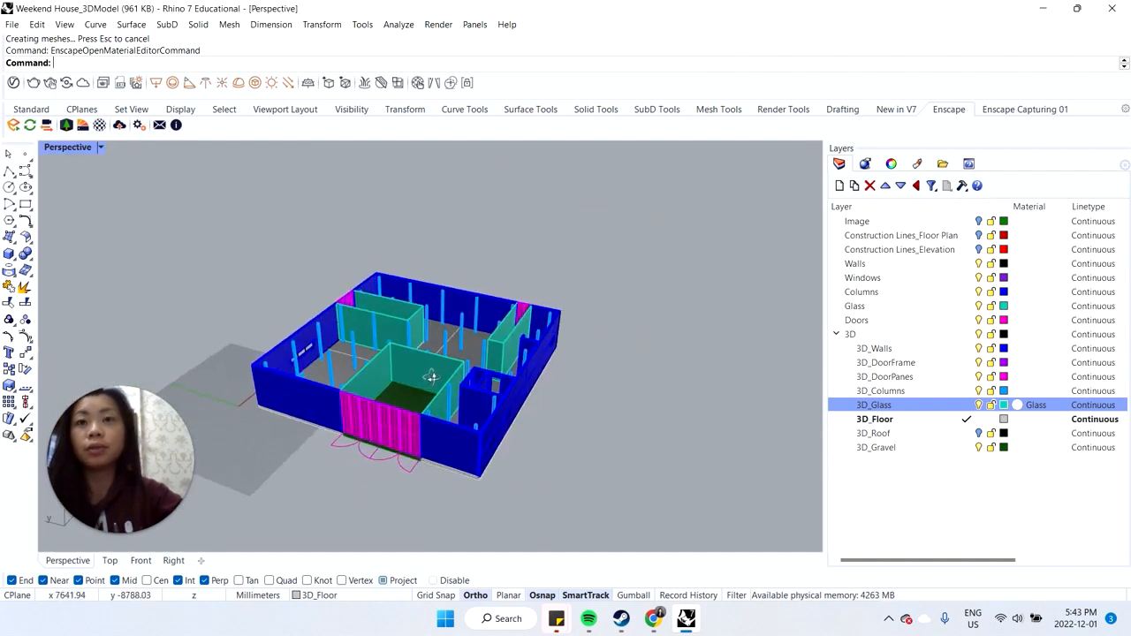
{"action": "left_click", "coordinate": [420, 373]}
{"action": "left_click", "coordinate": [407, 323]}
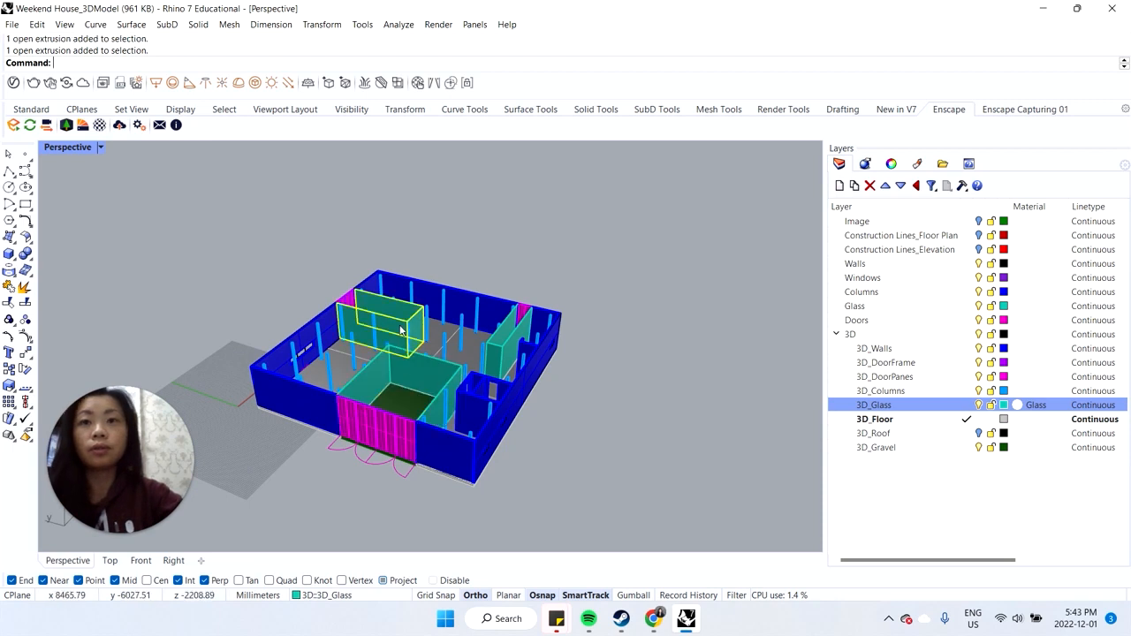
{"action": "scroll", "coordinate": [450, 347], "scroll_direction": "up", "scroll_amount": 3}
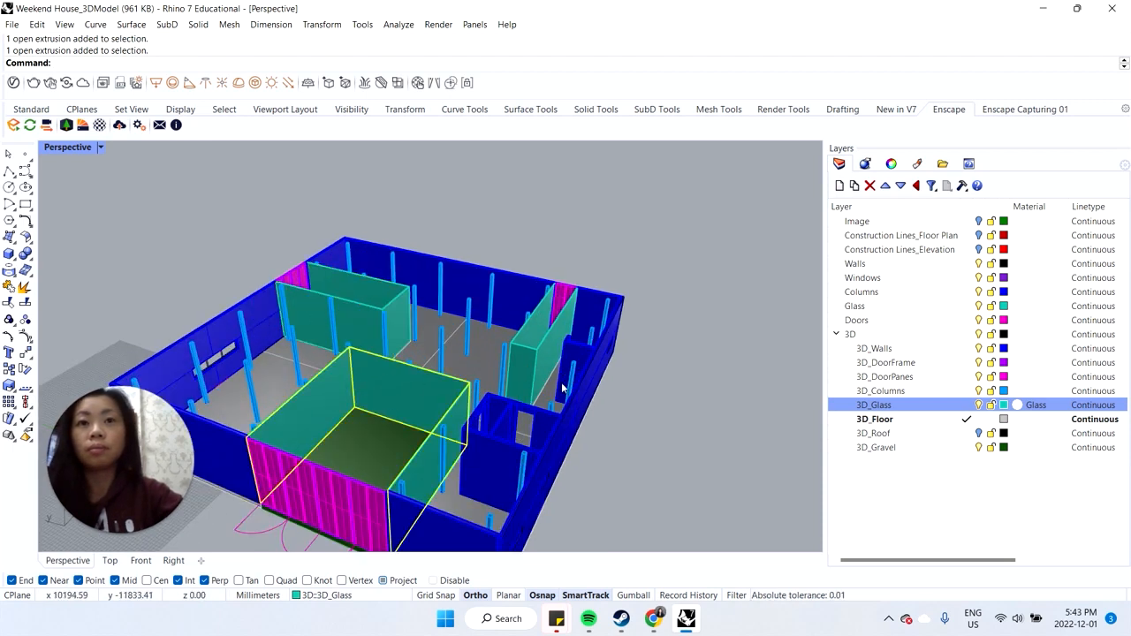
{"action": "right_click_drag", "start_coordinate": [413, 362], "coordinate": [649, 384]}
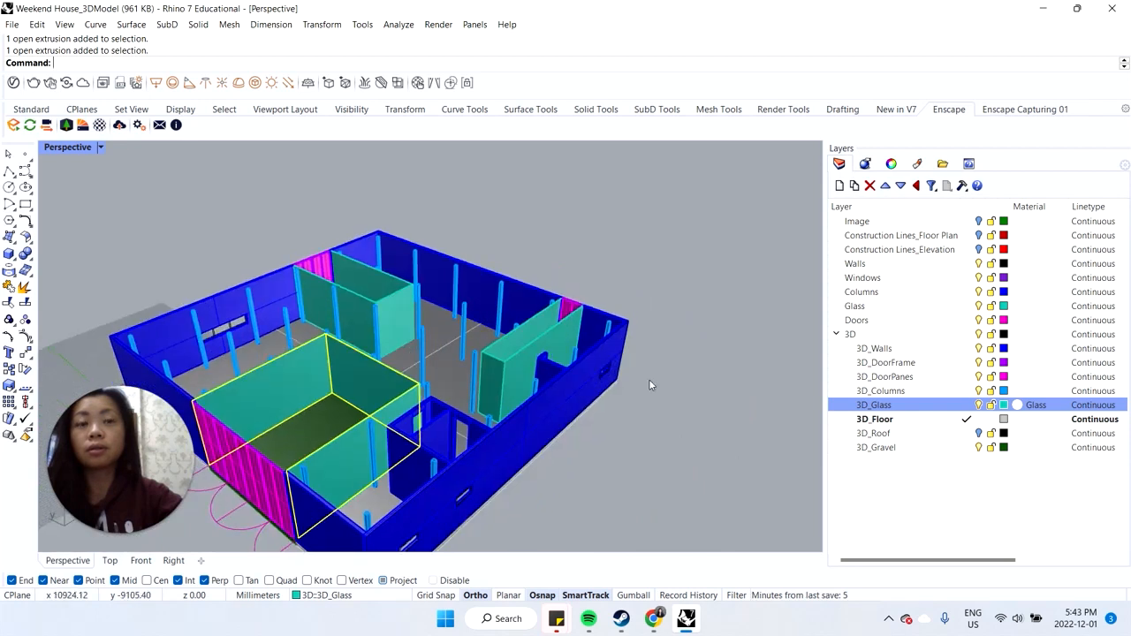
{"action": "left_click", "coordinate": [977, 405]}
{"action": "left_click", "coordinate": [978, 404]}
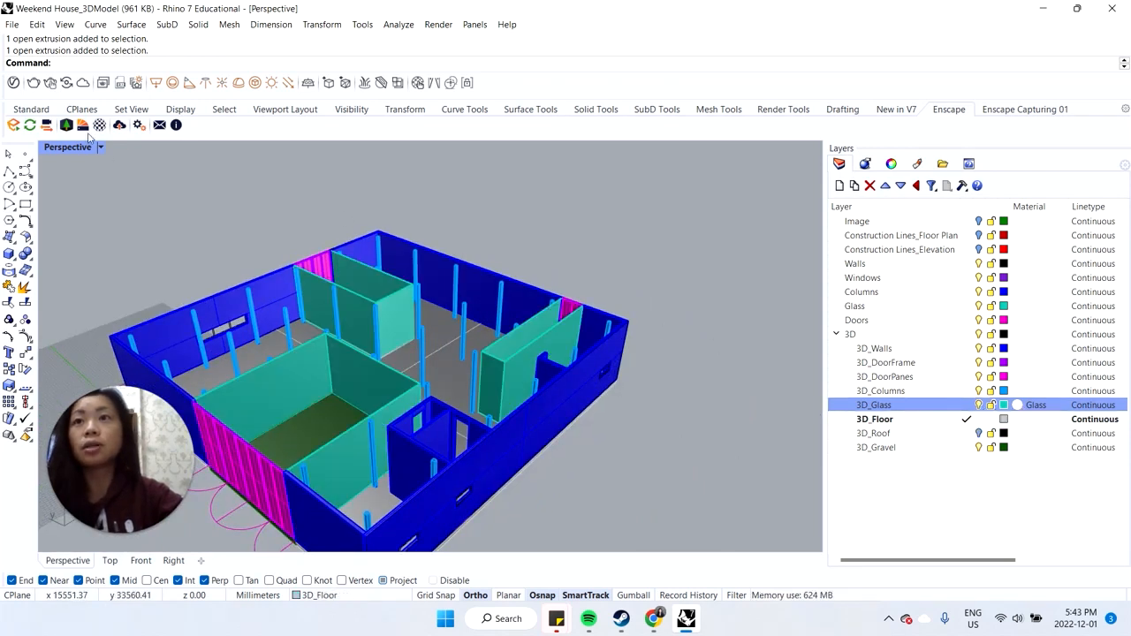
Step: Start the Enscape live render, examine the house's glass from several angles, and minimize the render window
{"action": "left_click", "coordinate": [13, 126]}
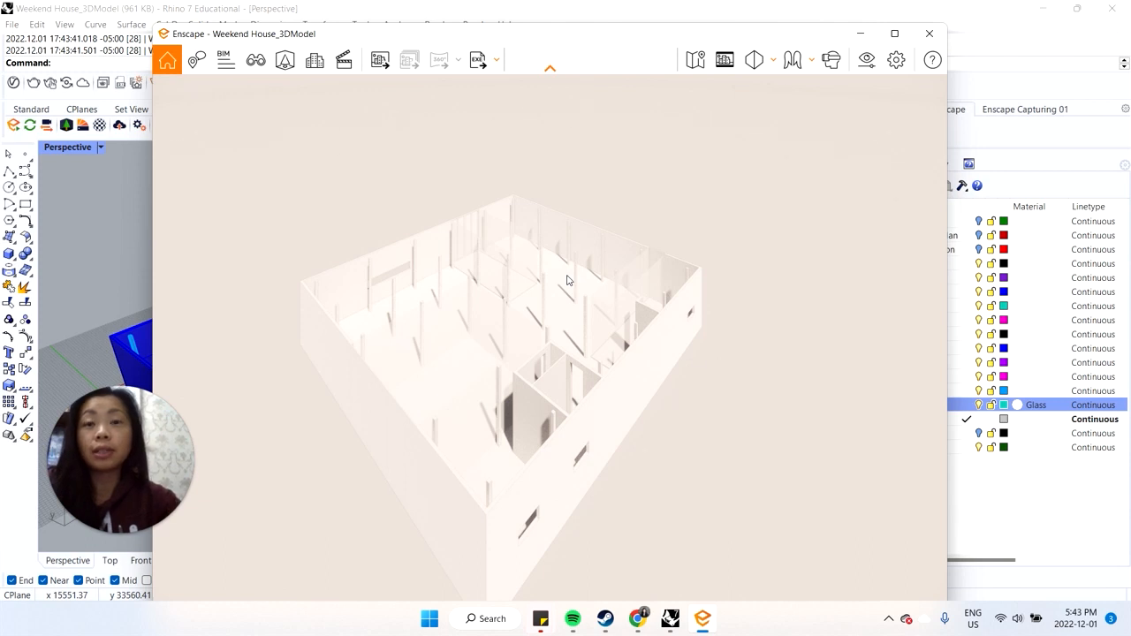
{"action": "right_click_drag", "start_coordinate": [522, 379], "coordinate": [477, 374]}
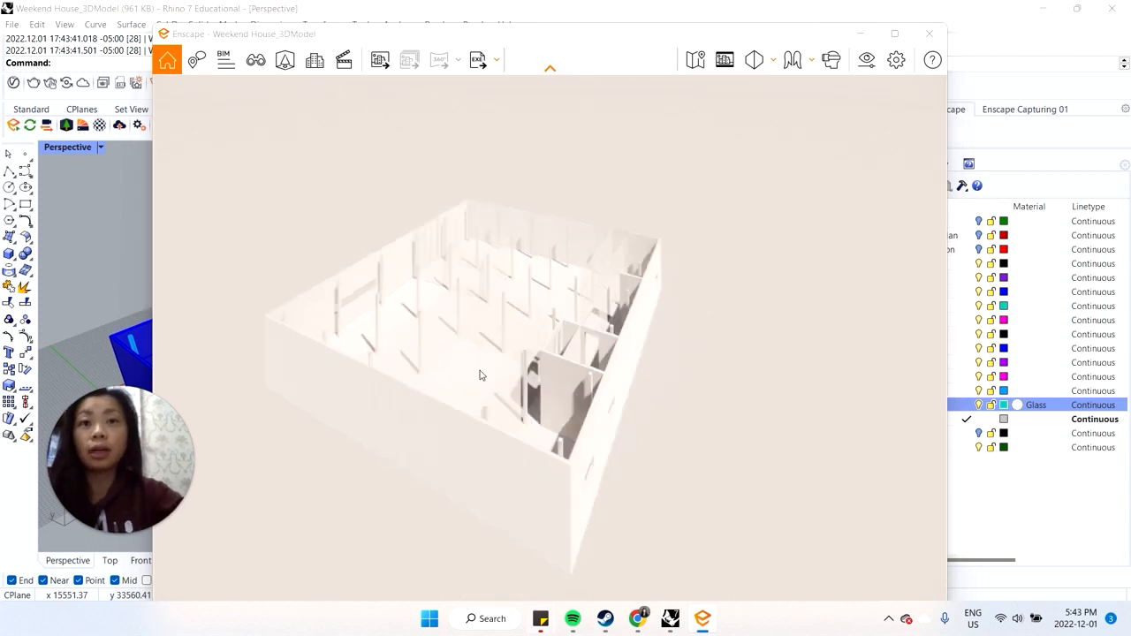
{"action": "right_click_drag", "start_coordinate": [396, 372], "coordinate": [379, 311]}
{"action": "scroll", "coordinate": [454, 237], "scroll_direction": "up", "scroll_amount": 8}
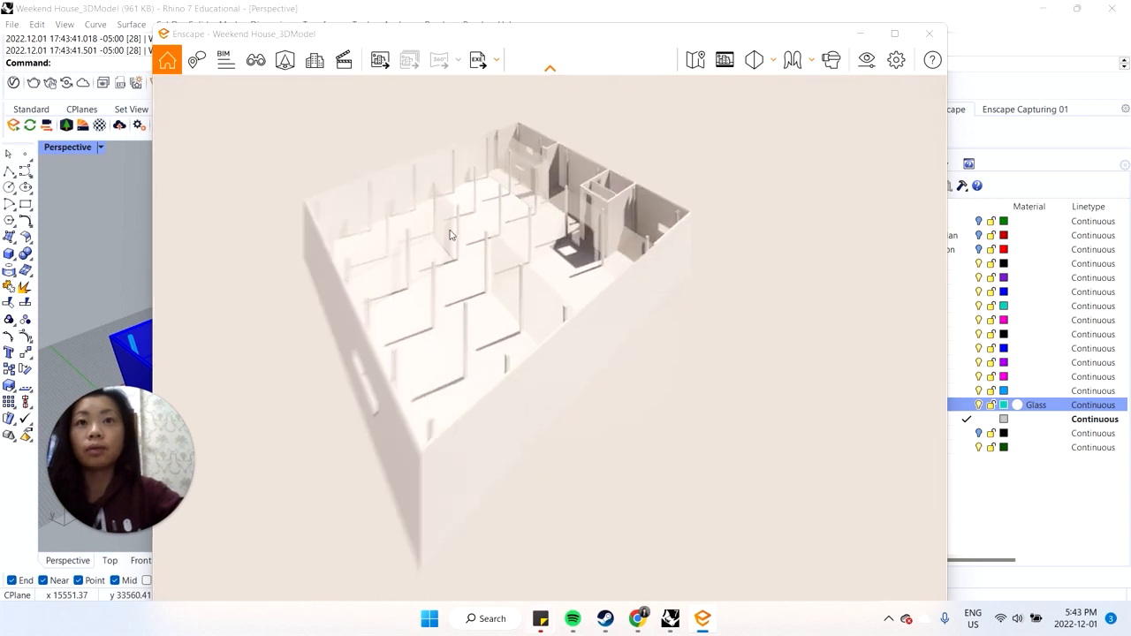
{"action": "right_click_drag", "start_coordinate": [494, 300], "coordinate": [521, 286]}
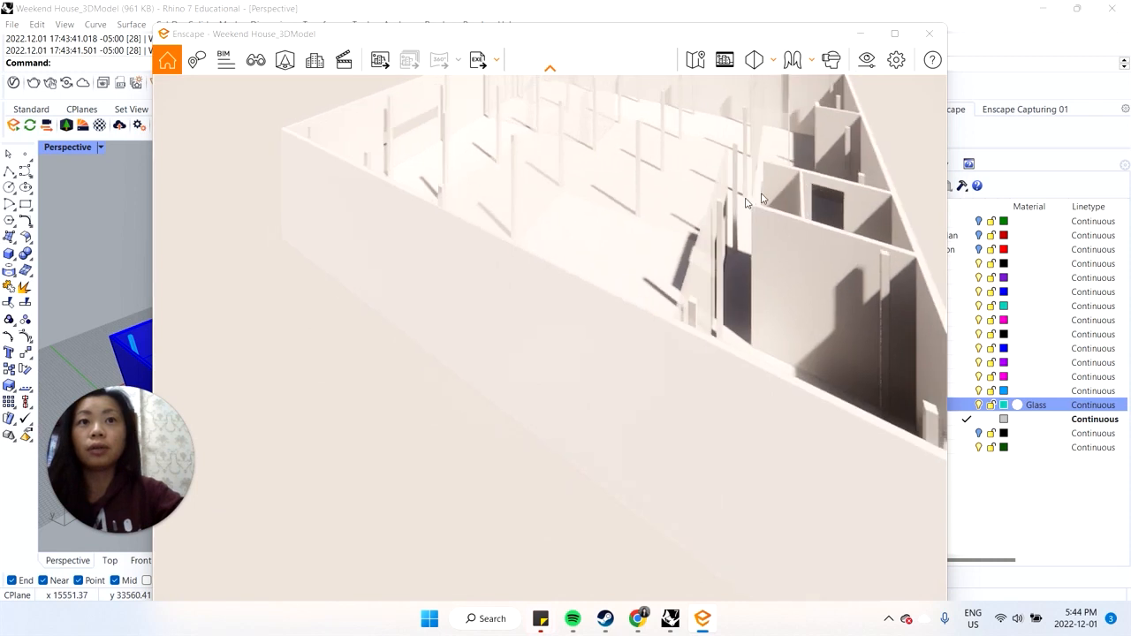
{"action": "left_click", "coordinate": [858, 34]}
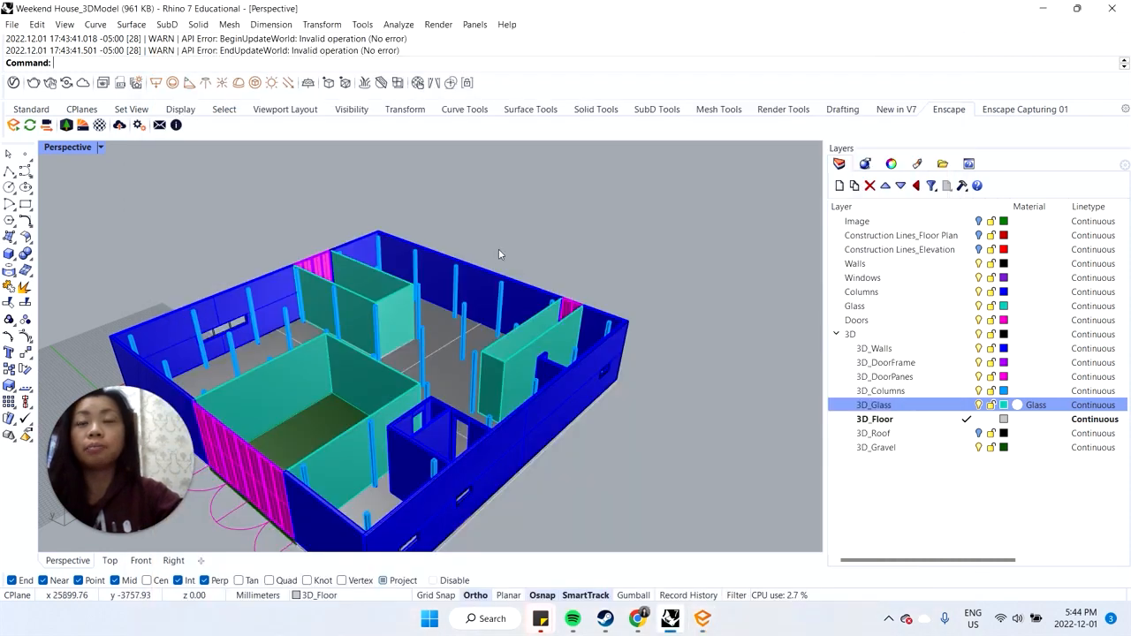
Step: Open the Glass material in the Enscape Material Editor and set its opacity to 50.4%
{"action": "left_click", "coordinate": [100, 125]}
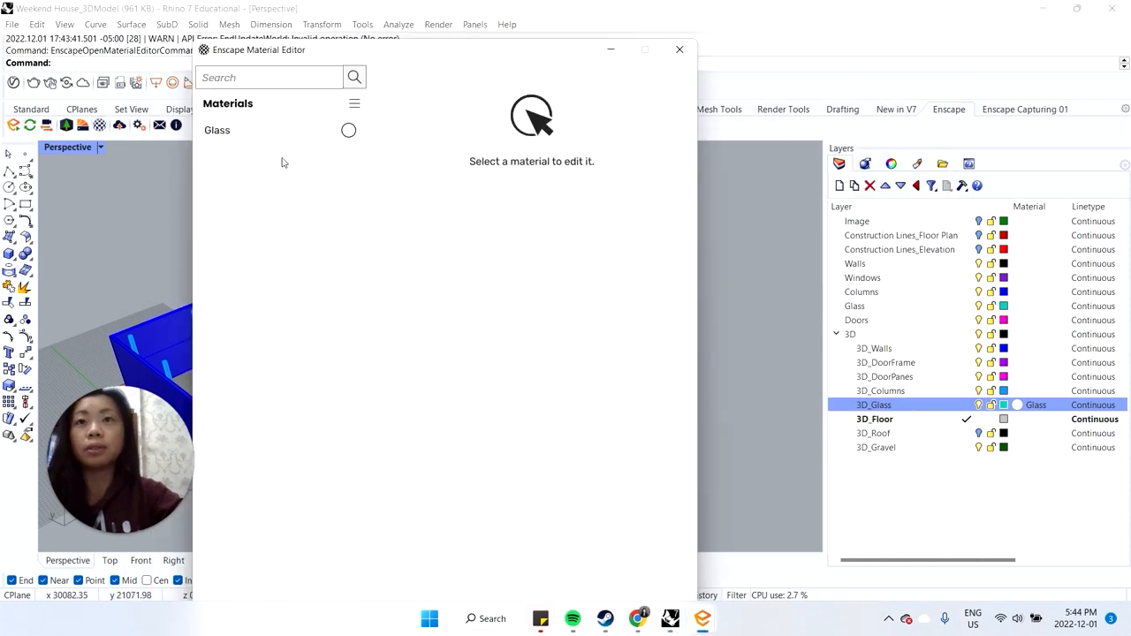
{"action": "left_click", "coordinate": [281, 131]}
{"action": "scroll", "coordinate": [483, 509], "scroll_direction": "down", "scroll_amount": 3}
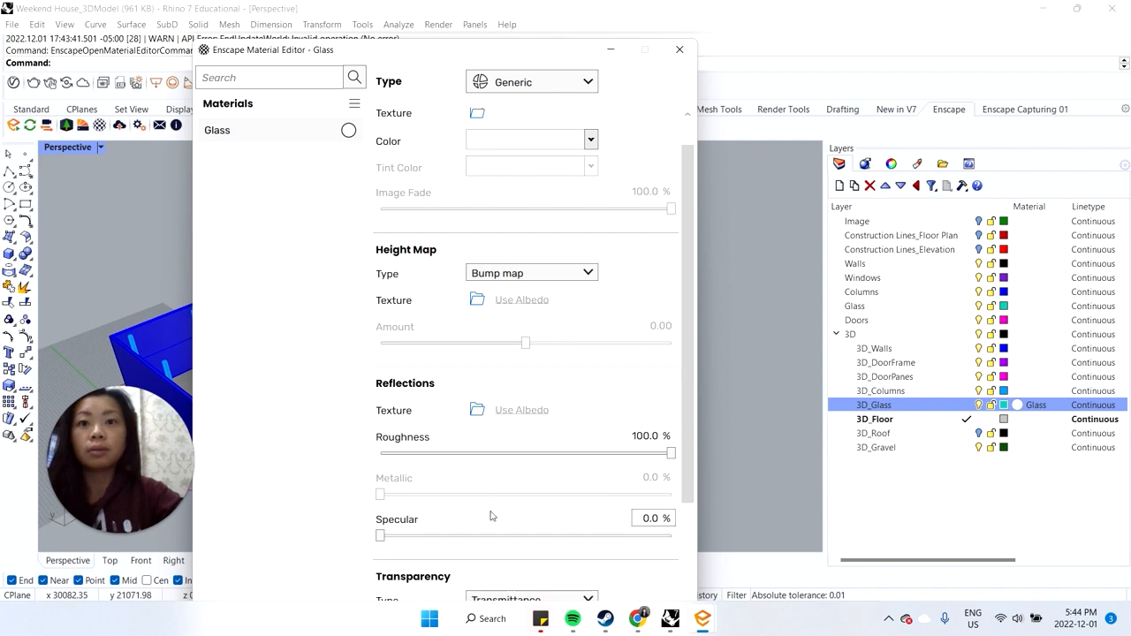
{"action": "left_click_drag", "start_coordinate": [492, 542], "coordinate": [503, 544]}
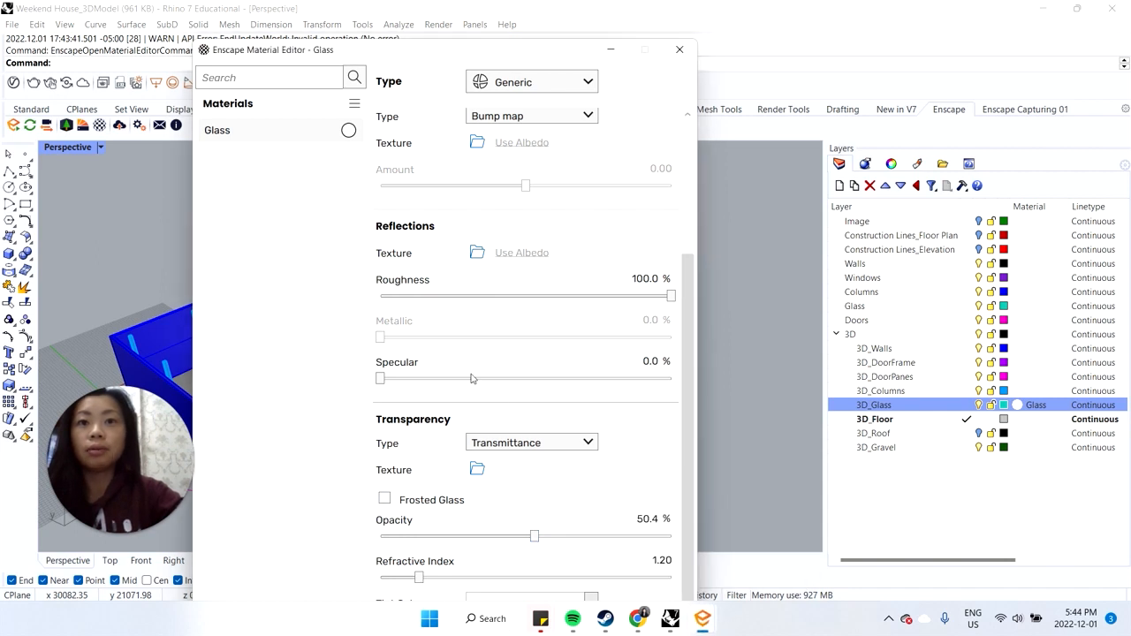
Step: Examine the adjusted glass in the Enscape render from several angles, and close both Enscape and the material editor
{"action": "mouse_move", "coordinate": [698, 617]}
{"action": "left_click", "coordinate": [688, 540]}
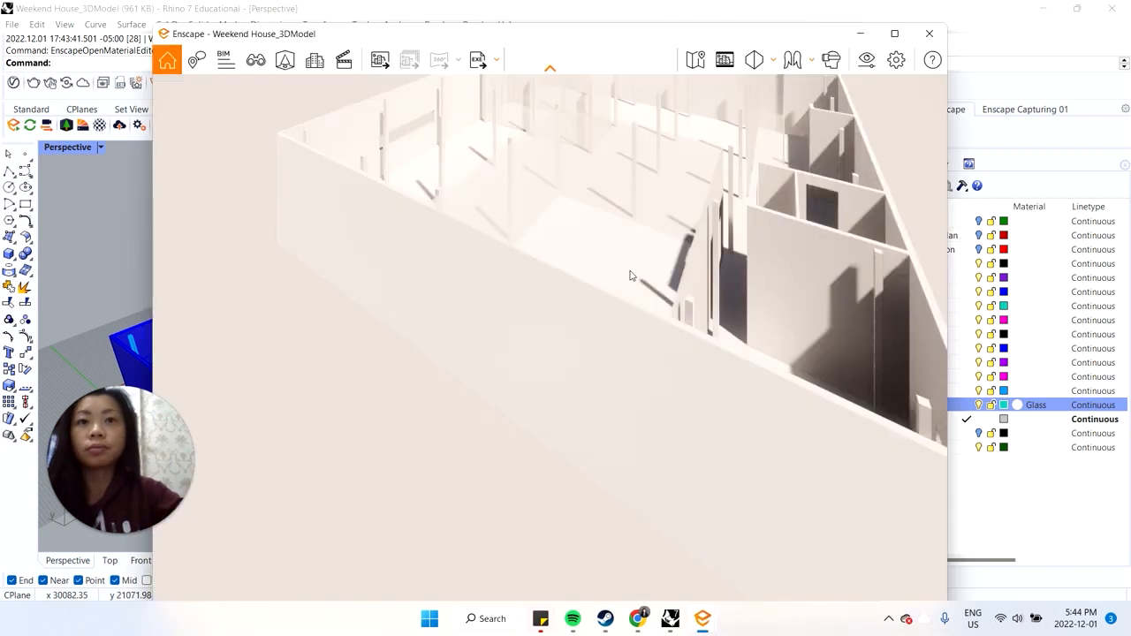
{"action": "right_click_drag", "start_coordinate": [630, 275], "coordinate": [687, 221]}
{"action": "right_click_drag", "start_coordinate": [598, 217], "coordinate": [830, 222]}
{"action": "left_click", "coordinate": [1087, 141]}
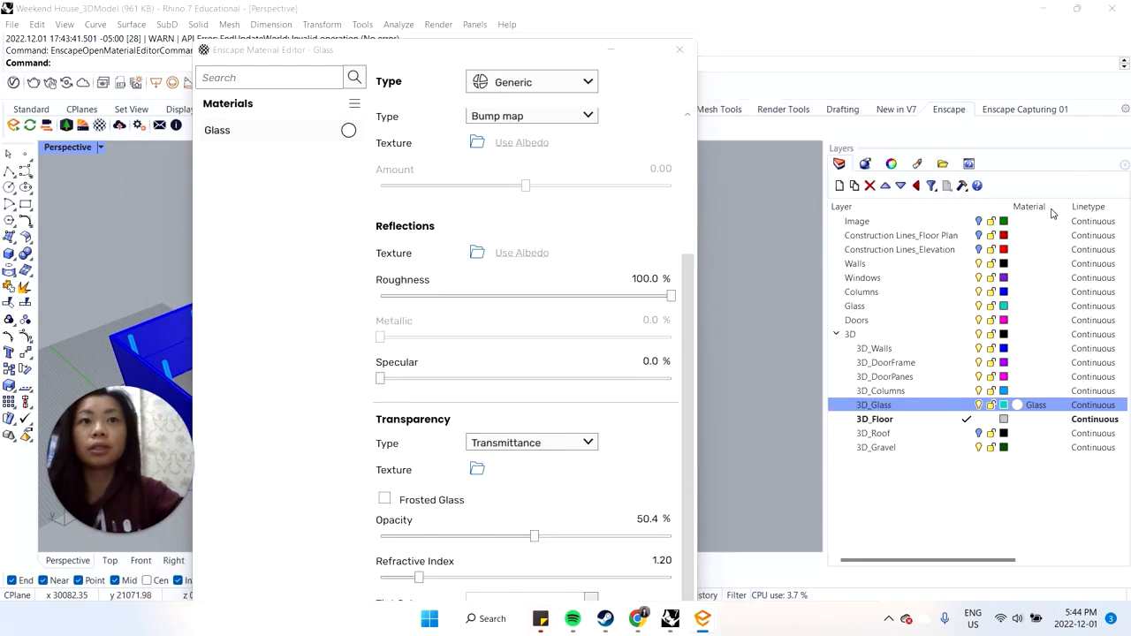
{"action": "left_click", "coordinate": [702, 617]}
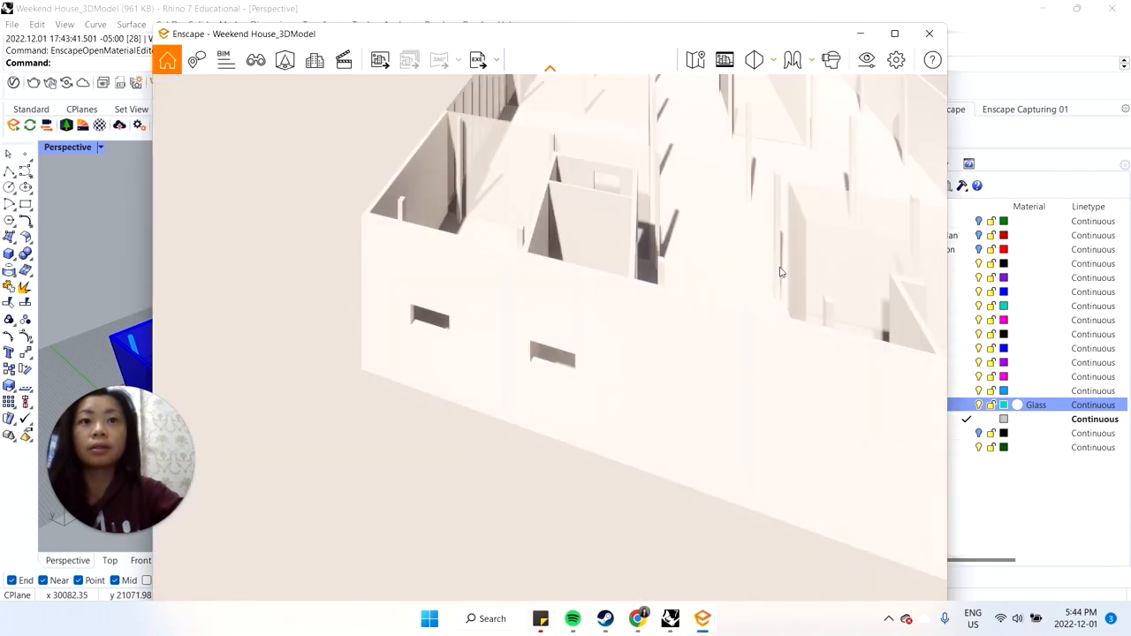
{"action": "scroll", "coordinate": [789, 272], "scroll_direction": "up", "scroll_amount": 3}
{"action": "right_click_drag", "start_coordinate": [672, 285], "coordinate": [972, 190]}
{"action": "scroll", "coordinate": [787, 233], "scroll_direction": "down", "scroll_amount": 2}
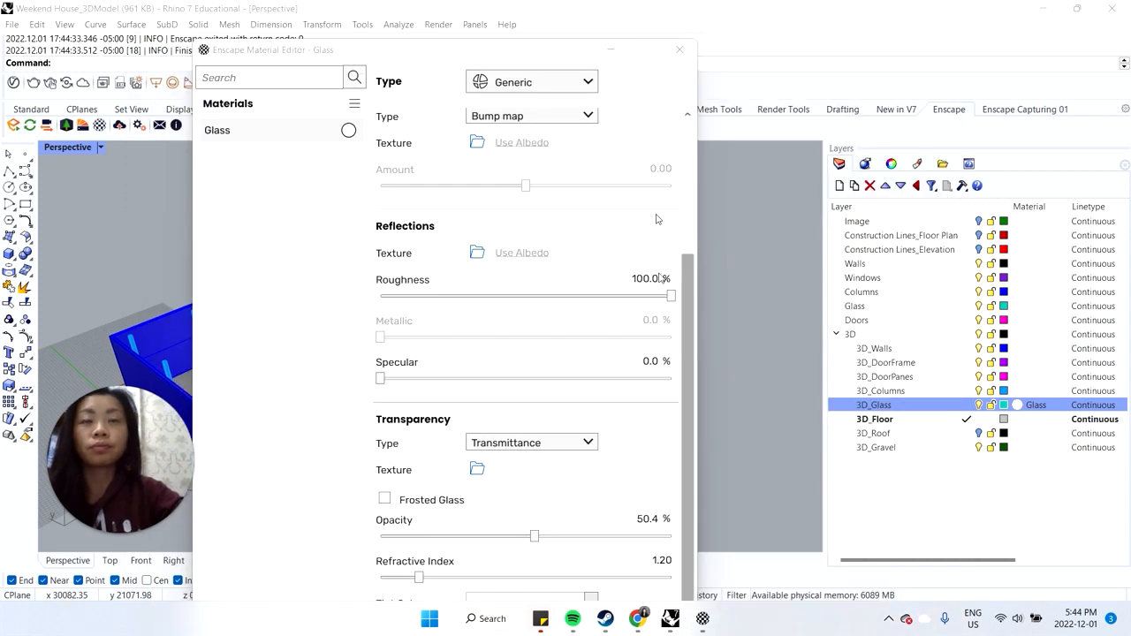
{"action": "left_click", "coordinate": [676, 41]}
Step: Assign the 3D_Floor layer a material of type Enscape named Wood Flooring
{"action": "left_click", "coordinate": [1030, 419]}
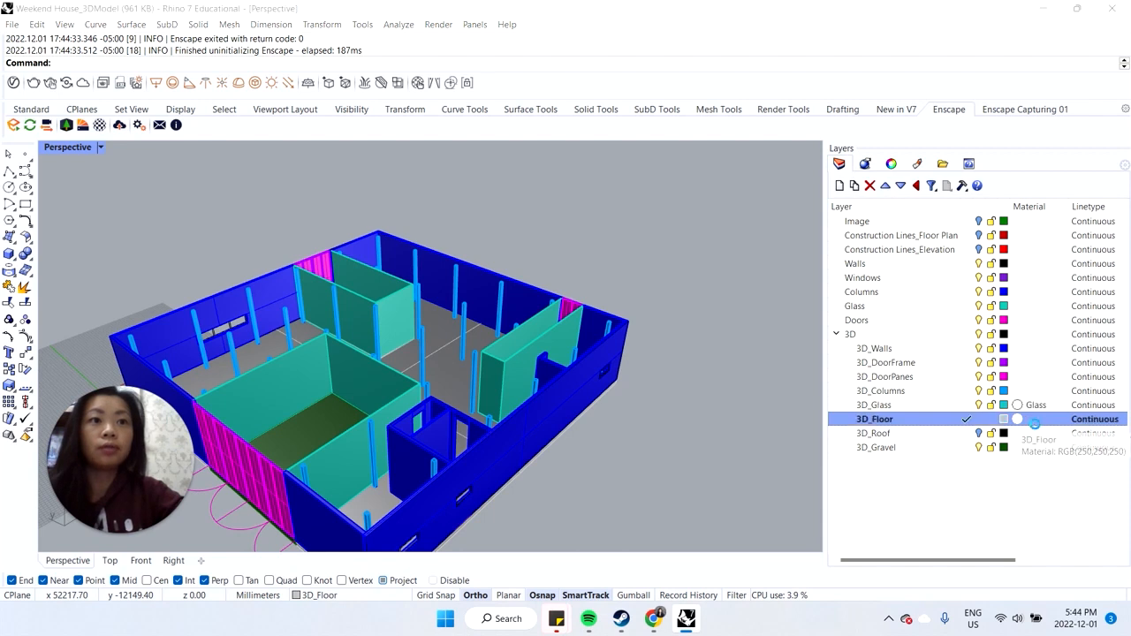
{"action": "left_click", "coordinate": [530, 229]}
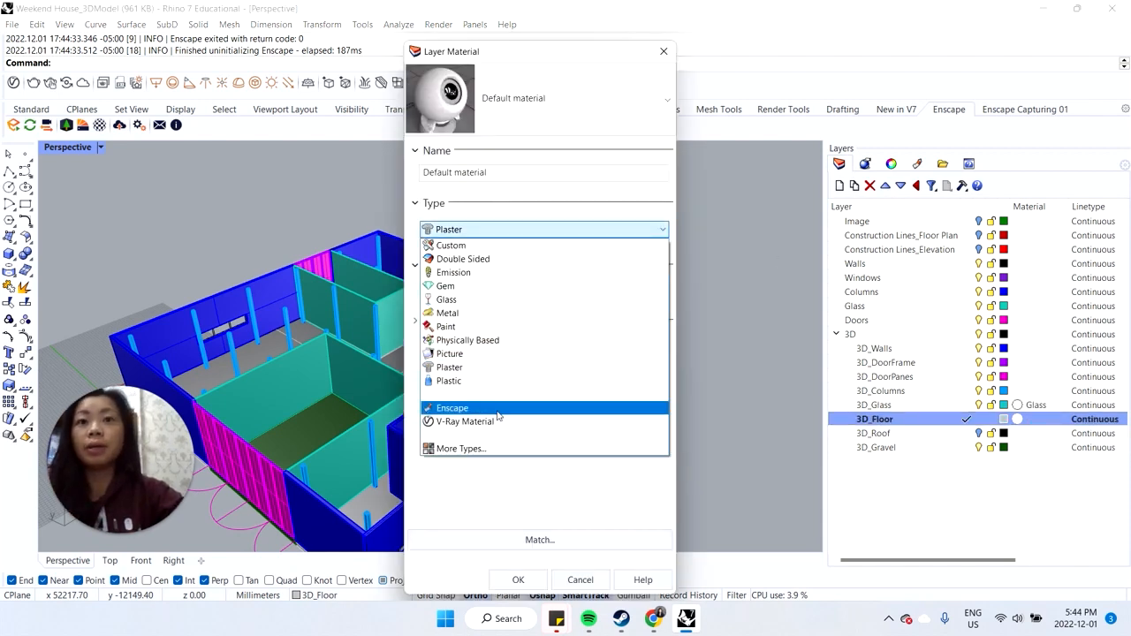
{"action": "left_click", "coordinate": [459, 404]}
{"action": "key", "text": "BackSpace"}
{"action": "key", "text": "BackSpace"}
{"action": "key", "text": "BackSpace"}
{"action": "key", "text": "BackSpace"}
{"action": "key", "text": "BackSpace"}
{"action": "key", "text": "BackSpace"}
{"action": "key", "text": "BackSpace"}
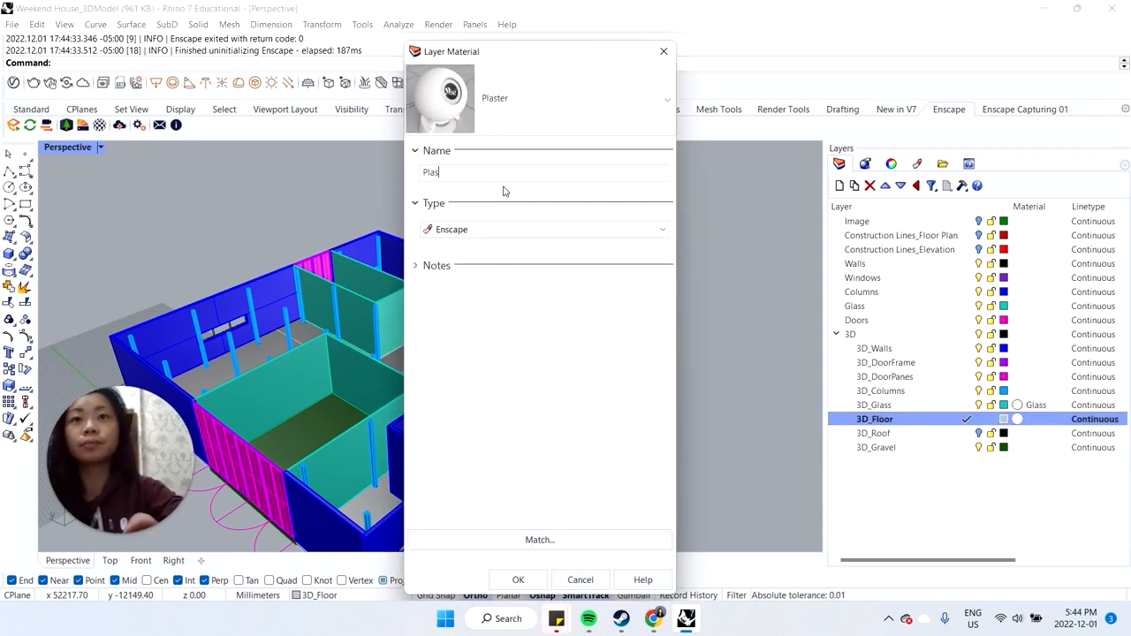
{"action": "type", "text": "Wood Flooring"}
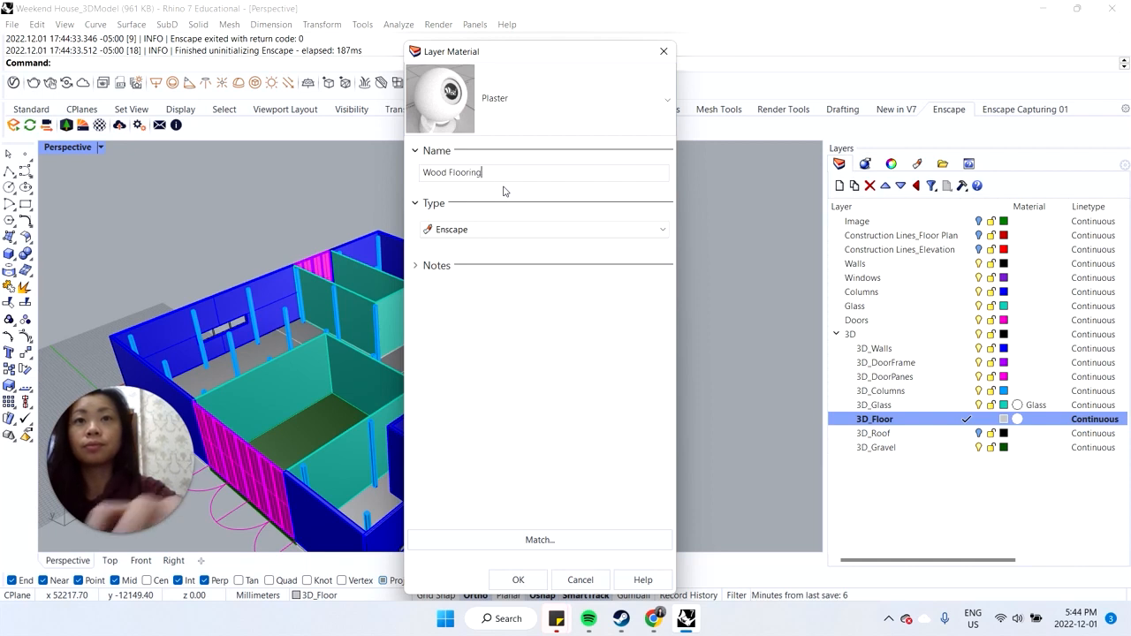
{"action": "left_click", "coordinate": [518, 576]}
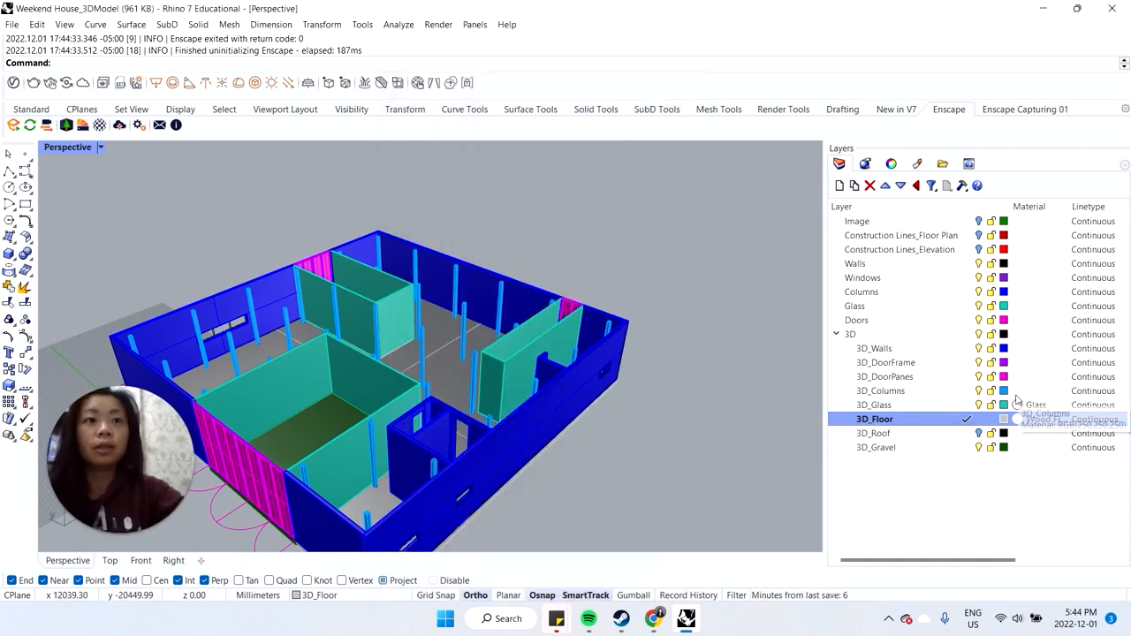
Step: Assign the 3D_Columns layer a material of type Enscape named Wood
{"action": "left_click", "coordinate": [1017, 390]}
{"action": "left_click", "coordinate": [517, 173]}
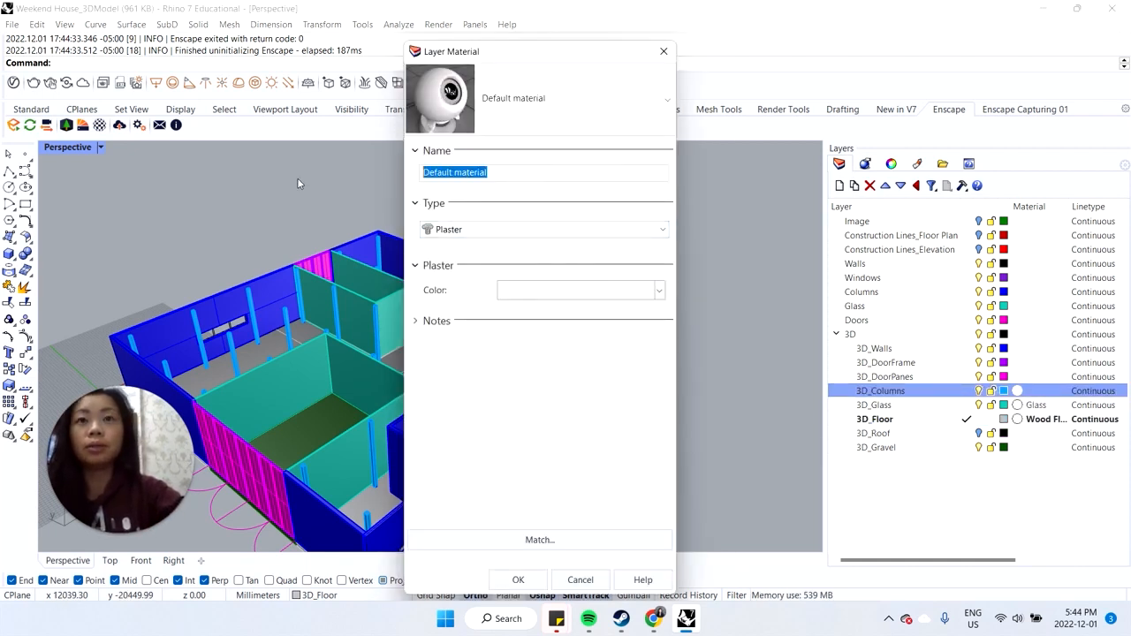
{"action": "left_click", "coordinate": [512, 231]}
{"action": "left_click", "coordinate": [487, 405]}
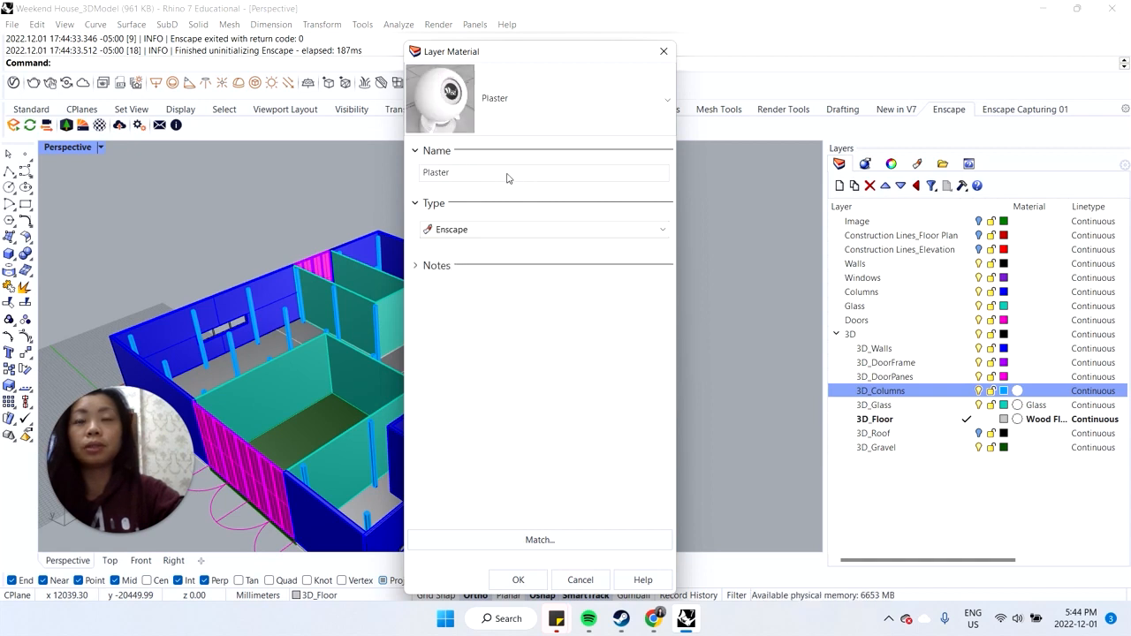
{"action": "left_click_drag", "start_coordinate": [505, 176], "coordinate": [372, 180]}
{"action": "type", "text": "Wood"}
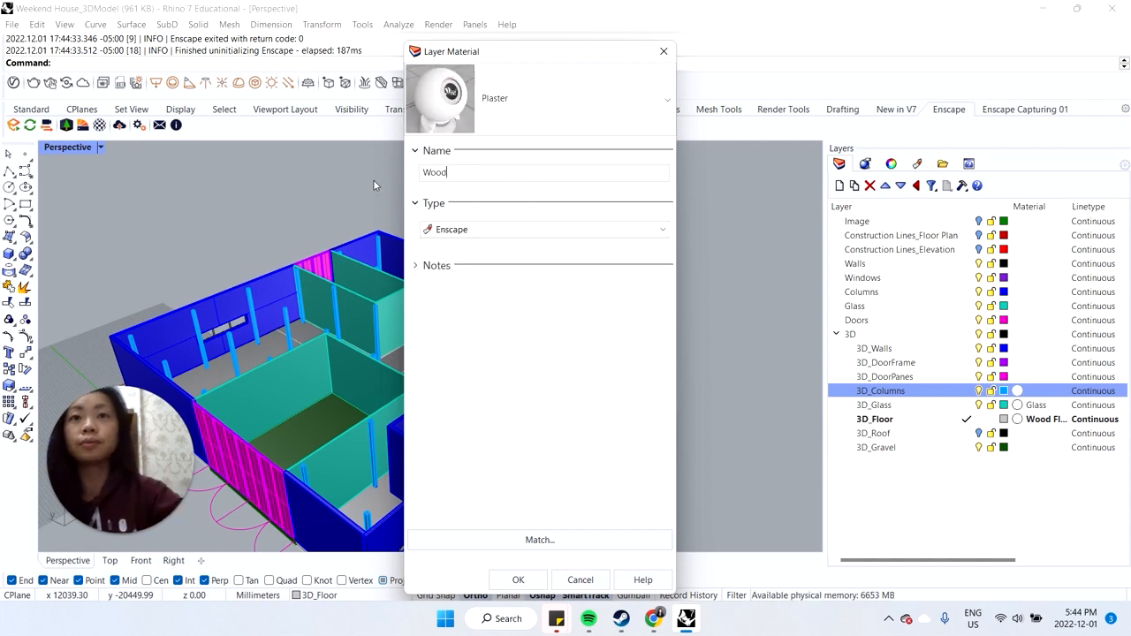
{"action": "left_click", "coordinate": [518, 579]}
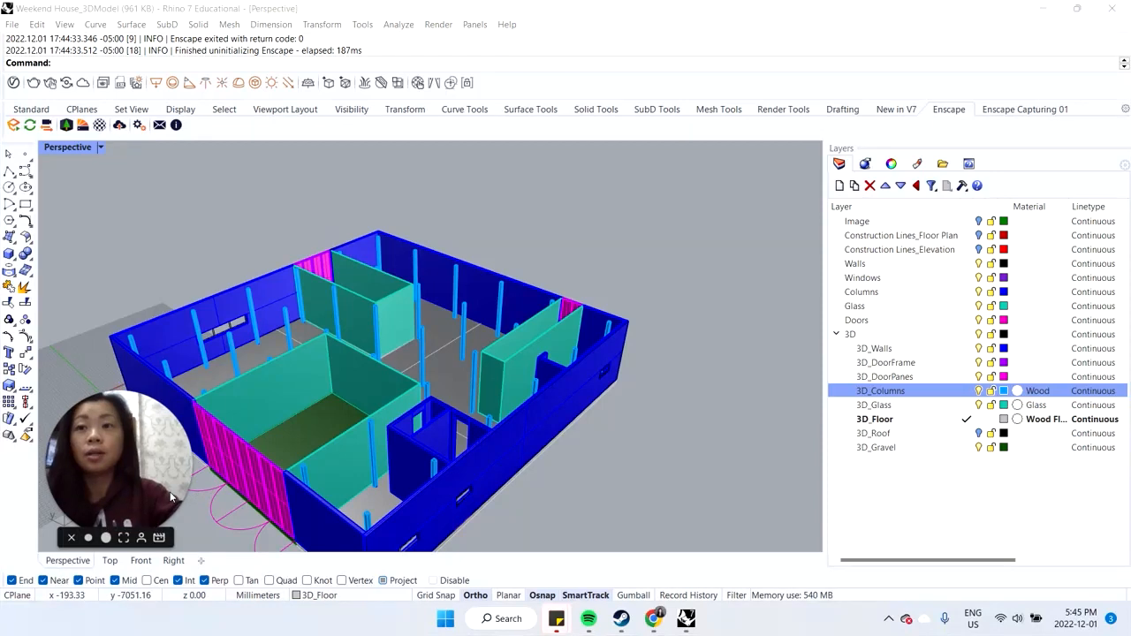
Step: Assign the 3D_DoorPanes layer a material of type Enscape named Blue Siding
{"action": "left_click", "coordinate": [1025, 377]}
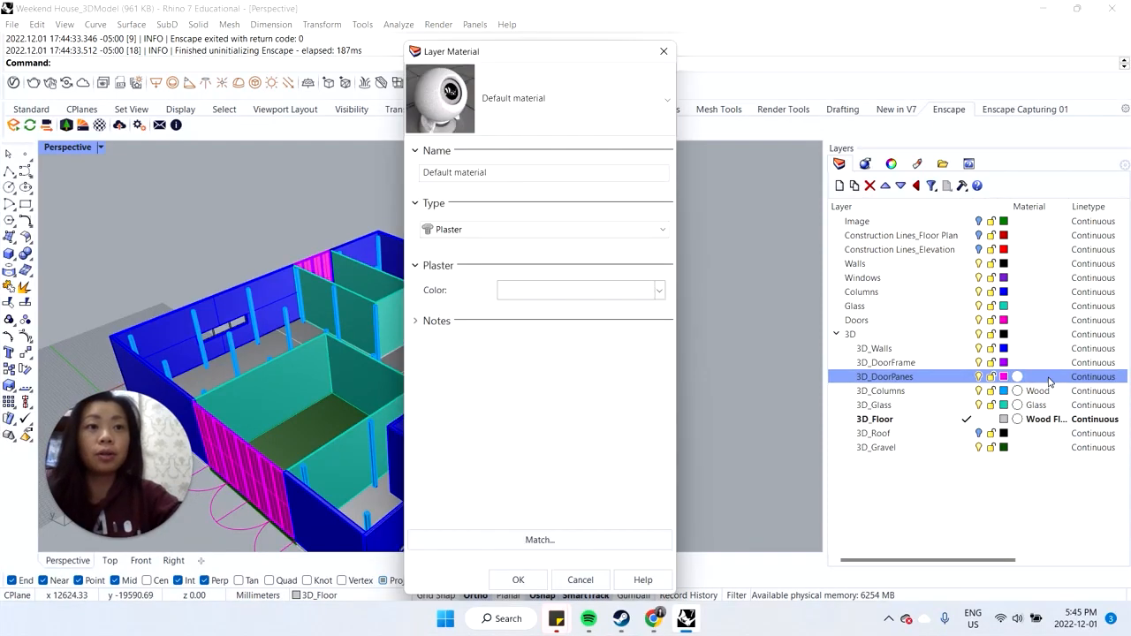
{"action": "left_click", "coordinate": [480, 229]}
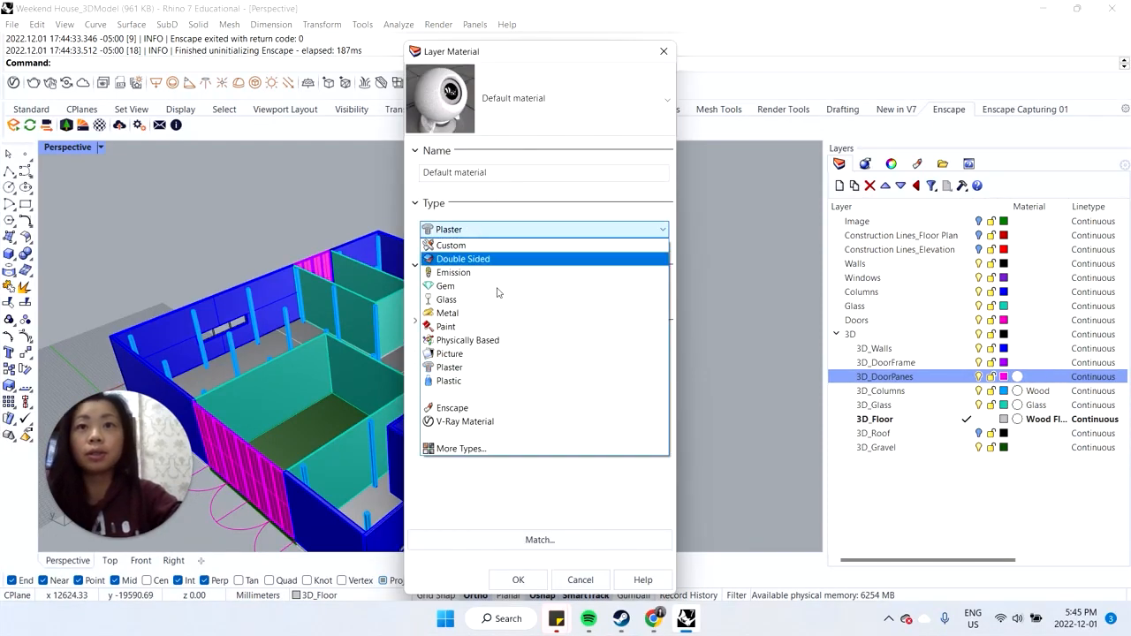
{"action": "left_click", "coordinate": [489, 410]}
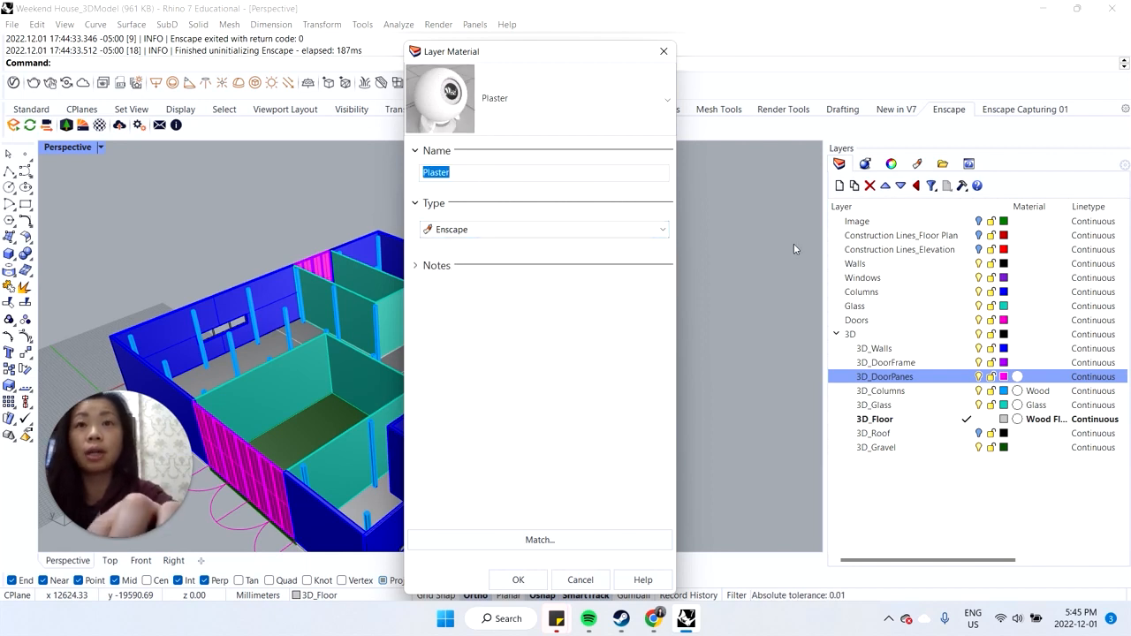
{"action": "type", "text": "Blue Siding"}
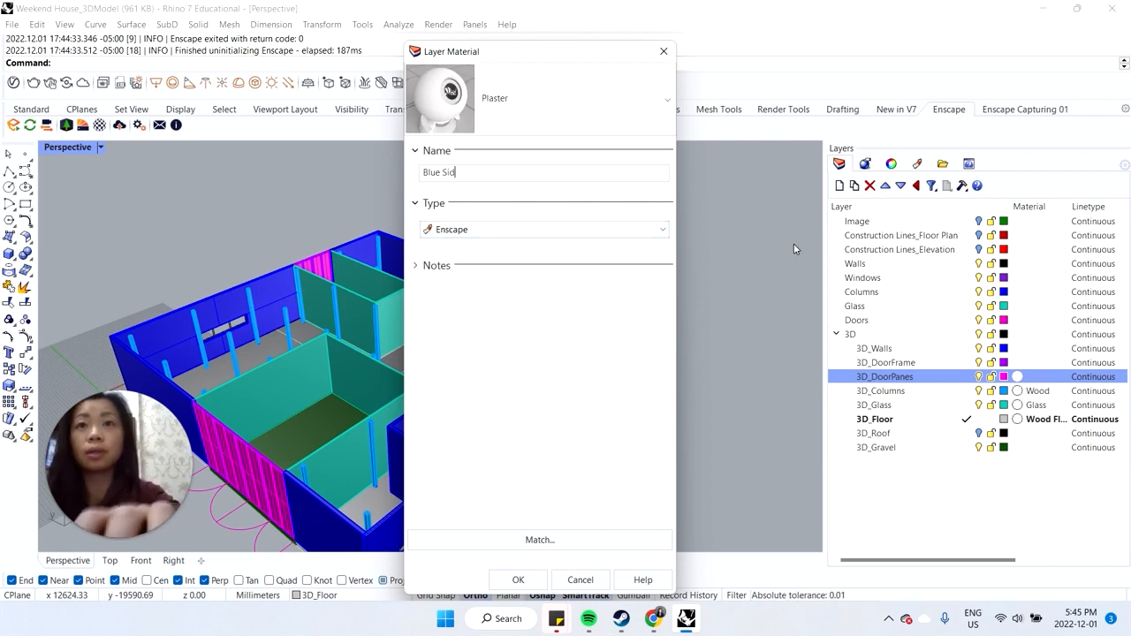
{"action": "left_click", "coordinate": [518, 579]}
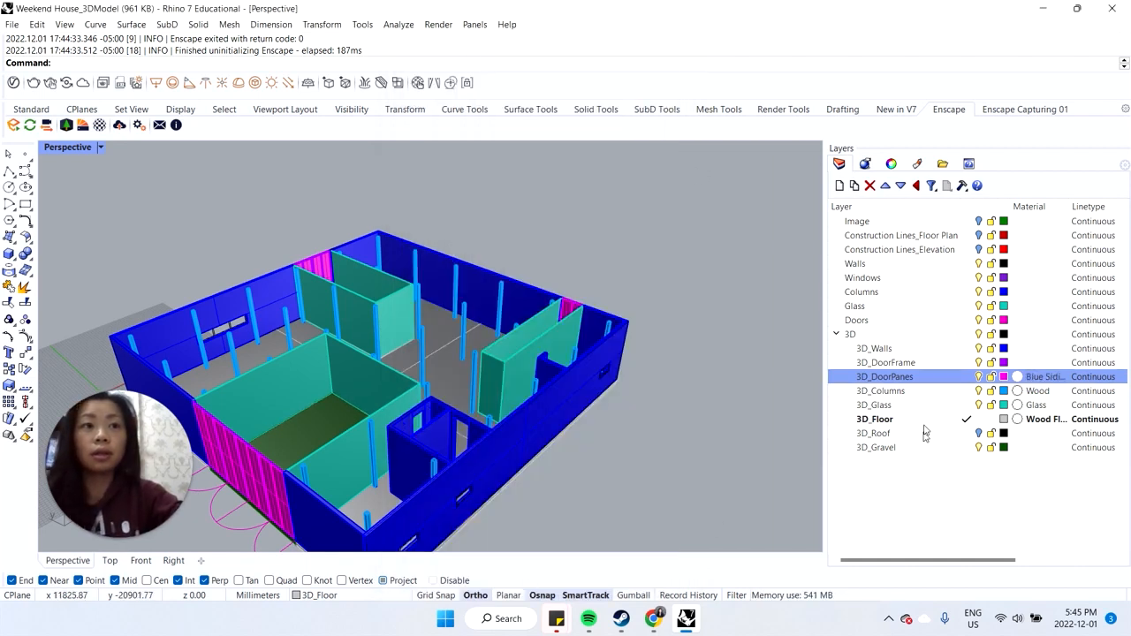
Step: Try to give the 3D_DoorFrame layer a new material of type Enscape named Blue Siding
{"action": "left_click", "coordinate": [1032, 360]}
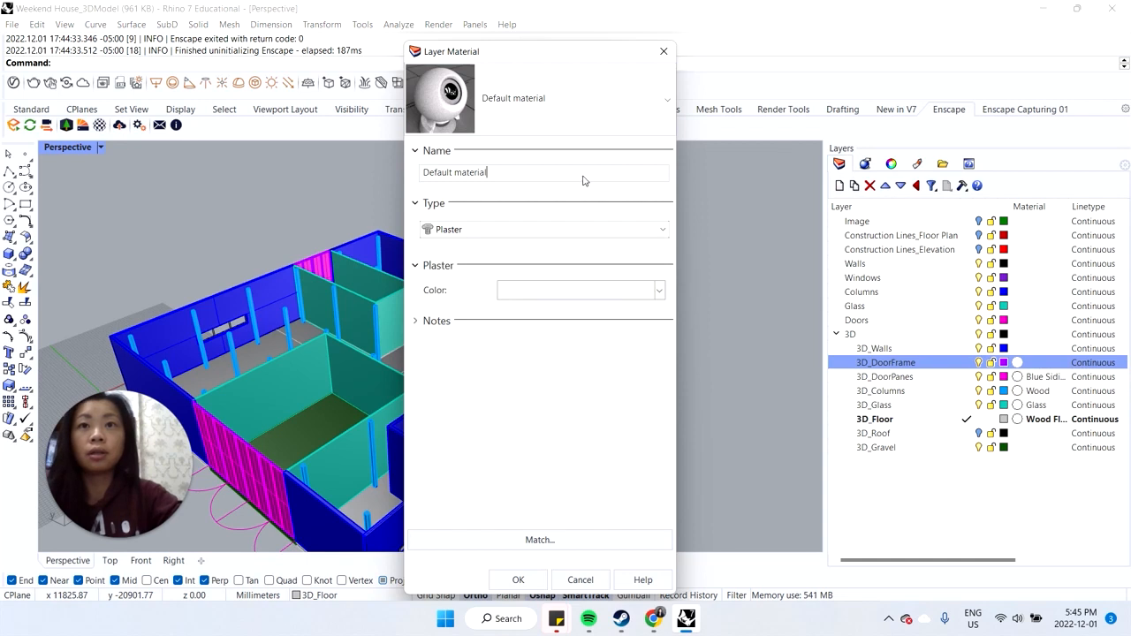
{"action": "left_click", "coordinate": [545, 230]}
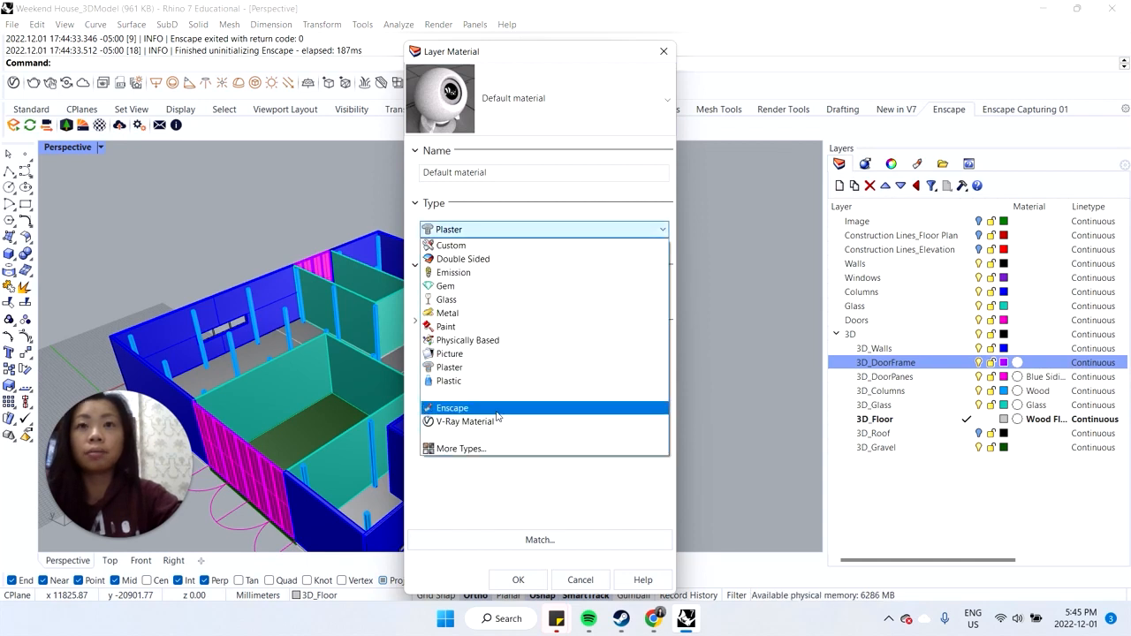
{"action": "left_click", "coordinate": [496, 409]}
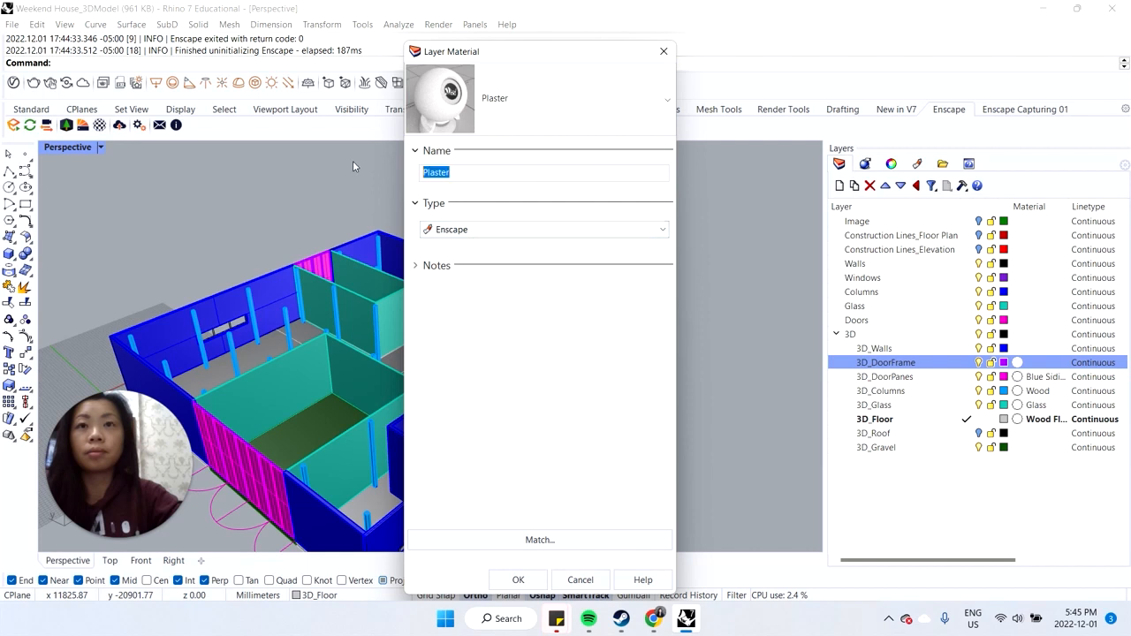
{"action": "type", "text": "Blue Sidin"}
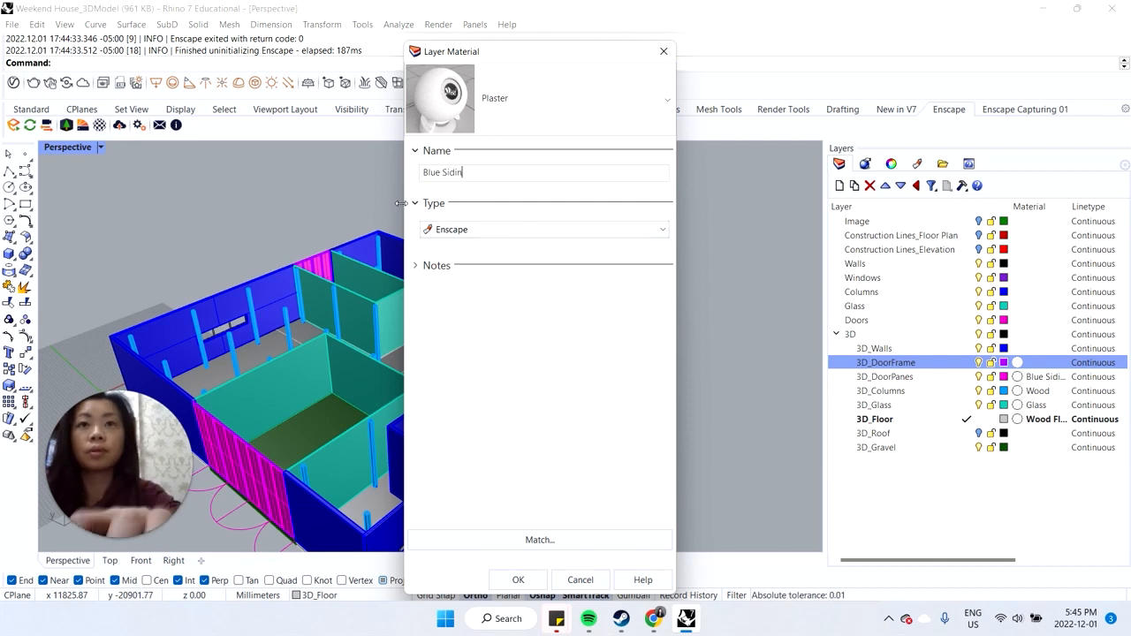
{"action": "type", "text": "g"}
{"action": "left_click", "coordinate": [518, 579]}
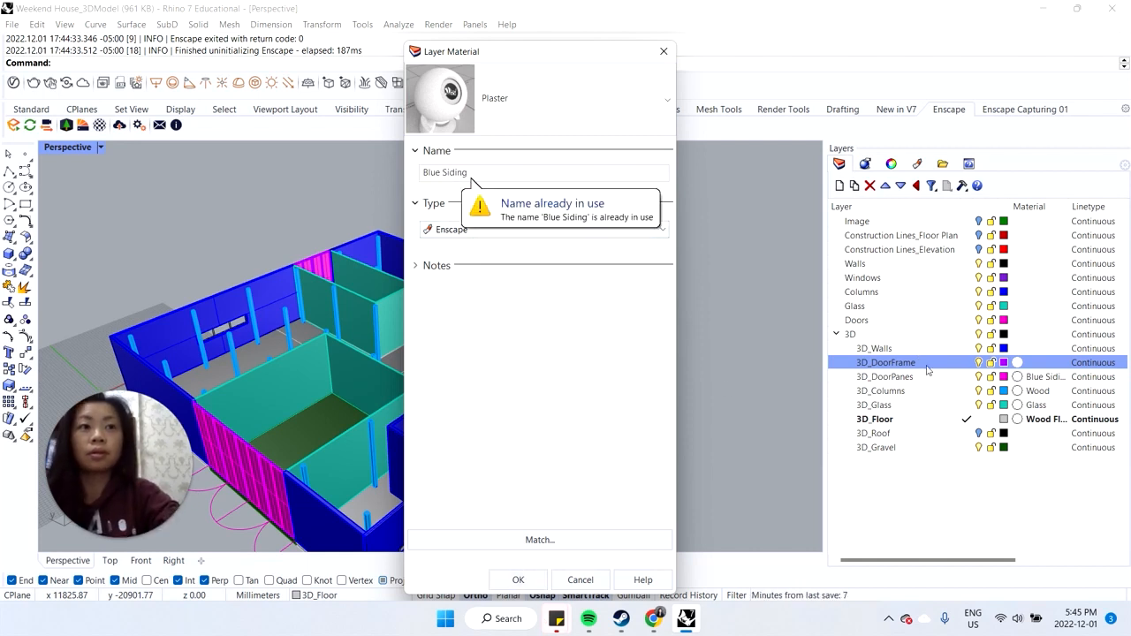
Step: Assign the existing Blue Siding material to the 3D_DoorFrame layer
{"action": "left_click", "coordinate": [667, 99]}
{"action": "left_click", "coordinate": [485, 241]}
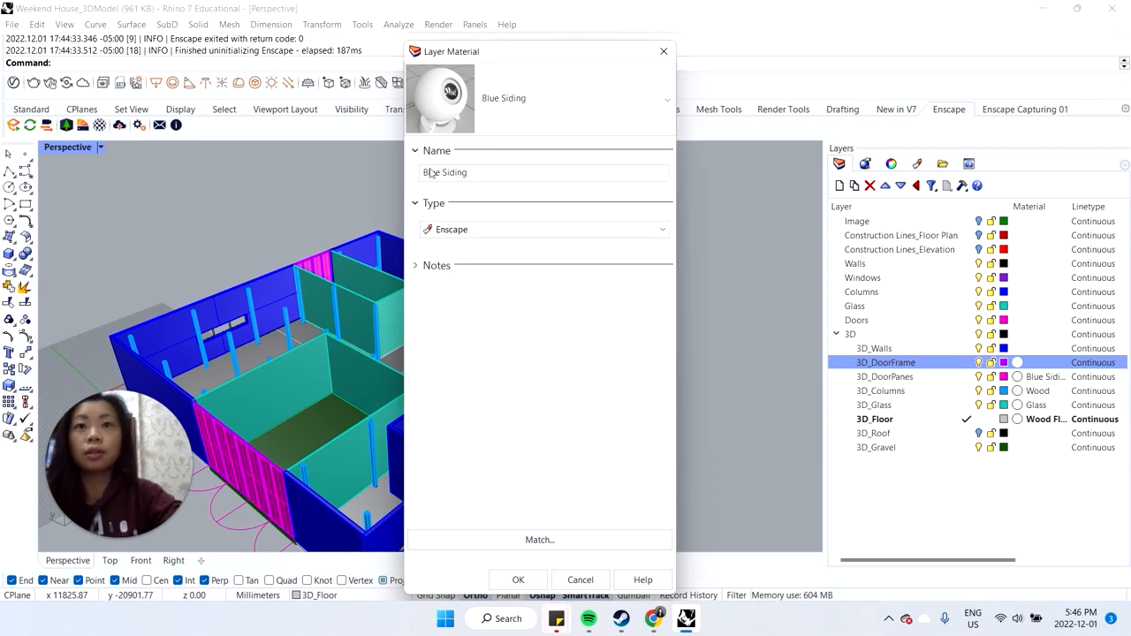
{"action": "left_click", "coordinate": [517, 579]}
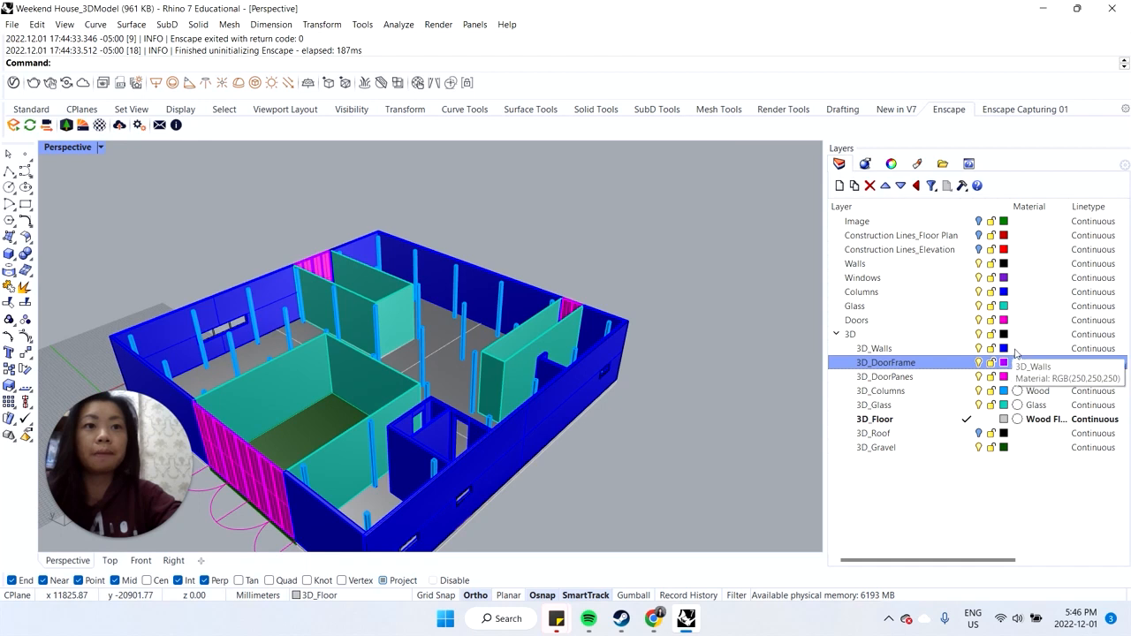
Step: Assign the existing Blue Siding material to the 3D_Walls layer
{"action": "left_click", "coordinate": [1022, 350]}
{"action": "left_click", "coordinate": [639, 114]}
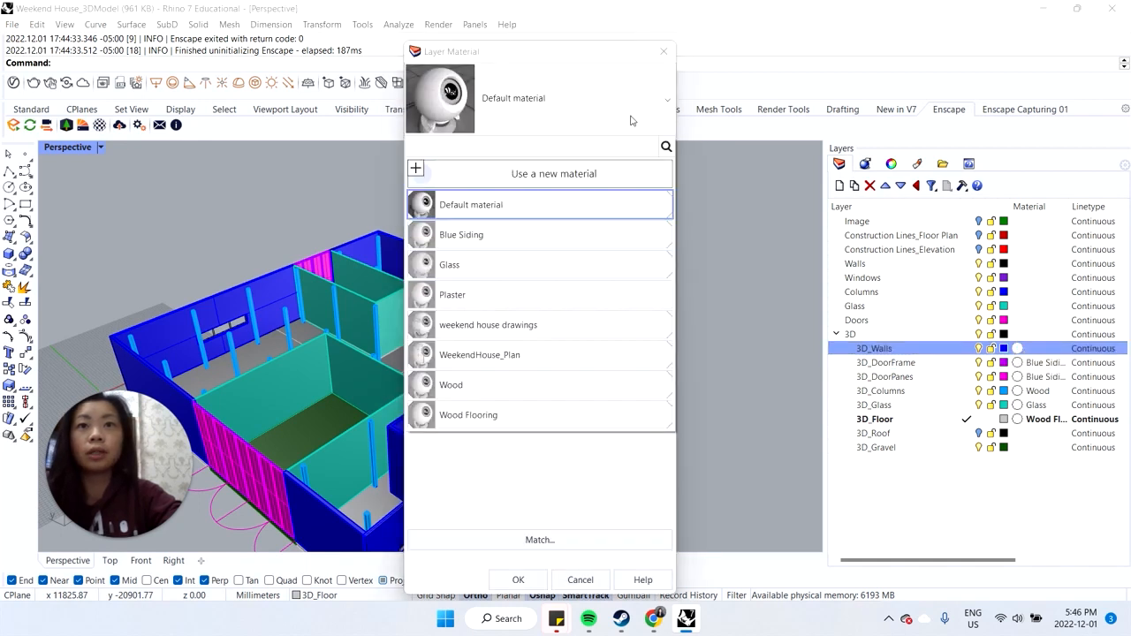
{"action": "left_click", "coordinate": [517, 241]}
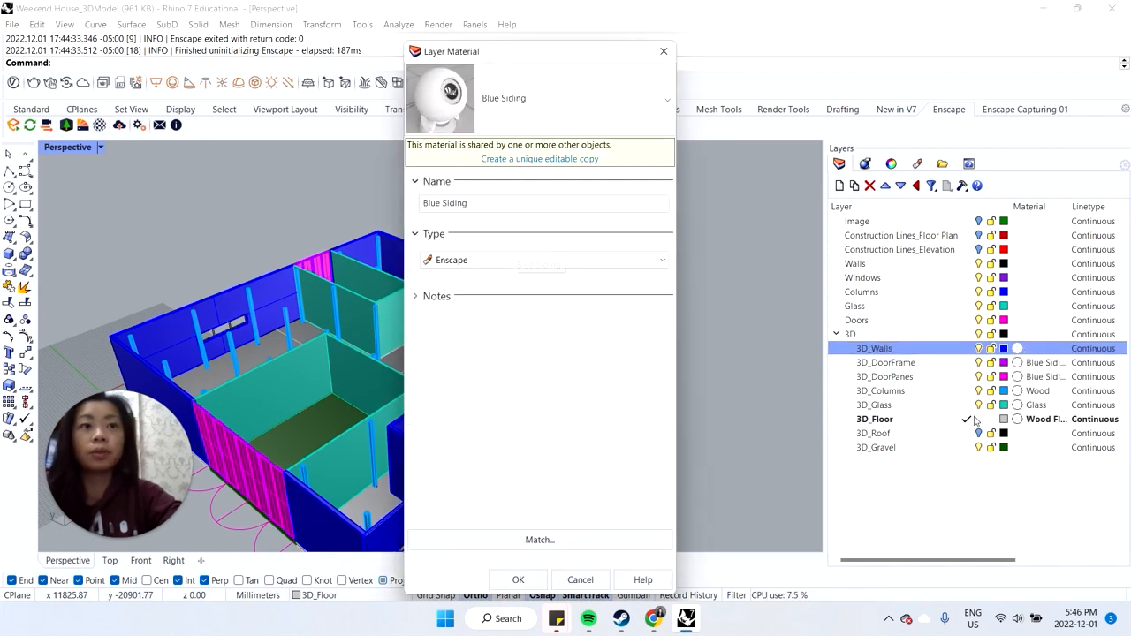
{"action": "left_click", "coordinate": [510, 581]}
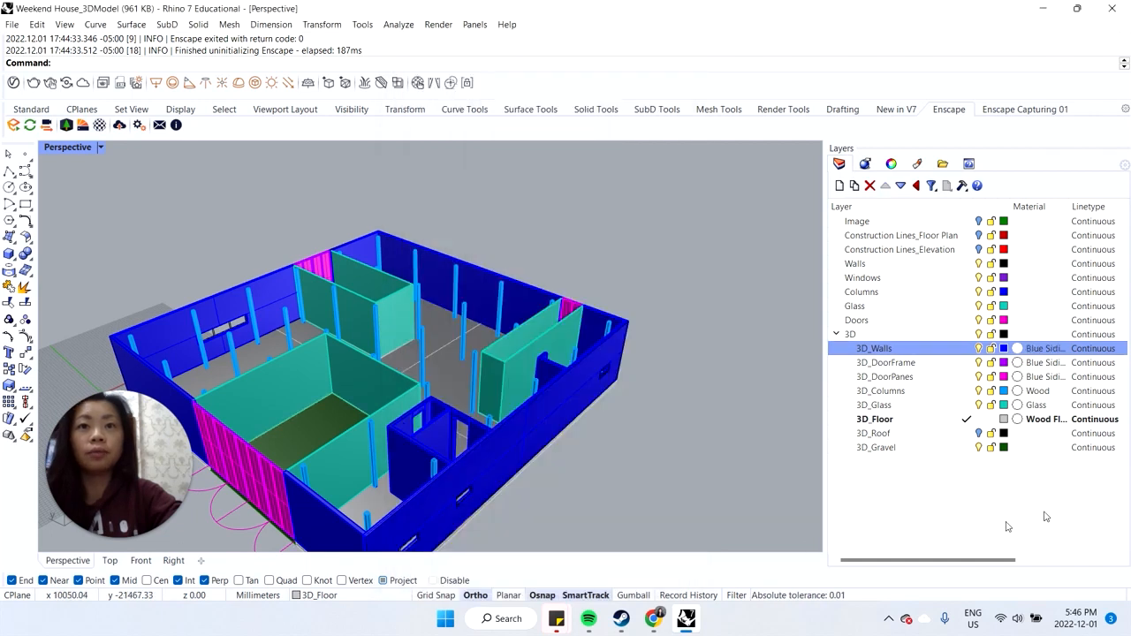
Step: Assign the 3D_Roof layer a material of type Enscape named Metal
{"action": "left_click", "coordinate": [1025, 432]}
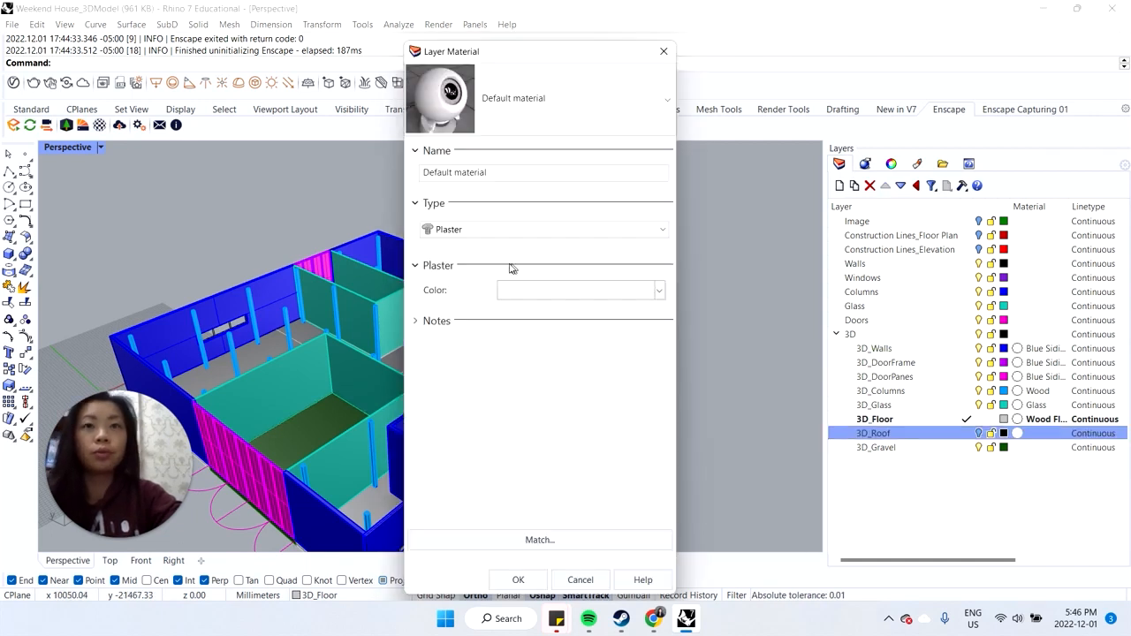
{"action": "left_click", "coordinate": [461, 232]}
{"action": "left_click", "coordinate": [455, 407]}
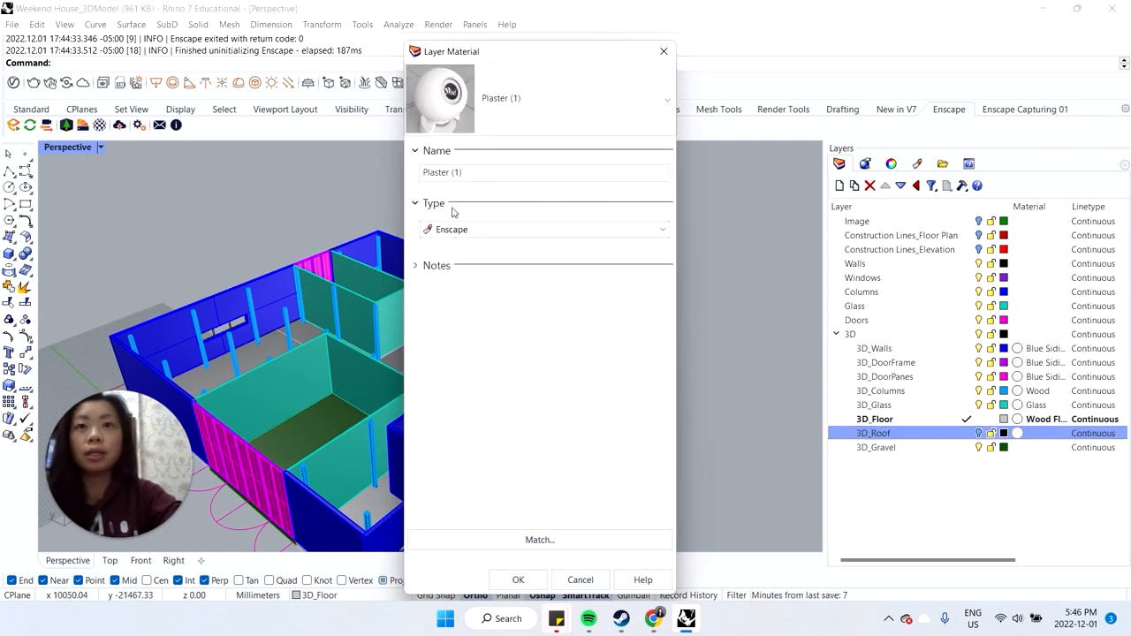
{"action": "double_click", "coordinate": [481, 176]}
{"action": "type", "text": "Metal"}
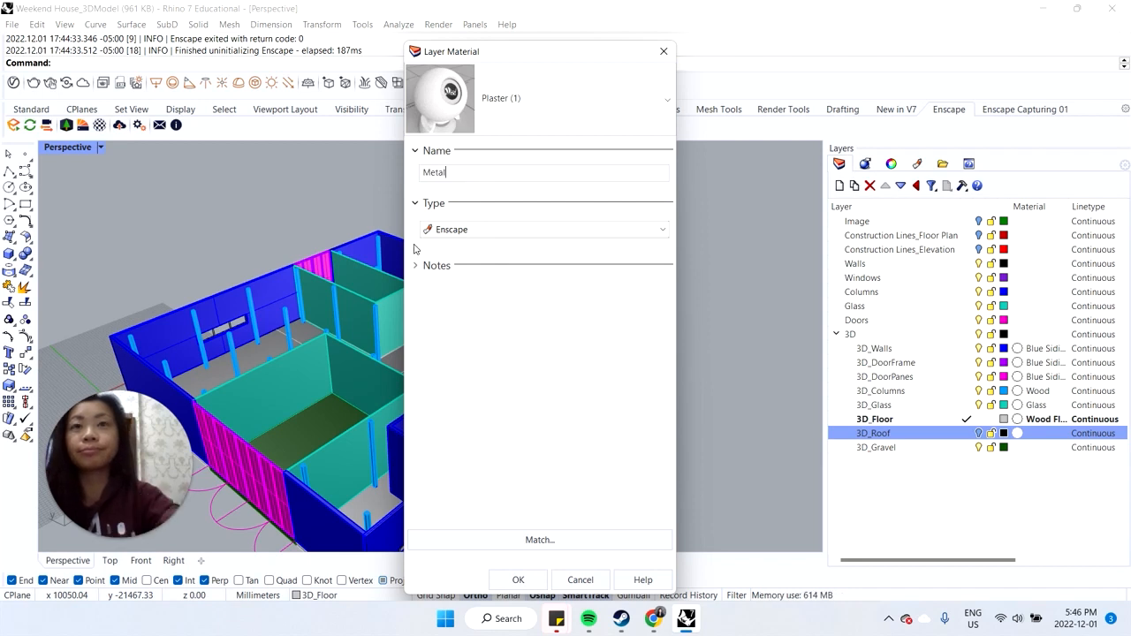
{"action": "left_click", "coordinate": [517, 579]}
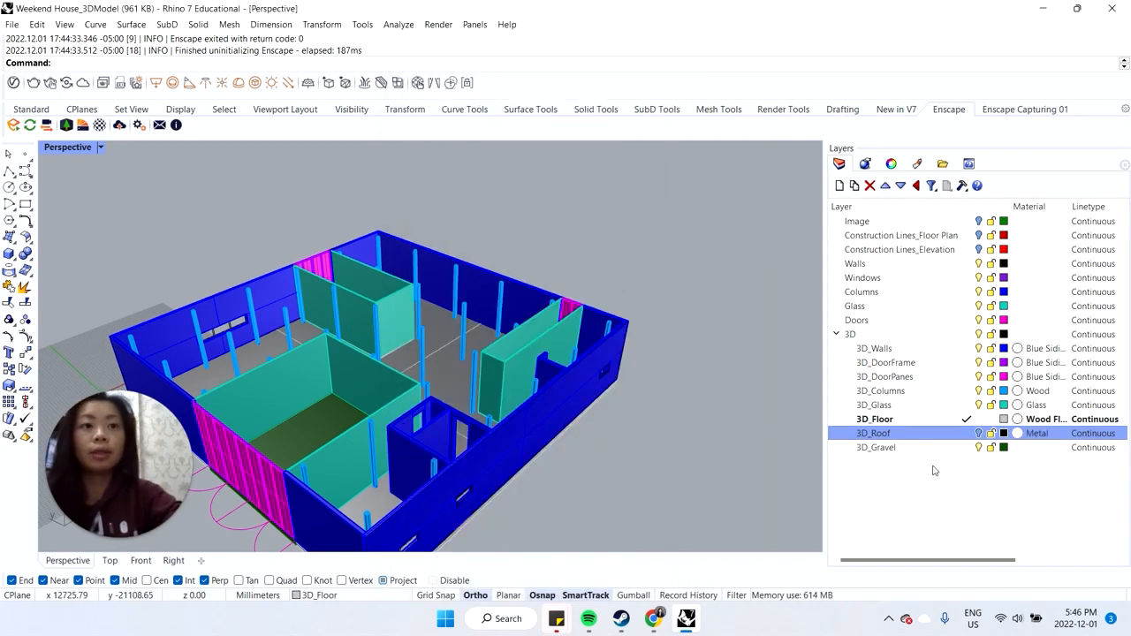
Step: Assign the 3D_Gravel layer a material of type Enscape named Gravel
{"action": "left_click", "coordinate": [1033, 450]}
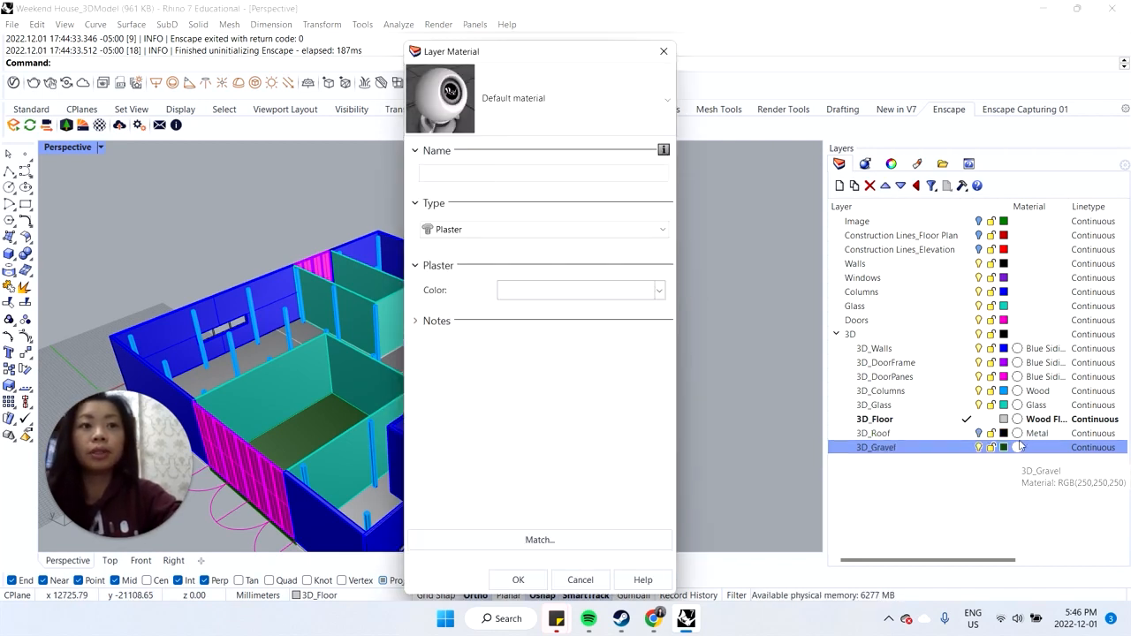
{"action": "left_click", "coordinate": [480, 230]}
{"action": "left_click", "coordinate": [481, 232]}
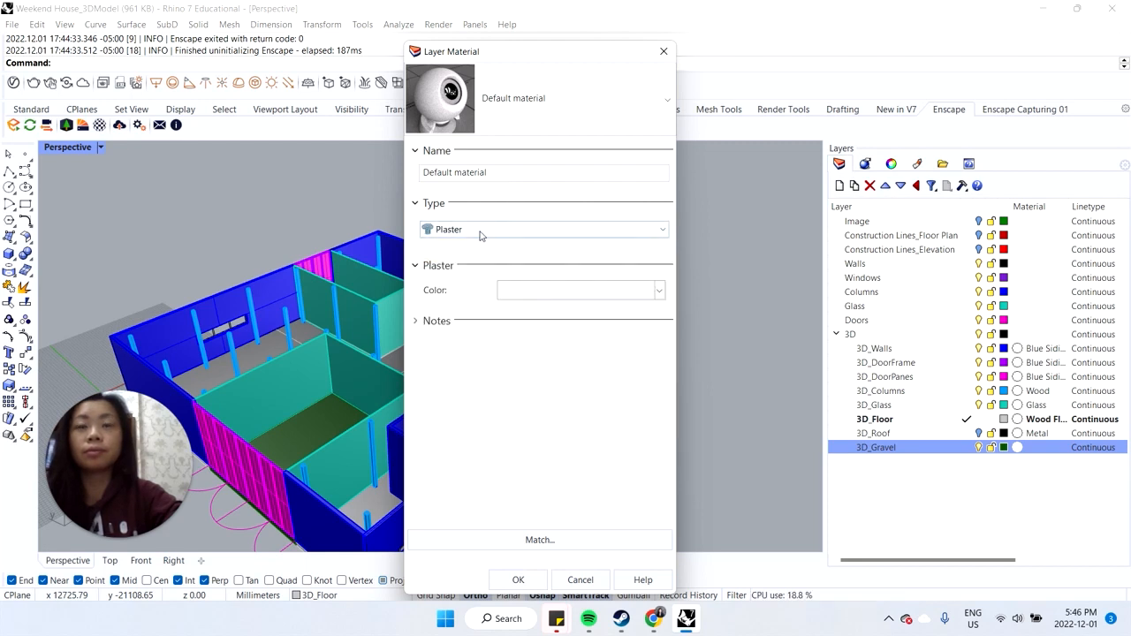
{"action": "left_click", "coordinate": [480, 229]}
{"action": "left_click", "coordinate": [456, 474]}
{"action": "left_click_drag", "start_coordinate": [499, 173], "coordinate": [362, 170]}
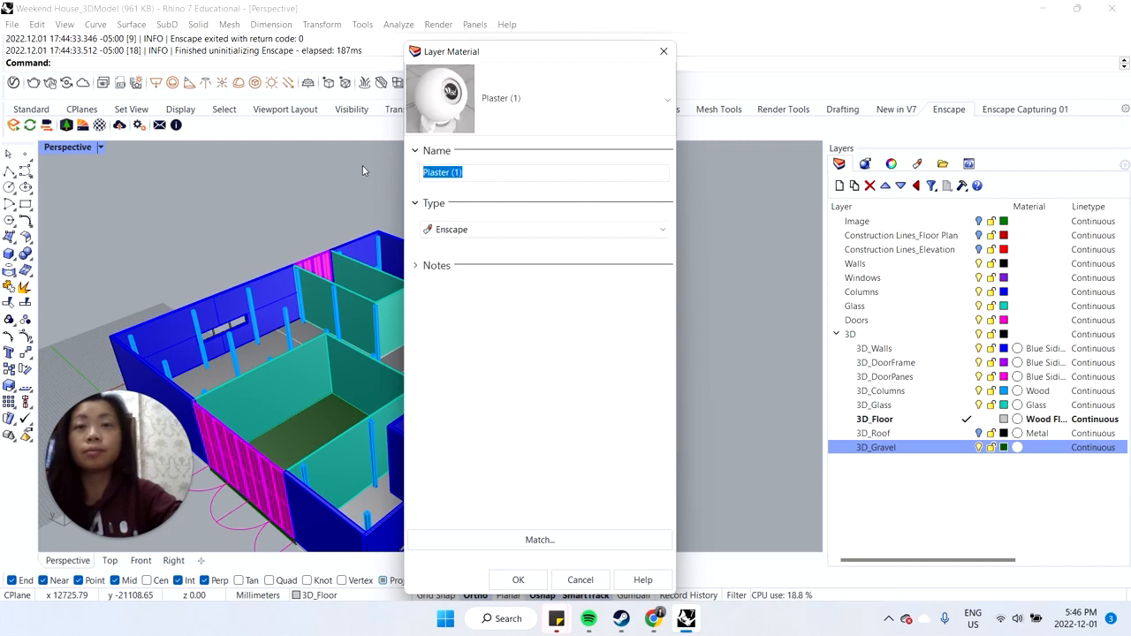
{"action": "type", "text": "Gravel"}
{"action": "left_click", "coordinate": [533, 583]}
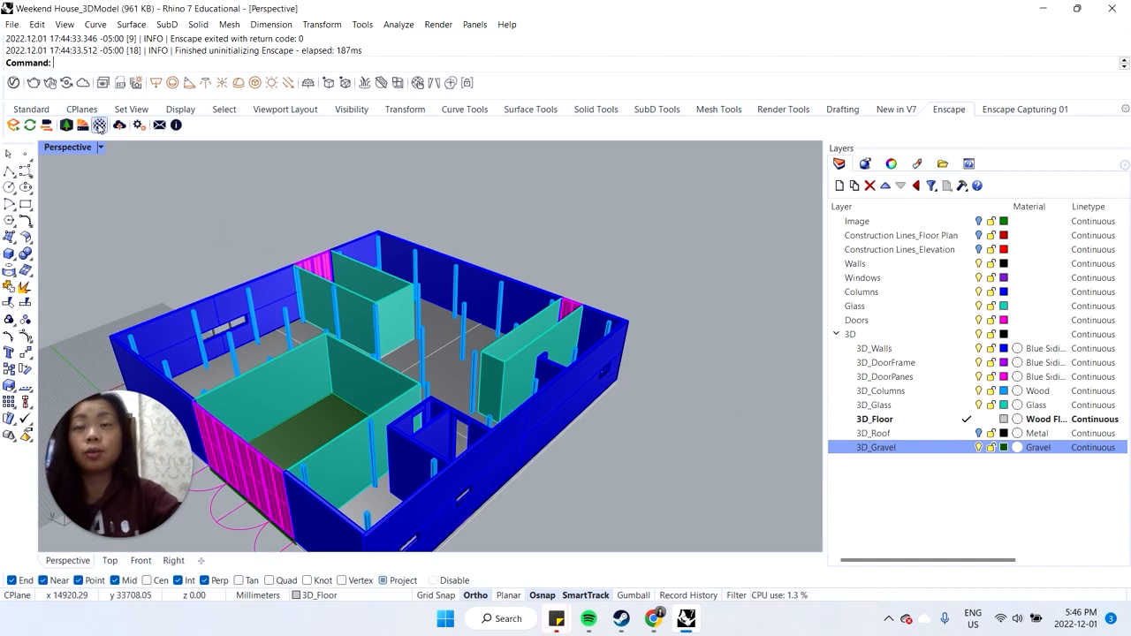
Step: Open the Enscape Material Editor and look through the texture images available for the Blue Siding albedo, without choosing one
{"action": "left_click", "coordinate": [100, 125]}
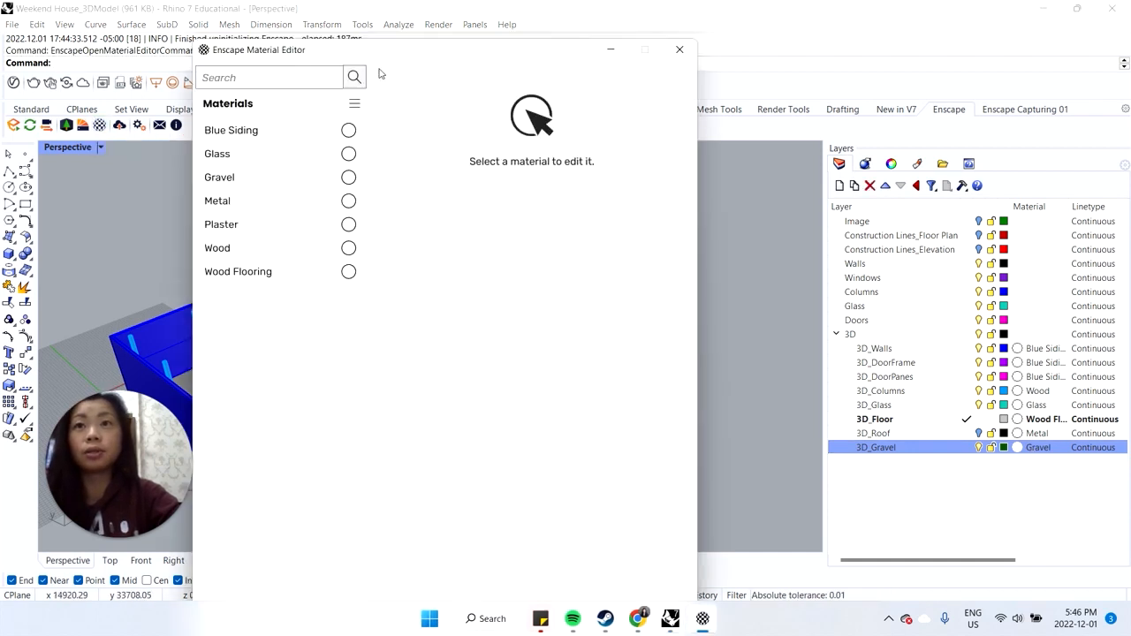
{"action": "left_click", "coordinate": [290, 136]}
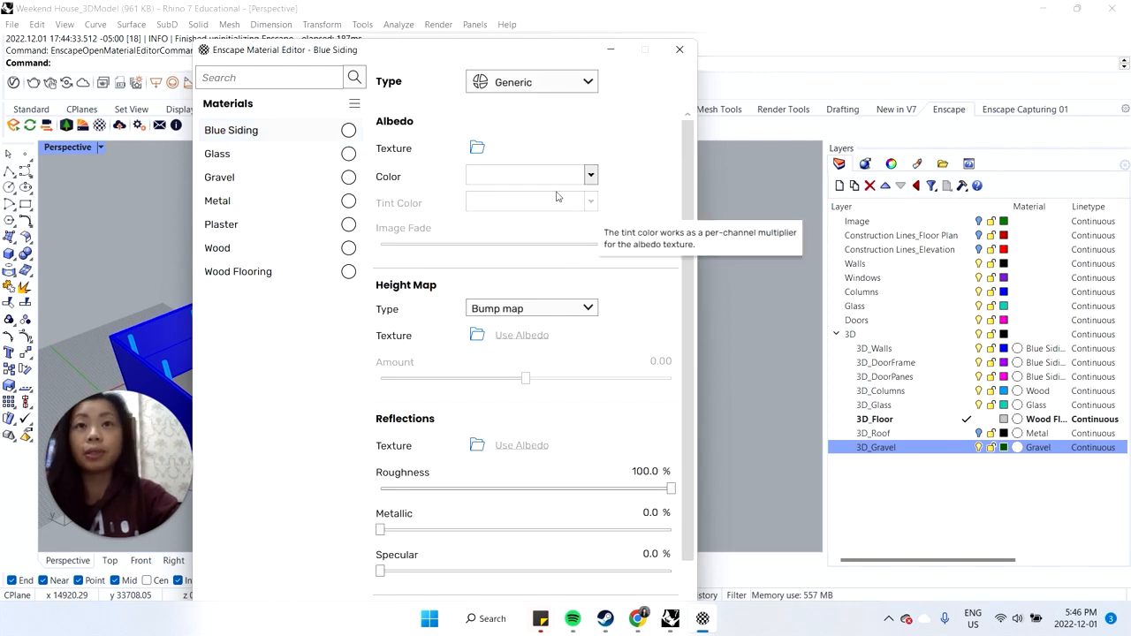
{"action": "left_click", "coordinate": [476, 150]}
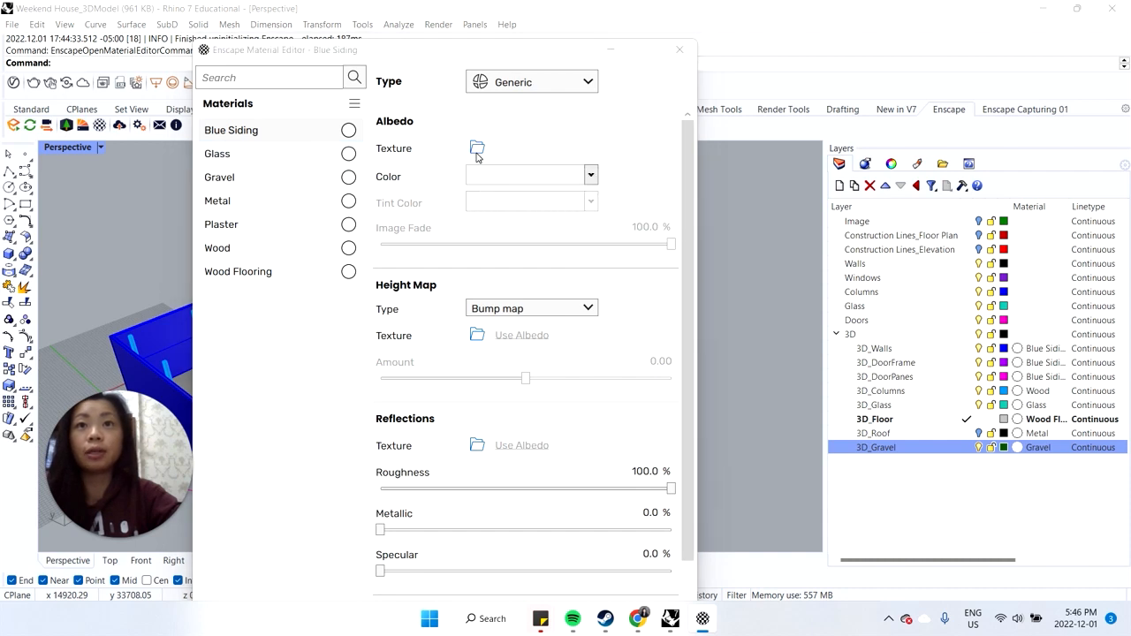
{"action": "left_click", "coordinate": [371, 192]}
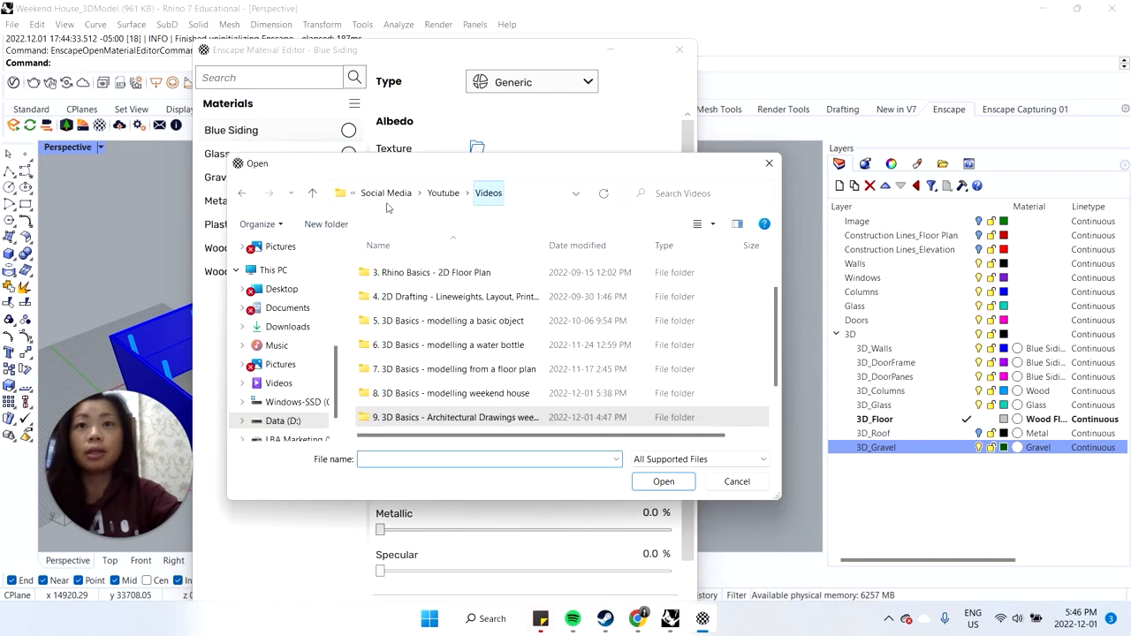
{"action": "scroll", "coordinate": [454, 381], "scroll_direction": "down", "scroll_amount": 2}
{"action": "double_click", "coordinate": [442, 397]}
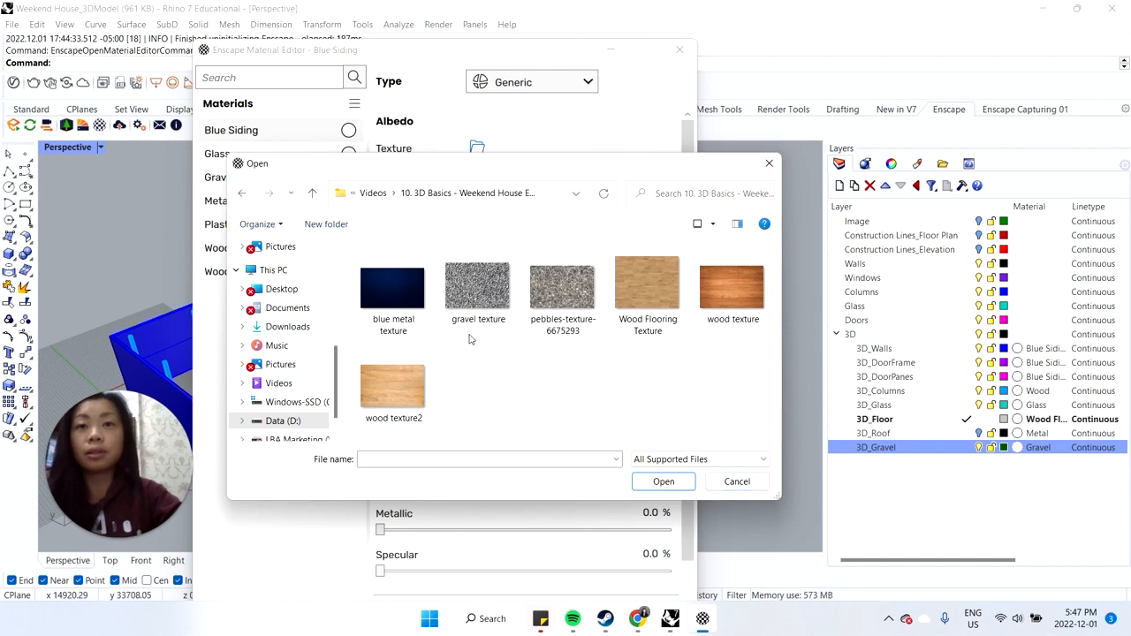
{"action": "left_click", "coordinate": [736, 486]}
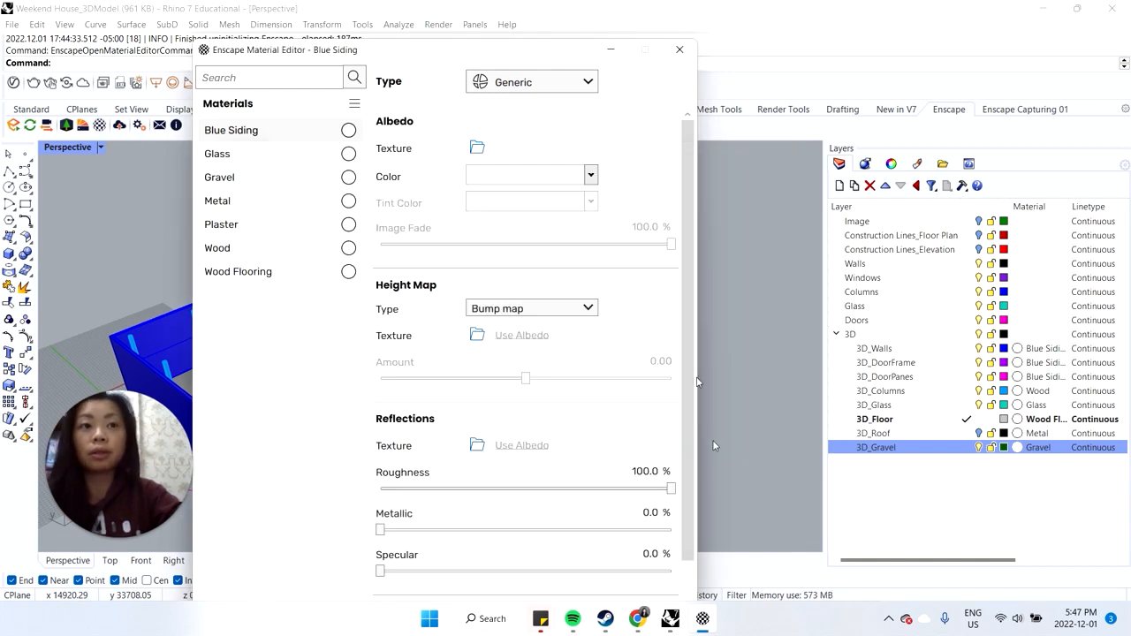
Step: Load gravel texture.jpg from the Weekend House video folder as the albedo texture of the Gravel material
{"action": "left_click", "coordinate": [265, 154]}
{"action": "left_click", "coordinate": [258, 177]}
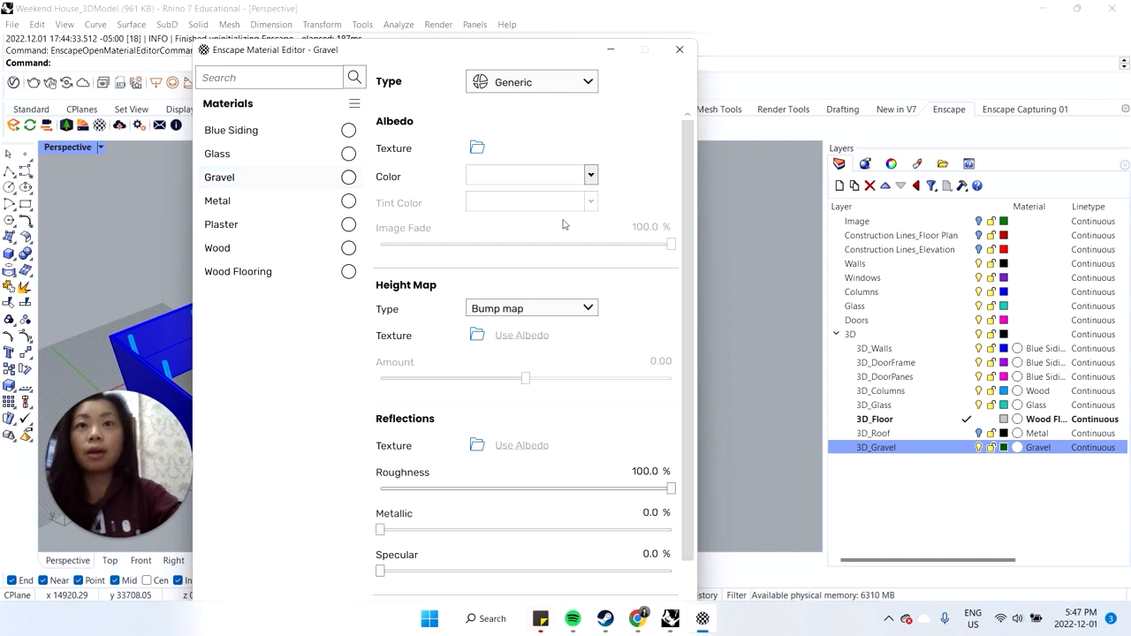
{"action": "left_click", "coordinate": [481, 170]}
{"action": "left_click", "coordinate": [481, 171]}
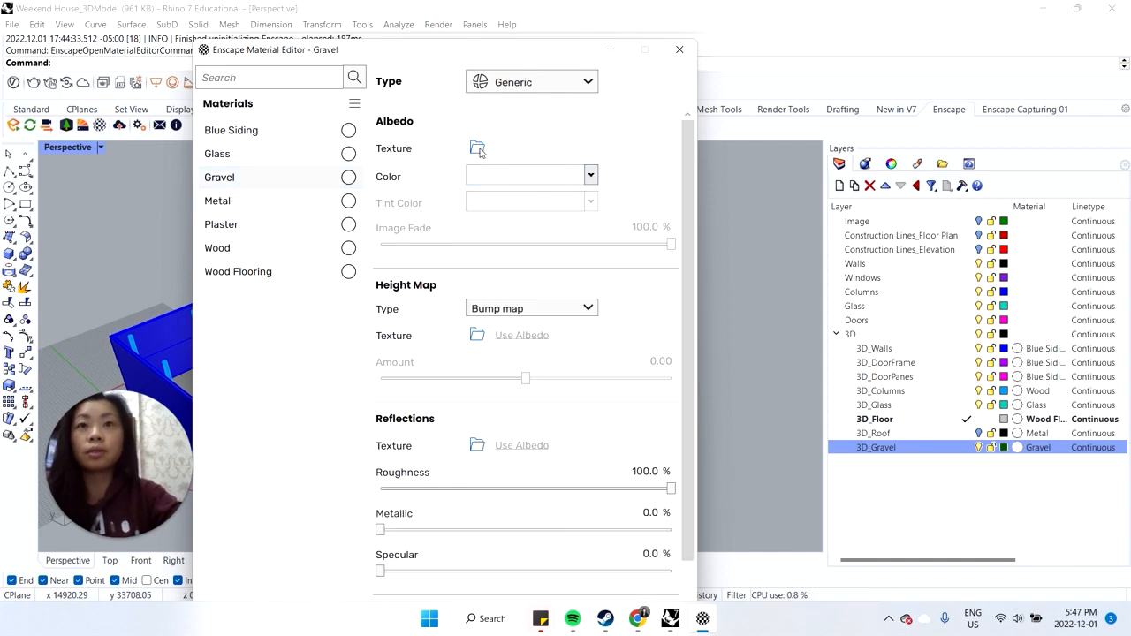
{"action": "left_click", "coordinate": [477, 146]}
{"action": "left_click", "coordinate": [373, 193]}
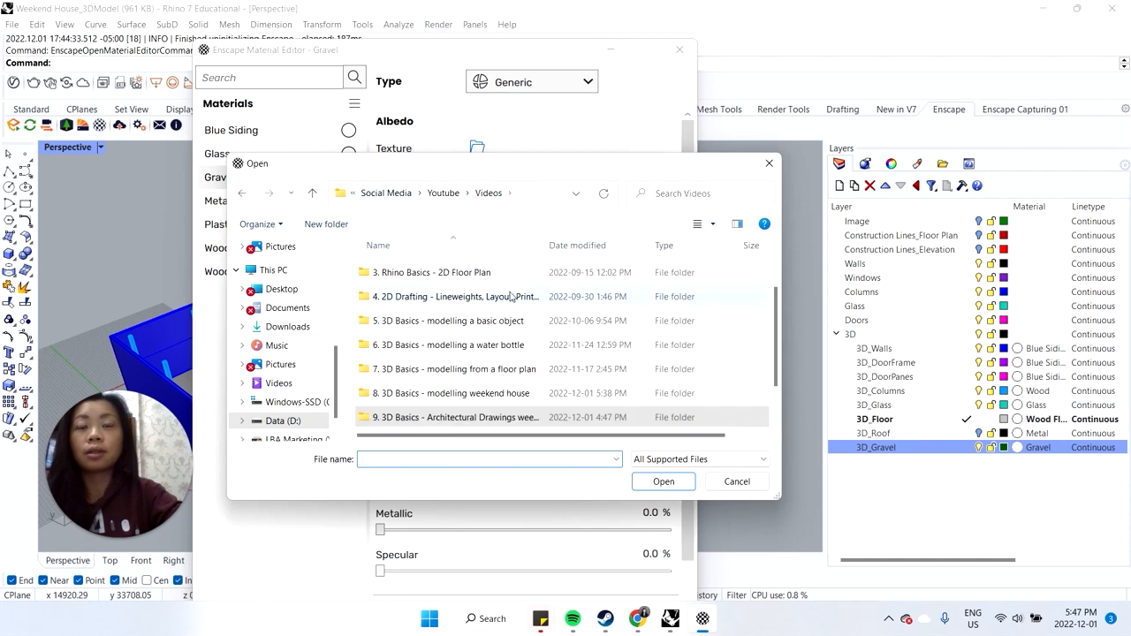
{"action": "double_click", "coordinate": [446, 395]}
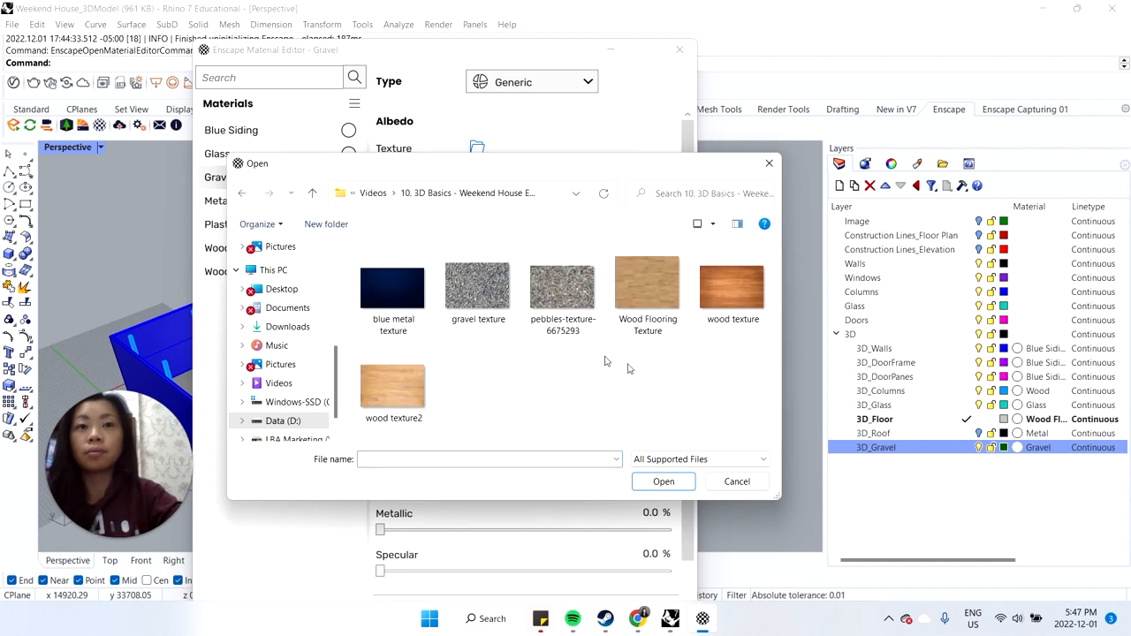
{"action": "left_click", "coordinate": [477, 287]}
{"action": "left_click", "coordinate": [663, 481]}
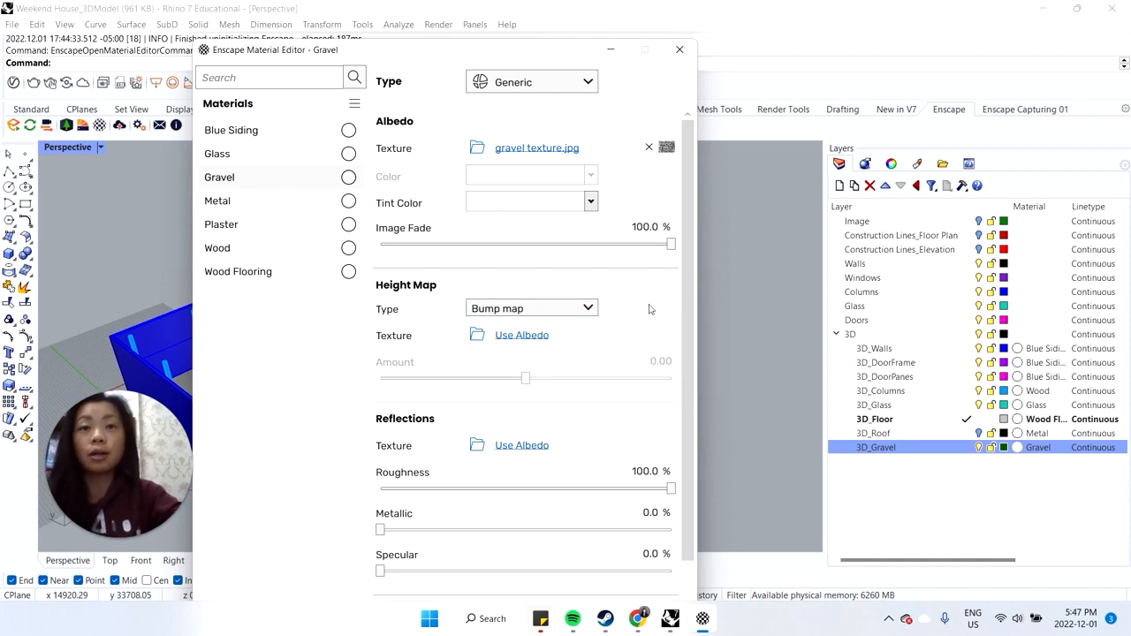
{"action": "left_click_drag", "start_coordinate": [683, 309], "coordinate": [686, 356]}
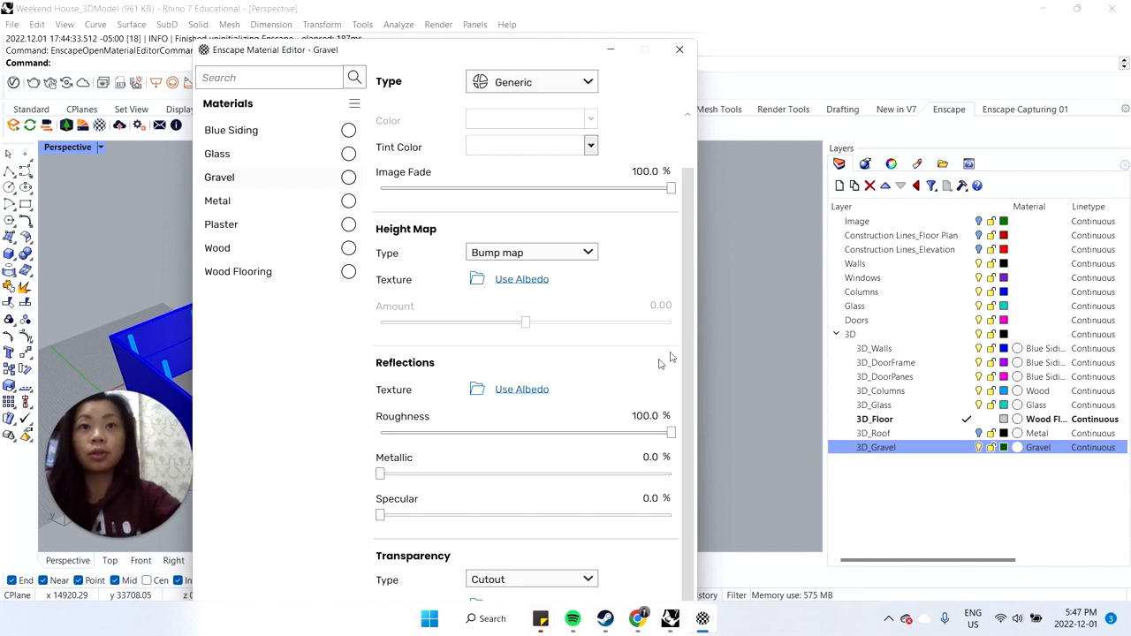
Step: Load blue metal texture.jpg as the albedo texture of the Metal material
{"action": "left_click", "coordinate": [282, 205]}
{"action": "scroll", "coordinate": [587, 244], "scroll_direction": "up", "scroll_amount": 1}
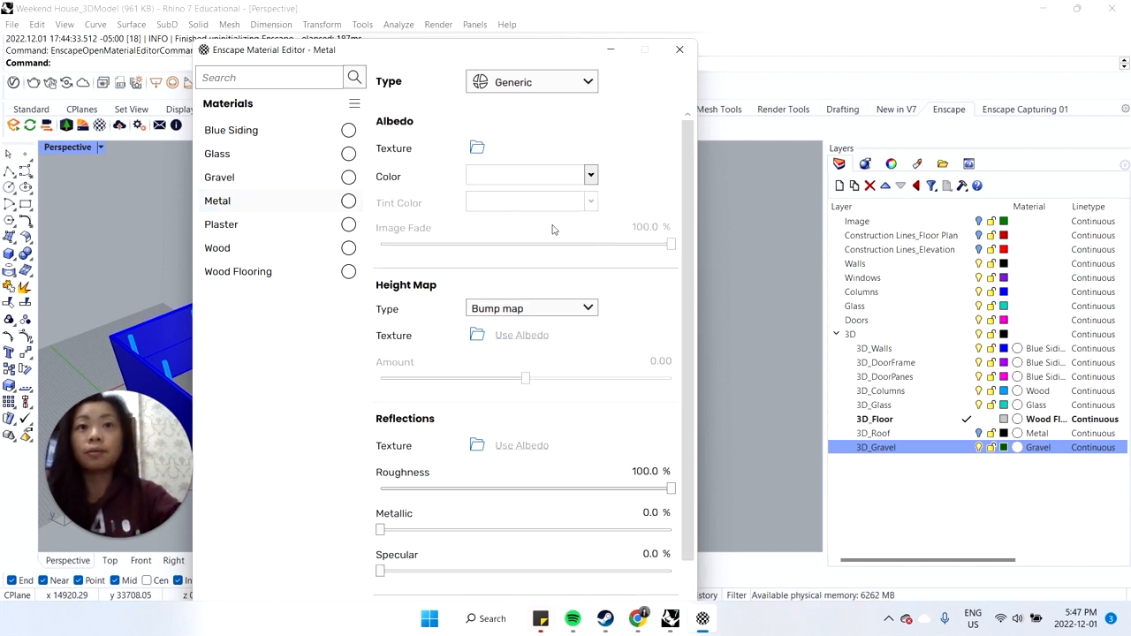
{"action": "left_click", "coordinate": [476, 150]}
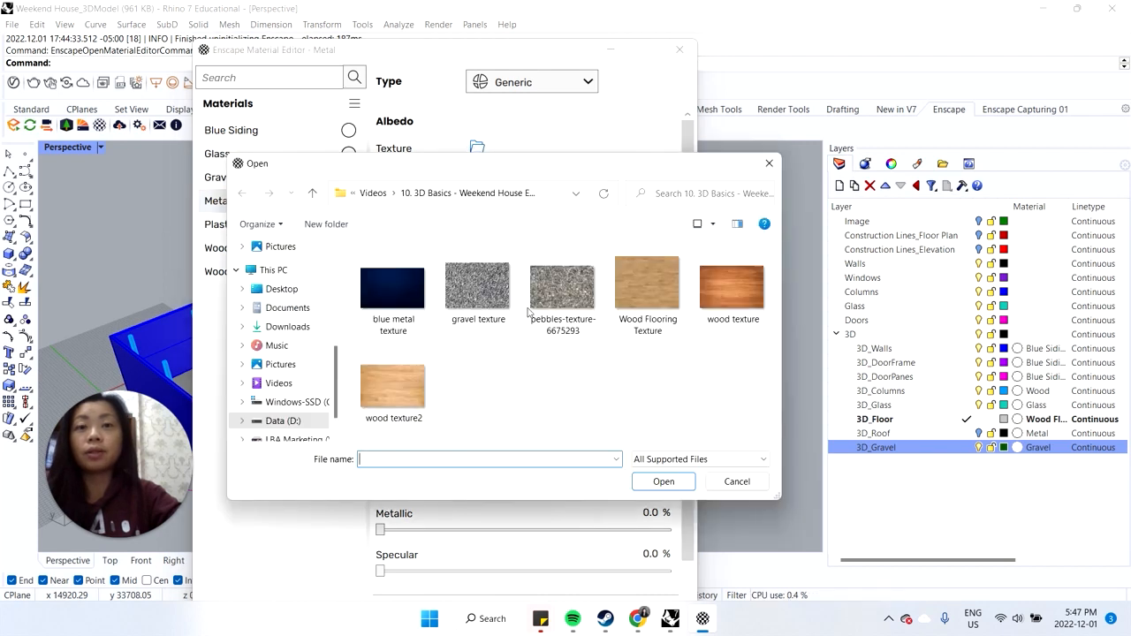
{"action": "double_click", "coordinate": [403, 300]}
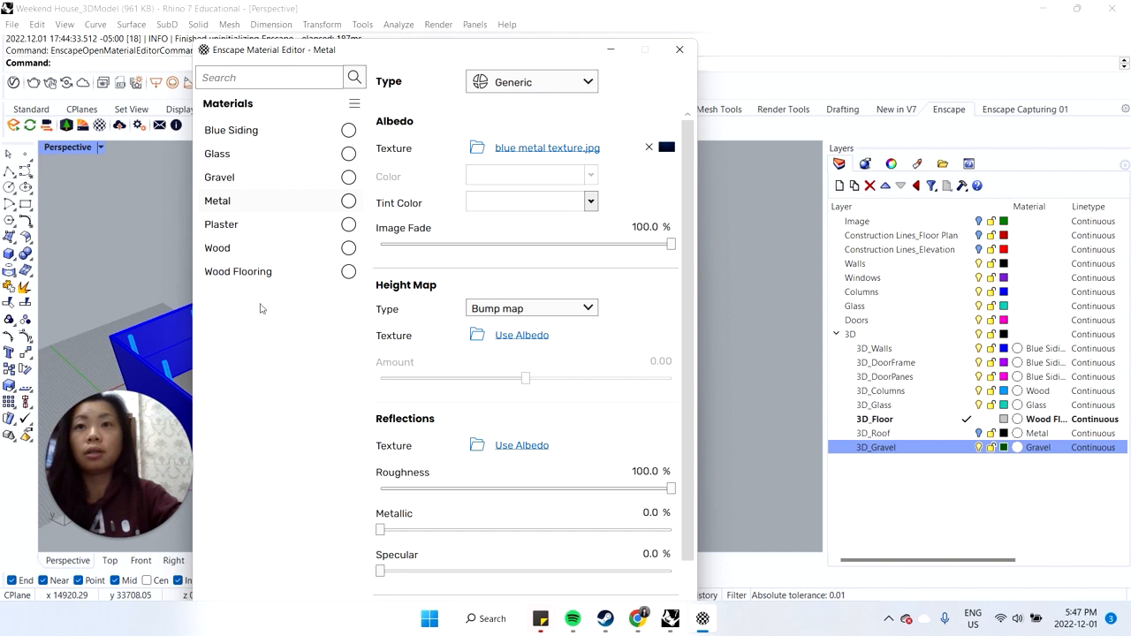
Step: Load the "wood texture" image as the albedo texture of the Wood material
{"action": "left_click", "coordinate": [270, 249]}
{"action": "left_click", "coordinate": [476, 149]}
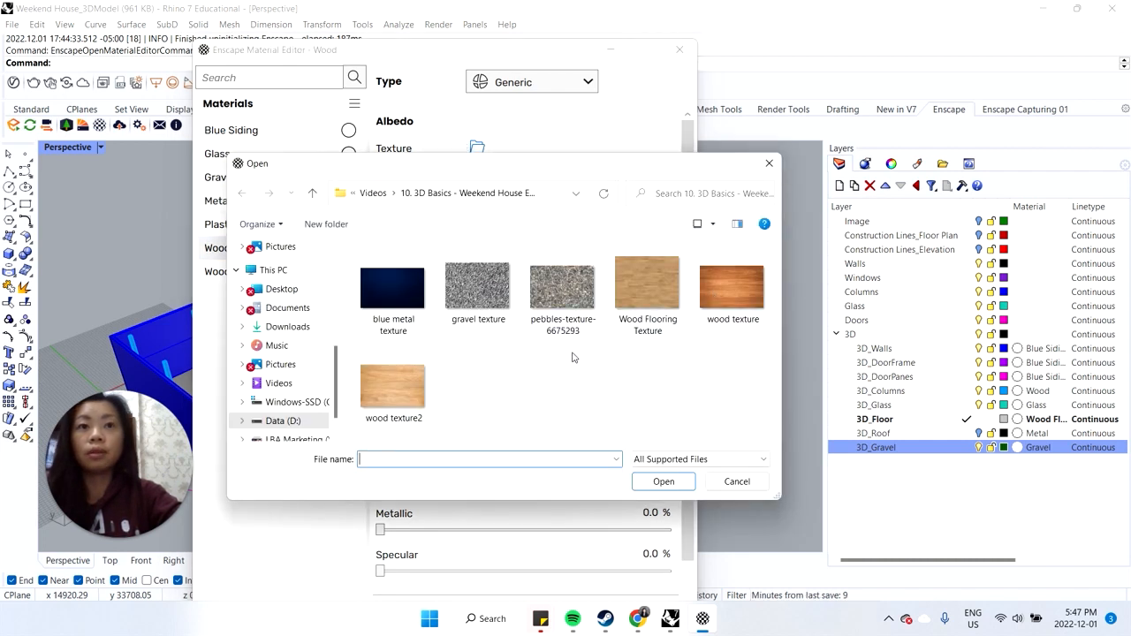
{"action": "double_click", "coordinate": [731, 287]}
Step: Load the "Wood Flooring Texture" image as the albedo texture of the Wood Flooring material
{"action": "left_click", "coordinate": [242, 277]}
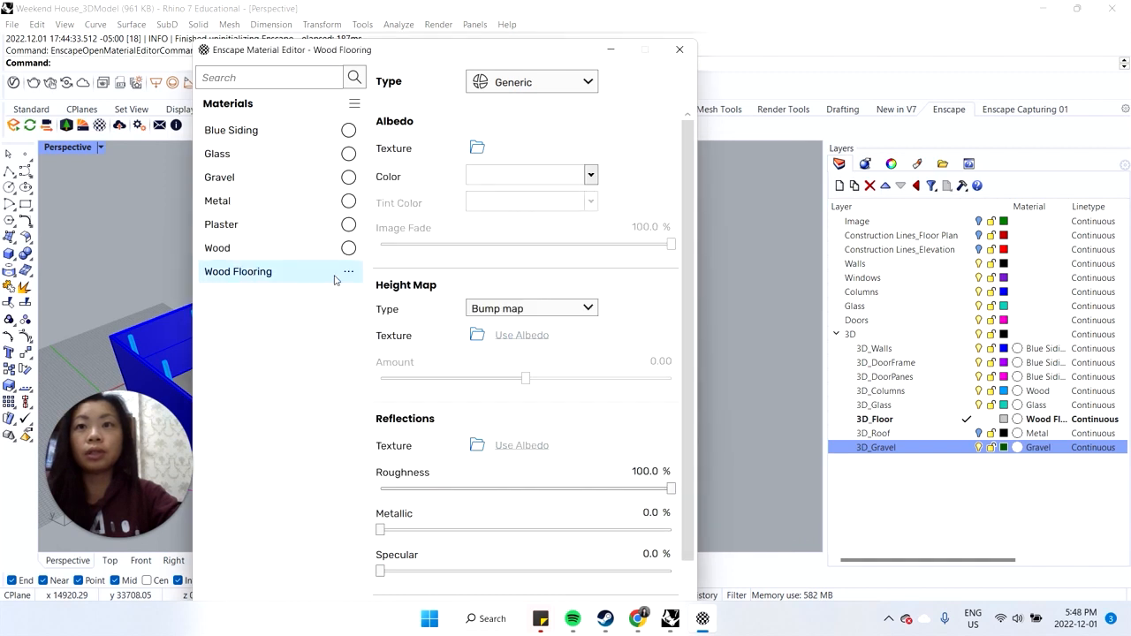
{"action": "left_click", "coordinate": [477, 147]}
{"action": "left_click", "coordinate": [634, 280]}
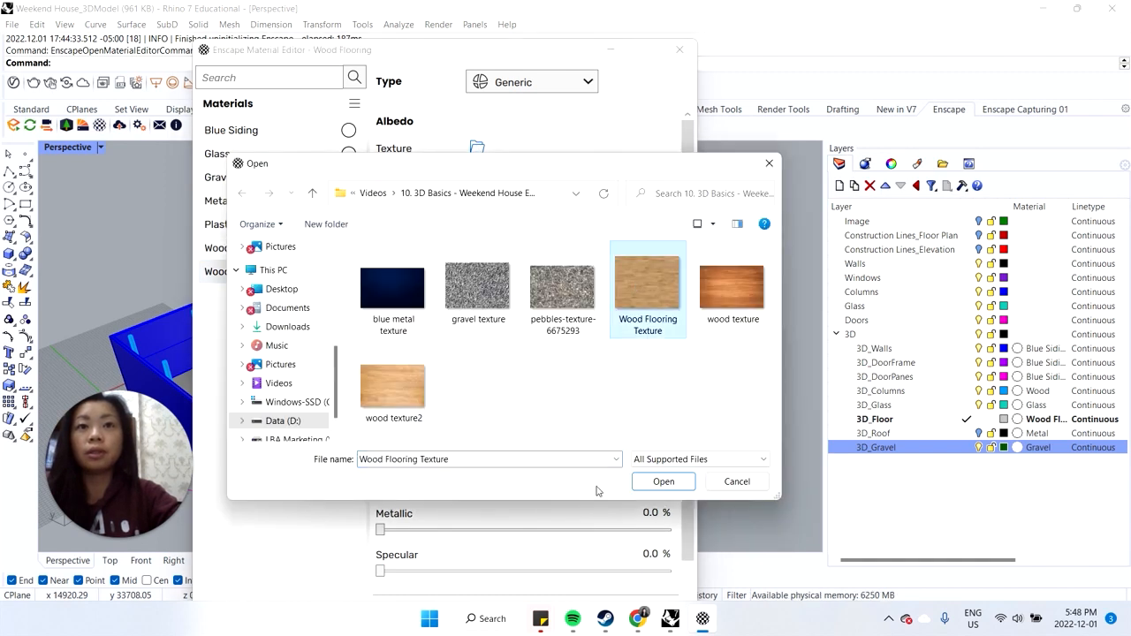
{"action": "left_click", "coordinate": [668, 484]}
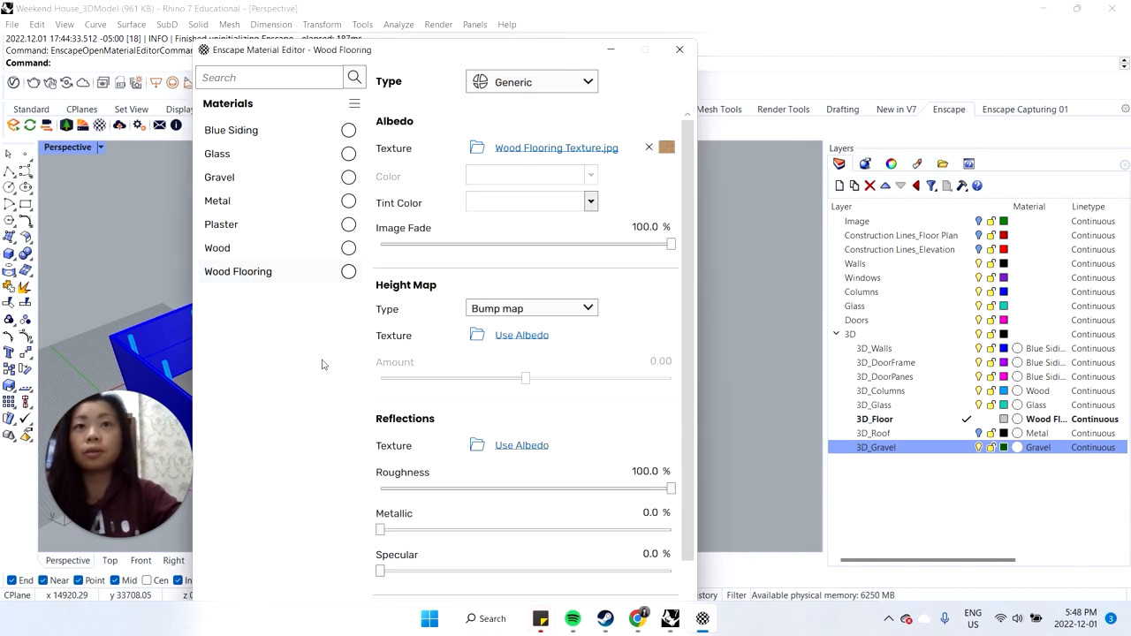
Step: Set the Metal material's metallic reflection to 20.4 %
{"action": "mouse_move", "coordinate": [399, 318]}
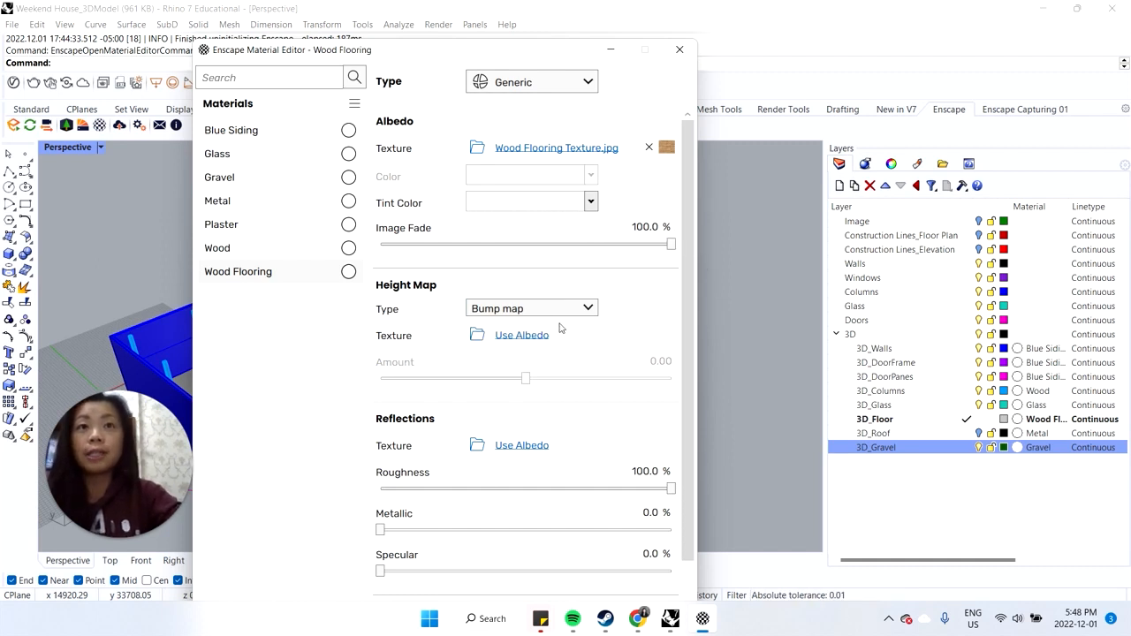
{"action": "scroll", "coordinate": [455, 342], "scroll_direction": "down", "scroll_amount": 1}
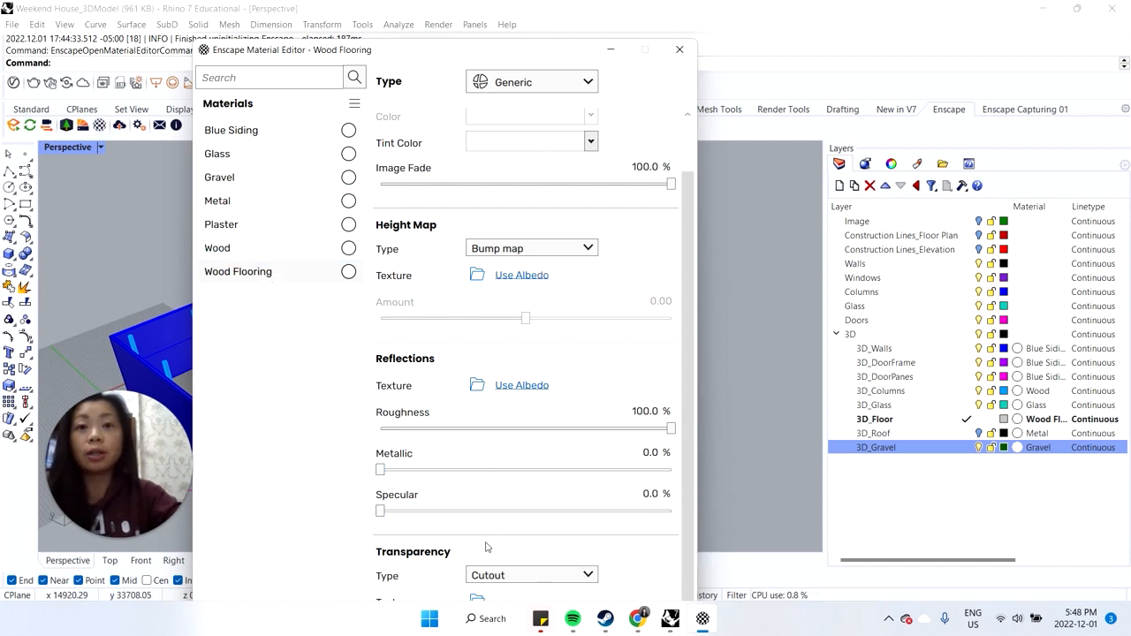
{"action": "mouse_move", "coordinate": [507, 519]}
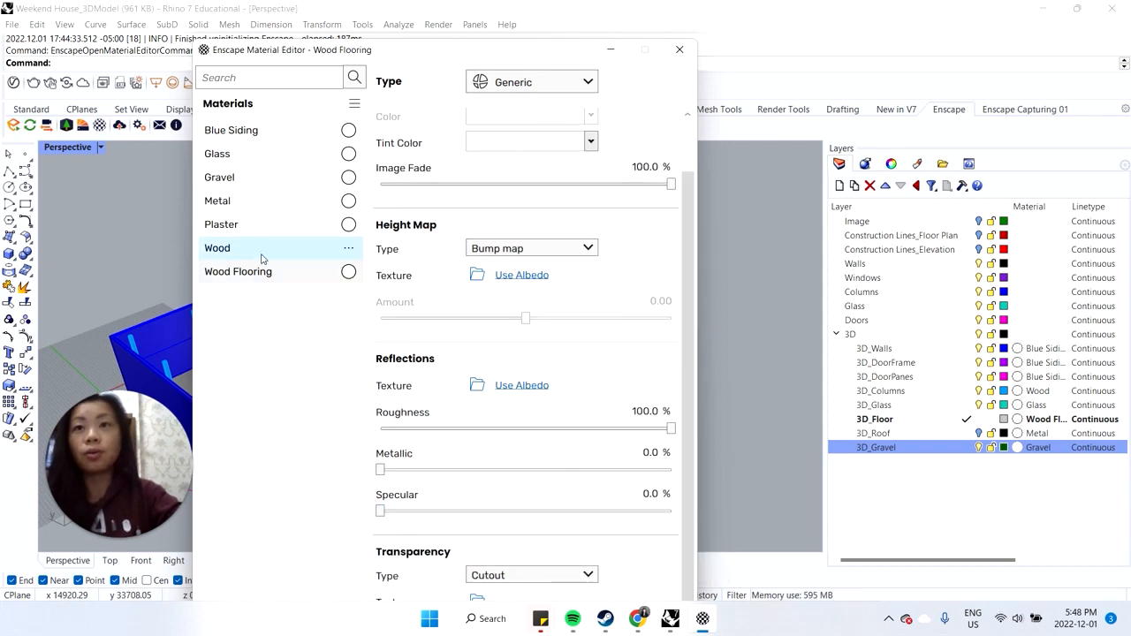
{"action": "left_click", "coordinate": [255, 201]}
{"action": "left_click", "coordinate": [427, 470]}
{"action": "left_click_drag", "start_coordinate": [397, 476], "coordinate": [439, 470]}
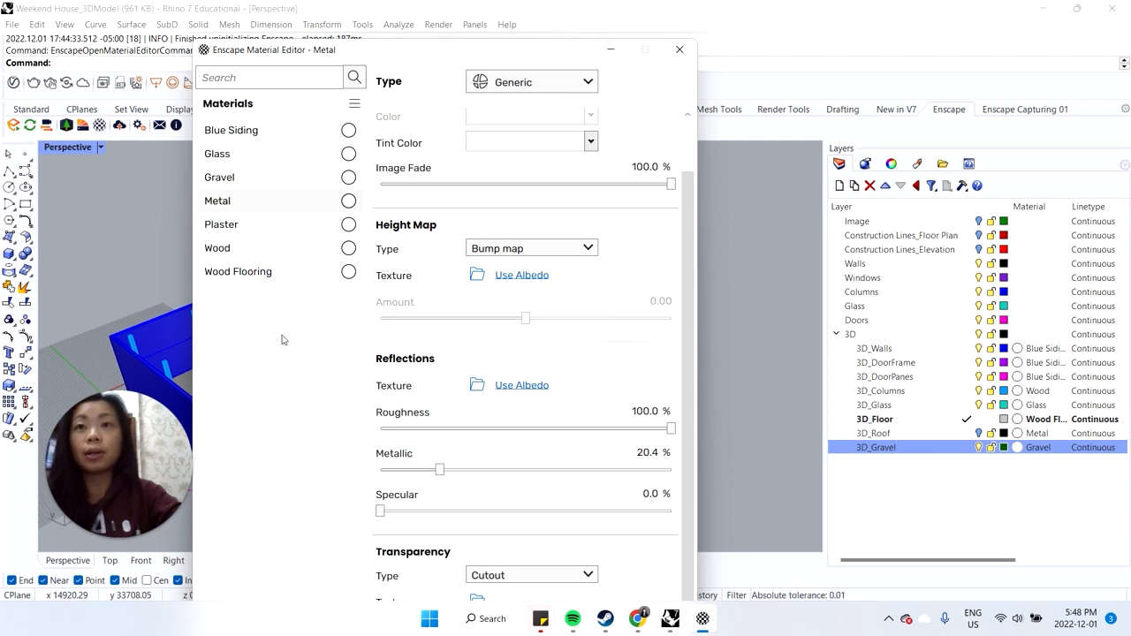
Step: Load "247_ocean blue siding wood texture-seamless" as the albedo texture of the Blue Siding material and close the Enscape Material Editor
{"action": "left_click", "coordinate": [231, 129]}
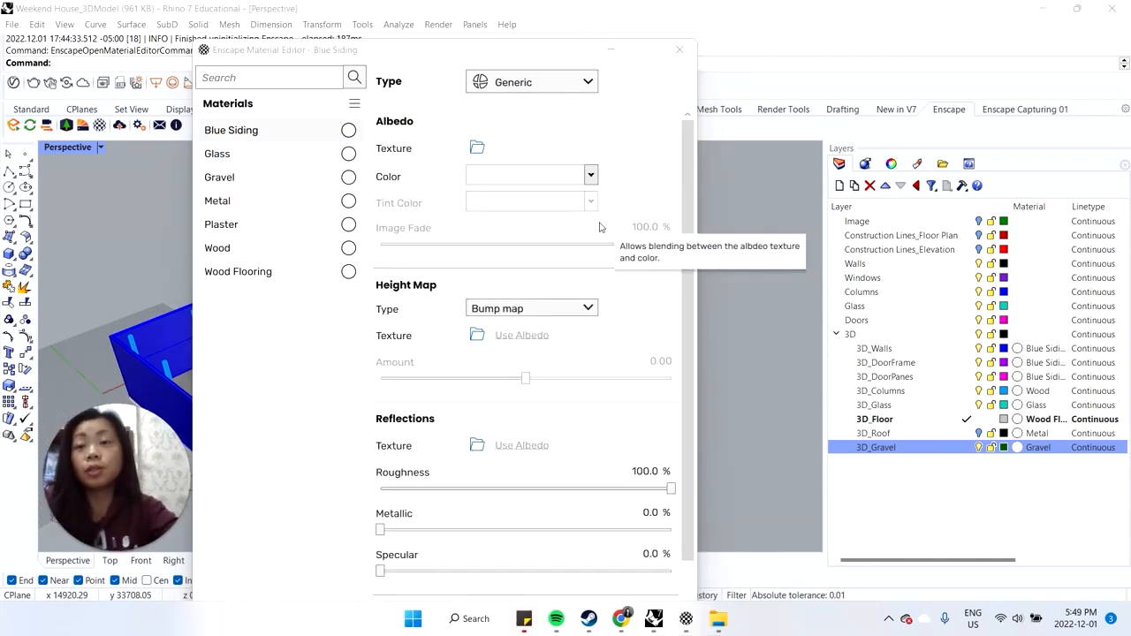
{"action": "left_click", "coordinate": [476, 148]}
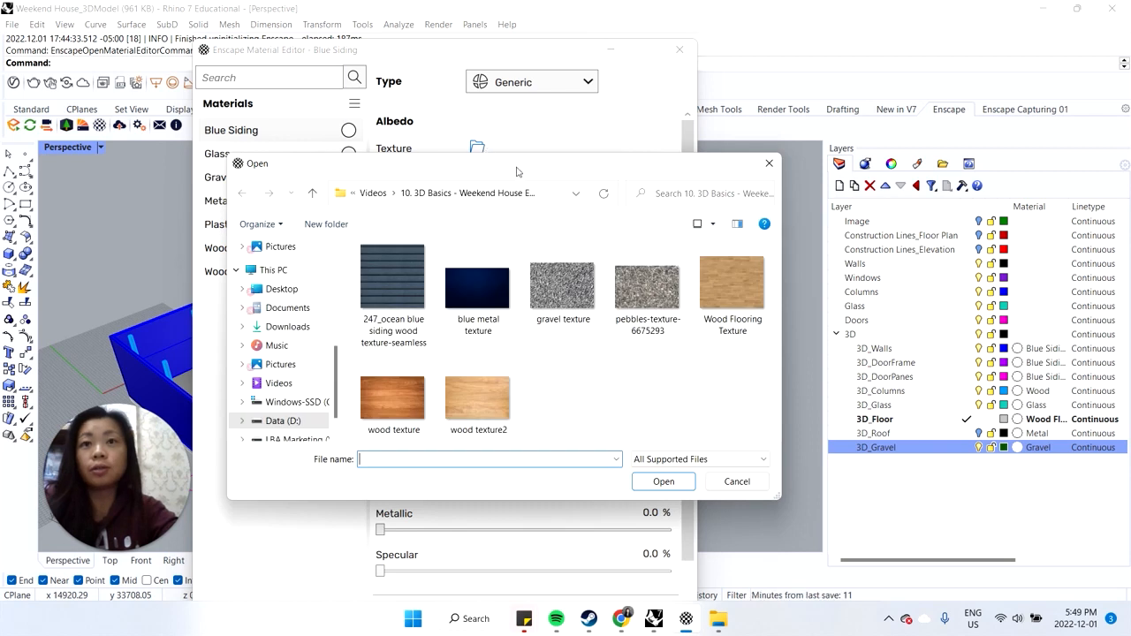
{"action": "left_click", "coordinate": [395, 311]}
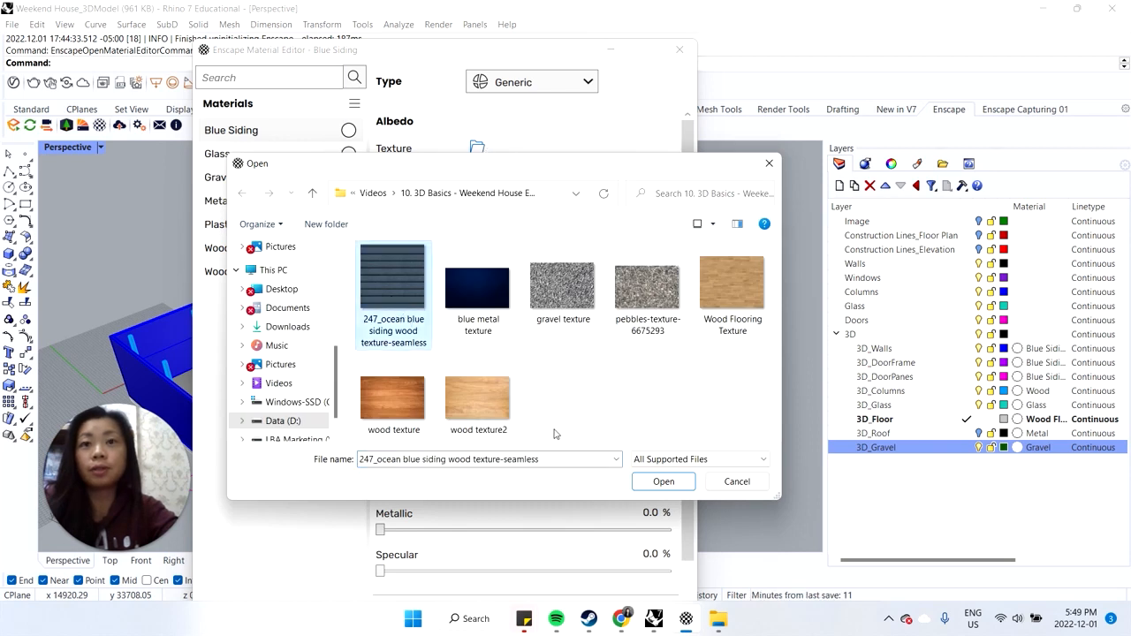
{"action": "left_click", "coordinate": [662, 481]}
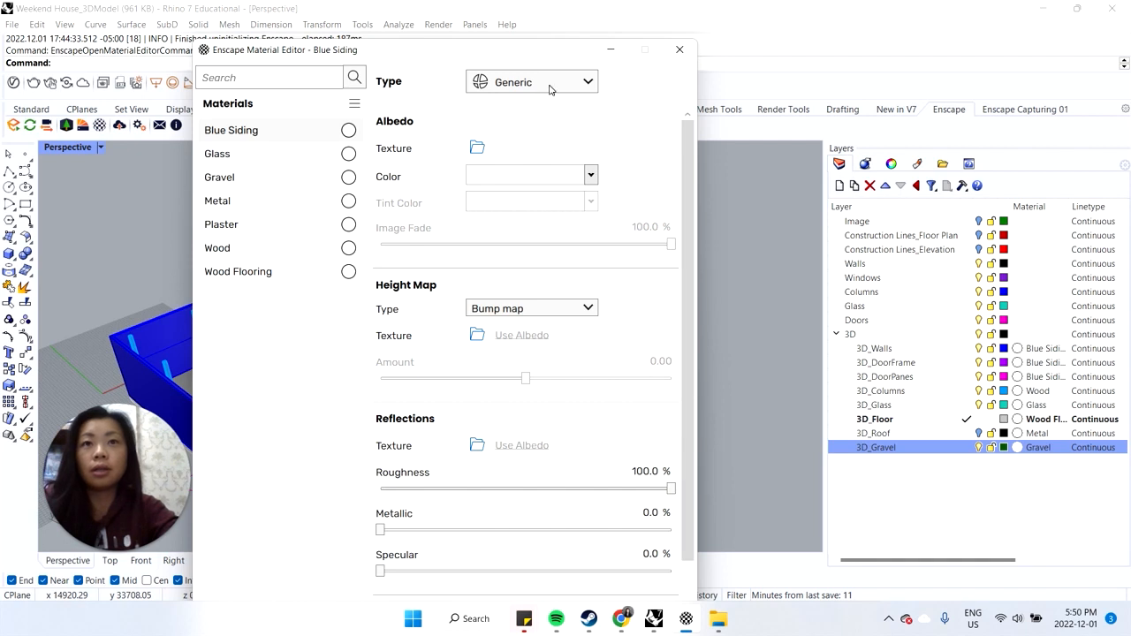
{"action": "left_click", "coordinate": [681, 54]}
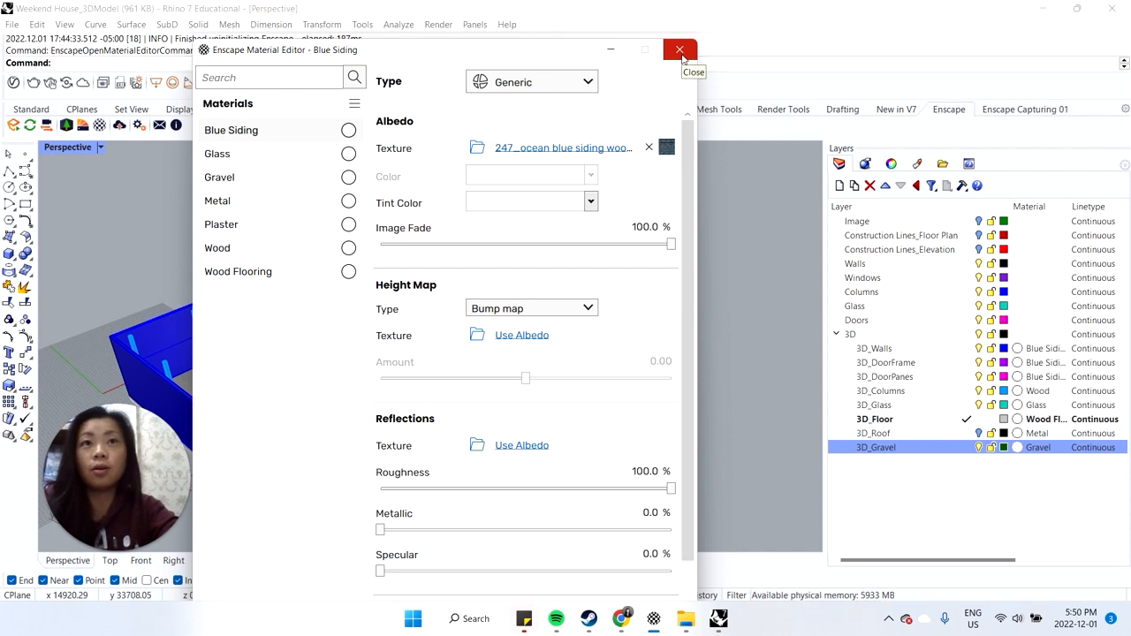
{"action": "left_click", "coordinate": [679, 50]}
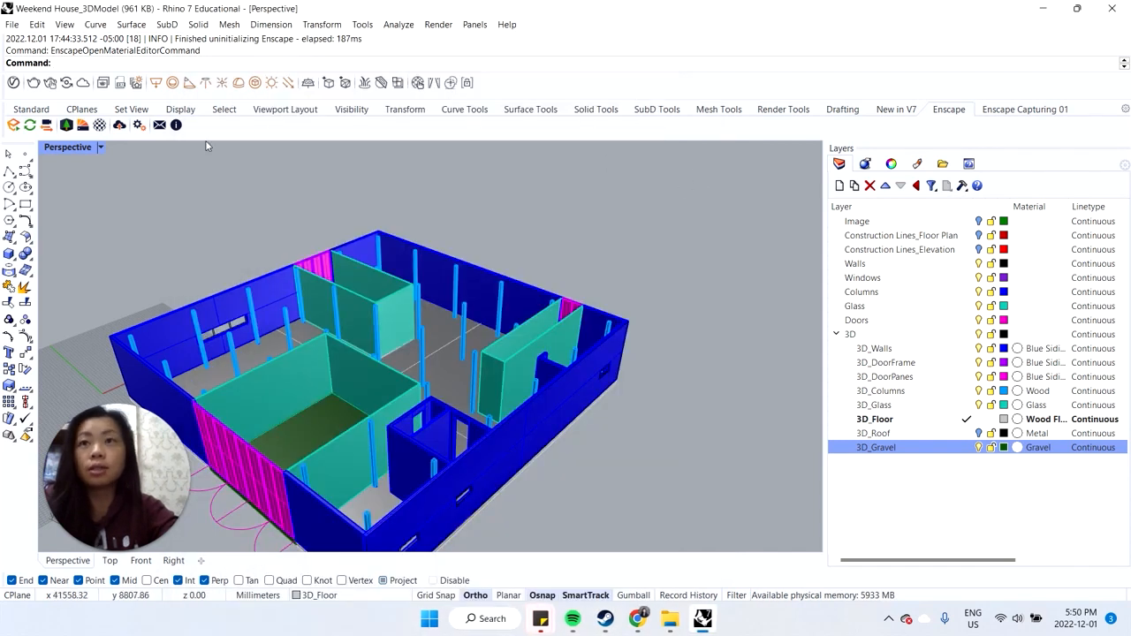
Step: Start the Enscape render, examine from several sides how the textures lie on the walls, floor and gravel, and close the render window
{"action": "left_click", "coordinate": [13, 124]}
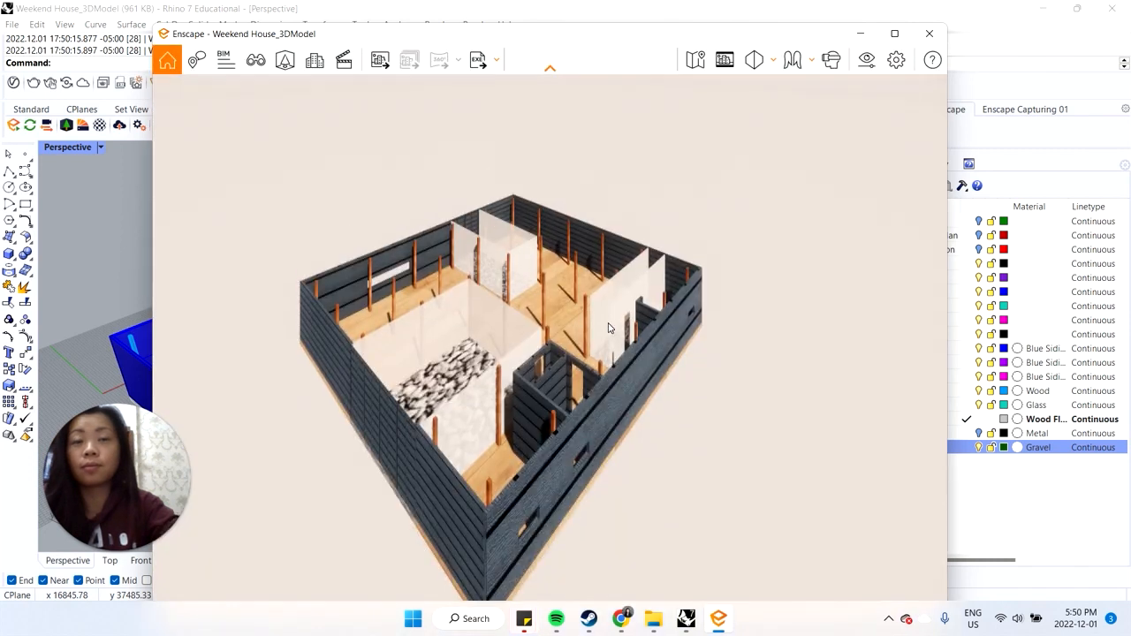
{"action": "right_click_drag", "start_coordinate": [676, 354], "coordinate": [600, 378]}
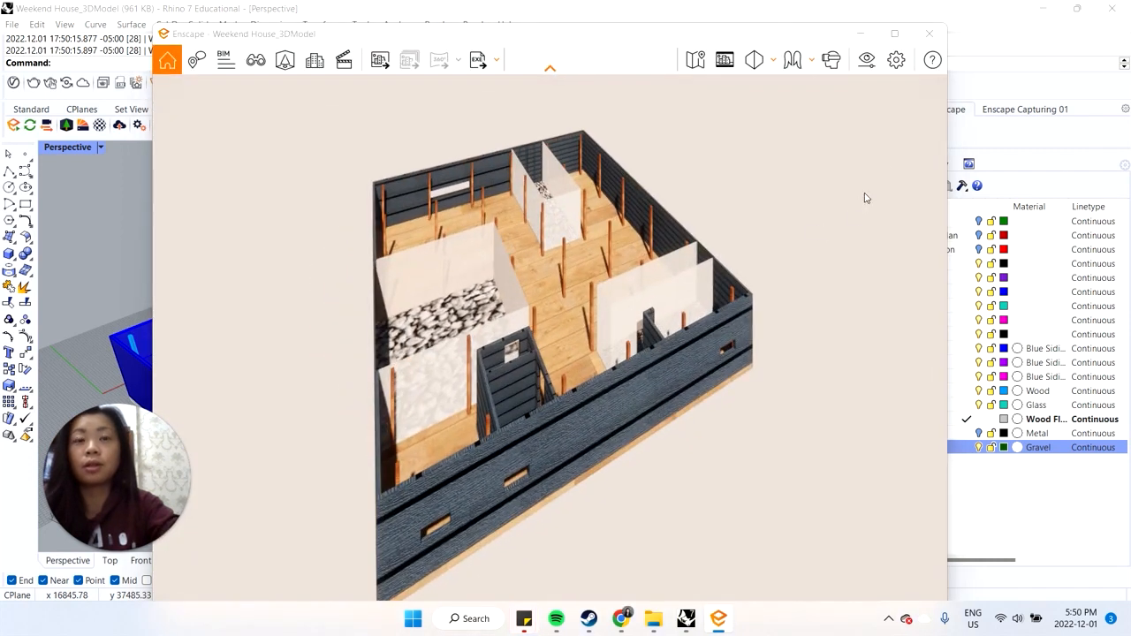
{"action": "right_click_drag", "start_coordinate": [561, 298], "coordinate": [442, 272]}
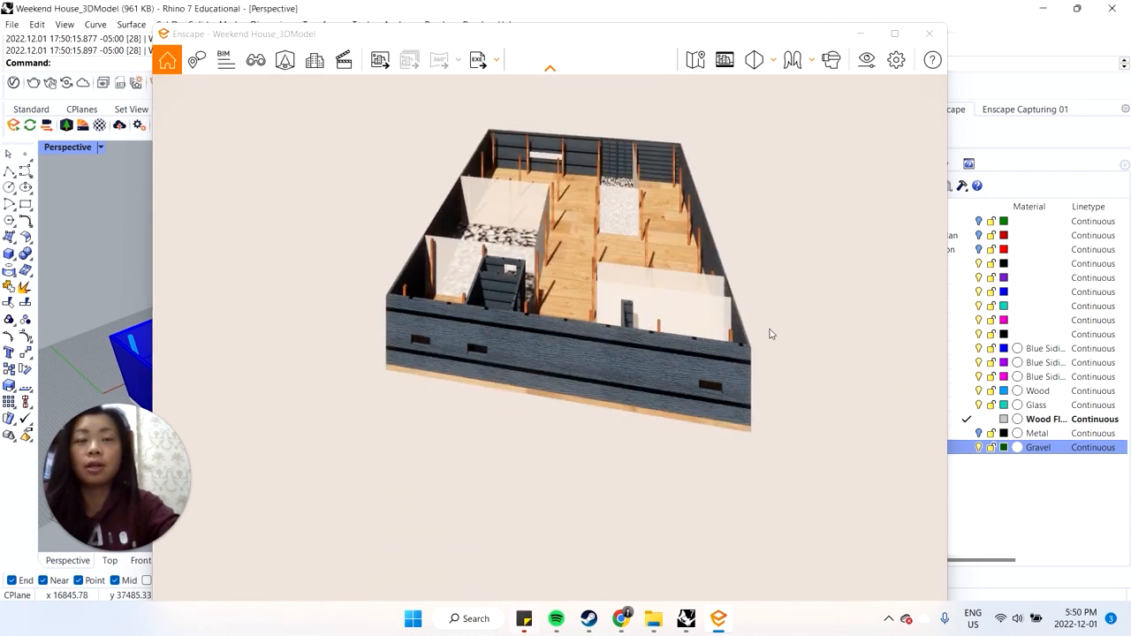
{"action": "right_click_drag", "start_coordinate": [740, 379], "coordinate": [556, 364]}
{"action": "right_click_drag", "start_coordinate": [817, 378], "coordinate": [763, 369]}
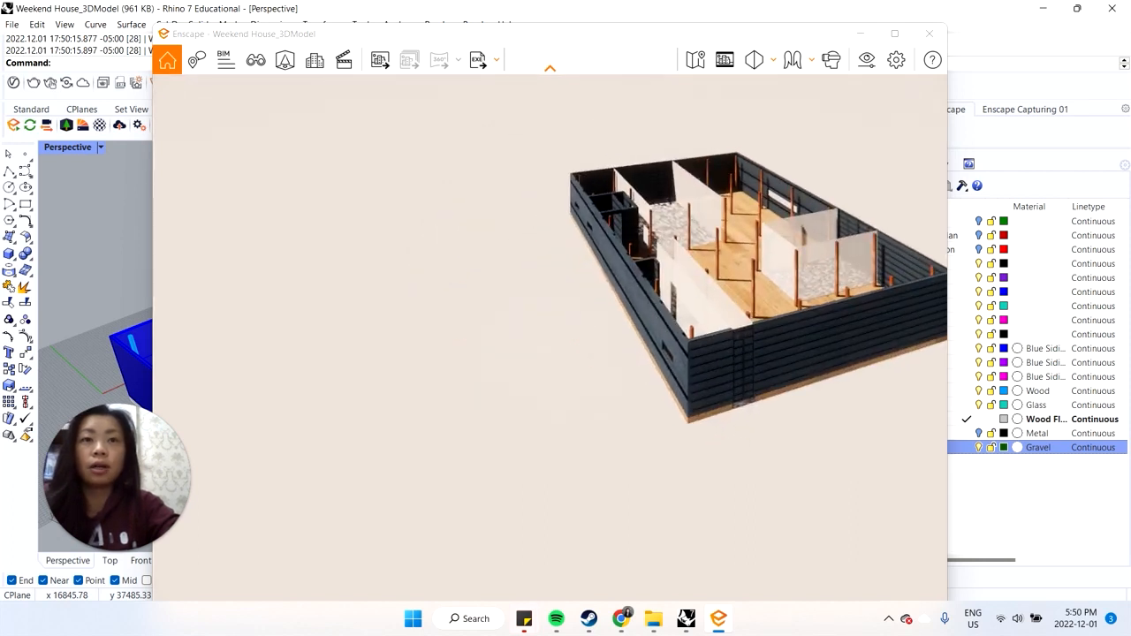
{"action": "scroll", "coordinate": [678, 192], "scroll_direction": "down", "scroll_amount": 5}
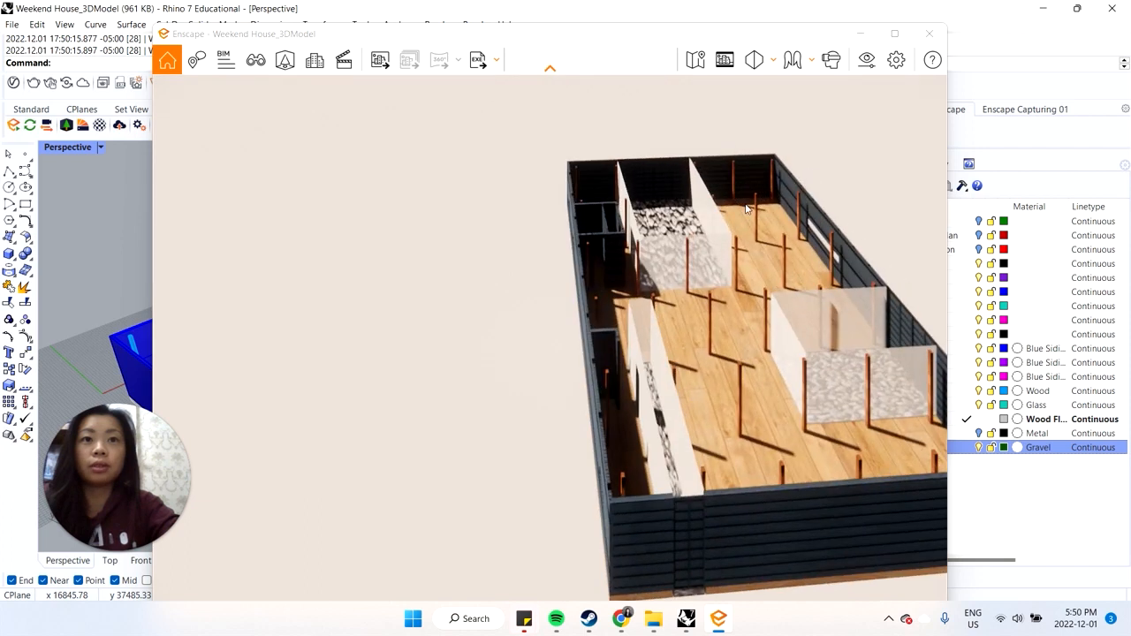
{"action": "right_click_drag", "start_coordinate": [938, 340], "coordinate": [914, 338]}
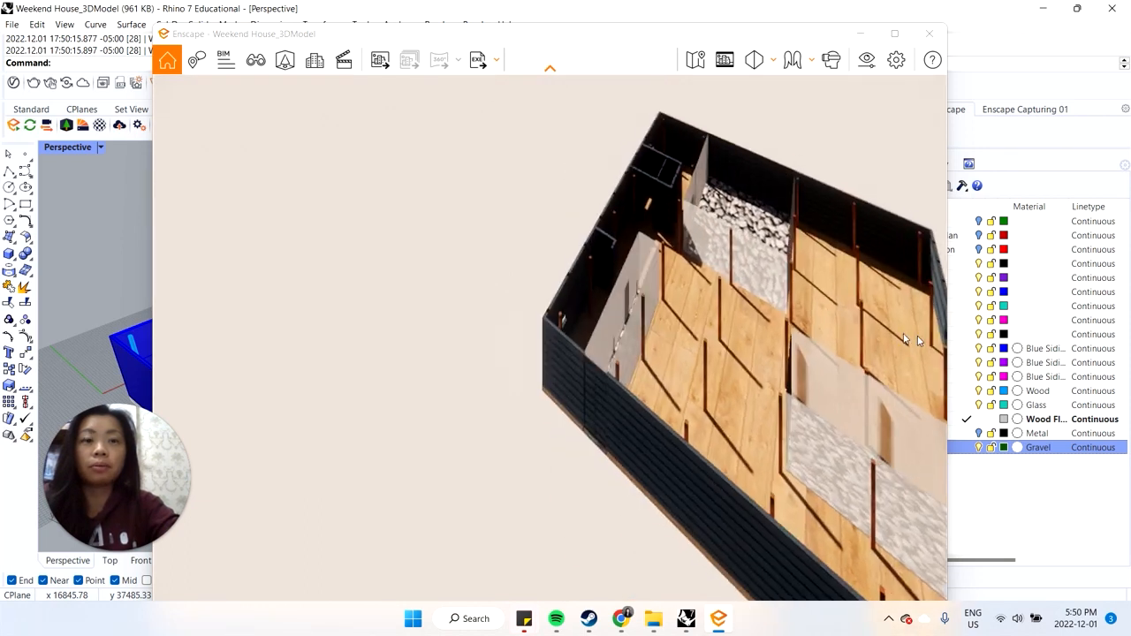
{"action": "right_click_drag", "start_coordinate": [877, 372], "coordinate": [1130, 339]}
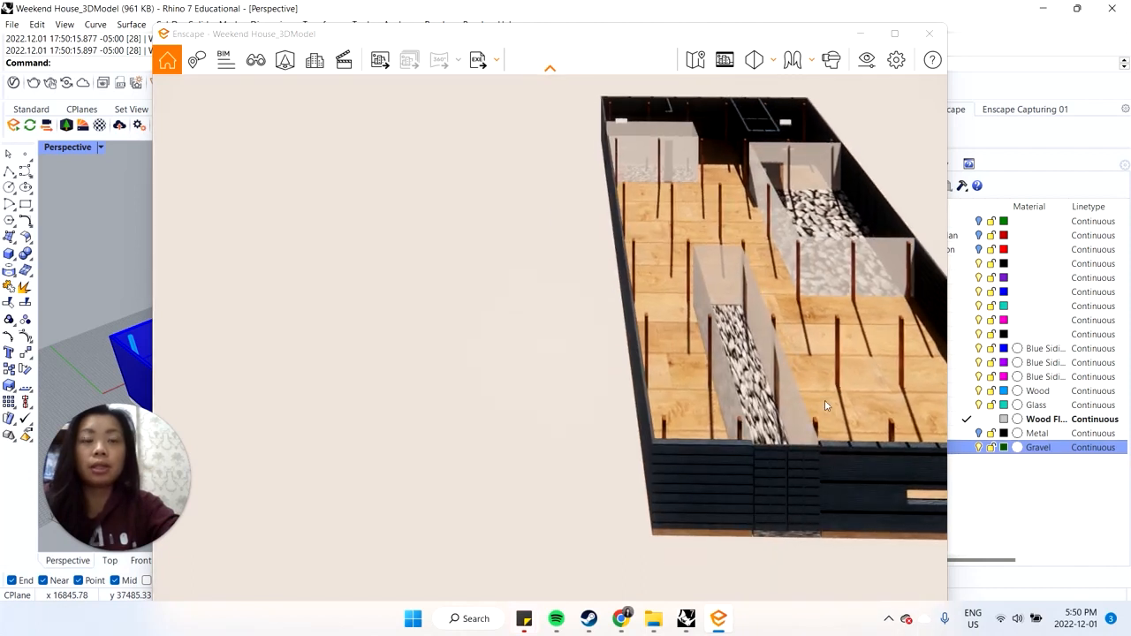
{"action": "right_click_drag", "start_coordinate": [824, 400], "coordinate": [757, 499]}
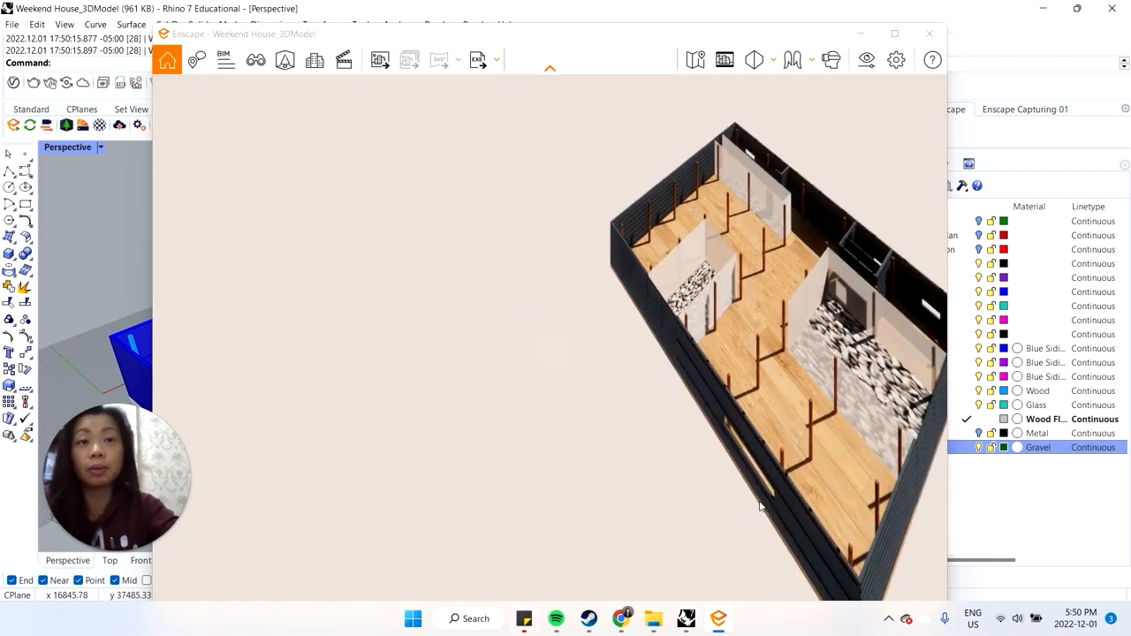
{"action": "right_click_drag", "start_coordinate": [750, 422], "coordinate": [667, 367]}
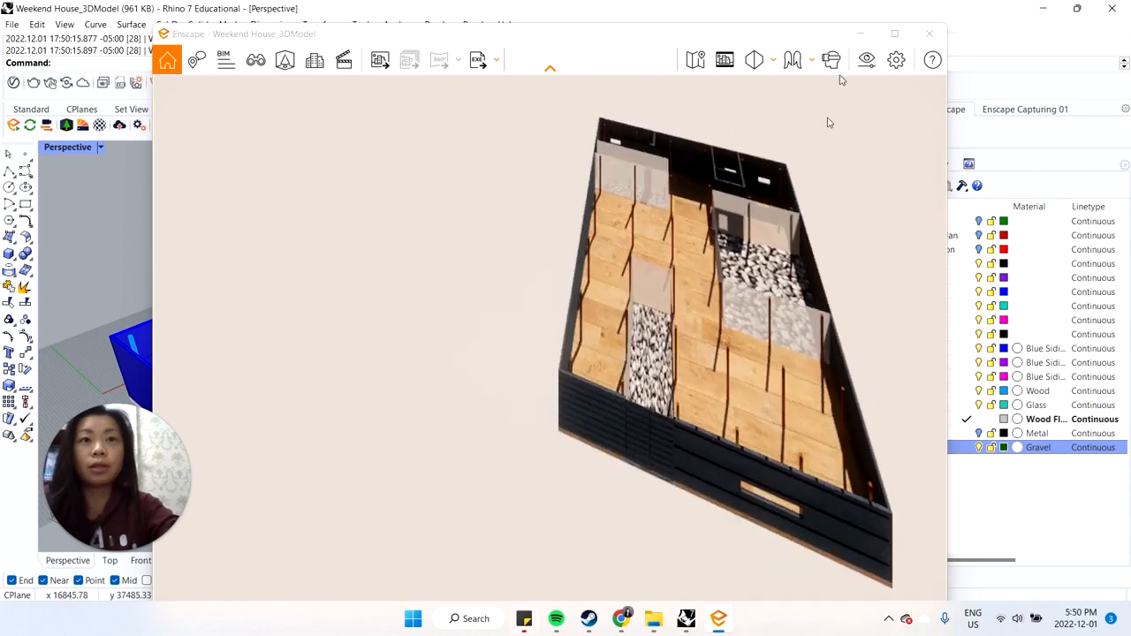
{"action": "left_click", "coordinate": [942, 37]}
Step: Select all objects on the 3D_Walls layer and open their texture mapping properties
{"action": "left_click", "coordinate": [583, 408]}
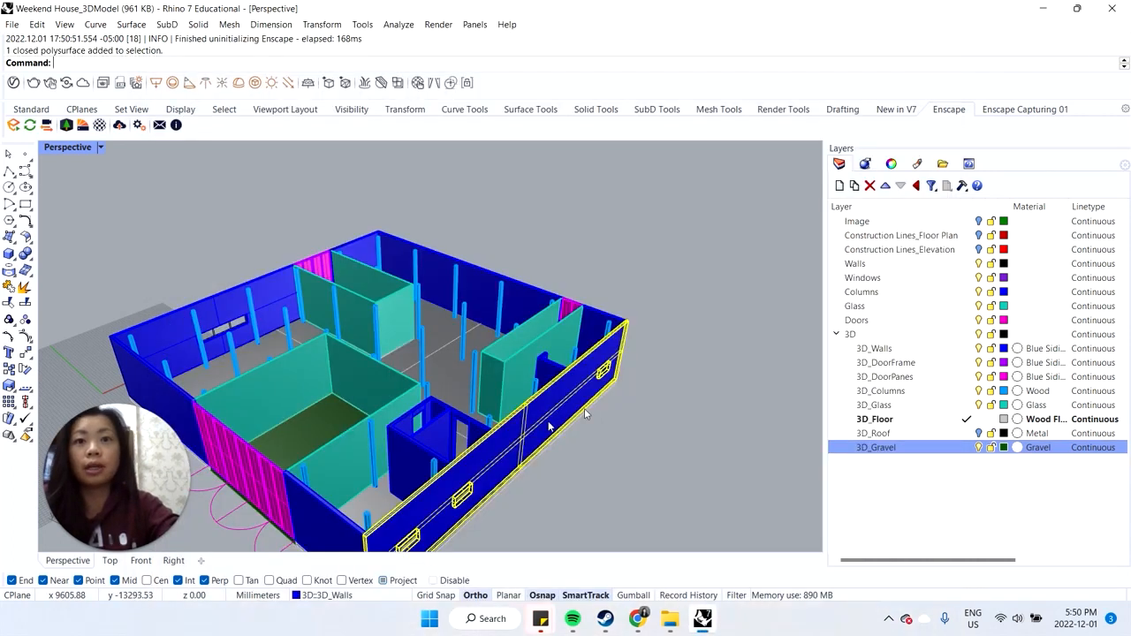
{"action": "right_click", "coordinate": [912, 354]}
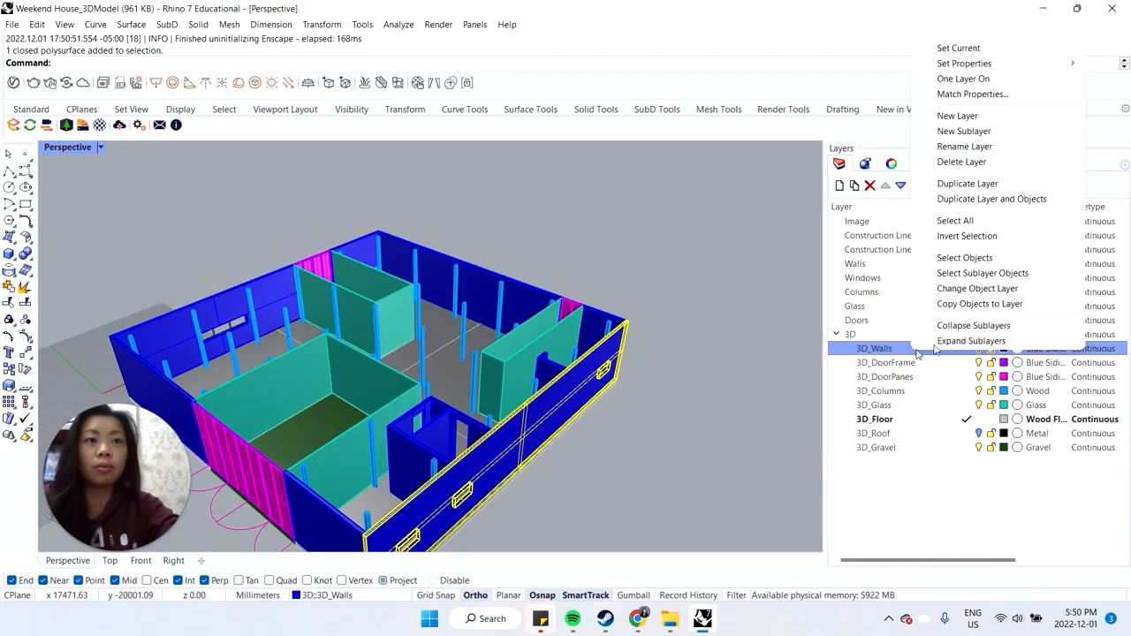
{"action": "left_click", "coordinate": [991, 258]}
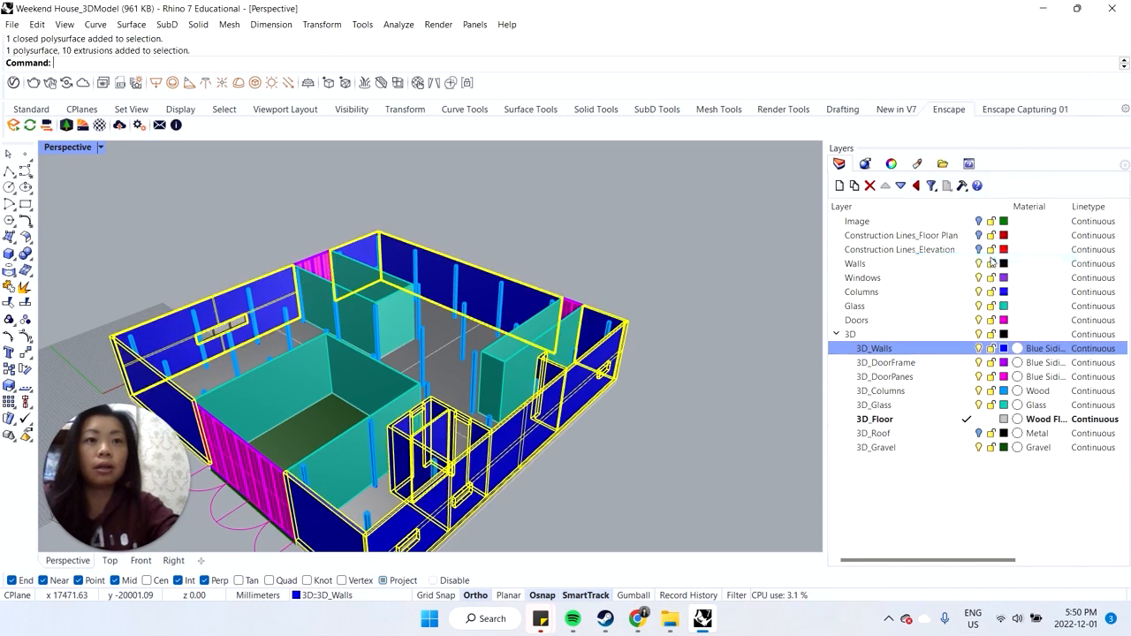
{"action": "left_click", "coordinate": [890, 167]}
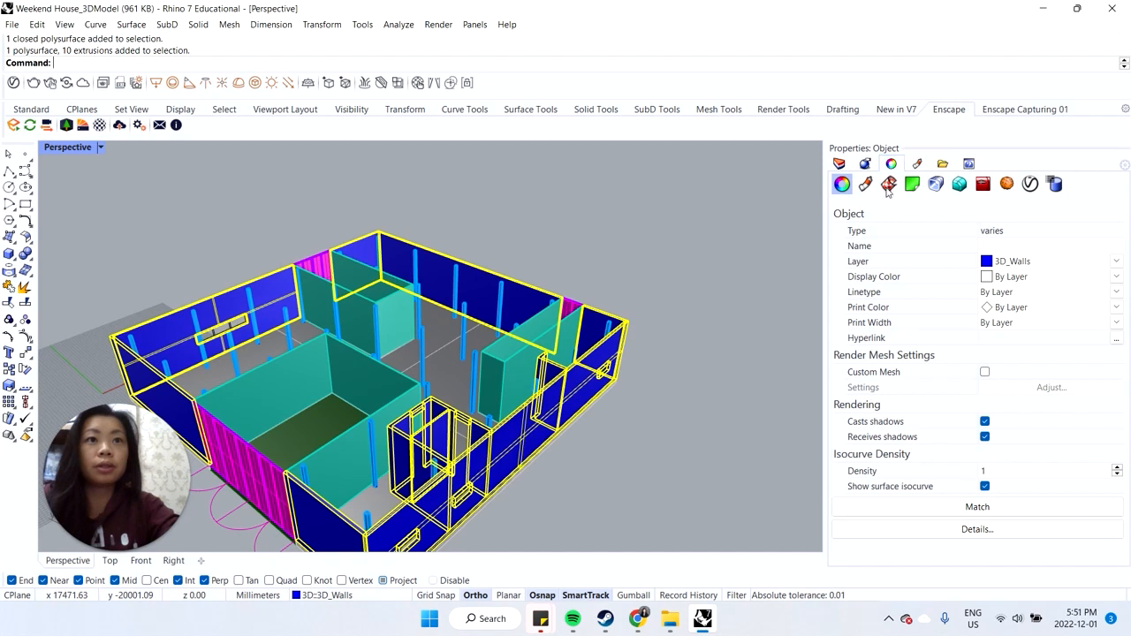
{"action": "left_click", "coordinate": [888, 185]}
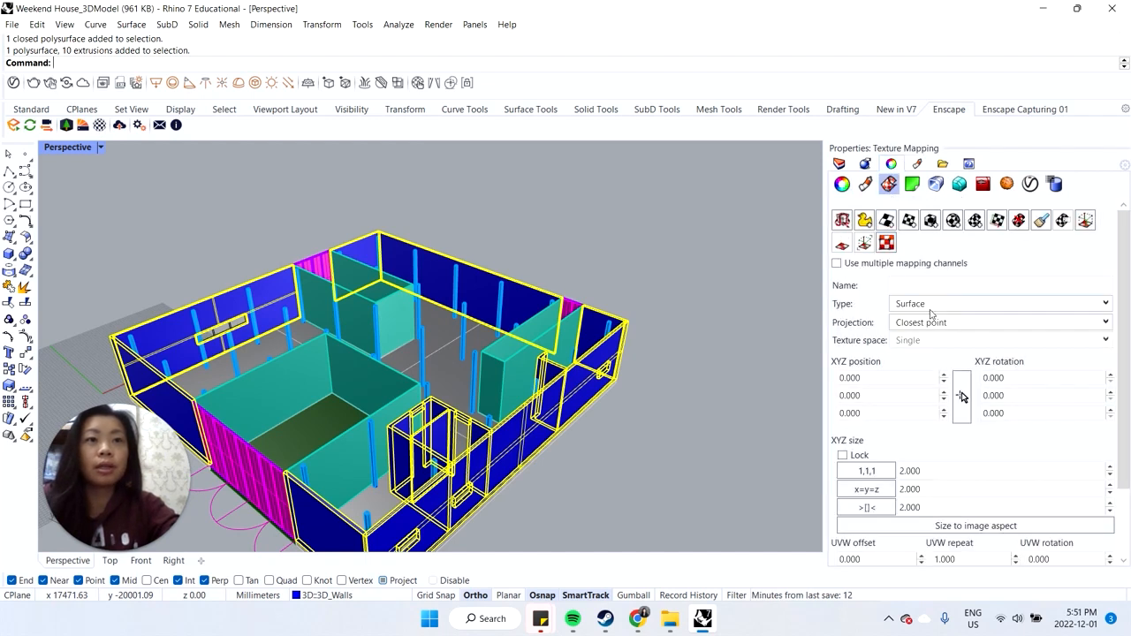
Step: Define a box mapping for the walls between opposite base corners of the house, turn off projected snapping and pick the box height
{"action": "left_click", "coordinate": [930, 220]}
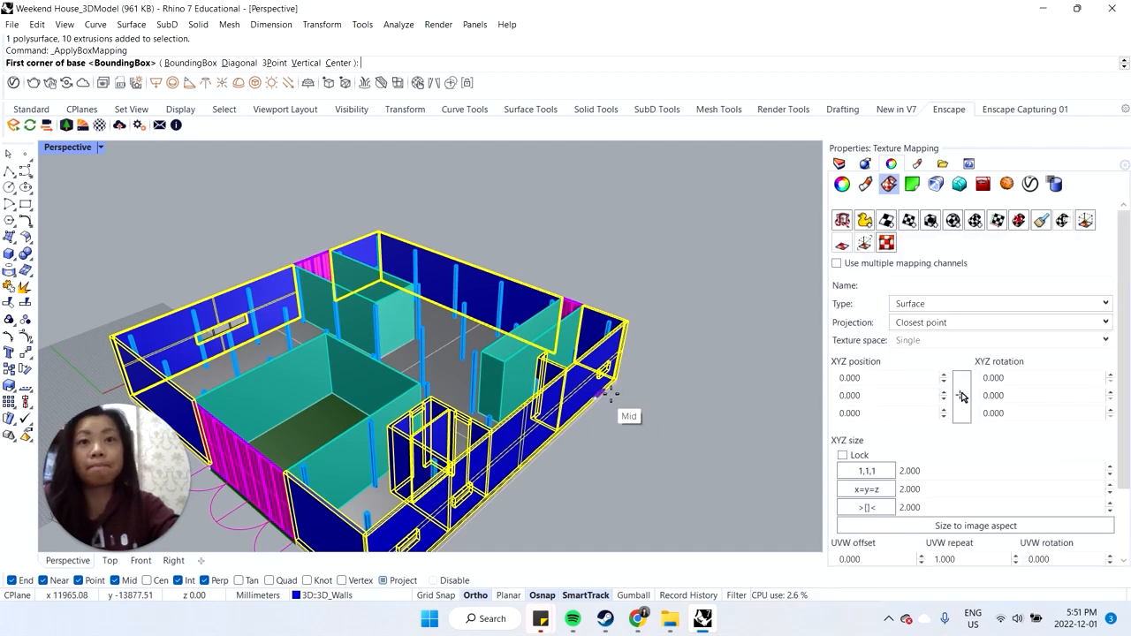
{"action": "scroll", "coordinate": [628, 366], "scroll_direction": "down", "scroll_amount": 3}
{"action": "scroll", "coordinate": [316, 396], "scroll_direction": "up", "scroll_amount": 2}
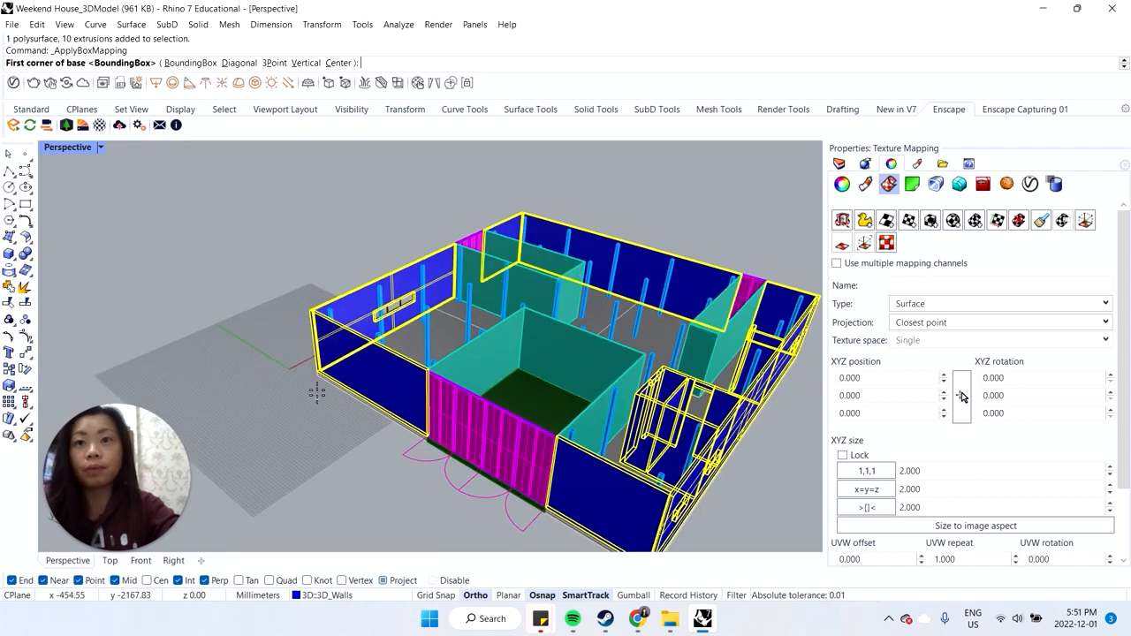
{"action": "left_click", "coordinate": [320, 390]}
{"action": "scroll", "coordinate": [320, 390], "scroll_direction": "down", "scroll_amount": 4}
{"action": "scroll", "coordinate": [566, 385], "scroll_direction": "up", "scroll_amount": 4}
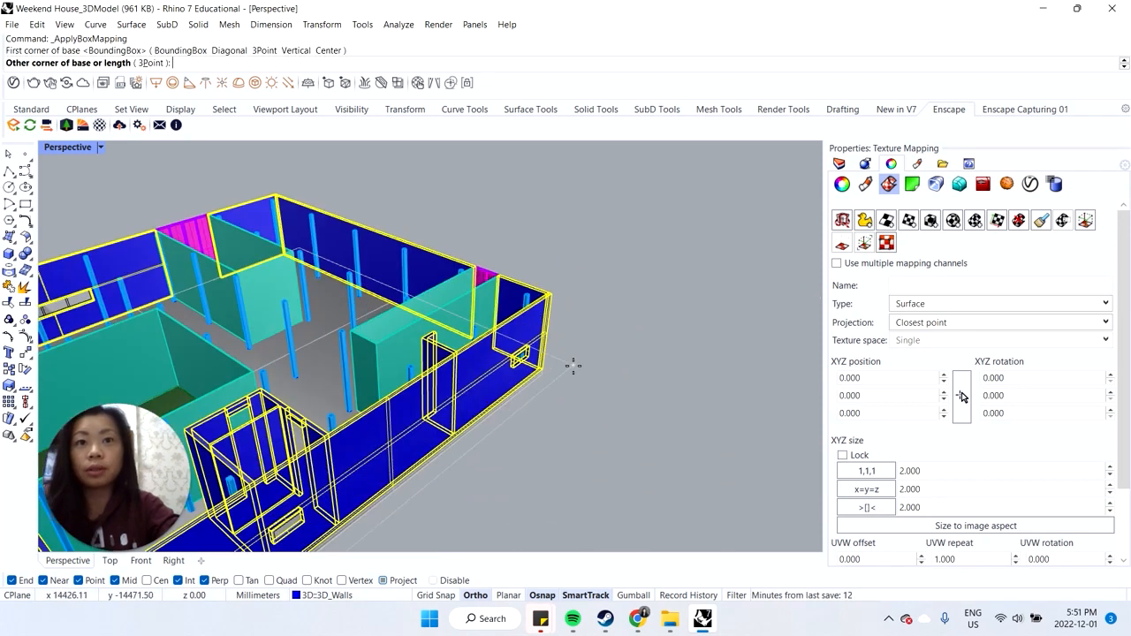
{"action": "left_click", "coordinate": [545, 344]}
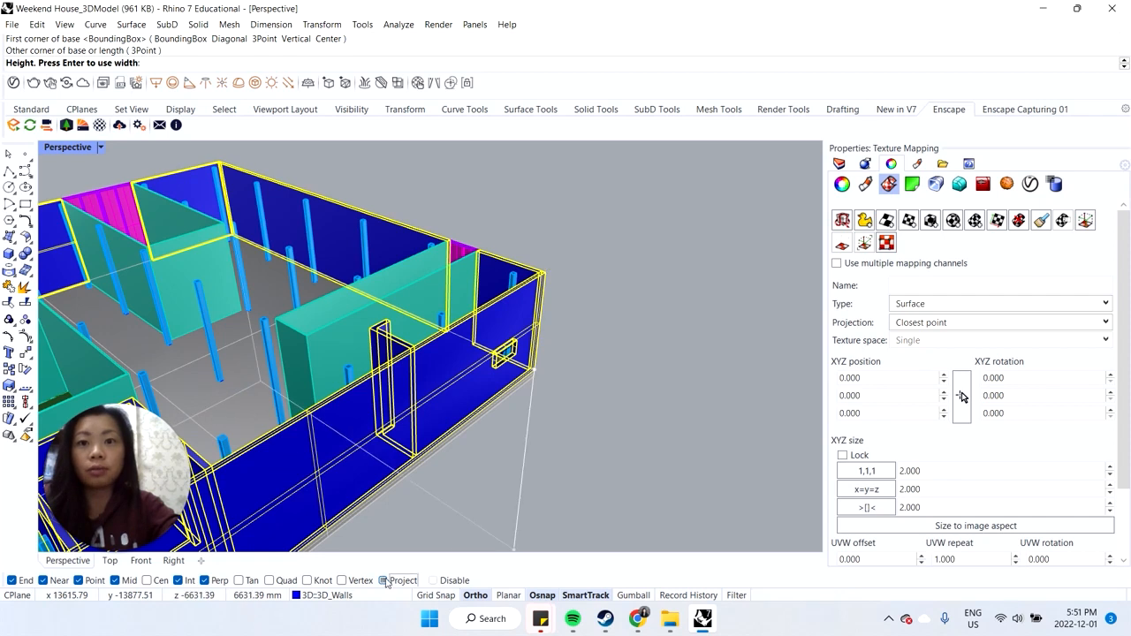
{"action": "left_click", "coordinate": [606, 291]}
{"action": "scroll", "coordinate": [601, 282], "scroll_direction": "down", "scroll_amount": 5}
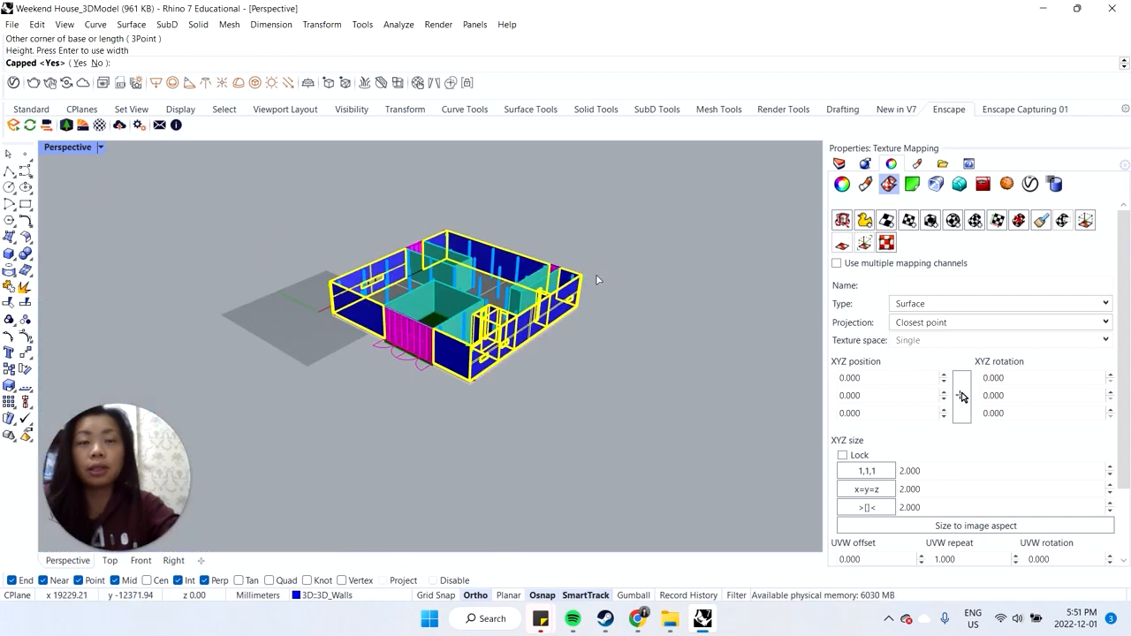
{"action": "right_click_drag", "start_coordinate": [628, 376], "coordinate": [768, 371]}
{"action": "scroll", "coordinate": [989, 376], "scroll_direction": "down", "scroll_amount": 3}
{"action": "scroll", "coordinate": [989, 376], "scroll_direction": "up", "scroll_amount": 3}
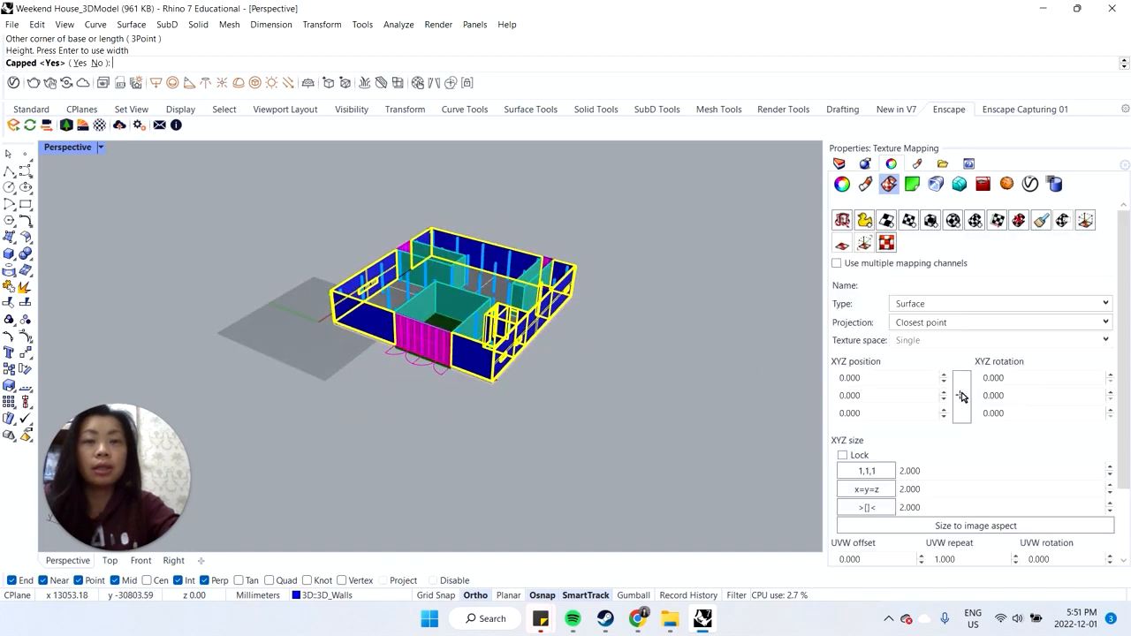
{"action": "scroll", "coordinate": [597, 371], "scroll_direction": "up", "scroll_amount": 3}
{"action": "right_click_drag", "start_coordinate": [596, 372], "coordinate": [579, 364]}
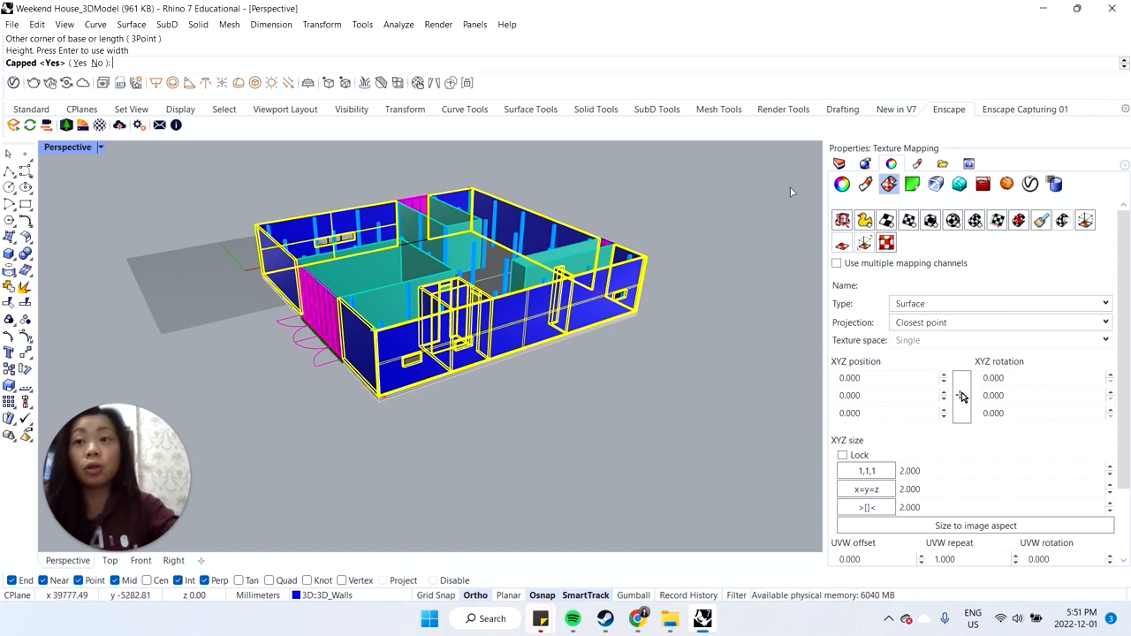
{"action": "right_click_drag", "start_coordinate": [728, 285], "coordinate": [699, 487]}
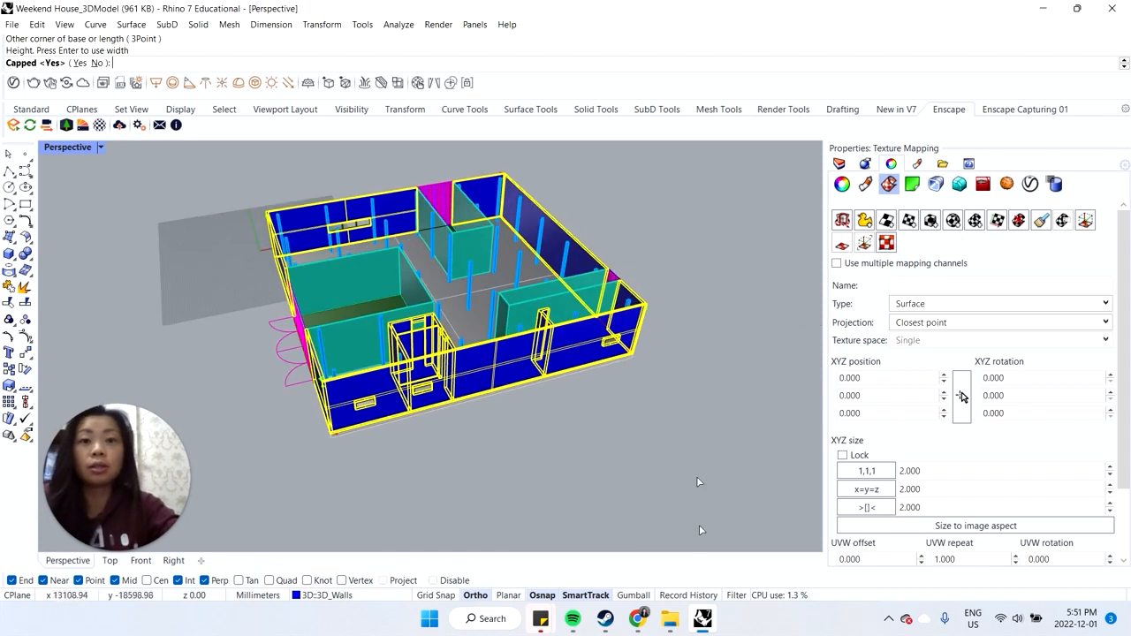
Step: Start the Enscape render, examine the siding texture on the walls from several sides and minimize the render window
{"action": "left_click", "coordinate": [13, 126]}
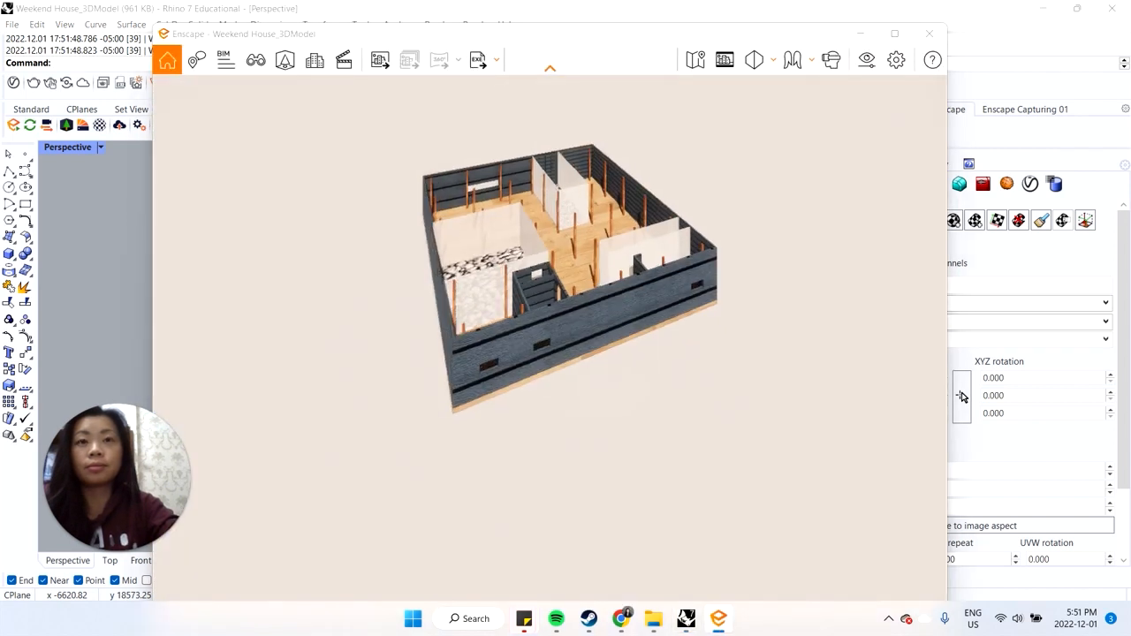
{"action": "right_click_drag", "start_coordinate": [477, 358], "coordinate": [312, 358]}
{"action": "right_click_drag", "start_coordinate": [67, 279], "coordinate": [256, 266]}
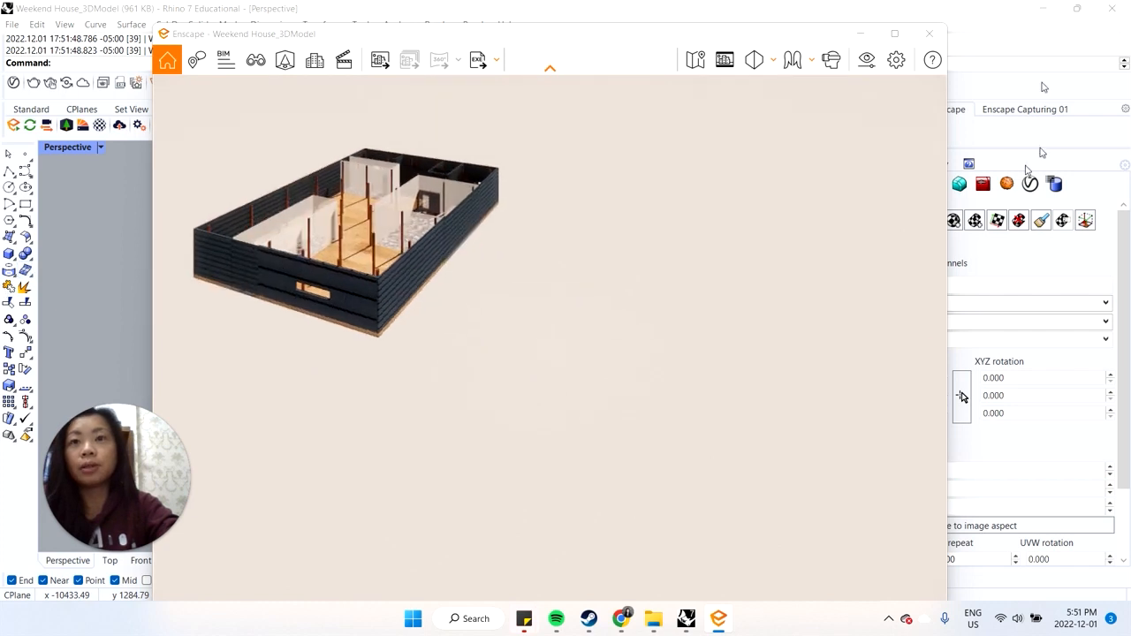
{"action": "left_click", "coordinate": [869, 37]}
{"action": "left_click", "coordinate": [718, 292]}
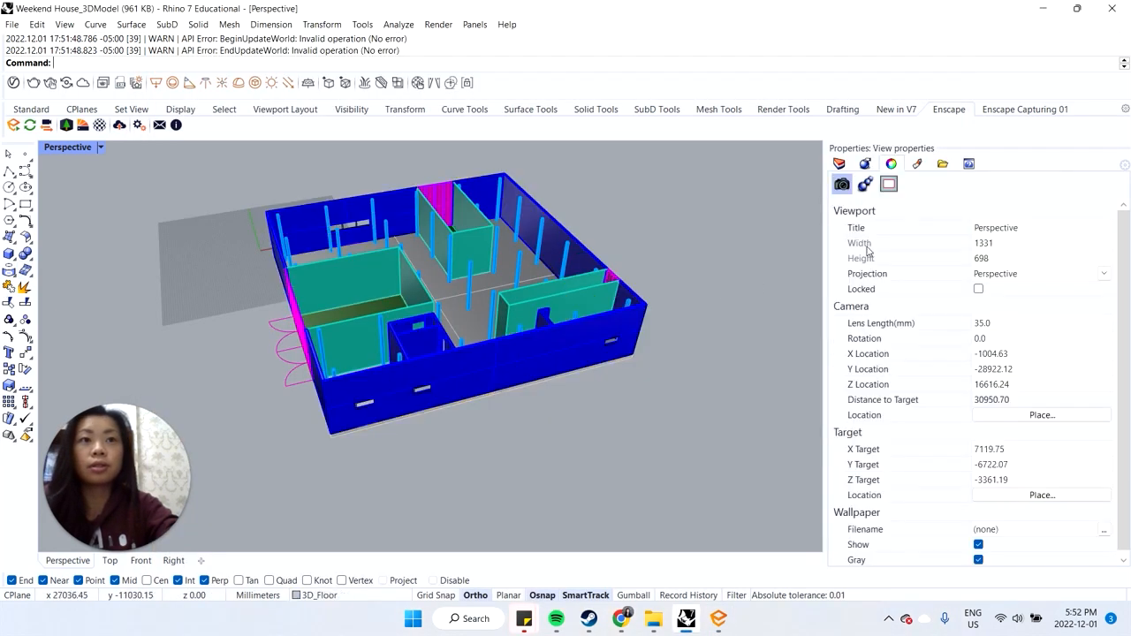
Step: Select the long wall with the three small windows and start a box mapping at one of its lower corners
{"action": "left_click", "coordinate": [565, 389]}
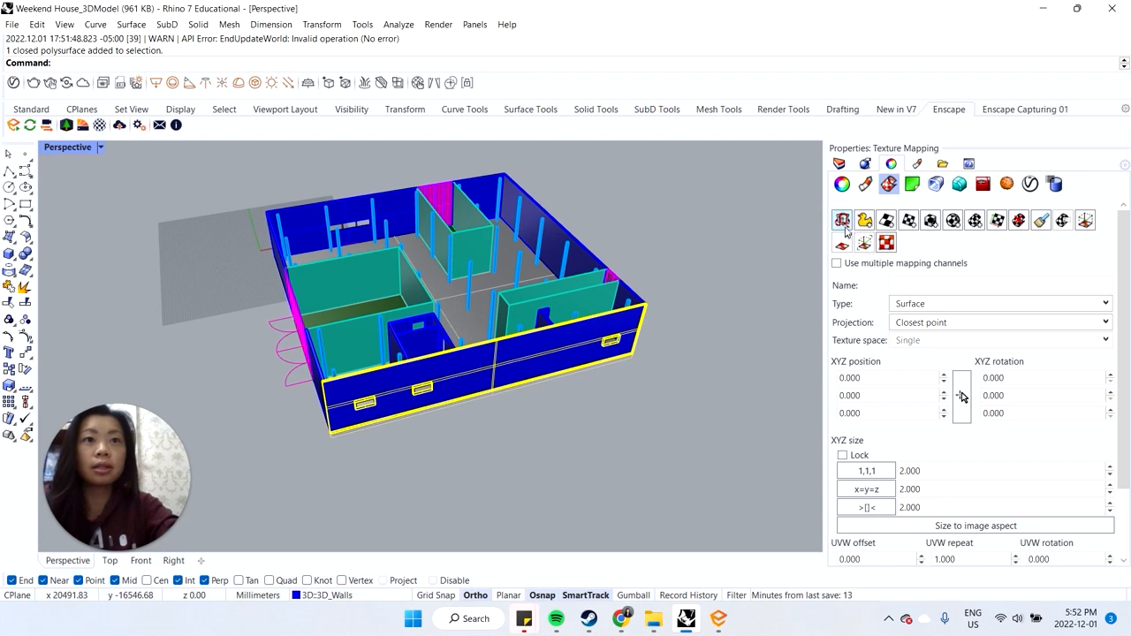
{"action": "scroll", "coordinate": [845, 230], "scroll_direction": "down", "scroll_amount": 2}
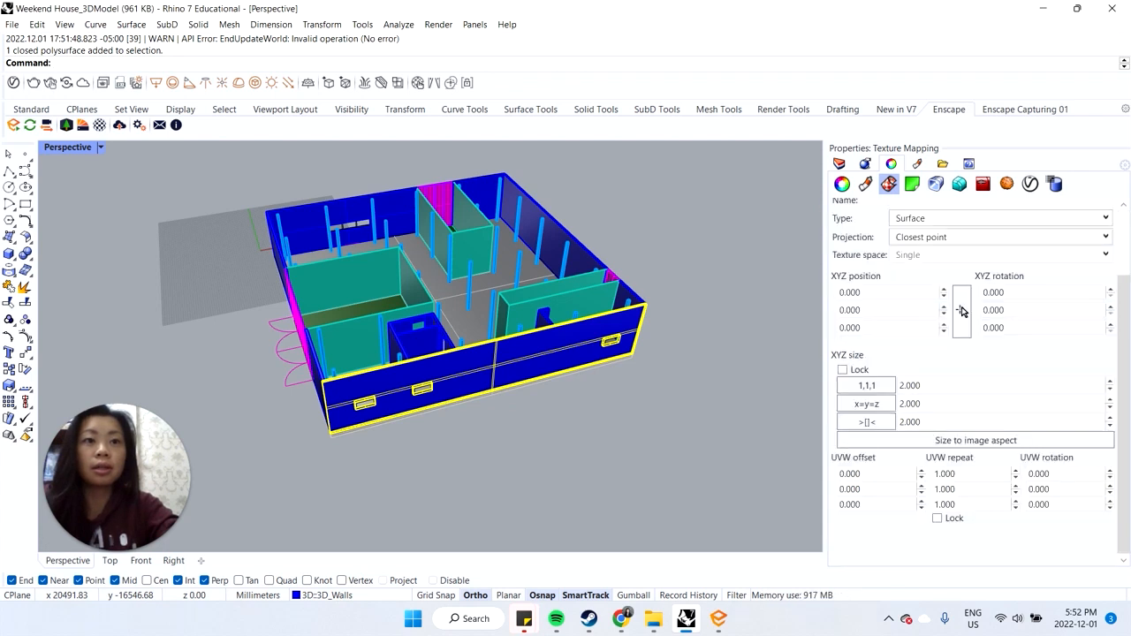
{"action": "scroll", "coordinate": [907, 276], "scroll_direction": "up", "scroll_amount": 2}
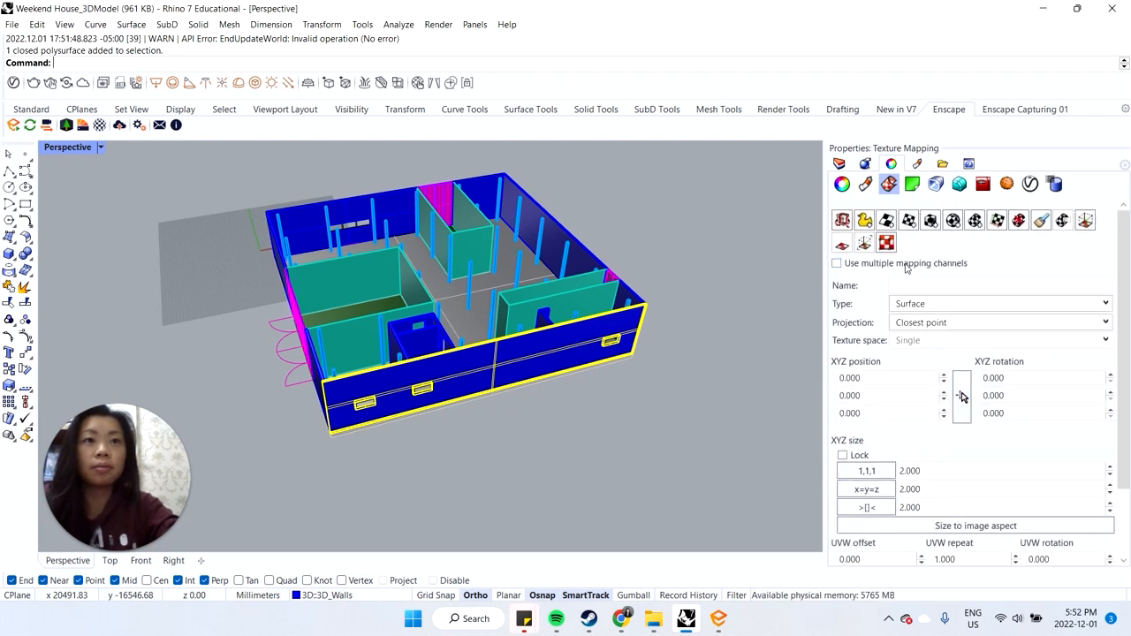
{"action": "left_click", "coordinate": [931, 220]}
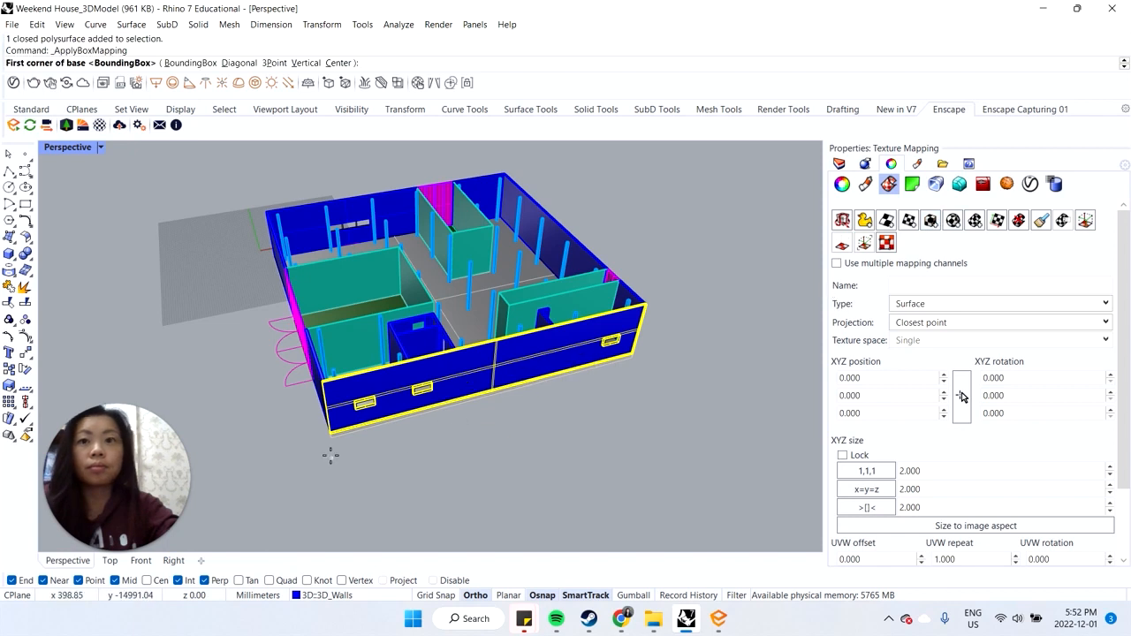
{"action": "scroll", "coordinate": [325, 433], "scroll_direction": "up", "scroll_amount": 5}
{"action": "left_click", "coordinate": [347, 268]}
{"action": "scroll", "coordinate": [351, 283], "scroll_direction": "down", "scroll_amount": 5}
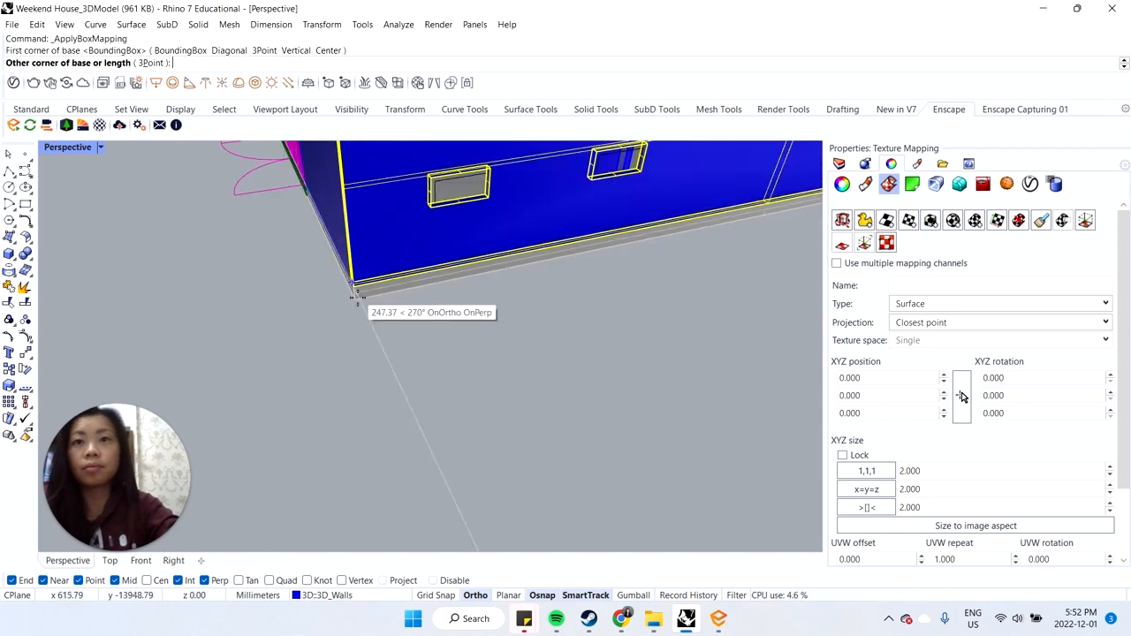
Step: Finish the wall's box mapping with the lower corner at its other end, the wall's top as height, and capping on
{"action": "scroll", "coordinate": [548, 265], "scroll_direction": "up", "scroll_amount": 4}
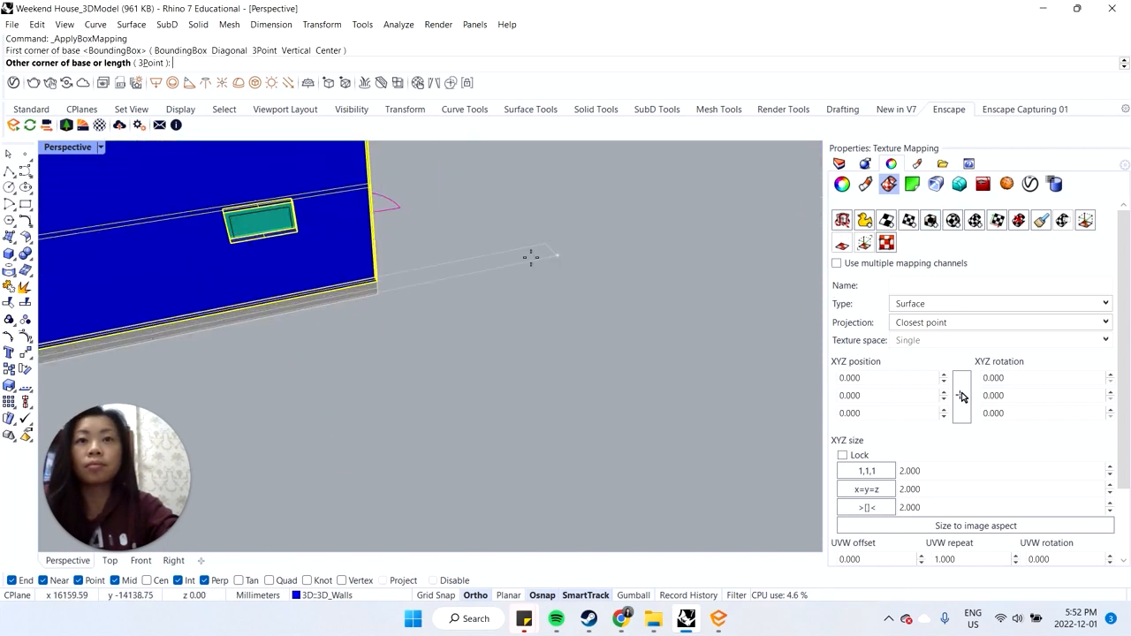
{"action": "left_click", "coordinate": [381, 285]}
{"action": "scroll", "coordinate": [382, 285], "scroll_direction": "down", "scroll_amount": 3}
{"action": "scroll", "coordinate": [378, 216], "scroll_direction": "up", "scroll_amount": 1}
{"action": "left_click", "coordinate": [379, 215]}
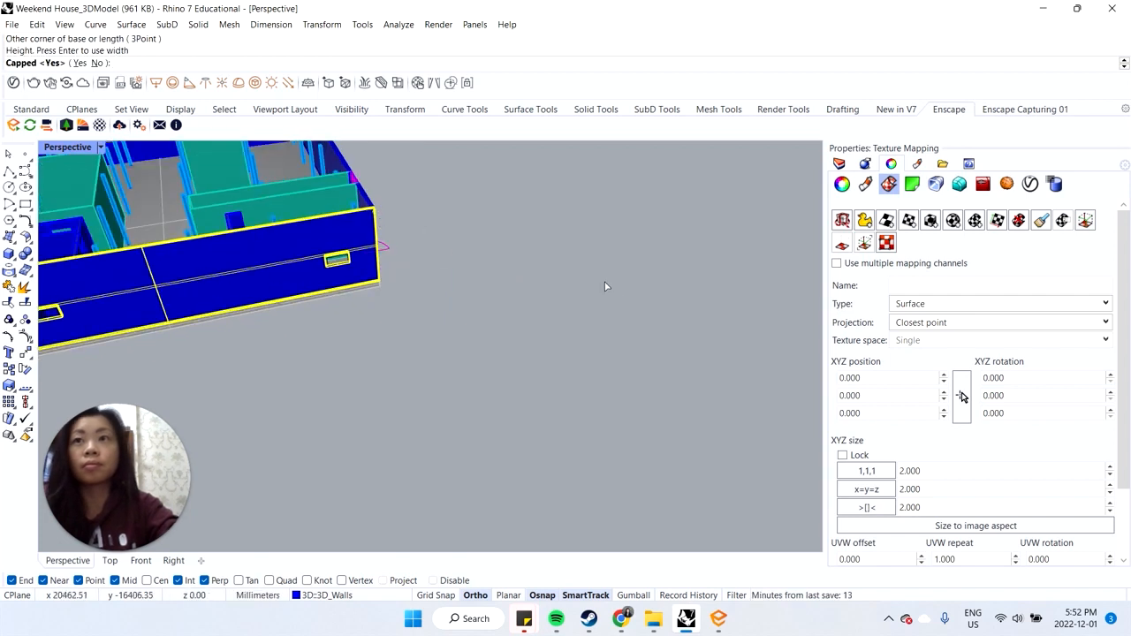
{"action": "type", "text": "y"}
{"action": "key", "text": "Return"}
Step: Clear the selection, select all objects on the 3D_Walls layer and open their texture mapping properties
{"action": "right_click_drag", "start_coordinate": [588, 286], "coordinate": [501, 332]}
{"action": "scroll", "coordinate": [505, 333], "scroll_direction": "down", "scroll_amount": 5}
{"action": "left_click", "coordinate": [520, 340]}
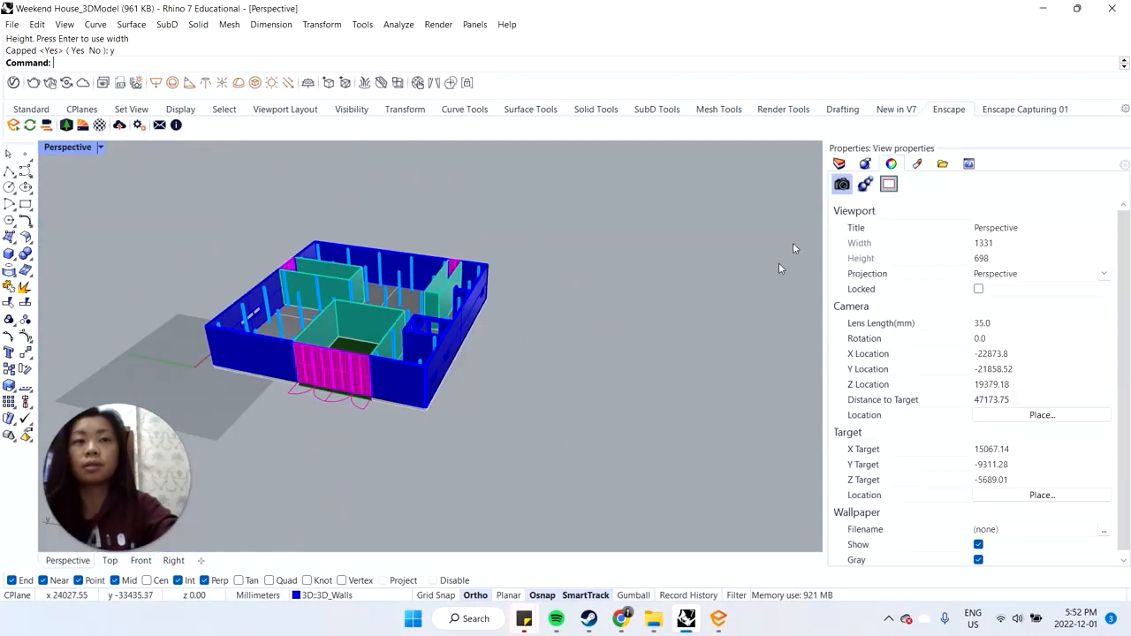
{"action": "left_click", "coordinate": [838, 164]}
{"action": "right_click", "coordinate": [938, 352]}
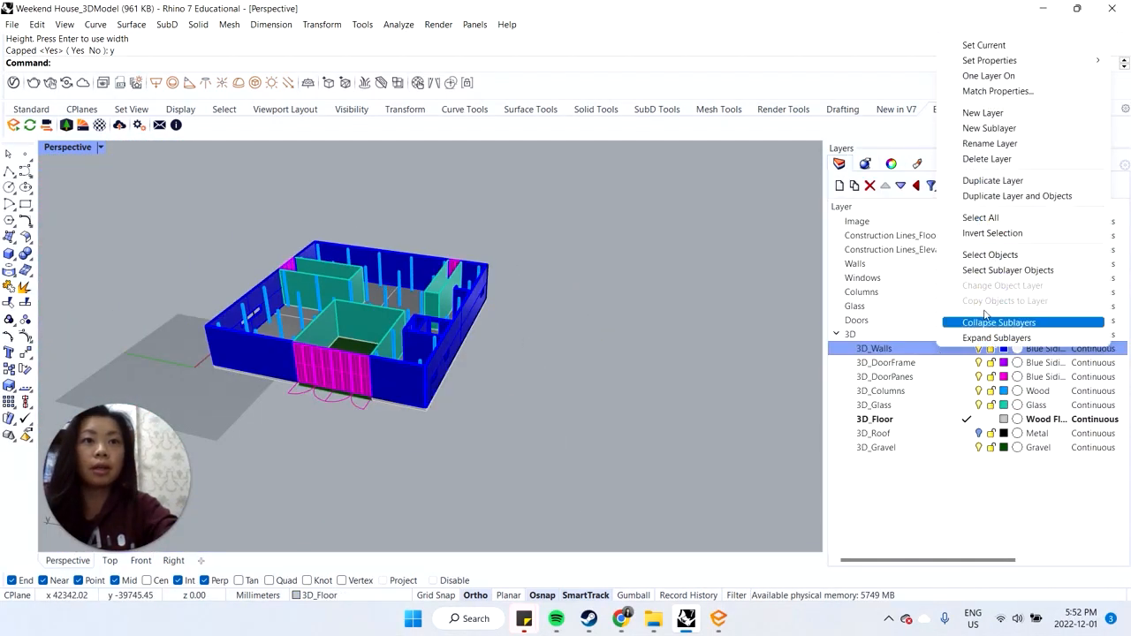
{"action": "left_click", "coordinate": [994, 258]}
{"action": "left_click", "coordinate": [866, 165]}
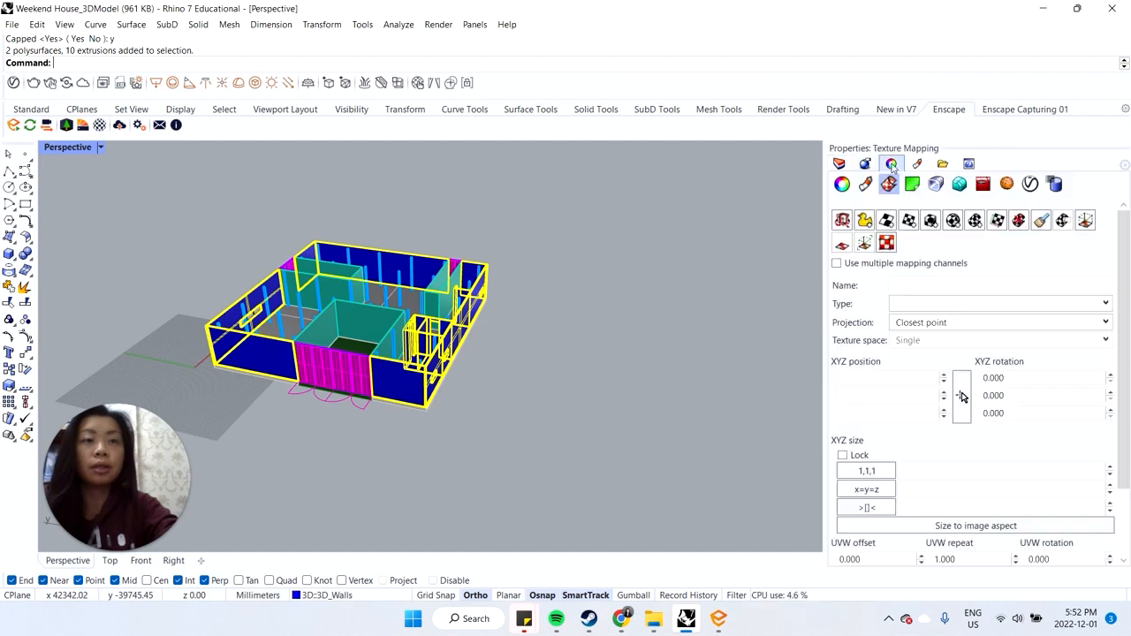
Step: Apply a capped box mapping to all walls between opposite base corners of the house, up to the wall height, and deselect them
{"action": "left_click", "coordinate": [930, 220]}
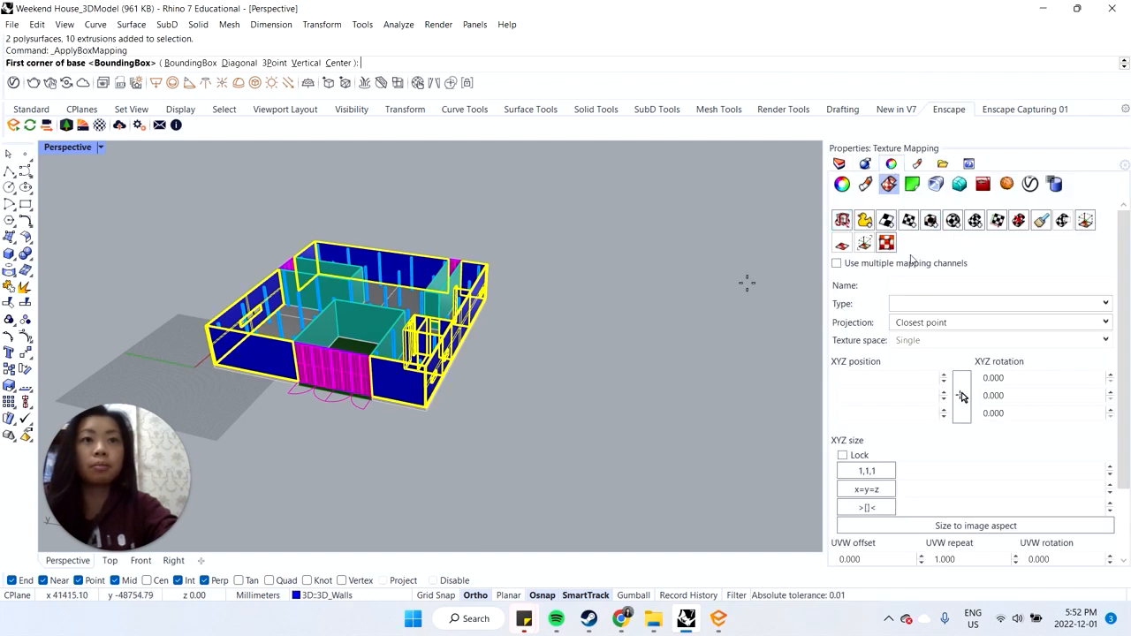
{"action": "left_click", "coordinate": [221, 378]}
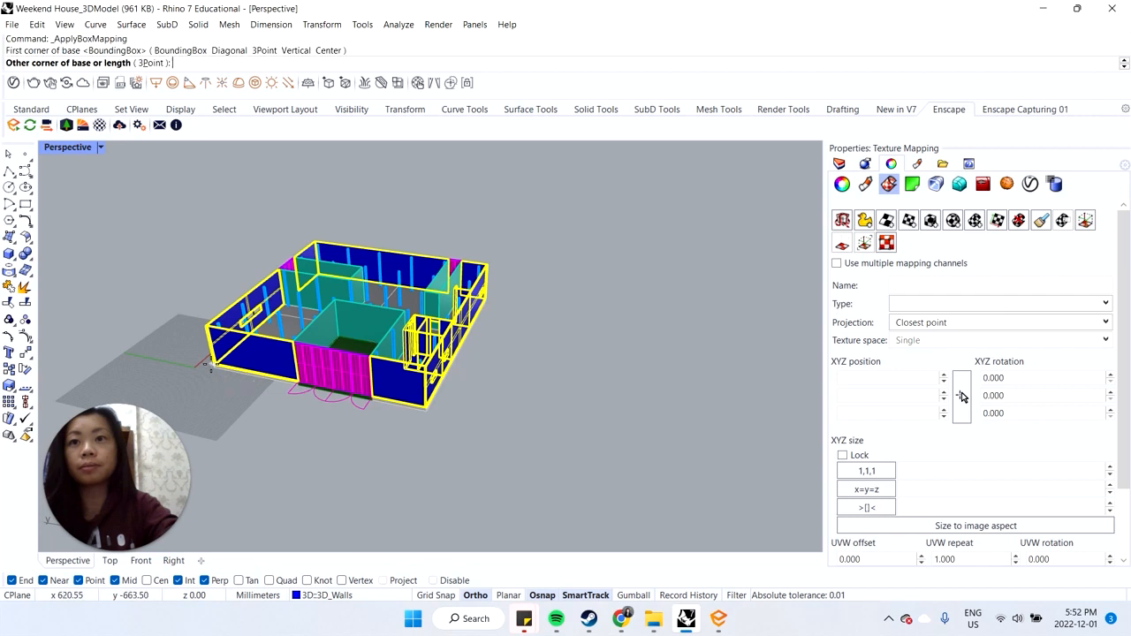
{"action": "left_click", "coordinate": [486, 295]}
{"action": "key", "text": "Return"}
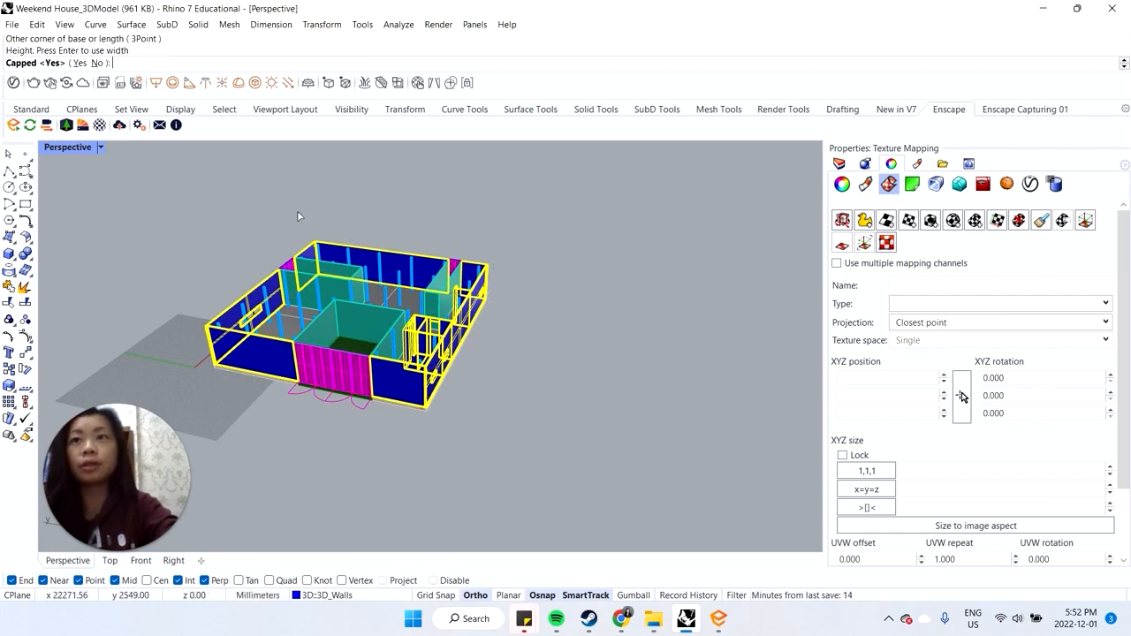
{"action": "type", "text": "y"}
{"action": "key", "text": "Return"}
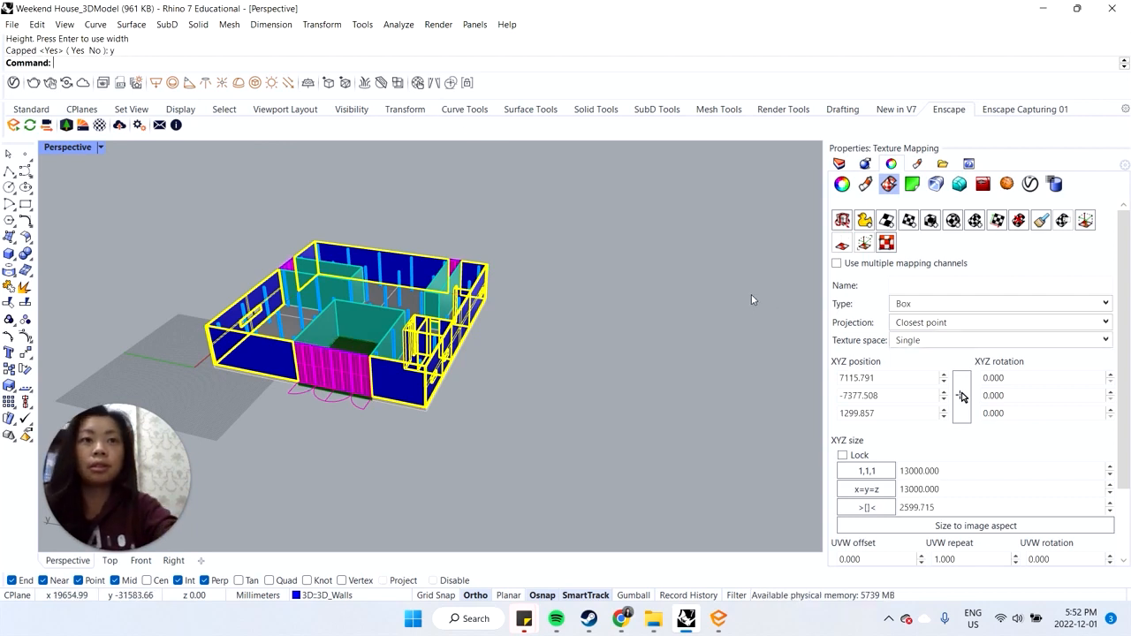
{"action": "right_click_drag", "start_coordinate": [750, 295], "coordinate": [629, 332]}
{"action": "left_click", "coordinate": [531, 267]}
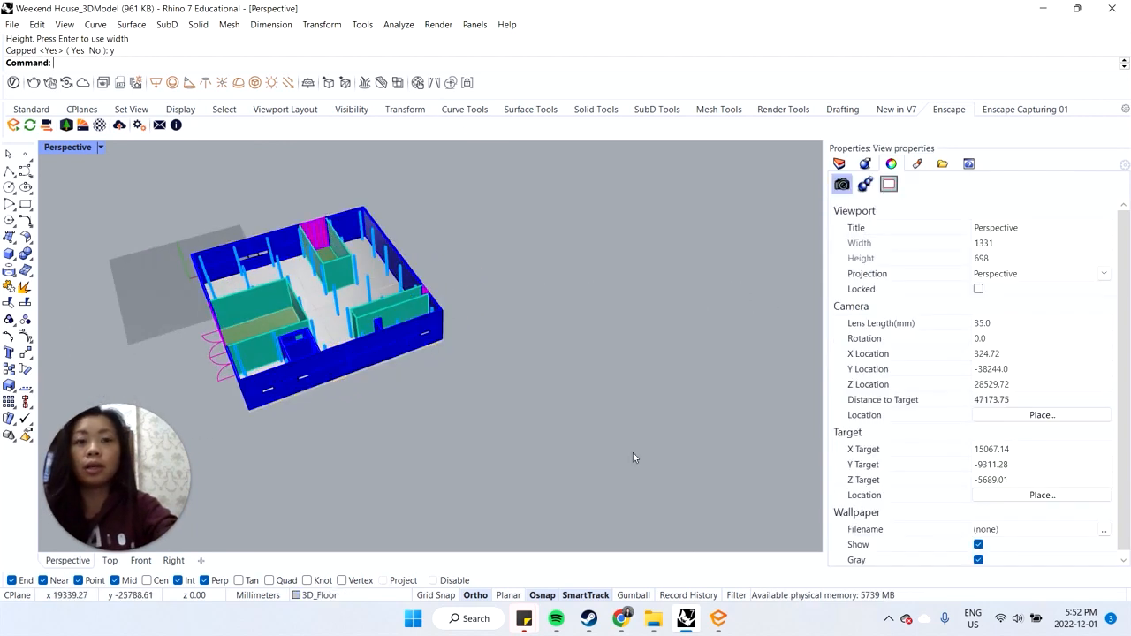
Step: Switch to the Enscape window, examine the wall siding from several sides and minimize the window
{"action": "left_click", "coordinate": [717, 619]}
{"action": "right_click_drag", "start_coordinate": [372, 296], "coordinate": [151, 318]}
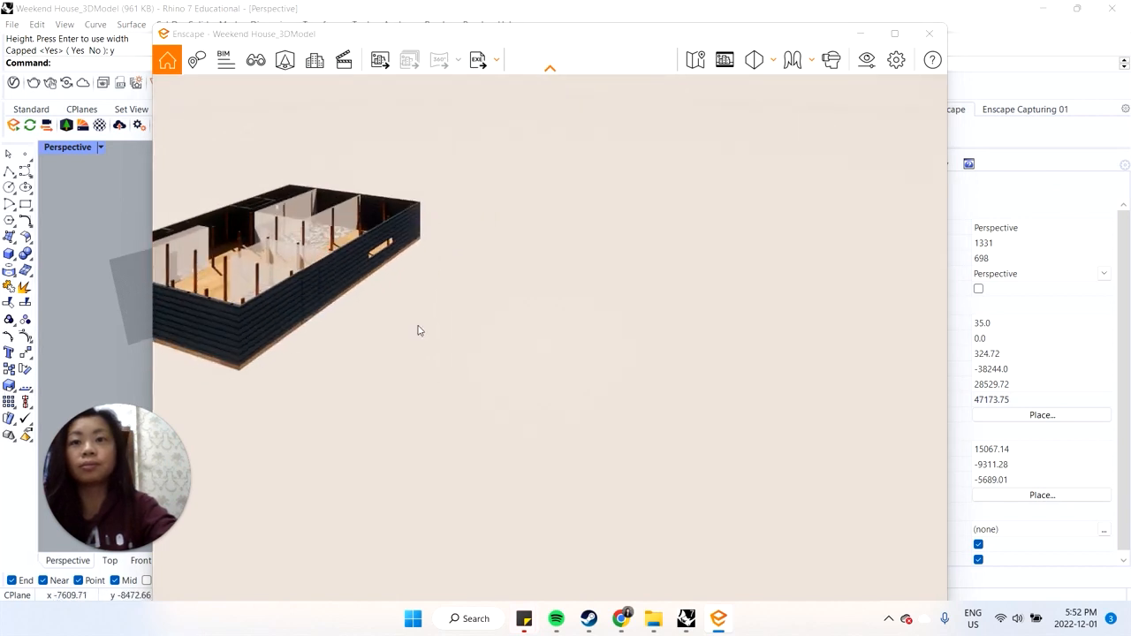
{"action": "right_click_drag", "start_coordinate": [419, 328], "coordinate": [269, 277]}
{"action": "scroll", "coordinate": [269, 284], "scroll_direction": "up", "scroll_amount": 2}
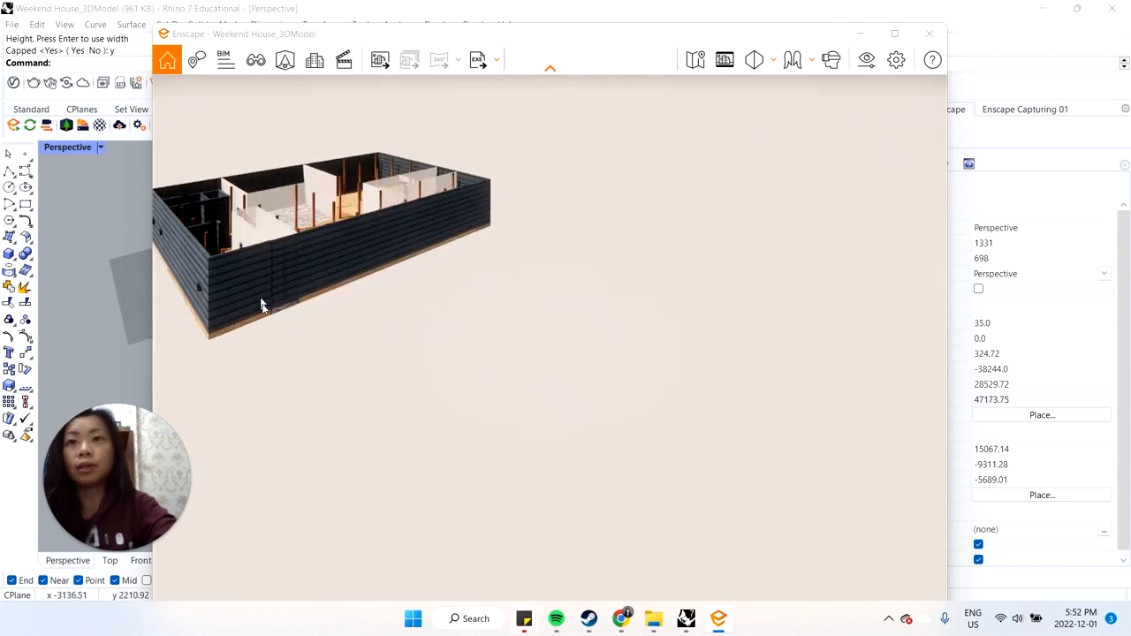
{"action": "left_click", "coordinate": [863, 35]}
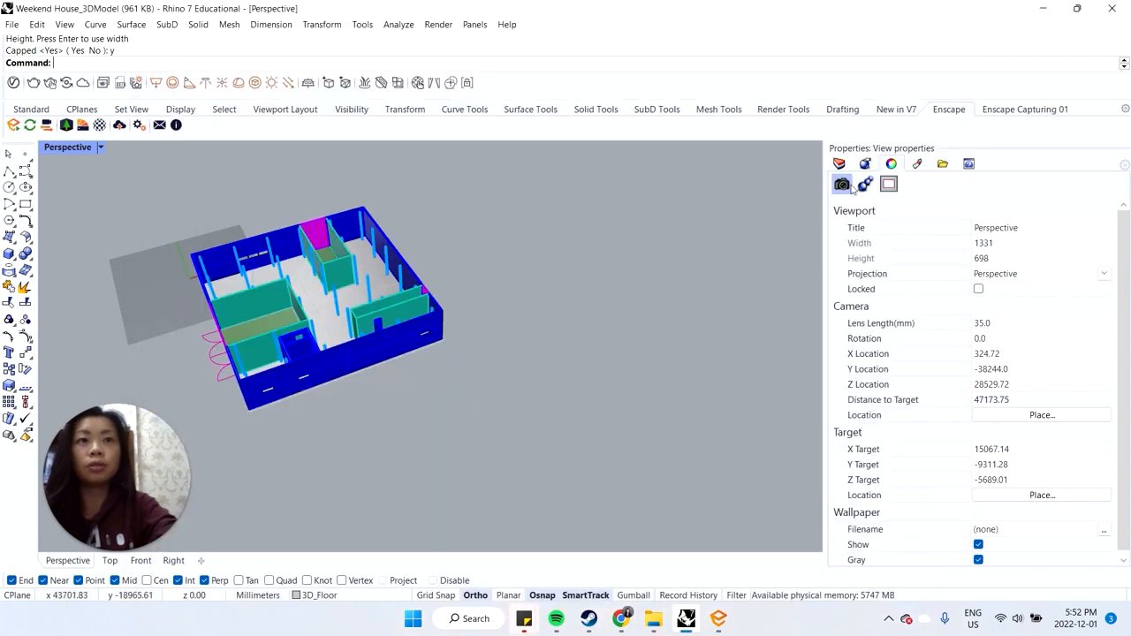
{"action": "left_click", "coordinate": [370, 348]}
{"action": "left_click", "coordinate": [798, 238]}
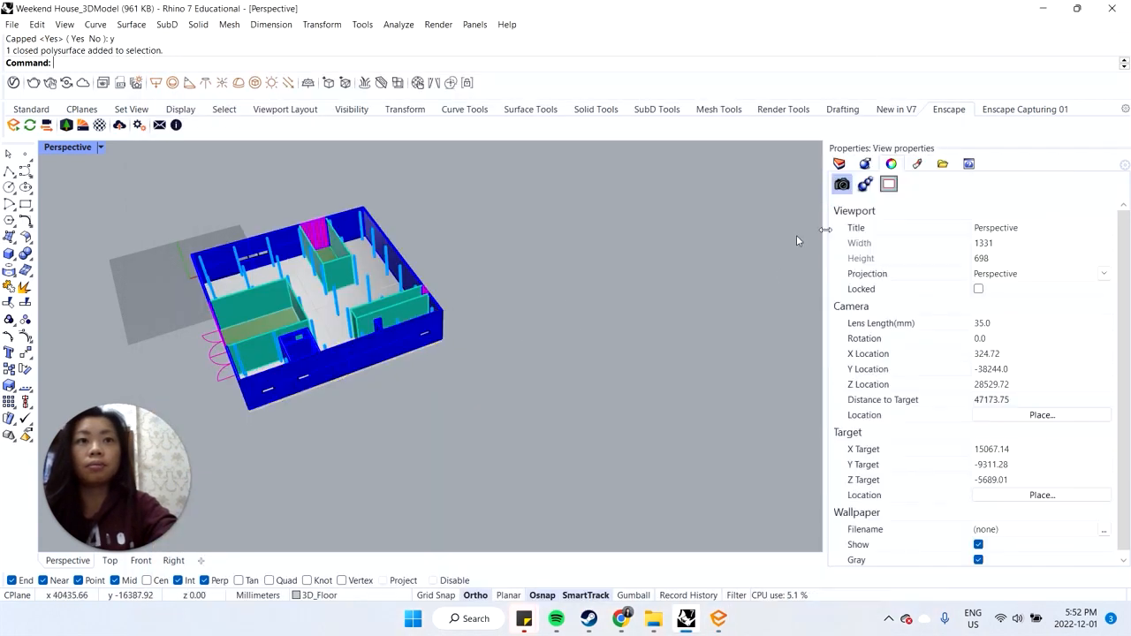
{"action": "left_click", "coordinate": [336, 353]}
{"action": "left_click", "coordinate": [656, 292]}
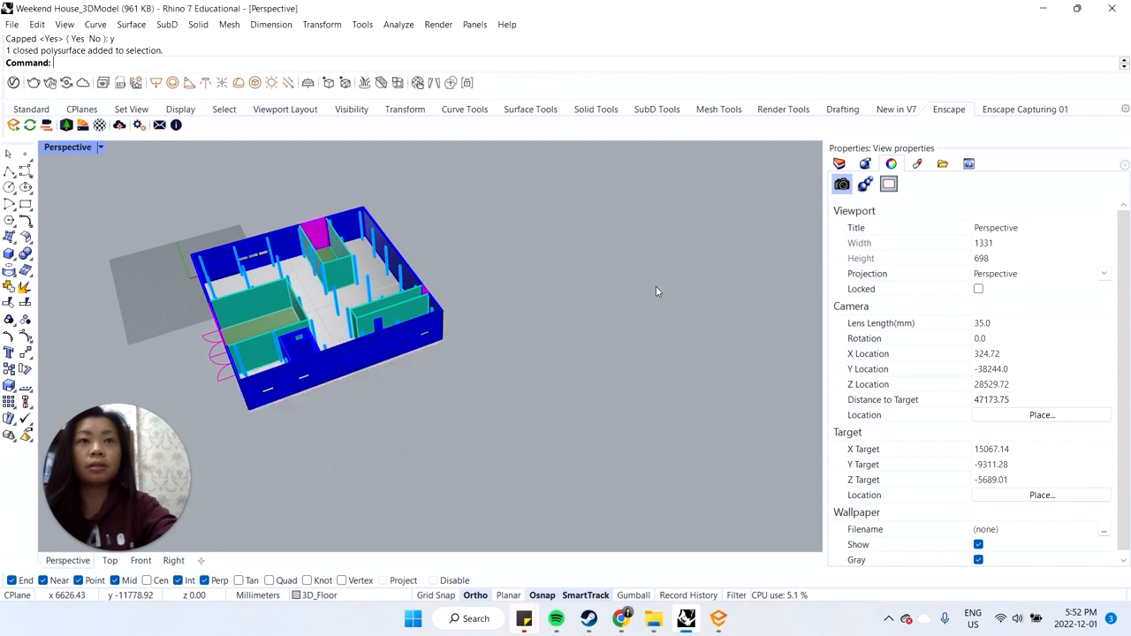
Step: Select all objects on the 3D_Walls layer again and show their texture mapping properties
{"action": "left_click", "coordinate": [839, 163]}
{"action": "left_click", "coordinate": [940, 349]}
{"action": "right_click", "coordinate": [940, 350]}
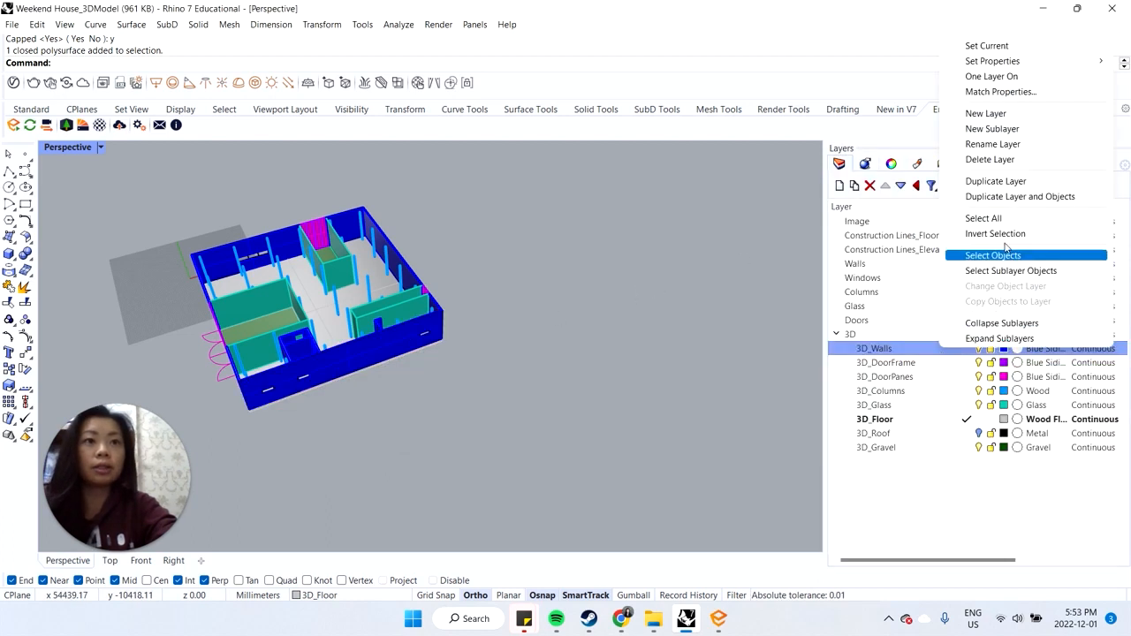
{"action": "left_click", "coordinate": [993, 255]}
{"action": "left_click", "coordinate": [891, 164]}
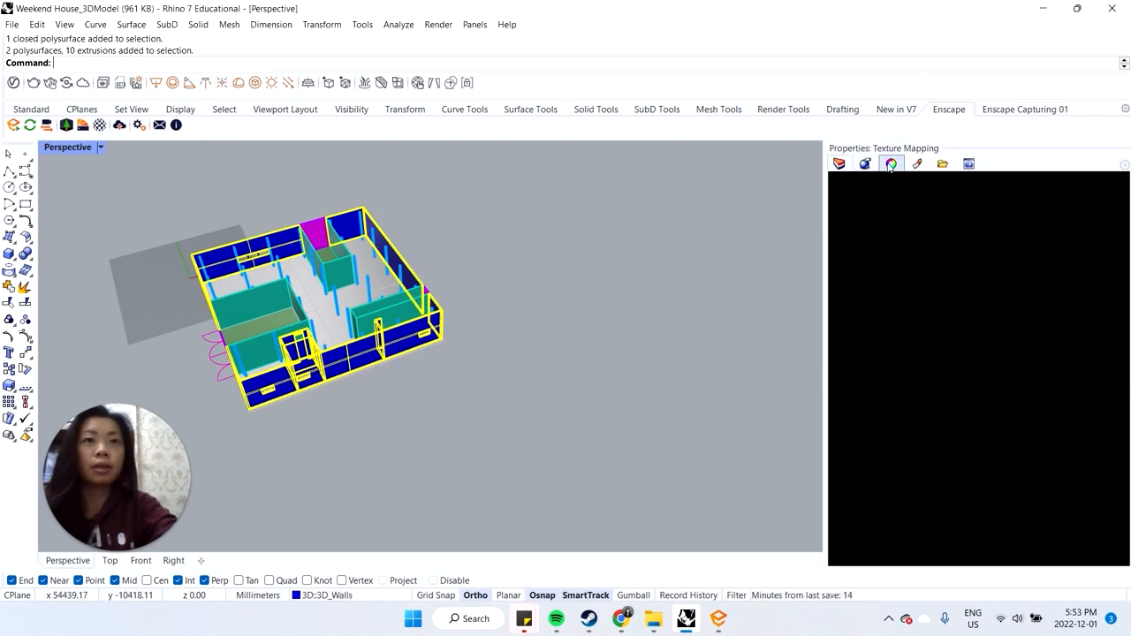
Step: Set the X and Y sizes of the walls' box mapping to 7000 each
{"action": "scroll", "coordinate": [937, 403], "scroll_direction": "down", "scroll_amount": 1}
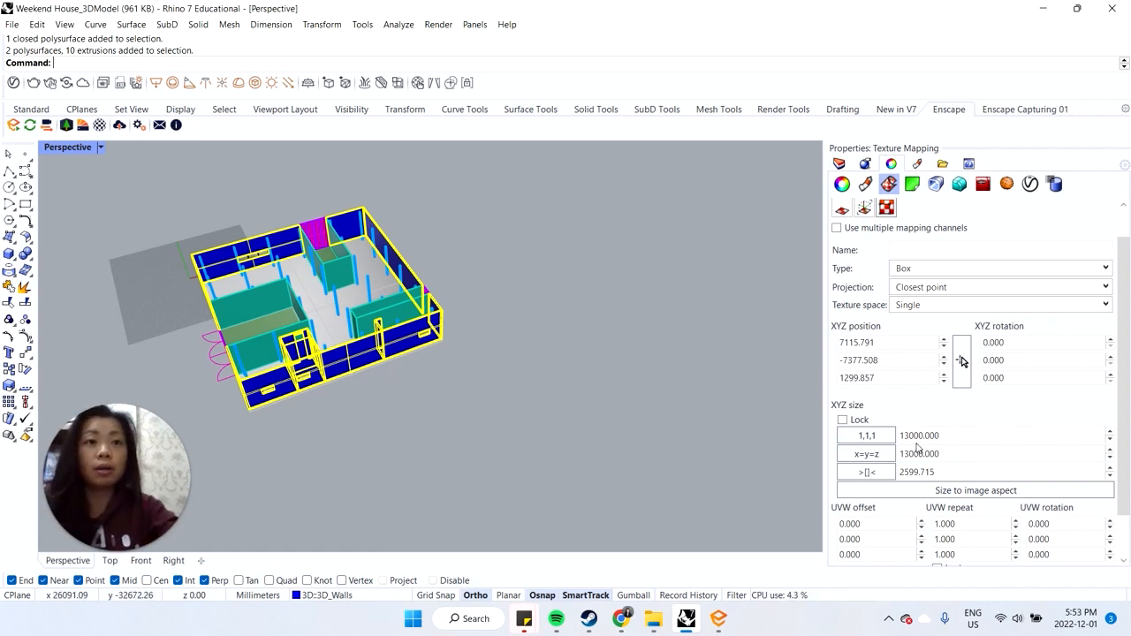
{"action": "double_click", "coordinate": [910, 436]}
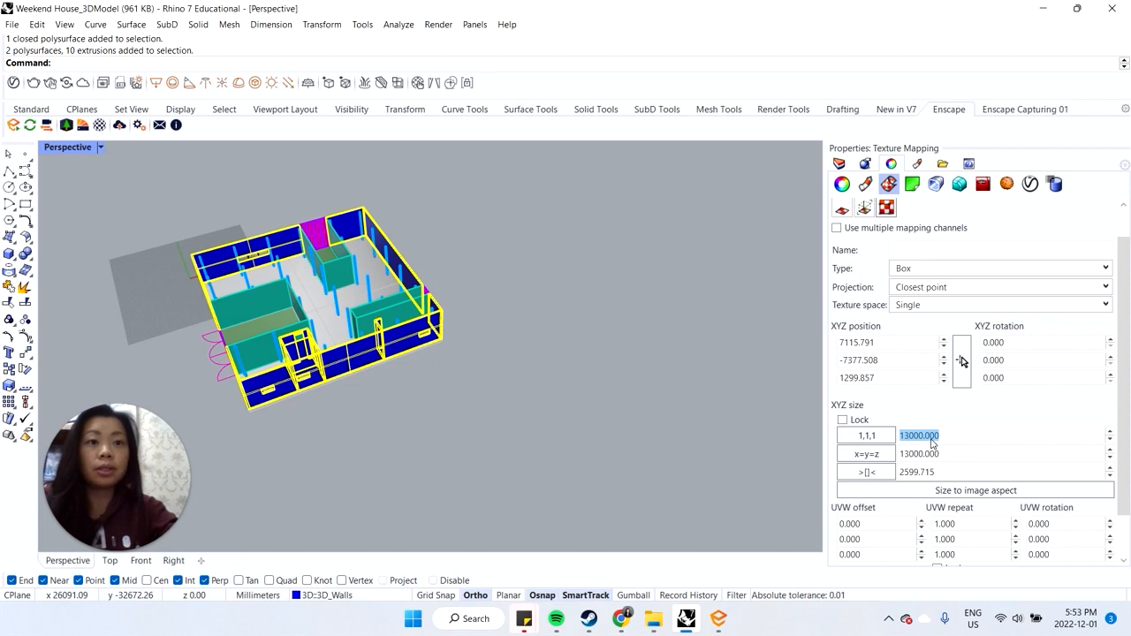
{"action": "type", "text": "700"}
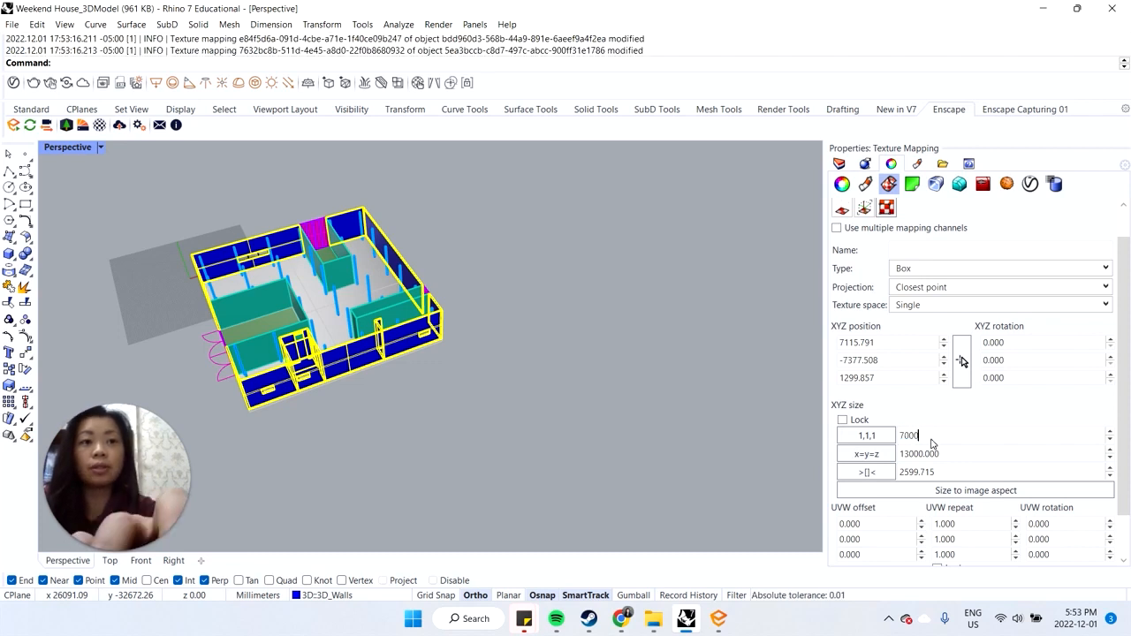
{"action": "type", "text": "0"}
{"action": "key", "text": "Tab"}
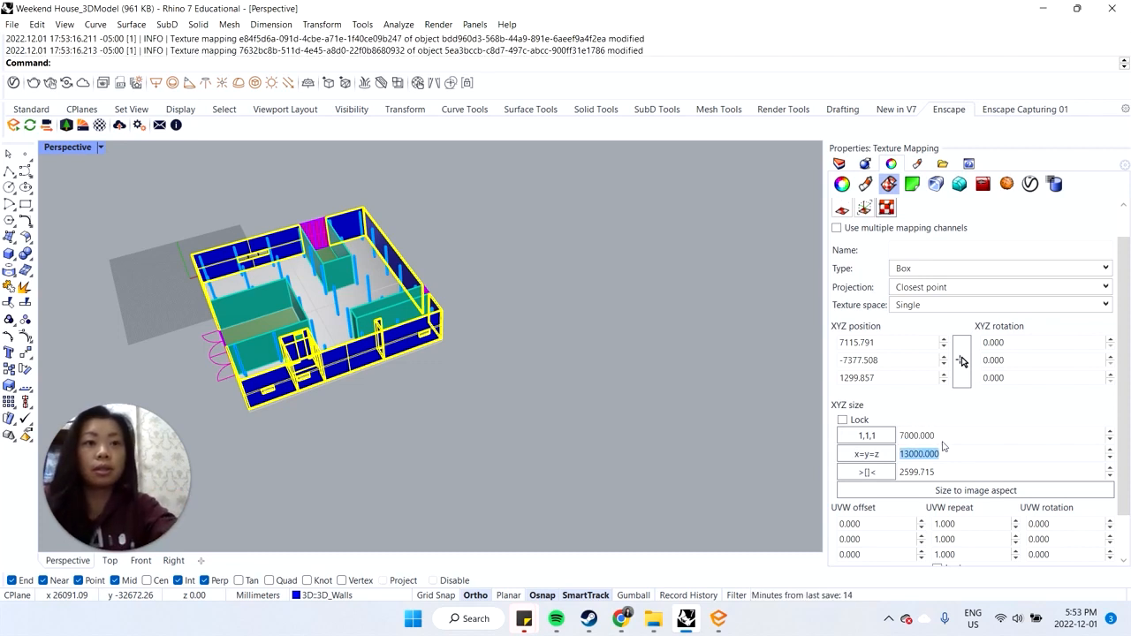
{"action": "key", "text": "shift+Tab"}
{"action": "double_click", "coordinate": [924, 453]}
{"action": "type", "text": "7000"}
{"action": "key", "text": "Return"}
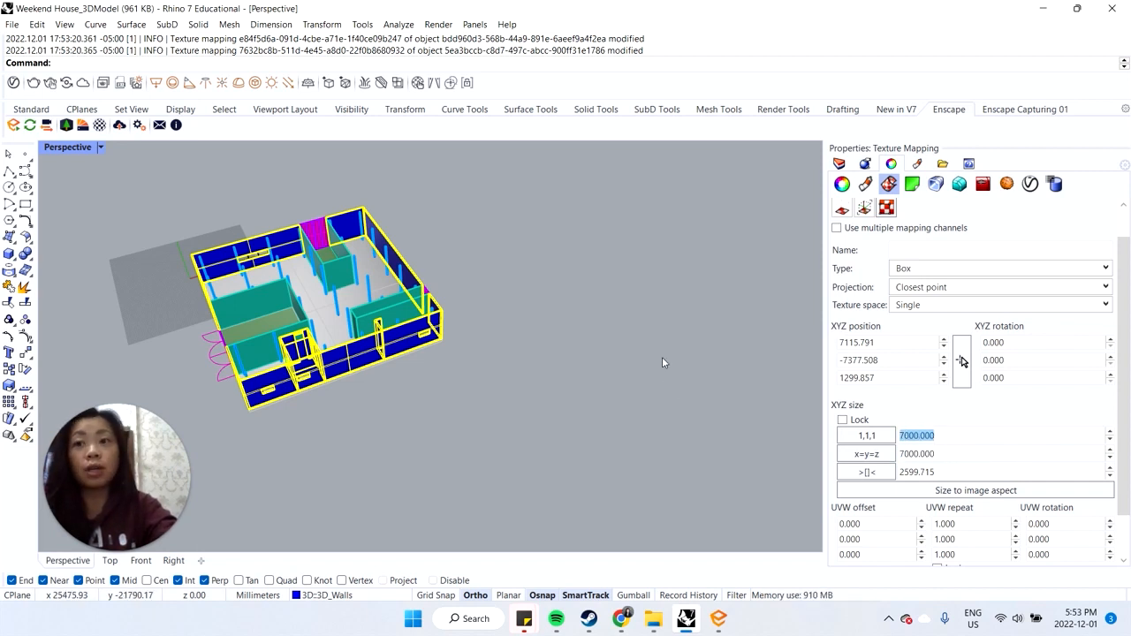
Step: Check the resized siding texture on the outer walls in the Enscape window and return to the Rhino model
{"action": "left_click", "coordinate": [718, 618]}
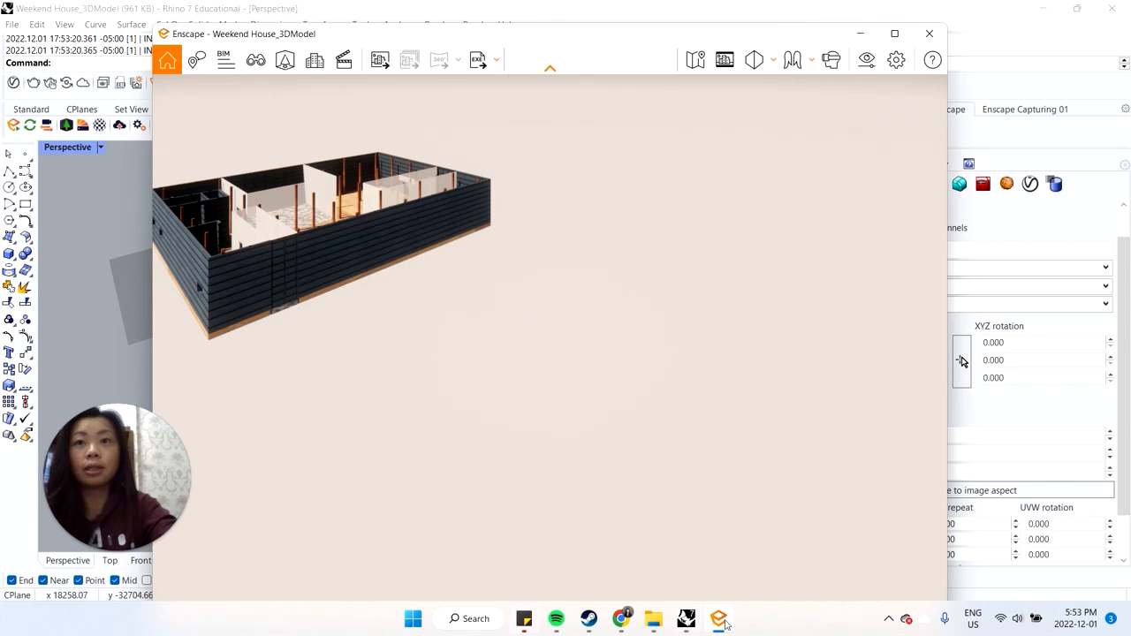
{"action": "right_click_drag", "start_coordinate": [291, 300], "coordinate": [353, 302]}
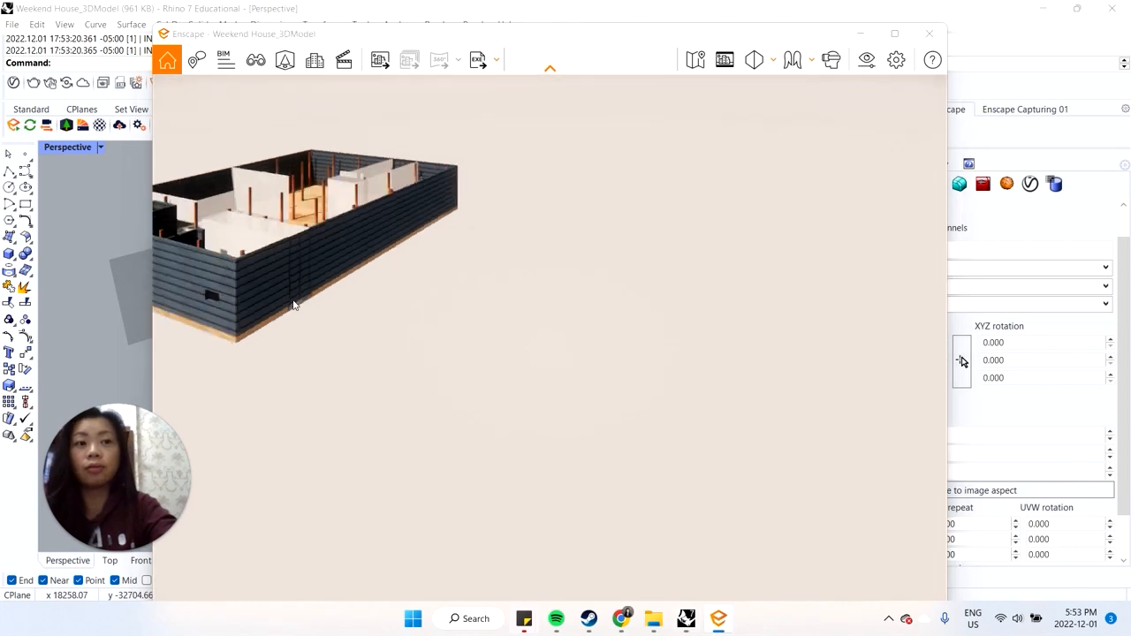
{"action": "left_click", "coordinate": [1038, 472]}
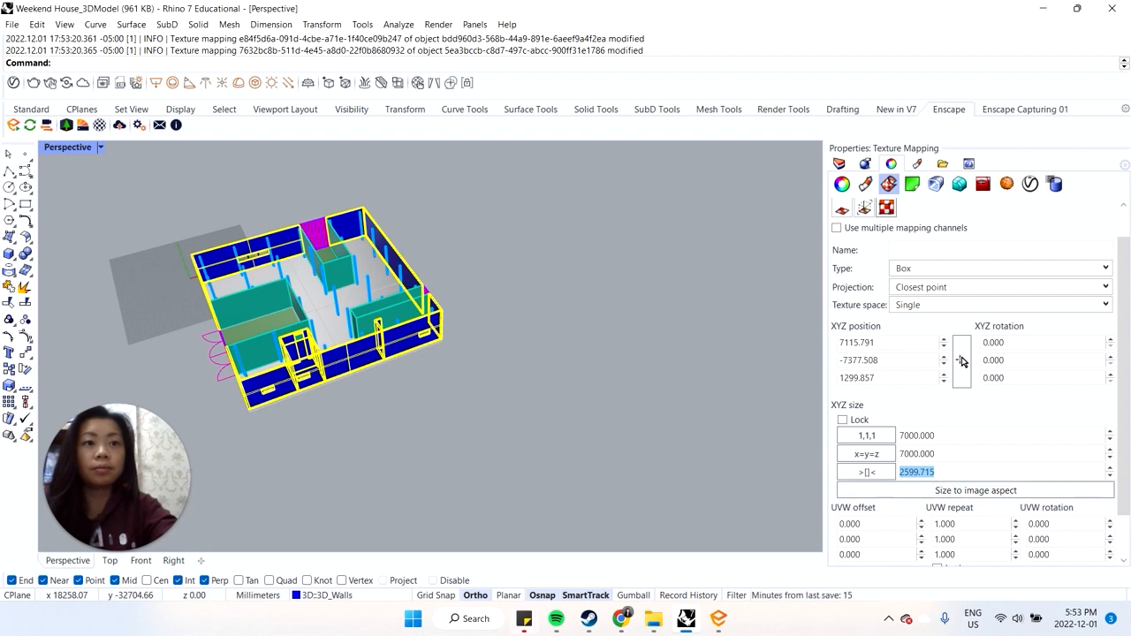
Step: Set the X and Y sizes of the walls' box mapping to 3000 each and check the siding in the Enscape window
{"action": "scroll", "coordinate": [961, 445], "scroll_direction": "down", "scroll_amount": 1}
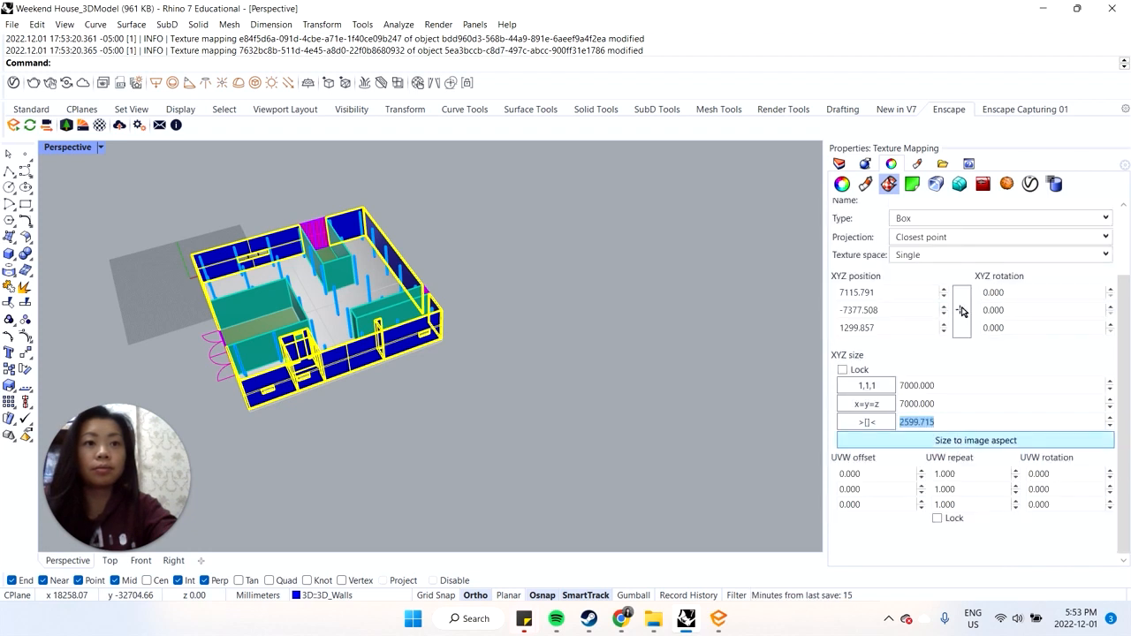
{"action": "left_click", "coordinate": [919, 387]}
{"action": "type", "text": "3000"}
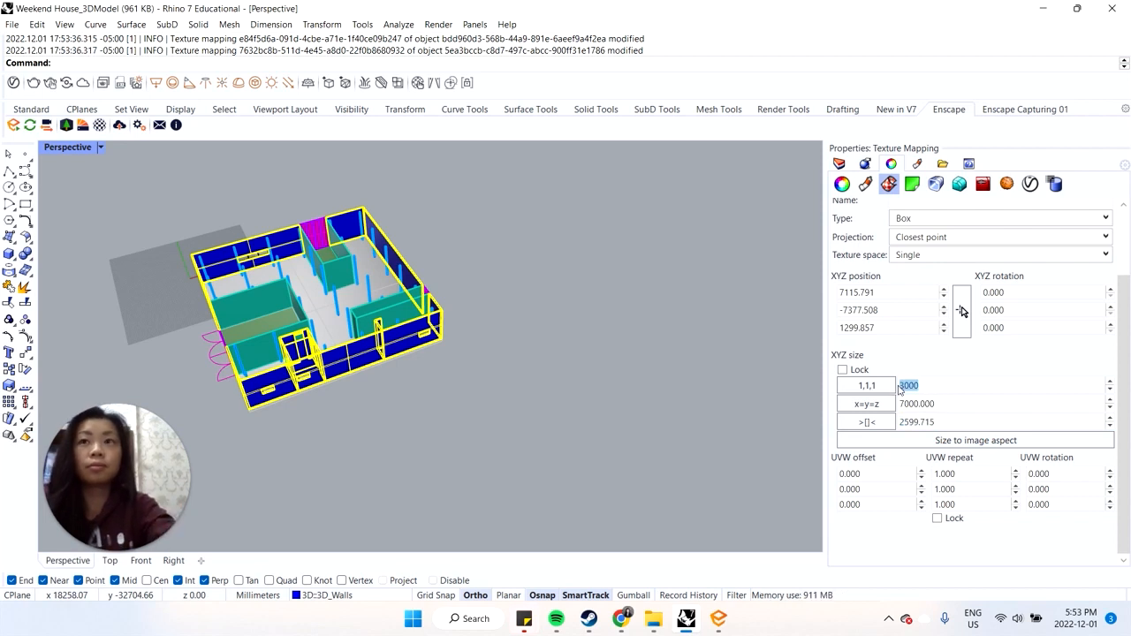
{"action": "key", "text": "Tab"}
{"action": "type", "text": "3000"}
{"action": "left_click", "coordinate": [950, 384]}
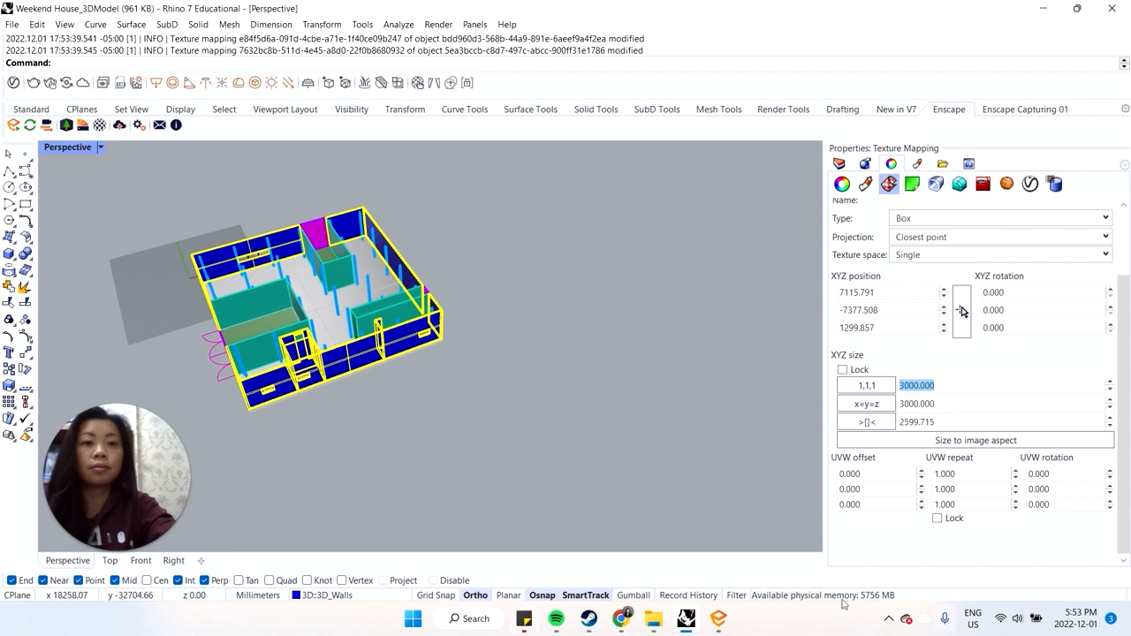
{"action": "left_click", "coordinate": [719, 620]}
{"action": "left_click", "coordinate": [721, 621]}
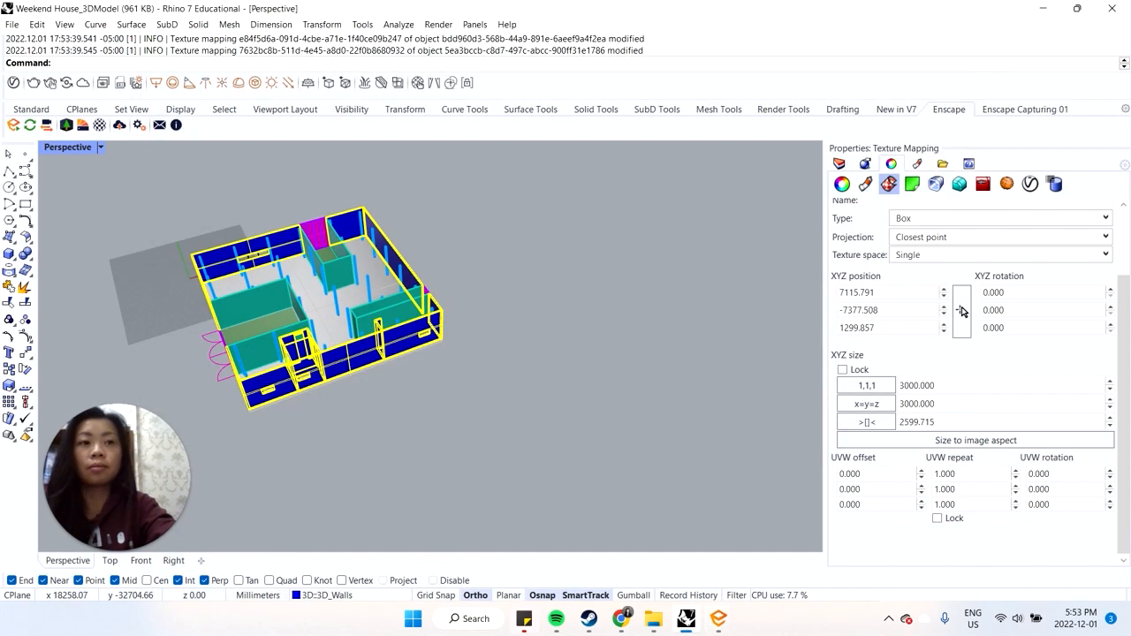
Step: Set all three UVW repeat values of the walls' mapping to 0.5 and check the siding in the Enscape window
{"action": "type", "text": ".5"}
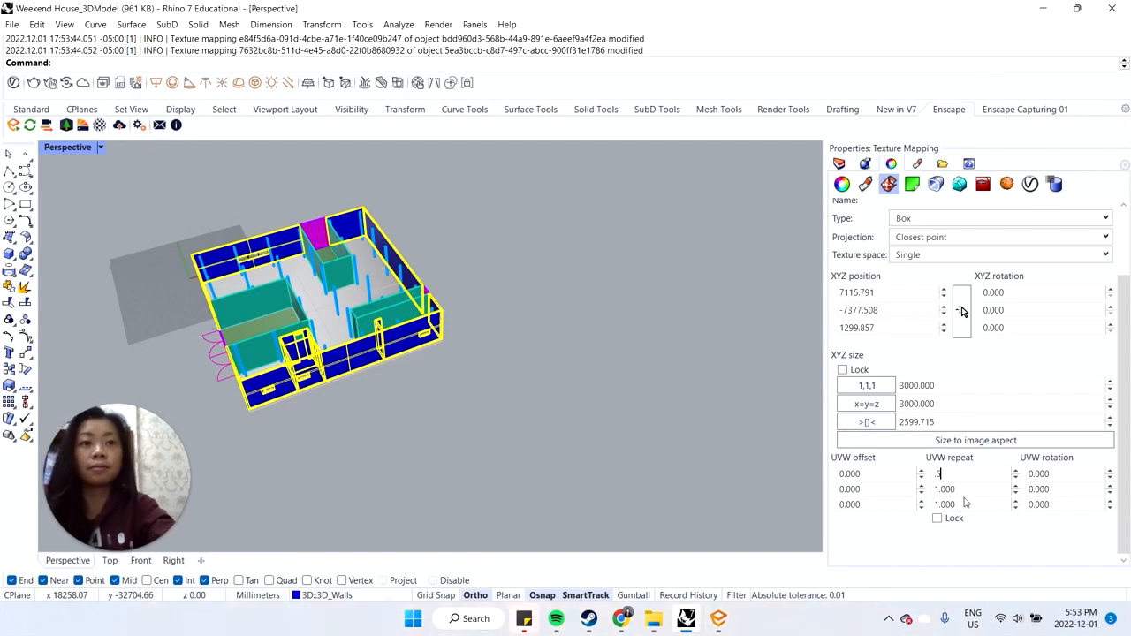
{"action": "left_click", "coordinate": [964, 501]}
{"action": "left_click", "coordinate": [964, 492]}
{"action": "left_click_drag", "start_coordinate": [962, 476], "coordinate": [900, 482]}
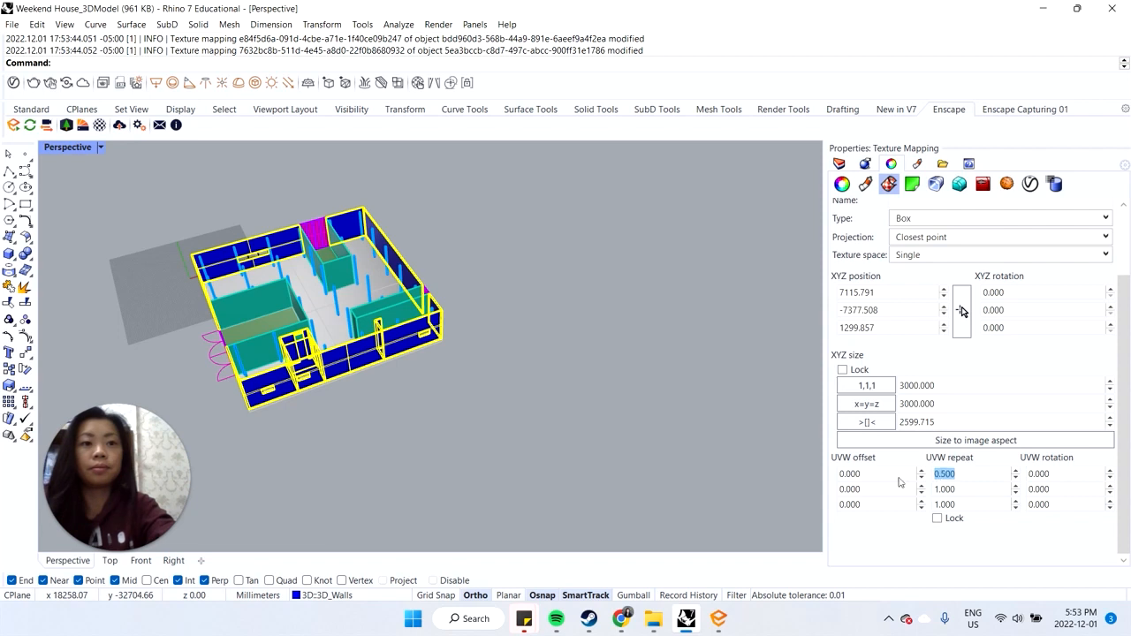
{"action": "left_click", "coordinate": [961, 490]}
{"action": "type", "text": ".5"}
{"action": "left_click", "coordinate": [965, 506]}
{"action": "left_click", "coordinate": [965, 492]}
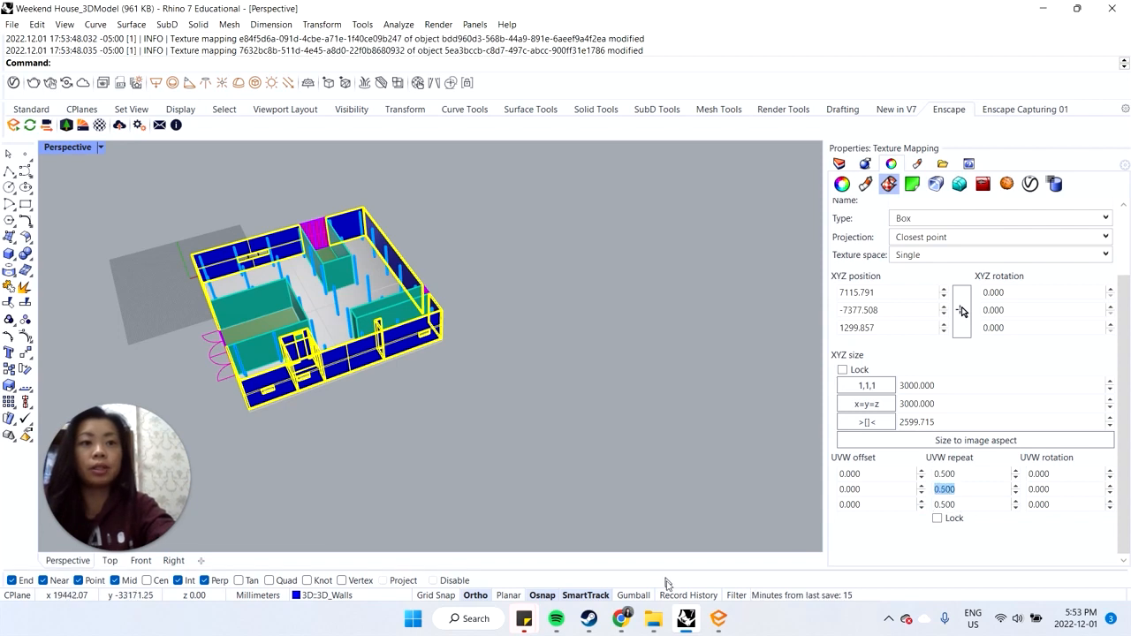
{"action": "left_click", "coordinate": [724, 630]}
Step: Set all three UVW repeat values of the walls' mapping to 5 and check the siding in the Enscape window
{"action": "left_click", "coordinate": [962, 477]}
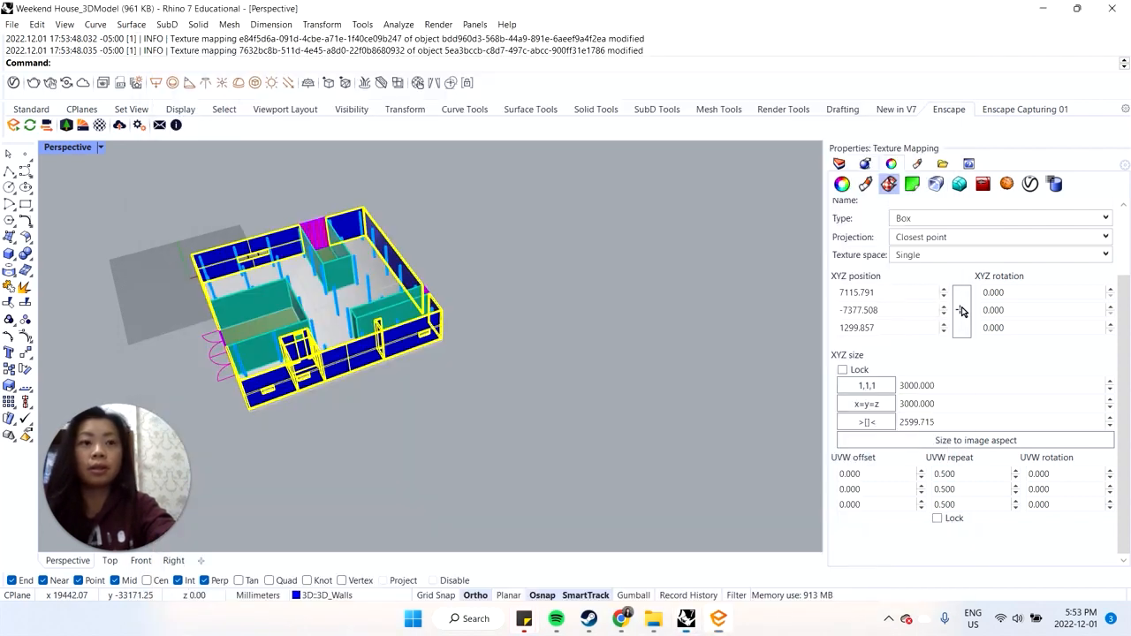
{"action": "left_click", "coordinate": [964, 490]}
{"action": "type", "text": "5"}
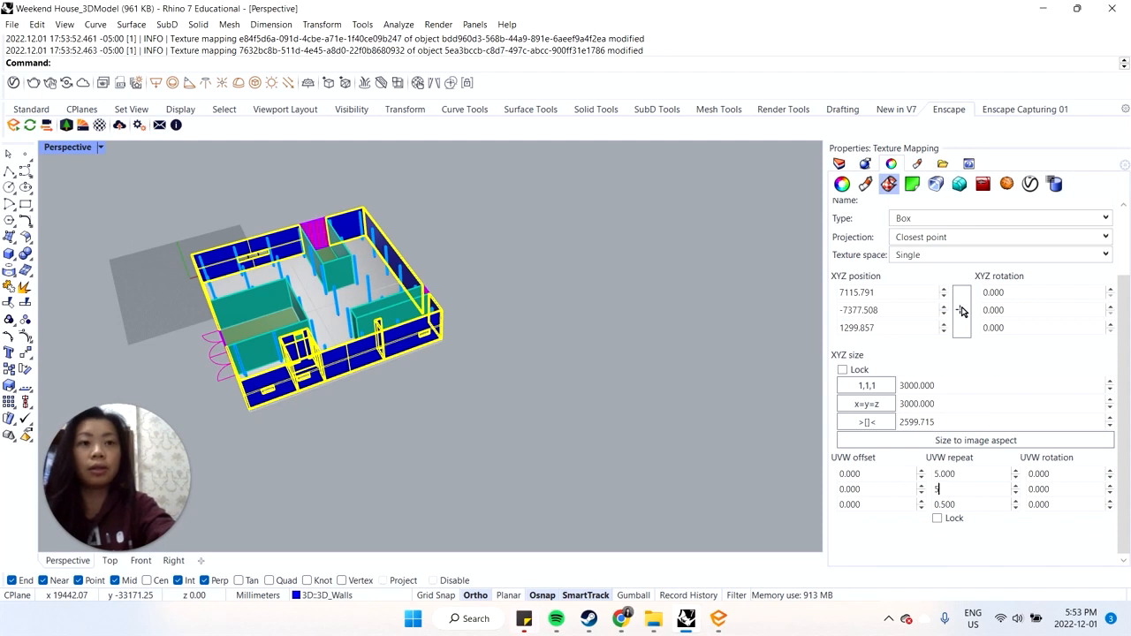
{"action": "left_click", "coordinate": [963, 504]}
{"action": "type", "text": "5"}
{"action": "left_click", "coordinate": [963, 478]}
{"action": "left_click", "coordinate": [726, 620]}
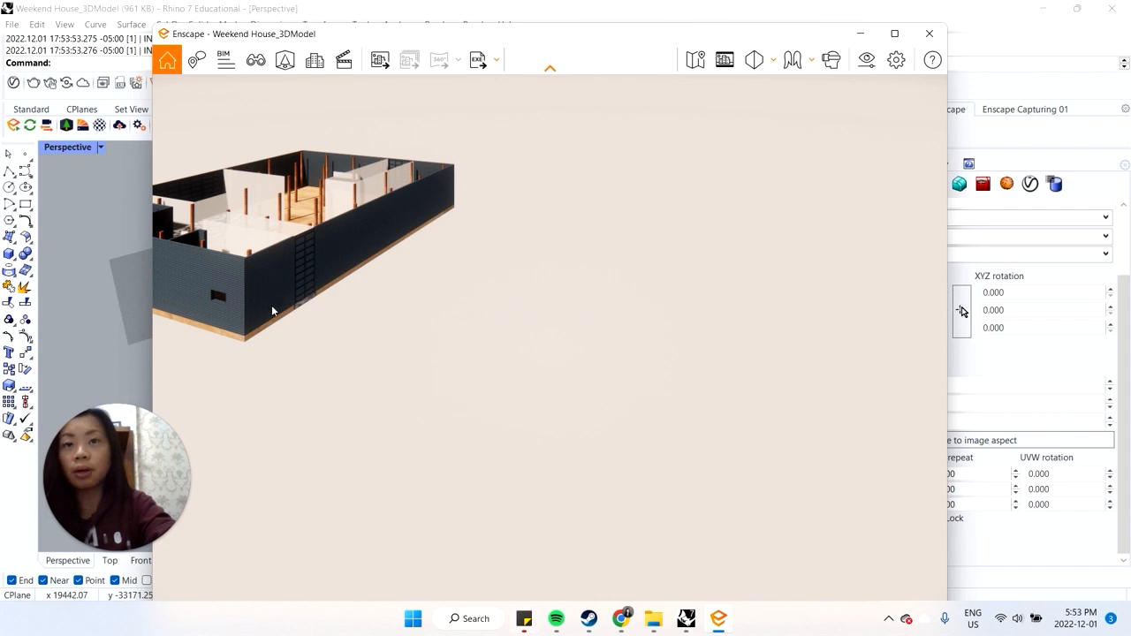
Step: Set all three UVW repeat values of the walls' mapping to 3
{"action": "left_click", "coordinate": [965, 477]}
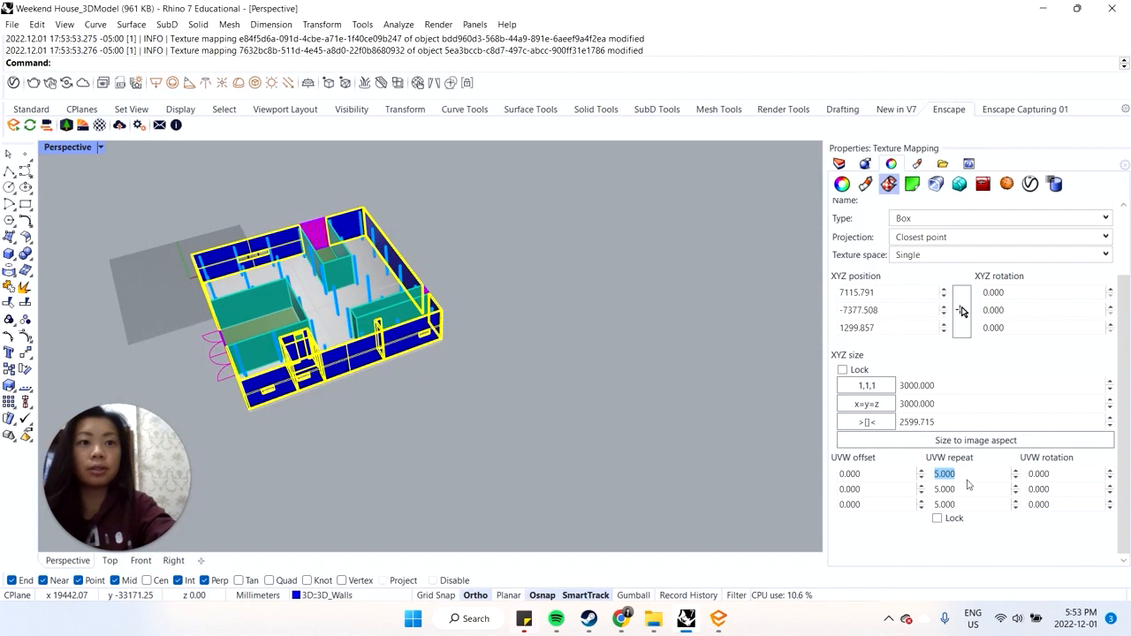
{"action": "type", "text": "3"}
{"action": "left_click_drag", "start_coordinate": [963, 491], "coordinate": [922, 509]}
{"action": "type", "text": "3"}
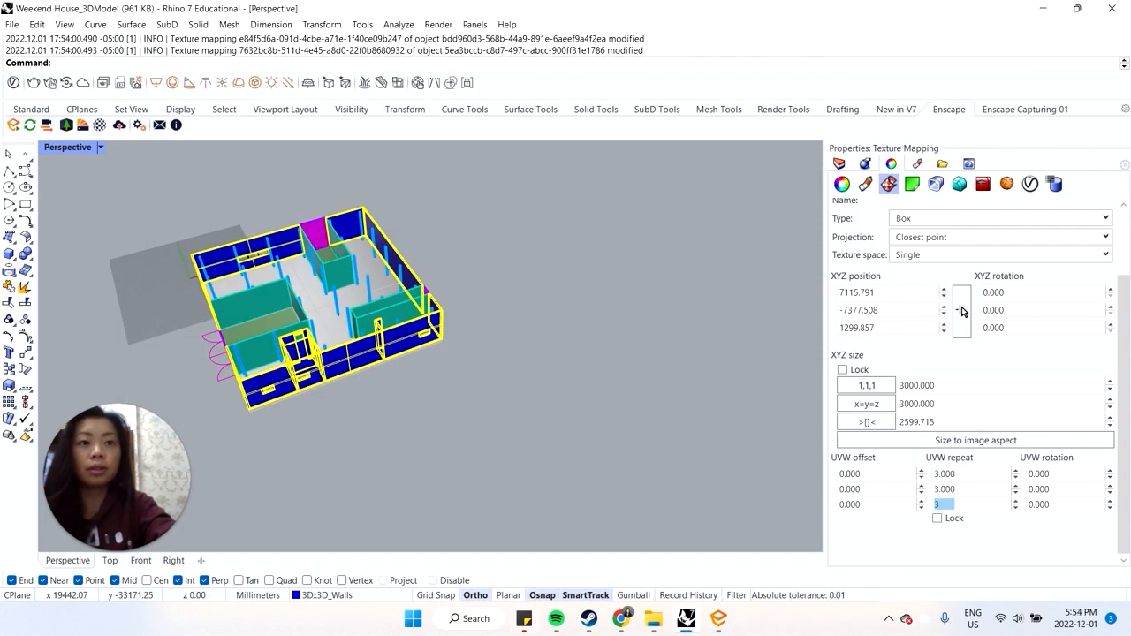
{"action": "type", "text": "3"}
{"action": "key", "text": "Return"}
Step: Examine the rescaled siding on the outer walls from several sides in the Enscape window
{"action": "left_click", "coordinate": [720, 620]}
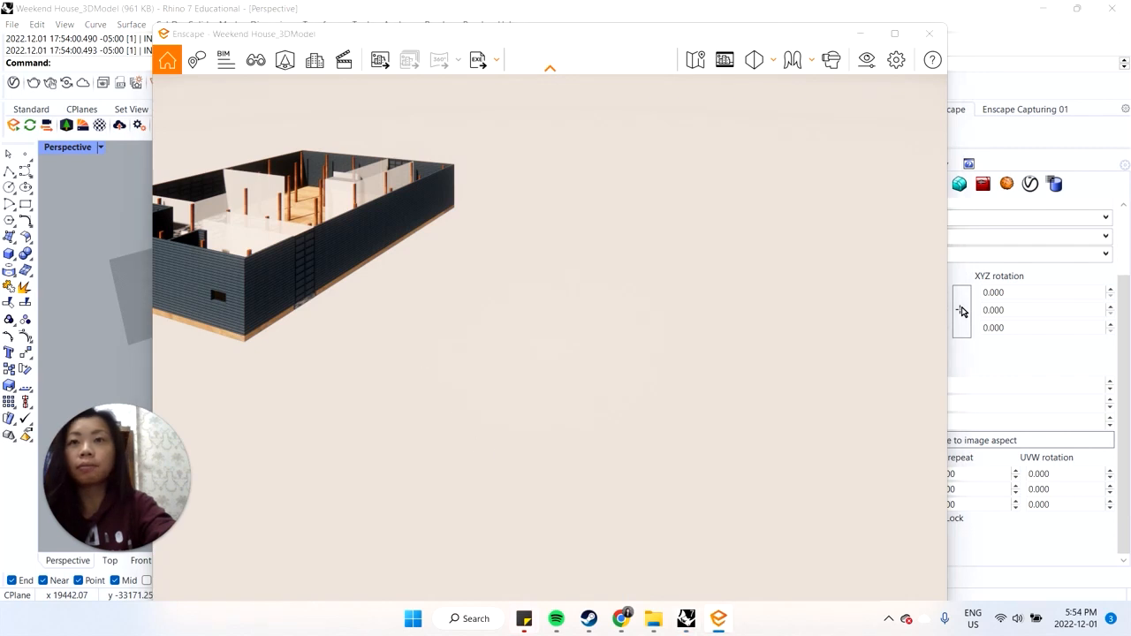
{"action": "right_click_drag", "start_coordinate": [512, 336], "coordinate": [645, 335]}
{"action": "right_click_drag", "start_coordinate": [236, 302], "coordinate": [331, 302]}
{"action": "scroll", "coordinate": [265, 318], "scroll_direction": "down", "scroll_amount": 2}
{"action": "scroll", "coordinate": [265, 333], "scroll_direction": "up", "scroll_amount": 3}
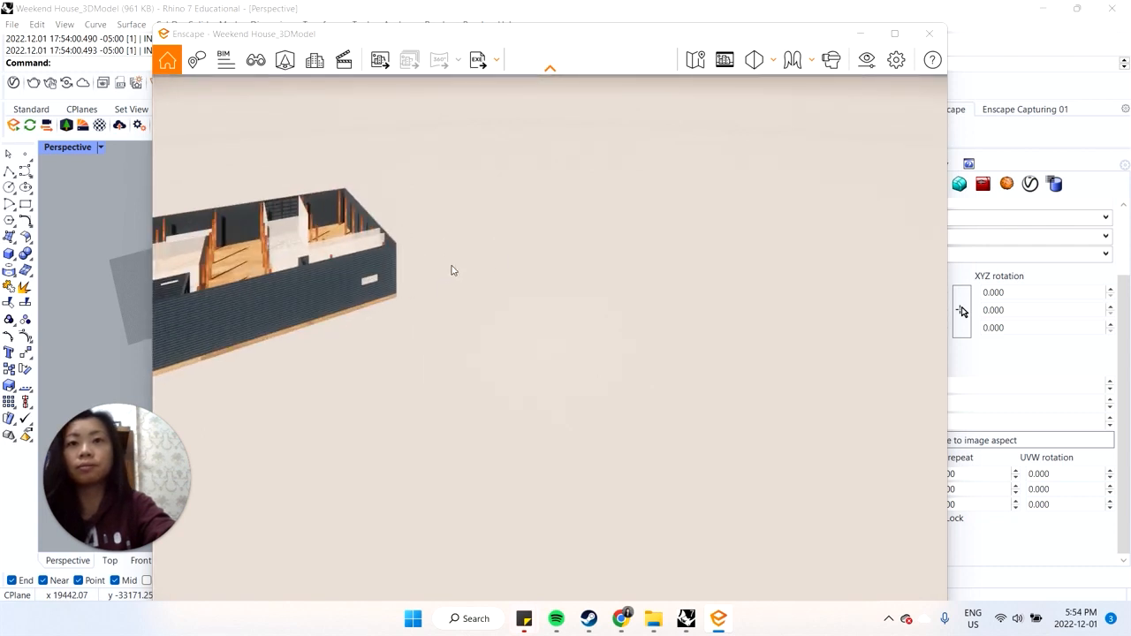
{"action": "scroll", "coordinate": [391, 293], "scroll_direction": "down", "scroll_amount": 2}
{"action": "scroll", "coordinate": [391, 294], "scroll_direction": "up", "scroll_amount": 4}
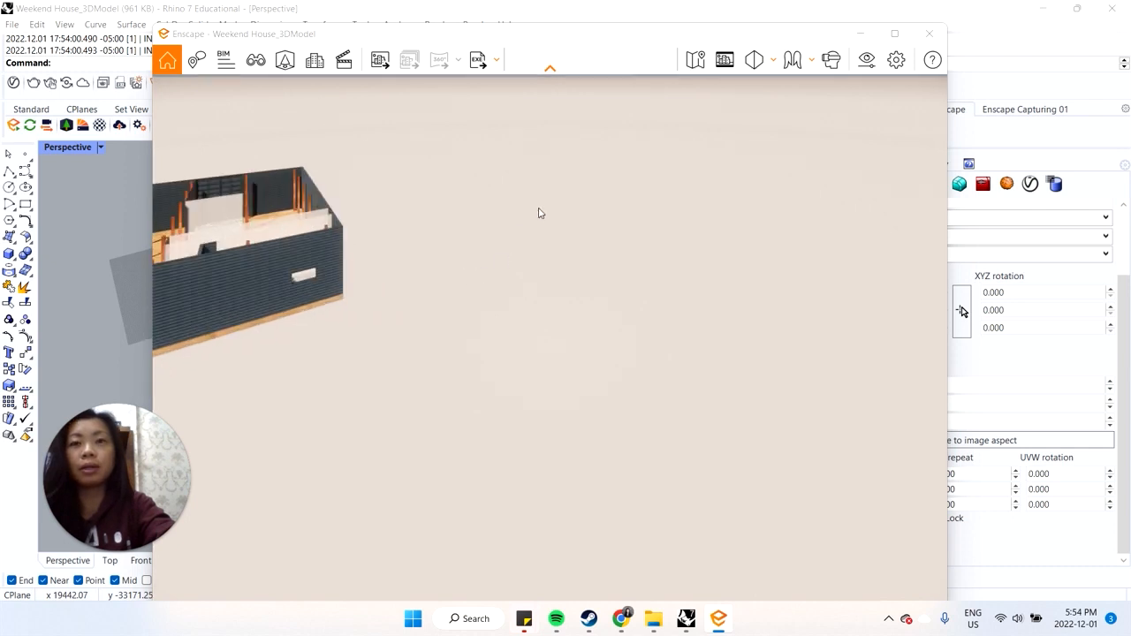
{"action": "right_click_drag", "start_coordinate": [538, 213], "coordinate": [560, 222]}
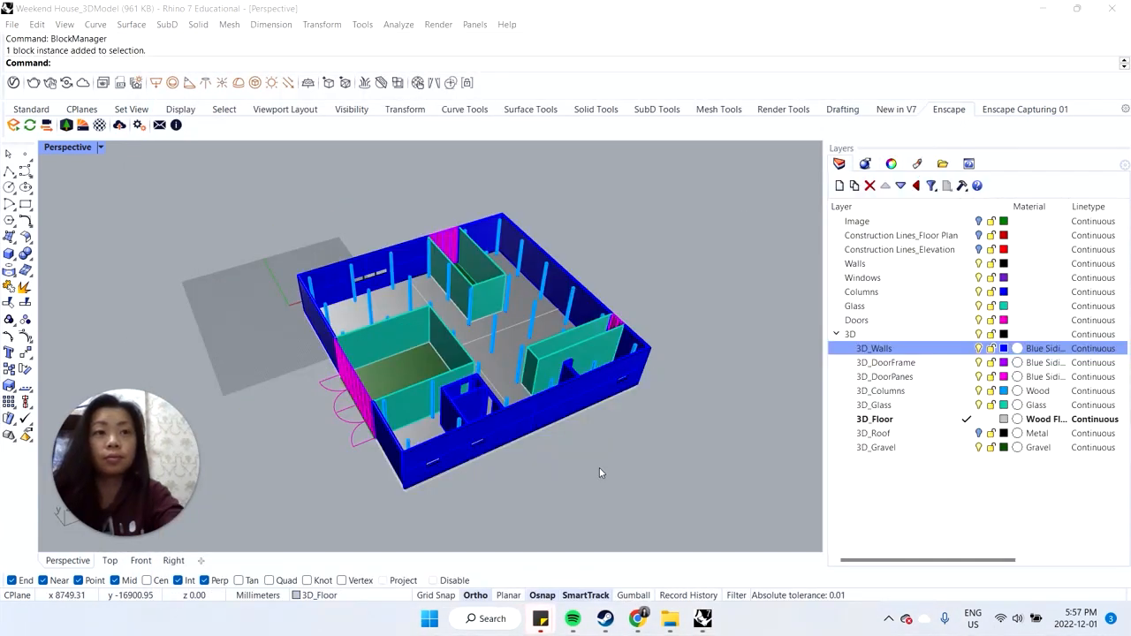
Step: Select all door blocks on the 3D_DoorPanes layer, explode them and pick a single frame piece to check the result
{"action": "left_click", "coordinate": [356, 384]}
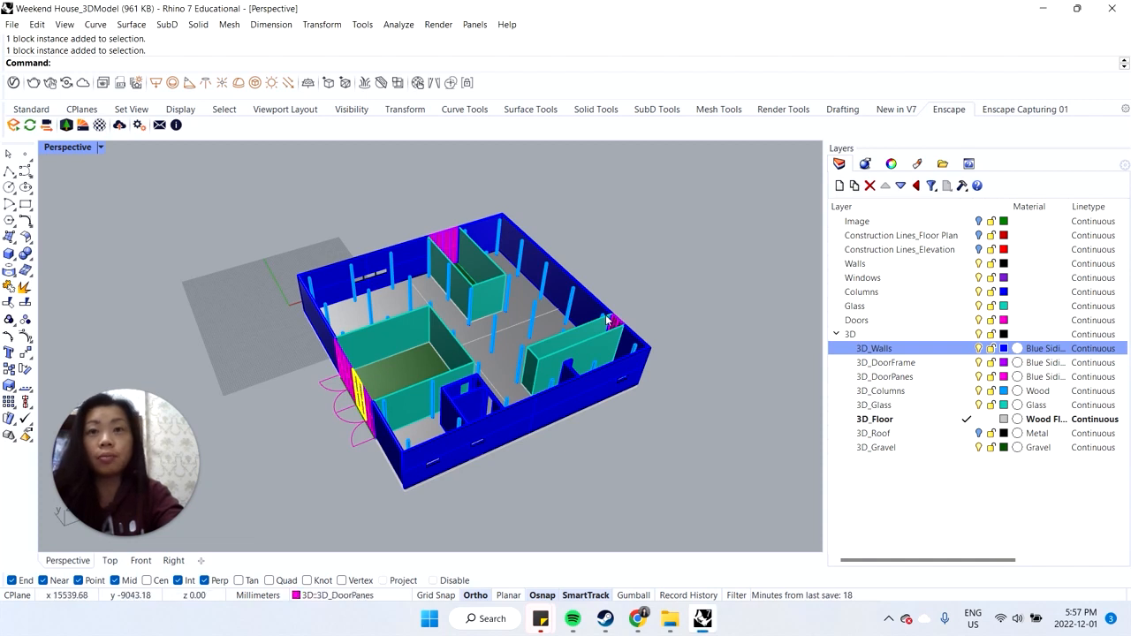
{"action": "right_click", "coordinate": [919, 377]}
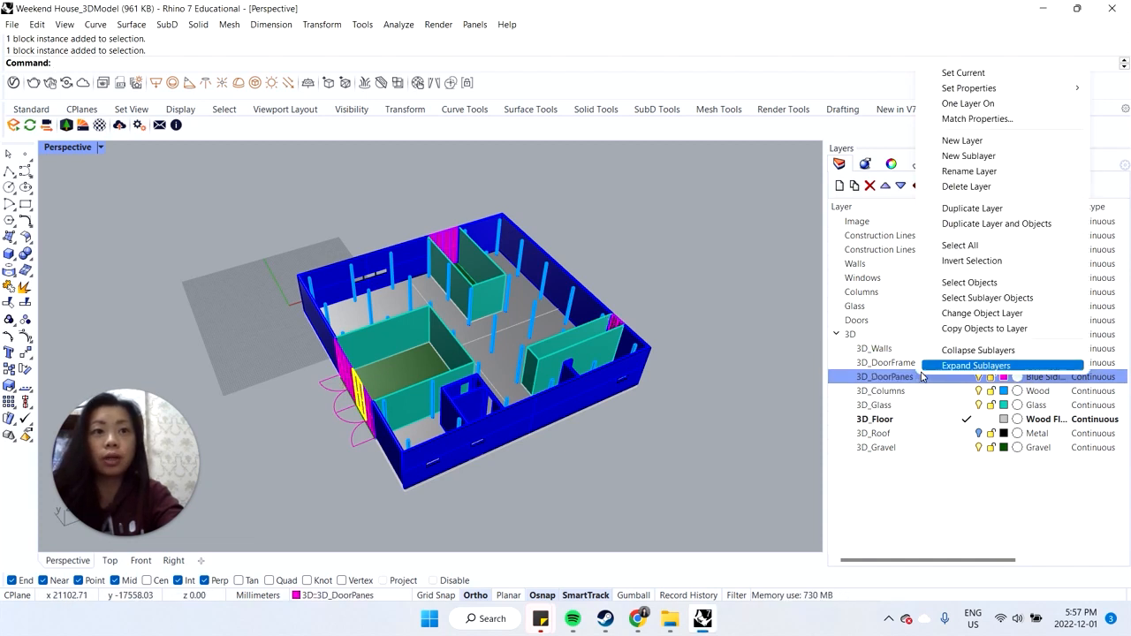
{"action": "left_click", "coordinate": [969, 282]}
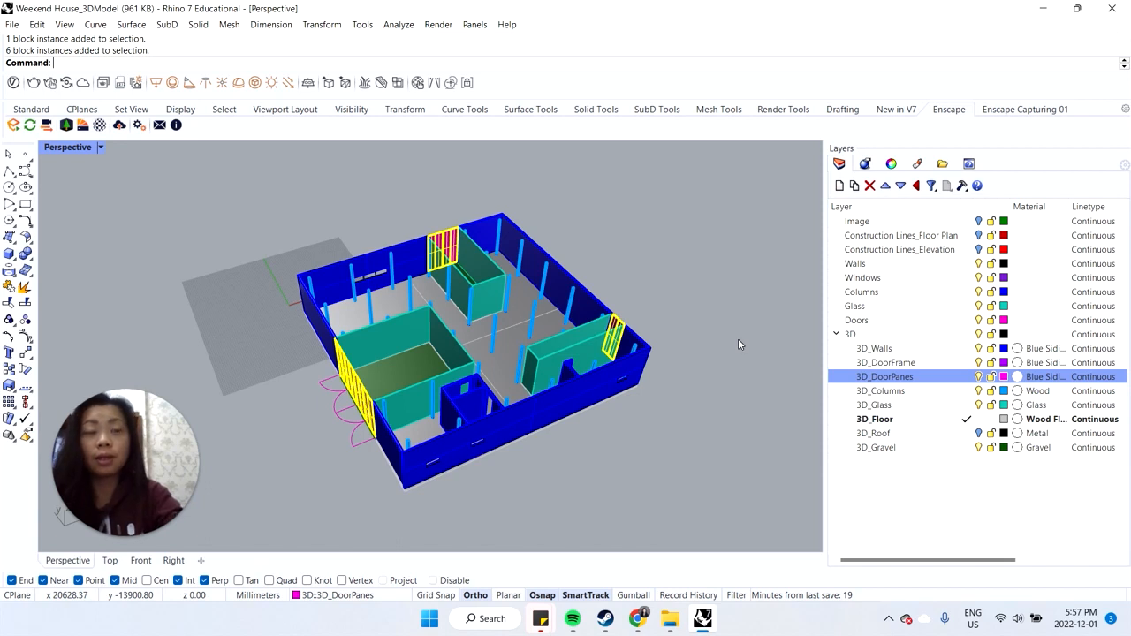
{"action": "type", "text": "explode"}
{"action": "key", "text": "Return"}
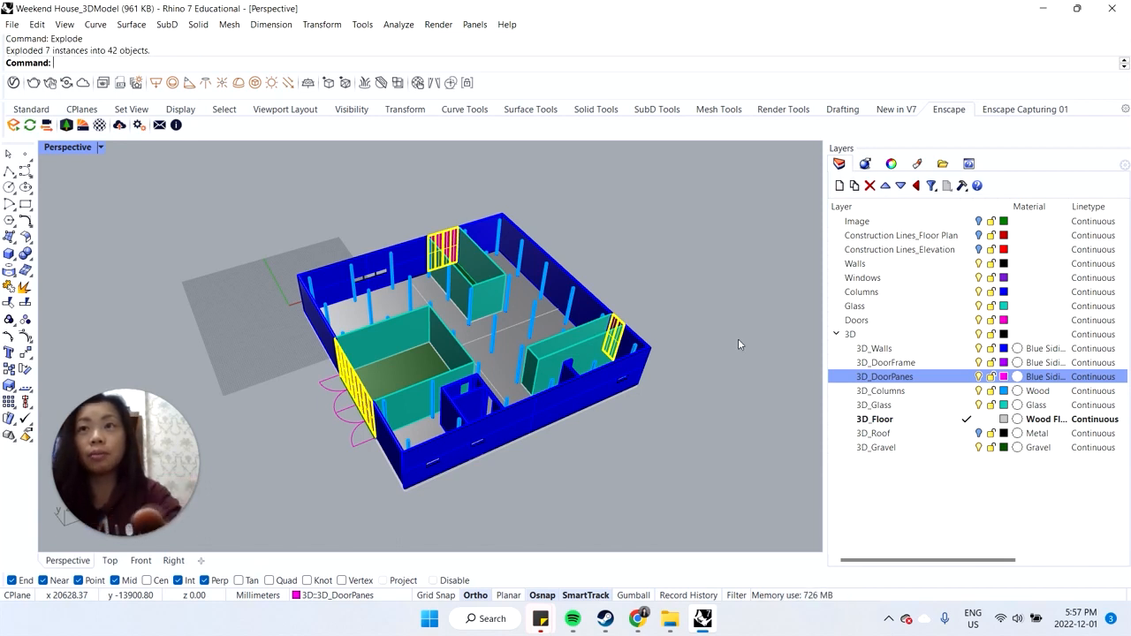
{"action": "left_click", "coordinate": [368, 419]}
{"action": "left_click", "coordinate": [368, 419]}
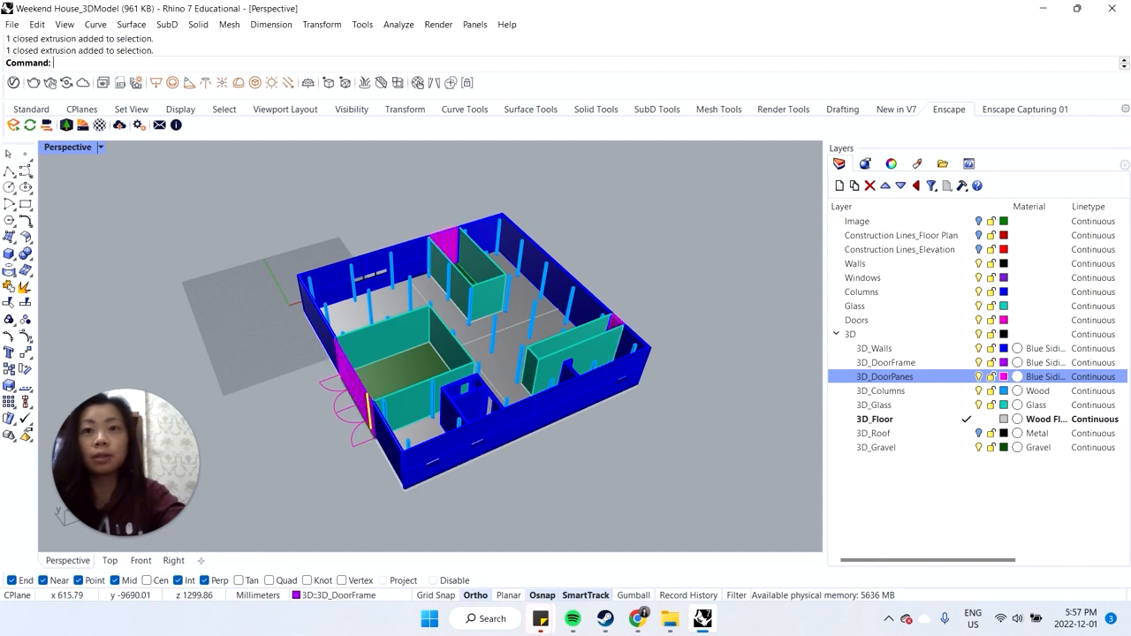
Step: Select all objects on the 3D_DoorFrame and 3D_DoorPanes layers together and show their texture mapping properties
{"action": "left_click", "coordinate": [905, 363], "text": "ctrl"}
{"action": "right_click", "coordinate": [908, 377]}
{"action": "left_click", "coordinate": [971, 281]}
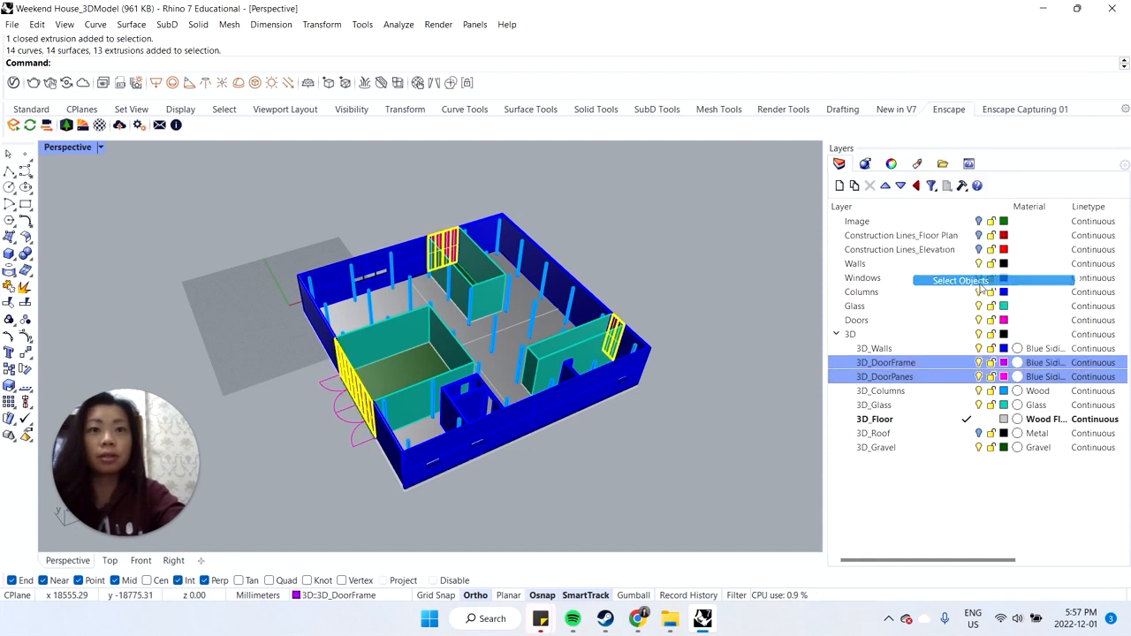
{"action": "left_click", "coordinate": [889, 164]}
{"action": "left_click", "coordinate": [888, 184]}
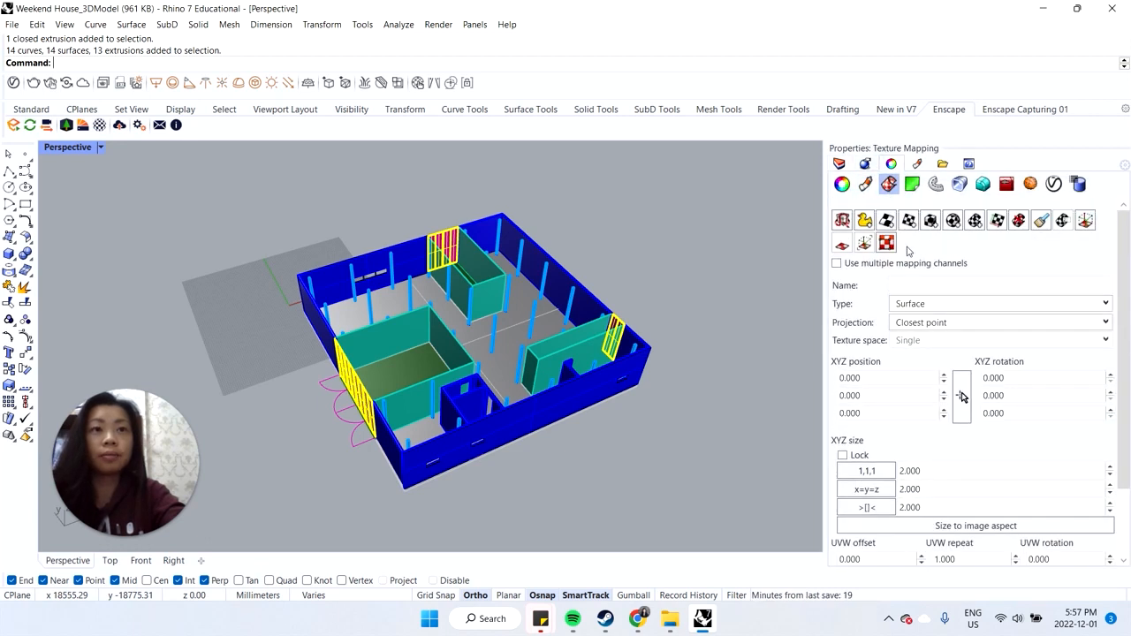
Step: Apply a capped box mapping to the selected doors, spanning the house's outer corners at 13000 by 13000 by 2599.715
{"action": "left_click", "coordinate": [931, 222]}
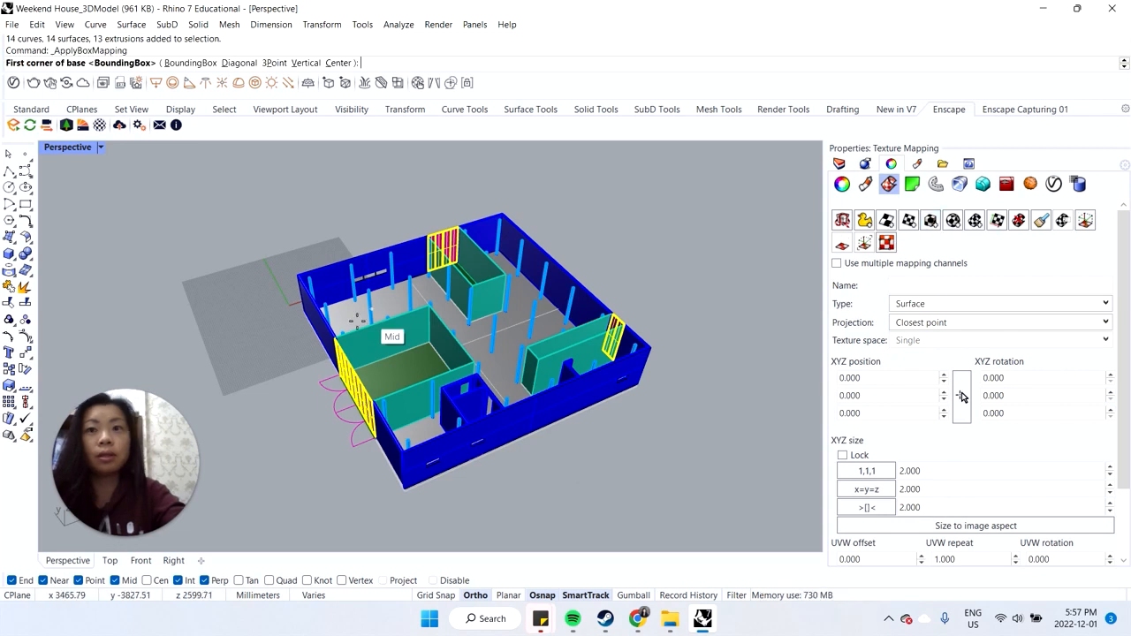
{"action": "left_click", "coordinate": [302, 309]}
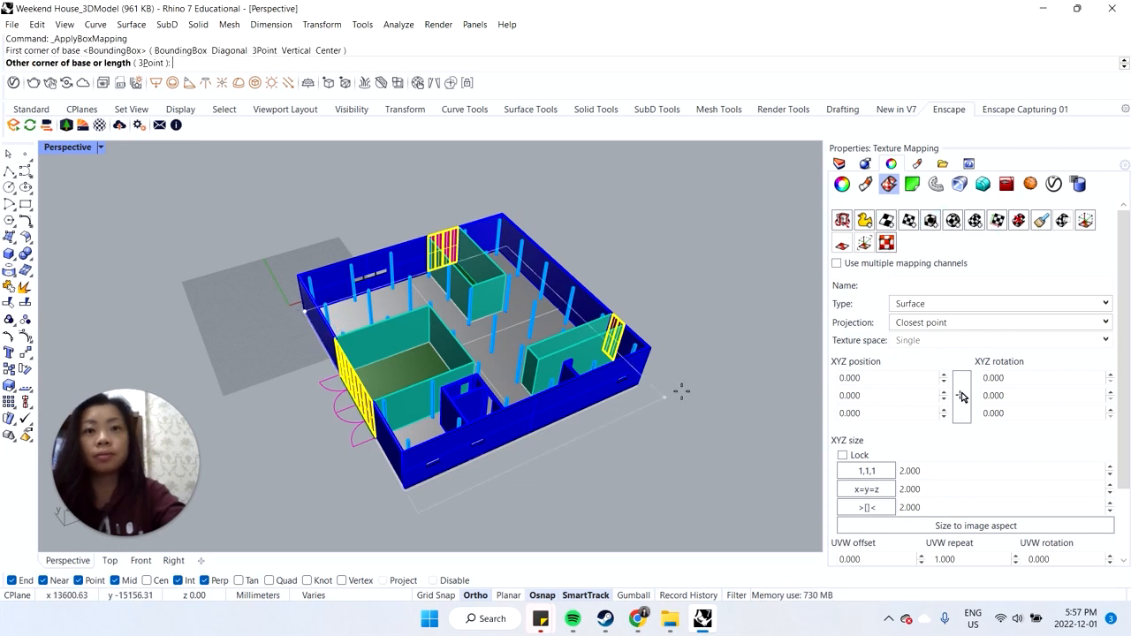
{"action": "left_click", "coordinate": [651, 386]}
{"action": "key", "text": "Return"}
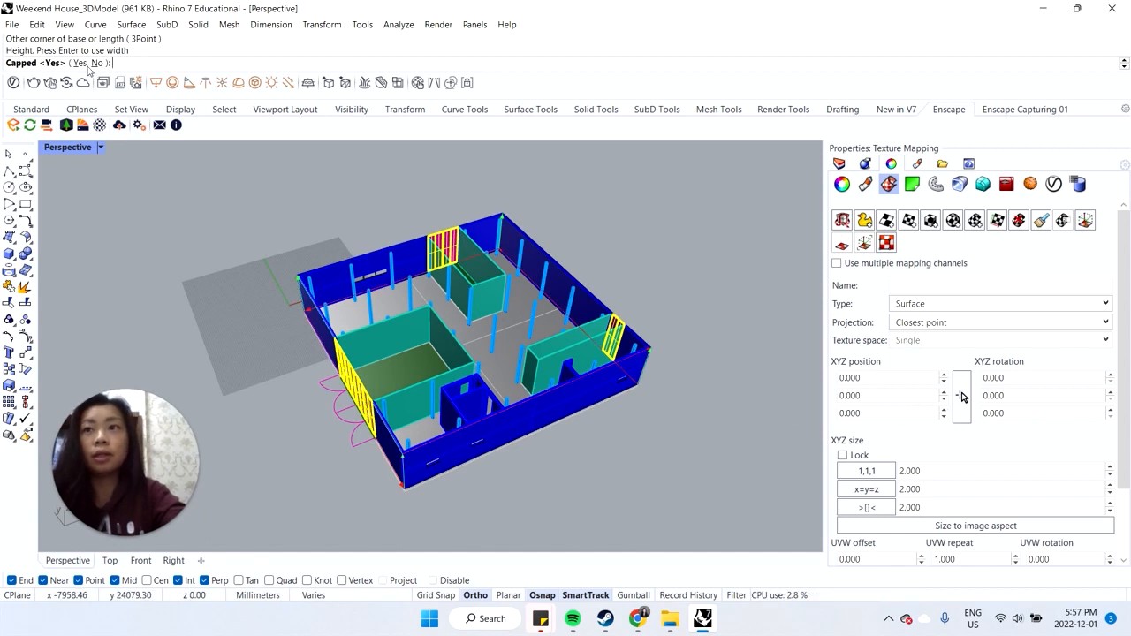
{"action": "key", "text": "Return"}
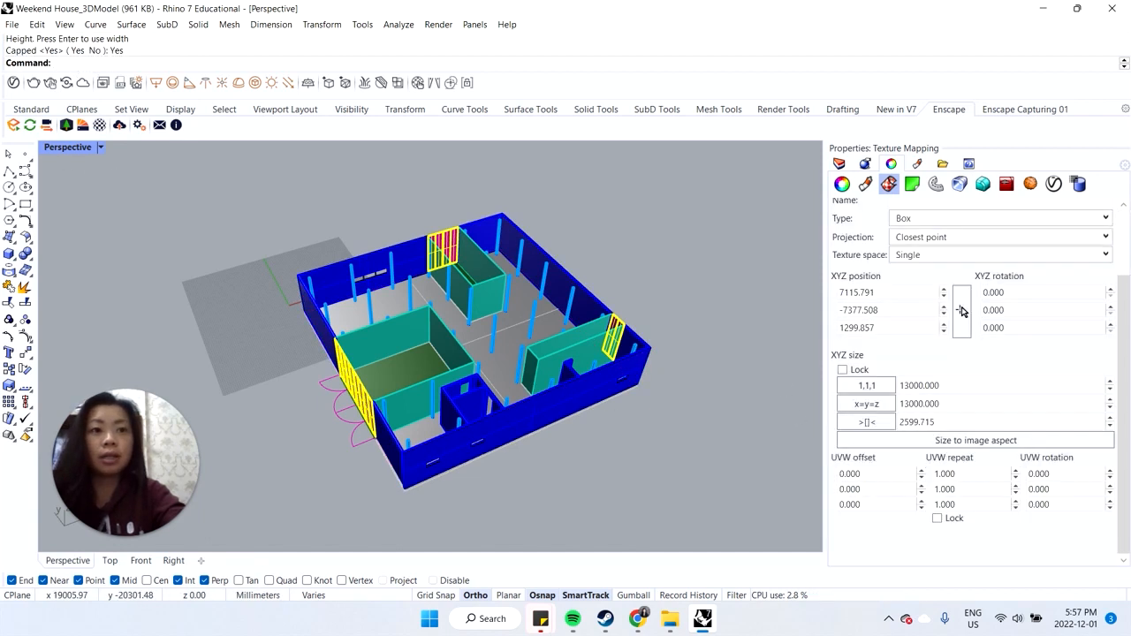
Step: Set all three UVW repeat values of the doors' box mapping to 3 and deselect the doors
{"action": "left_click", "coordinate": [944, 473]}
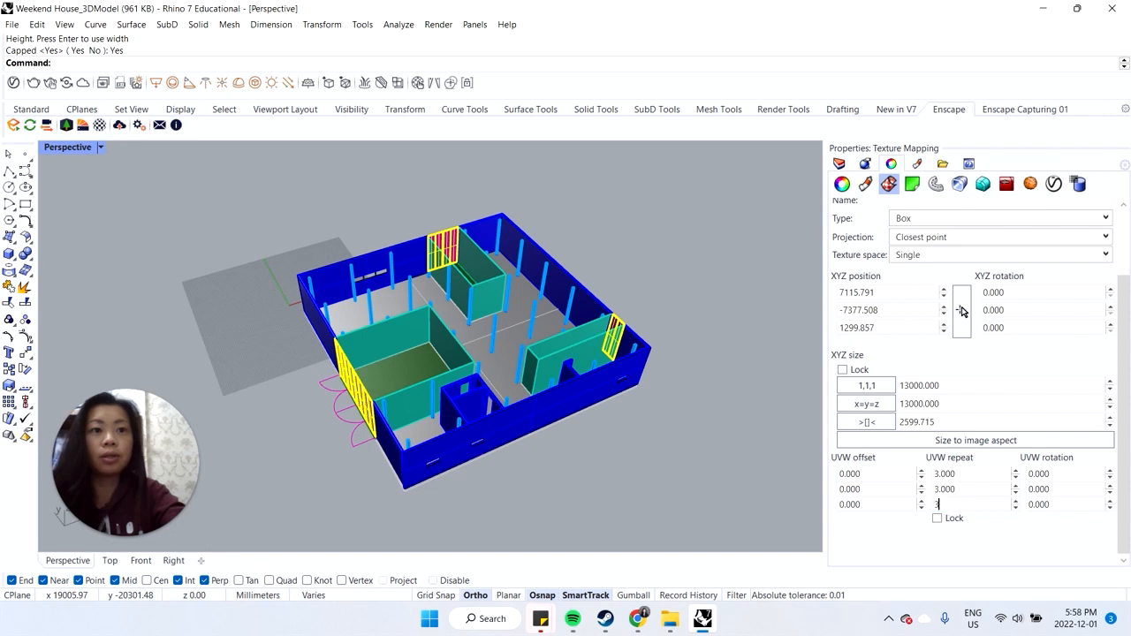
{"action": "key", "text": "Return"}
{"action": "left_click", "coordinate": [681, 458]}
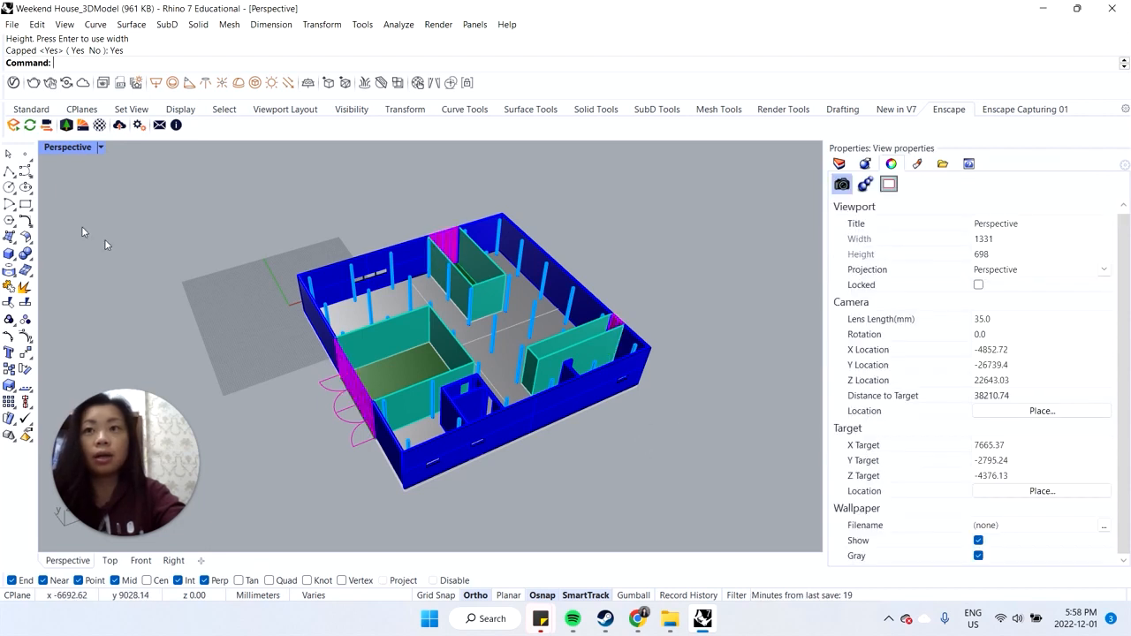
Step: Start Enscape, examine the siding on the doors and outer walls up close and return to the Rhino model
{"action": "left_click", "coordinate": [14, 124]}
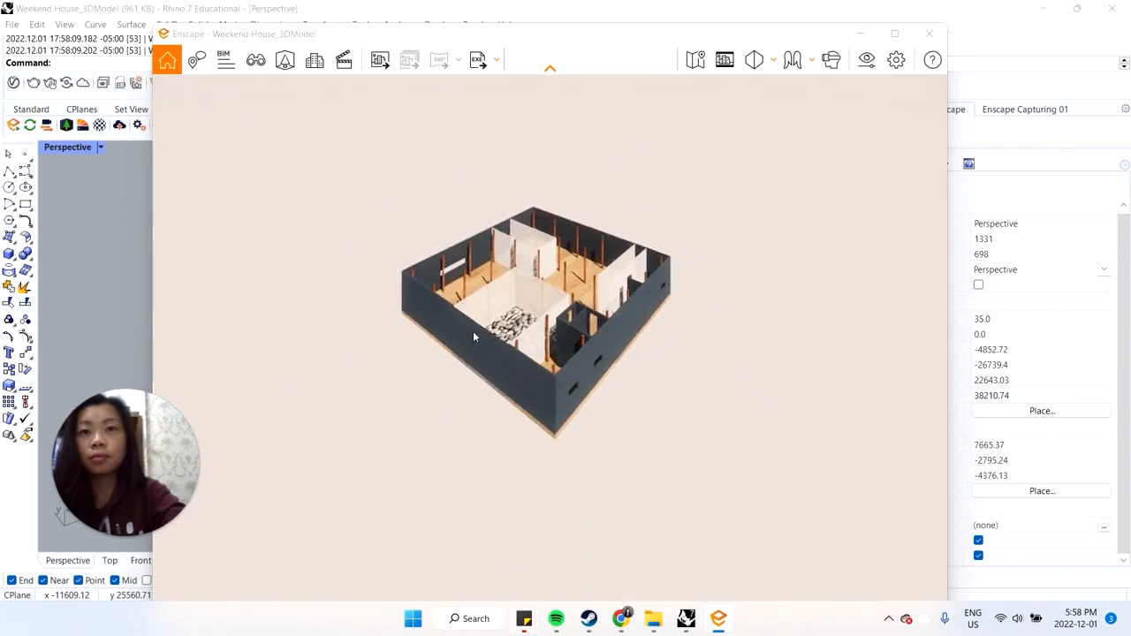
{"action": "scroll", "coordinate": [473, 337], "scroll_direction": "up", "scroll_amount": 5}
{"action": "scroll", "coordinate": [458, 377], "scroll_direction": "down", "scroll_amount": 3}
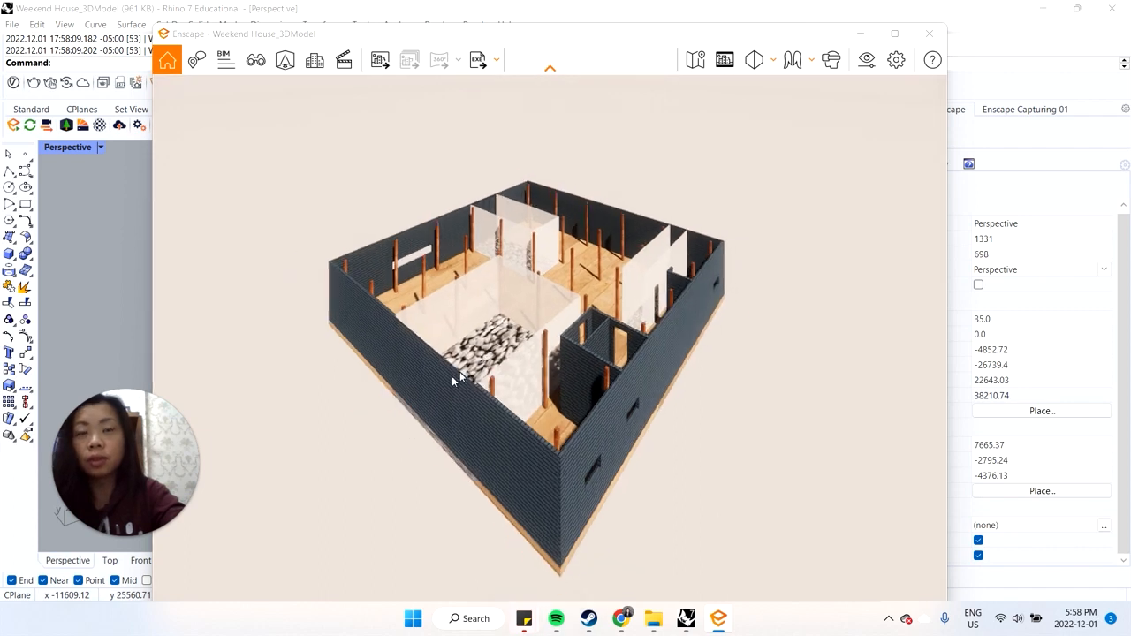
{"action": "left_click", "coordinate": [110, 315]}
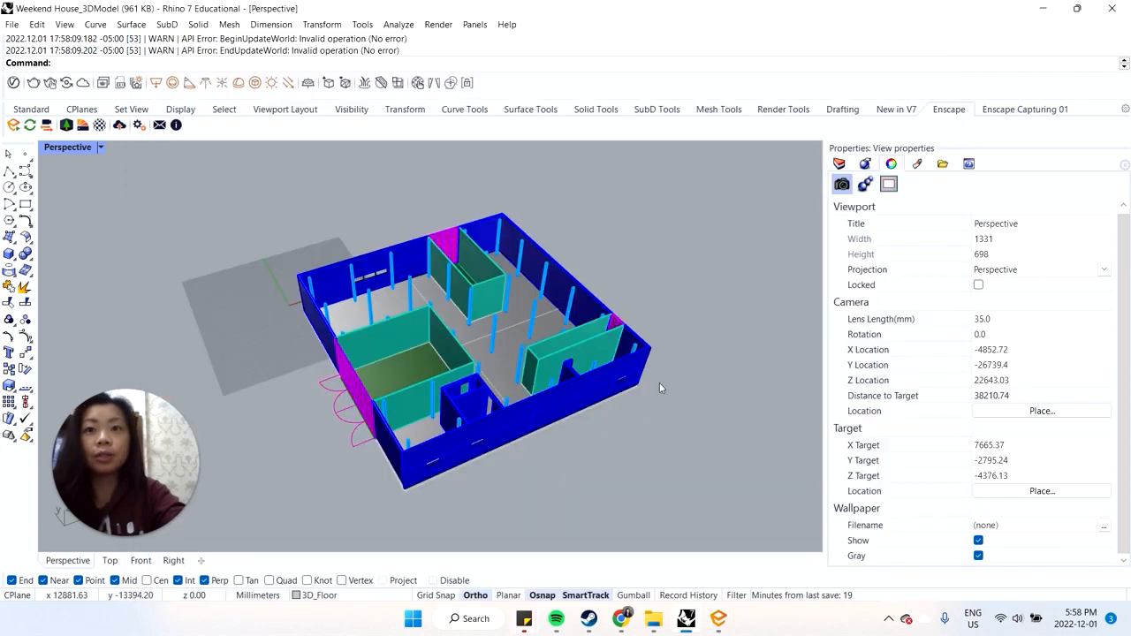
Step: Assign the Metal material to the 3D_DoorFrame and 3D_DoorPanes layers and check the doors in the Enscape render
{"action": "left_click", "coordinate": [840, 163]}
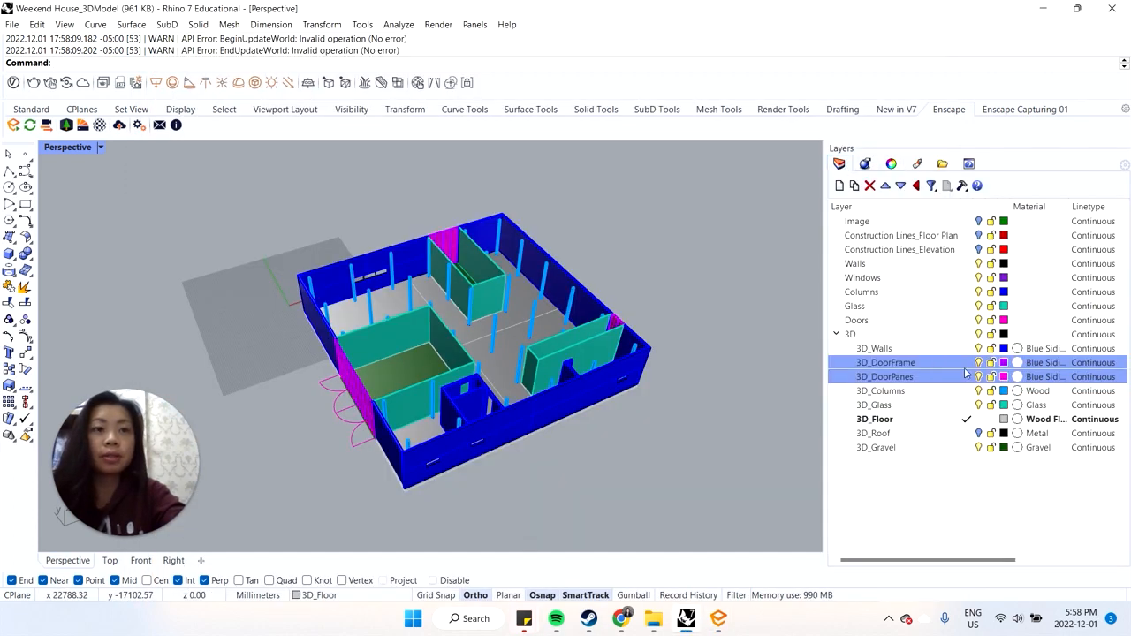
{"action": "left_click", "coordinate": [1042, 376]}
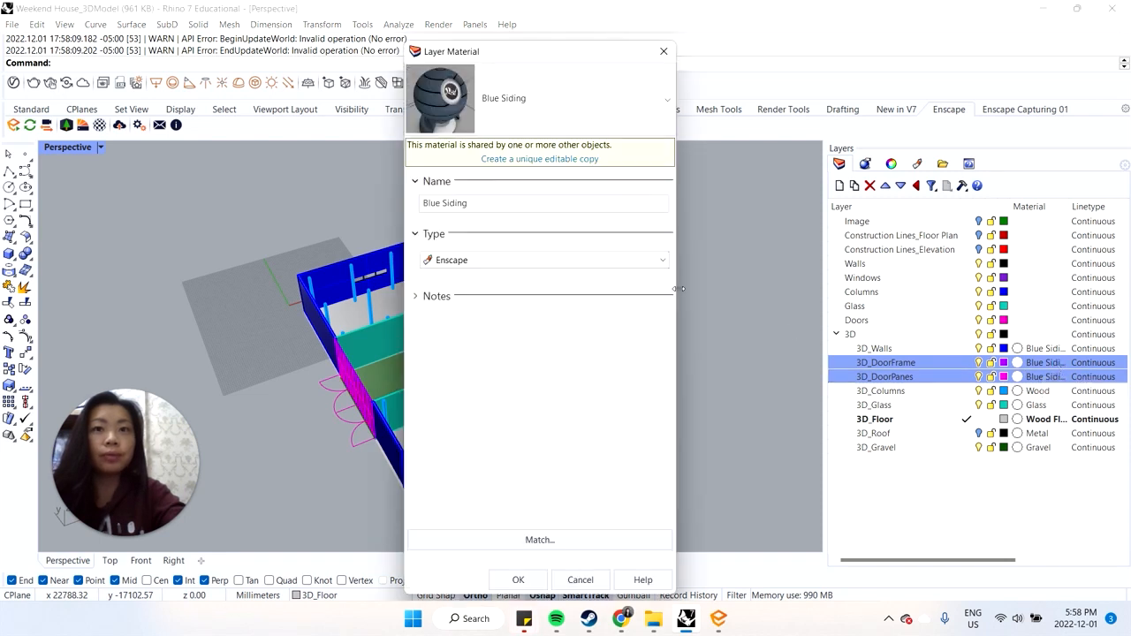
{"action": "left_click", "coordinate": [637, 105]}
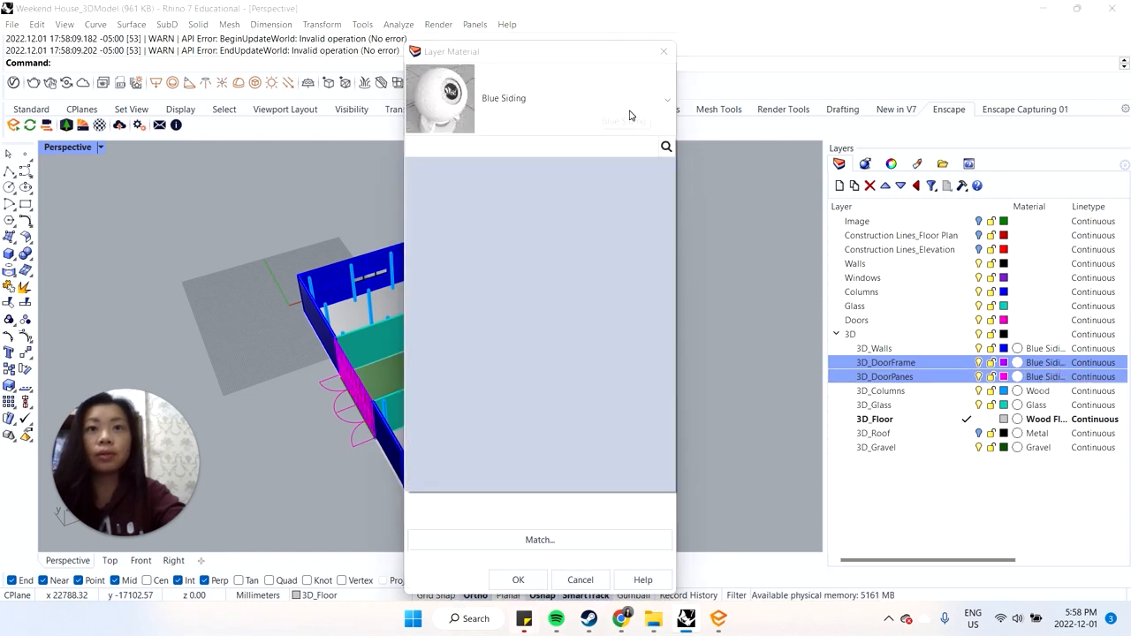
{"action": "left_click", "coordinate": [478, 328]}
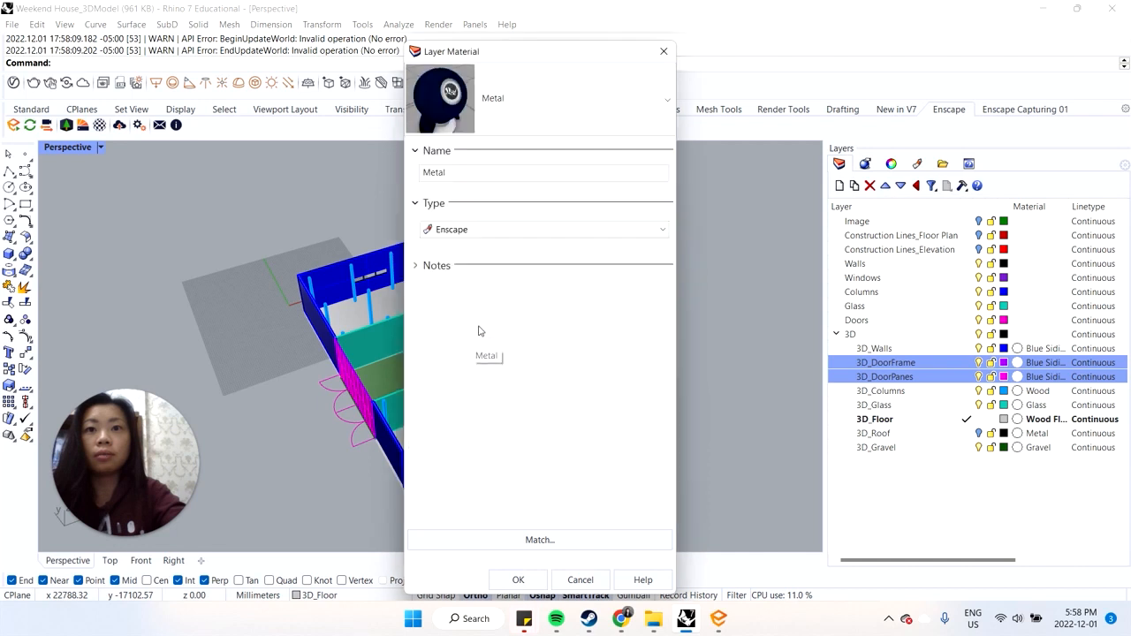
{"action": "left_click", "coordinate": [530, 580]}
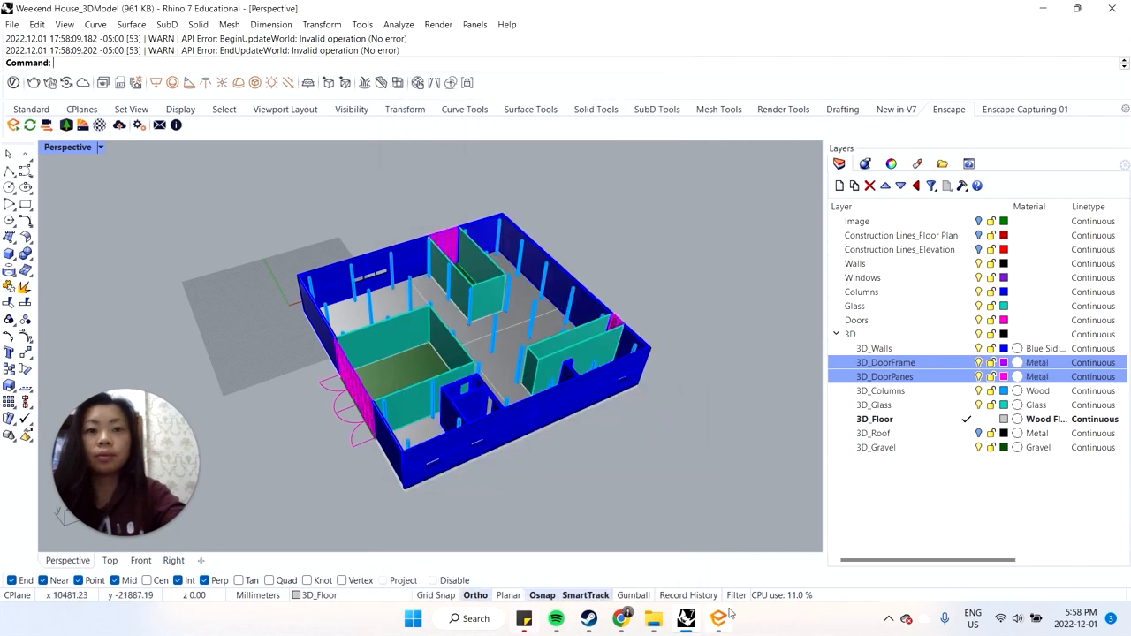
{"action": "left_click", "coordinate": [719, 617]}
{"action": "right_click_drag", "start_coordinate": [443, 393], "coordinate": [464, 335]}
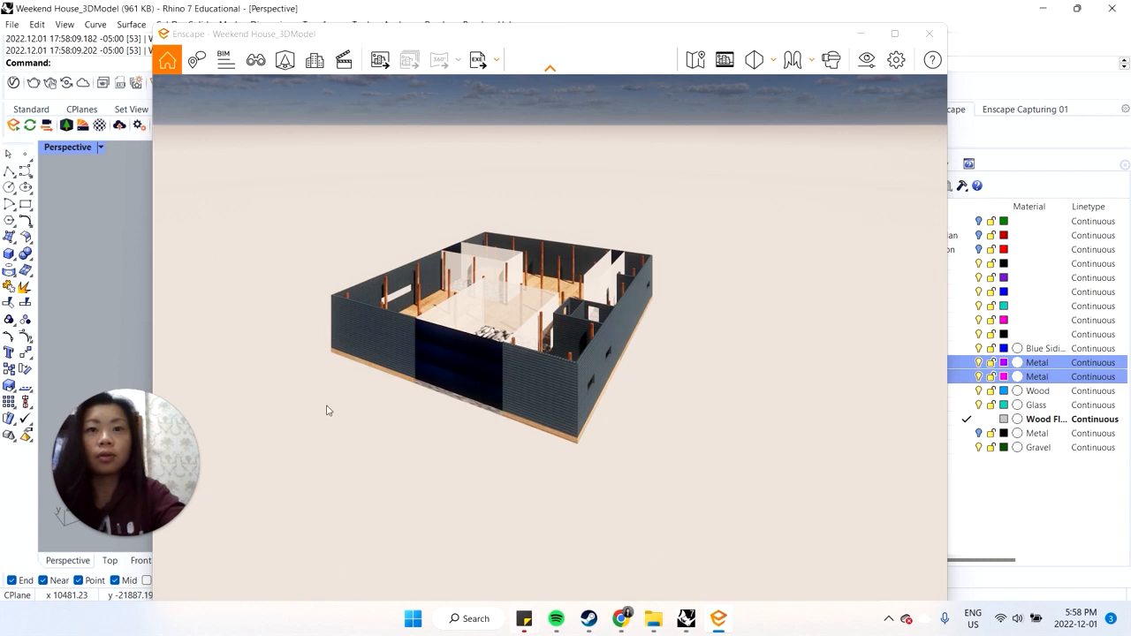
{"action": "left_click", "coordinate": [106, 332]}
Step: Change the material of the 3D_DoorPanes layer alone to Blue Siding
{"action": "left_click", "coordinate": [950, 378]}
{"action": "left_click", "coordinate": [937, 405]}
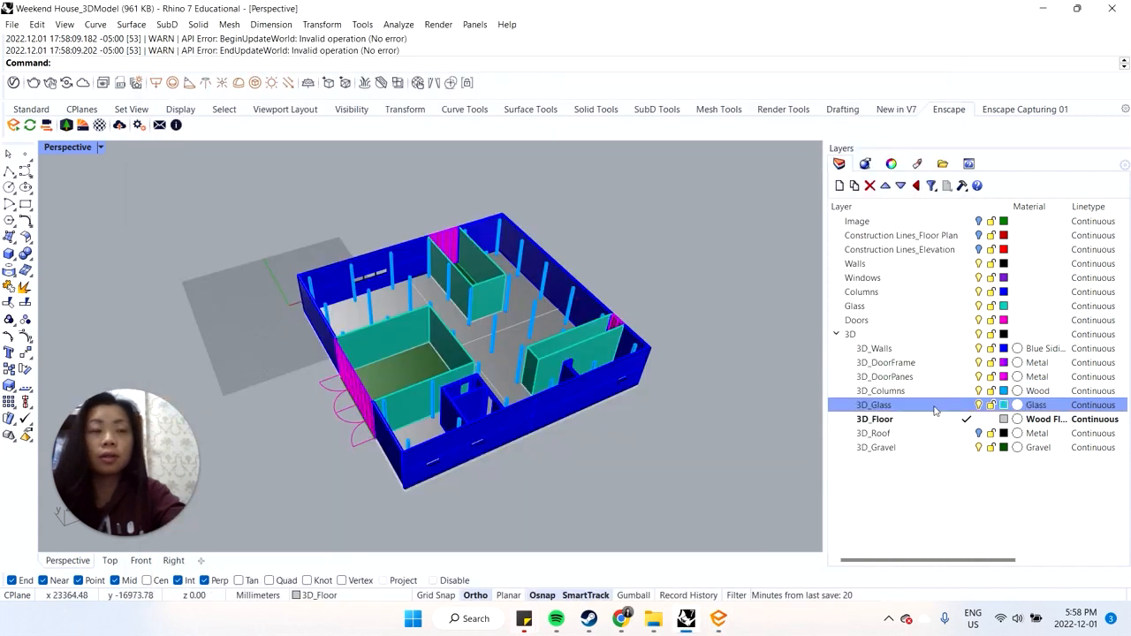
{"action": "left_click", "coordinate": [1040, 376]}
{"action": "left_click", "coordinate": [574, 106]}
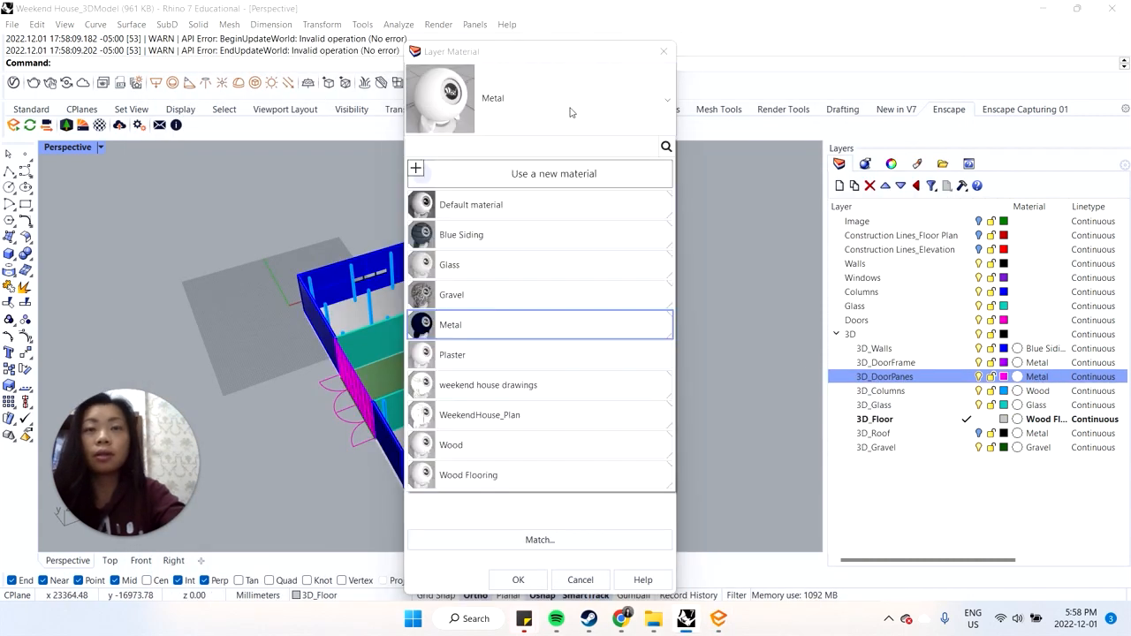
{"action": "left_click", "coordinate": [662, 108]}
{"action": "left_click", "coordinate": [664, 106]}
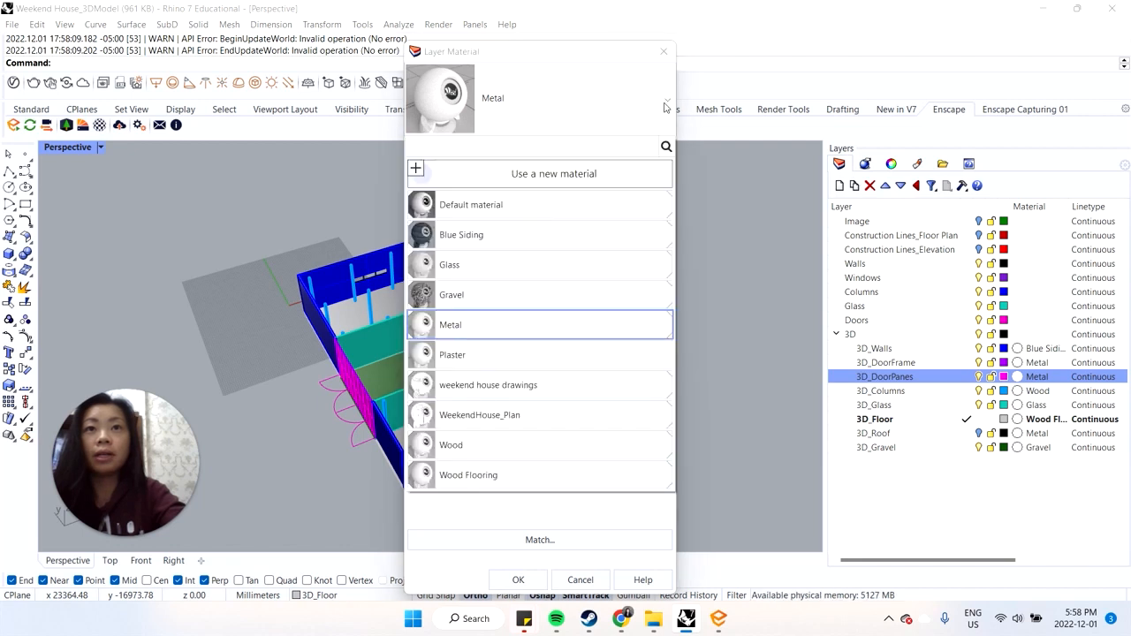
{"action": "left_click", "coordinate": [499, 241]}
{"action": "left_click", "coordinate": [518, 580]}
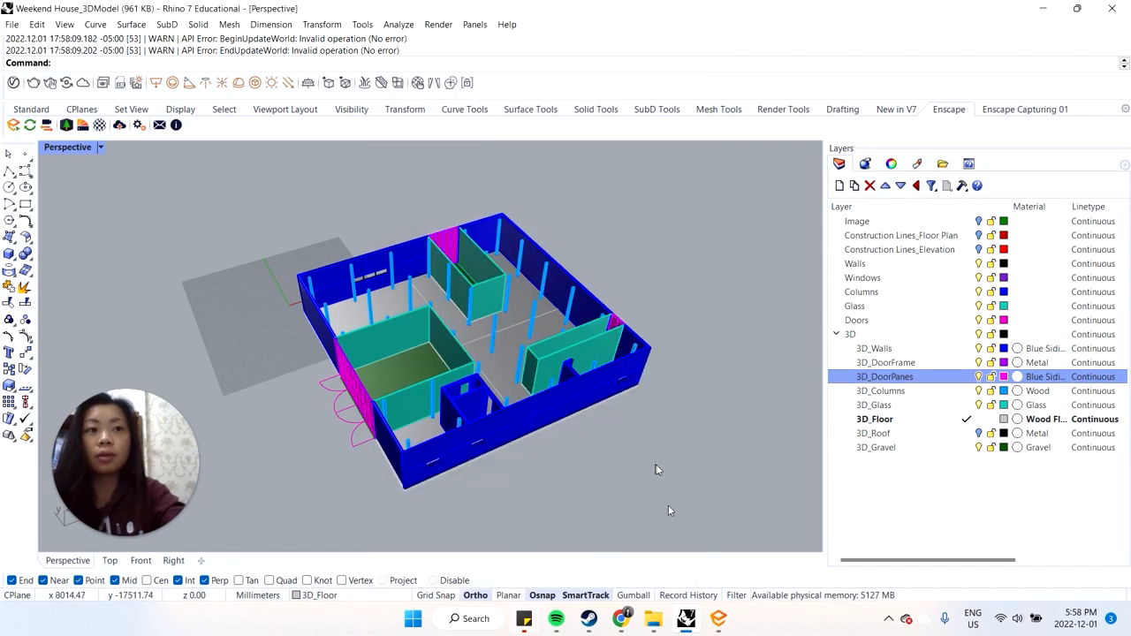
Step: Examine the door panes, frames and interior gravel from several angles in Enscape and return to the Rhino model
{"action": "left_click", "coordinate": [719, 619]}
{"action": "right_click_drag", "start_coordinate": [492, 421], "coordinate": [381, 355]}
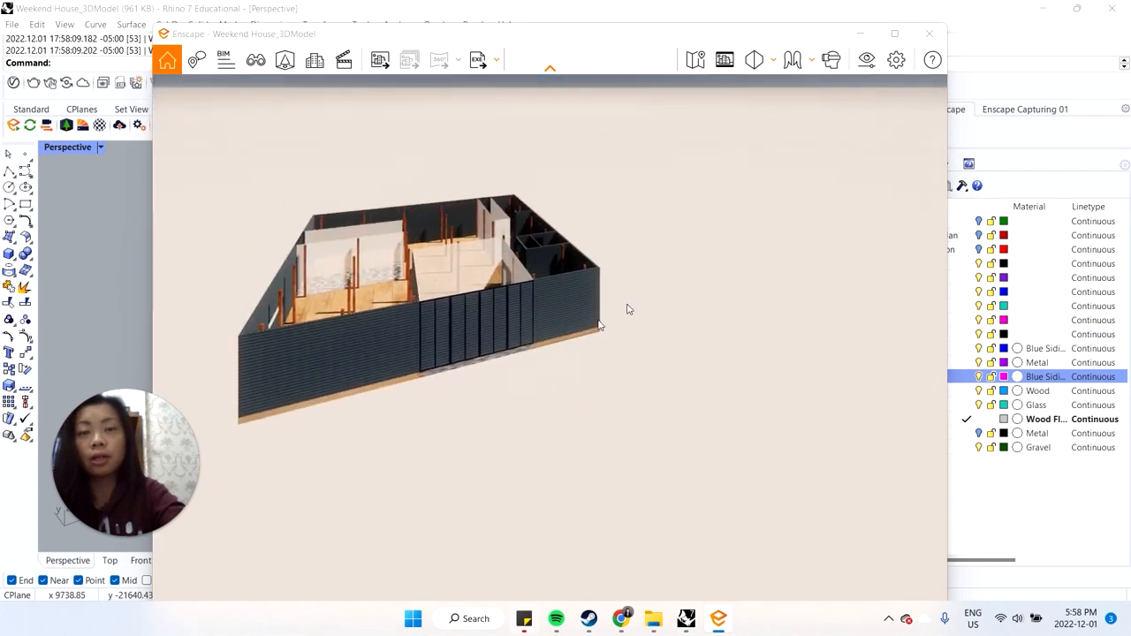
{"action": "right_click_drag", "start_coordinate": [499, 329], "coordinate": [389, 334]}
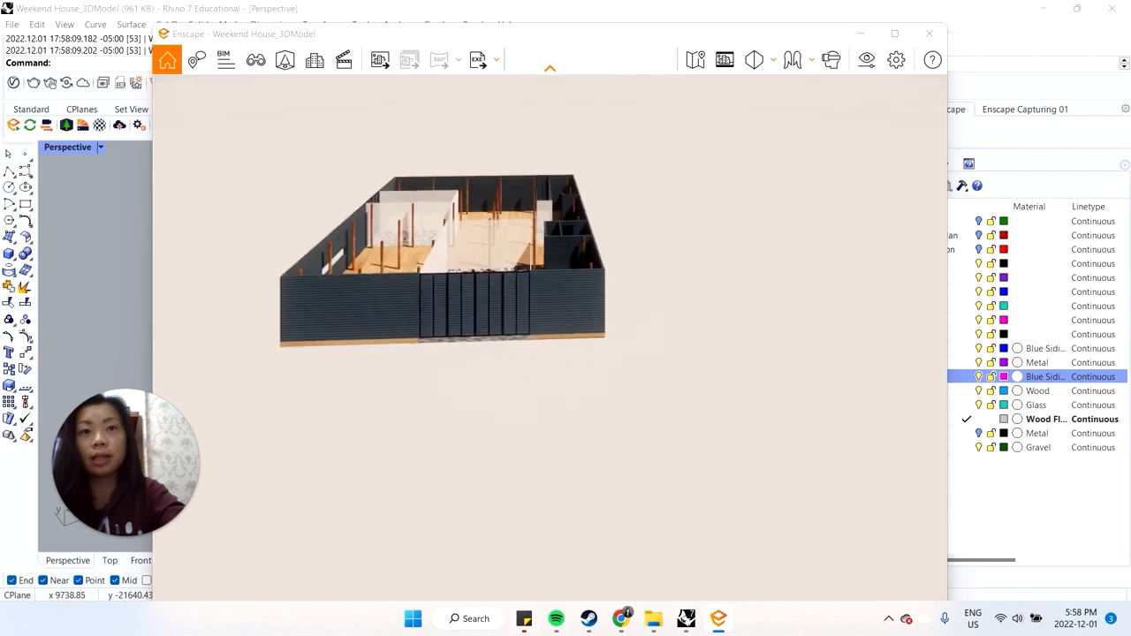
{"action": "right_click_drag", "start_coordinate": [655, 297], "coordinate": [687, 139]}
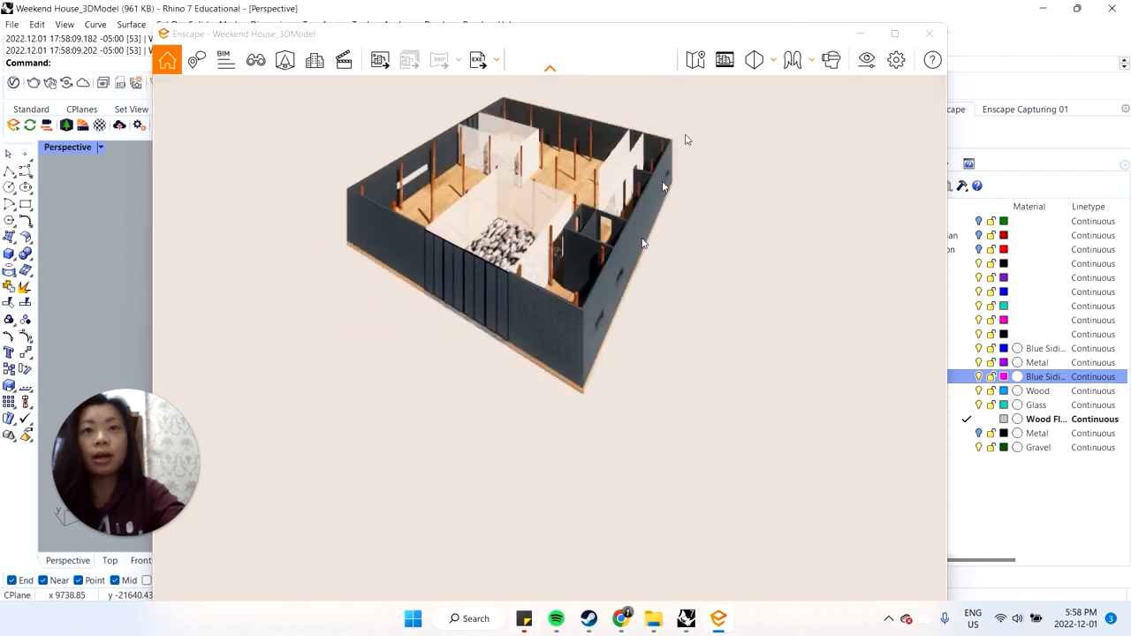
{"action": "scroll", "coordinate": [565, 235], "scroll_direction": "up", "scroll_amount": 5}
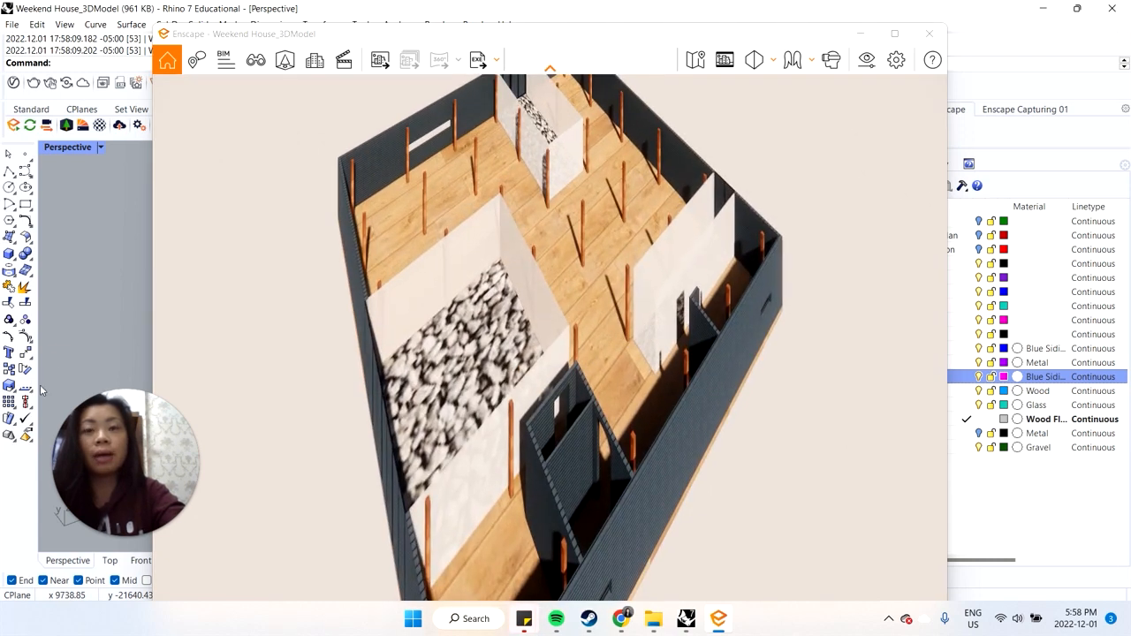
{"action": "left_click", "coordinate": [105, 303]}
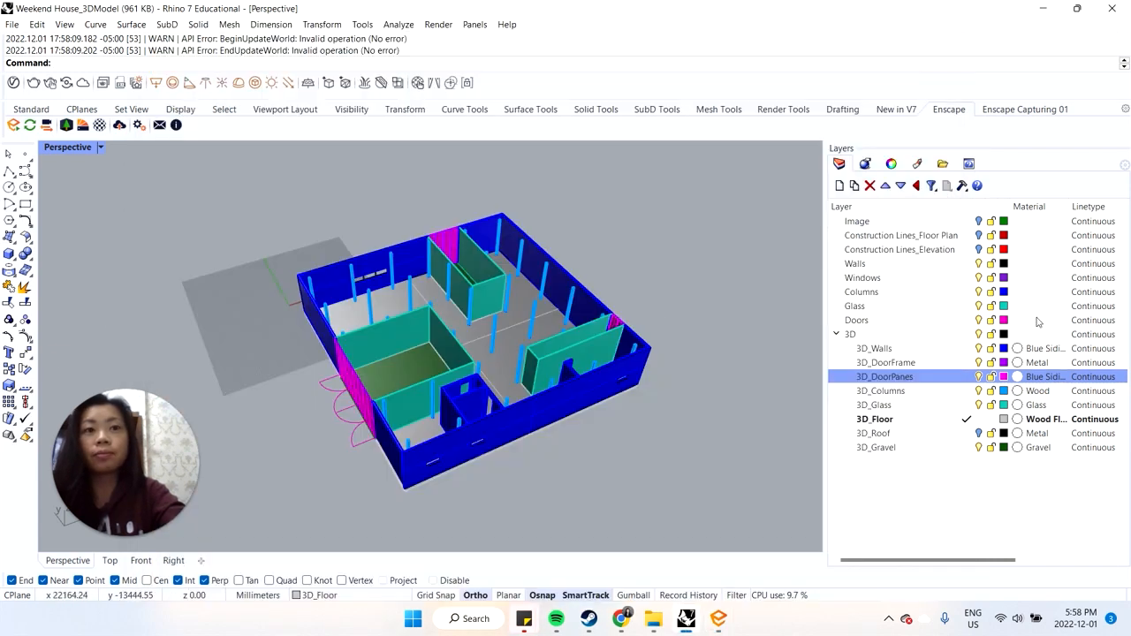
Step: Select all objects on the 3D_Gravel layer and show their texture mapping properties
{"action": "left_click", "coordinate": [928, 449]}
{"action": "right_click", "coordinate": [927, 449]}
{"action": "left_click", "coordinate": [976, 357]}
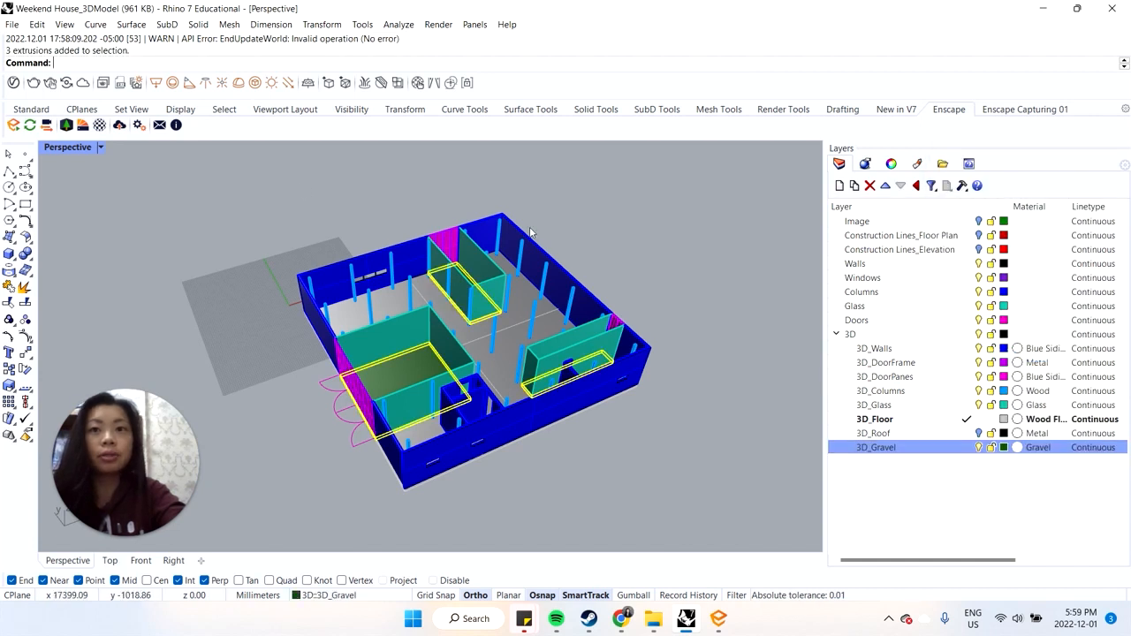
{"action": "left_click", "coordinate": [891, 163]}
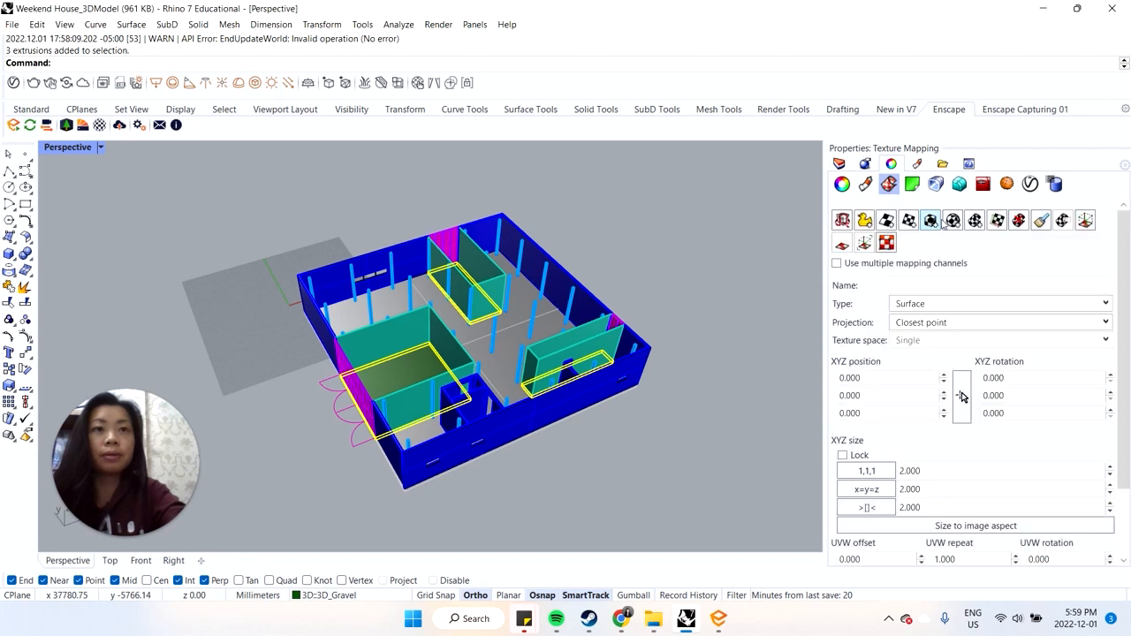
Step: Apply a capped box mapping to the selected gravel, spanning the house's outer corners at 13000 by 13000 by 2599.715
{"action": "left_click", "coordinate": [931, 220]}
{"action": "left_click", "coordinate": [305, 309]}
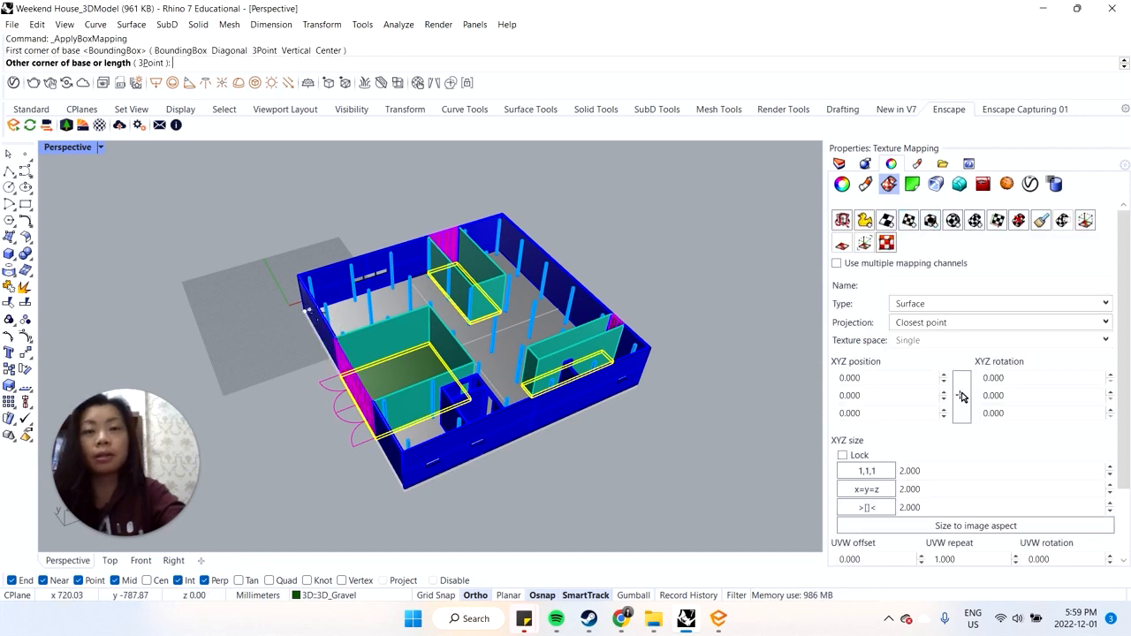
{"action": "left_click", "coordinate": [637, 381]}
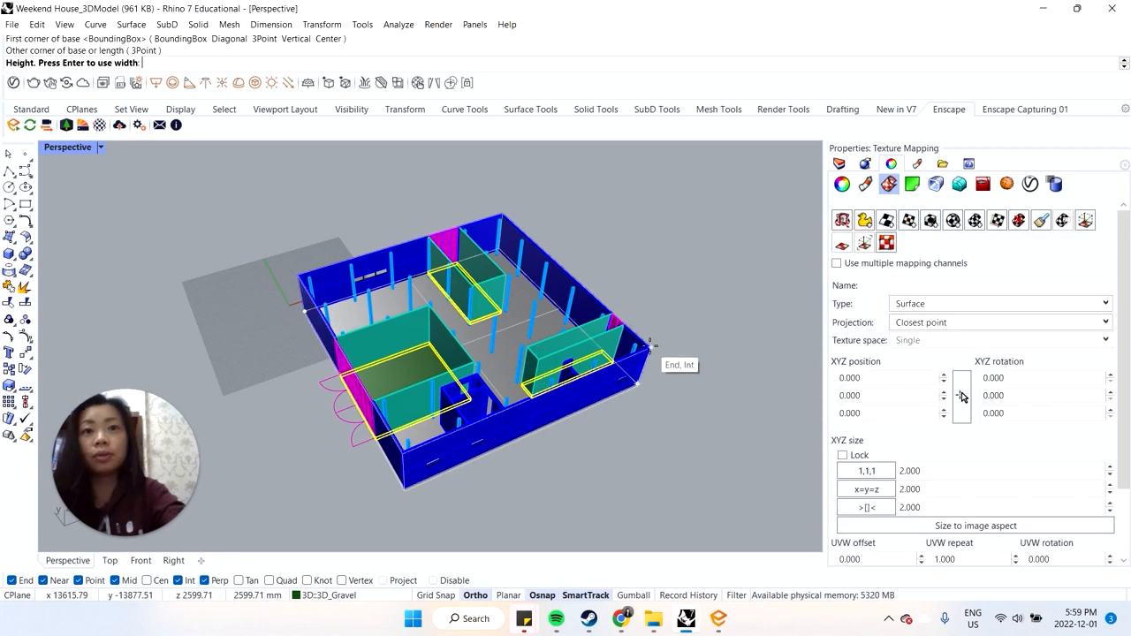
{"action": "key", "text": "Return"}
{"action": "scroll", "coordinate": [963, 398], "scroll_direction": "down", "scroll_amount": 2}
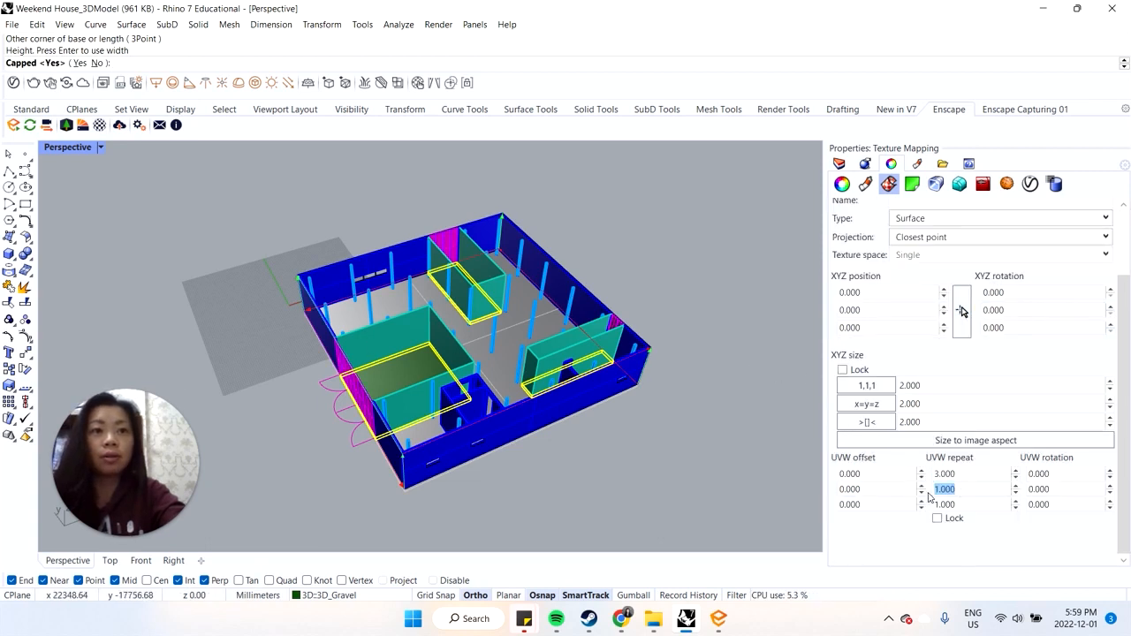
{"action": "left_click", "coordinate": [728, 622]}
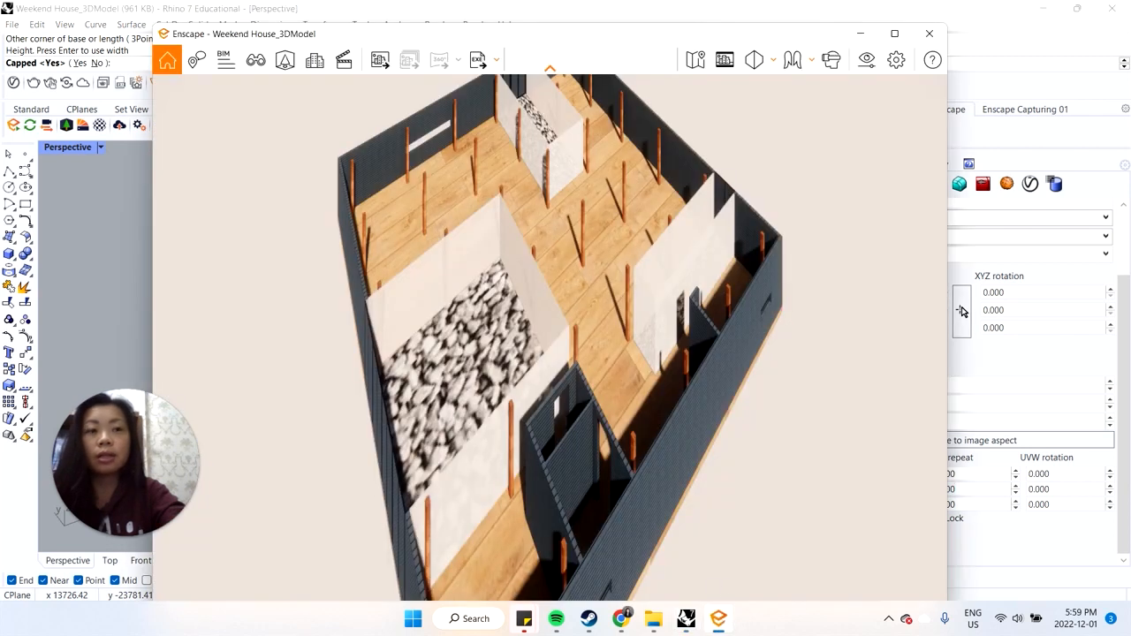
{"action": "left_click", "coordinate": [722, 622]}
{"action": "left_click", "coordinate": [81, 64]}
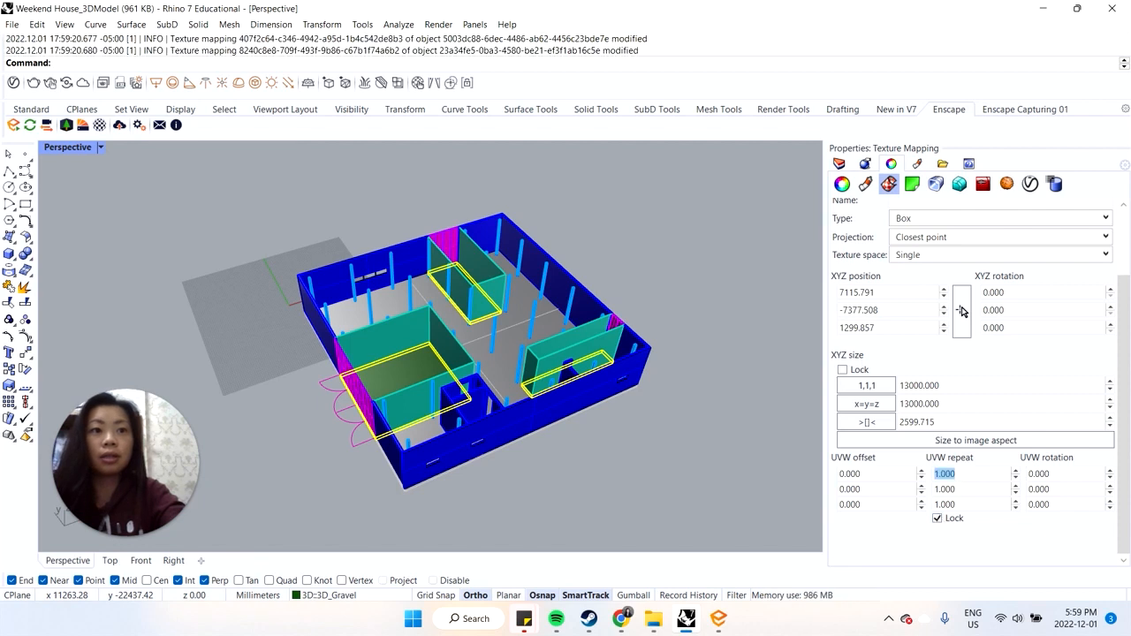
Step: Set all three UVW repeat values of the gravel's mapping to 4, checking the stone scale in Enscape before and after
{"action": "left_click", "coordinate": [721, 622]}
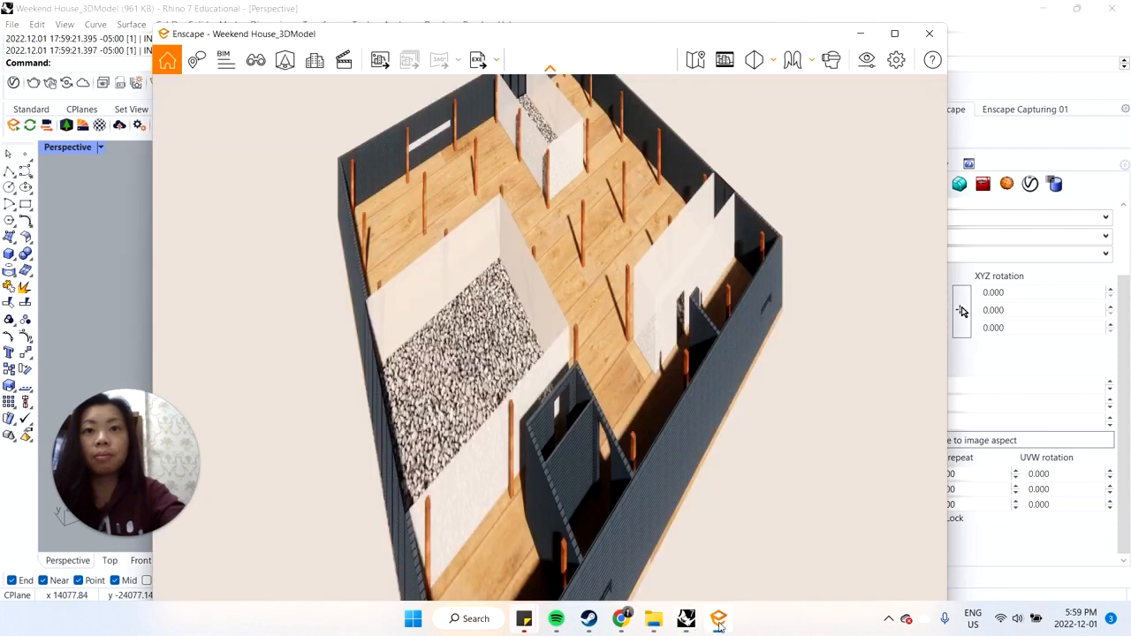
{"action": "right_click_drag", "start_coordinate": [563, 464], "coordinate": [637, 373]}
{"action": "left_click", "coordinate": [957, 488]}
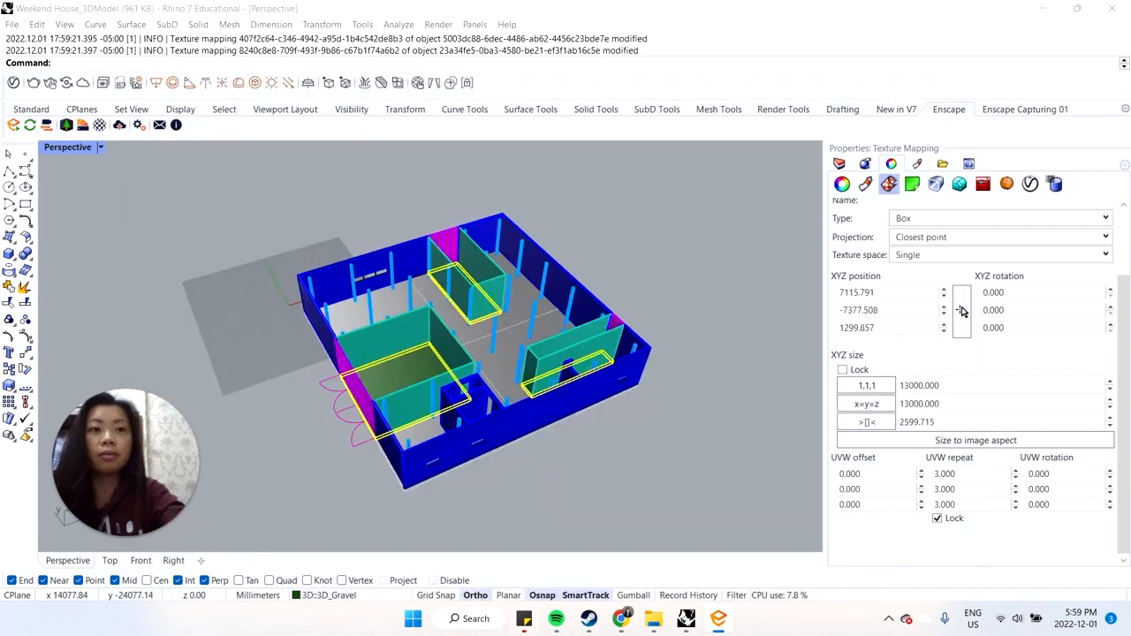
{"action": "left_click_drag", "start_coordinate": [956, 475], "coordinate": [934, 482]}
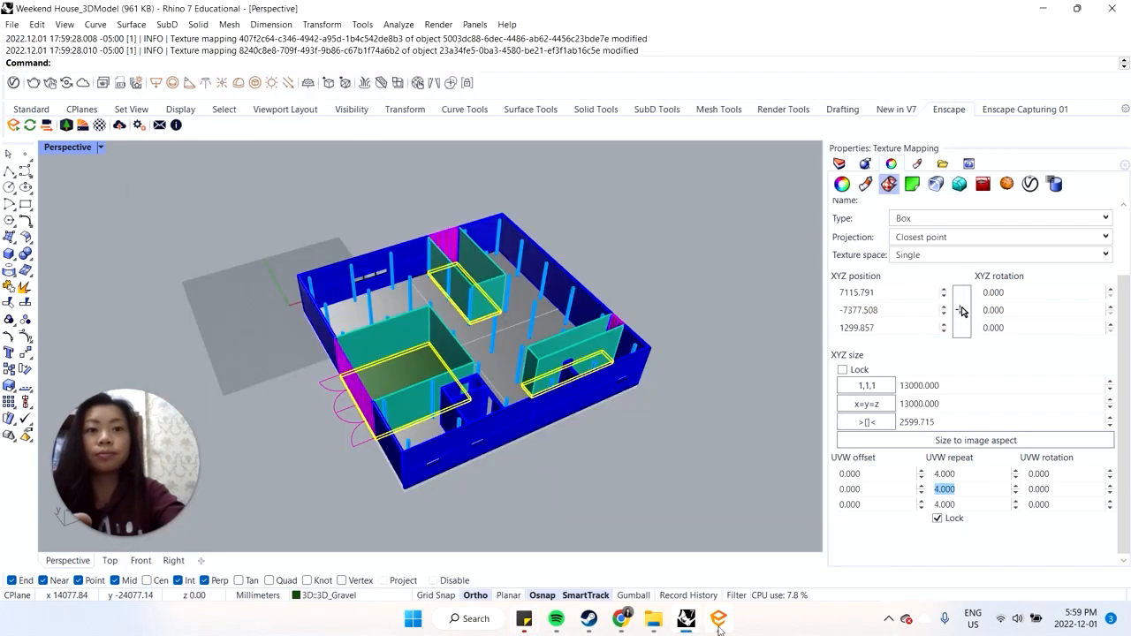
{"action": "left_click", "coordinate": [720, 628]}
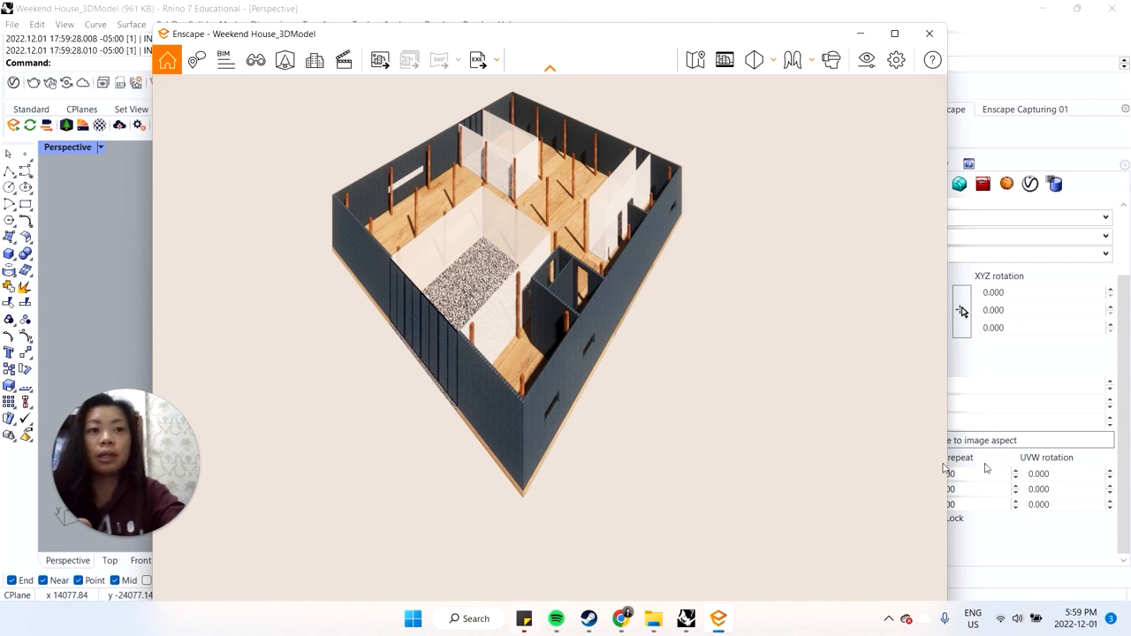
{"action": "left_click", "coordinate": [92, 292]}
Step: Select the wood floor and apply a capped box mapping across the house's outer corners at 13000 by 13000 by 2599.715
{"action": "left_click", "coordinate": [459, 314]}
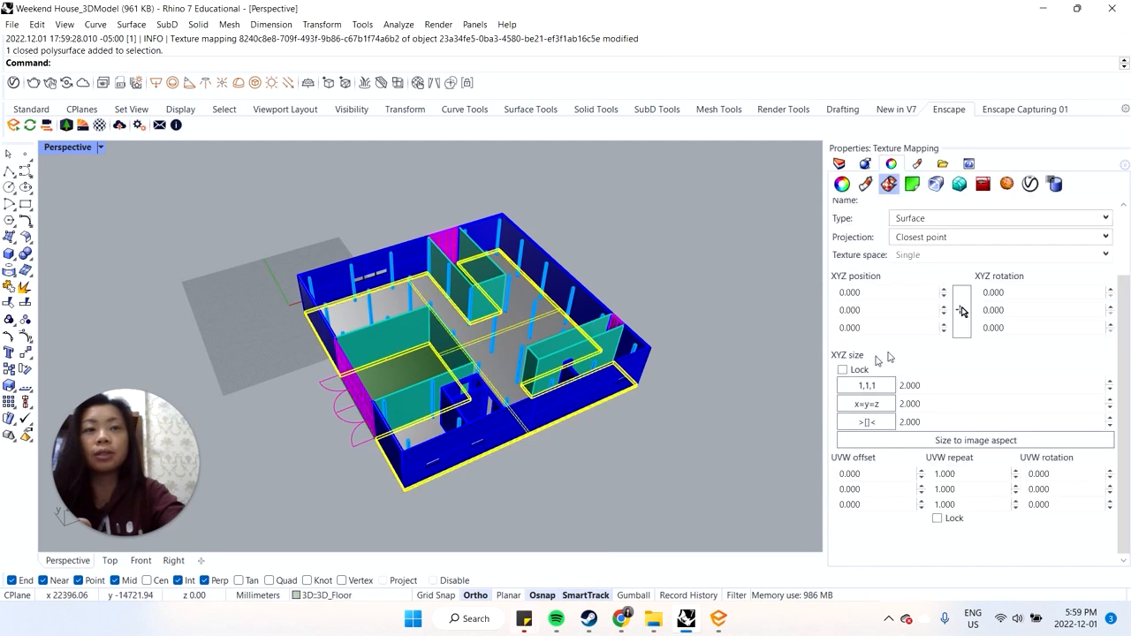
{"action": "scroll", "coordinate": [936, 231], "scroll_direction": "up", "scroll_amount": 2}
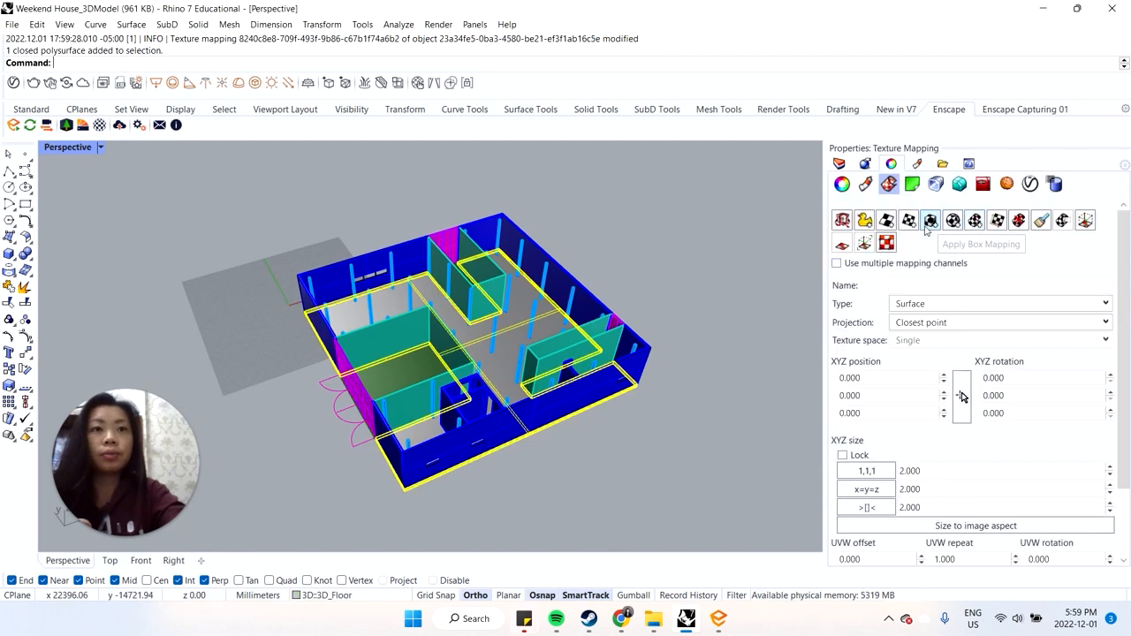
{"action": "left_click", "coordinate": [973, 220]}
{"action": "left_click", "coordinate": [297, 310]}
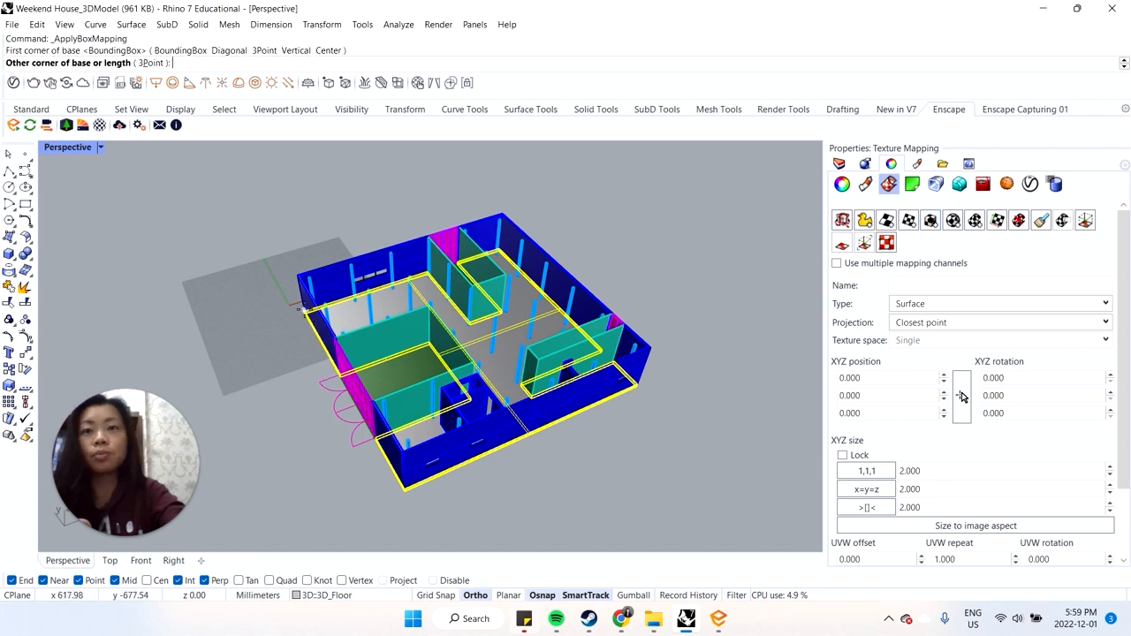
{"action": "left_click", "coordinate": [653, 398]}
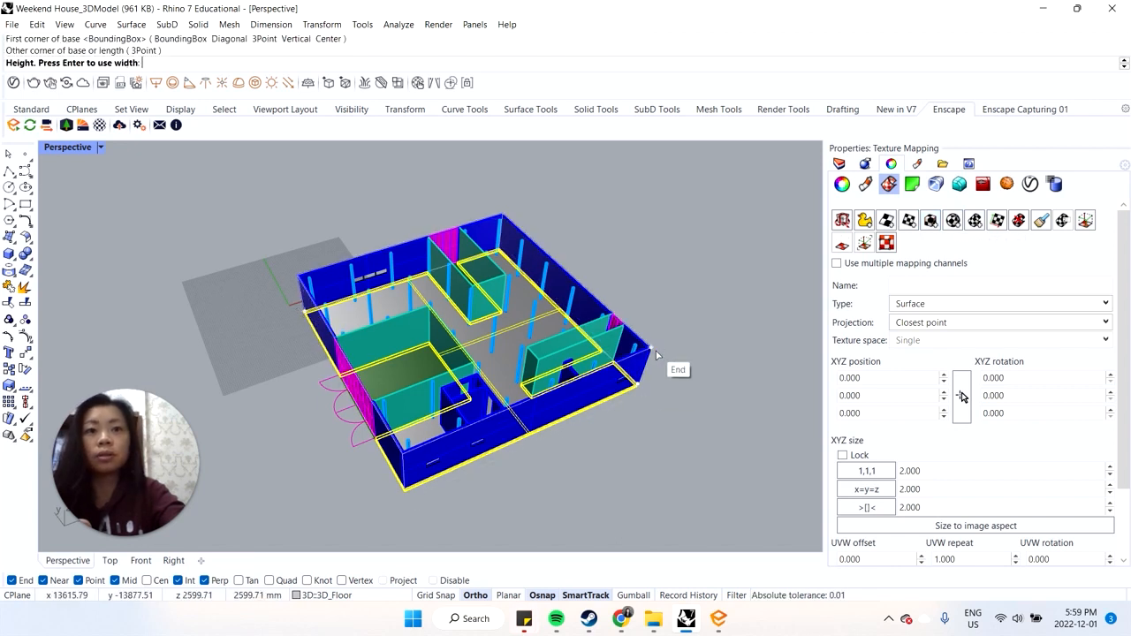
{"action": "left_click", "coordinate": [667, 364]}
{"action": "scroll", "coordinate": [952, 439], "scroll_direction": "down", "scroll_amount": 3}
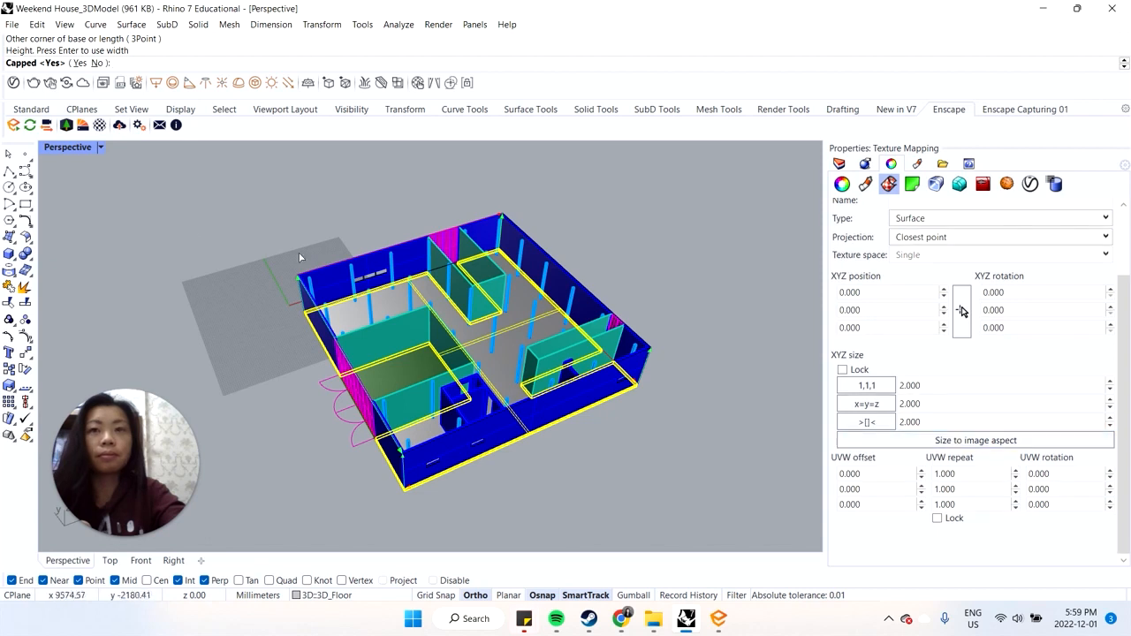
{"action": "left_click", "coordinate": [79, 63]}
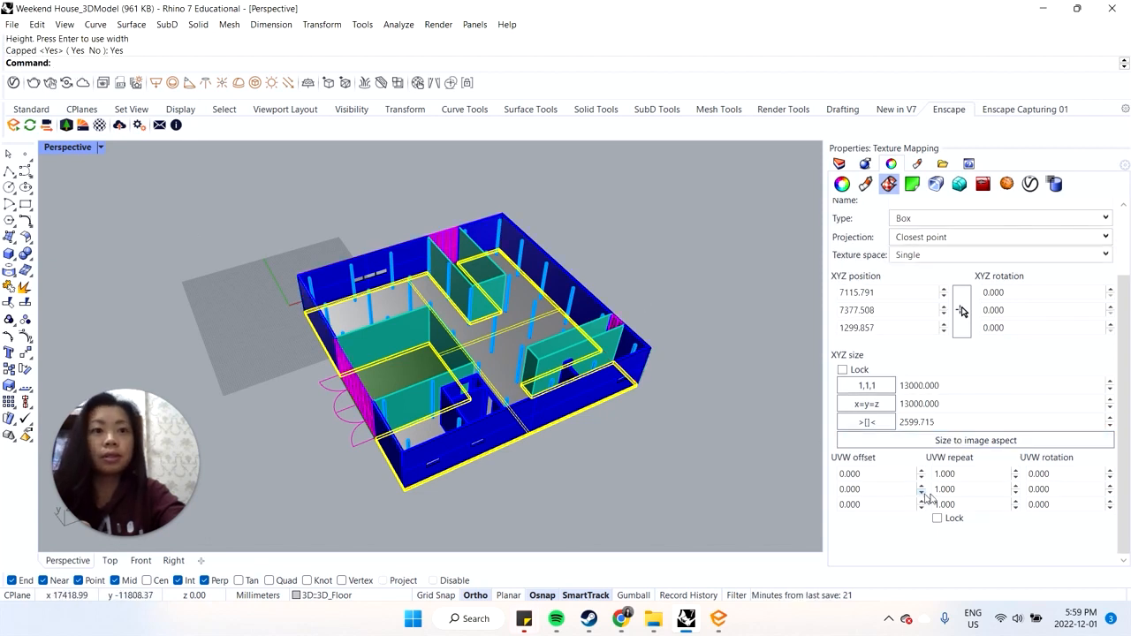
Step: Set all three UVW repeat values of the floor's box mapping to 3 and lock them together
{"action": "left_click", "coordinate": [721, 624]}
{"action": "left_click", "coordinate": [720, 622]}
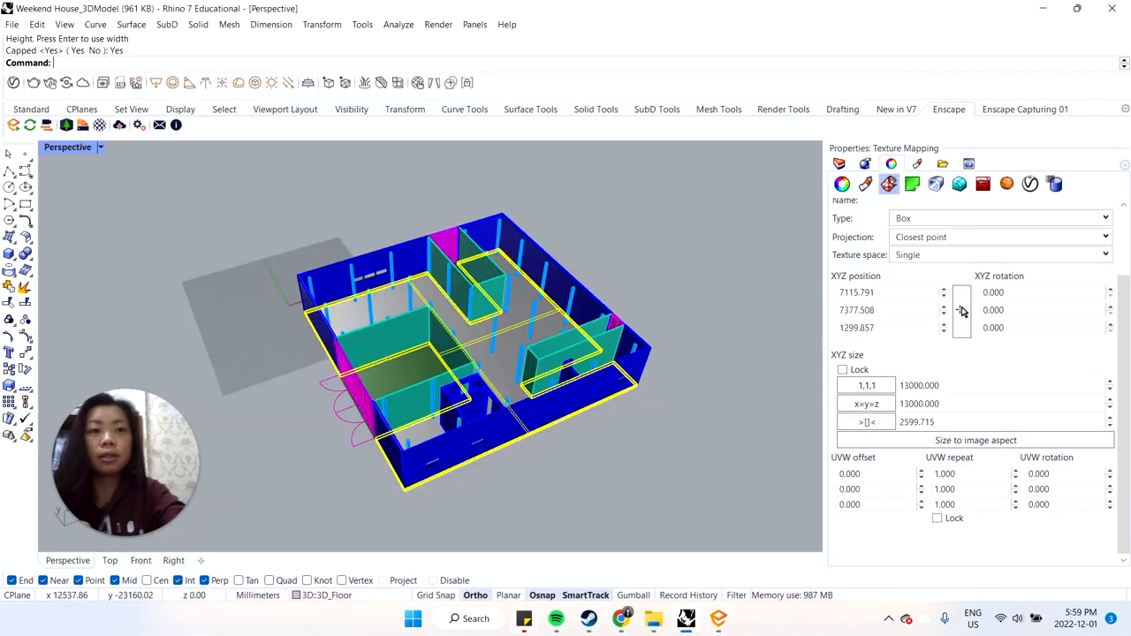
{"action": "type", "text": "3"}
{"action": "left_click", "coordinate": [936, 520]}
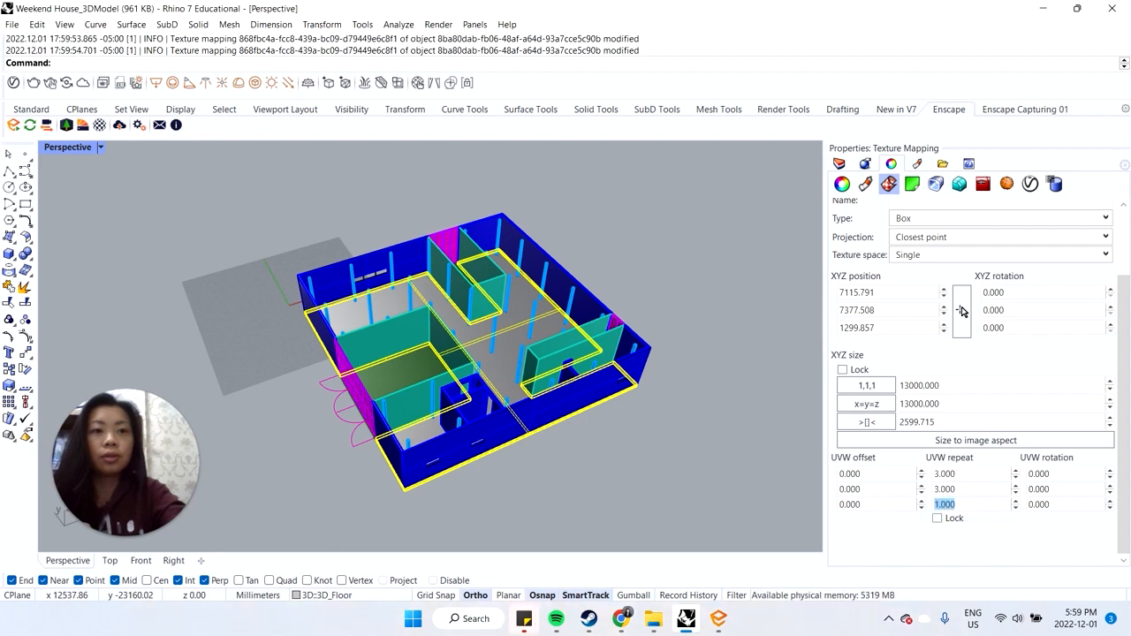
{"action": "left_click", "coordinate": [937, 518]}
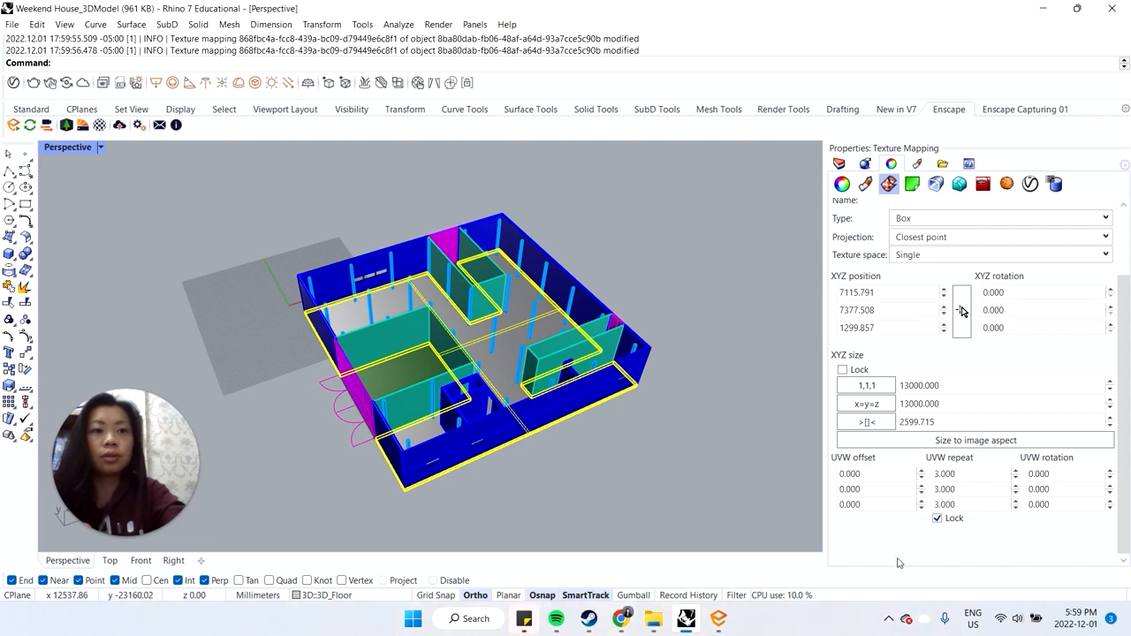
Step: Examine the wood floor and gravel textures of the house in the Enscape render
{"action": "left_click", "coordinate": [723, 622]}
{"action": "scroll", "coordinate": [505, 386], "scroll_direction": "up", "scroll_amount": 5}
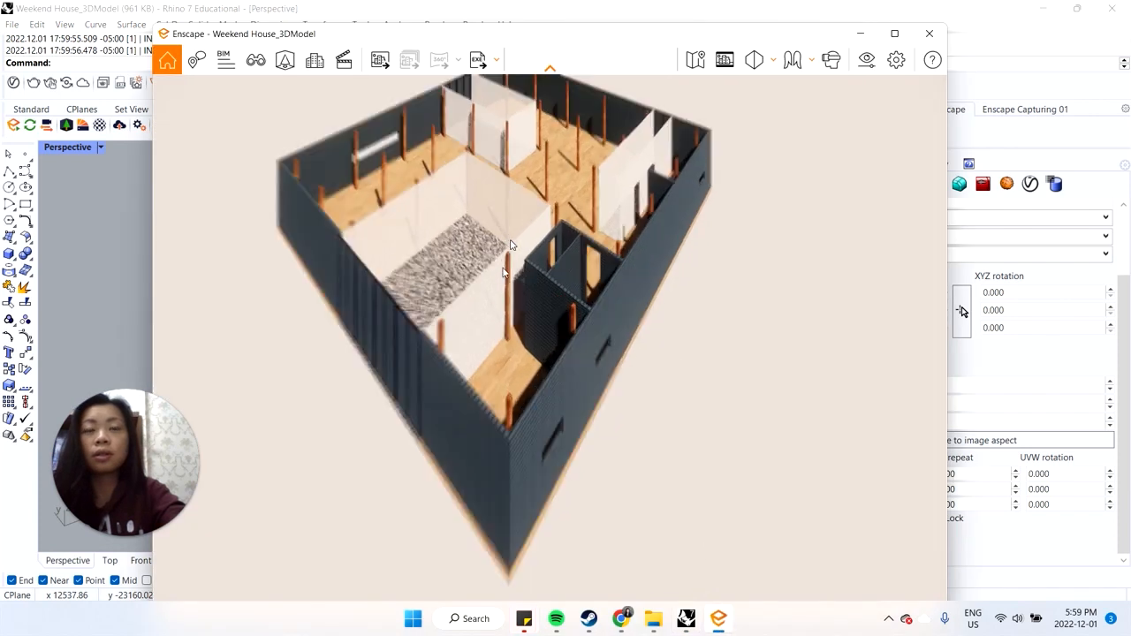
{"action": "scroll", "coordinate": [506, 389], "scroll_direction": "down", "scroll_amount": 3}
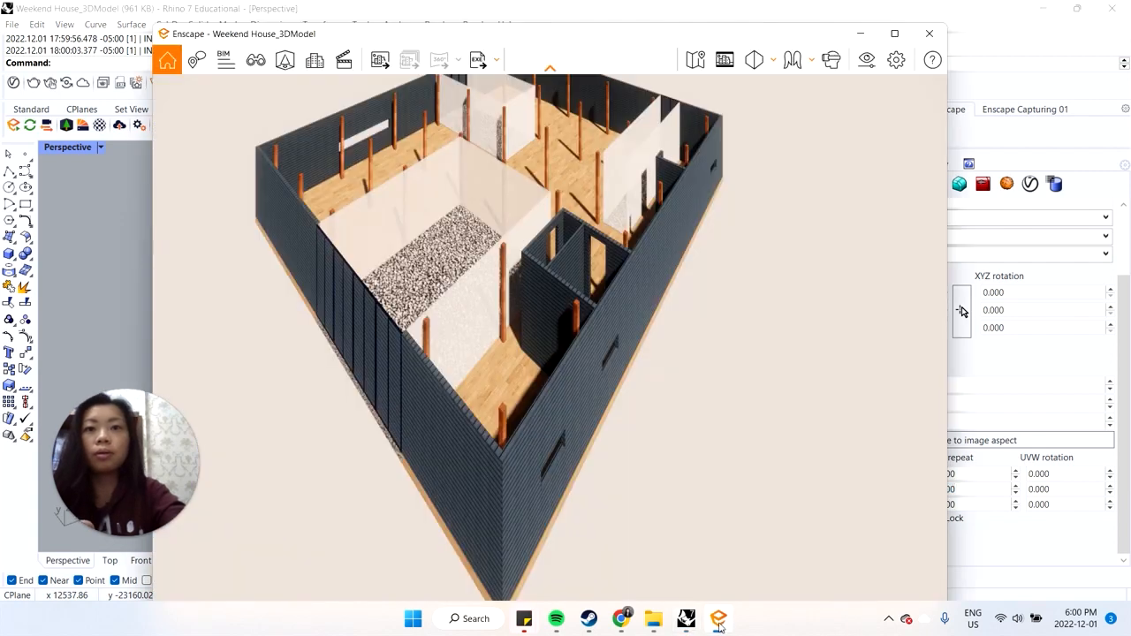
{"action": "scroll", "coordinate": [498, 351], "scroll_direction": "up", "scroll_amount": 2}
{"action": "right_click_drag", "start_coordinate": [500, 350], "coordinate": [547, 175]}
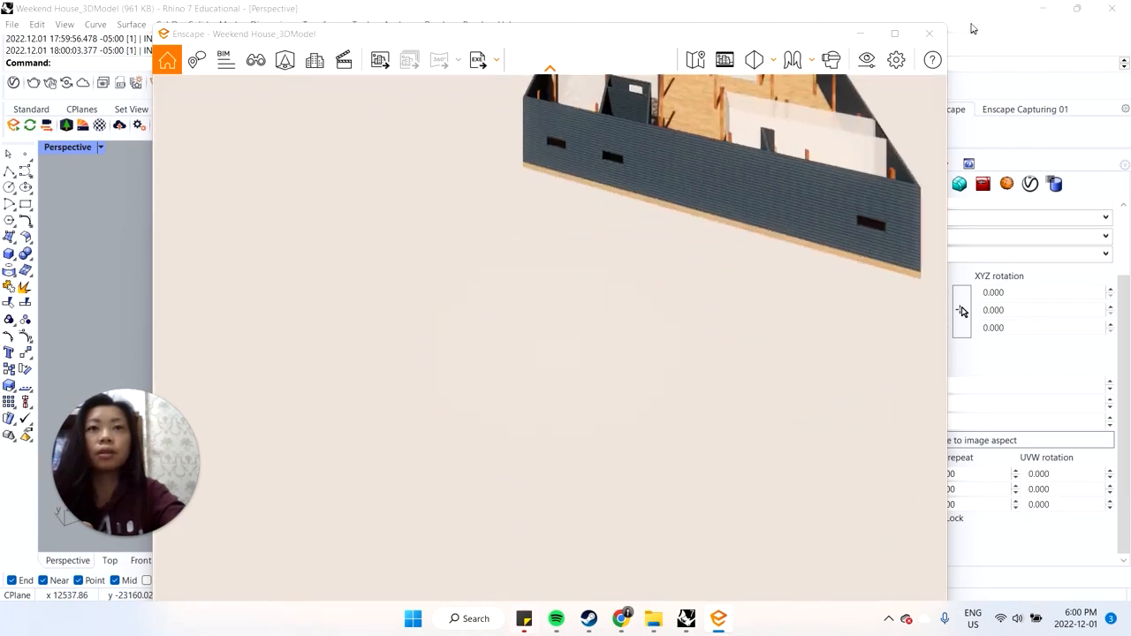
{"action": "left_click", "coordinate": [861, 35]}
{"action": "left_click", "coordinate": [650, 212]}
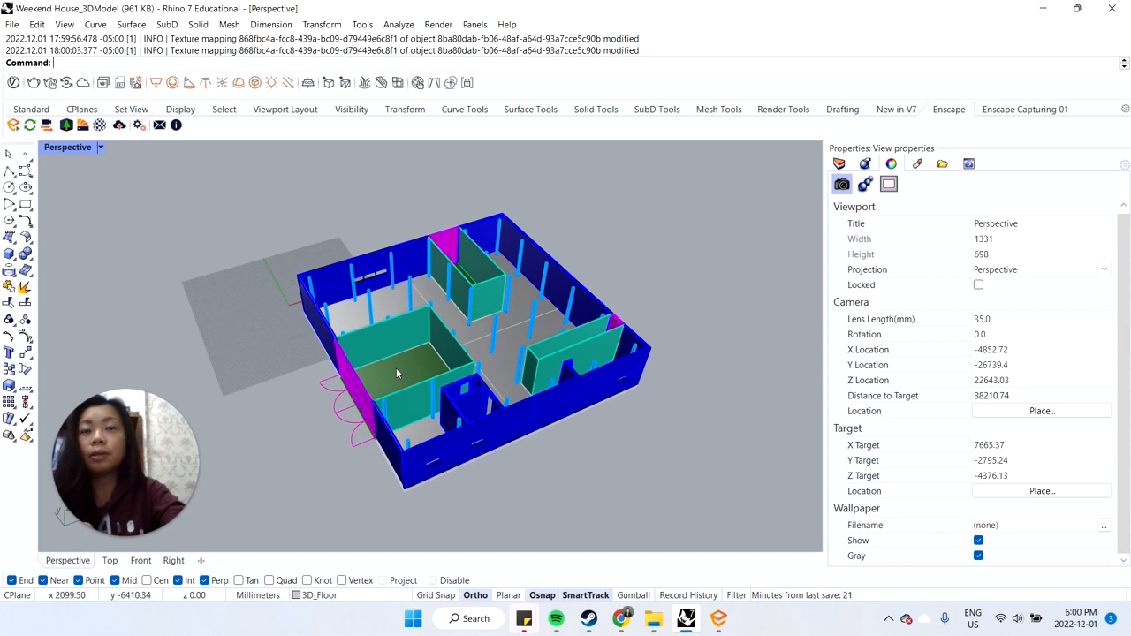
Step: Place the perspective camera inside the house at eye level among the columns and turn on the 3D_Roof layer
{"action": "right_click_drag", "start_coordinate": [396, 367], "coordinate": [590, 386]}
{"action": "scroll", "coordinate": [443, 241], "scroll_direction": "up", "scroll_amount": 10}
{"action": "right_click_drag", "start_coordinate": [443, 256], "coordinate": [362, 432], "text": "shift"}
{"action": "right_click_drag", "start_coordinate": [389, 403], "coordinate": [358, 464]}
{"action": "scroll", "coordinate": [291, 335], "scroll_direction": "up", "scroll_amount": 4}
{"action": "right_click_drag", "start_coordinate": [362, 441], "coordinate": [392, 362]}
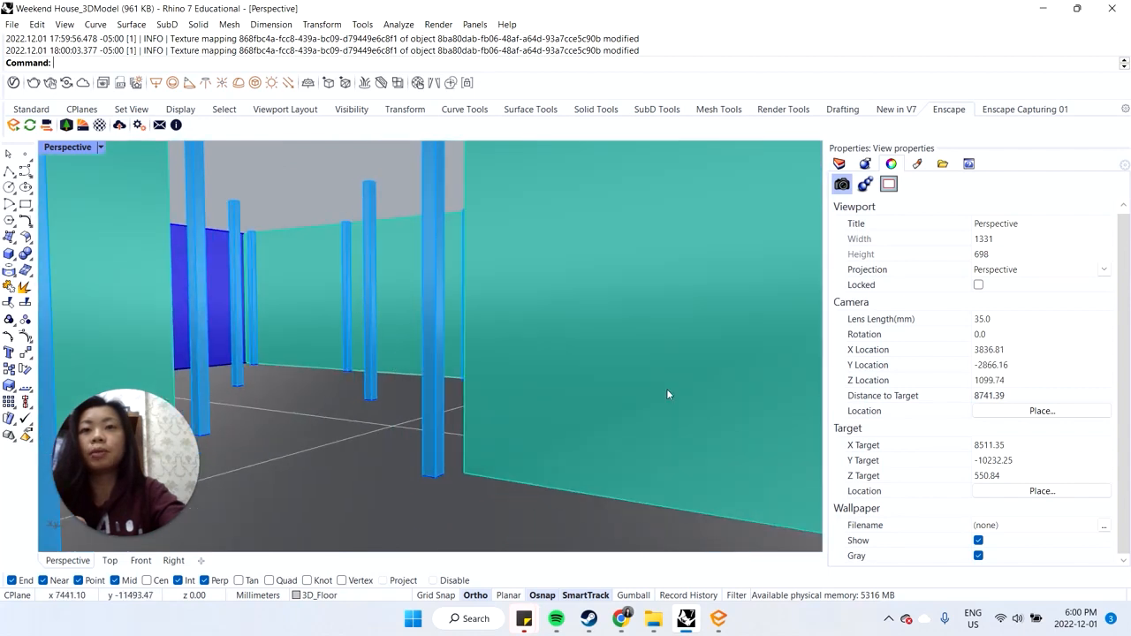
{"action": "left_click", "coordinate": [838, 163]}
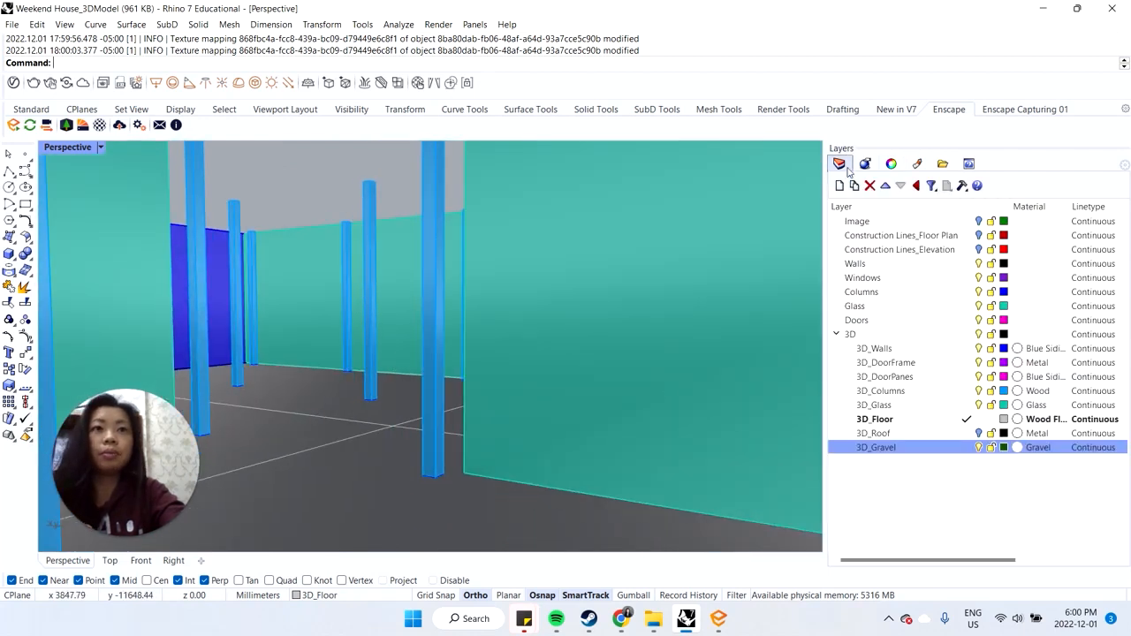
{"action": "left_click", "coordinate": [995, 433]}
Step: Frame the interior between the glass walls and columns and save it as the named view Perspective 1
{"action": "right_click_drag", "start_coordinate": [459, 397], "coordinate": [553, 411]}
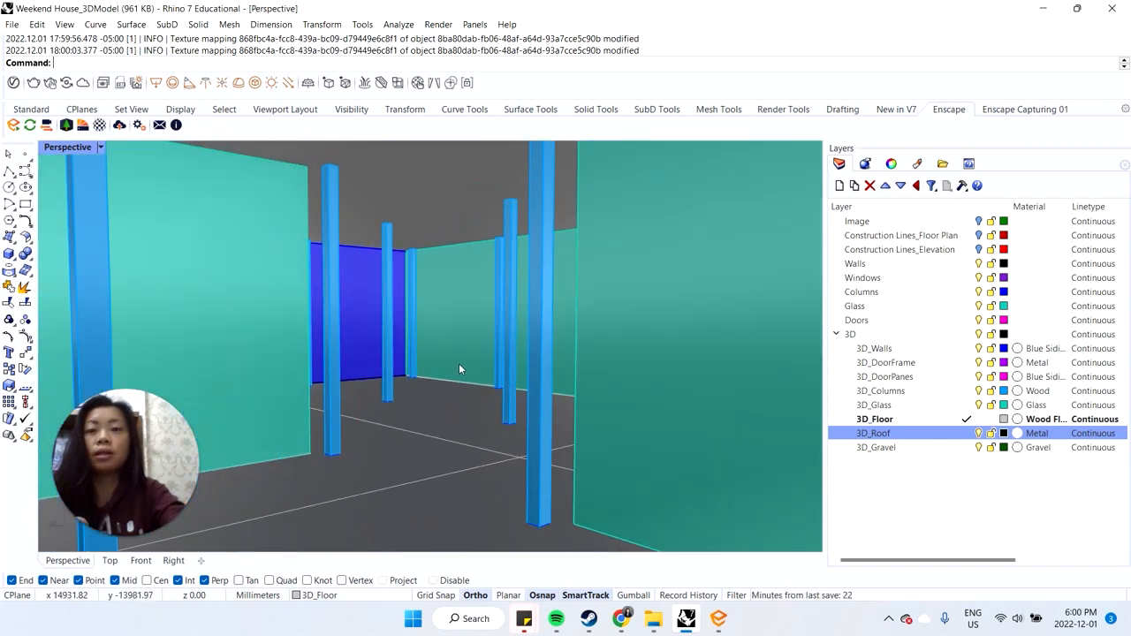
{"action": "scroll", "coordinate": [458, 363], "scroll_direction": "down", "scroll_amount": 2}
{"action": "right_click_drag", "start_coordinate": [460, 364], "coordinate": [496, 365], "text": "shift"}
{"action": "left_click", "coordinate": [80, 148]}
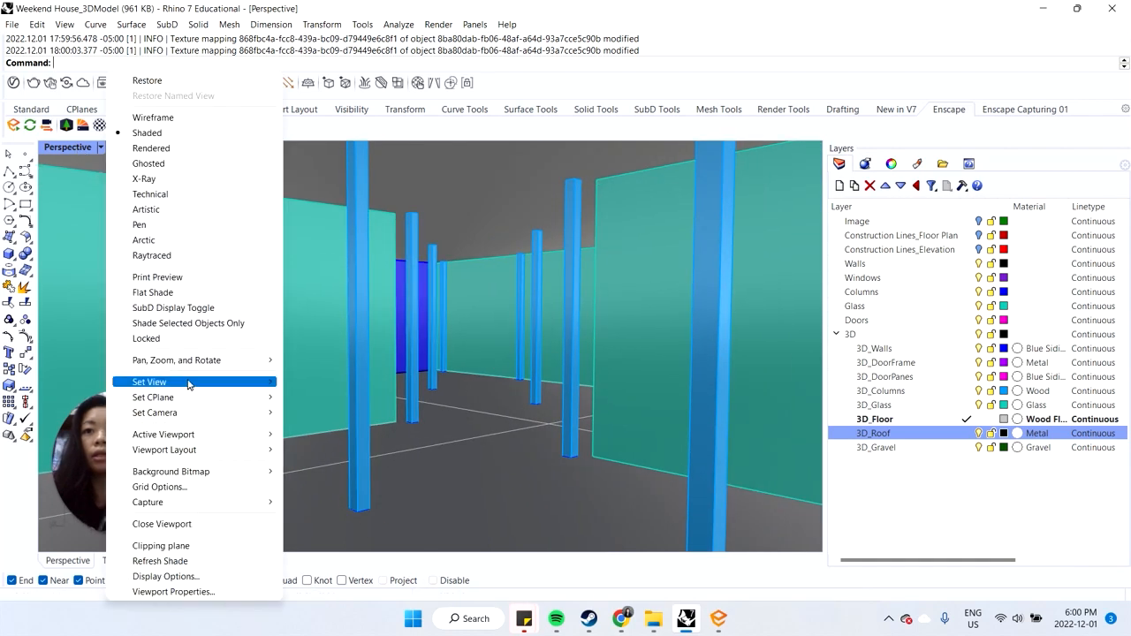
{"action": "mouse_move", "coordinate": [190, 384]}
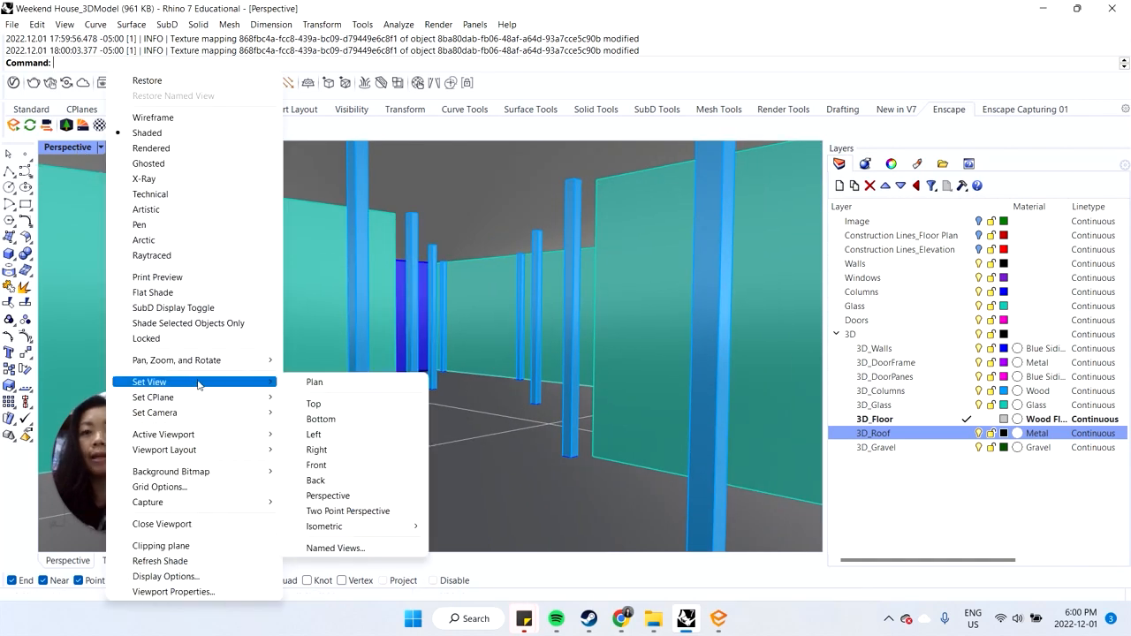
{"action": "left_click", "coordinate": [380, 548]}
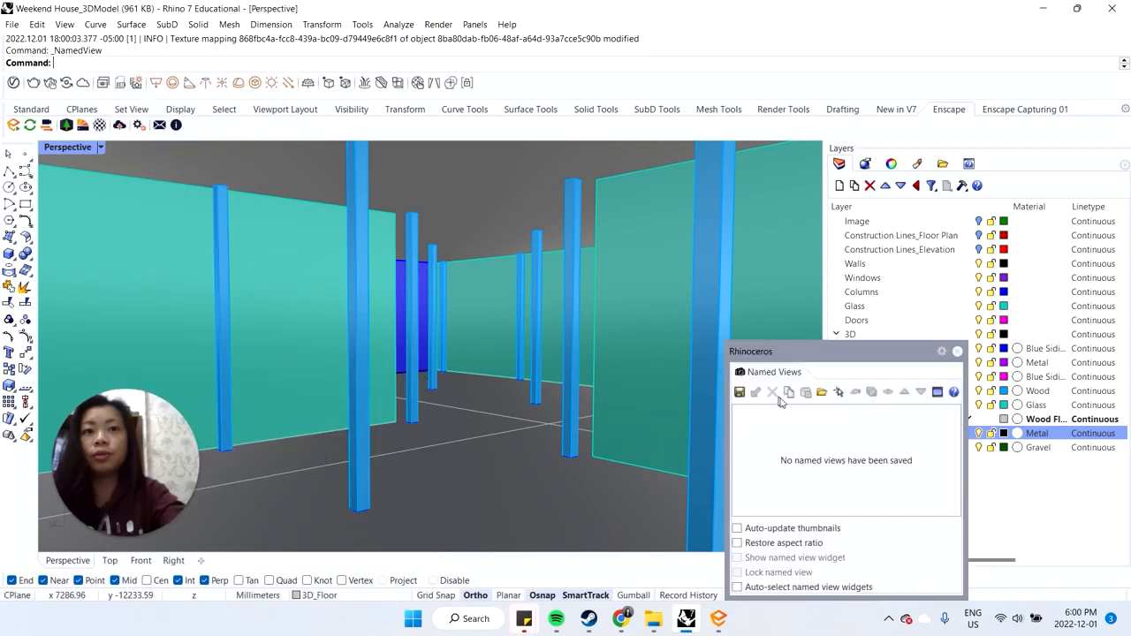
{"action": "left_click", "coordinate": [739, 393]}
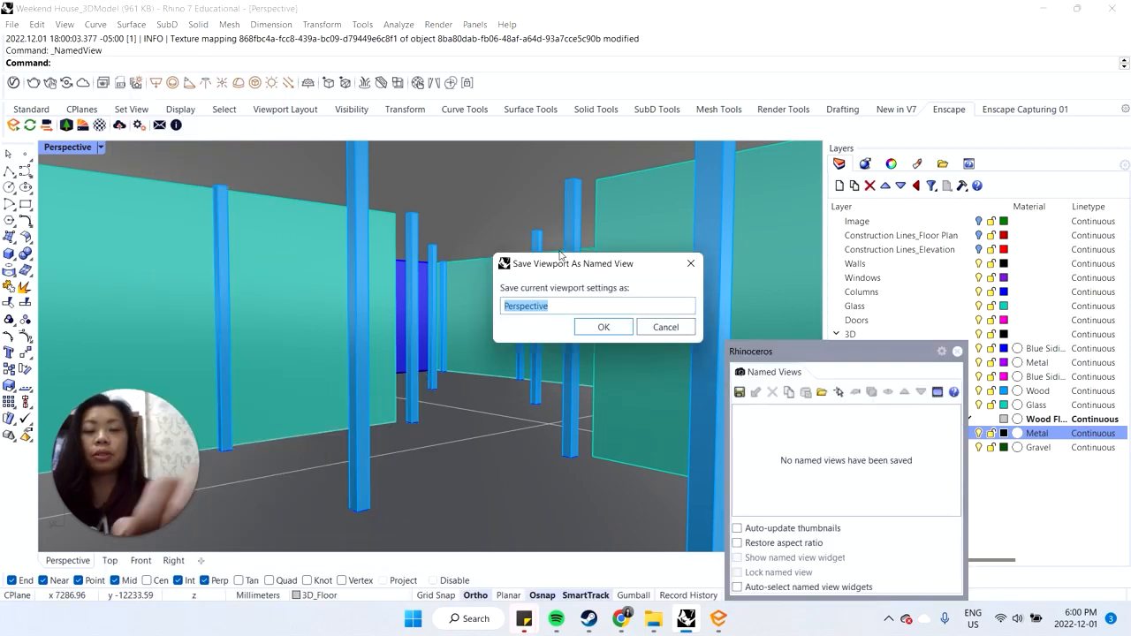
{"action": "key", "text": "End"}
{"action": "type", "text": "1"}
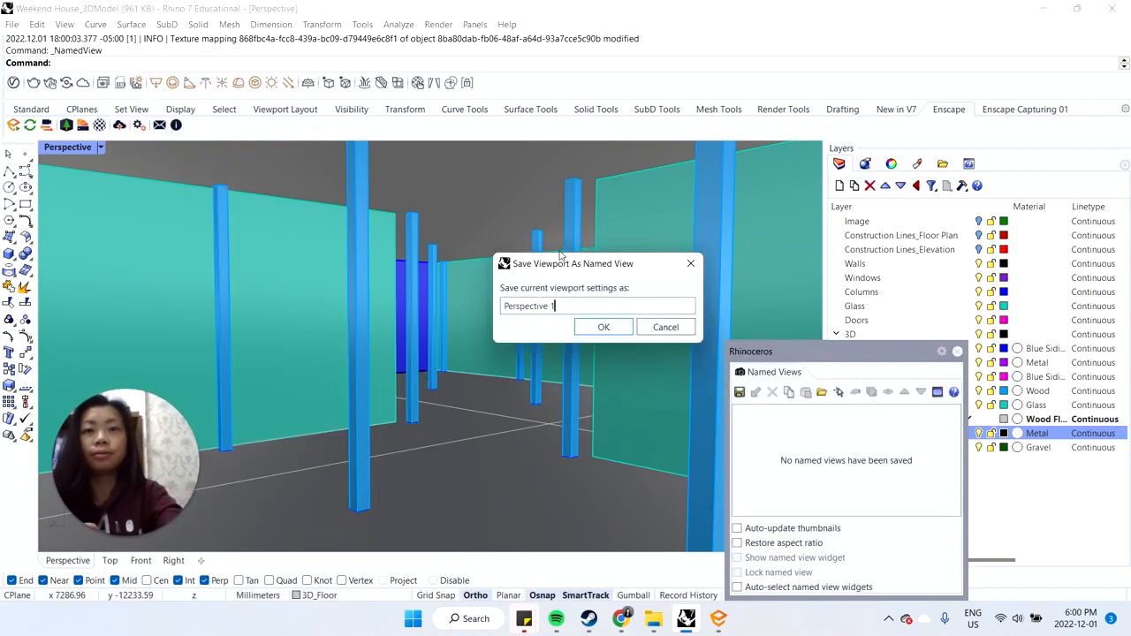
{"action": "left_click", "coordinate": [604, 327]}
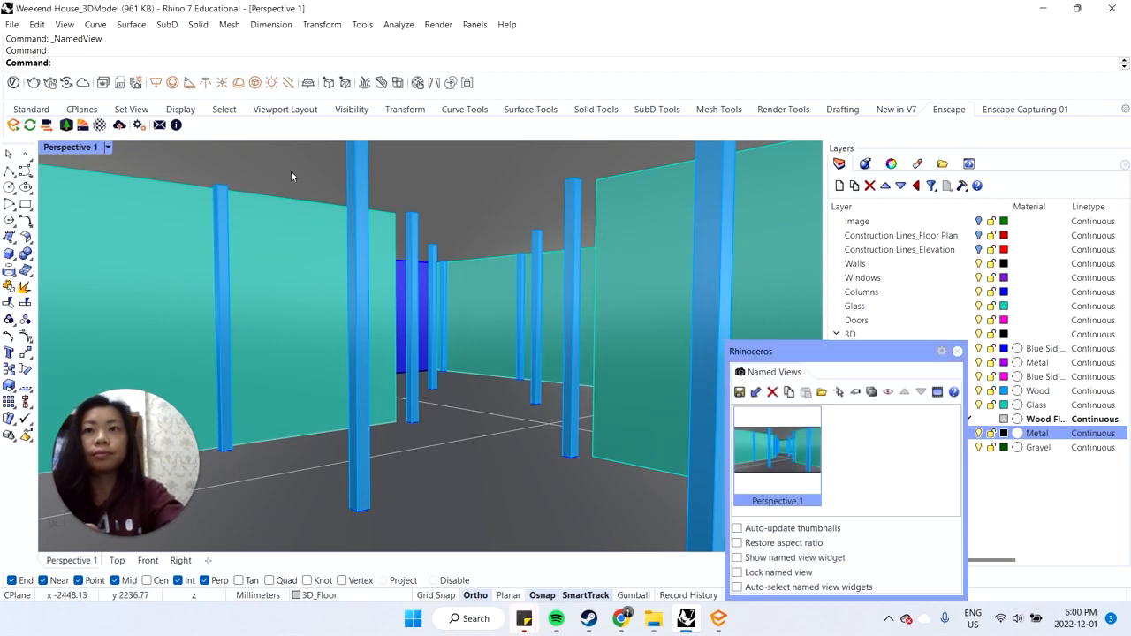
{"action": "left_click_drag", "start_coordinate": [896, 359], "coordinate": [784, 213]}
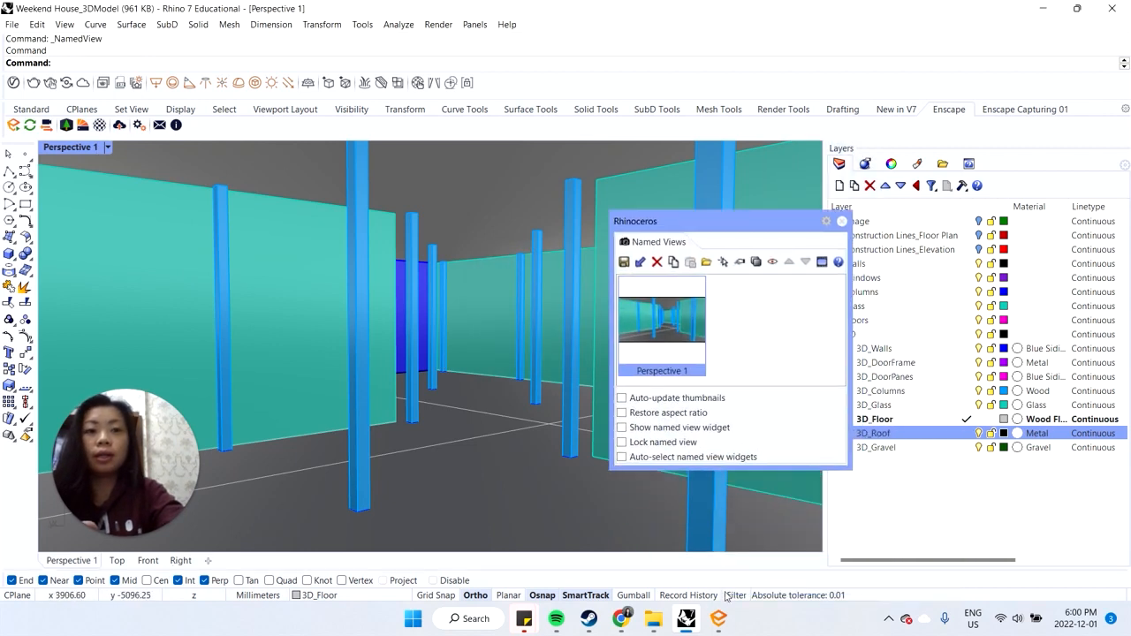
Step: Turn on Enscape's view synchronization and check the Perspective 1 interior in the Enscape render
{"action": "left_click", "coordinate": [717, 620]}
{"action": "left_click", "coordinate": [718, 620]}
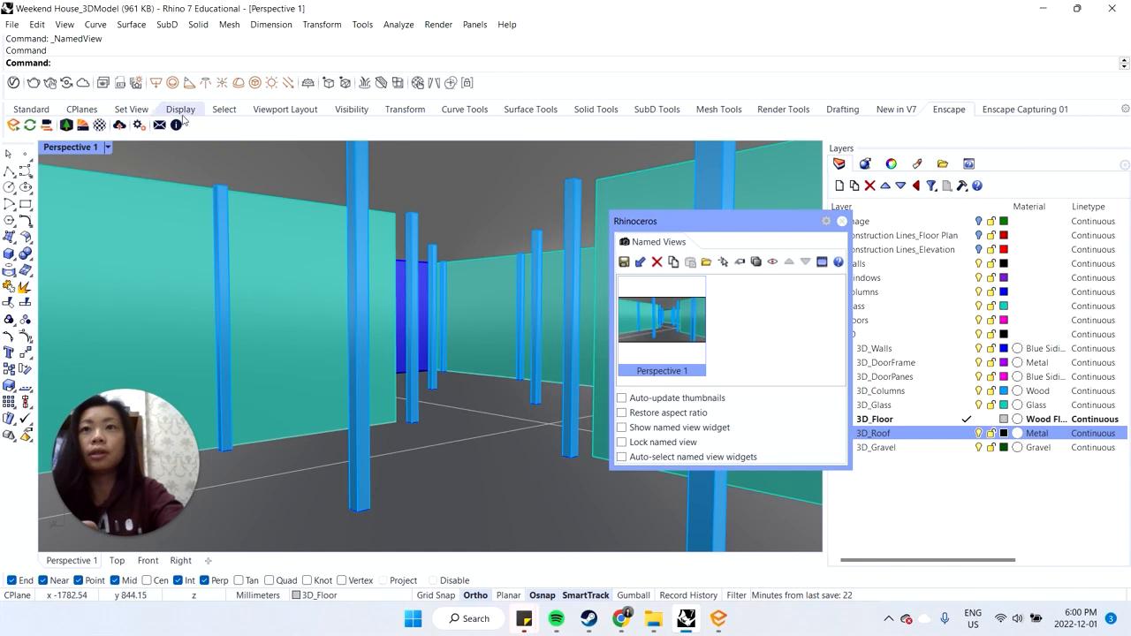
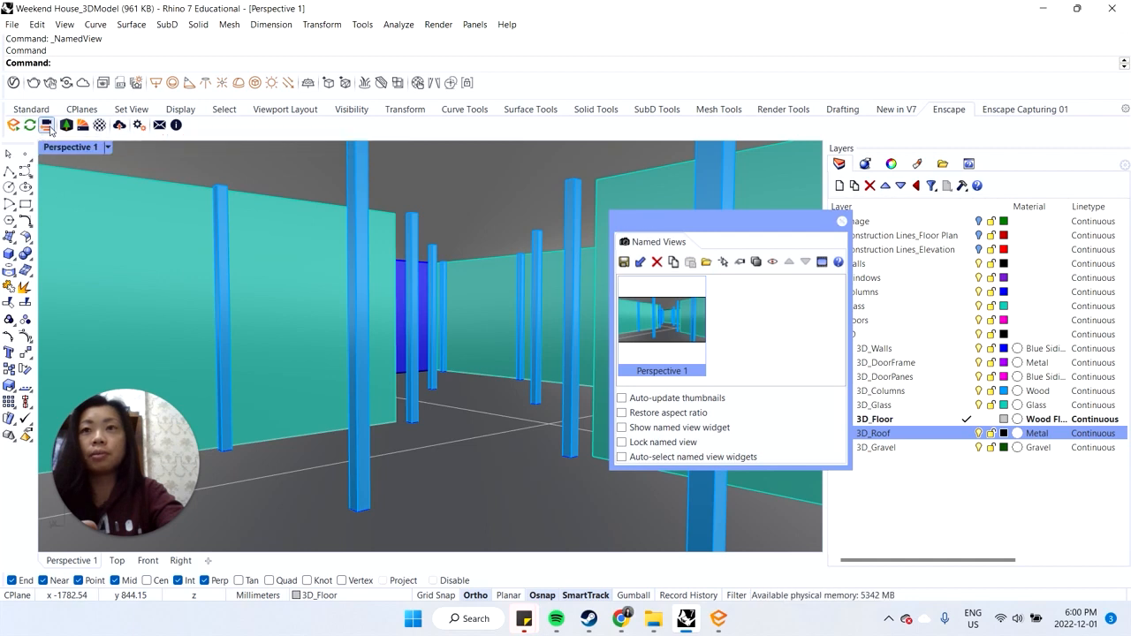
{"action": "left_click", "coordinate": [46, 124]}
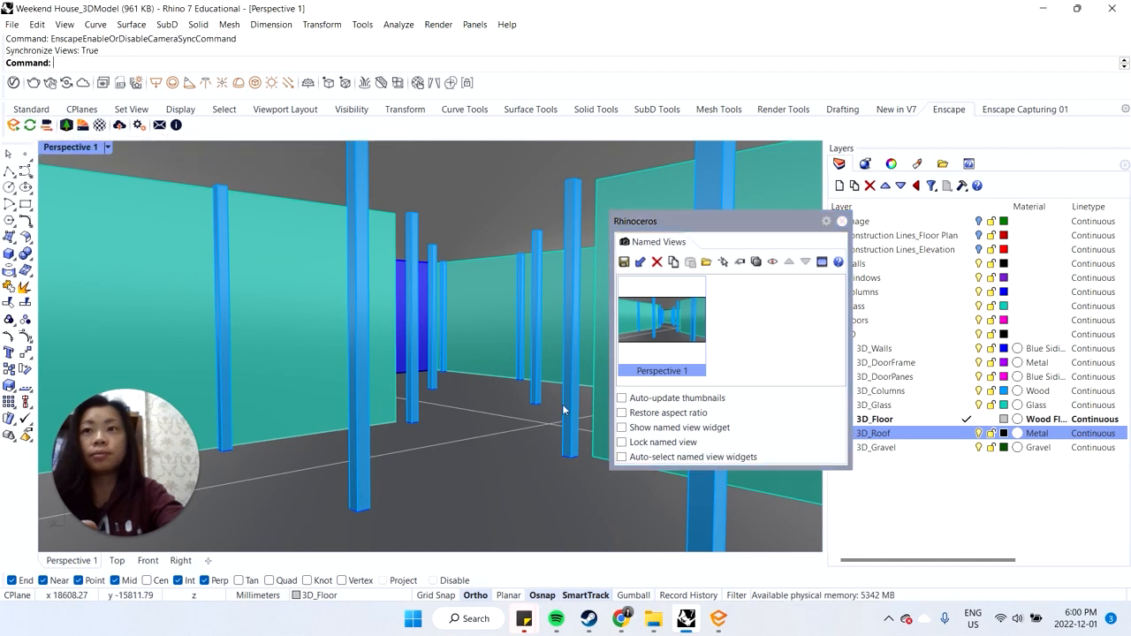
{"action": "left_click", "coordinate": [717, 620]}
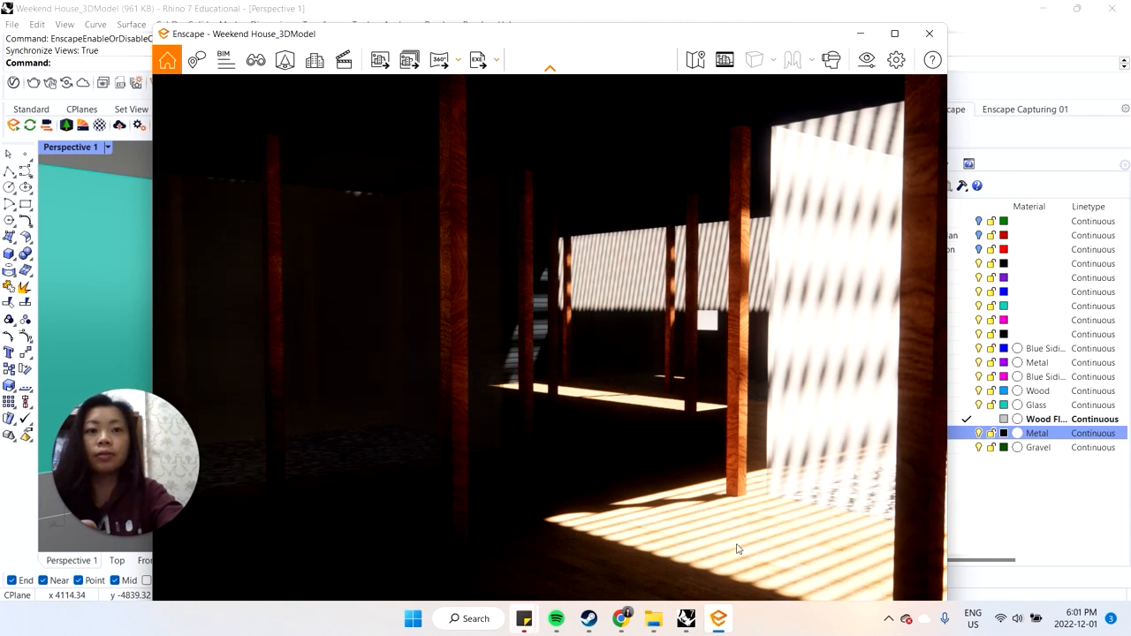
{"action": "left_click", "coordinate": [729, 627]}
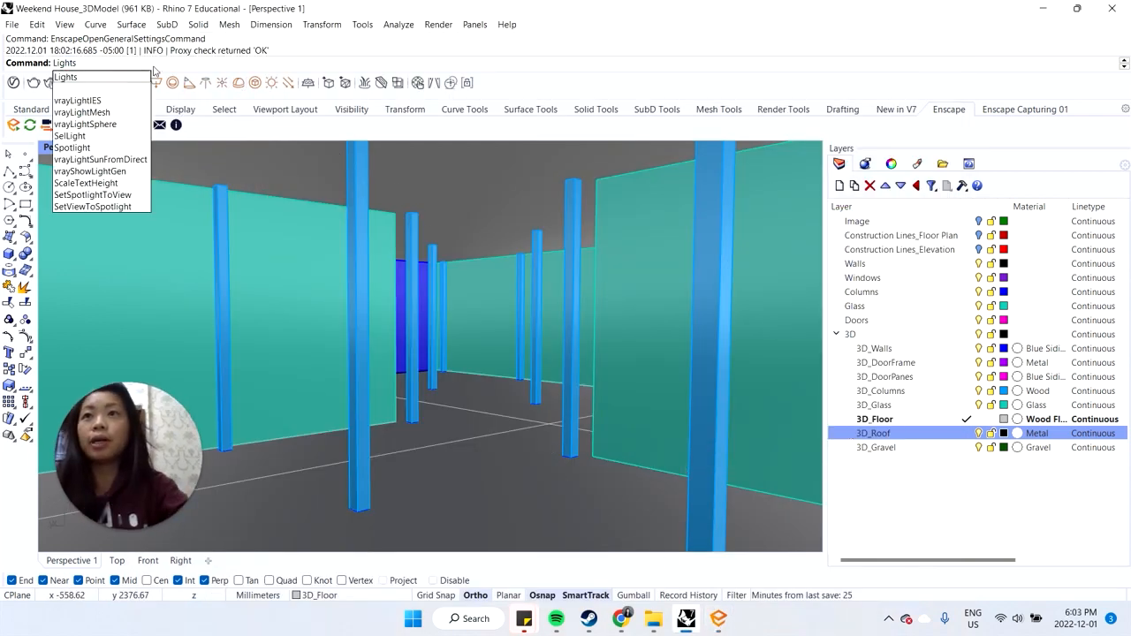
Step: Open the Lights manager, add a point light on the interior floor beside the column near the glass wall, and select it
{"action": "key", "text": "Return"}
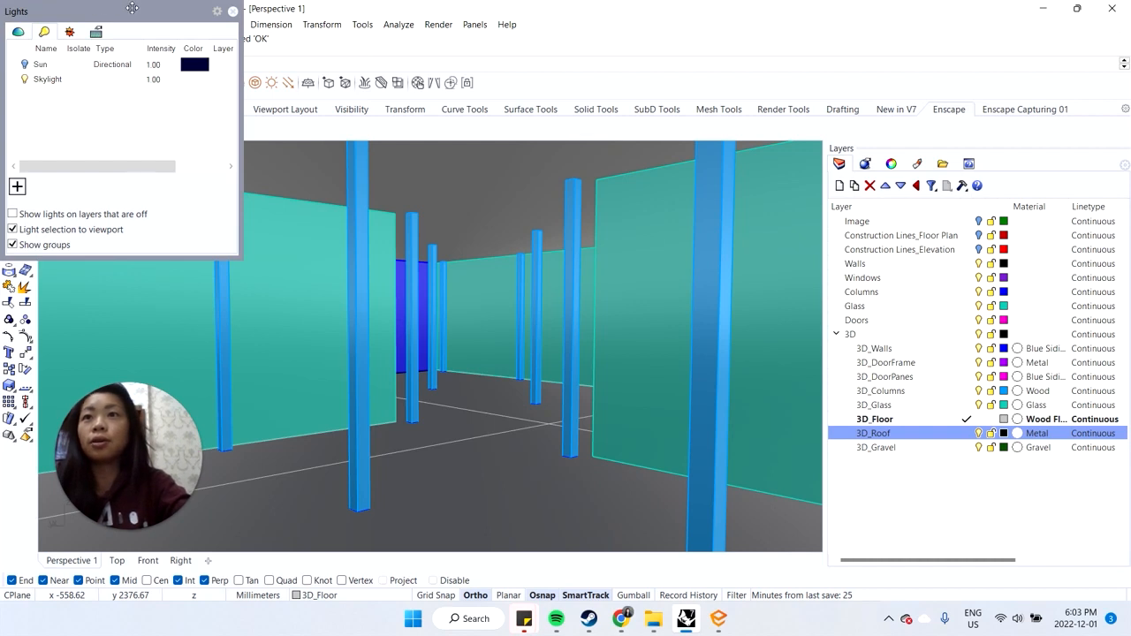
{"action": "left_click_drag", "start_coordinate": [132, 8], "coordinate": [356, 114]}
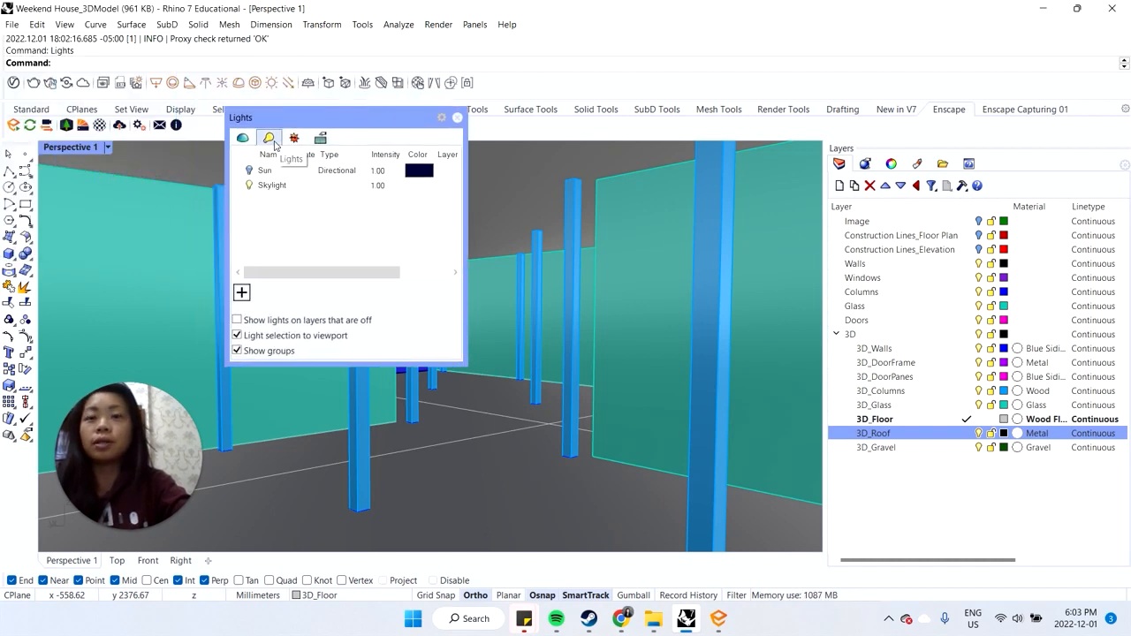
{"action": "left_click", "coordinate": [244, 295]}
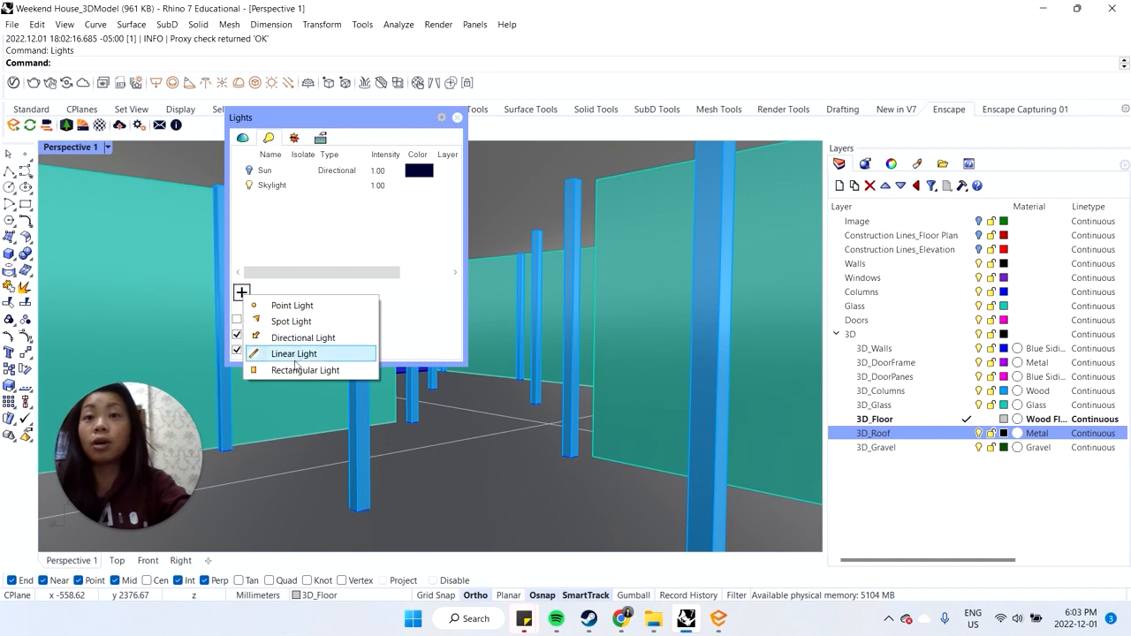
{"action": "left_click", "coordinate": [314, 306]}
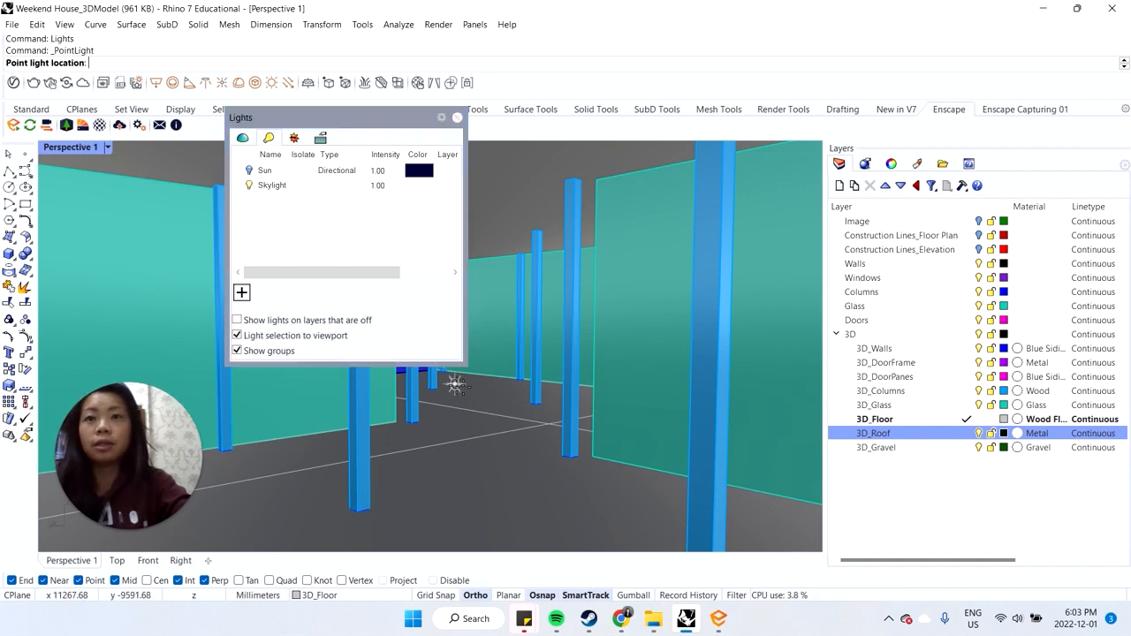
{"action": "left_click", "coordinate": [548, 452]}
{"action": "left_click", "coordinate": [552, 452]}
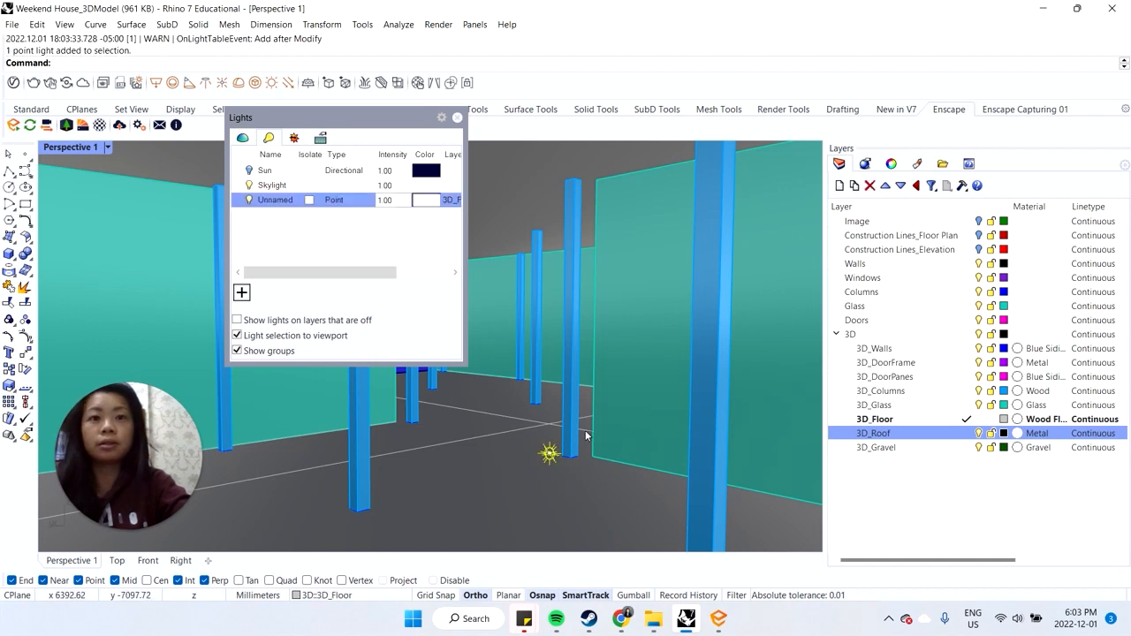
{"action": "type", "text": "m"}
{"action": "key", "text": "Return"}
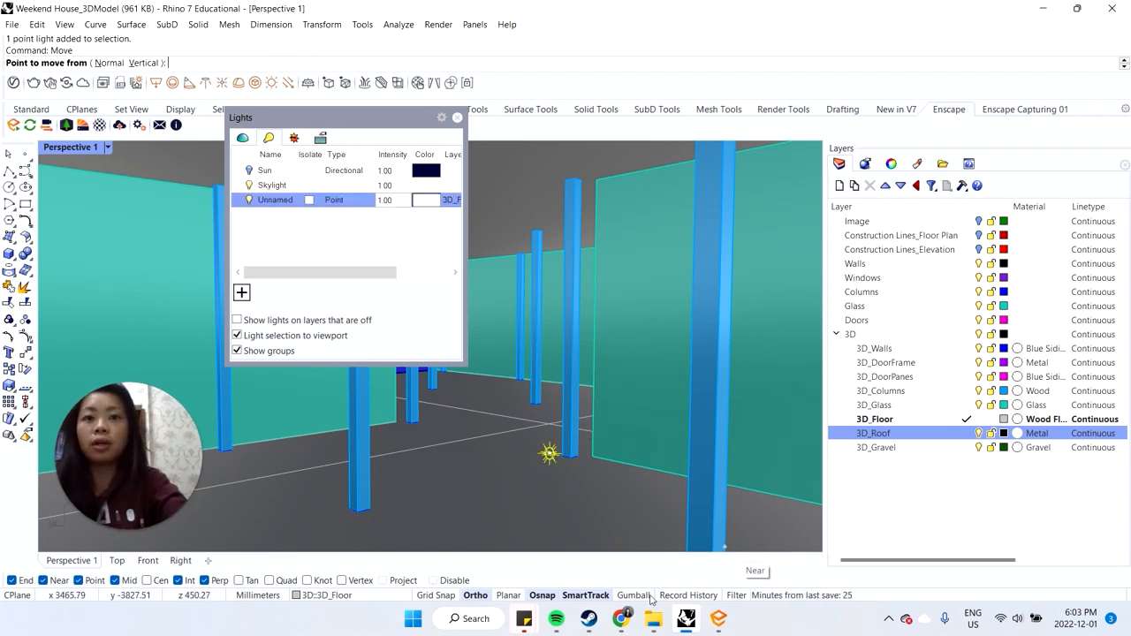
{"action": "left_click", "coordinate": [590, 503]}
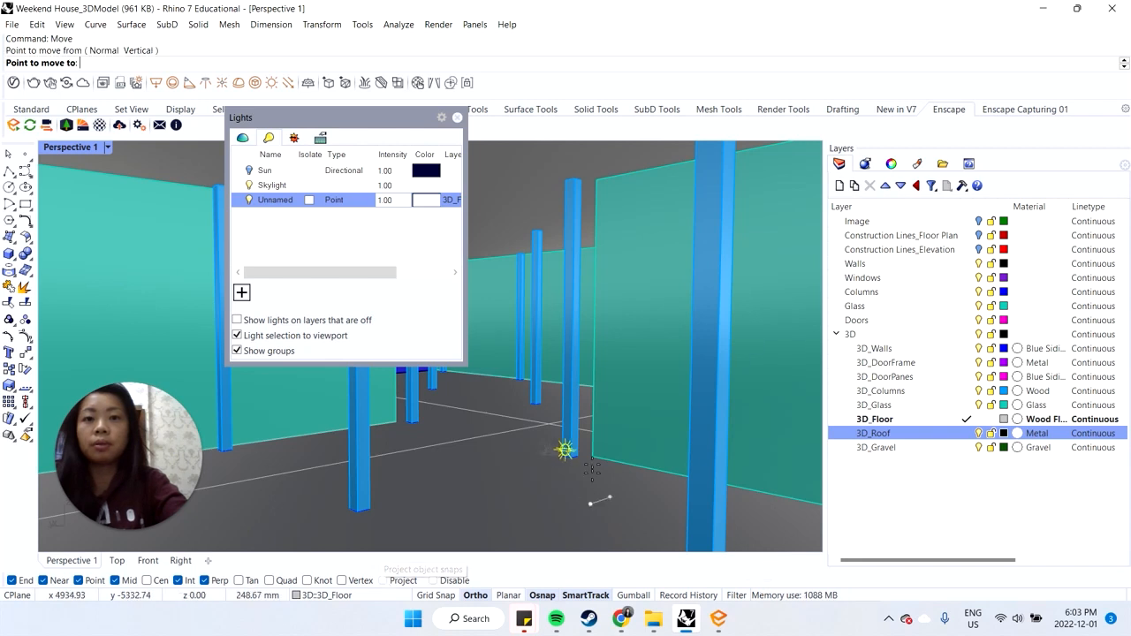
{"action": "left_click", "coordinate": [571, 459]}
{"action": "left_click", "coordinate": [571, 454]}
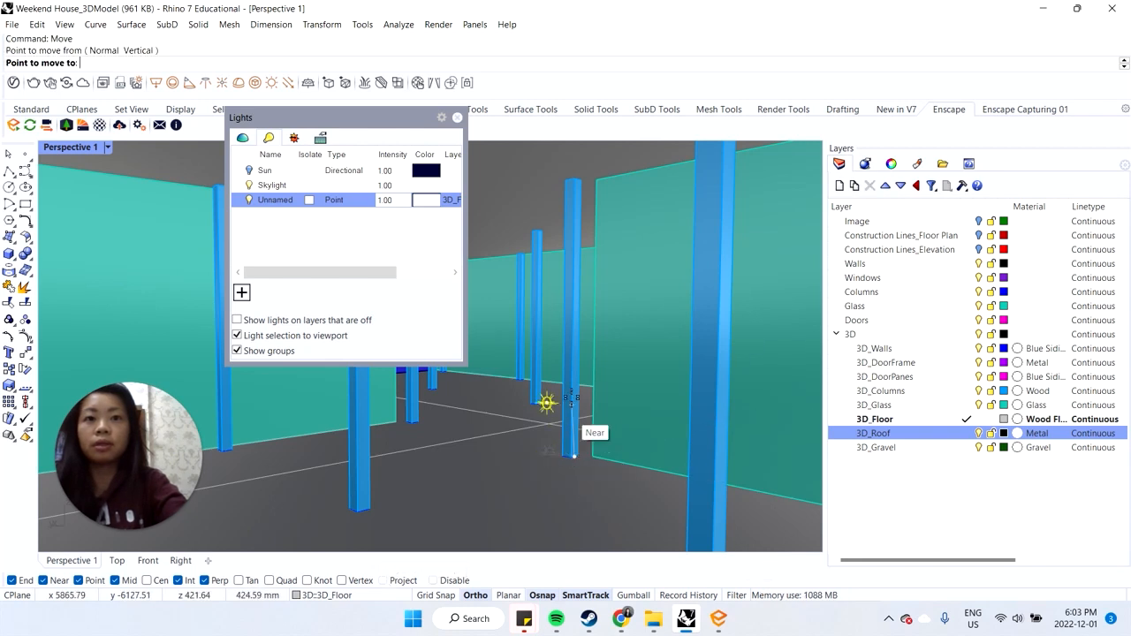
{"action": "key", "text": "Escape"}
Step: Move the selected point light straight up about 1300 mm, from the column's base to its midpoint
{"action": "key", "text": "Return"}
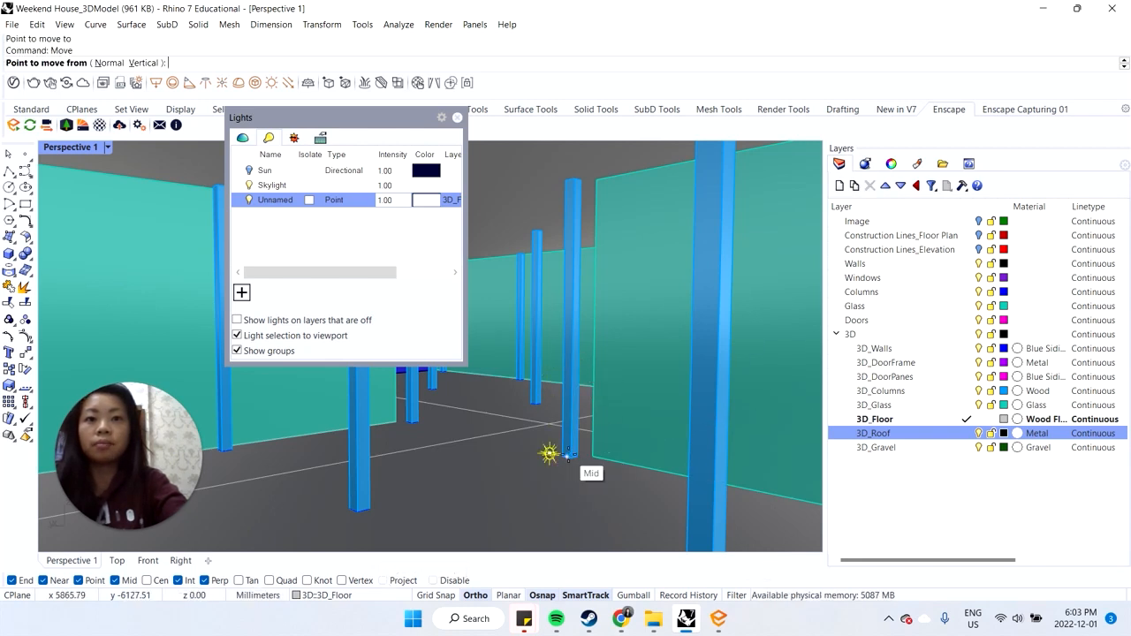
{"action": "left_click", "coordinate": [570, 456]}
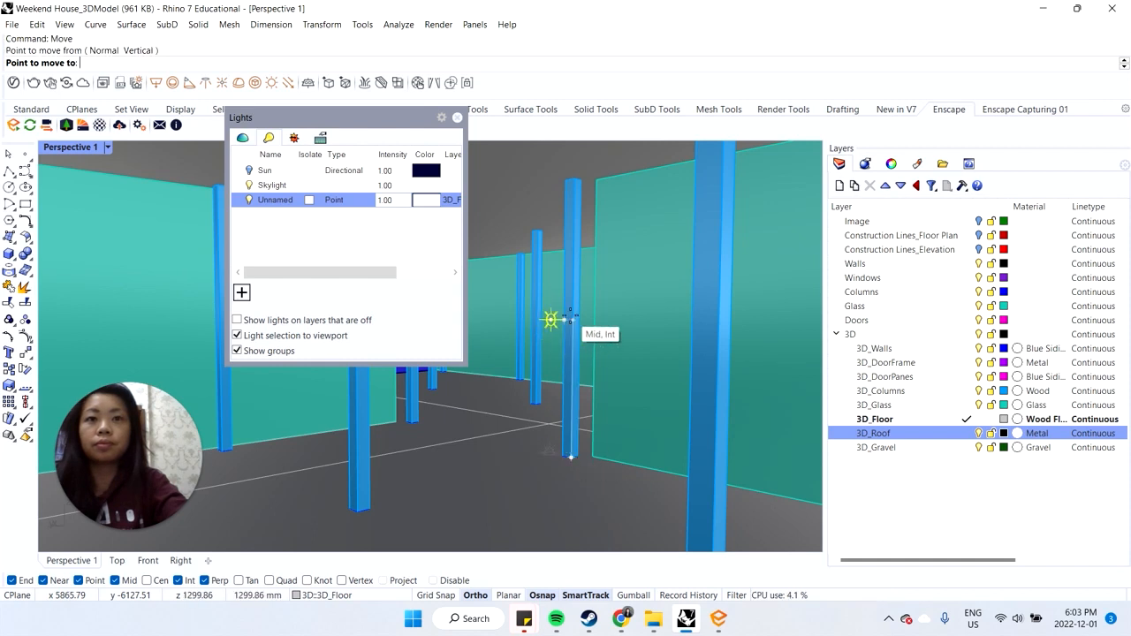
{"action": "left_click", "coordinate": [569, 317]}
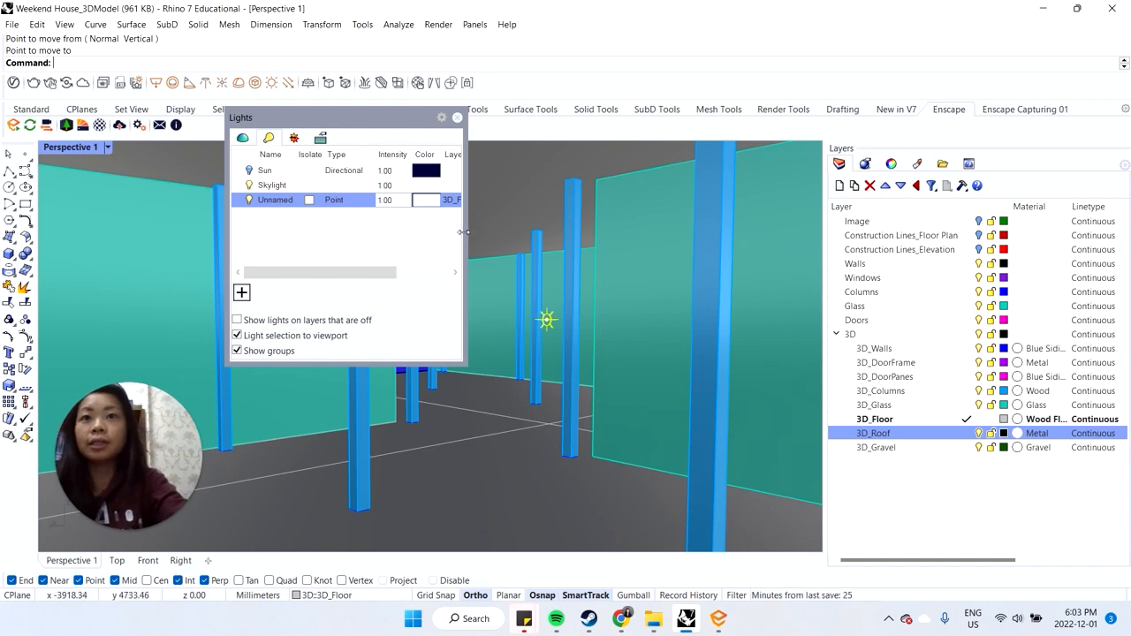
Step: Set the point light's intensity to 5 and check the lit interior in the Enscape render
{"action": "left_click_drag", "start_coordinate": [463, 232], "coordinate": [612, 252]}
{"action": "left_click", "coordinate": [386, 199]}
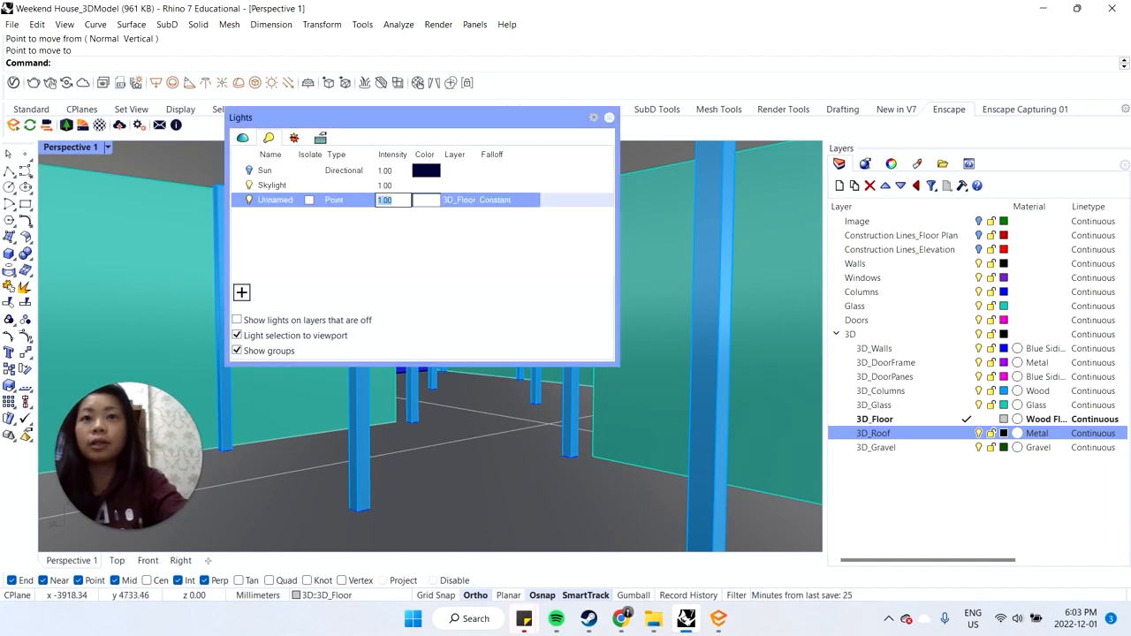
{"action": "type", "text": "5"}
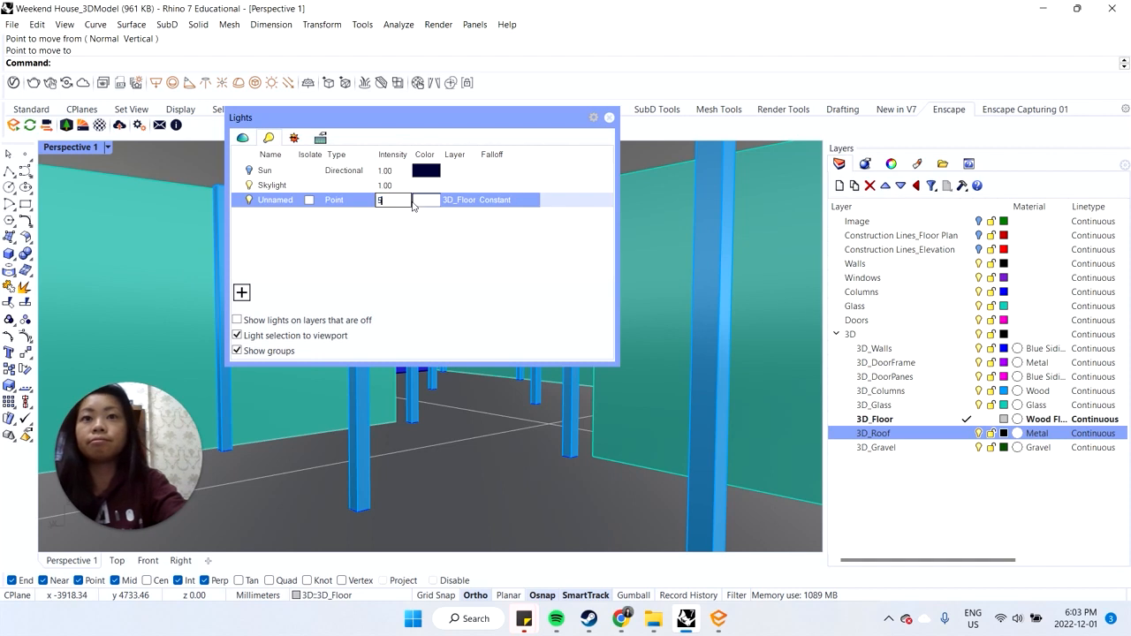
{"action": "left_click", "coordinate": [421, 202]}
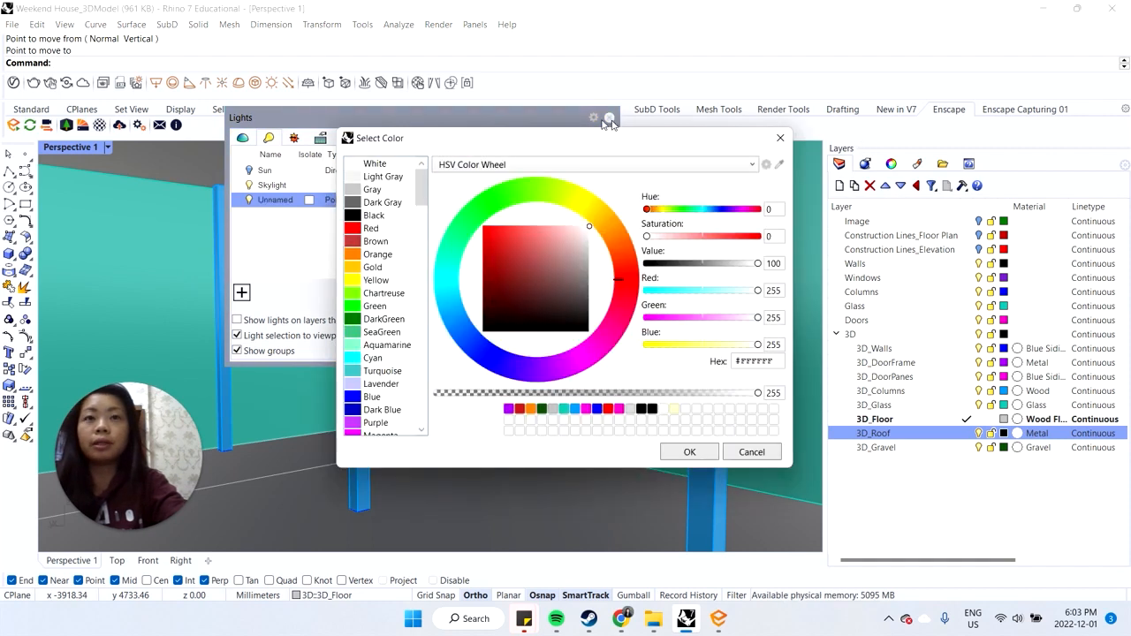
{"action": "left_click", "coordinate": [780, 138]}
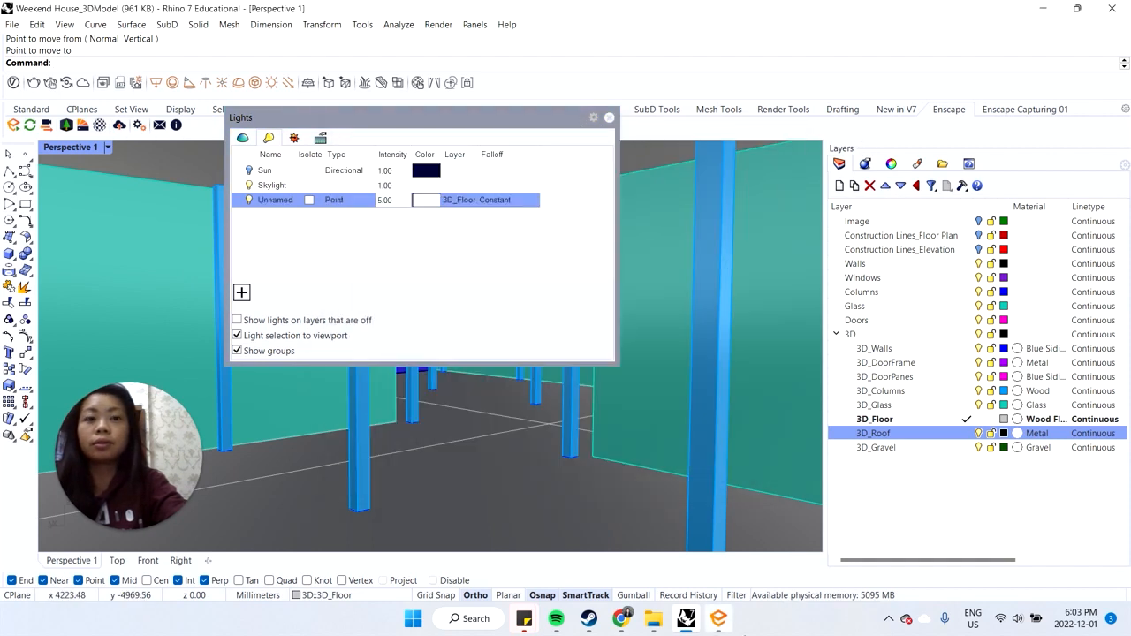
{"action": "left_click", "coordinate": [718, 619]}
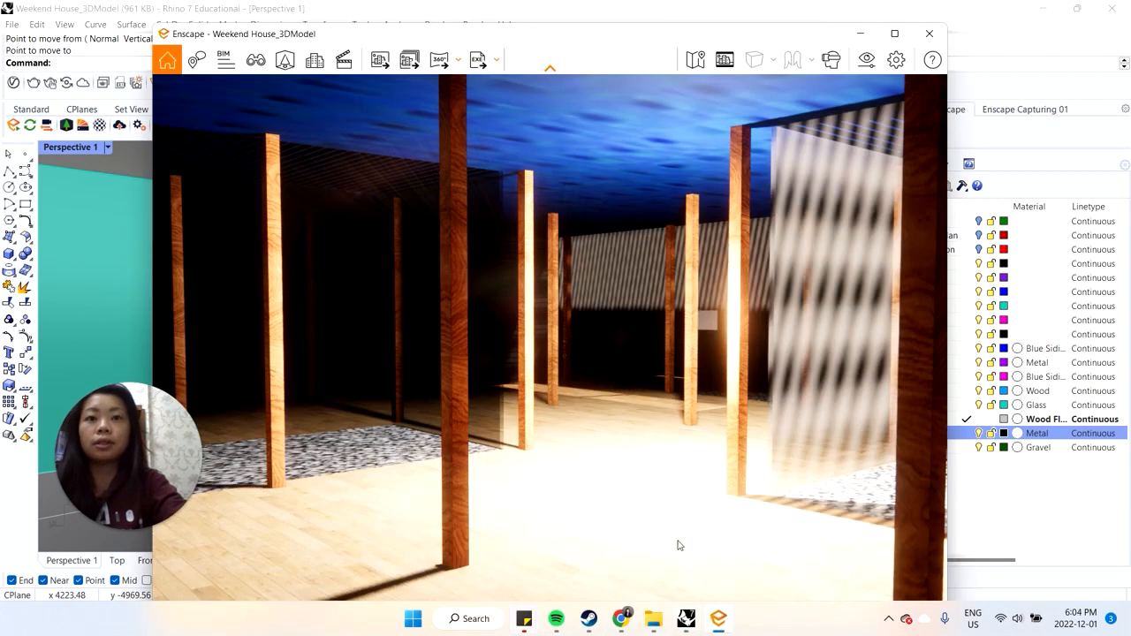
Step: Compare the model with the lit interior in the Enscape render and dock the Lights manager above the layer list
{"action": "left_click", "coordinate": [717, 619]}
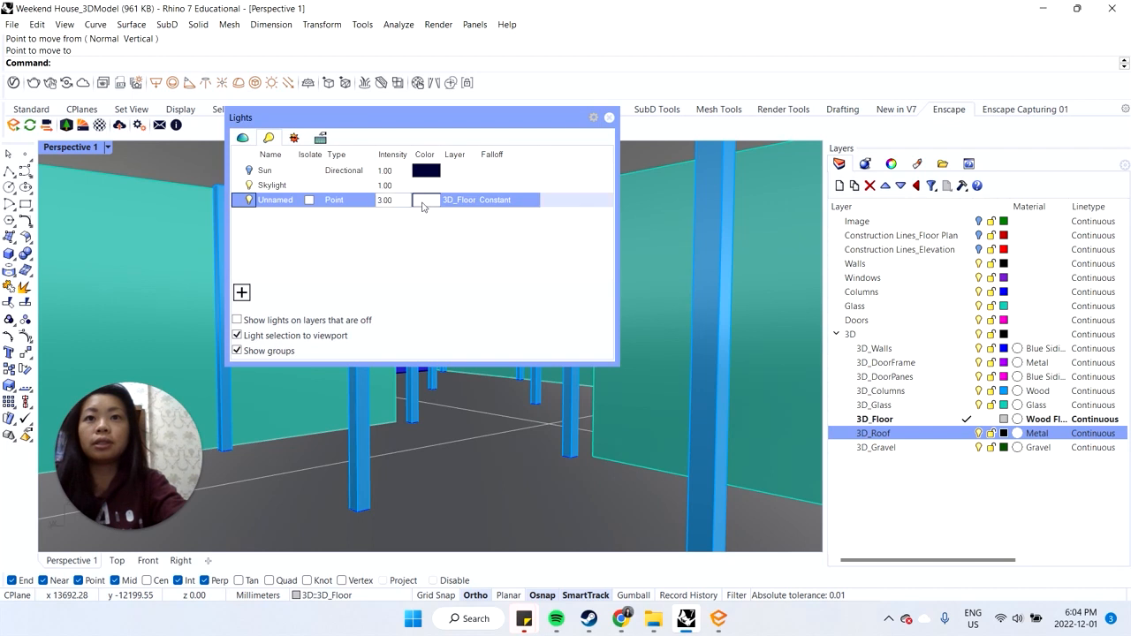
{"action": "left_click", "coordinate": [719, 619]}
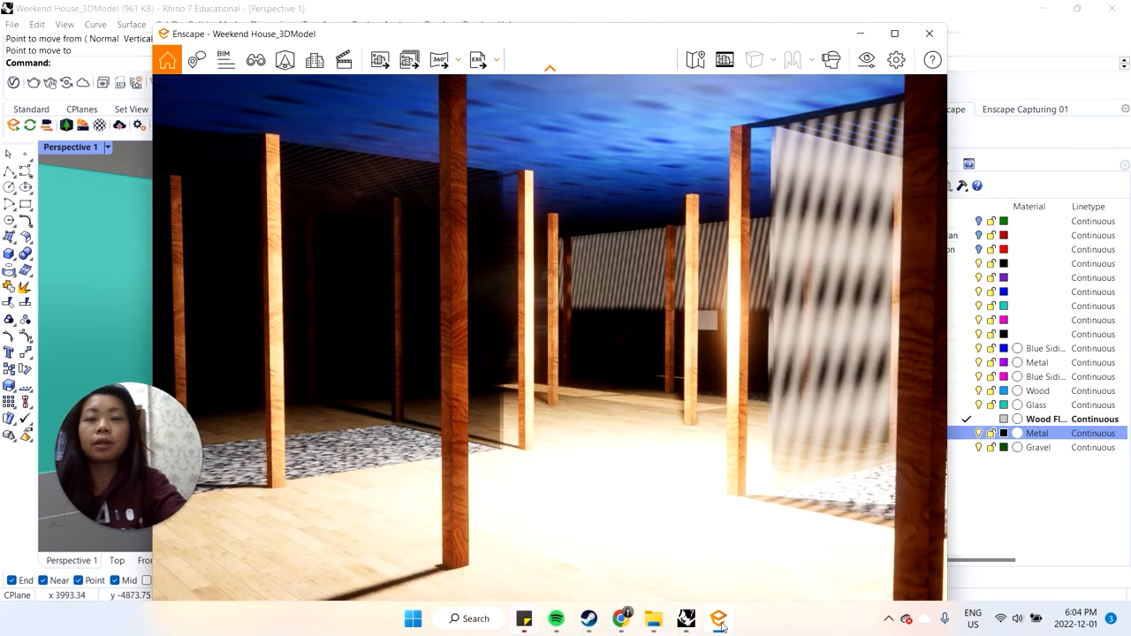
{"action": "left_click", "coordinate": [718, 618]}
{"action": "left_click_drag", "start_coordinate": [521, 121], "coordinate": [920, 164]}
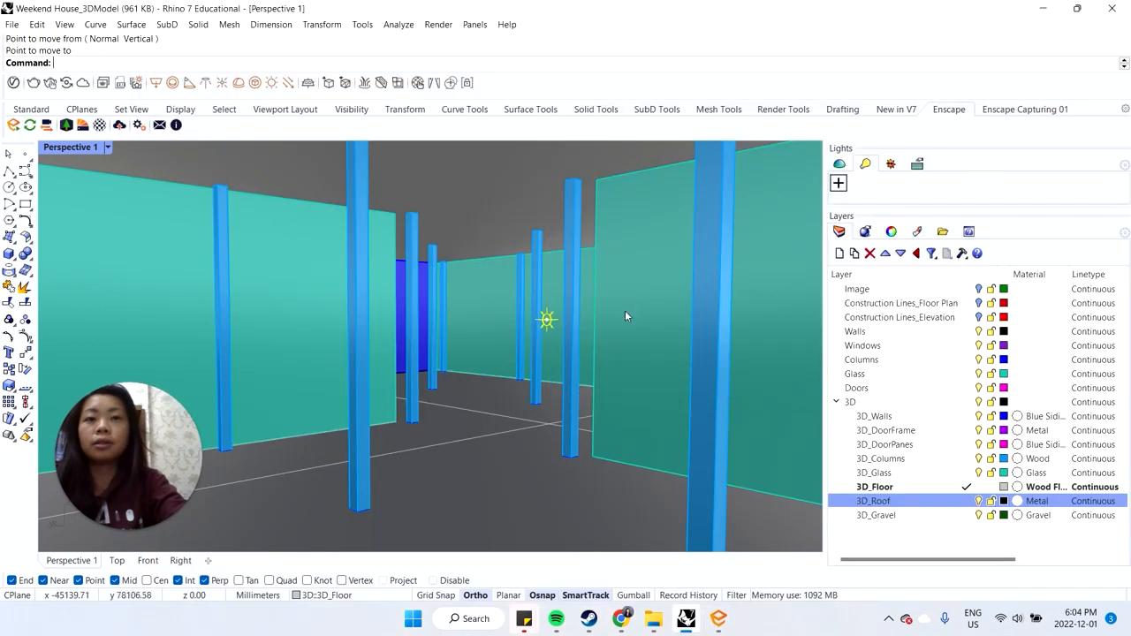
{"action": "type", "text": "move"}
{"action": "key", "text": "Return"}
{"action": "left_click", "coordinate": [590, 356]}
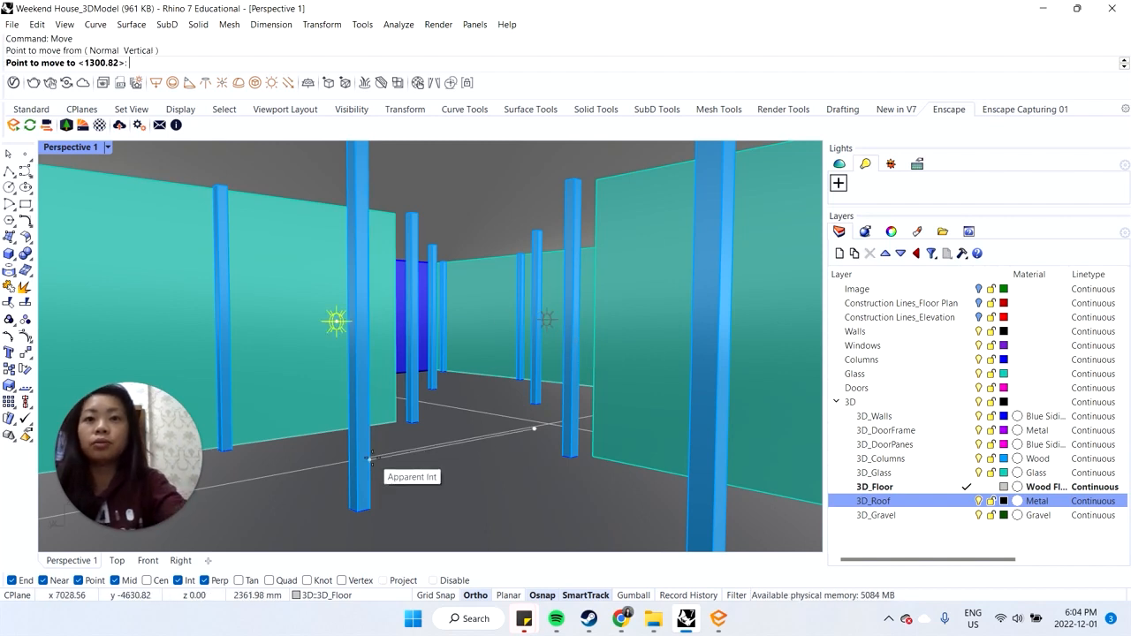
{"action": "key", "text": "Escape"}
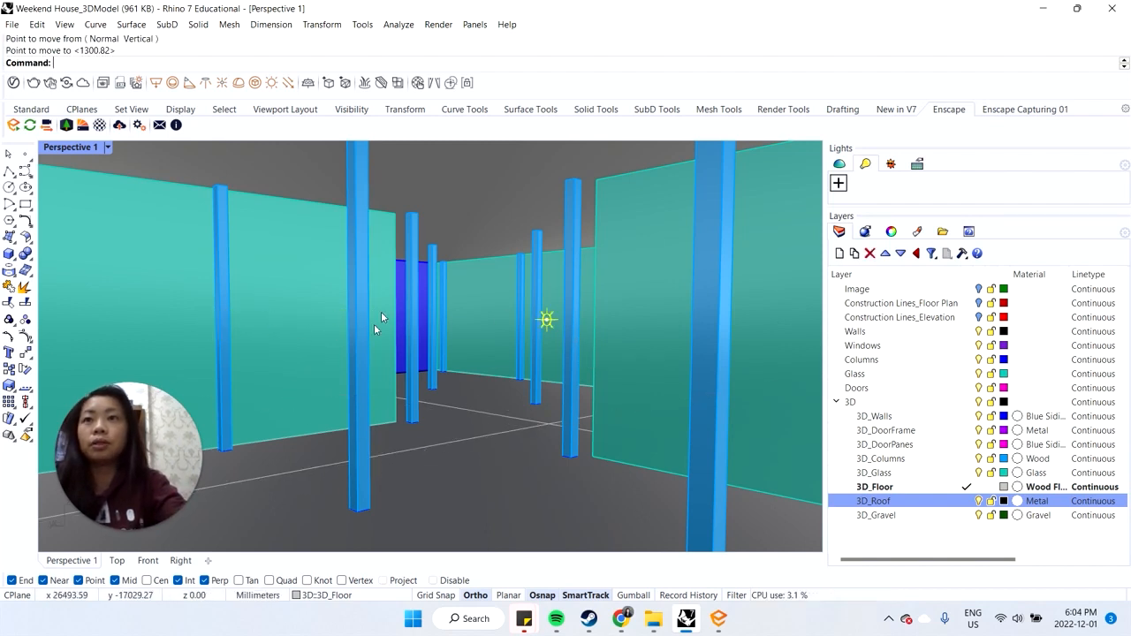
Step: With Project snapping on, copy the point light in plan about 3270 mm and 6040 mm east and once west, forming a row of four
{"action": "type", "text": "copy"}
{"action": "key", "text": "Return"}
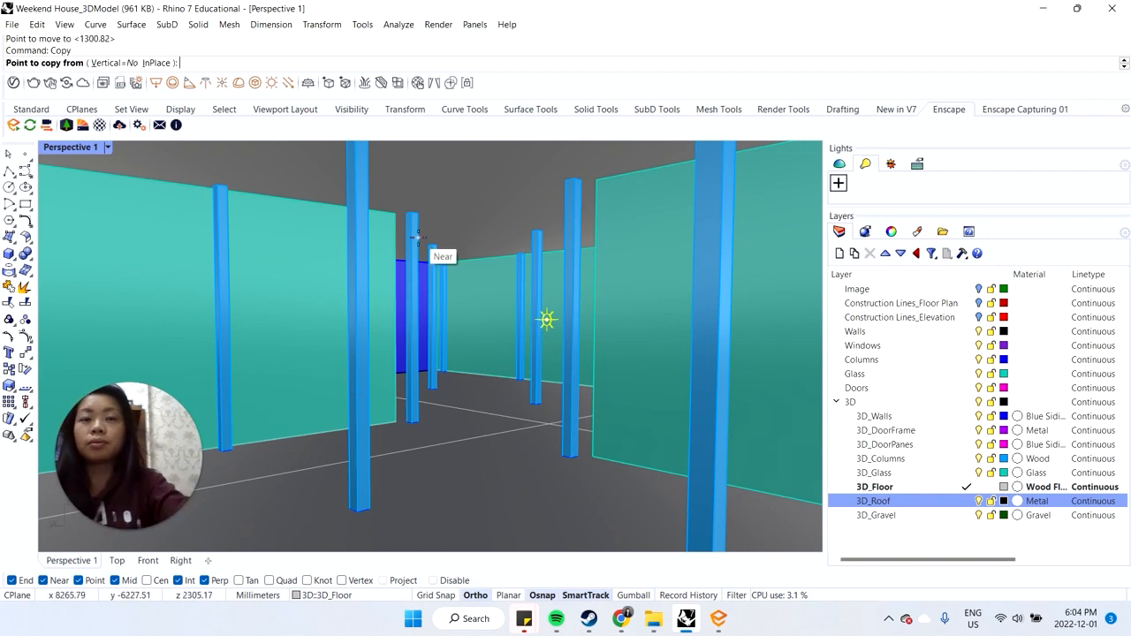
{"action": "double_click", "coordinate": [67, 147]}
{"action": "scroll", "coordinate": [571, 305], "scroll_direction": "down", "scroll_amount": 10}
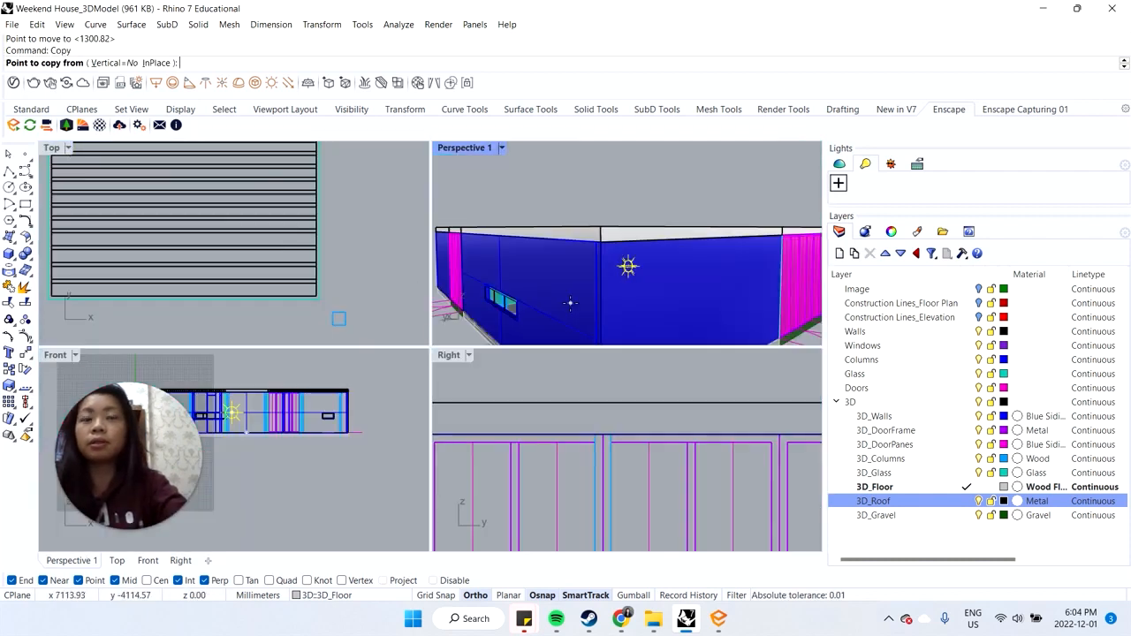
{"action": "left_click", "coordinate": [383, 581]}
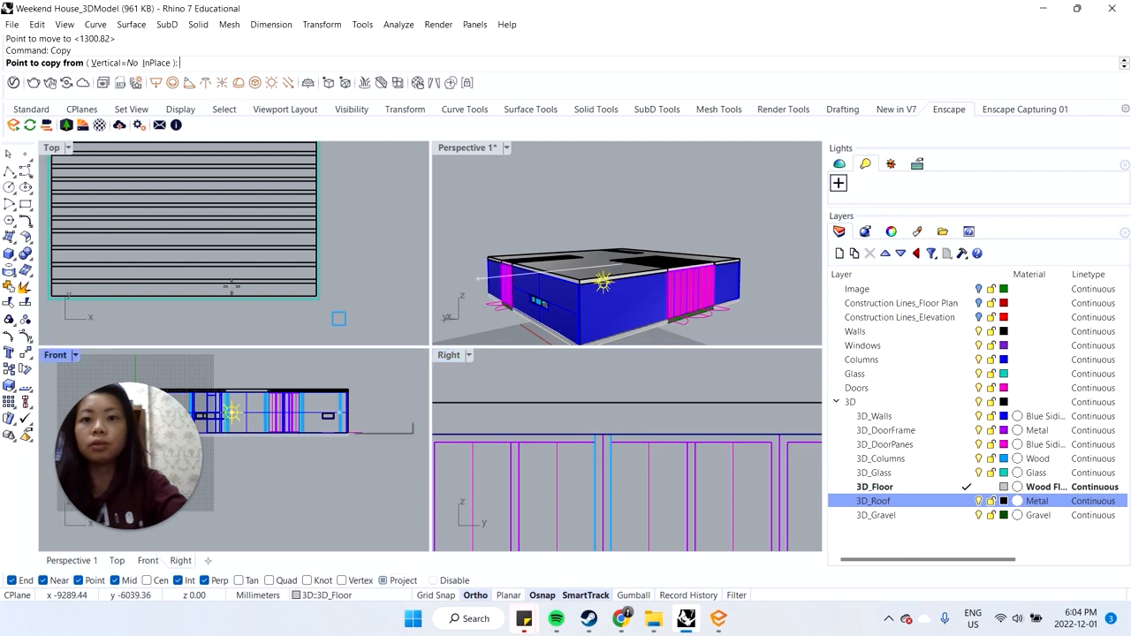
{"action": "scroll", "coordinate": [185, 229], "scroll_direction": "down", "scroll_amount": 5}
{"action": "scroll", "coordinate": [224, 225], "scroll_direction": "down", "scroll_amount": 10}
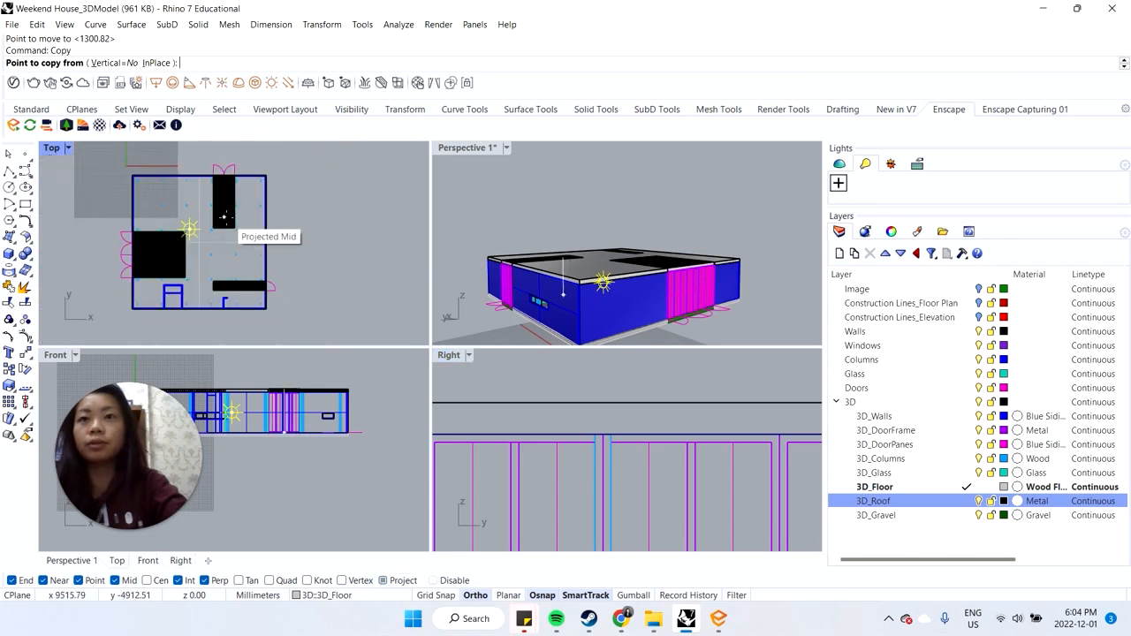
{"action": "scroll", "coordinate": [212, 239], "scroll_direction": "up", "scroll_amount": 6}
{"action": "left_click", "coordinate": [196, 236]}
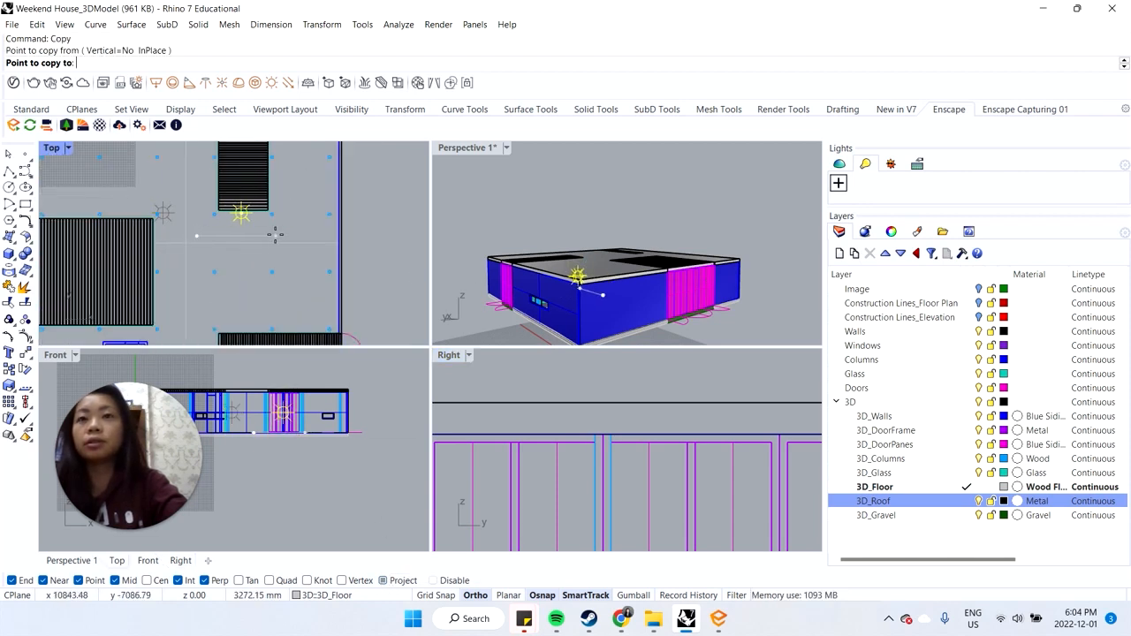
{"action": "left_click", "coordinate": [275, 234]}
{"action": "left_click", "coordinate": [341, 234]}
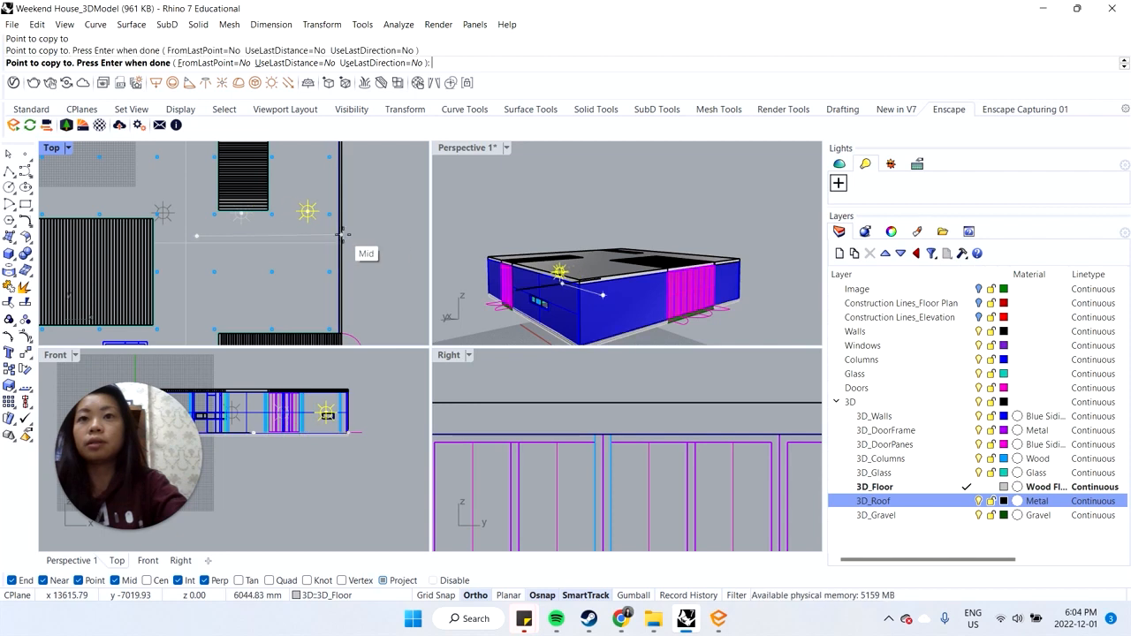
{"action": "key", "text": "Return"}
{"action": "scroll", "coordinate": [177, 221], "scroll_direction": "down", "scroll_amount": 3}
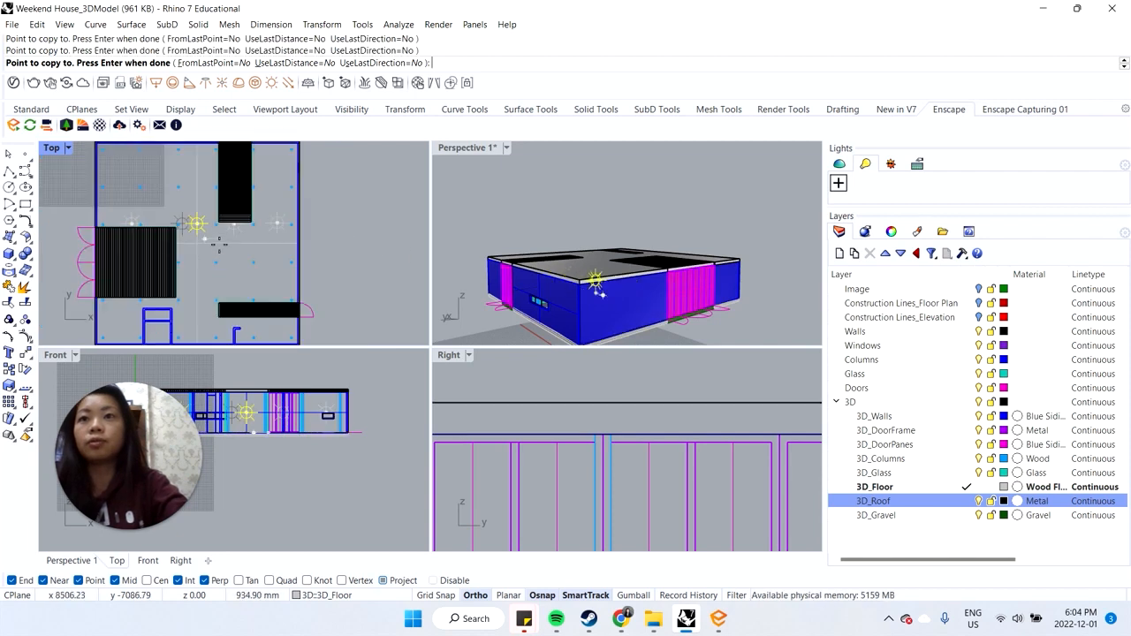
Step: Select all four point lights and copy the row in plan about 3000 mm to the north and to the south
{"action": "left_click", "coordinate": [233, 222], "text": "shift"}
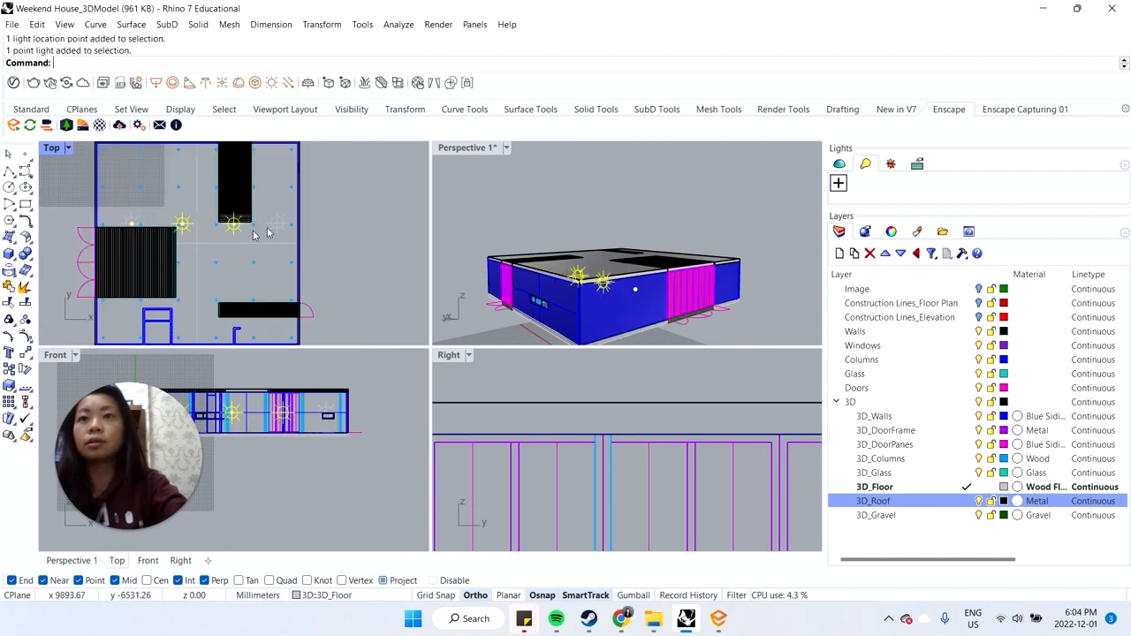
{"action": "left_click", "coordinate": [277, 222], "text": "shift"}
{"action": "type", "text": "Copy"}
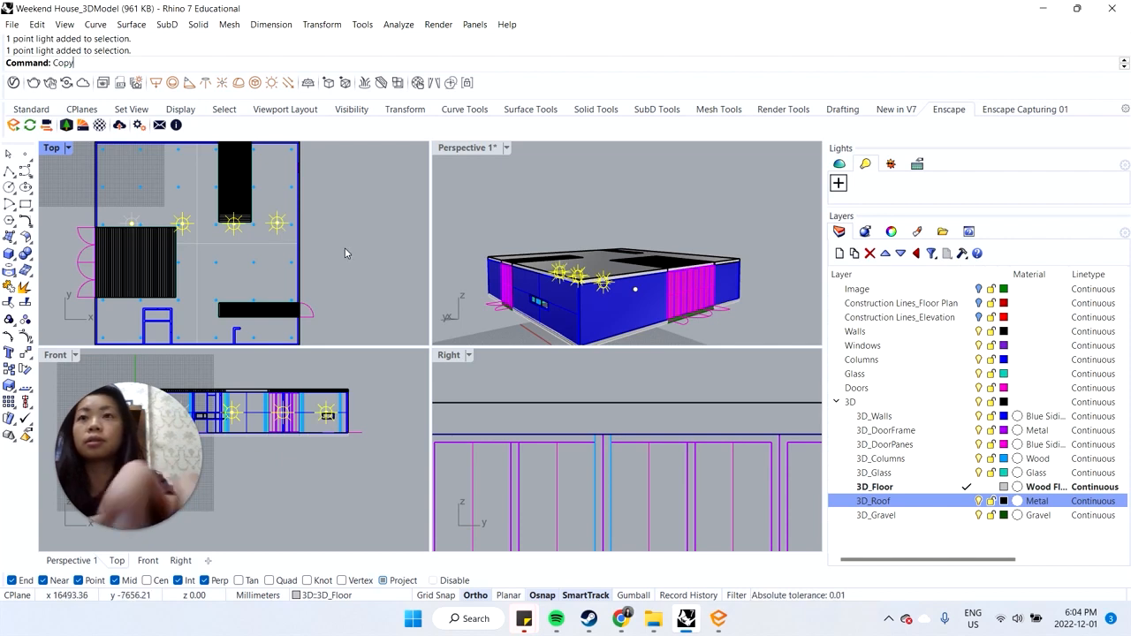
{"action": "key", "text": "Return"}
{"action": "left_click", "coordinate": [319, 251]}
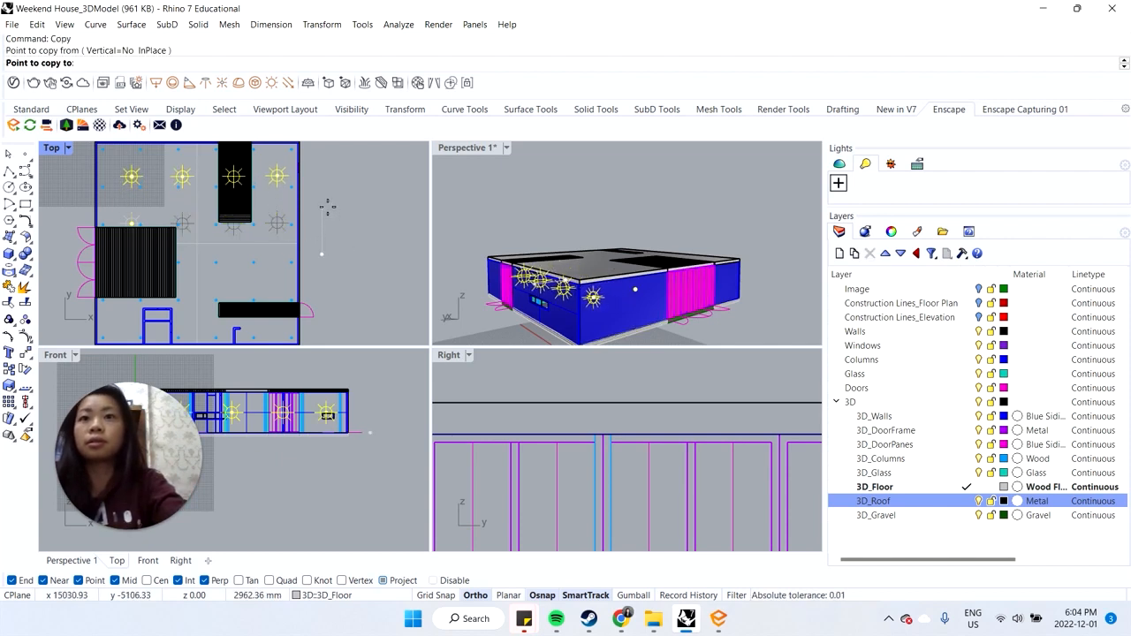
{"action": "left_click", "coordinate": [323, 291]}
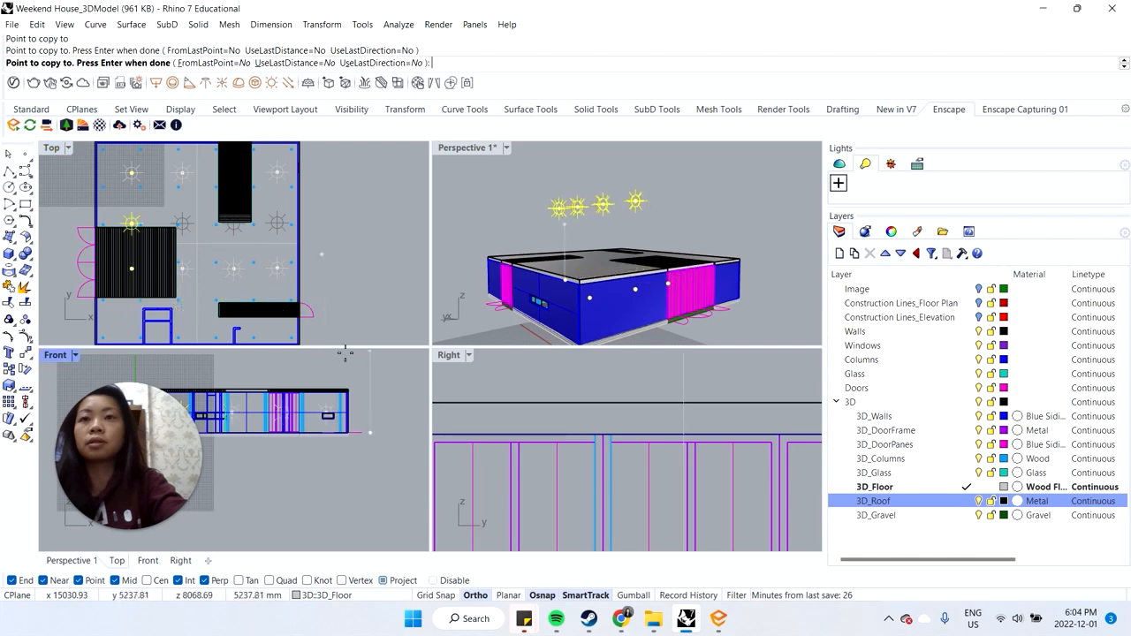
{"action": "left_click", "coordinate": [319, 341]}
{"action": "scroll", "coordinate": [321, 339], "scroll_direction": "down", "scroll_amount": 2}
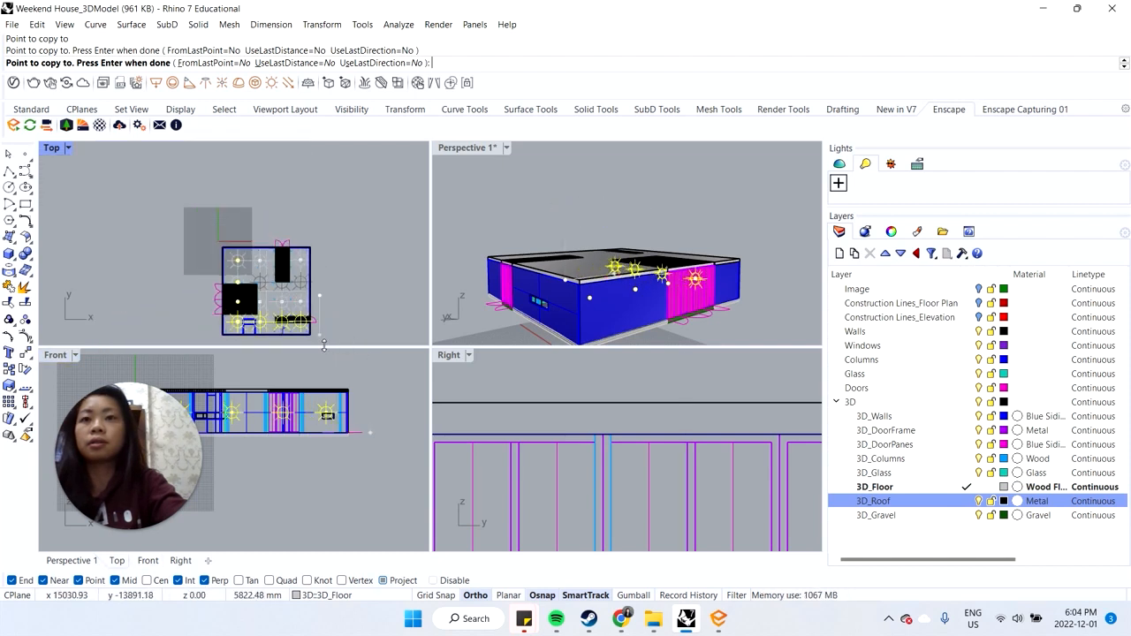
{"action": "key", "text": "Return"}
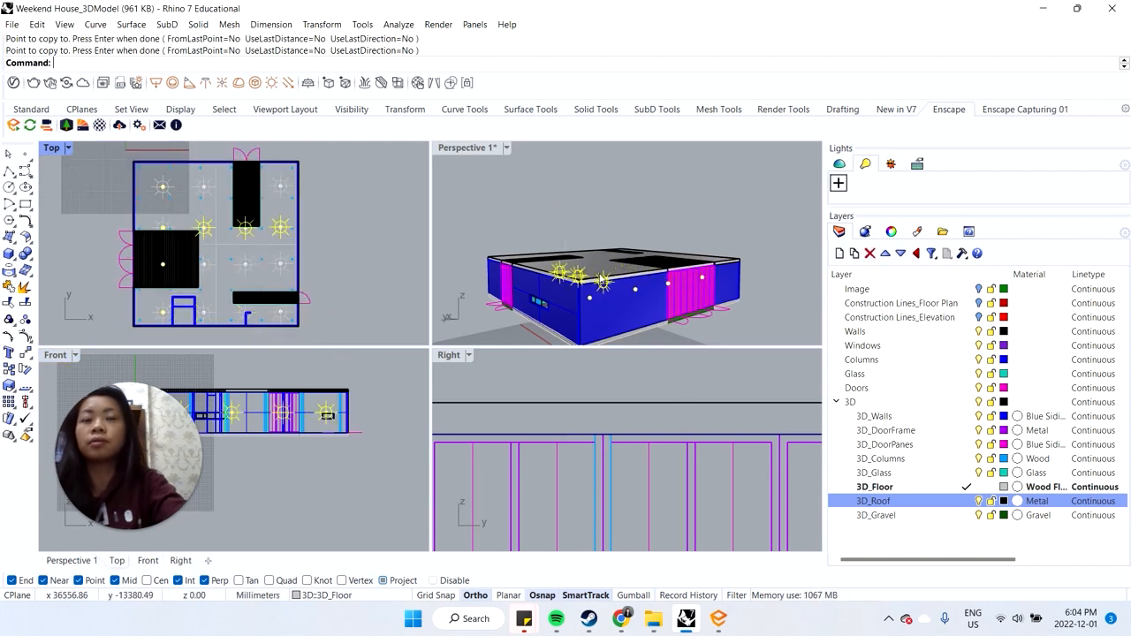
Step: Maximize the perspective viewport, restore the Perspective 1 named view and check the new lighting in the Enscape render
{"action": "left_click", "coordinate": [468, 149]}
{"action": "double_click", "coordinate": [468, 148]}
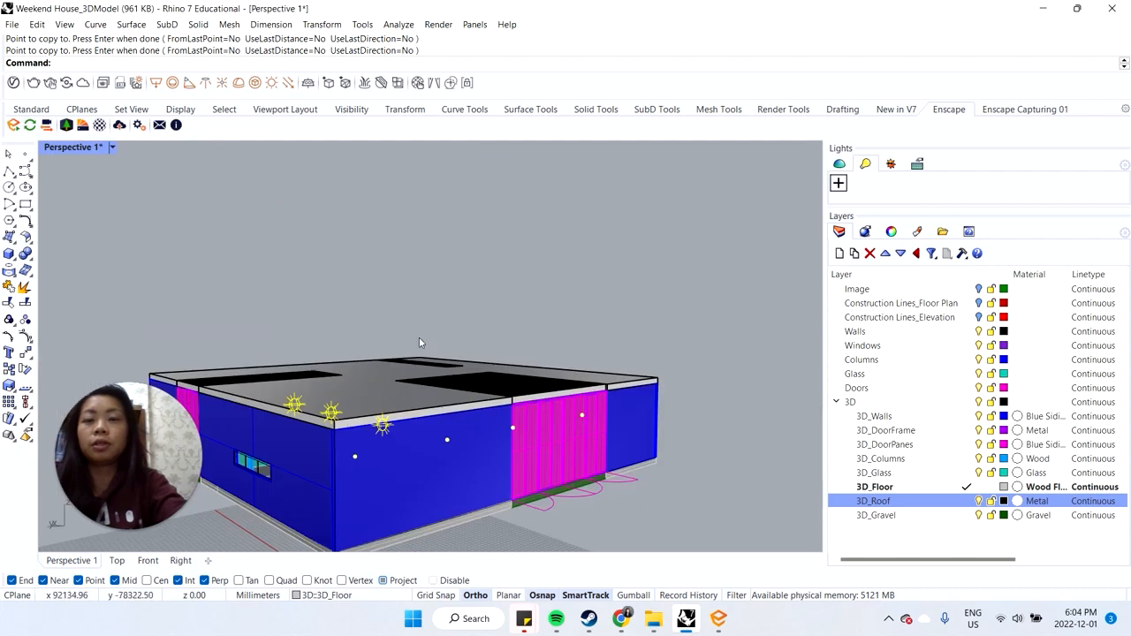
{"action": "left_click", "coordinate": [113, 148]}
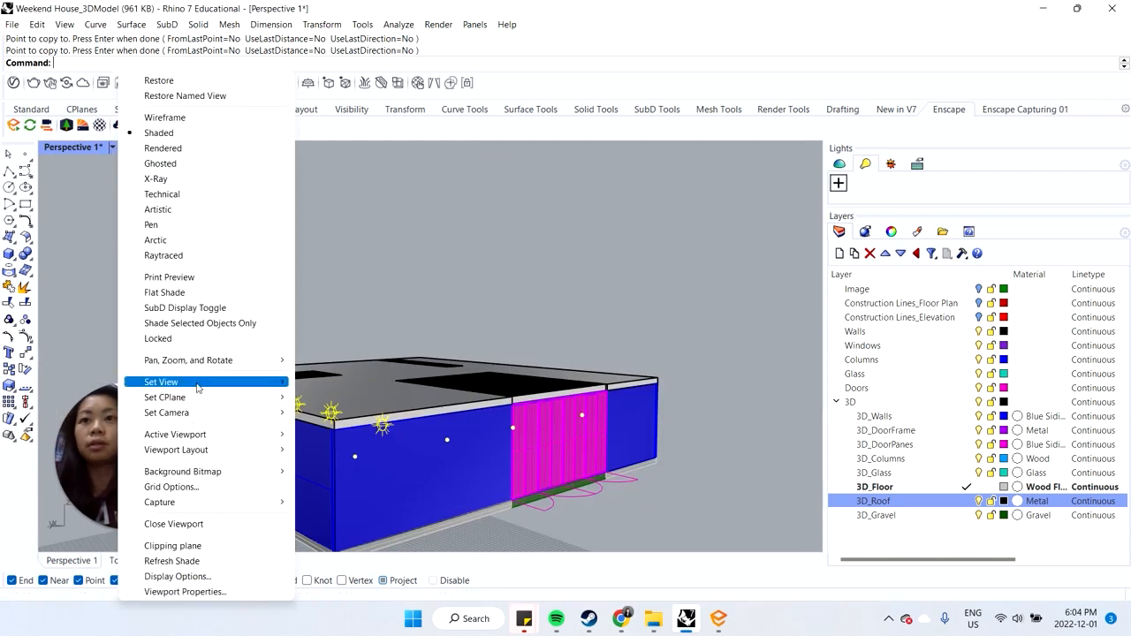
{"action": "mouse_move", "coordinate": [200, 383]}
{"action": "left_click", "coordinate": [342, 570]}
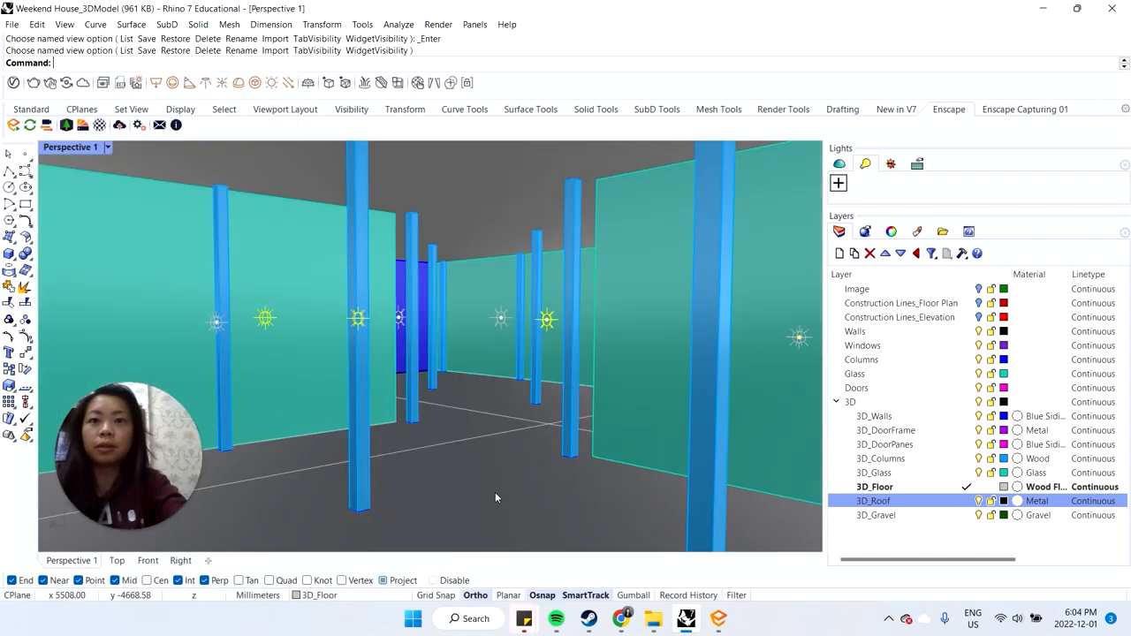
{"action": "left_click", "coordinate": [718, 627]}
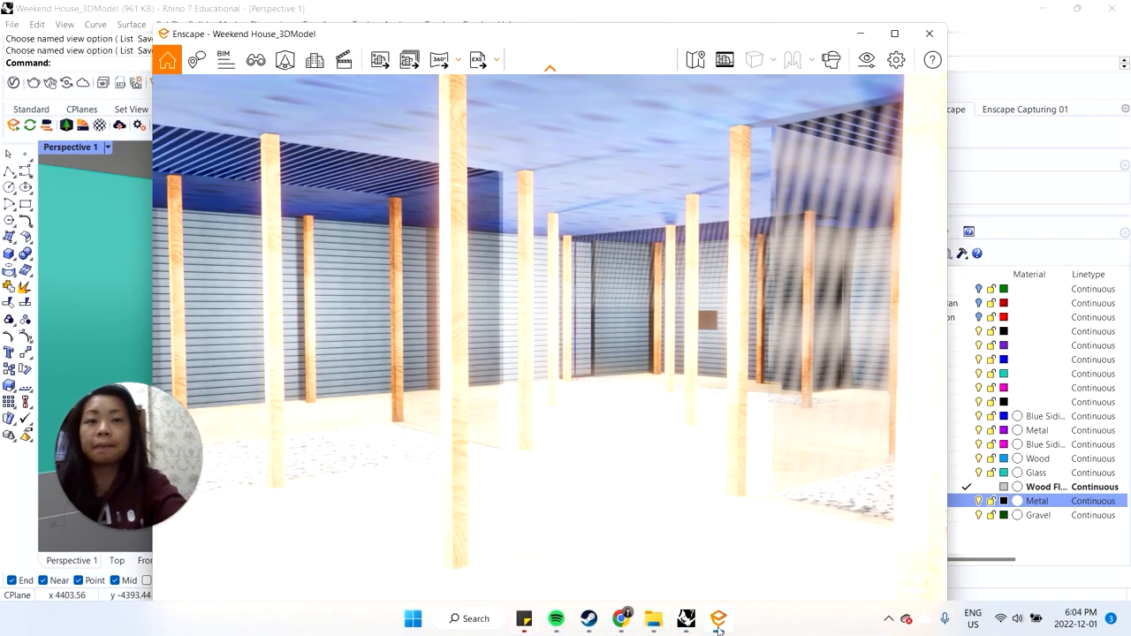
{"action": "left_click", "coordinate": [723, 624]}
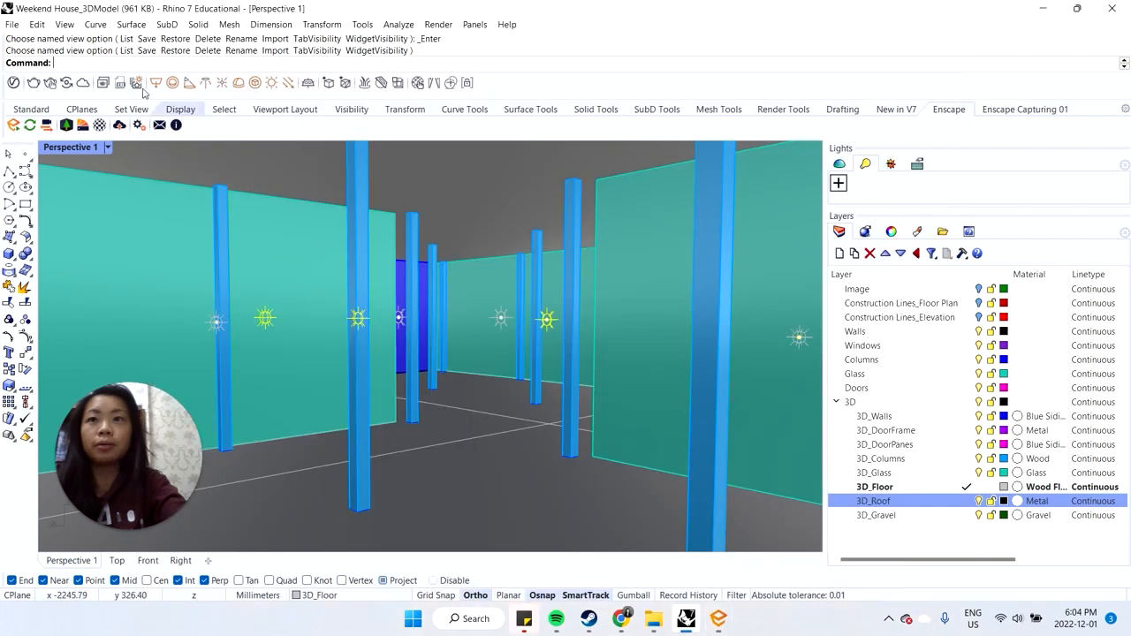
Step: Bring up the Lights manager with the selection cleared, pick one point light, and undock the manager so its light list shows
{"action": "type", "text": "Lights"}
{"action": "key", "text": "Return"}
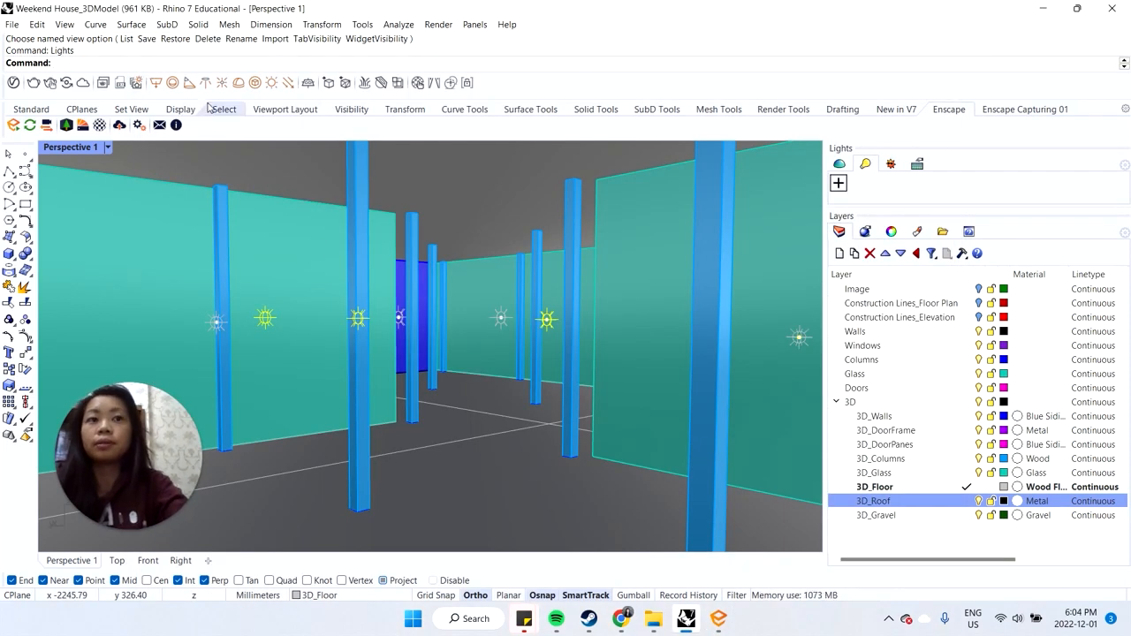
{"action": "left_click", "coordinate": [452, 396]}
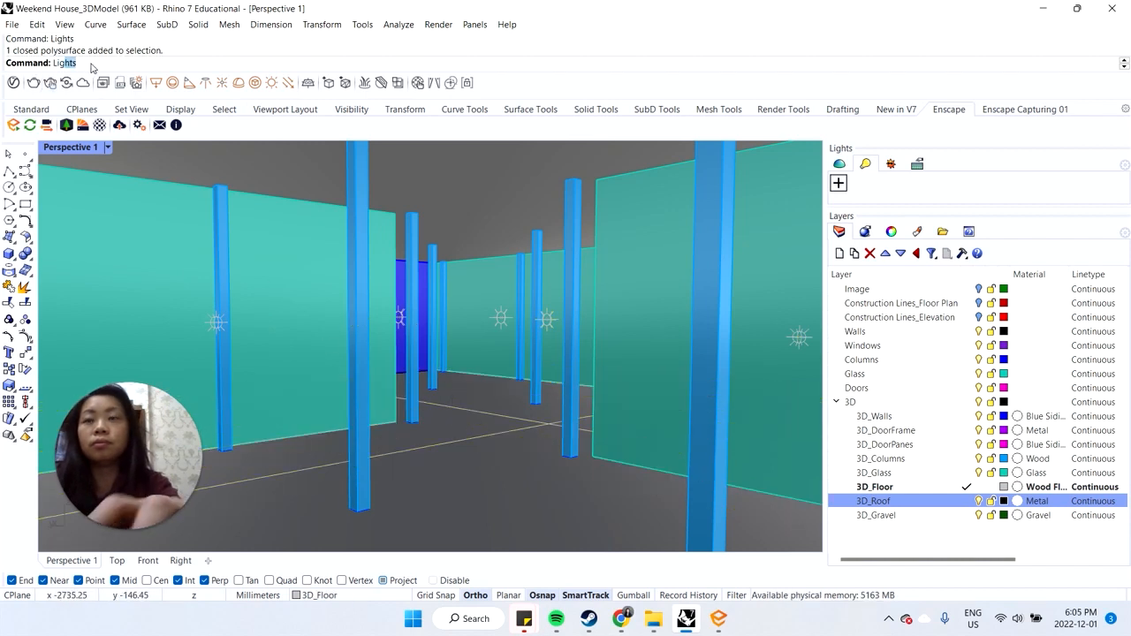
{"action": "key", "text": "Return"}
{"action": "key", "text": "Escape"}
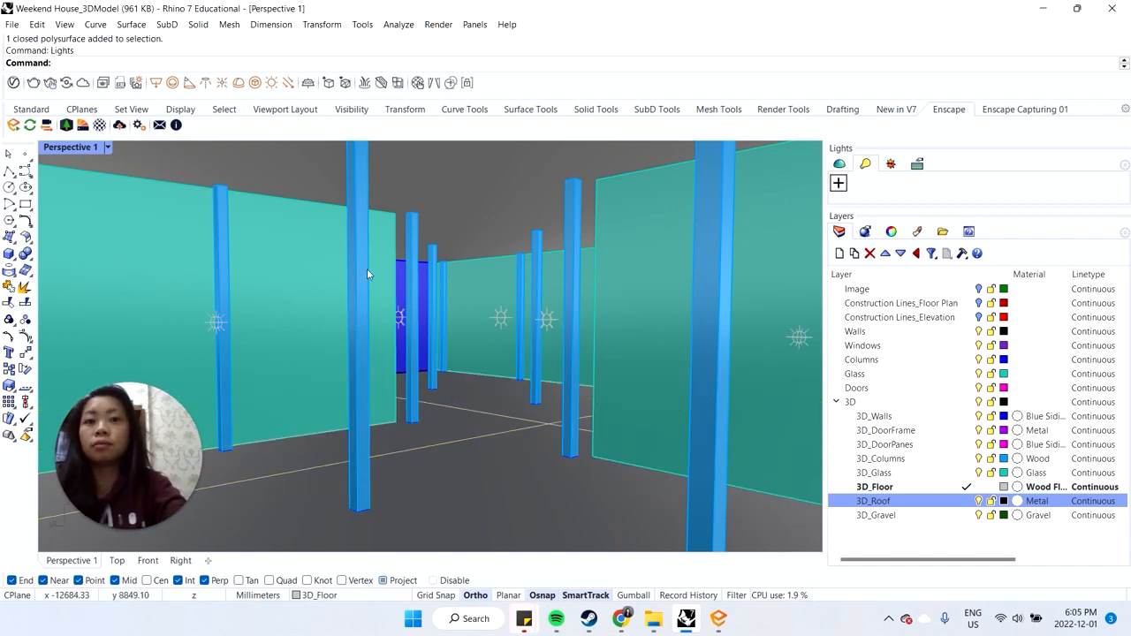
{"action": "left_click", "coordinate": [501, 319]}
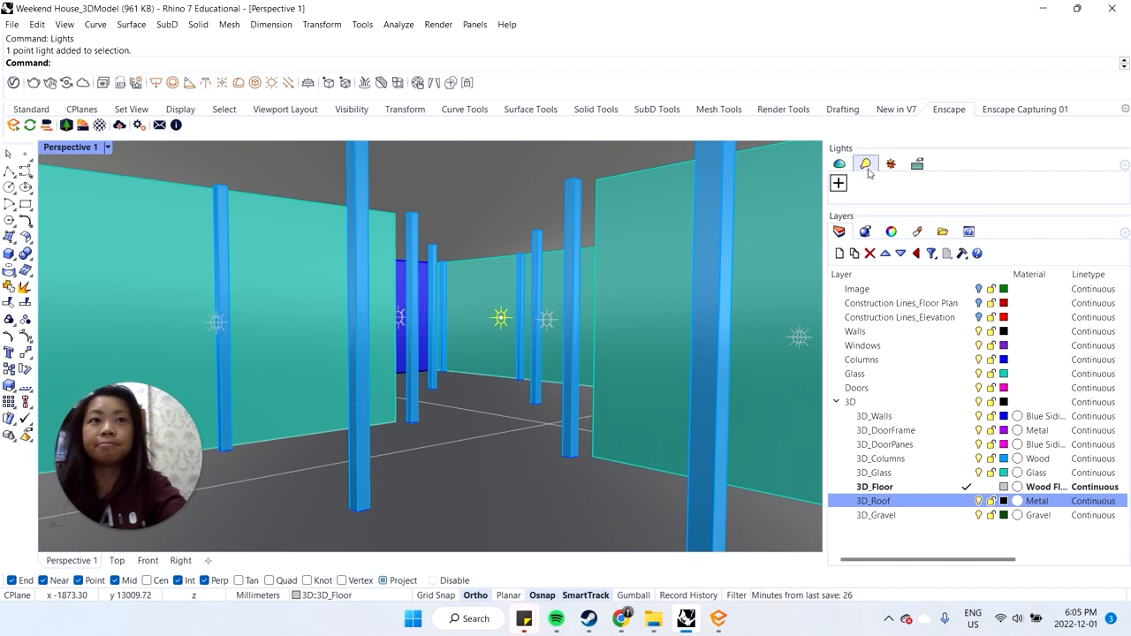
{"action": "left_click_drag", "start_coordinate": [844, 149], "coordinate": [289, 225]}
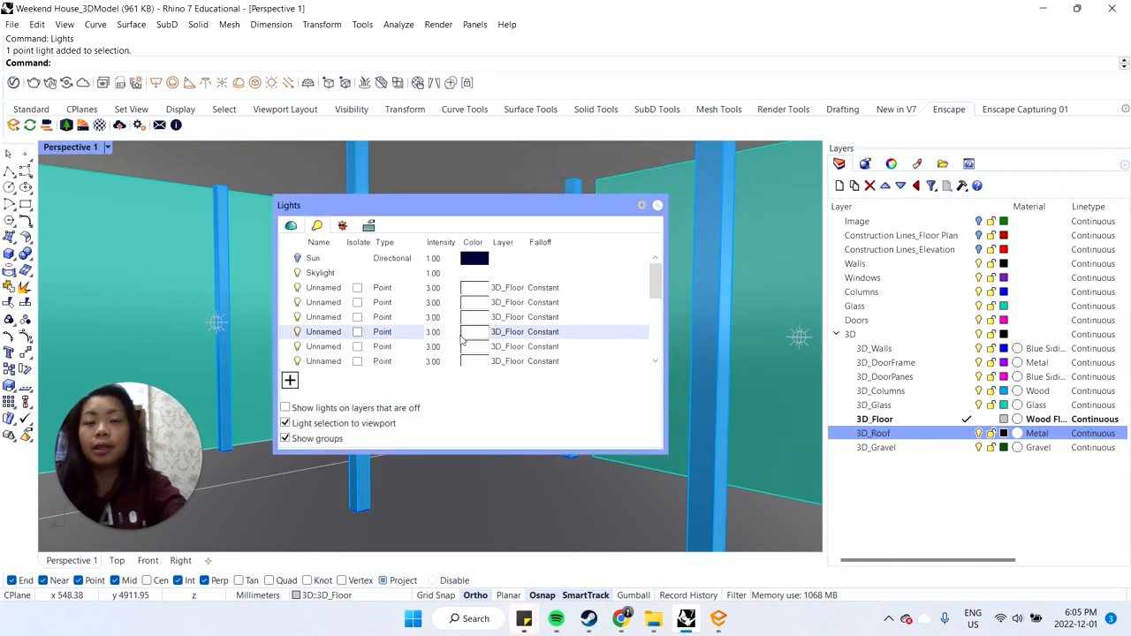
Step: Set the intensity of all the point lights to 1 and check the interior in the Enscape render
{"action": "scroll", "coordinate": [325, 349], "scroll_direction": "down", "scroll_amount": 6}
{"action": "left_click", "coordinate": [309, 349]}
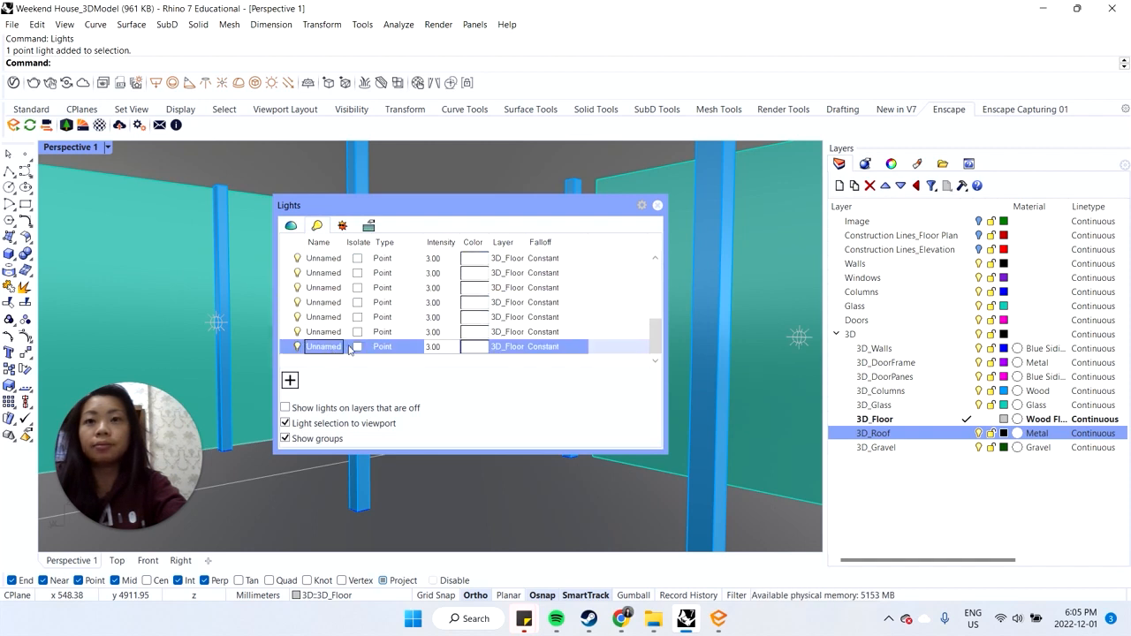
{"action": "scroll", "coordinate": [323, 291], "scroll_direction": "up", "scroll_amount": 5}
{"action": "left_click", "coordinate": [323, 287], "text": "shift"}
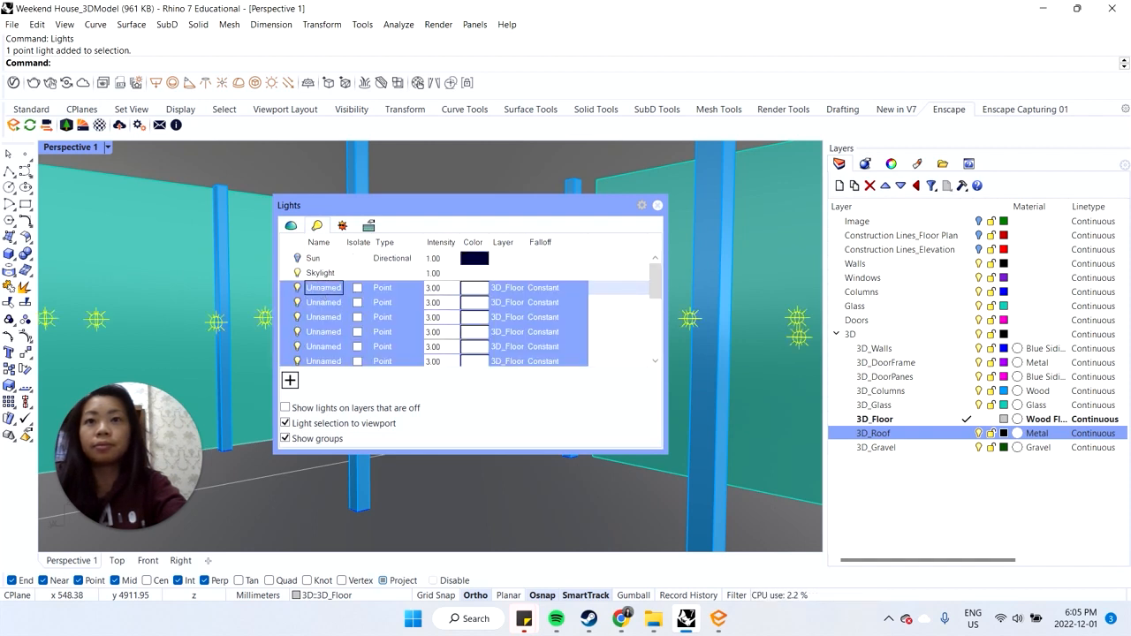
{"action": "left_click", "coordinate": [437, 291]}
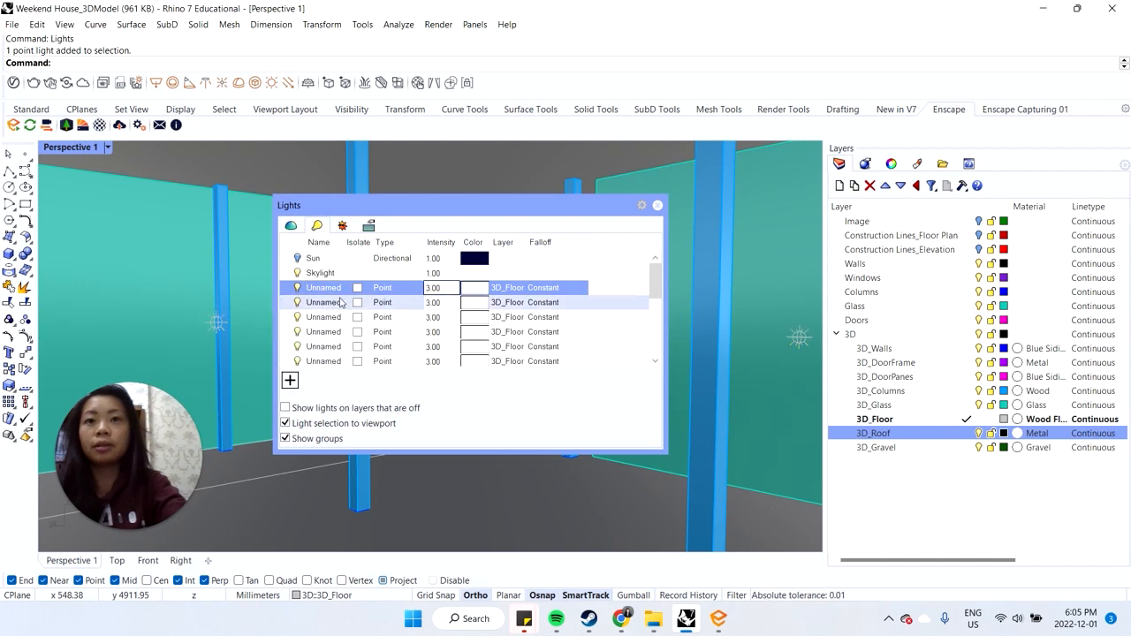
{"action": "scroll", "coordinate": [339, 303], "scroll_direction": "down", "scroll_amount": 5}
{"action": "left_click", "coordinate": [336, 347]}
{"action": "key", "text": "Tab"}
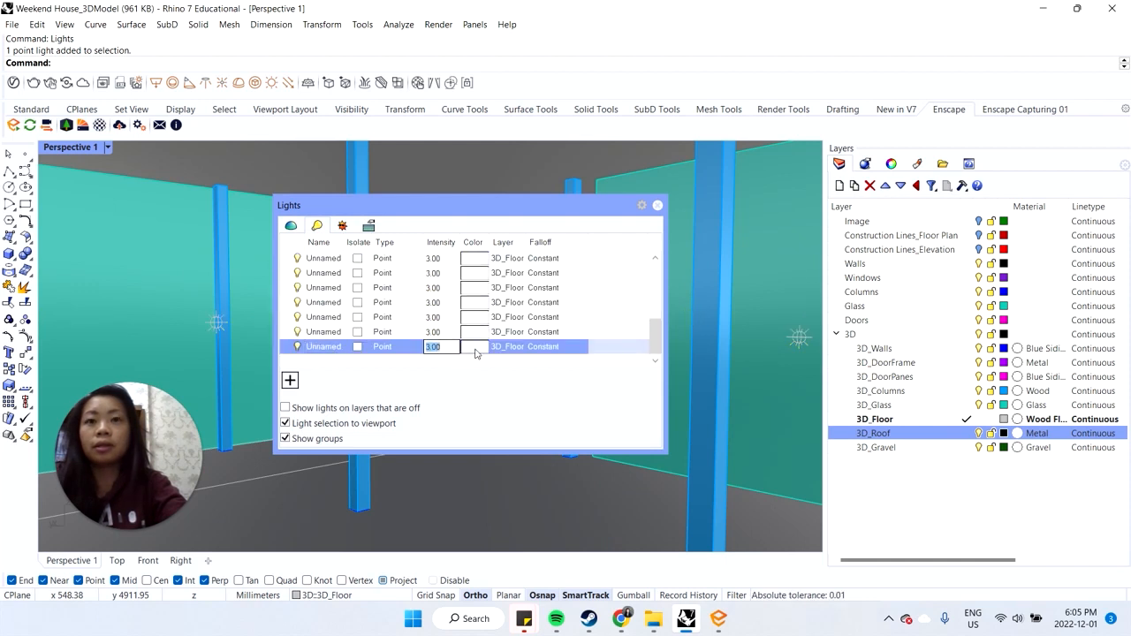
{"action": "type", "text": "1"}
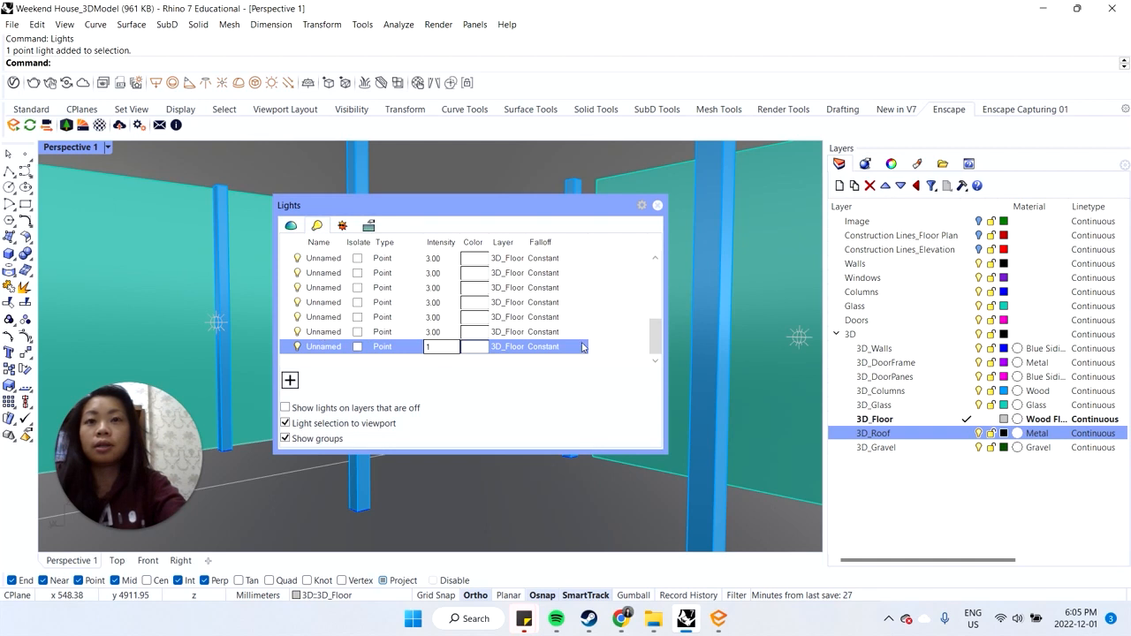
{"action": "key", "text": "Return"}
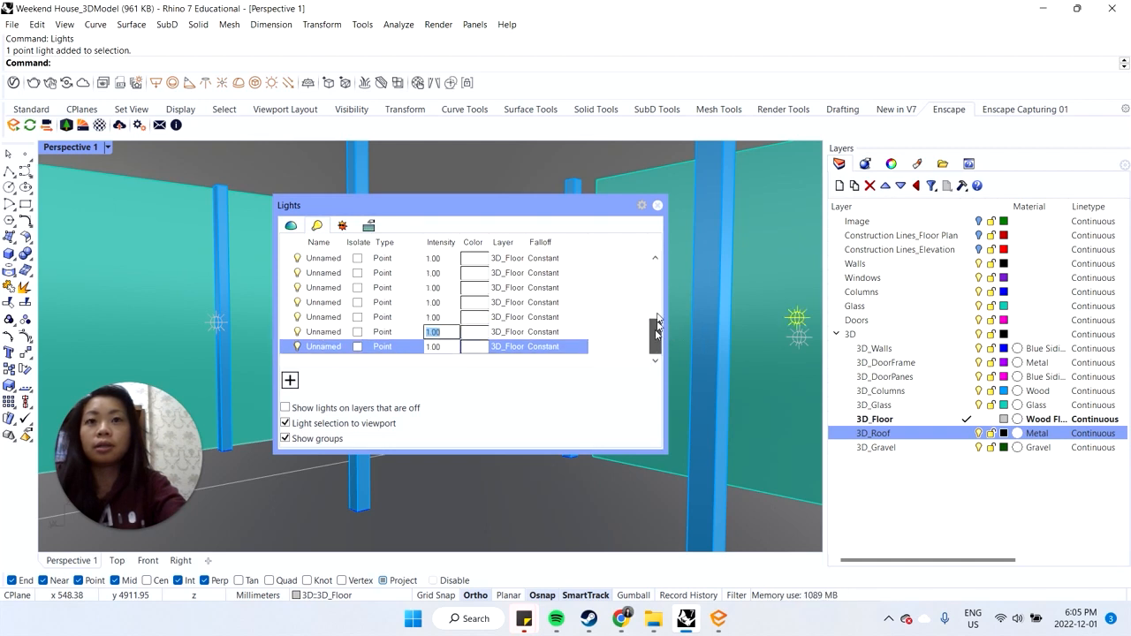
{"action": "mouse_move", "coordinate": [657, 329]}
{"action": "left_mouse_down"}
{"action": "mouse_move", "coordinate": [655, 257]}
{"action": "mouse_move", "coordinate": [656, 348]}
{"action": "left_mouse_up"}
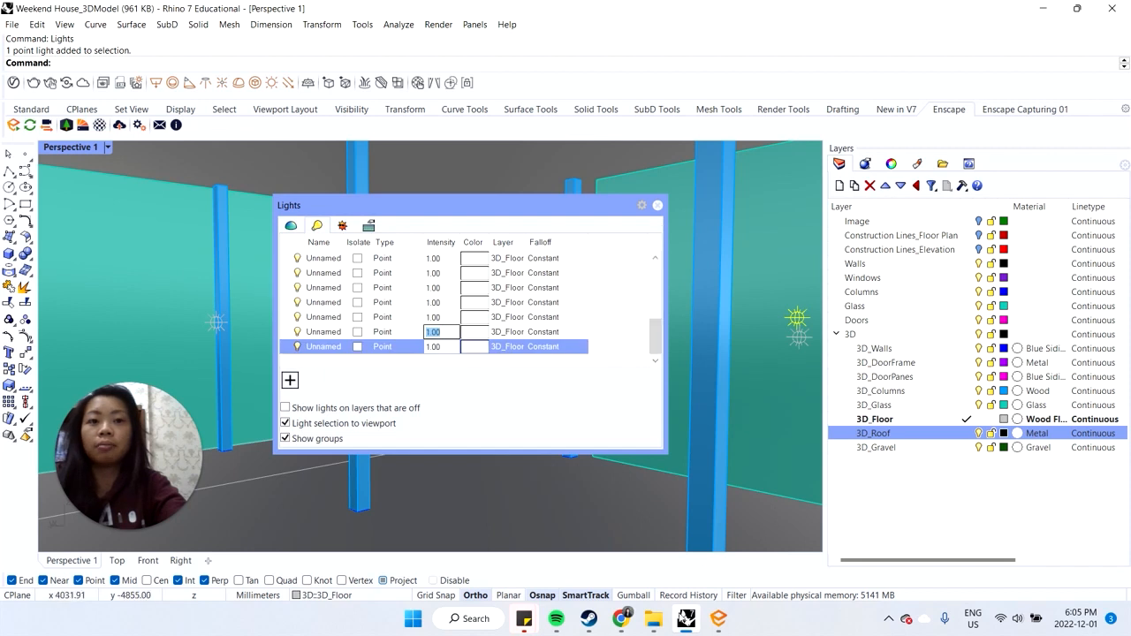
{"action": "left_click", "coordinate": [717, 619]}
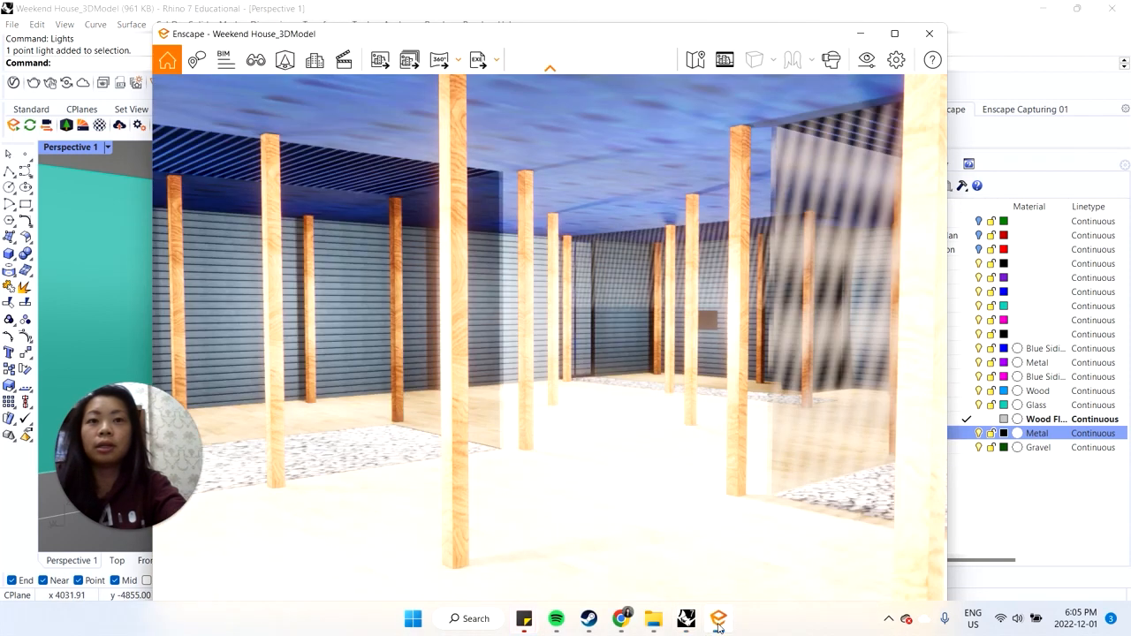
{"action": "left_click", "coordinate": [718, 619]}
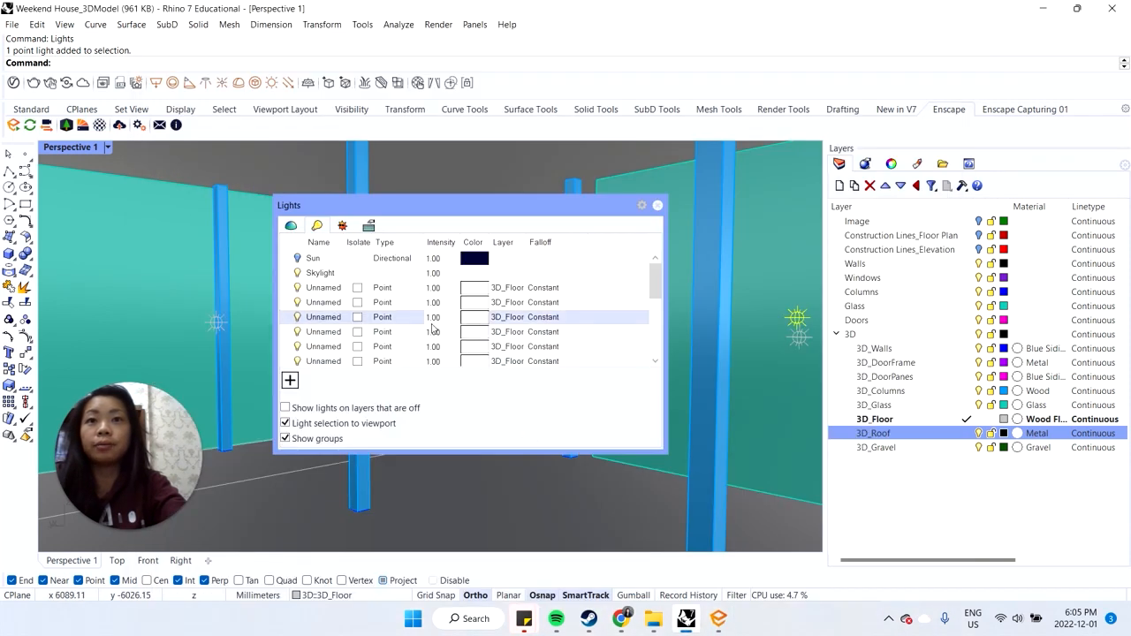
Step: Set the intensity of all the point lights to 0.5 and check the interior in the Enscape render
{"action": "double_click", "coordinate": [433, 287]}
{"action": "type", "text": "5"}
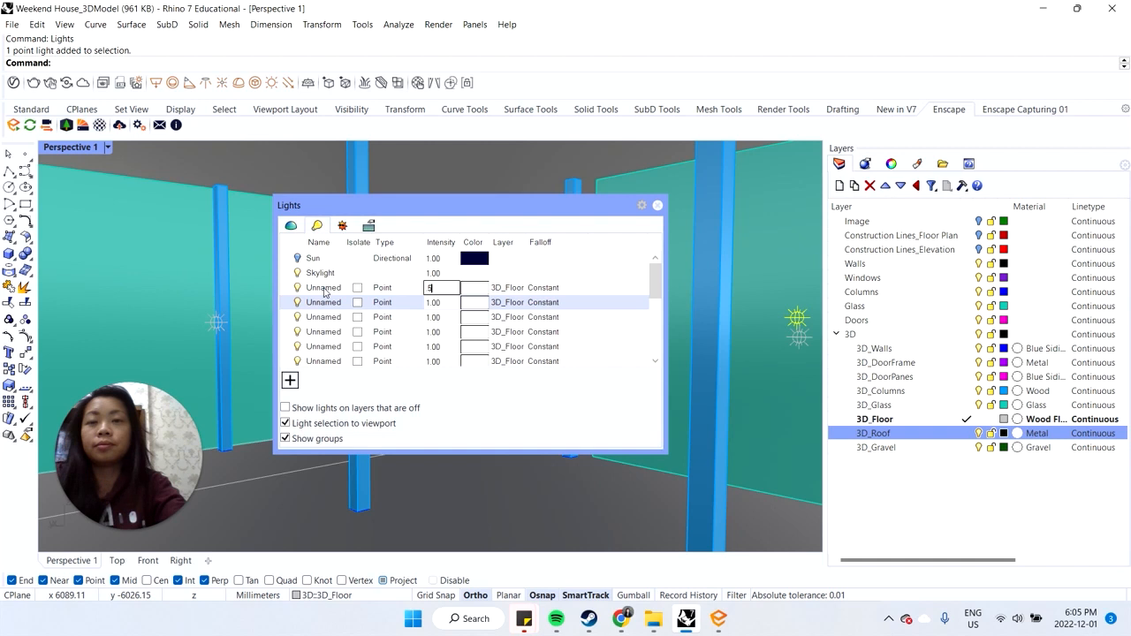
{"action": "key", "text": "Return"}
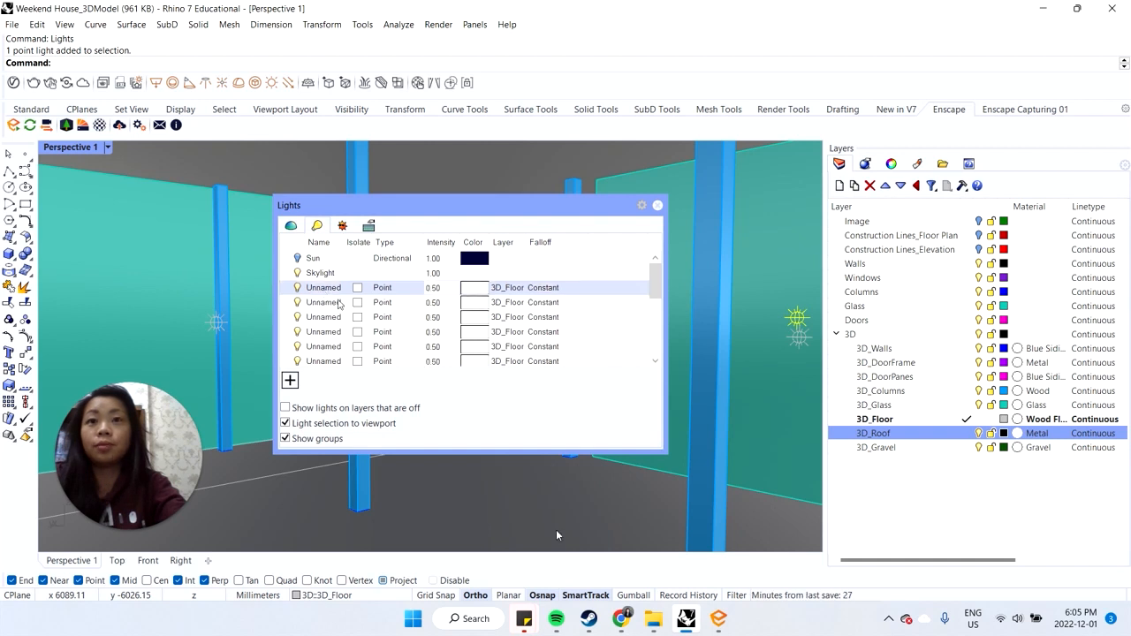
{"action": "left_click", "coordinate": [717, 619]}
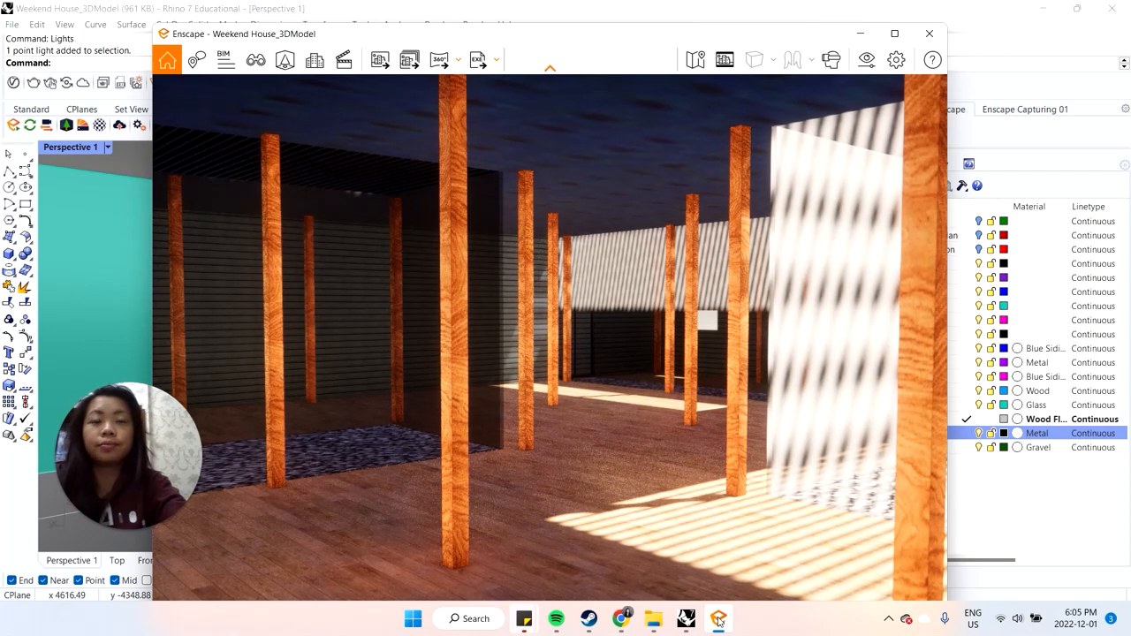
Step: Set the first point light's intensity to 75, then check the result in the Enscape render and close the lights list
{"action": "left_click", "coordinate": [717, 618]}
{"action": "double_click", "coordinate": [446, 289]}
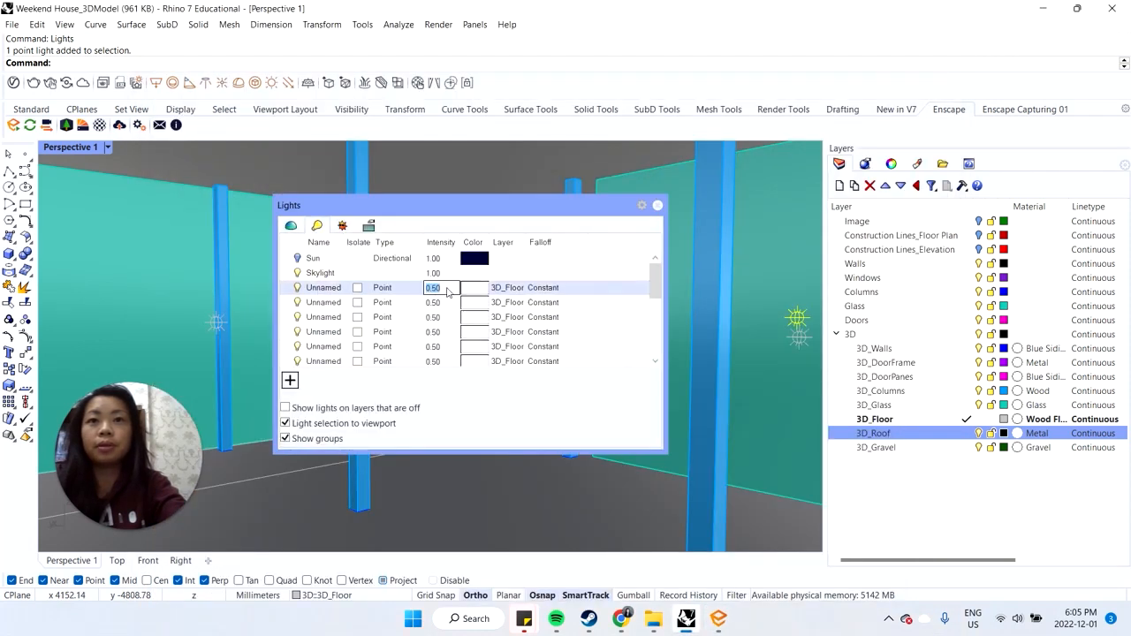
{"action": "type", "text": "75"}
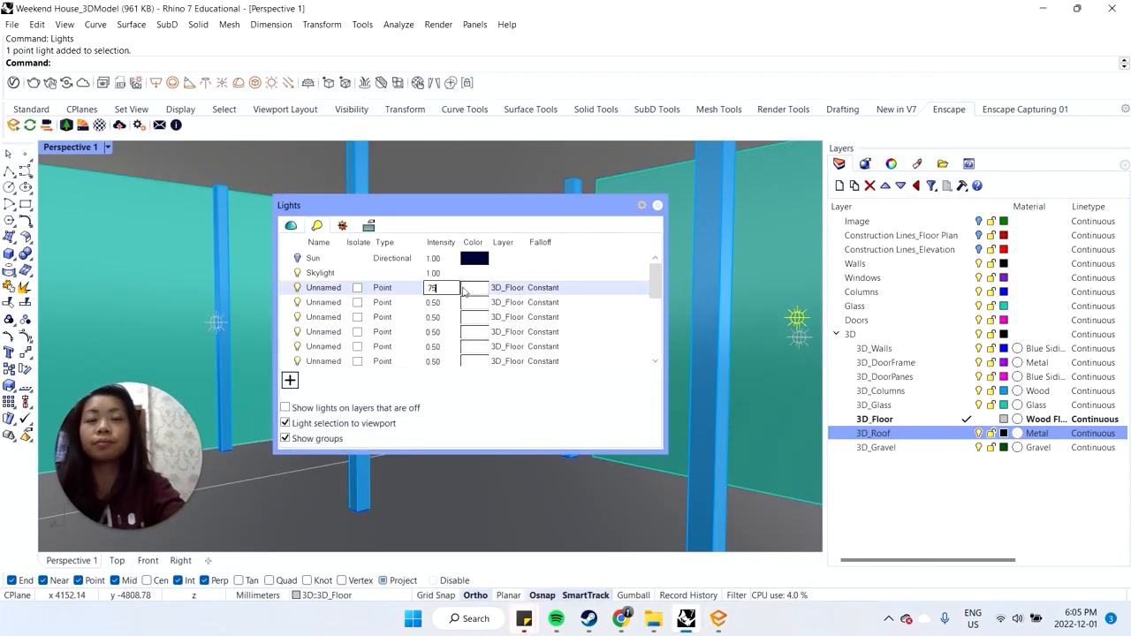
{"action": "mouse_move", "coordinate": [726, 625]}
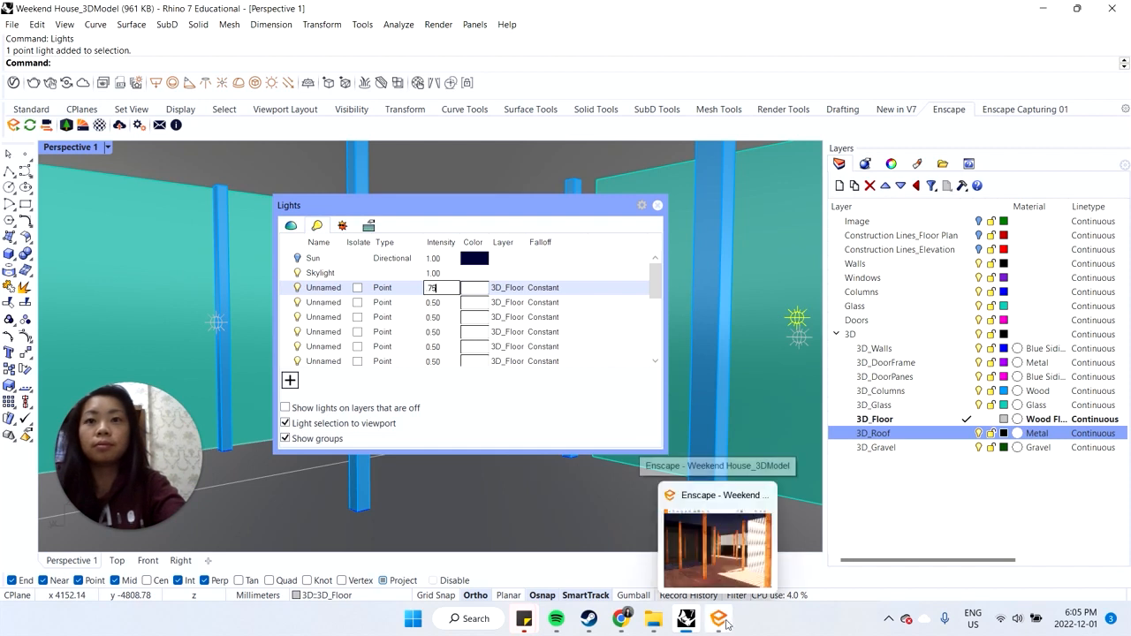
{"action": "left_click", "coordinate": [726, 623]}
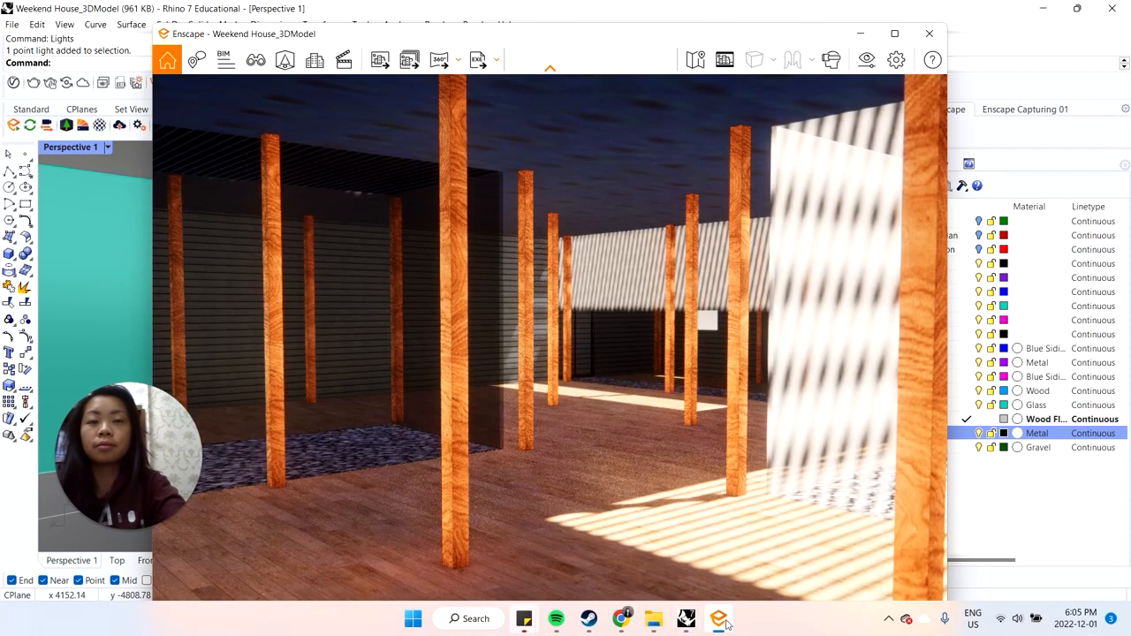
{"action": "left_click", "coordinate": [726, 624]}
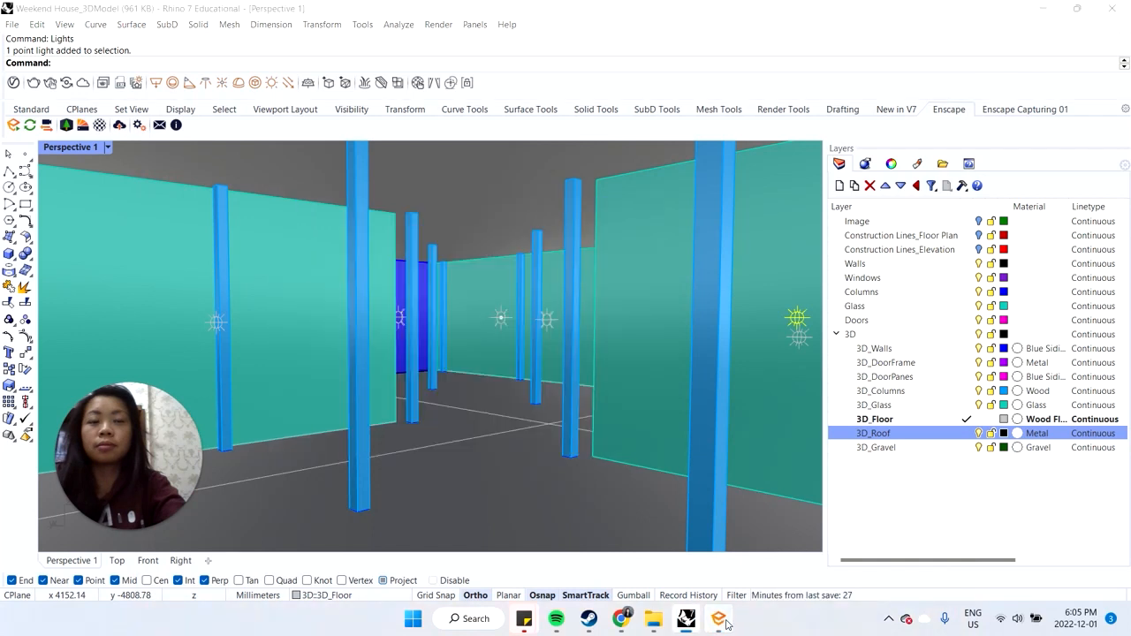
{"action": "left_click", "coordinate": [726, 624]}
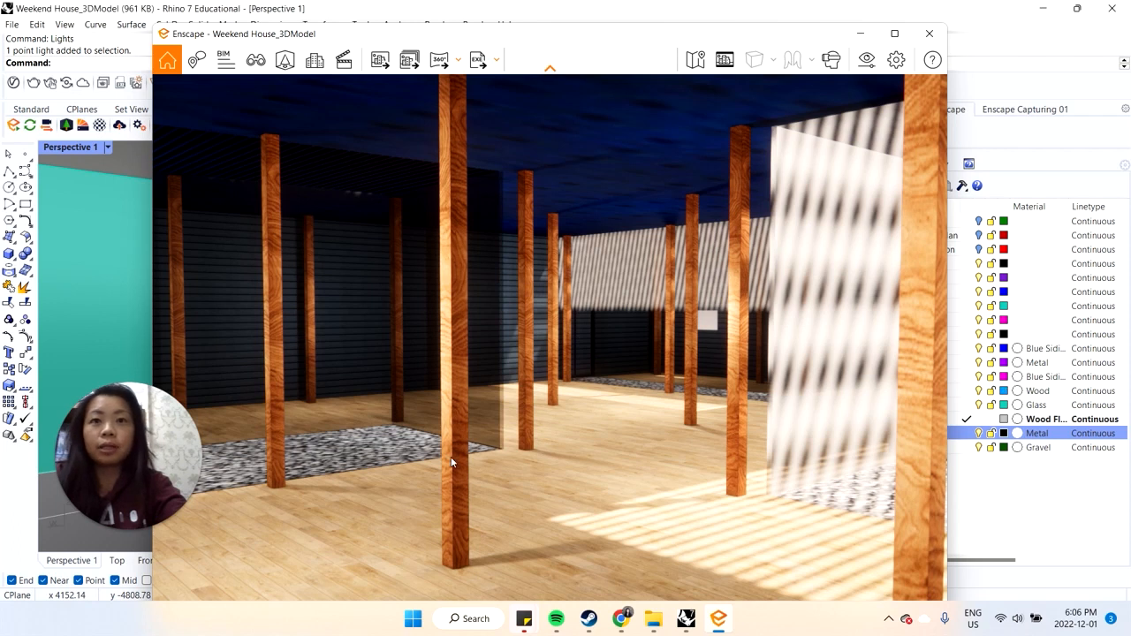
{"action": "left_click", "coordinate": [859, 34]}
{"action": "left_click", "coordinate": [661, 205]}
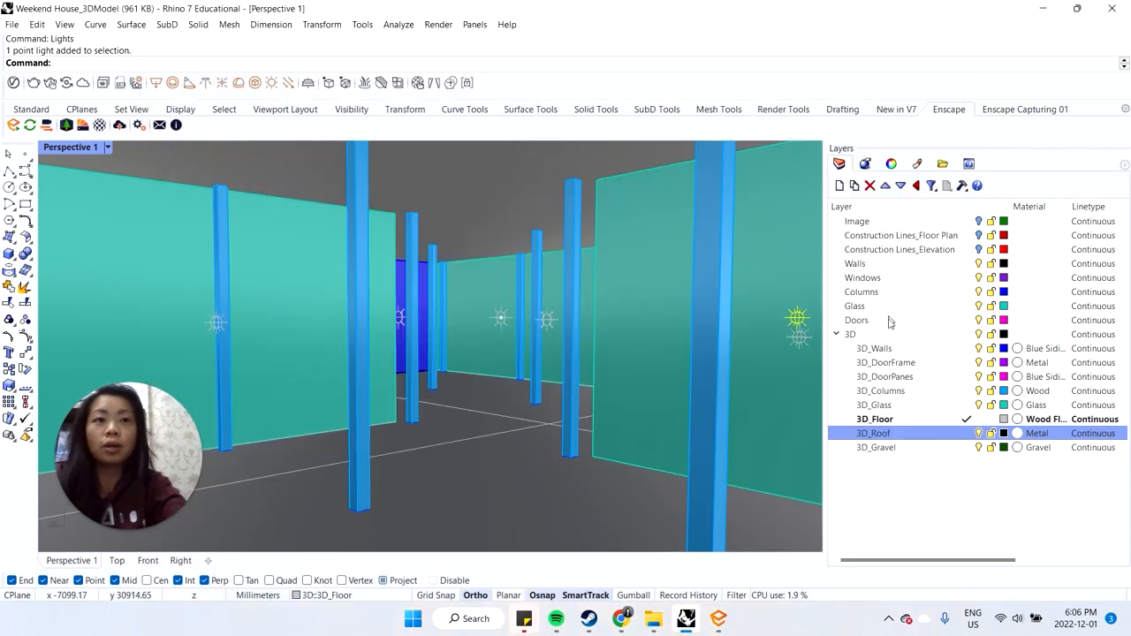
Step: Select all objects on the 3D_Columns layer
{"action": "right_click", "coordinate": [918, 391]}
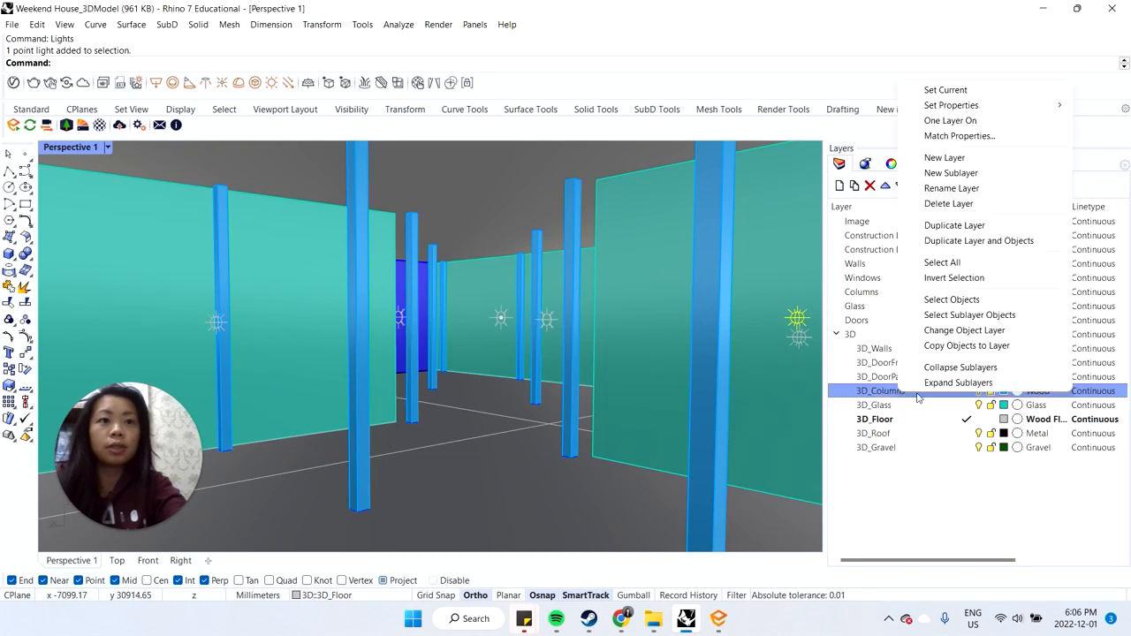
{"action": "left_click", "coordinate": [961, 299]}
{"action": "scroll", "coordinate": [466, 371], "scroll_direction": "down", "scroll_amount": 10}
{"action": "right_click_drag", "start_coordinate": [450, 358], "coordinate": [471, 443]}
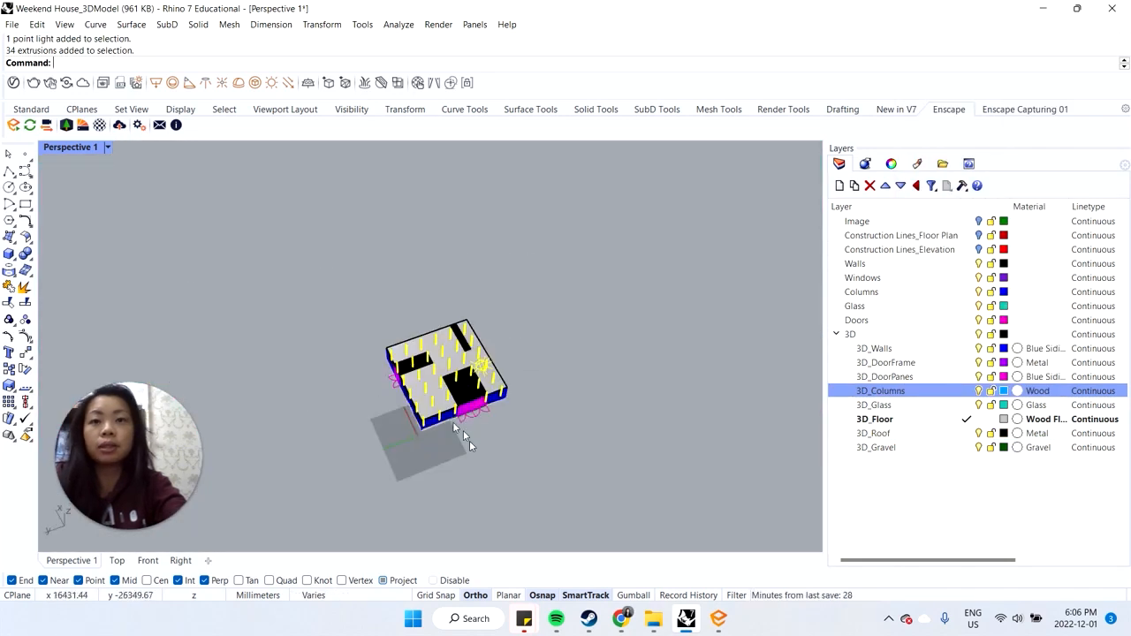
{"action": "scroll", "coordinate": [464, 433], "scroll_direction": "up", "scroll_amount": 5}
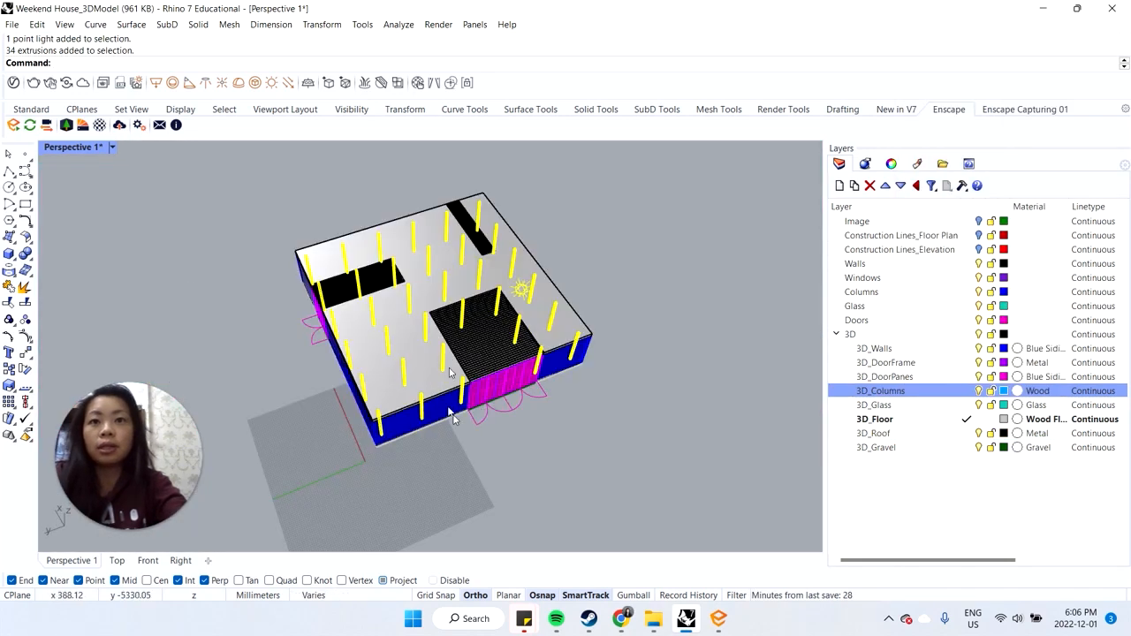
Step: Apply a capped box texture mapping to the selected columns, spanning the building's opposite base corners and its full height
{"action": "left_click", "coordinate": [892, 164]}
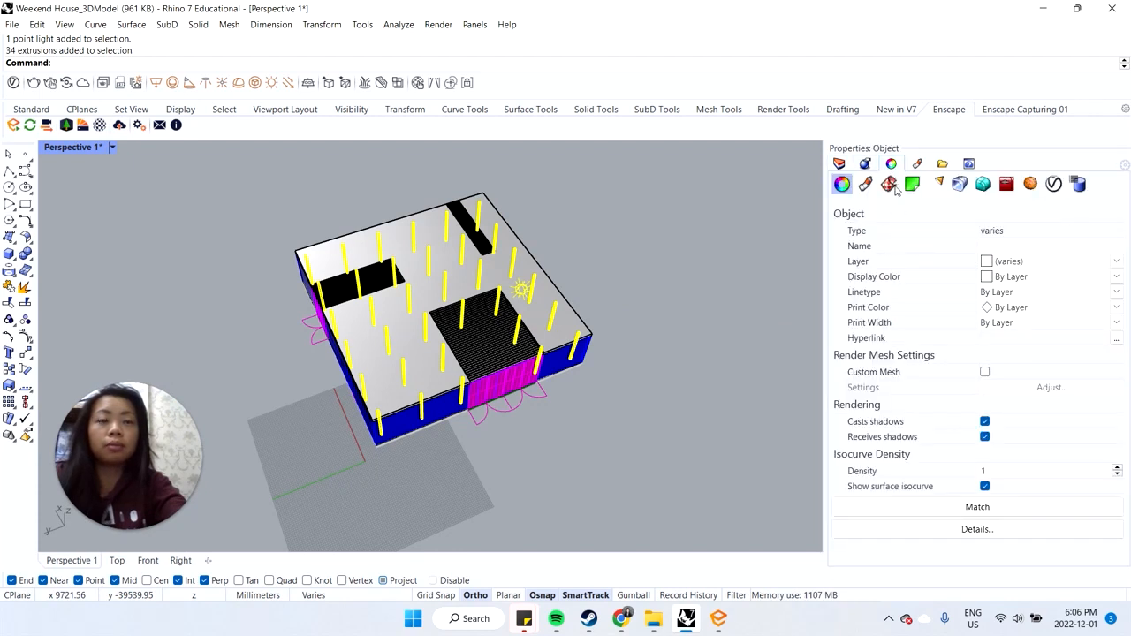
{"action": "left_click", "coordinate": [889, 184]}
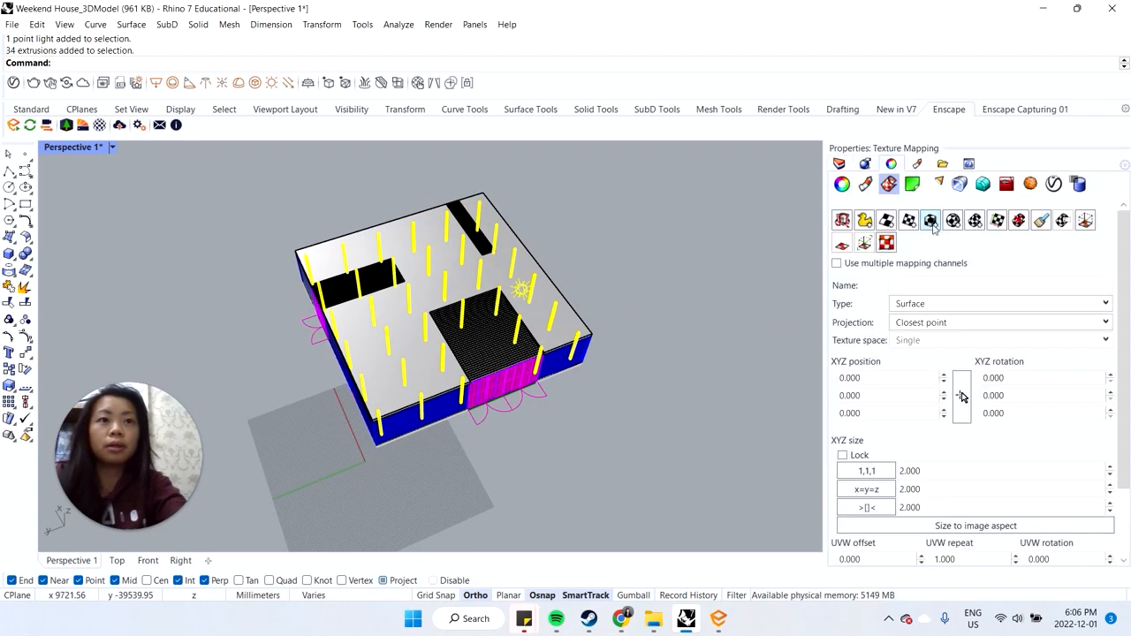
{"action": "left_click", "coordinate": [930, 220]}
{"action": "left_click", "coordinate": [304, 281]}
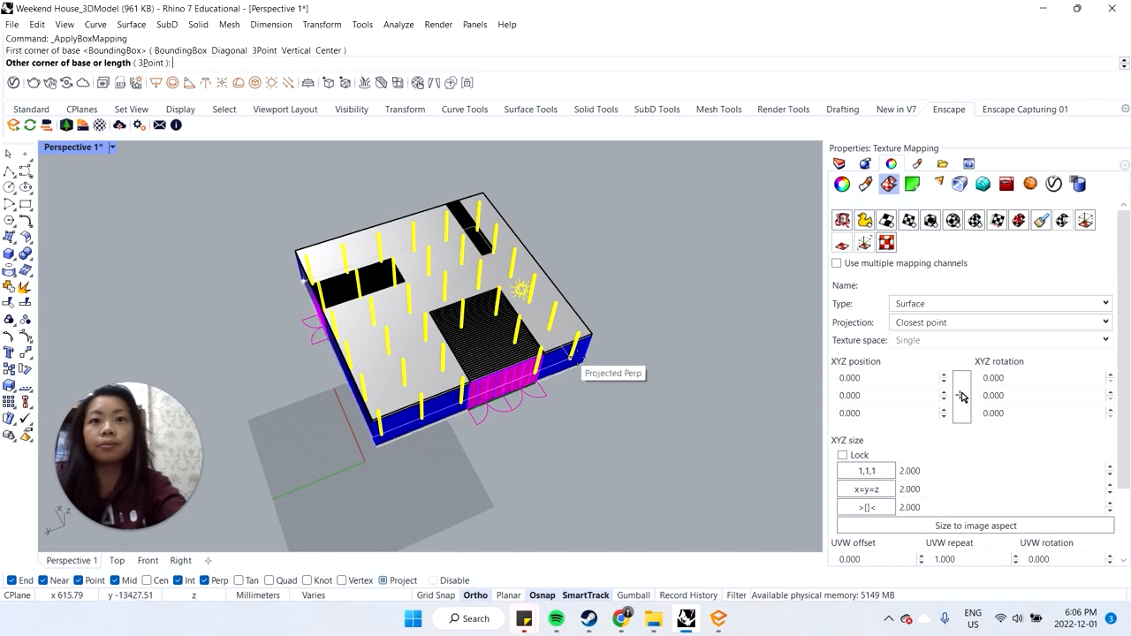
{"action": "left_click", "coordinate": [583, 363]}
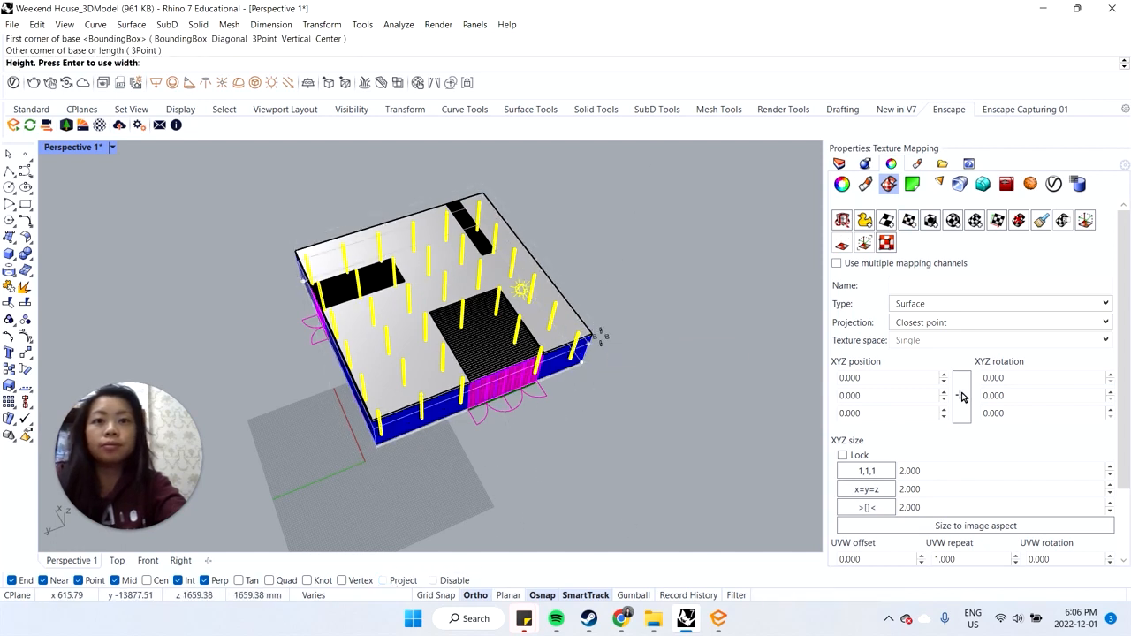
{"action": "left_click", "coordinate": [592, 336]}
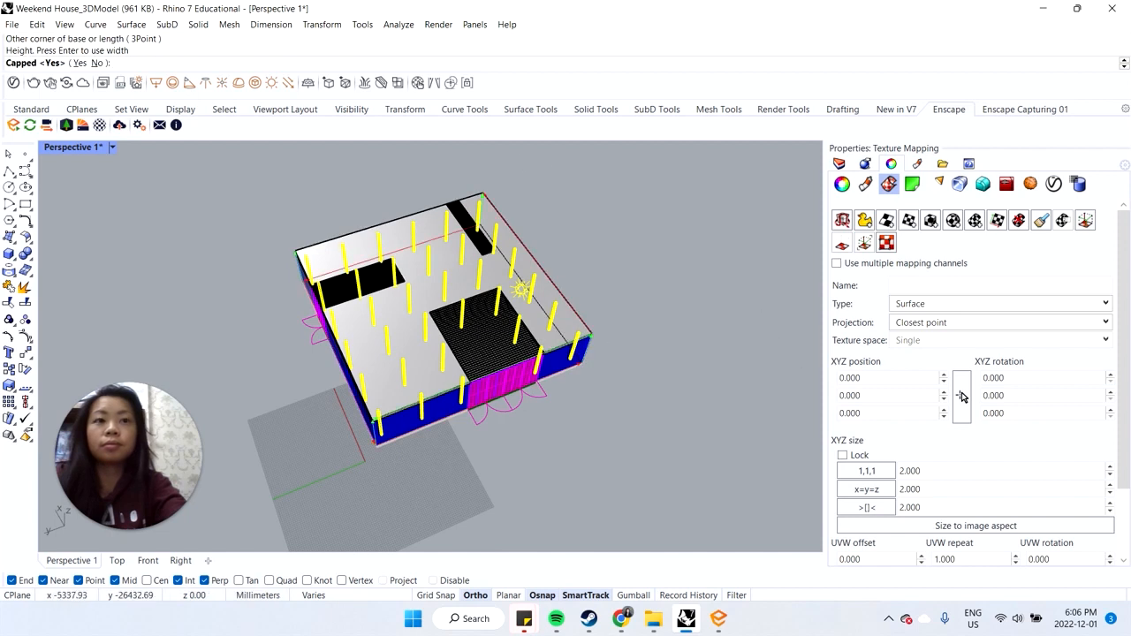
{"action": "key", "text": "Return"}
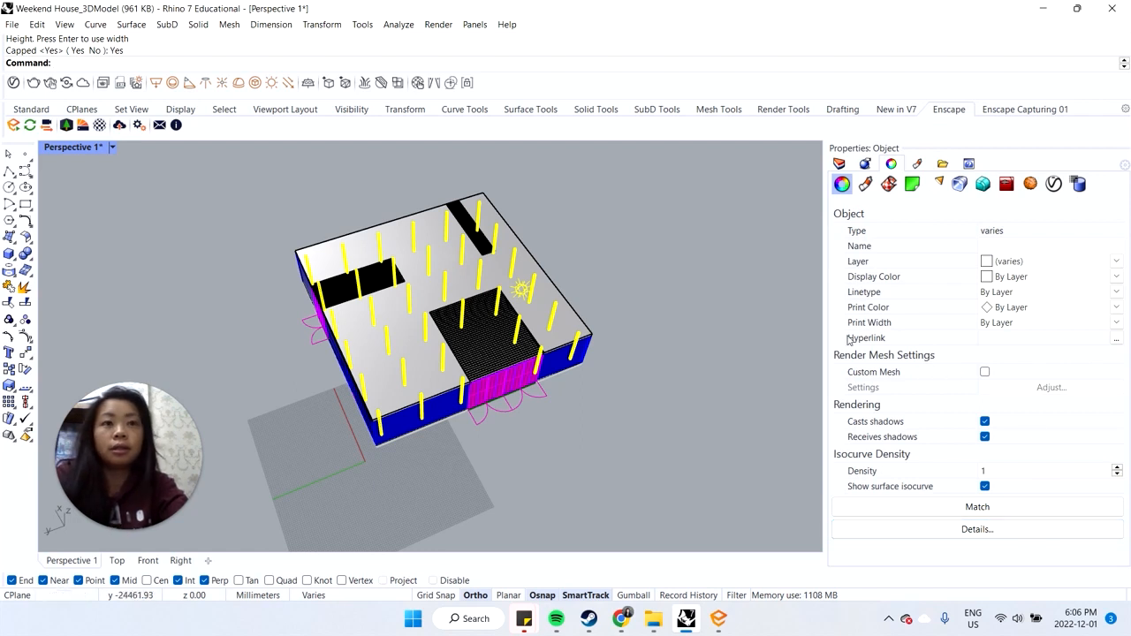
Step: Lock the UVW repeat values of the columns' texture mapping together and set them to 3
{"action": "left_click", "coordinate": [889, 185]}
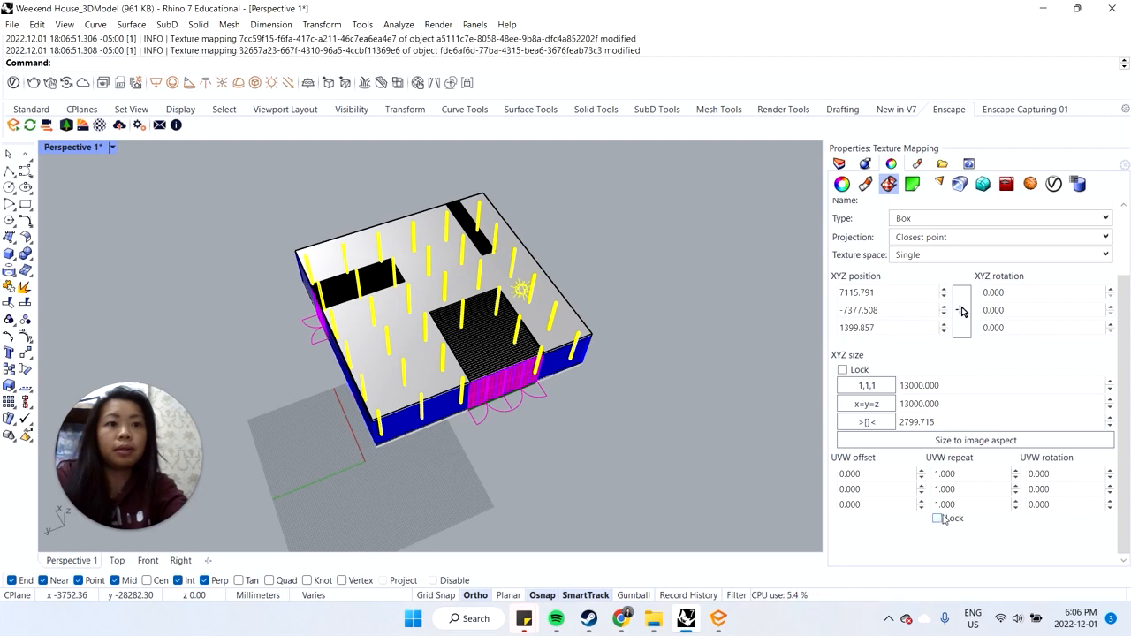
{"action": "type", "text": "3"}
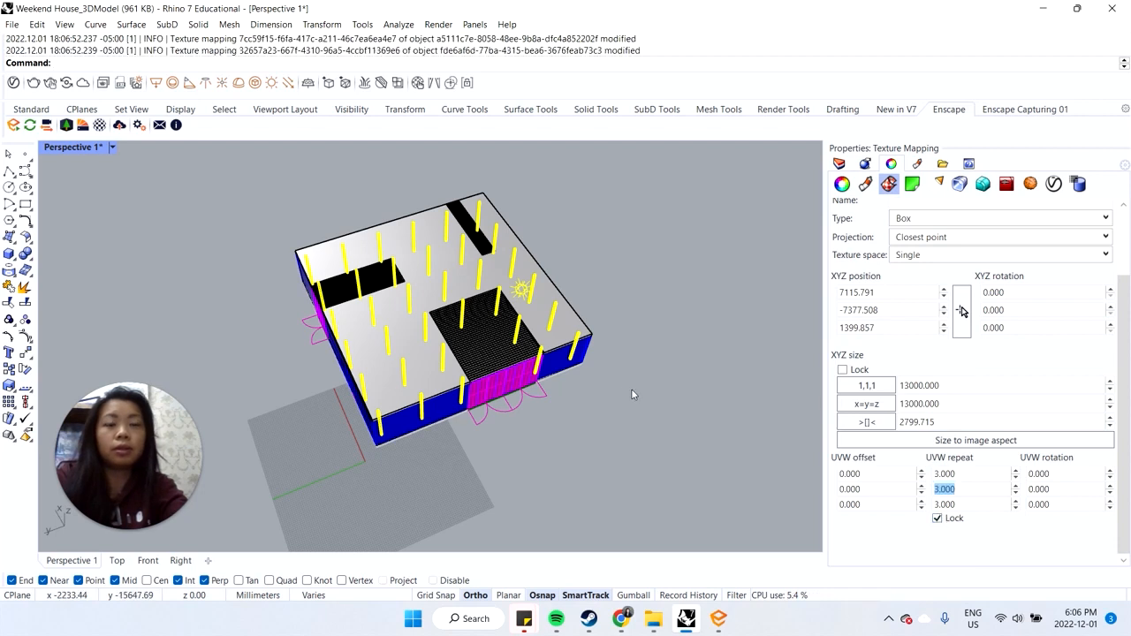
{"action": "right_click_drag", "start_coordinate": [632, 394], "coordinate": [641, 363]}
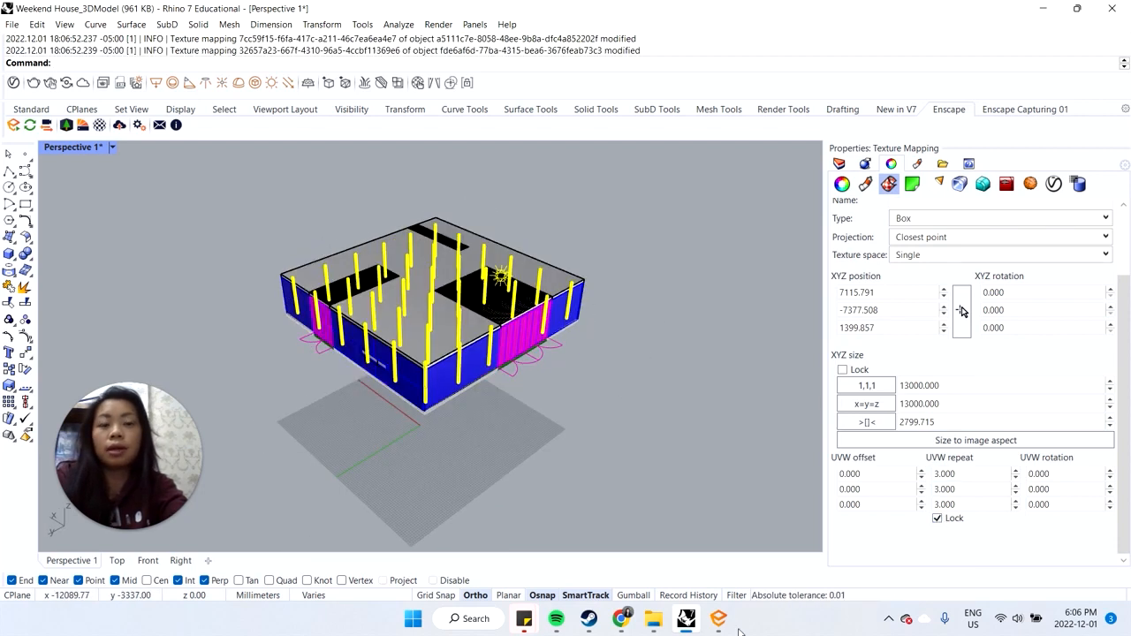
Step: Restore the named view Perspective 1 and check the columns' wood texture in Enscape
{"action": "left_click", "coordinate": [112, 148]}
{"action": "mouse_move", "coordinate": [203, 382]}
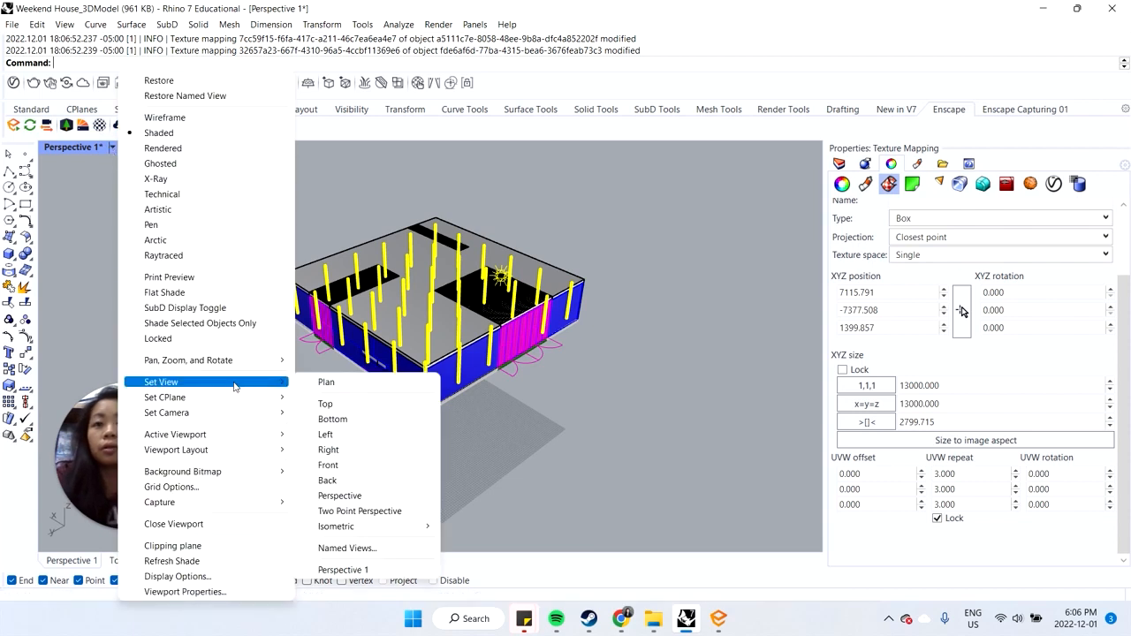
{"action": "left_click", "coordinate": [349, 570]}
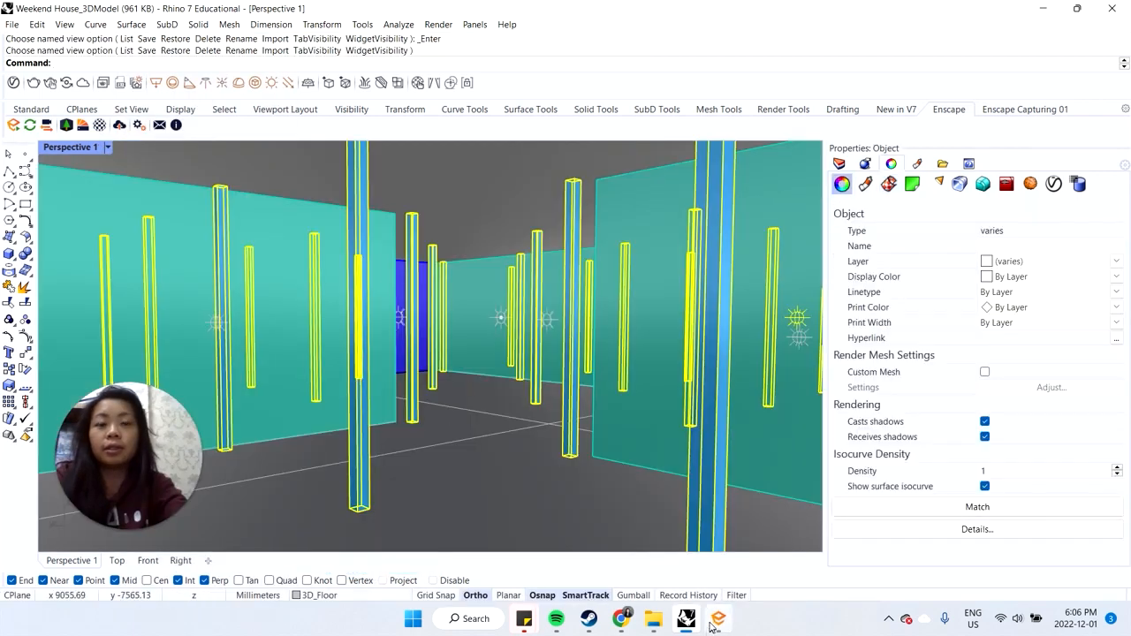
{"action": "left_click", "coordinate": [717, 616]}
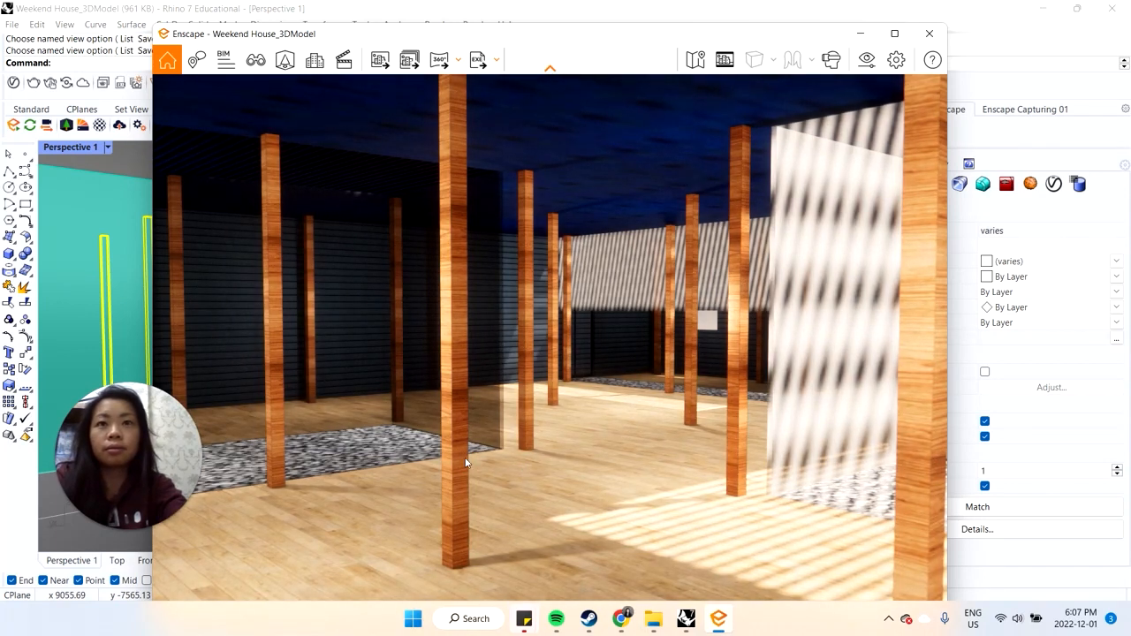
{"action": "left_click", "coordinate": [1026, 434]}
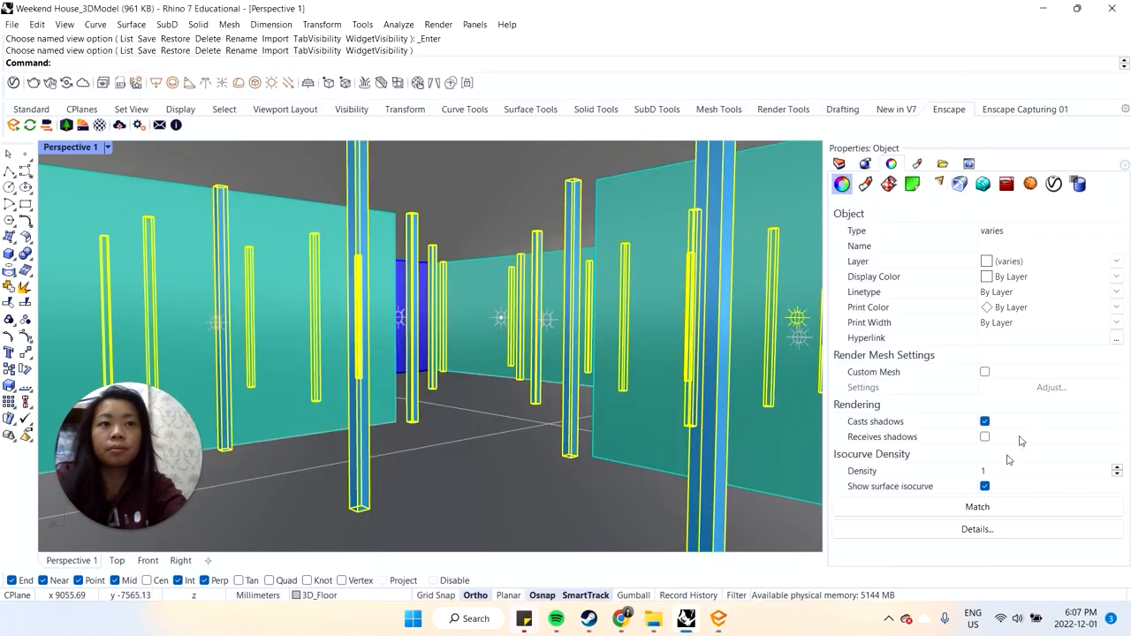
Step: Set the locked UVW repeat of the columns' mapping to 1 and check the texture in Enscape
{"action": "left_click", "coordinate": [888, 184]}
{"action": "left_click_drag", "start_coordinate": [934, 474], "coordinate": [980, 483]}
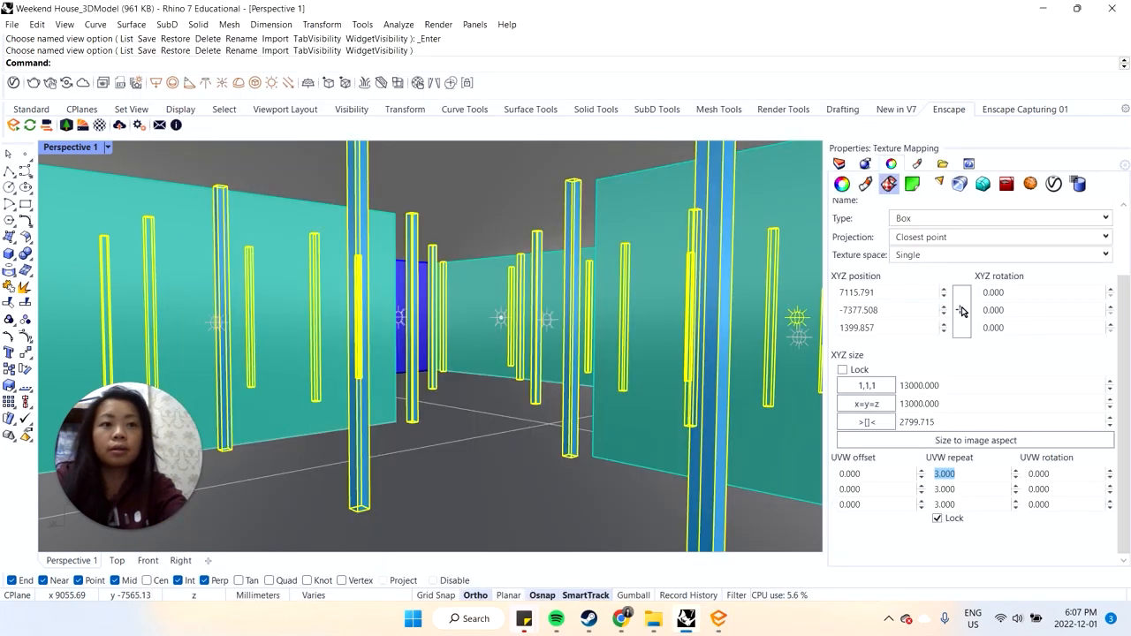
{"action": "type", "text": "1"}
{"action": "key", "text": "Tab"}
{"action": "left_click", "coordinate": [723, 620]}
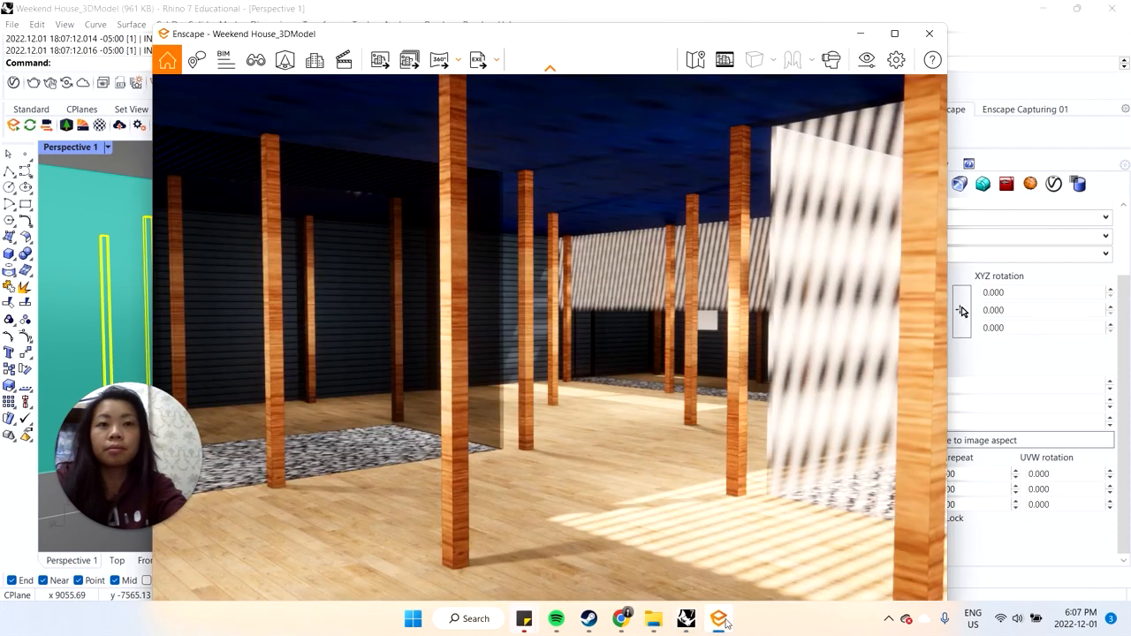
{"action": "left_click", "coordinate": [722, 620]}
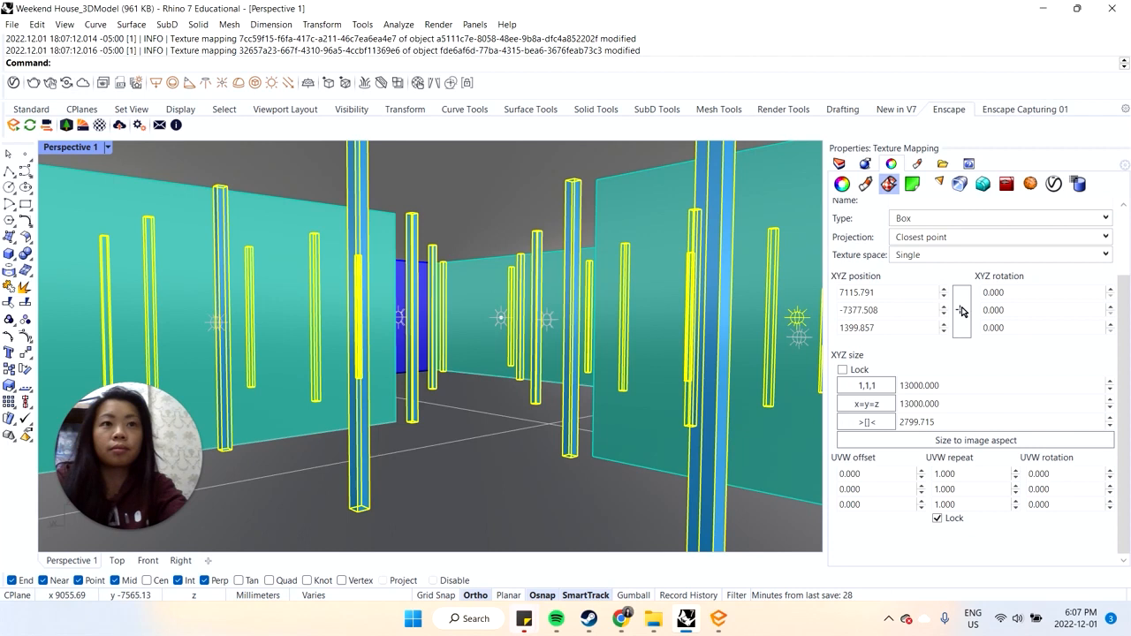
Step: Try a first UVW rotation value of 90 on the columns' mapping and check it in Enscape
{"action": "scroll", "coordinate": [999, 353], "scroll_direction": "up", "scroll_amount": 2}
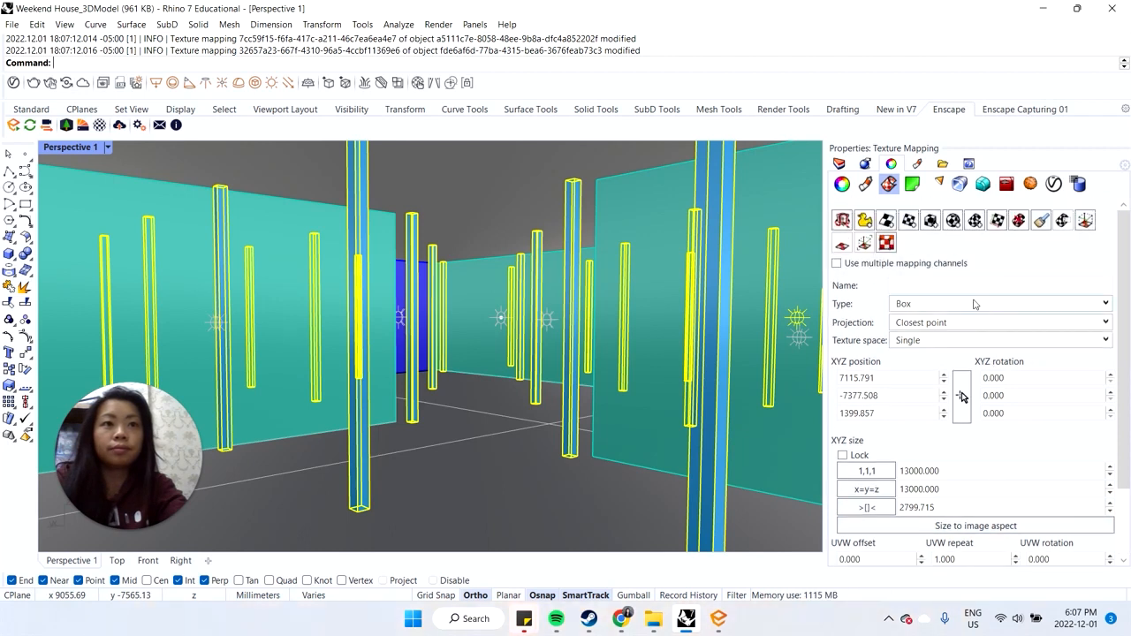
{"action": "scroll", "coordinate": [995, 227], "scroll_direction": "down", "scroll_amount": 2}
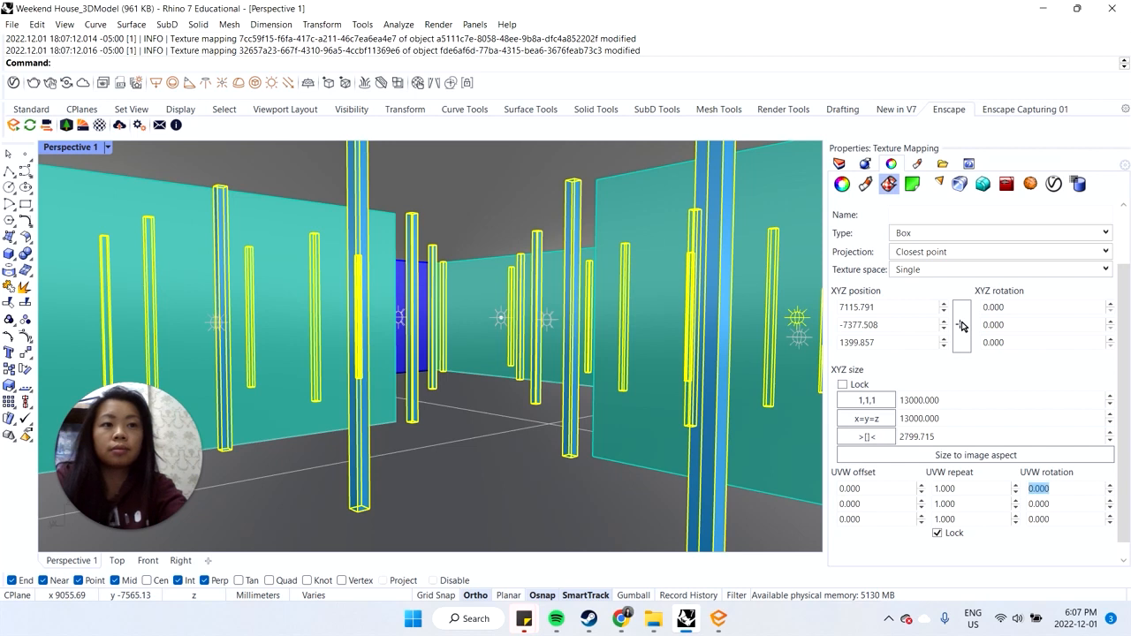
{"action": "type", "text": "90"}
{"action": "key", "text": "Tab"}
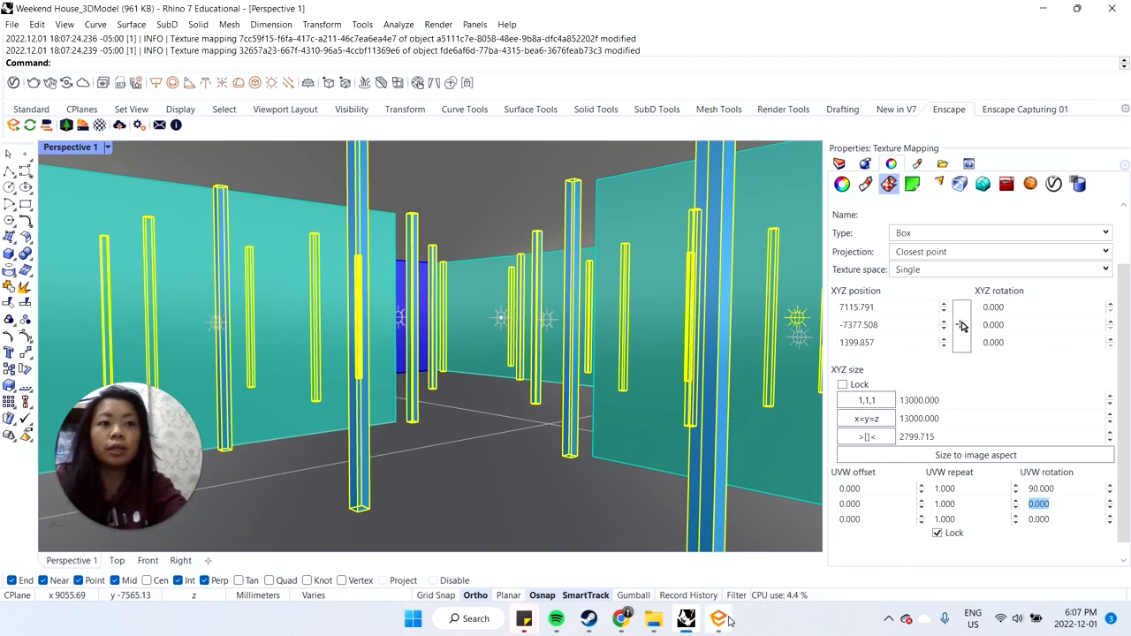
{"action": "left_click", "coordinate": [730, 622]}
{"action": "left_click", "coordinate": [730, 622]}
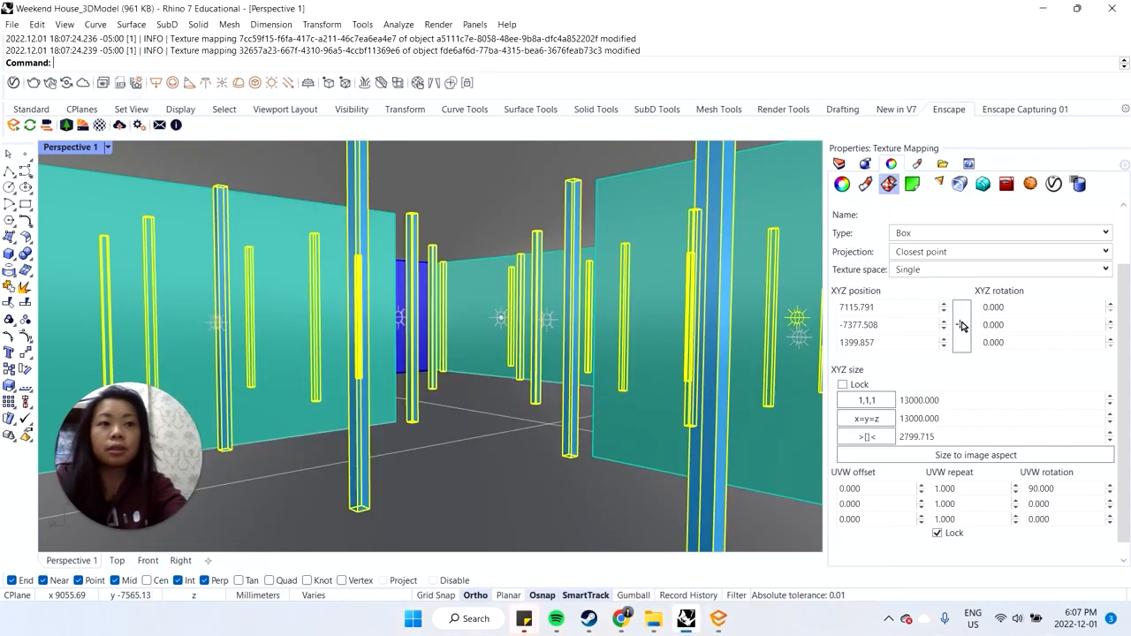
Step: Set the columns' first UVW rotation value to 0 and the second to 90, and check the grain in Enscape
{"action": "left_click_drag", "start_coordinate": [1055, 489], "coordinate": [1018, 492]}
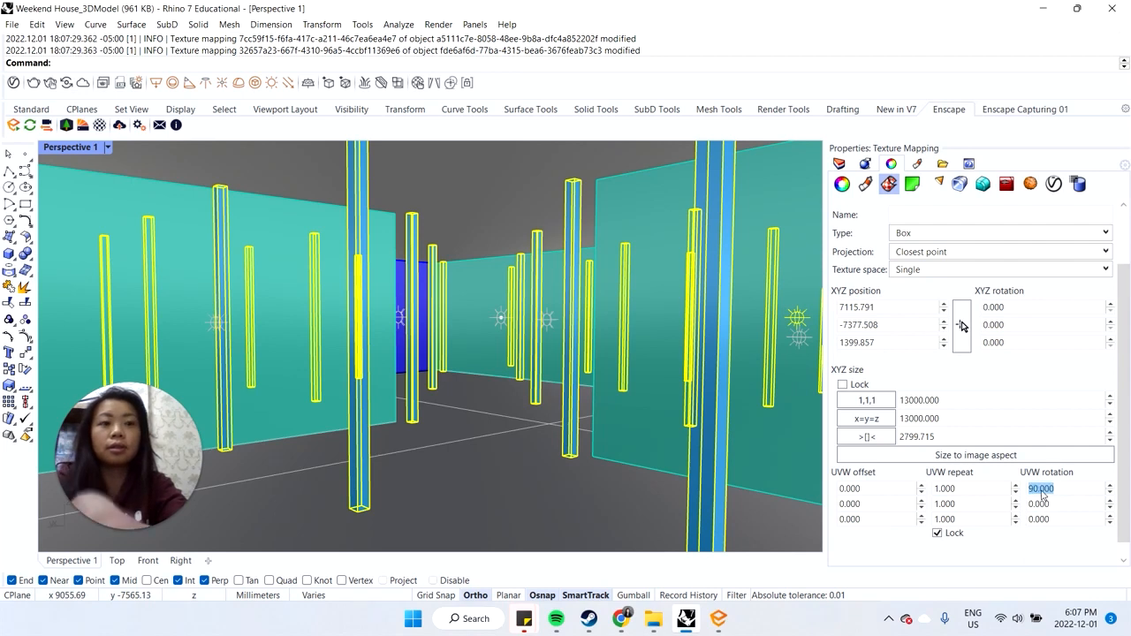
{"action": "type", "text": "0"}
{"action": "key", "text": "Tab"}
{"action": "type", "text": "90"}
{"action": "key", "text": "shift+Tab"}
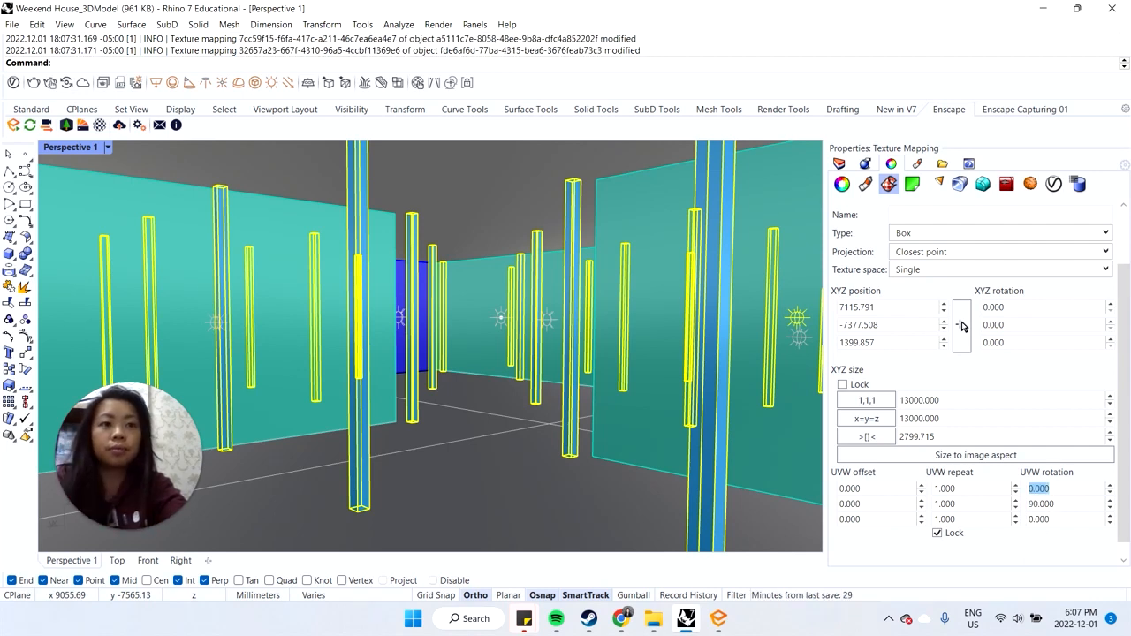
{"action": "left_click", "coordinate": [729, 622]}
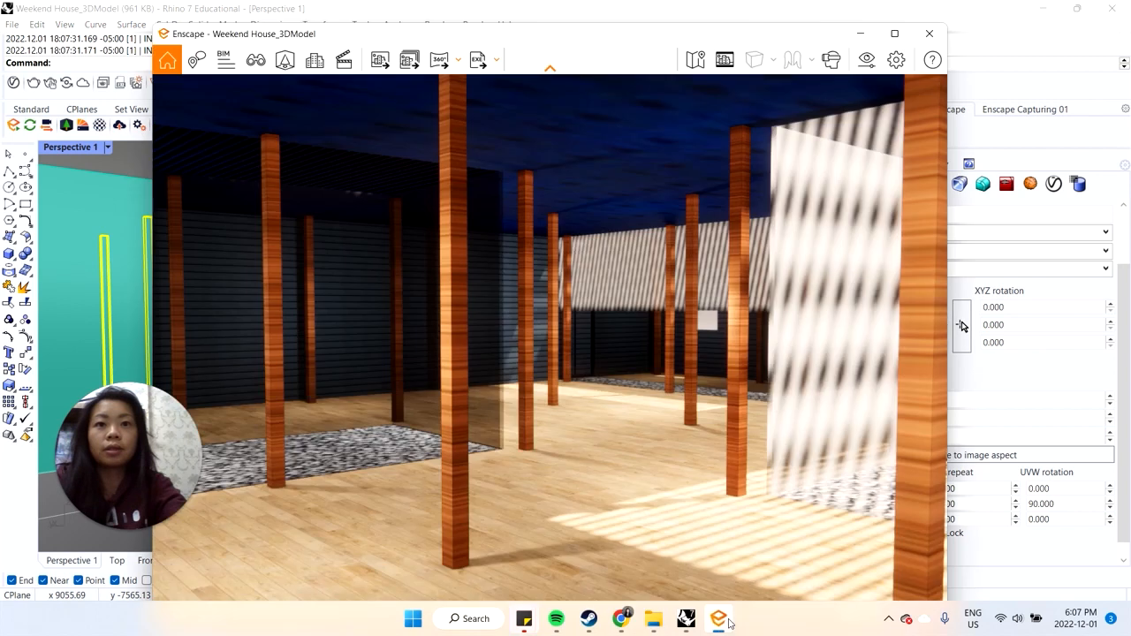
{"action": "left_click", "coordinate": [728, 622]}
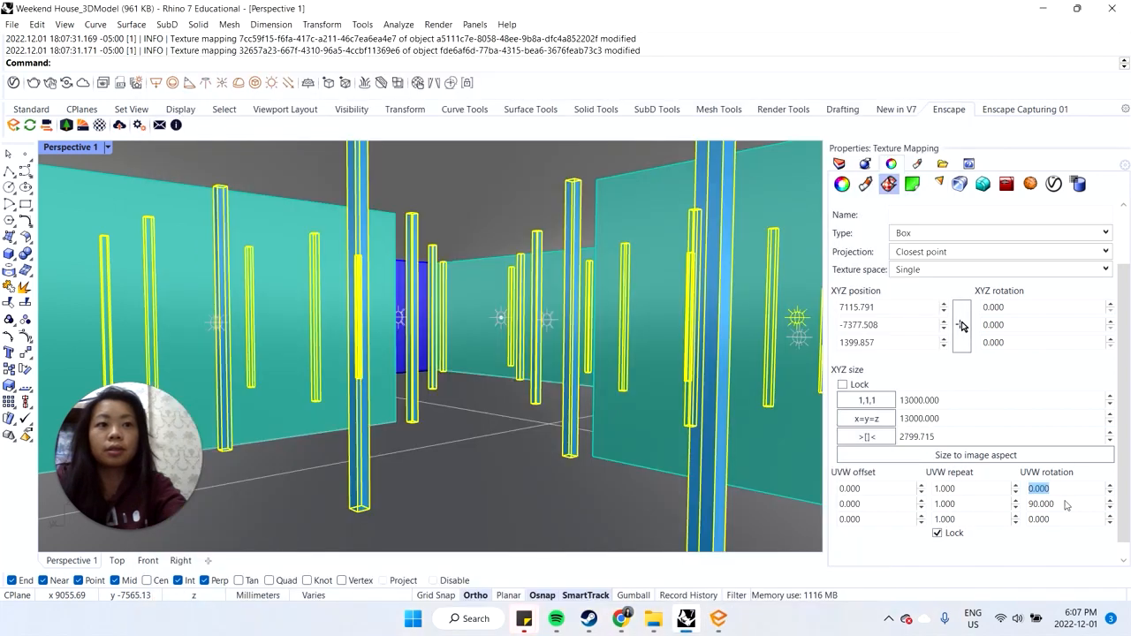
Step: Set the third UVW rotation value of the columns' mapping to 90 and check the wood grain in Enscape
{"action": "left_click_drag", "start_coordinate": [1067, 503], "coordinate": [1026, 503]}
{"action": "key", "text": "Tab"}
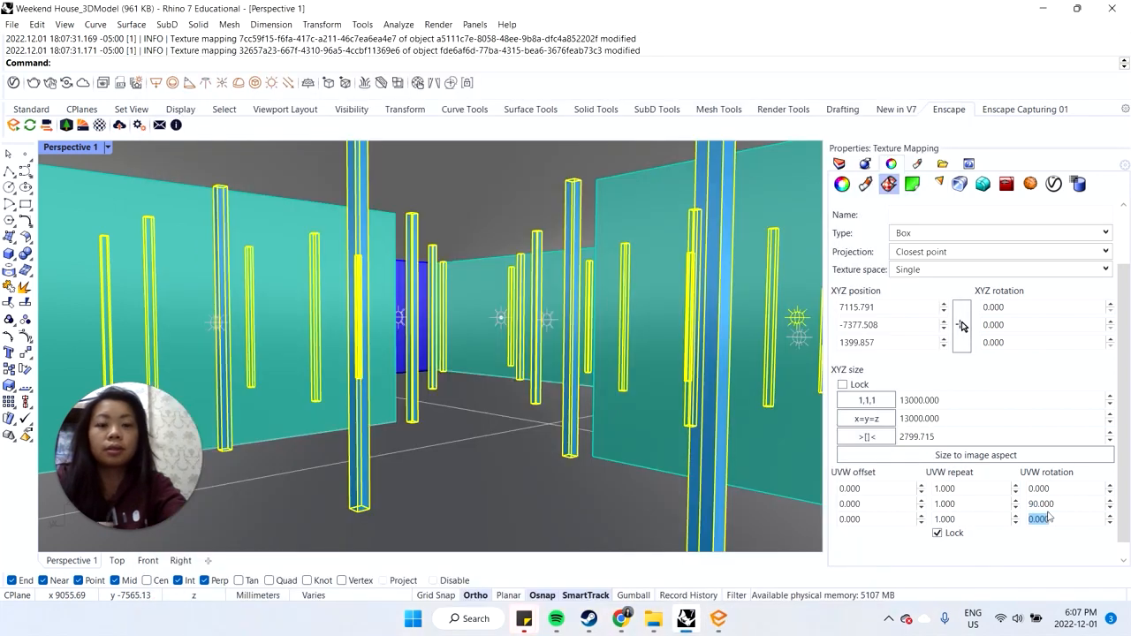
{"action": "type", "text": "90"}
{"action": "left_click", "coordinate": [720, 621]}
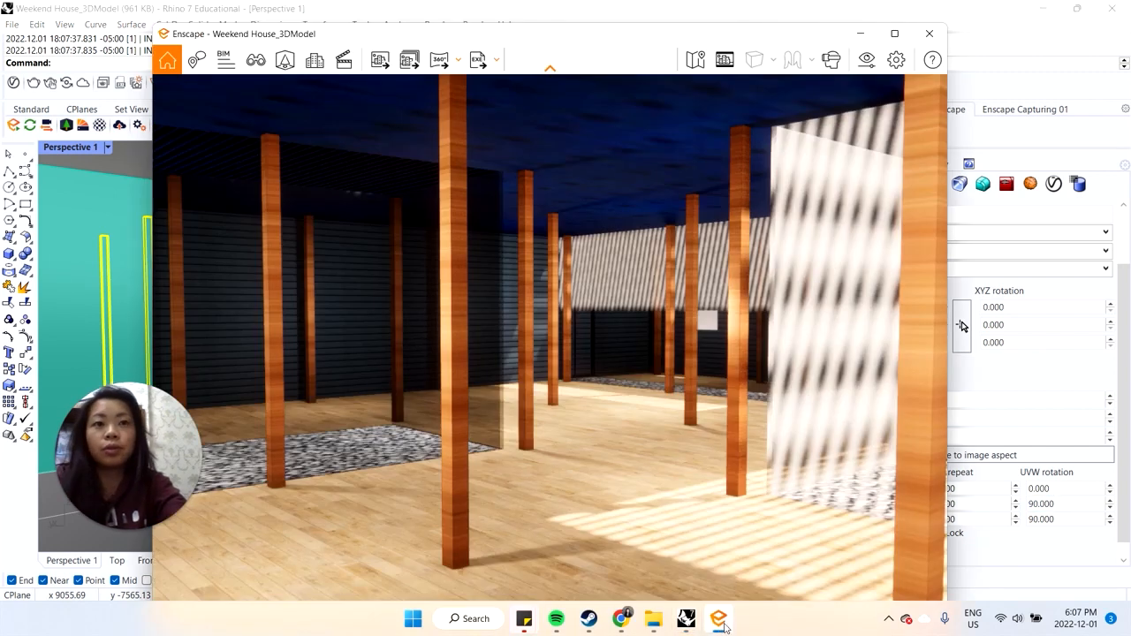
{"action": "left_click", "coordinate": [725, 627]}
Step: Set the second UVW rotation value of the columns' mapping to 0 and check the wood texture in Enscape
{"action": "left_click_drag", "start_coordinate": [1061, 506], "coordinate": [1017, 516]}
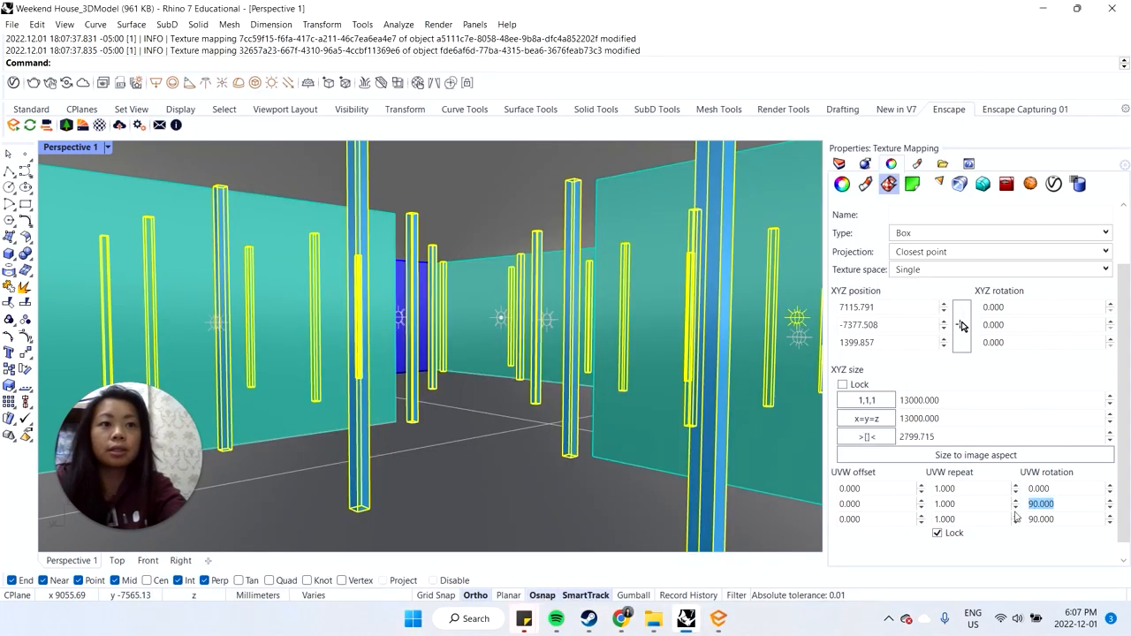
{"action": "key", "text": "BackSpace"}
{"action": "type", "text": "0"}
{"action": "key", "text": "Return"}
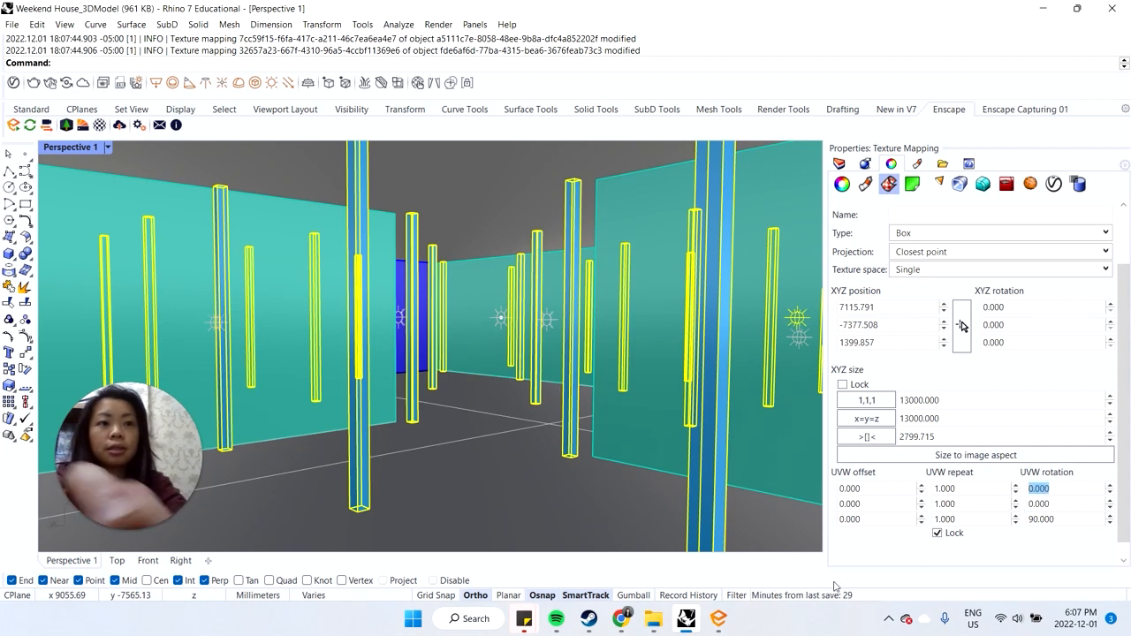
{"action": "left_click", "coordinate": [720, 621]}
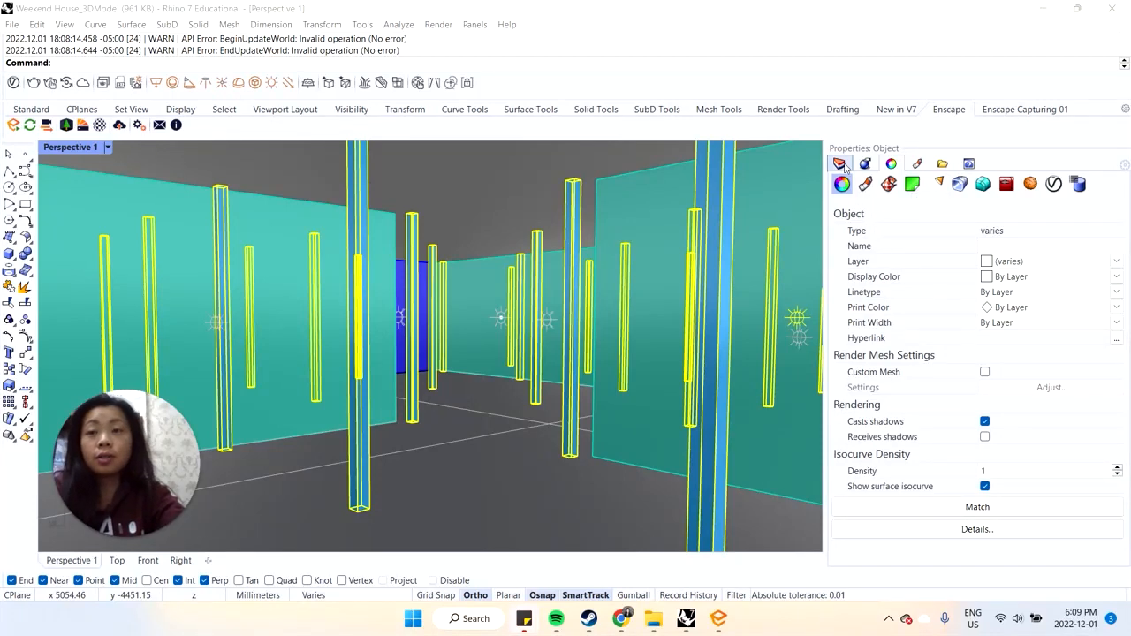
Step: Close the Lights window and replace the Gravel material's albedo texture with Gravel_001_BaseColor from the gravel folder
{"action": "left_click", "coordinate": [845, 167]}
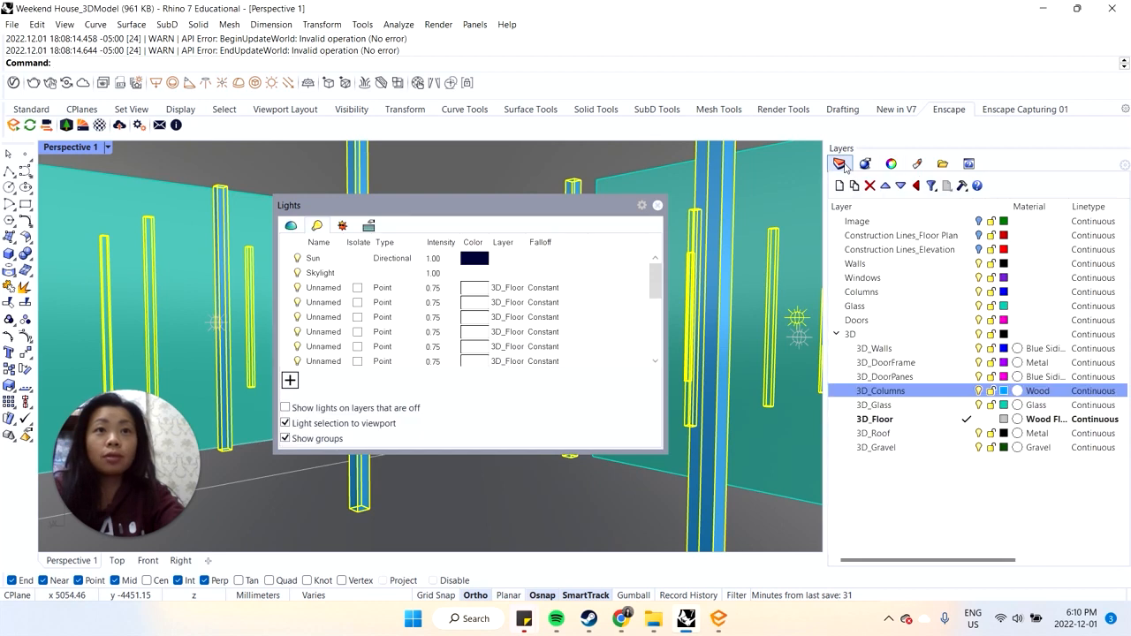
{"action": "left_click", "coordinate": [658, 205]}
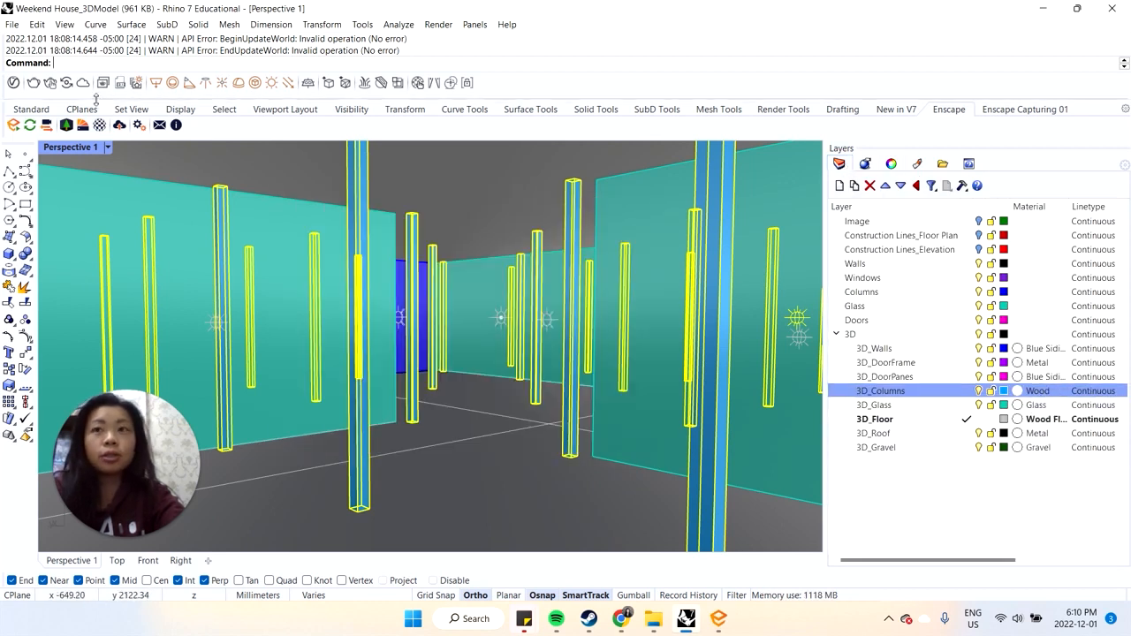
{"action": "left_click", "coordinate": [99, 125]}
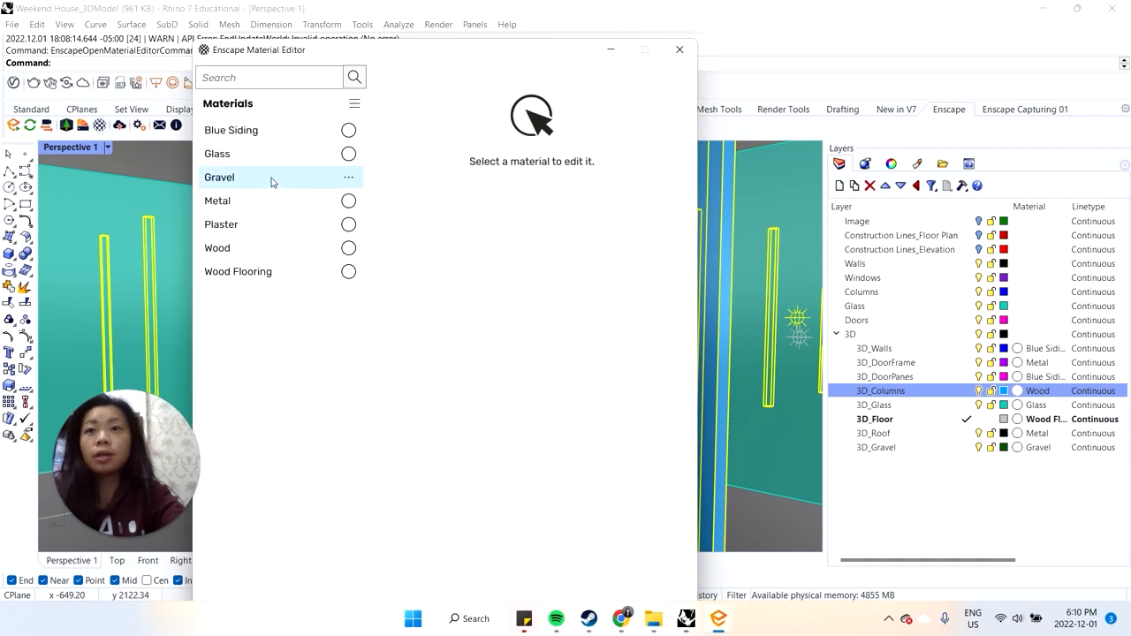
{"action": "left_click", "coordinate": [252, 177]}
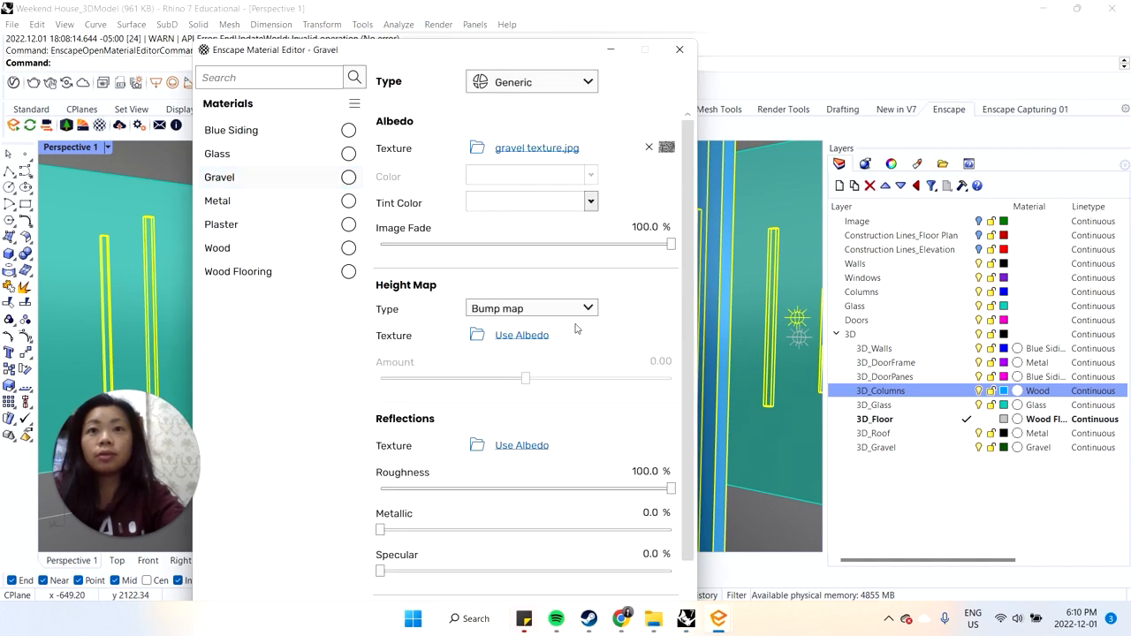
{"action": "left_click", "coordinate": [536, 148]}
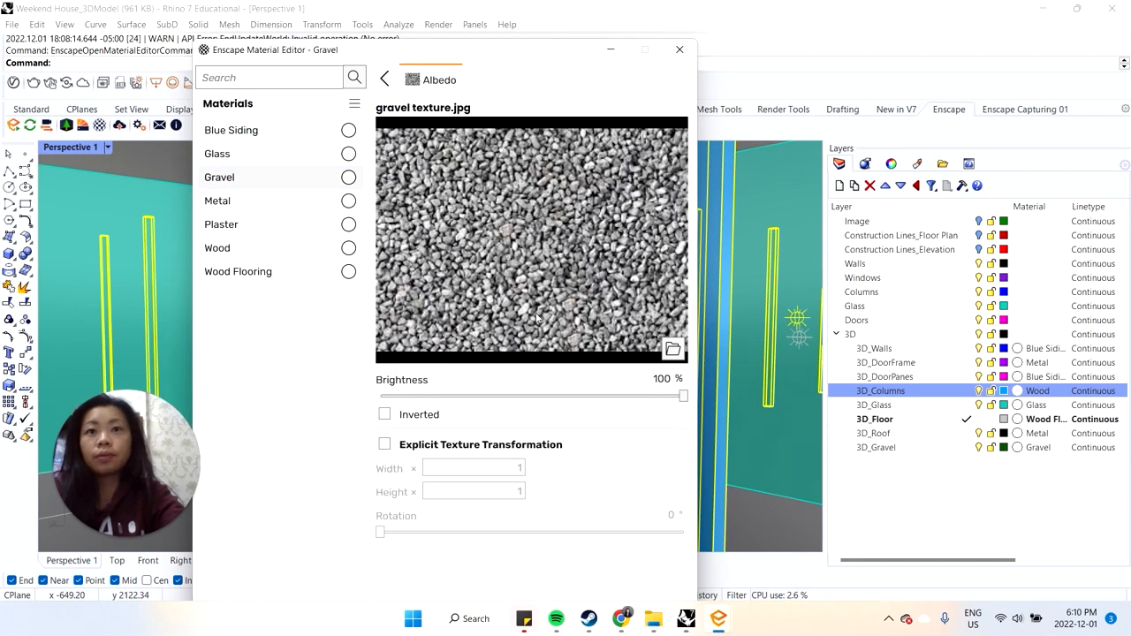
{"action": "left_click", "coordinate": [672, 349]}
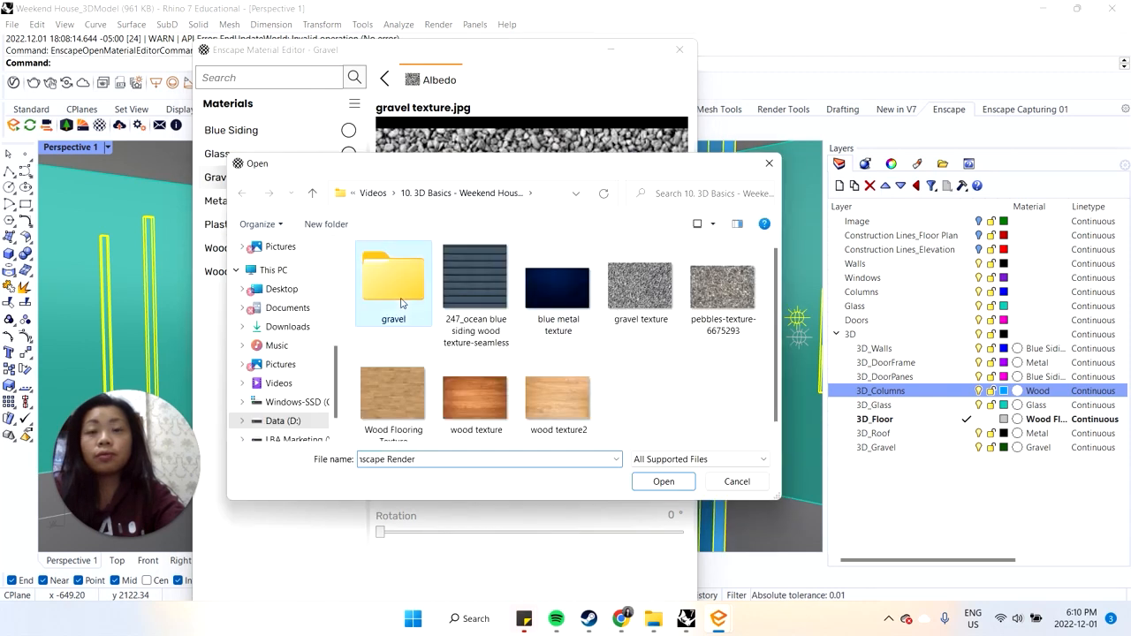
{"action": "double_click", "coordinate": [402, 303]}
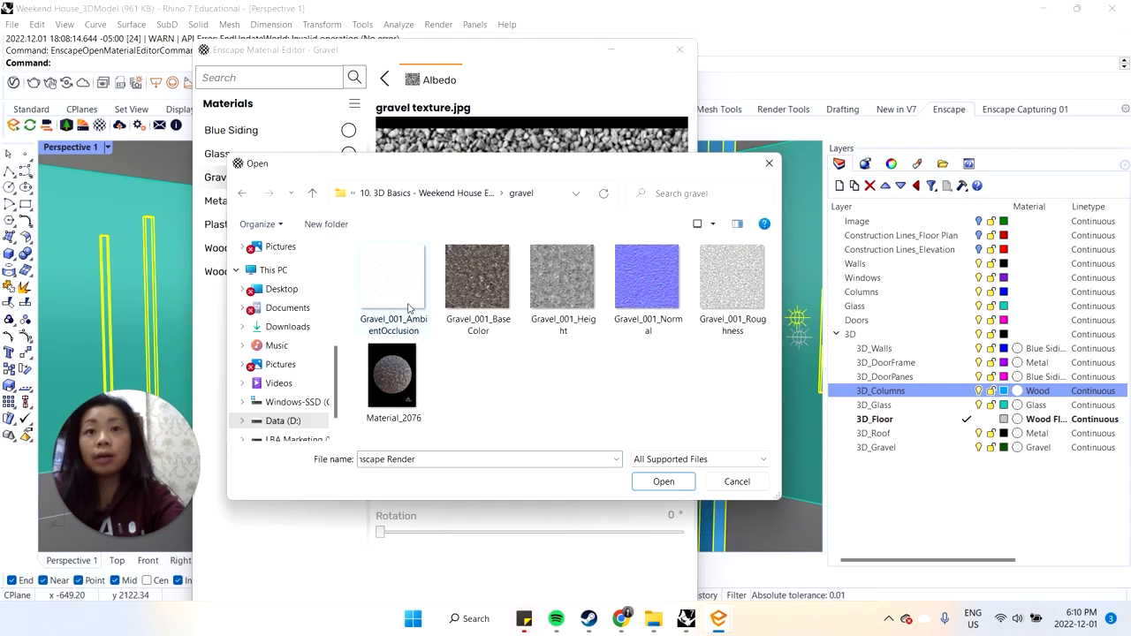
{"action": "left_click", "coordinate": [491, 306]}
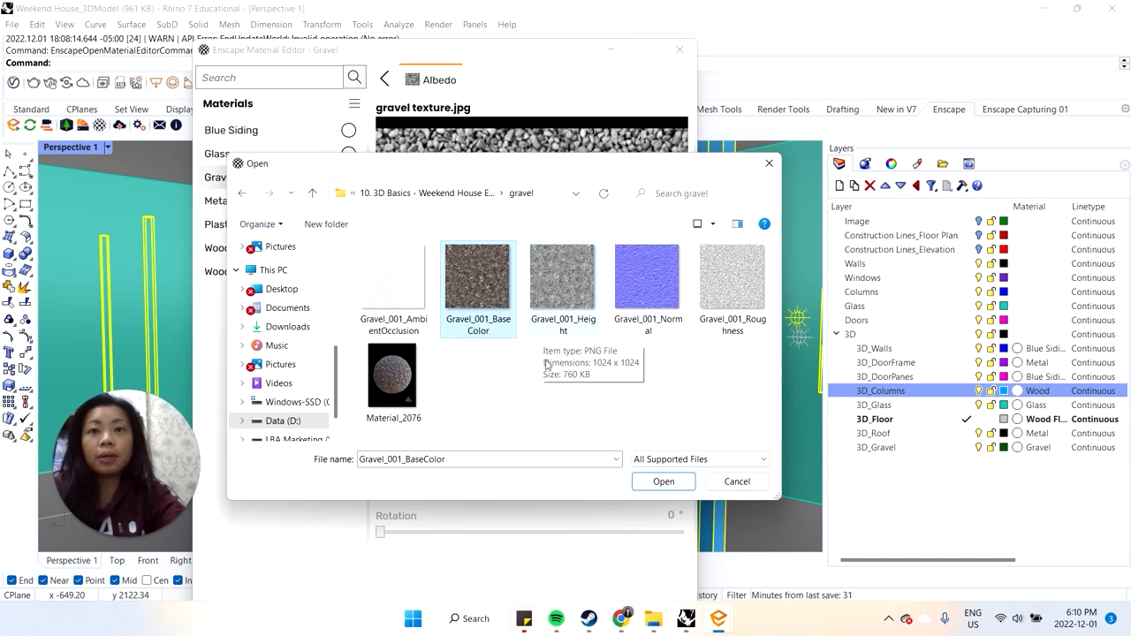
{"action": "left_click", "coordinate": [663, 481]}
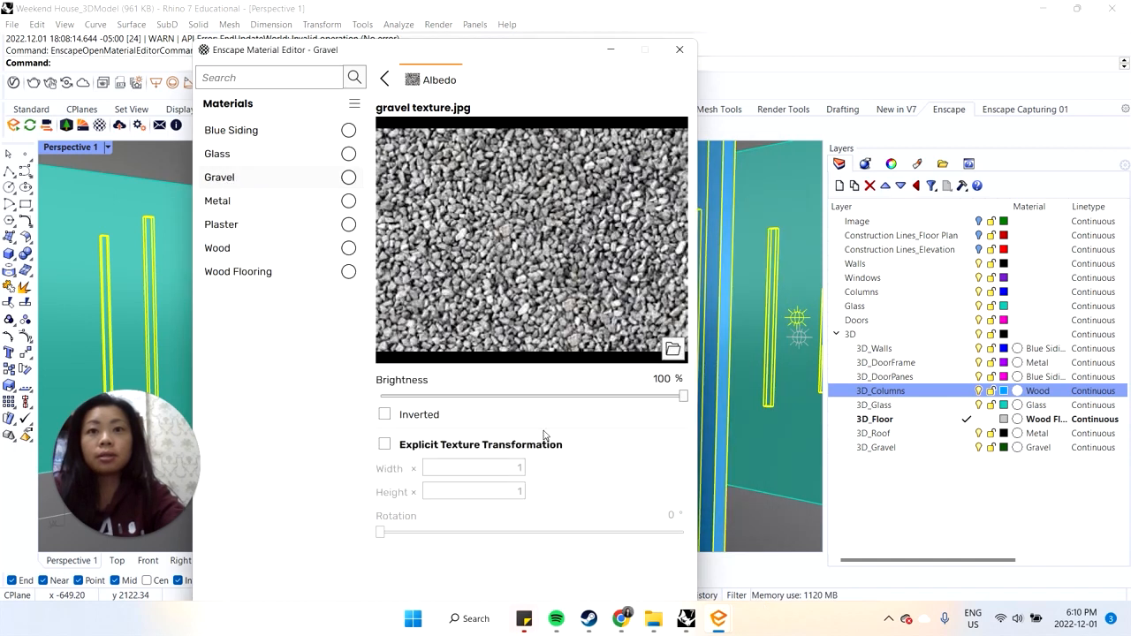
{"action": "left_click", "coordinate": [386, 81]}
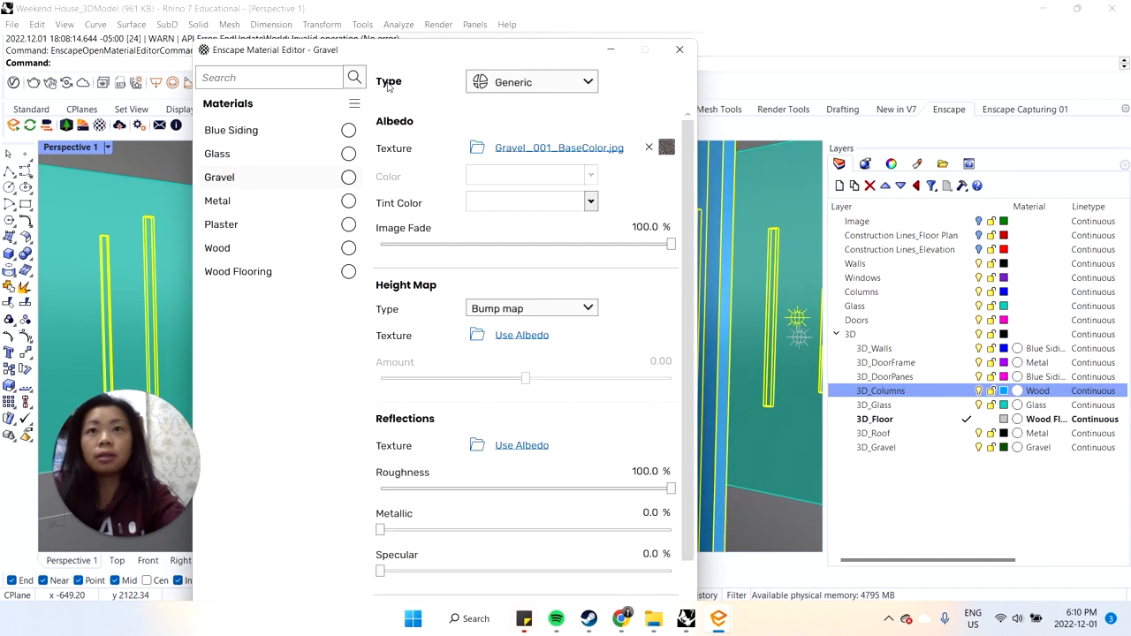
Step: Load Gravel_001_Height as the Gravel material's bump map texture
{"action": "left_click", "coordinate": [534, 338]}
{"action": "left_click", "coordinate": [599, 338]}
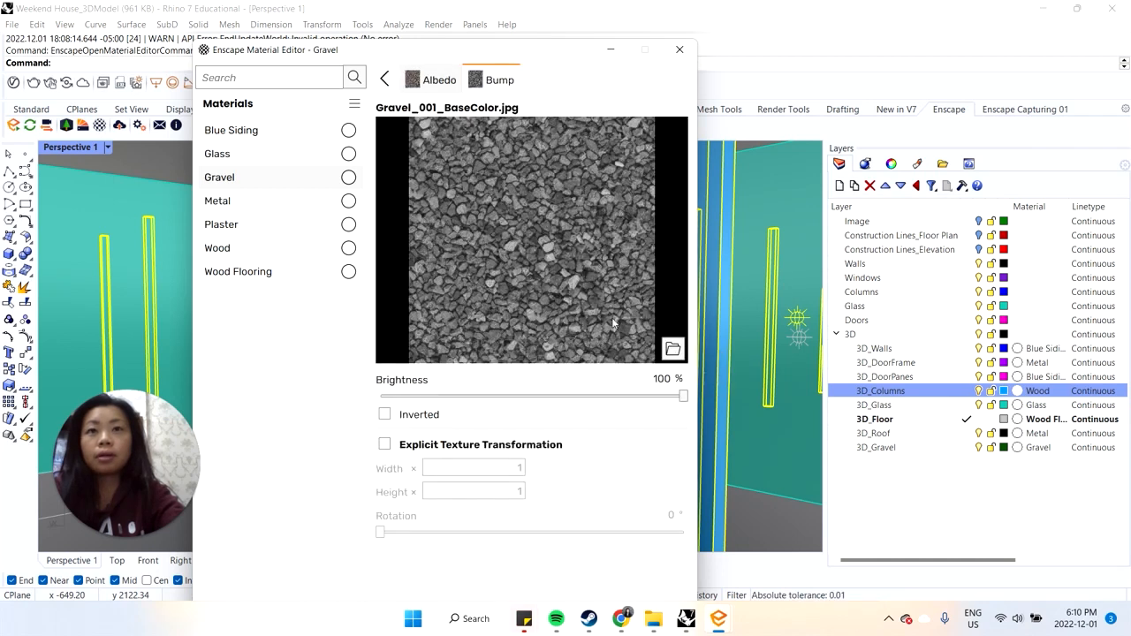
{"action": "left_click", "coordinate": [673, 349]}
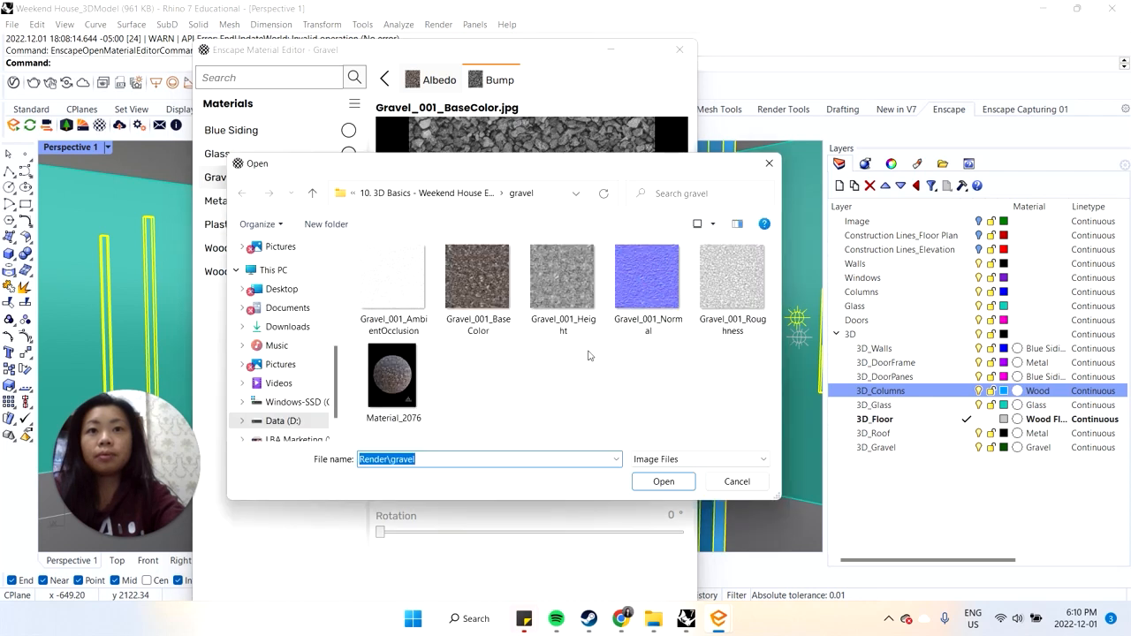
{"action": "left_click", "coordinate": [555, 294]}
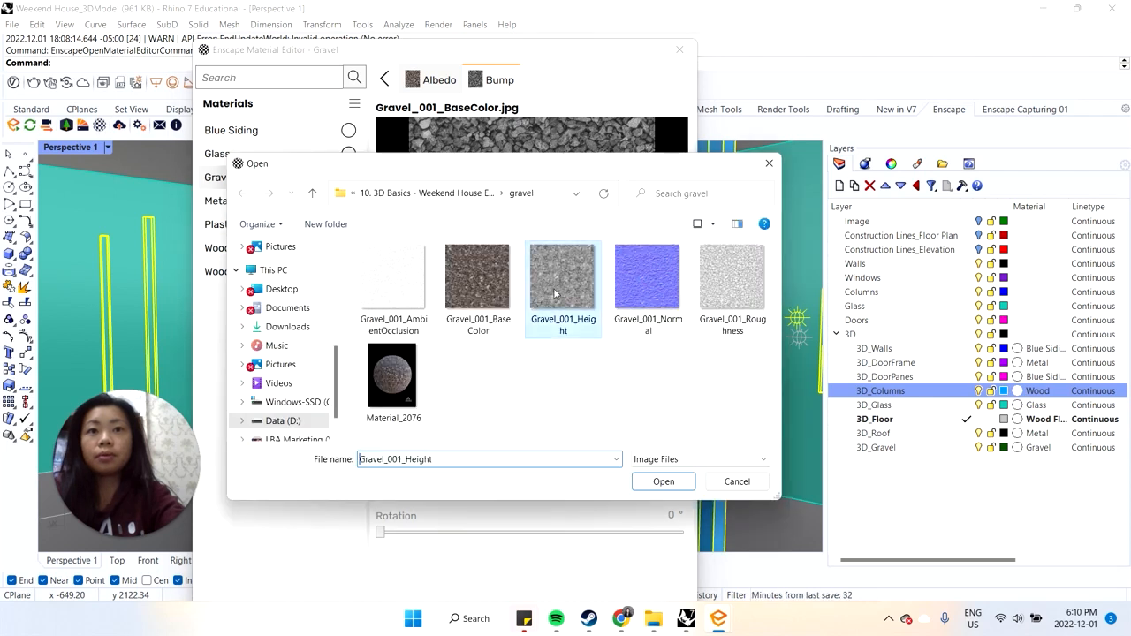
{"action": "left_click", "coordinate": [664, 481]}
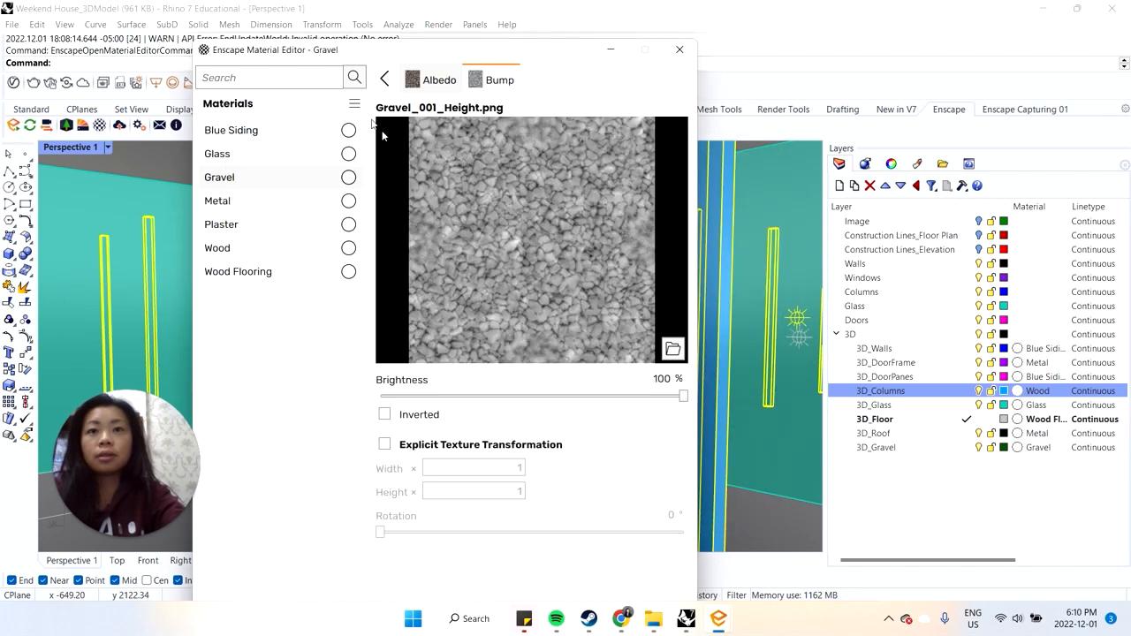
{"action": "left_click", "coordinate": [385, 79]}
Step: Load Gravel_001_Roughness as the reflections texture of the Gravel material
{"action": "scroll", "coordinate": [574, 414], "scroll_direction": "down", "scroll_amount": 1}
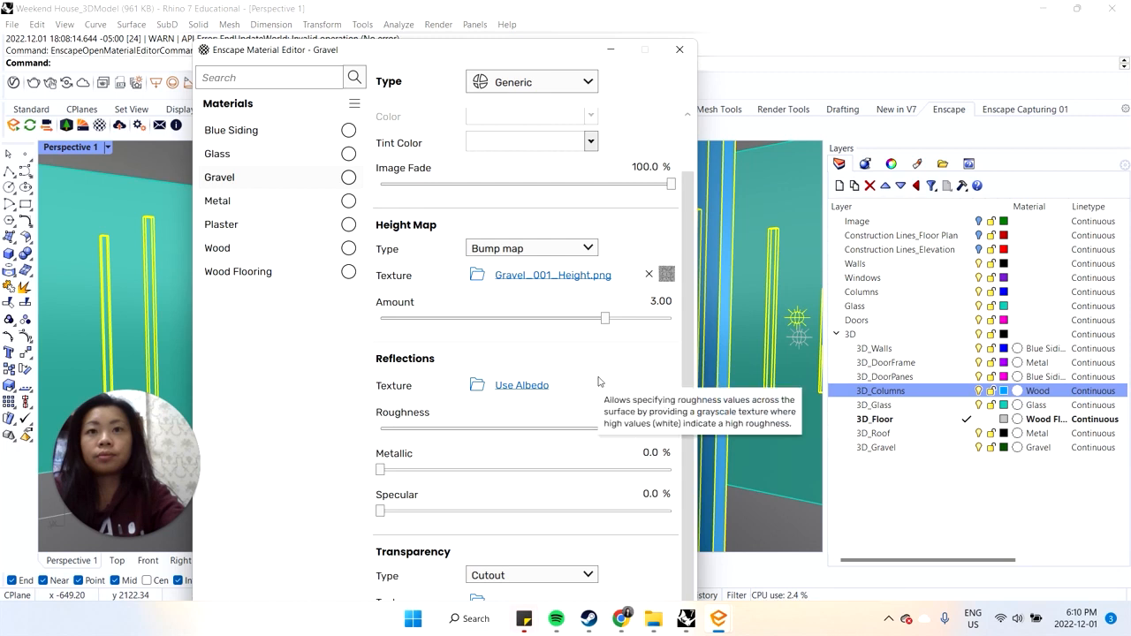
{"action": "left_click", "coordinate": [539, 386]}
{"action": "left_click", "coordinate": [575, 384]}
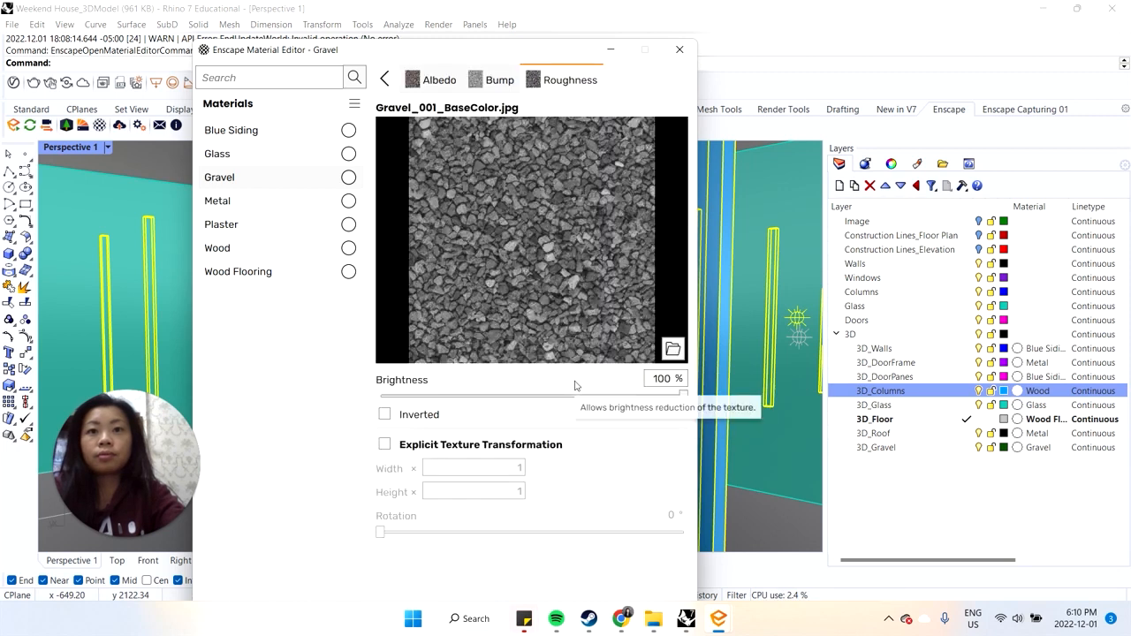
{"action": "left_click", "coordinate": [672, 350]}
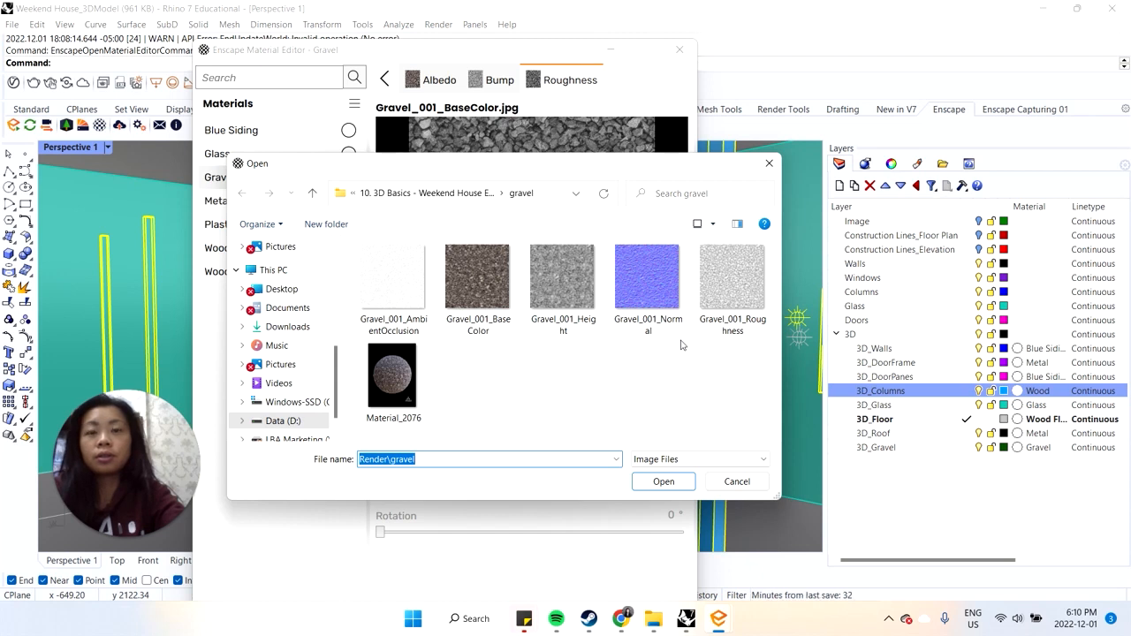
{"action": "left_click", "coordinate": [732, 281]}
{"action": "left_click", "coordinate": [658, 483]}
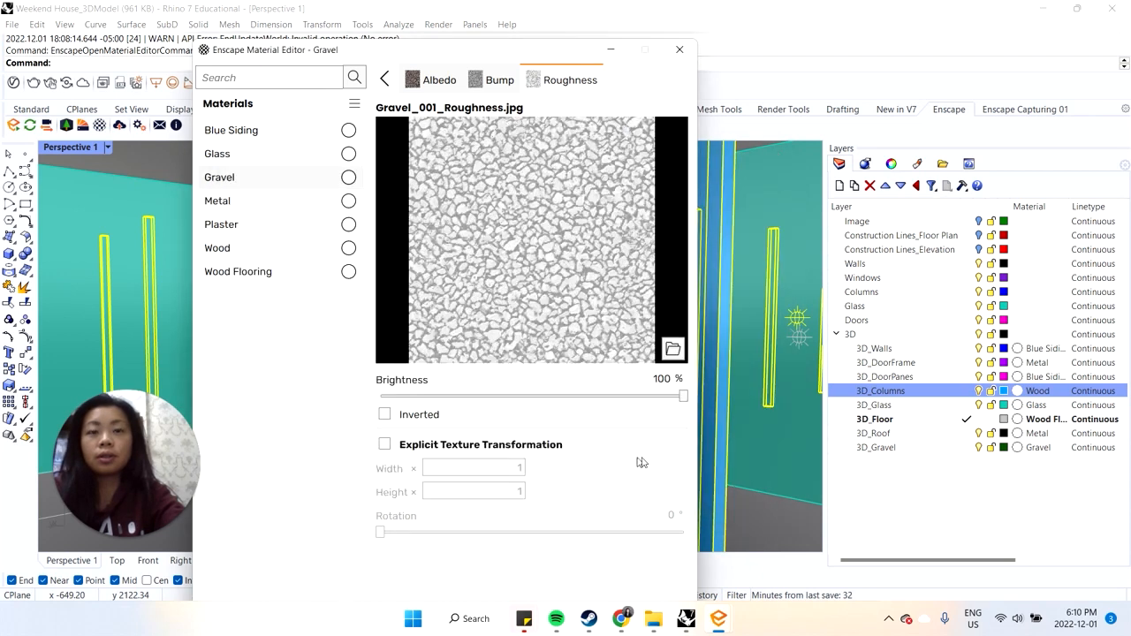
{"action": "left_click", "coordinate": [383, 81]}
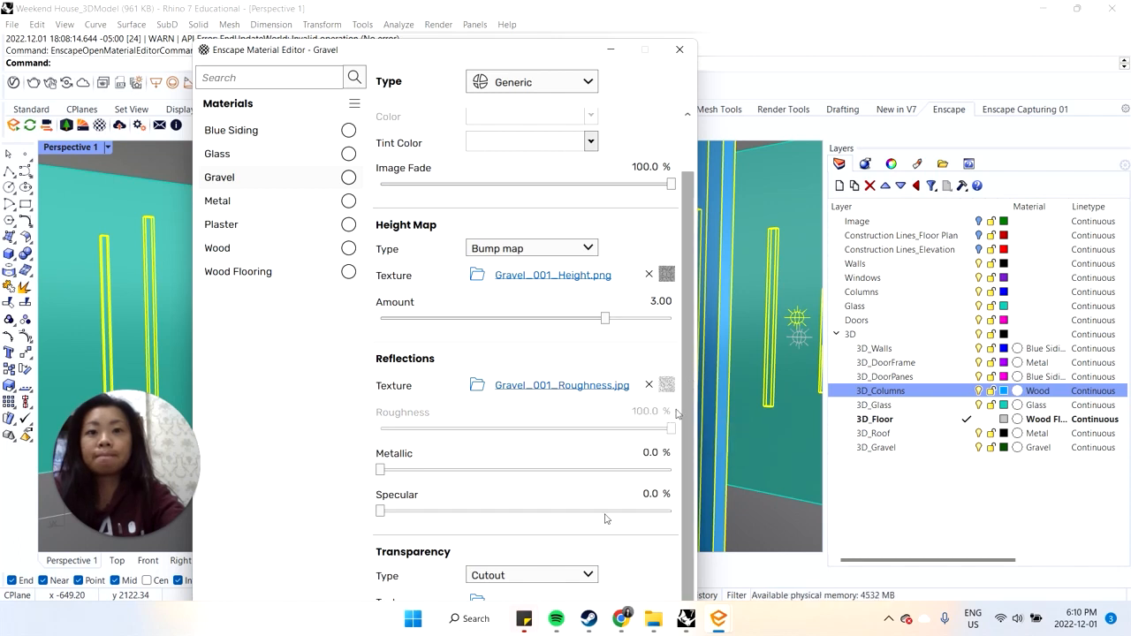
Step: Try the Transmittance transparency type on the Gravel material and check the gravel in Enscape
{"action": "left_click", "coordinate": [547, 575]}
{"action": "left_click", "coordinate": [508, 609]}
{"action": "scroll", "coordinate": [609, 546], "scroll_direction": "down", "scroll_amount": 1}
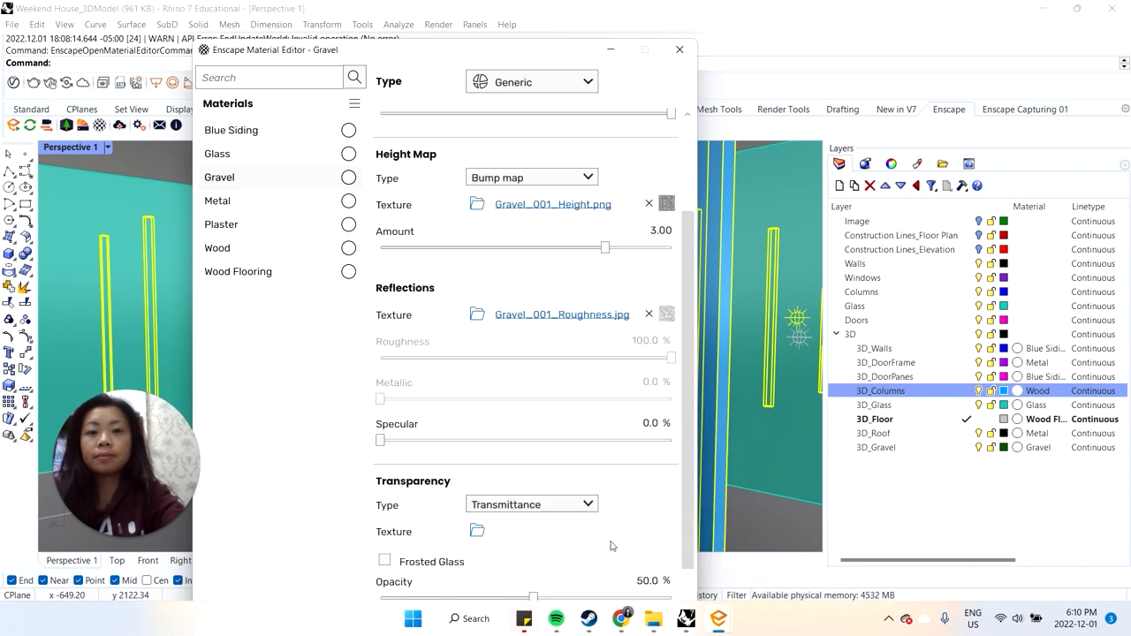
{"action": "scroll", "coordinate": [609, 546], "scroll_direction": "down", "scroll_amount": 1}
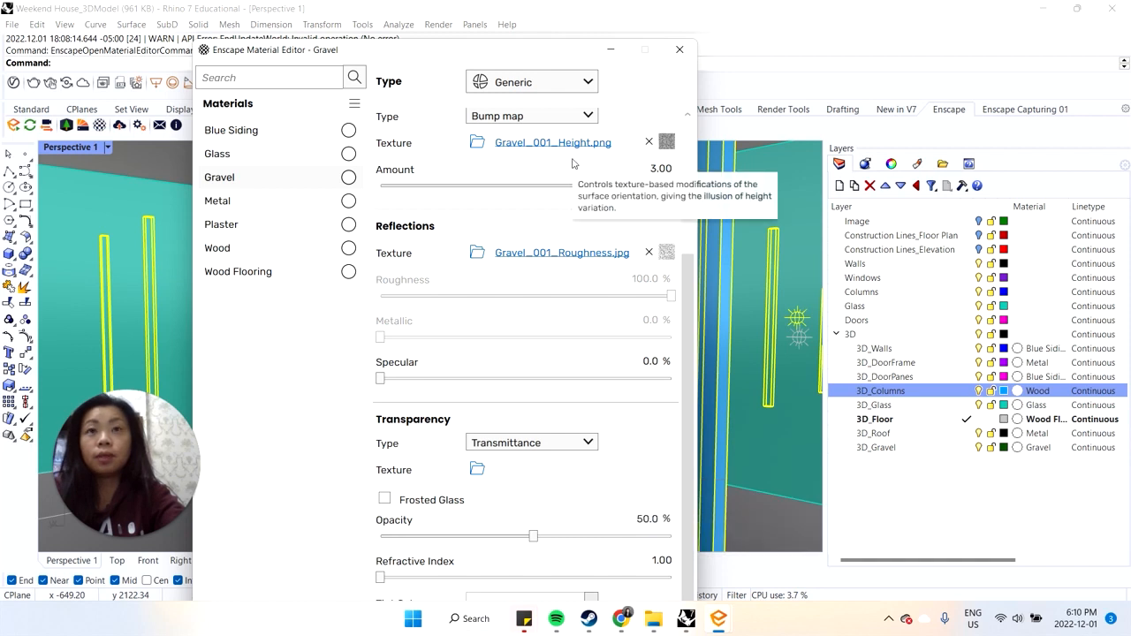
{"action": "left_click", "coordinate": [680, 49]}
{"action": "left_click", "coordinate": [718, 620]}
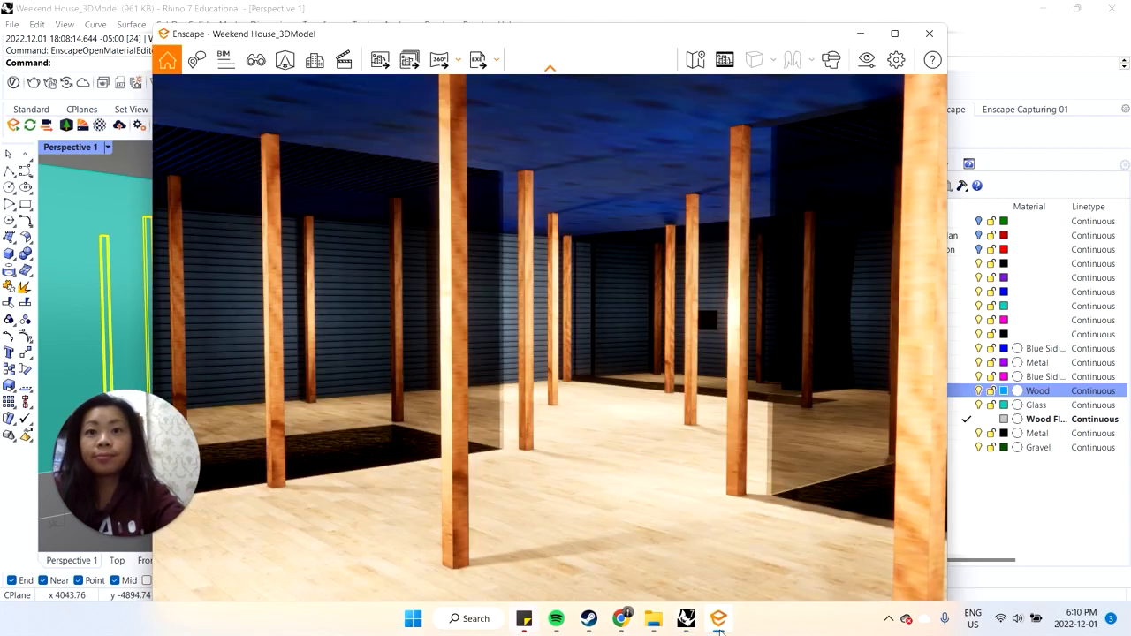
{"action": "right_click_drag", "start_coordinate": [517, 449], "coordinate": [573, 431]}
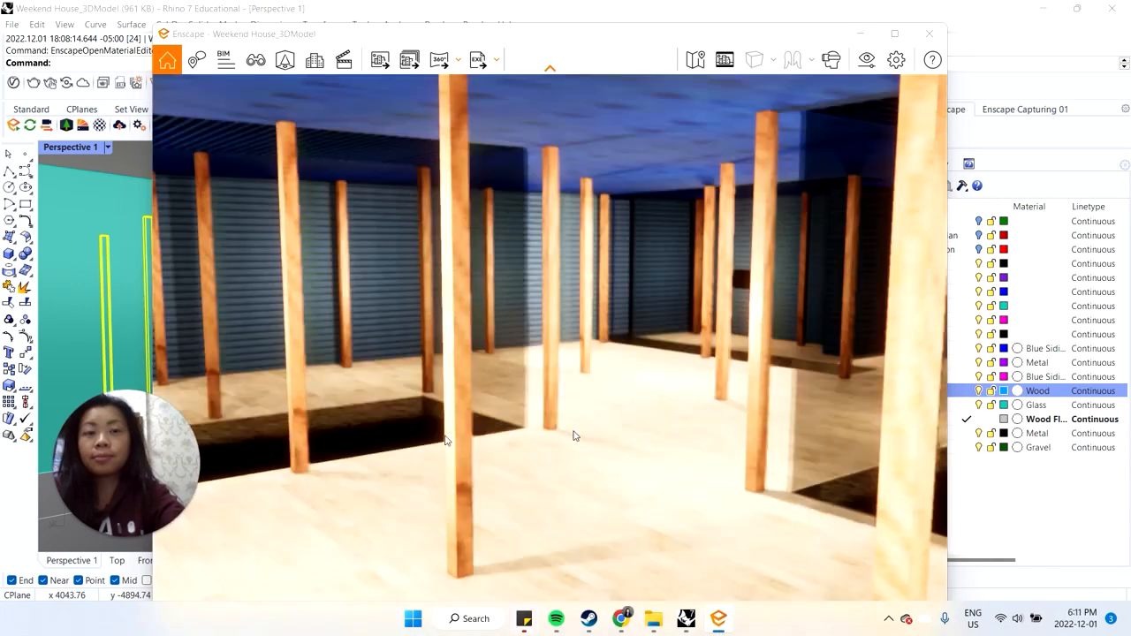
Step: Set the Gravel material's transparency type back to Cutout and check the gravel beds in Enscape
{"action": "left_click", "coordinate": [100, 125]}
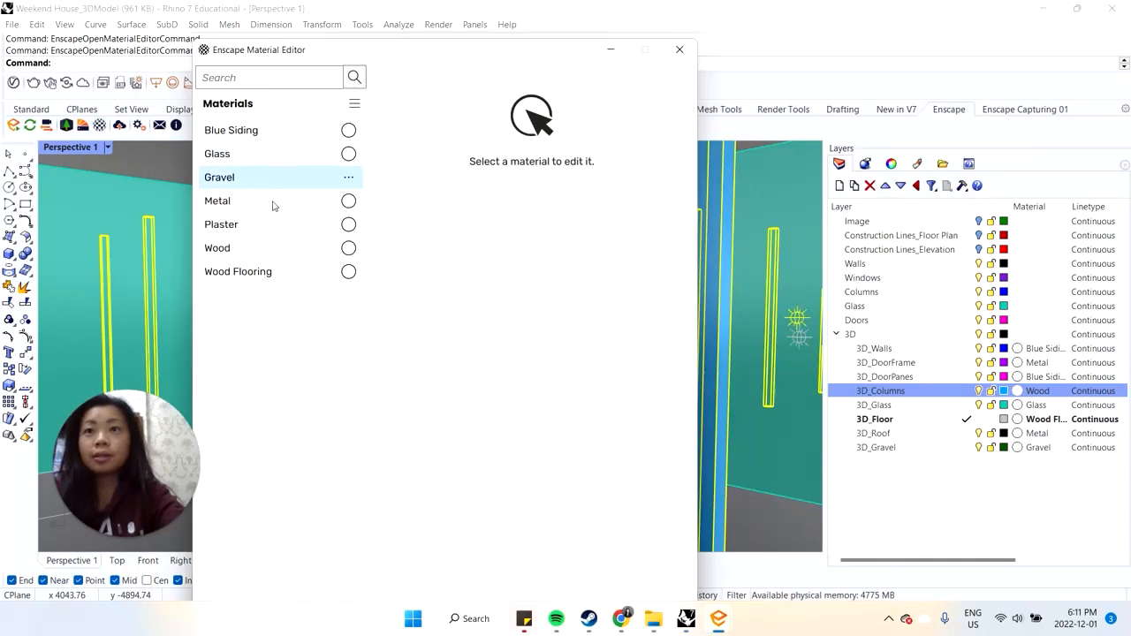
{"action": "left_click", "coordinate": [252, 181]}
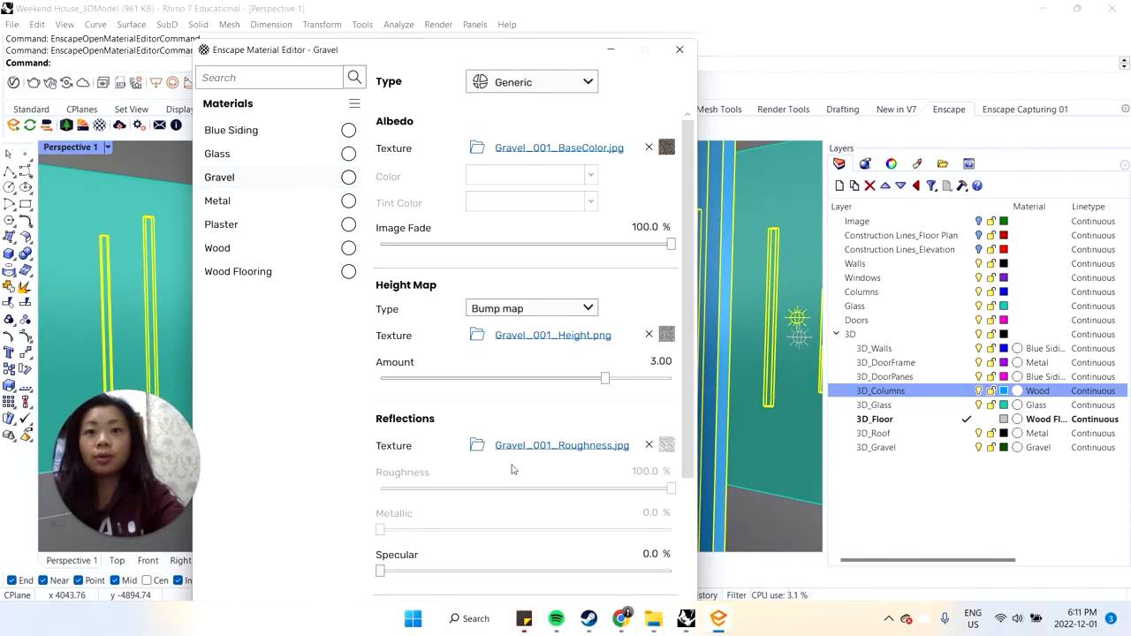
{"action": "scroll", "coordinate": [522, 482], "scroll_direction": "down", "scroll_amount": 3}
{"action": "left_click", "coordinate": [569, 439]}
{"action": "left_click", "coordinate": [570, 457]}
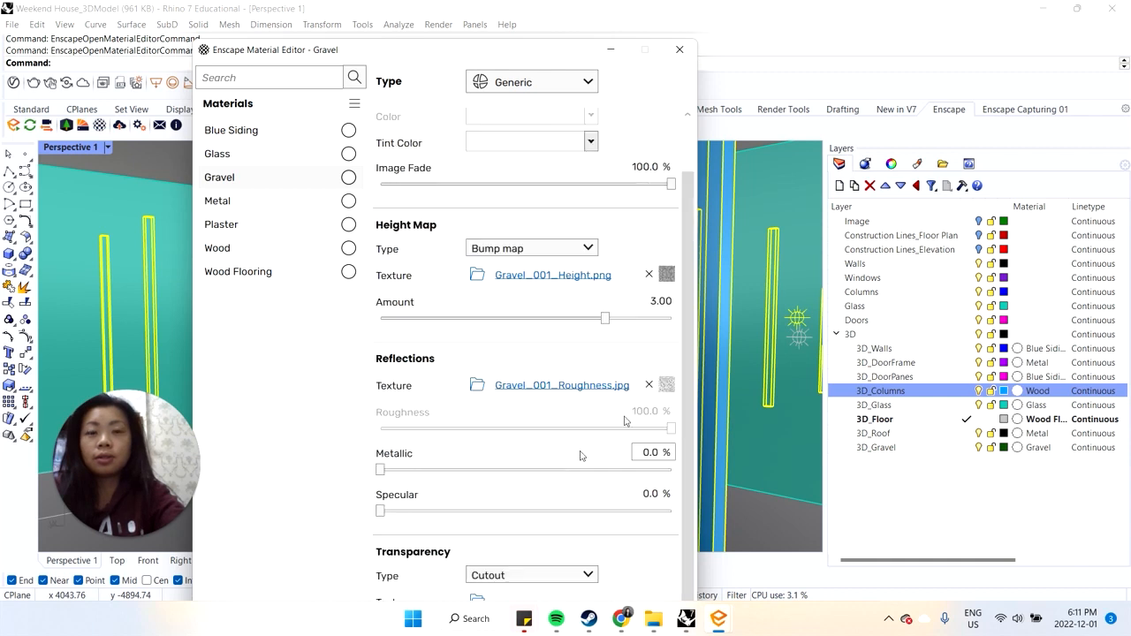
{"action": "left_click", "coordinate": [679, 50]}
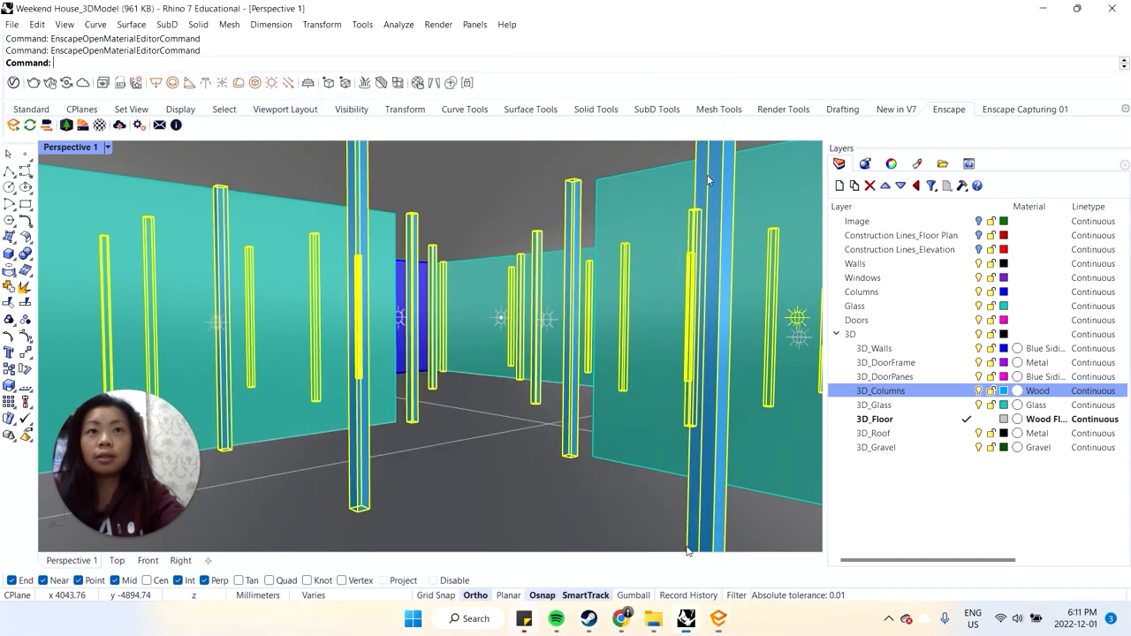
{"action": "left_click", "coordinate": [718, 619]}
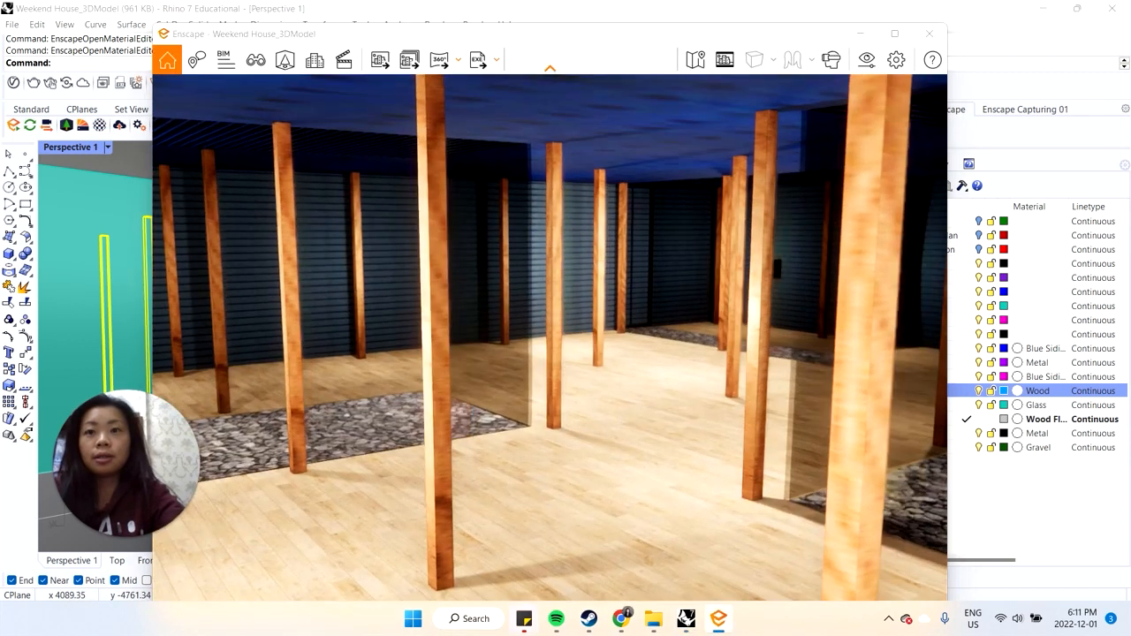
{"action": "right_click_drag", "start_coordinate": [636, 397], "coordinate": [667, 389]}
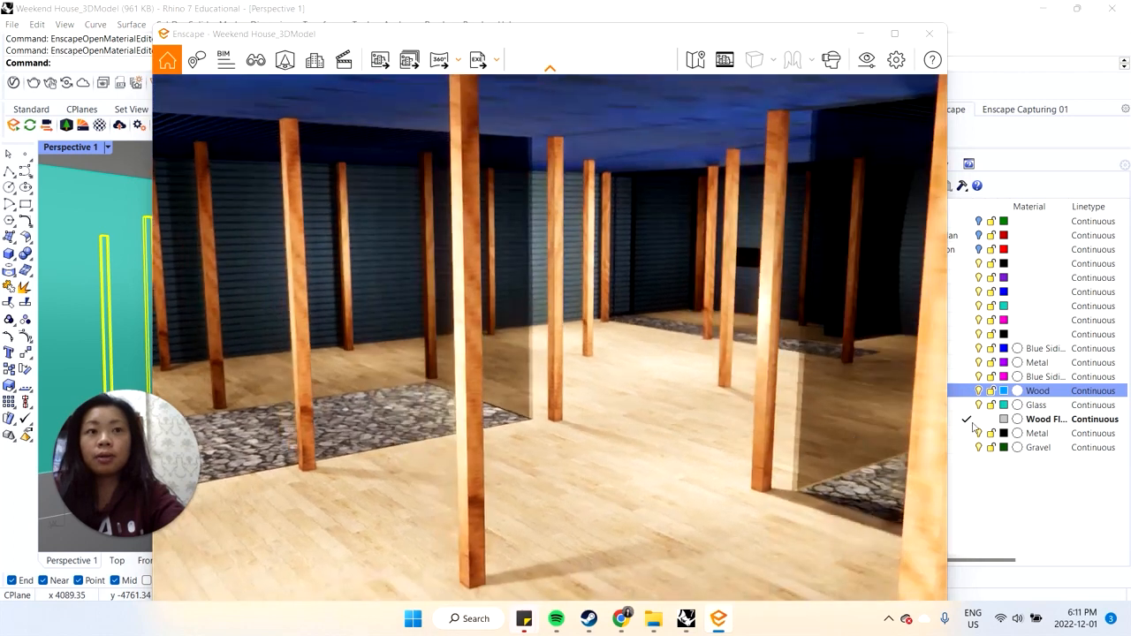
Step: Add all objects on the 3D_Gravel layer to the column selection and open the selection's texture mapping settings
{"action": "left_click", "coordinate": [1035, 420]}
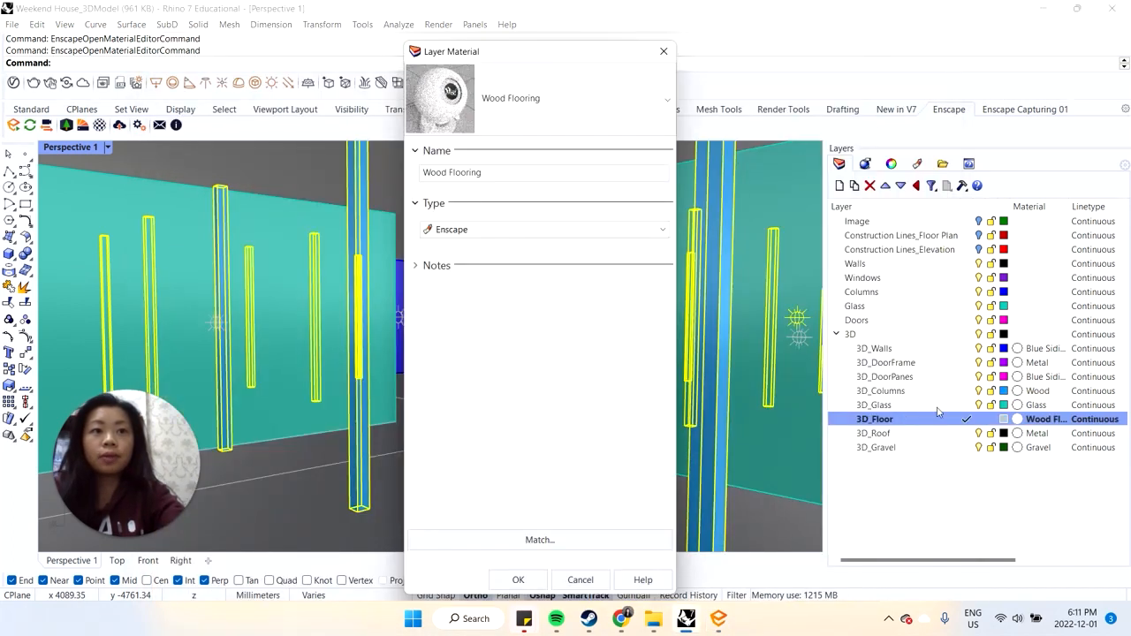
{"action": "left_click", "coordinate": [663, 51]}
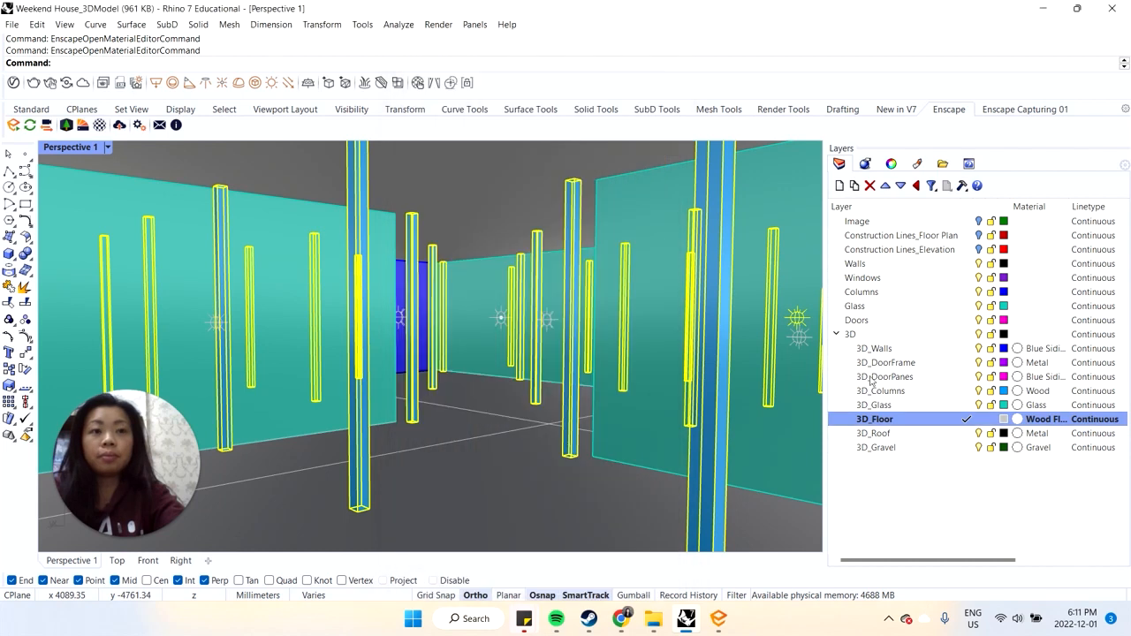
{"action": "left_click", "coordinate": [911, 448]}
{"action": "right_click", "coordinate": [911, 451]}
{"action": "left_click", "coordinate": [981, 370]}
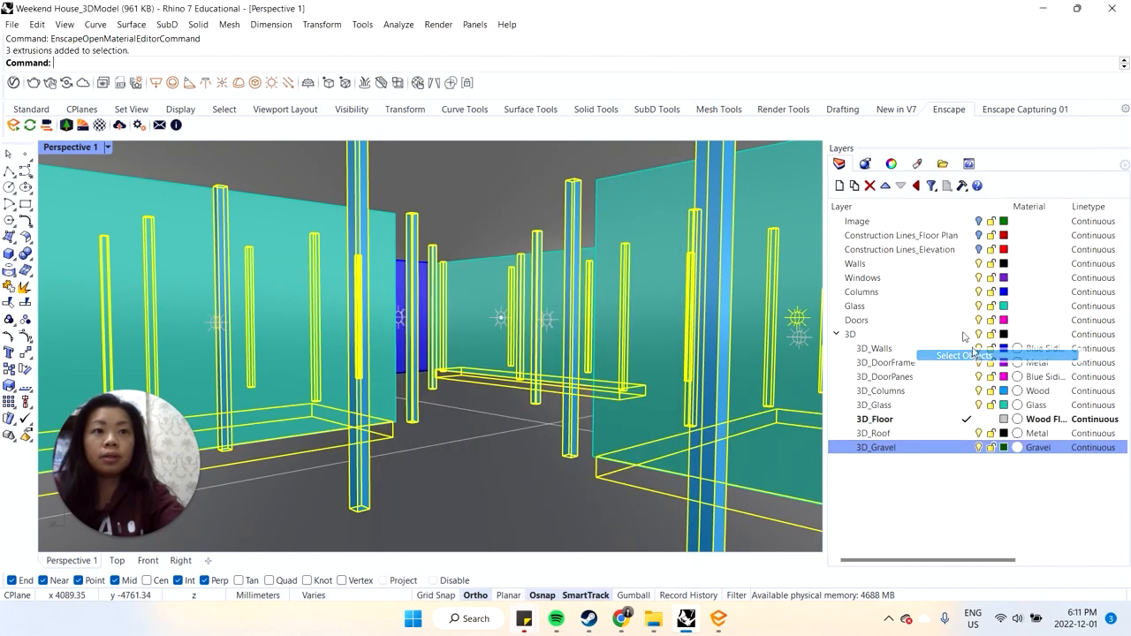
{"action": "left_click", "coordinate": [890, 164]}
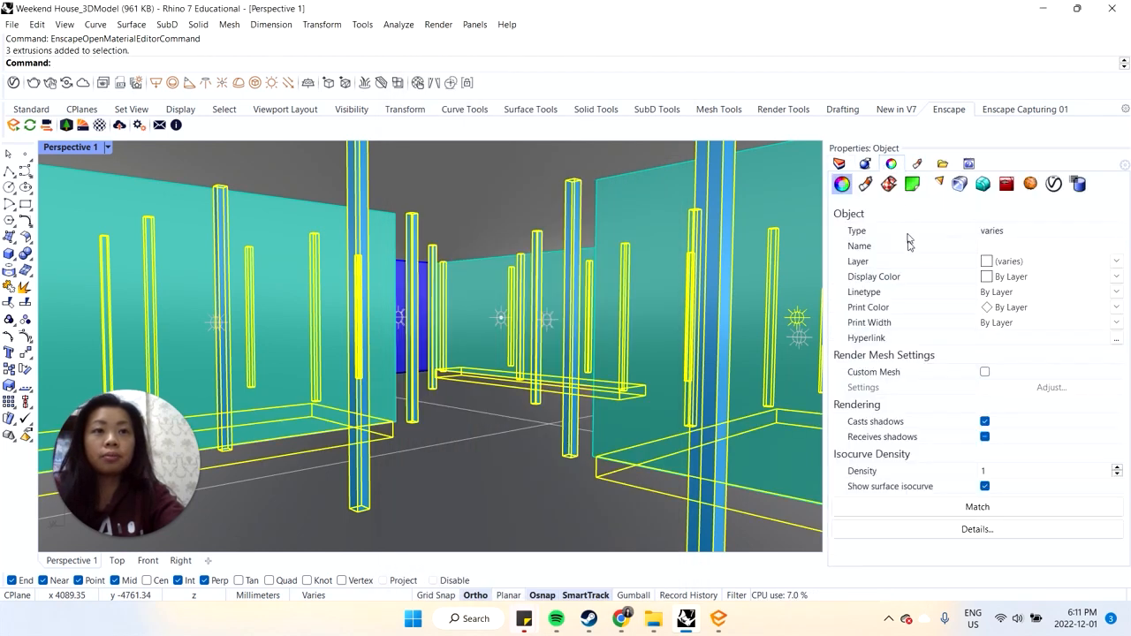
{"action": "left_click", "coordinate": [888, 183]}
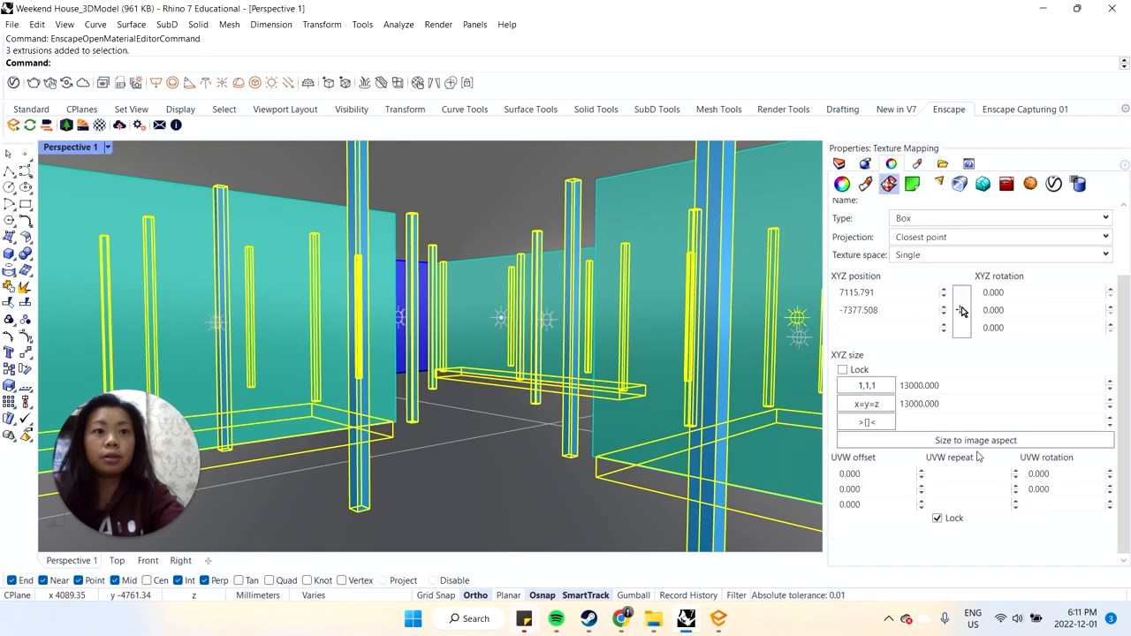
Step: Try locked UVW repeats of 3, 1 and 5 on the selected columns and gravel beds, checking the textures in Enscape
{"action": "type", "text": "3"}
{"action": "key", "text": "Tab"}
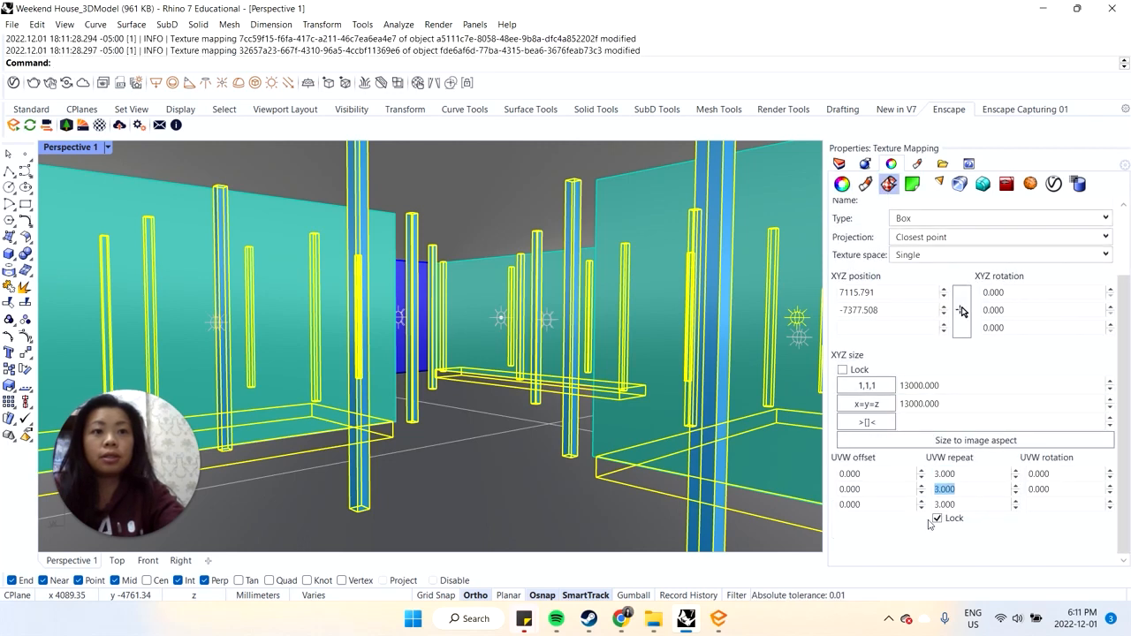
{"action": "left_click", "coordinate": [718, 618]}
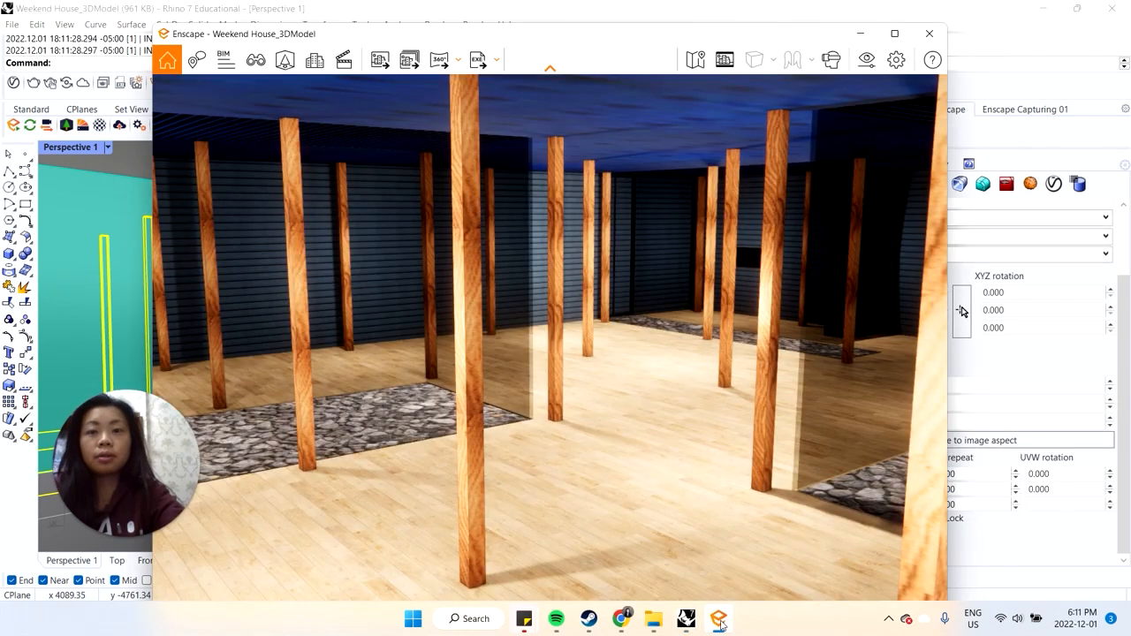
{"action": "left_click", "coordinate": [719, 621]}
{"action": "left_click", "coordinate": [712, 623]}
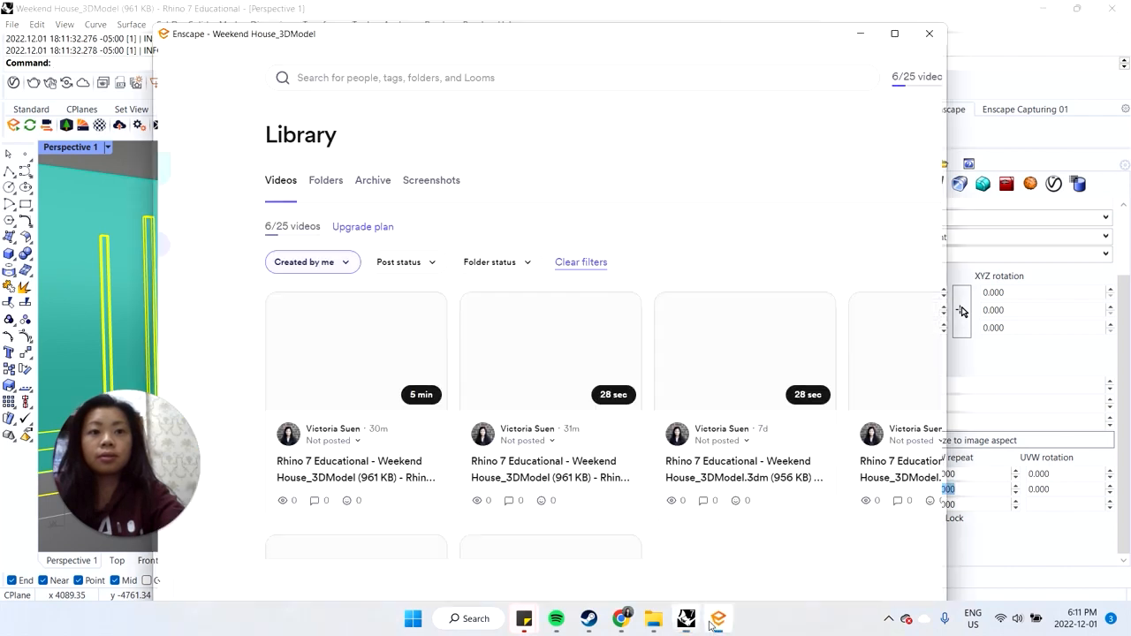
{"action": "left_click", "coordinate": [715, 620]}
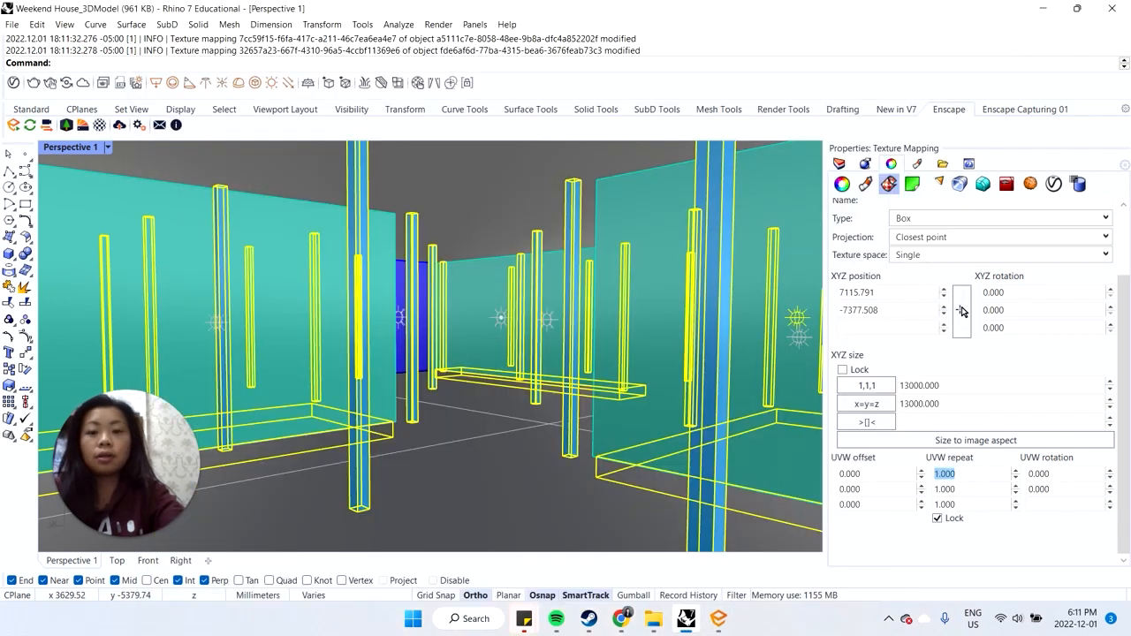
{"action": "left_click", "coordinate": [718, 618]}
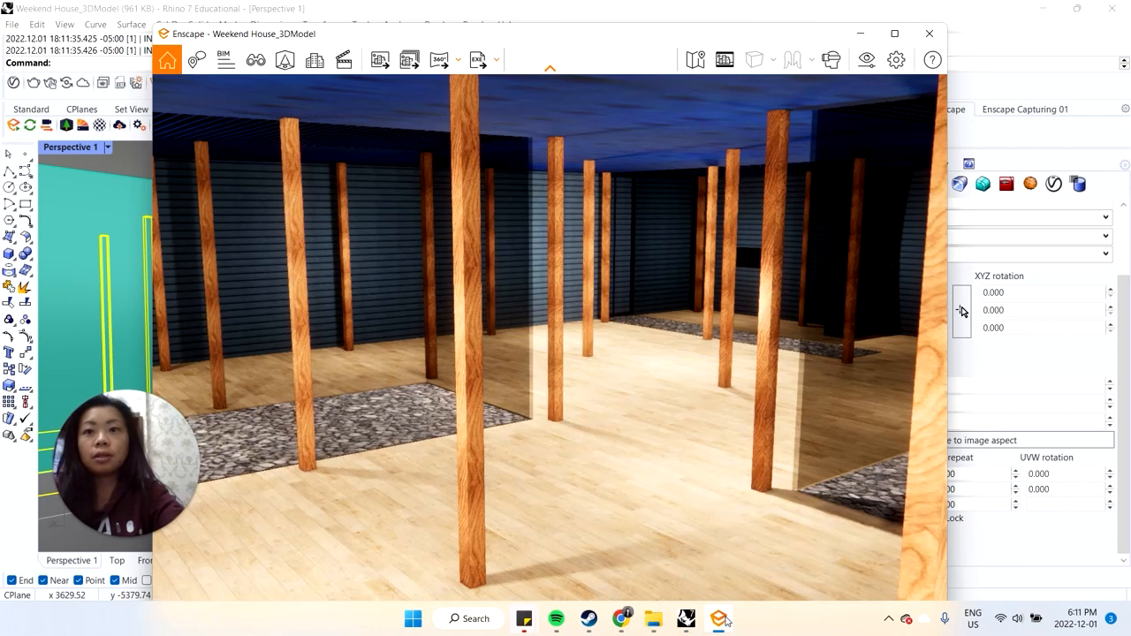
{"action": "left_click", "coordinate": [719, 620]}
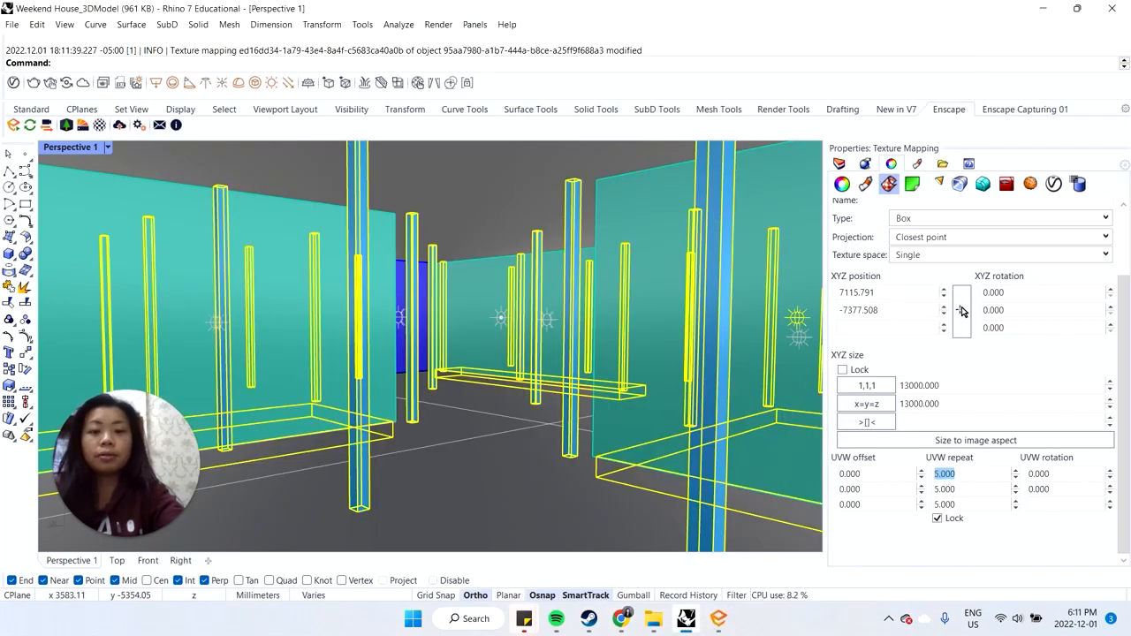
{"action": "left_click", "coordinate": [719, 618]}
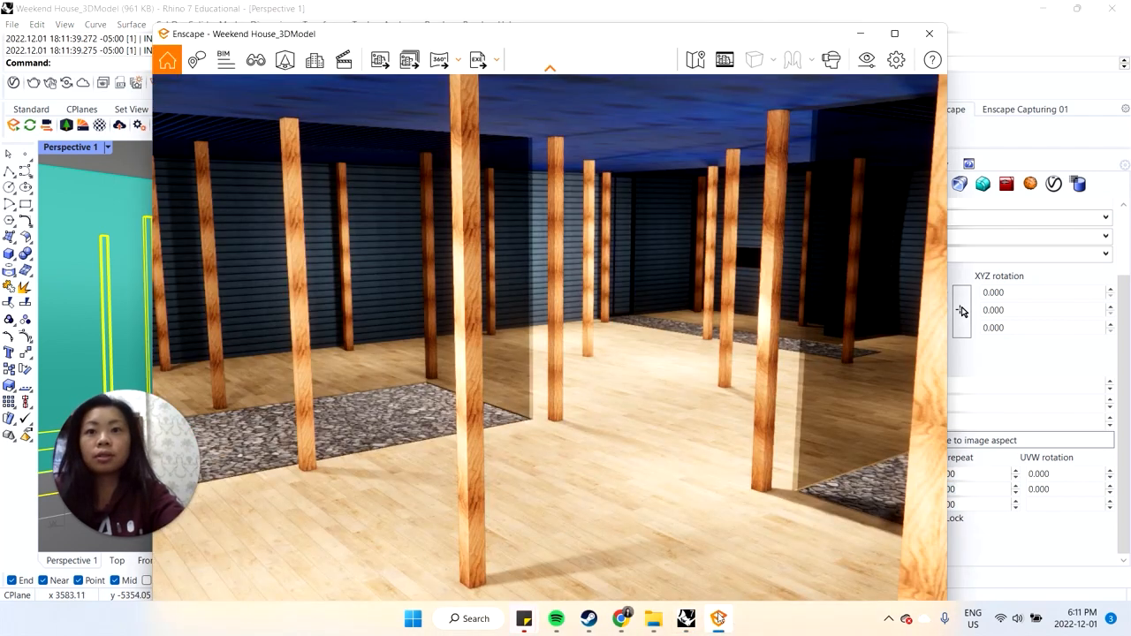
{"action": "left_click", "coordinate": [719, 618]}
Step: Try a locked UVW repeat of 7 on the selected columns and gravel beds and check it in Enscape
{"action": "double_click", "coordinate": [963, 473]}
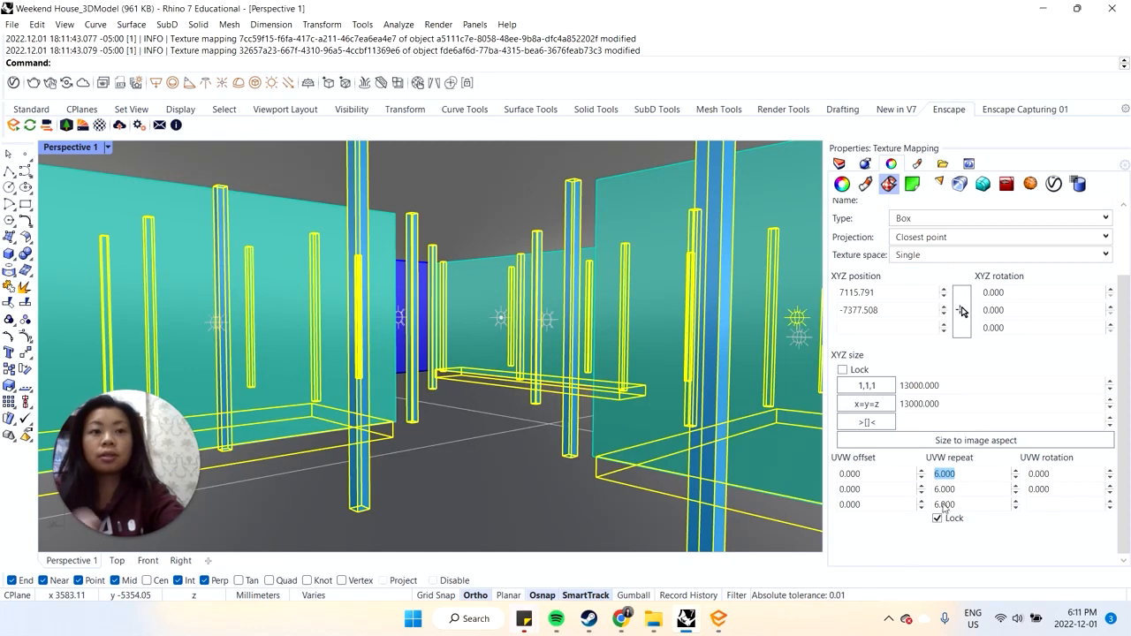
{"action": "type", "text": "7"}
{"action": "key", "text": "Return"}
{"action": "left_click", "coordinate": [727, 616]}
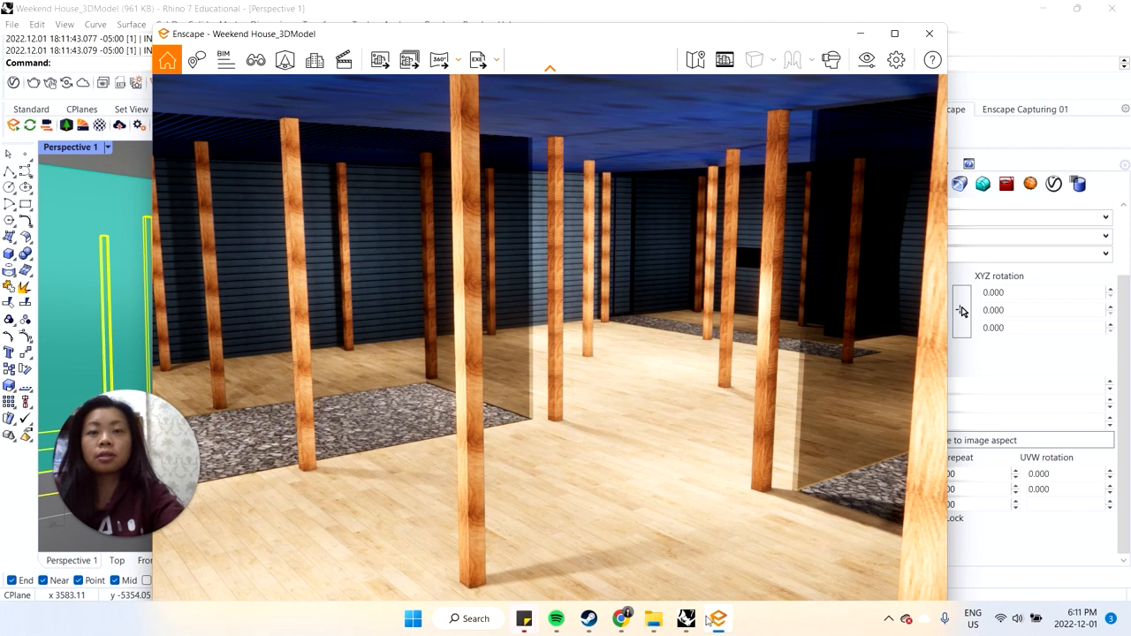
{"action": "left_click", "coordinate": [711, 618]}
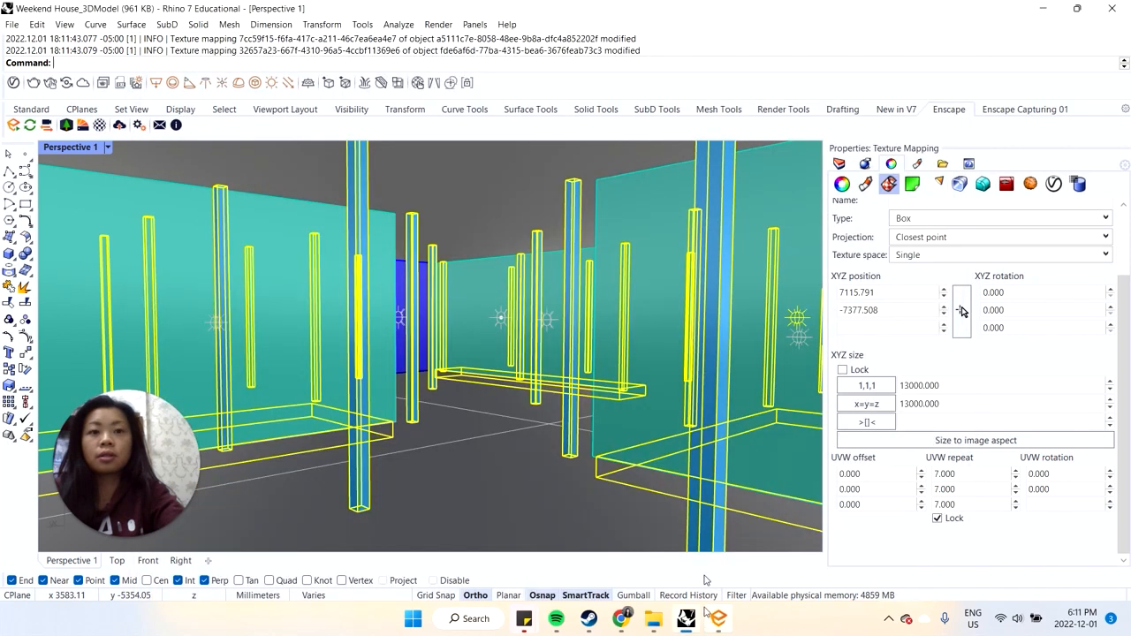
Step: Set the locked UVW repeat of the selected columns and gravel beds to 8
{"action": "double_click", "coordinate": [943, 473]}
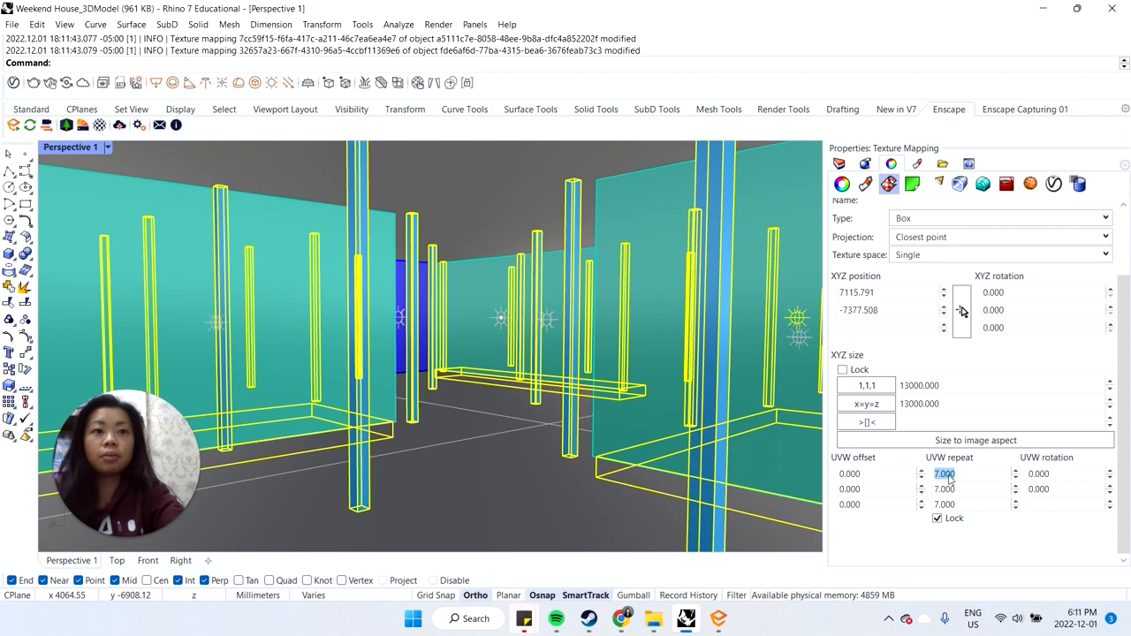
{"action": "type", "text": "8"}
{"action": "key", "text": "Return"}
Step: Apply a capped box mapping to the roof, with its base between opposite roof corners and its height down the wall
{"action": "scroll", "coordinate": [463, 415], "scroll_direction": "down", "scroll_amount": 6}
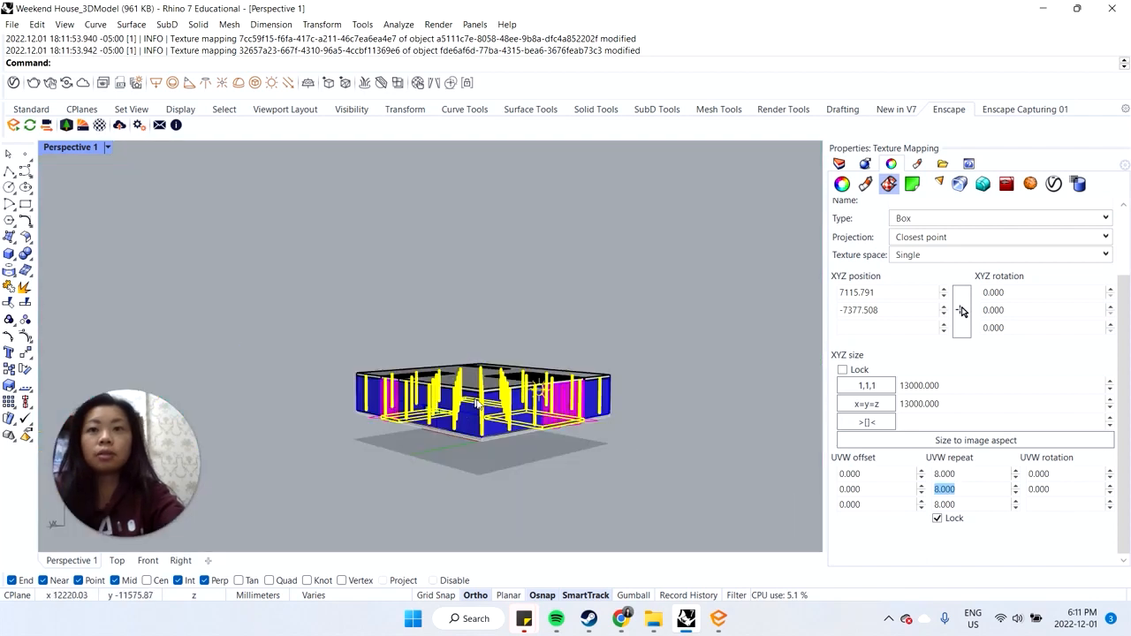
{"action": "right_click_drag", "start_coordinate": [462, 415], "coordinate": [432, 377]}
{"action": "left_click", "coordinate": [432, 377]}
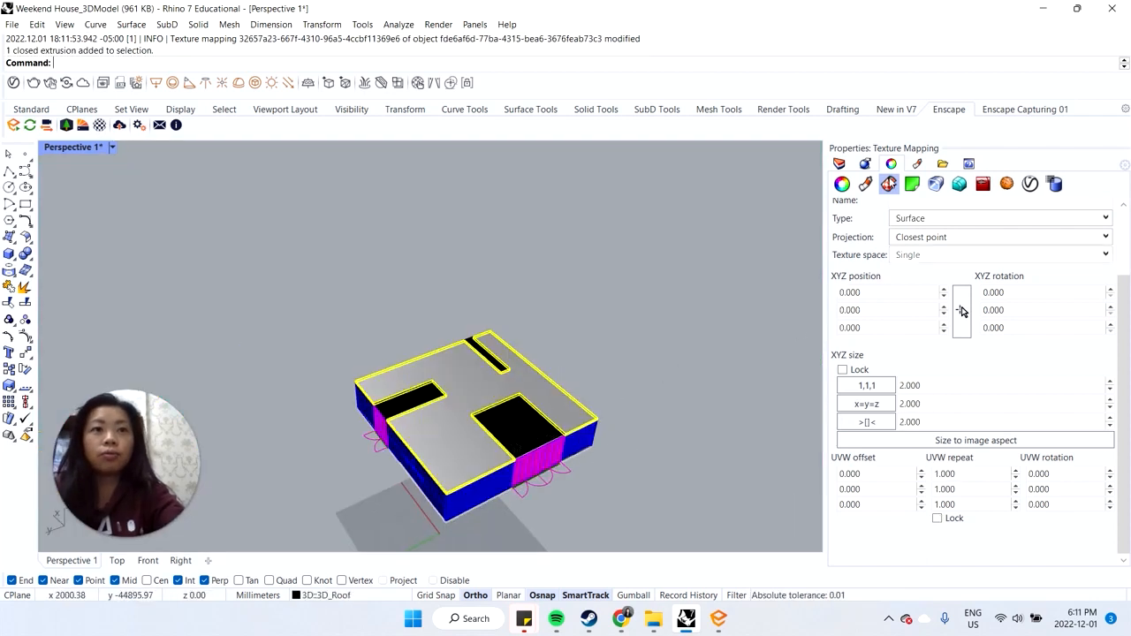
{"action": "scroll", "coordinate": [943, 255], "scroll_direction": "up", "scroll_amount": 2}
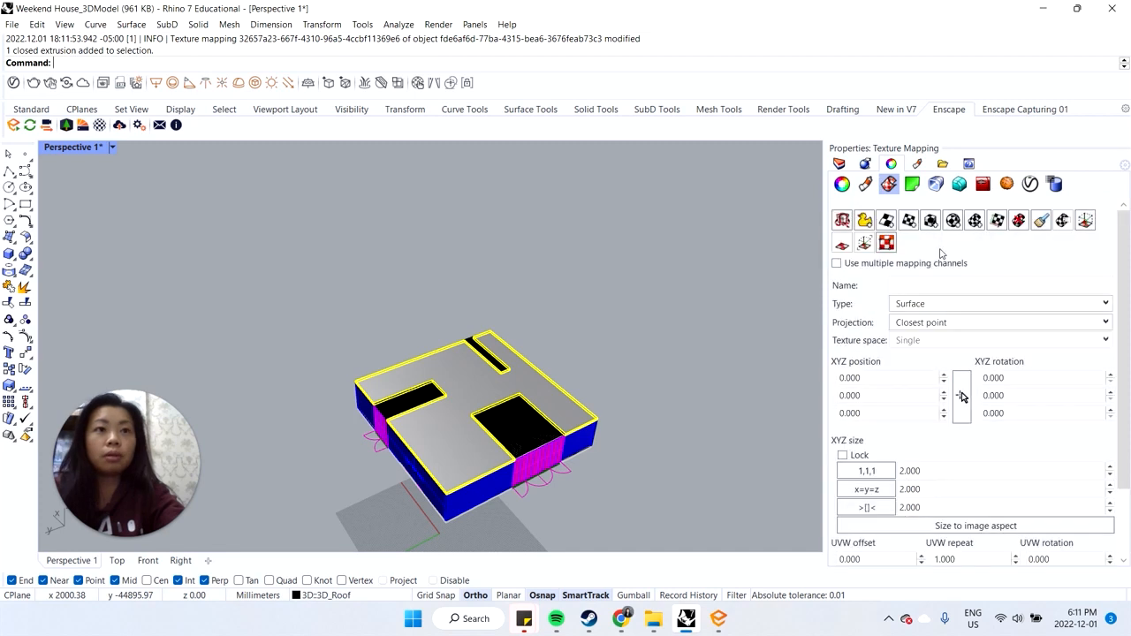
{"action": "left_click", "coordinate": [931, 220]}
{"action": "left_click", "coordinate": [357, 381]}
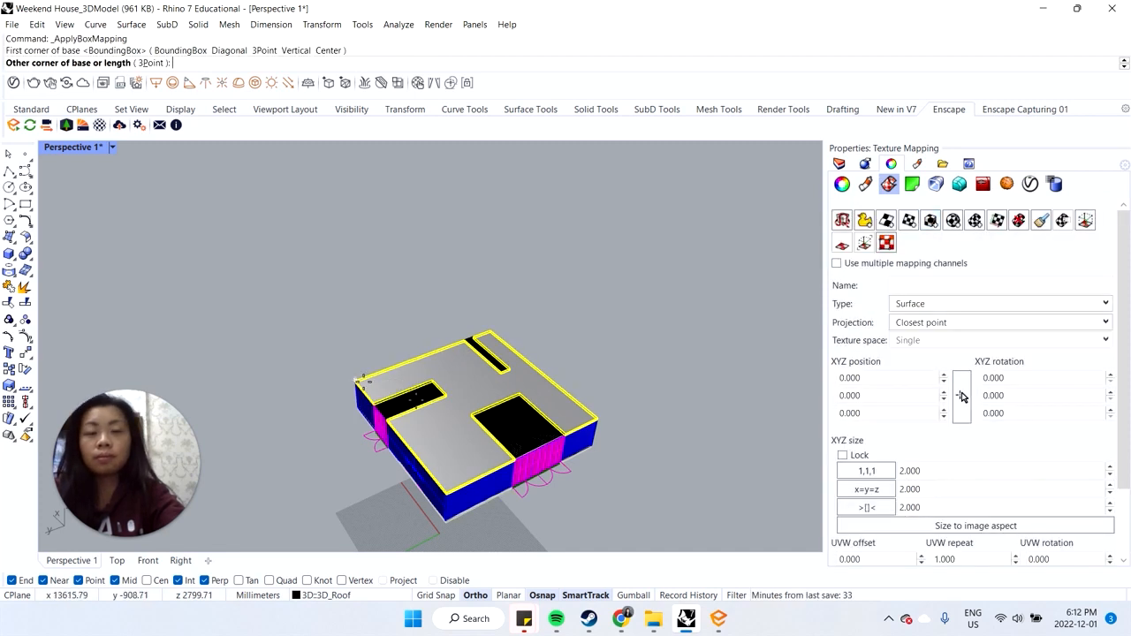
{"action": "left_click", "coordinate": [605, 415]}
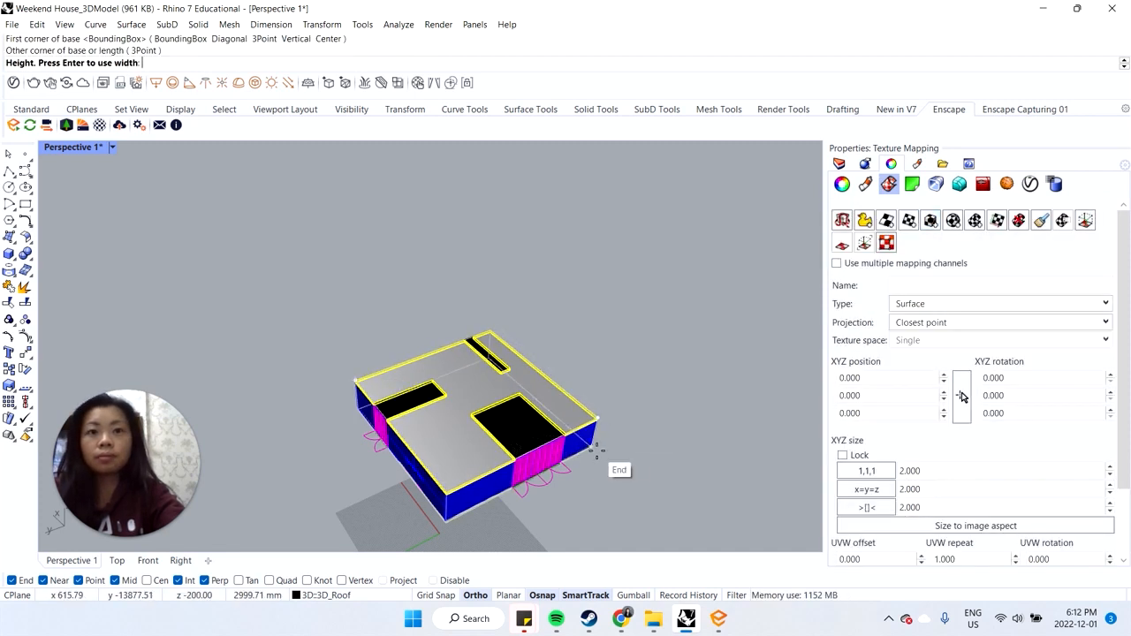
{"action": "left_click", "coordinate": [613, 466]}
{"action": "left_click", "coordinate": [79, 63]}
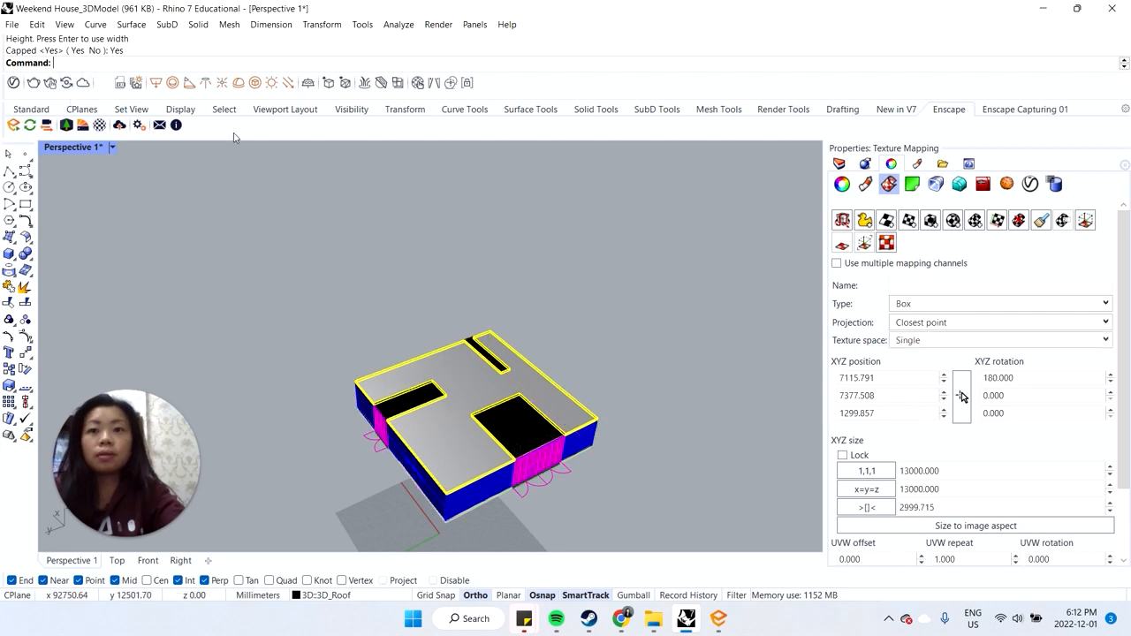
Step: Restore the named view Perspective 1 and check the roof's box mapping from inside the house in Enscape
{"action": "left_click", "coordinate": [716, 620]}
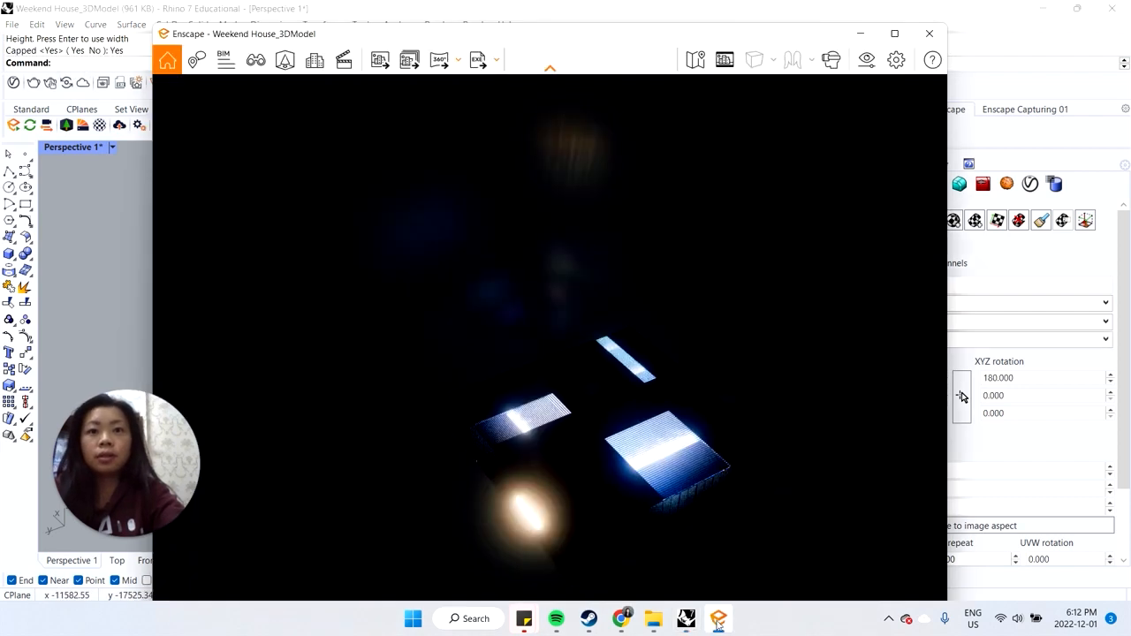
{"action": "left_click", "coordinate": [717, 619]}
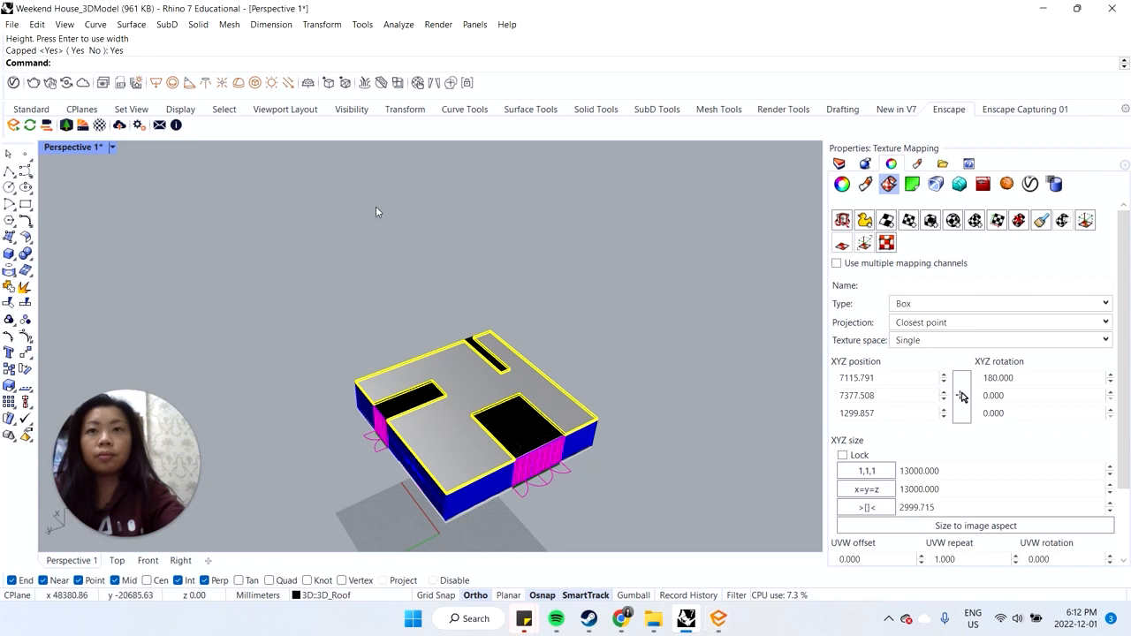
{"action": "left_click", "coordinate": [112, 147]}
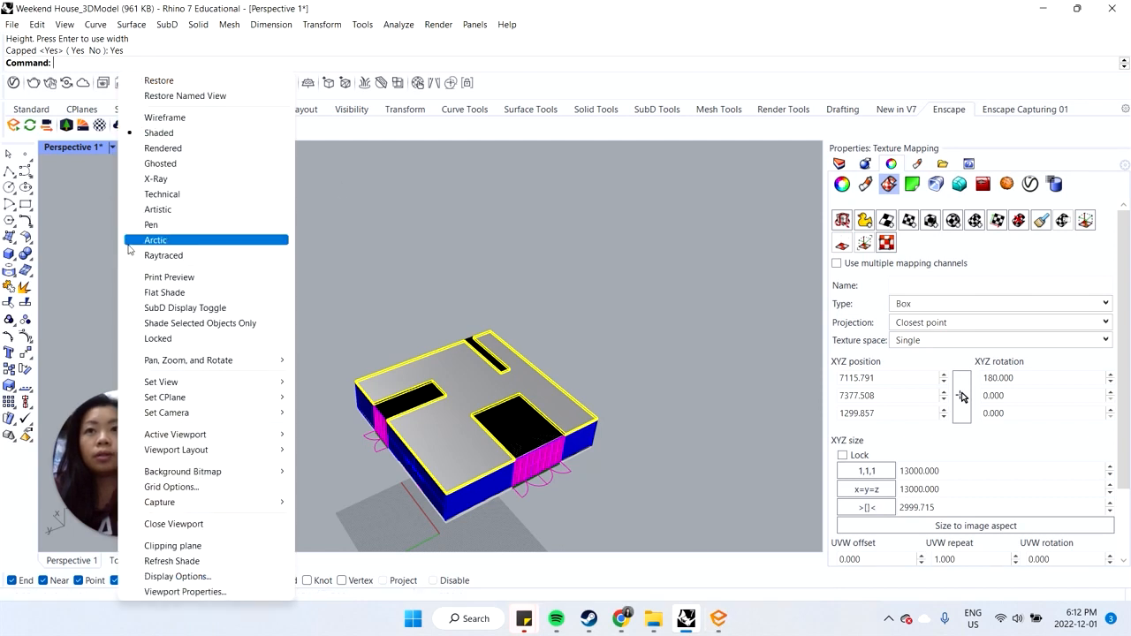
{"action": "mouse_move", "coordinate": [202, 383]}
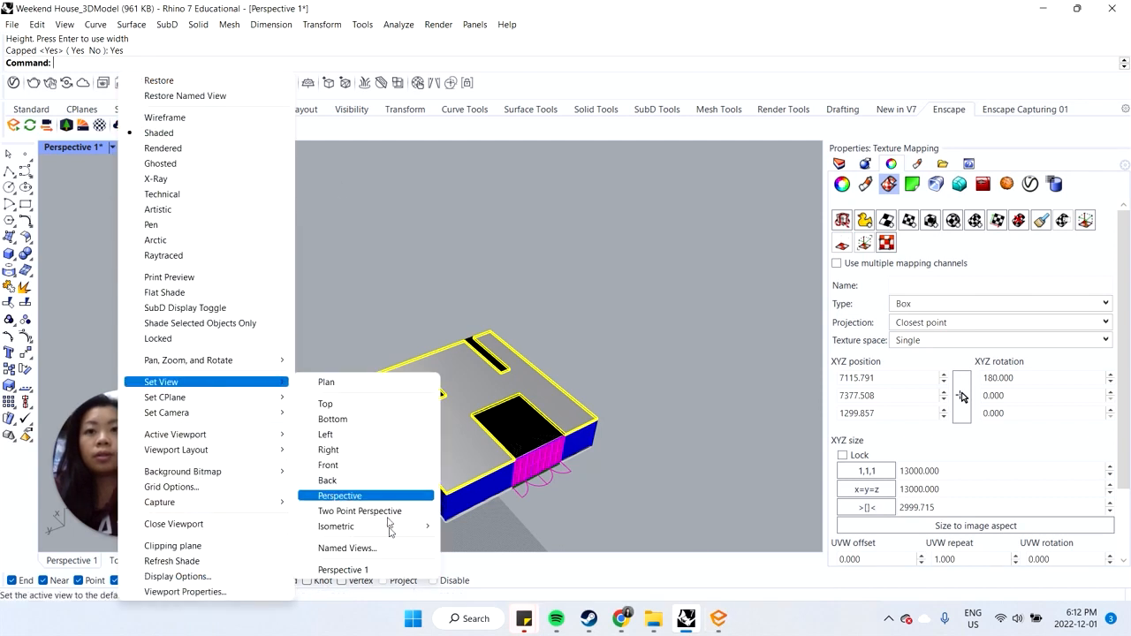
{"action": "left_click", "coordinate": [343, 570]}
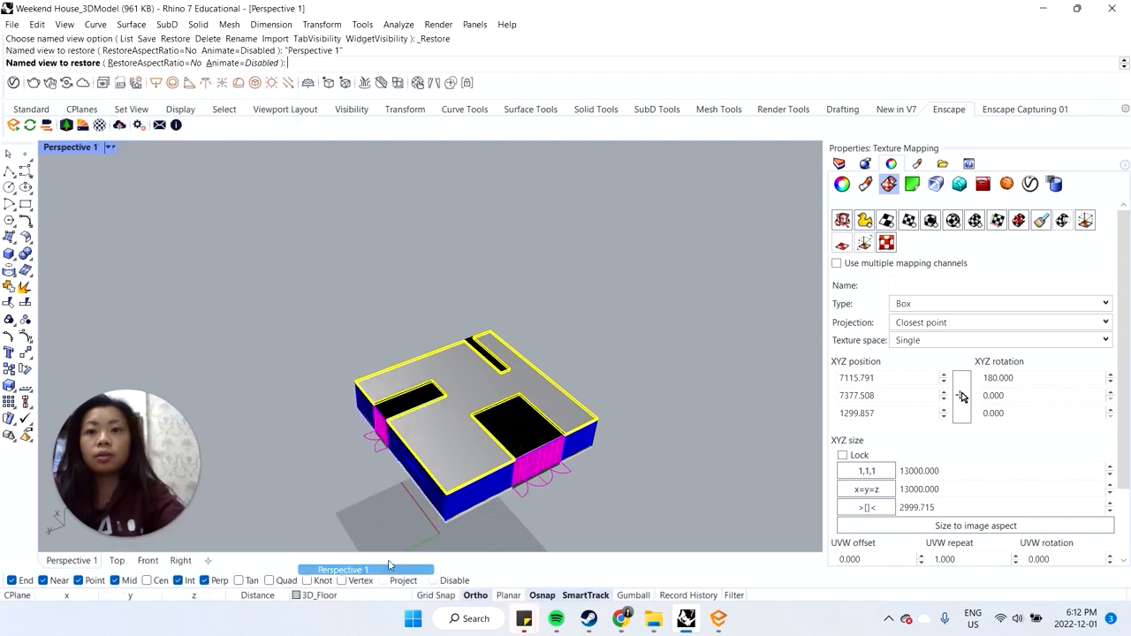
{"action": "left_click", "coordinate": [718, 618]}
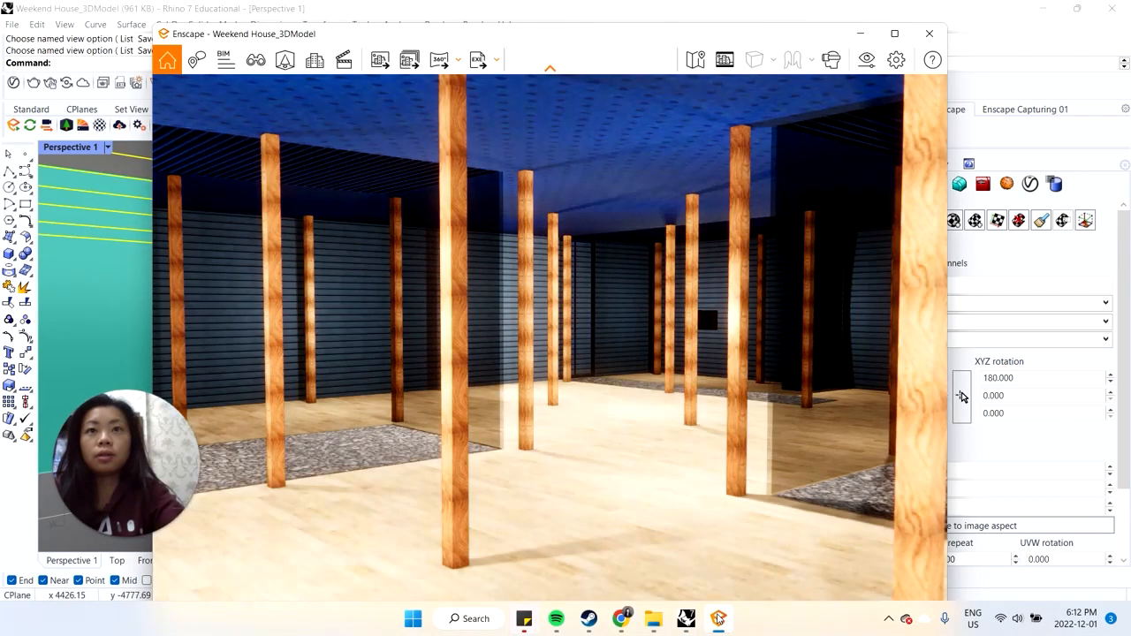
{"action": "left_click", "coordinate": [718, 618]}
Step: Set the first UVW repeat value of the roof's mapping to 5 and check the ceiling in Enscape
{"action": "scroll", "coordinate": [996, 532], "scroll_direction": "down", "scroll_amount": 2}
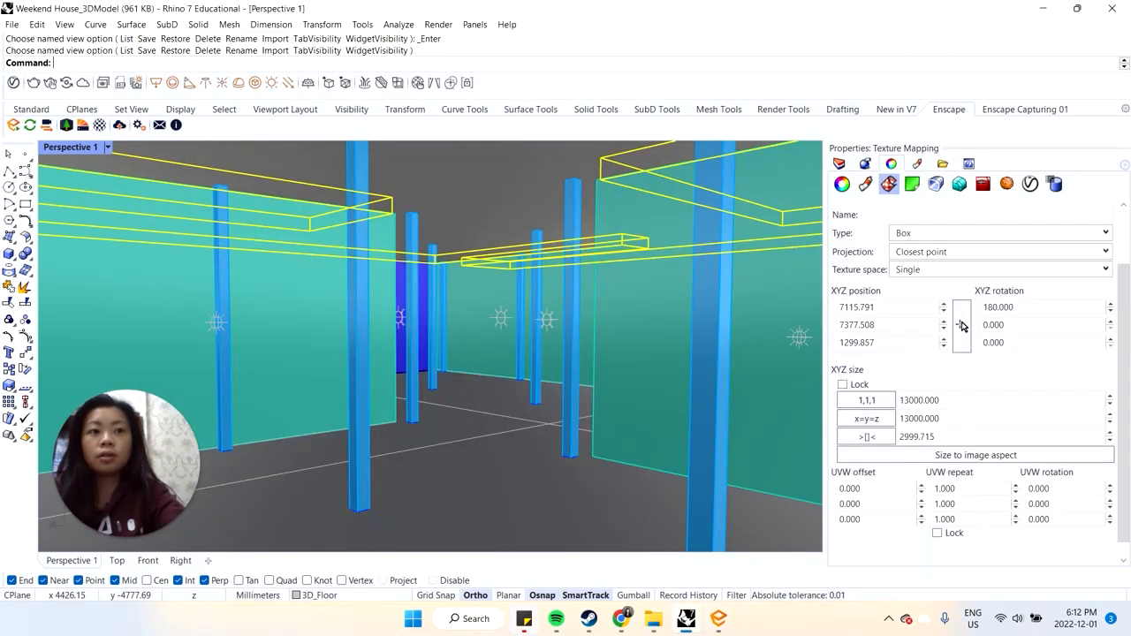
{"action": "left_click", "coordinate": [938, 491]}
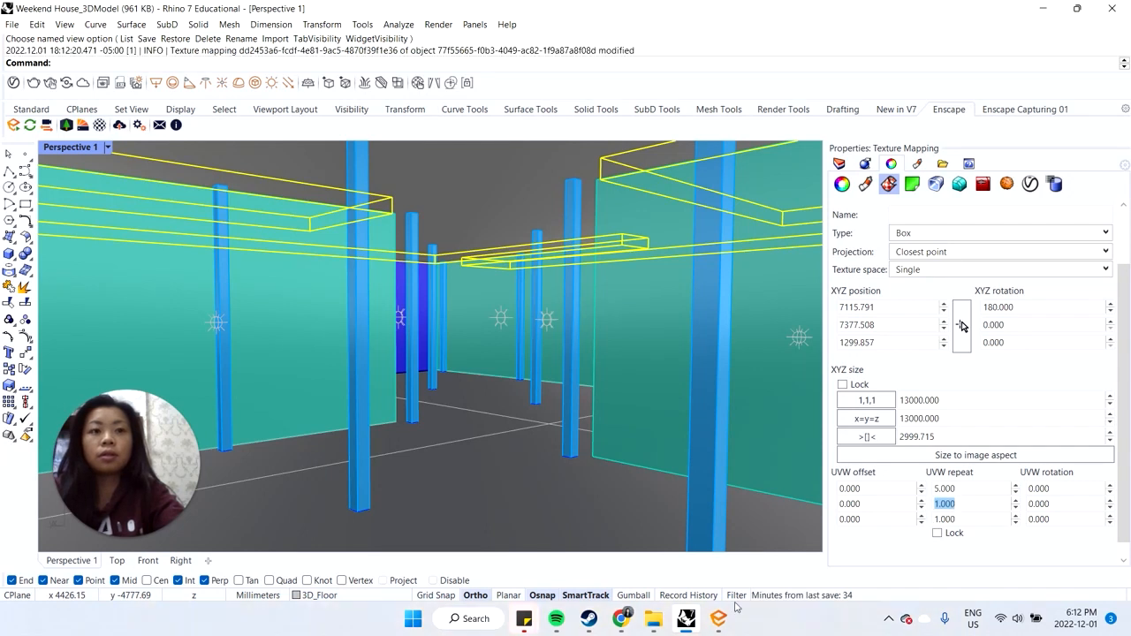
{"action": "left_click", "coordinate": [717, 619]}
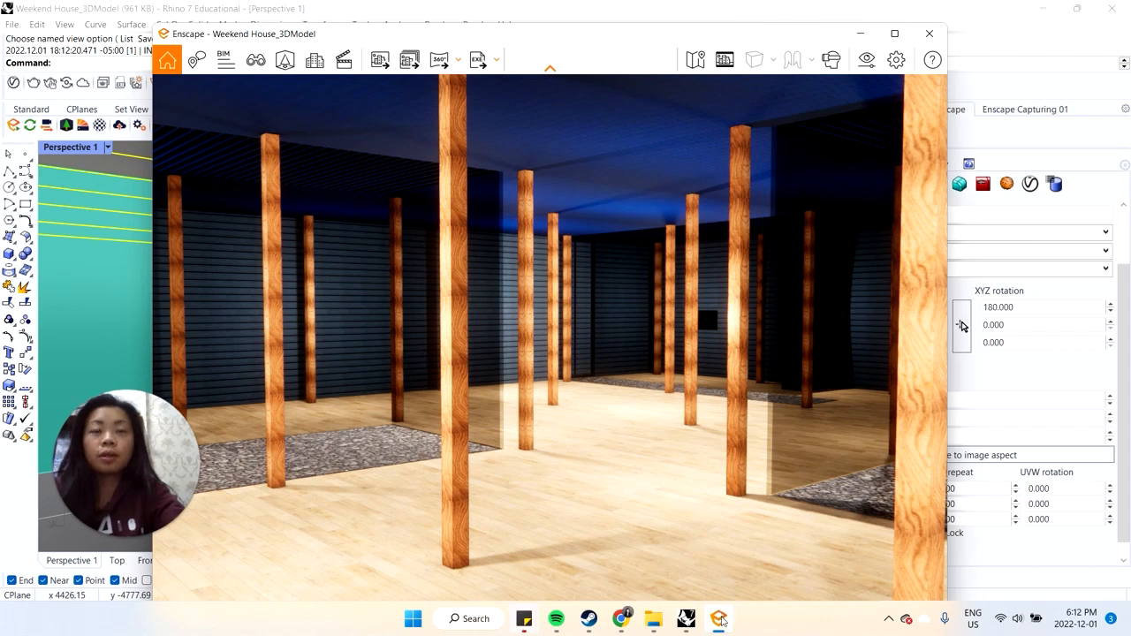
{"action": "left_click", "coordinate": [719, 619]}
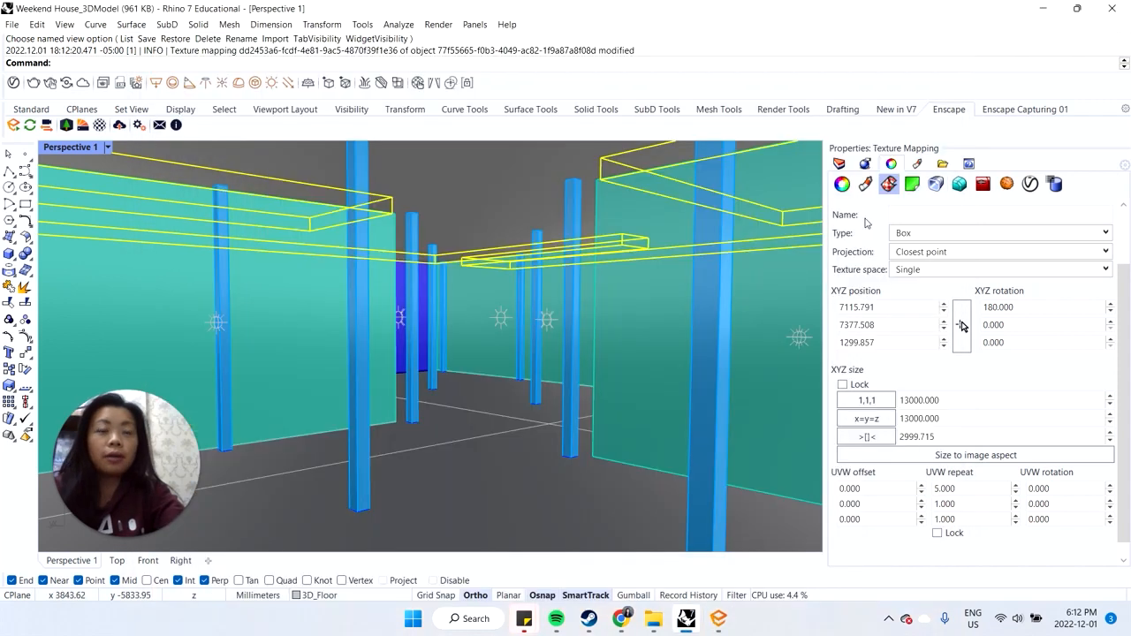
Step: Try the Blue Siding material on the 3D_Roof layer and check the ceiling in Enscape
{"action": "left_click", "coordinate": [838, 163]}
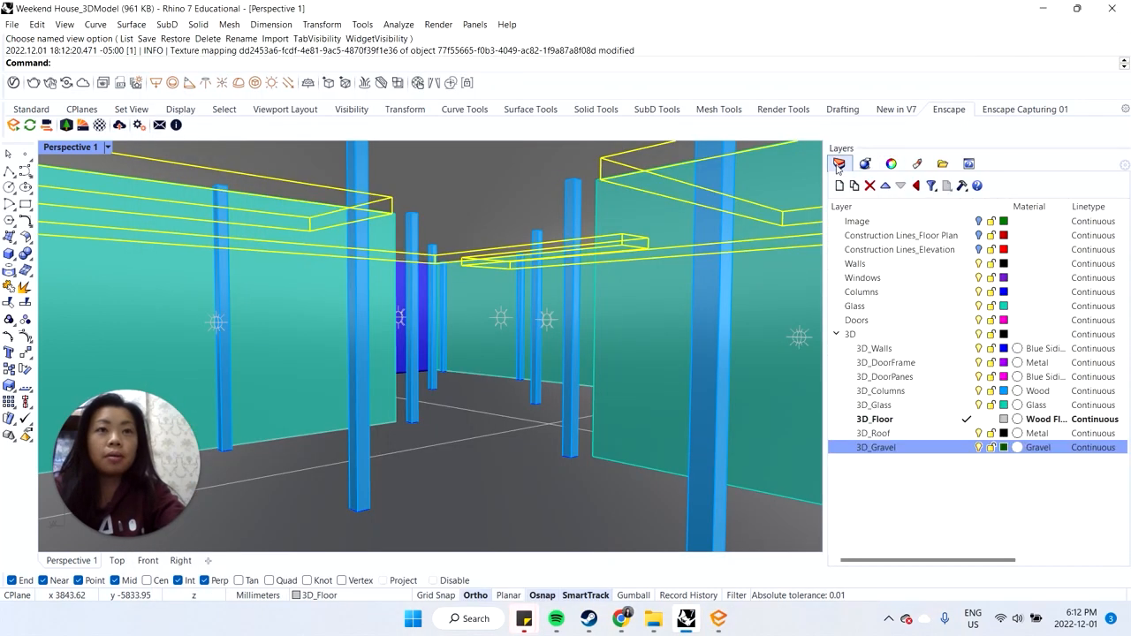
{"action": "left_click", "coordinate": [1036, 349]}
{"action": "left_click", "coordinate": [1036, 349]}
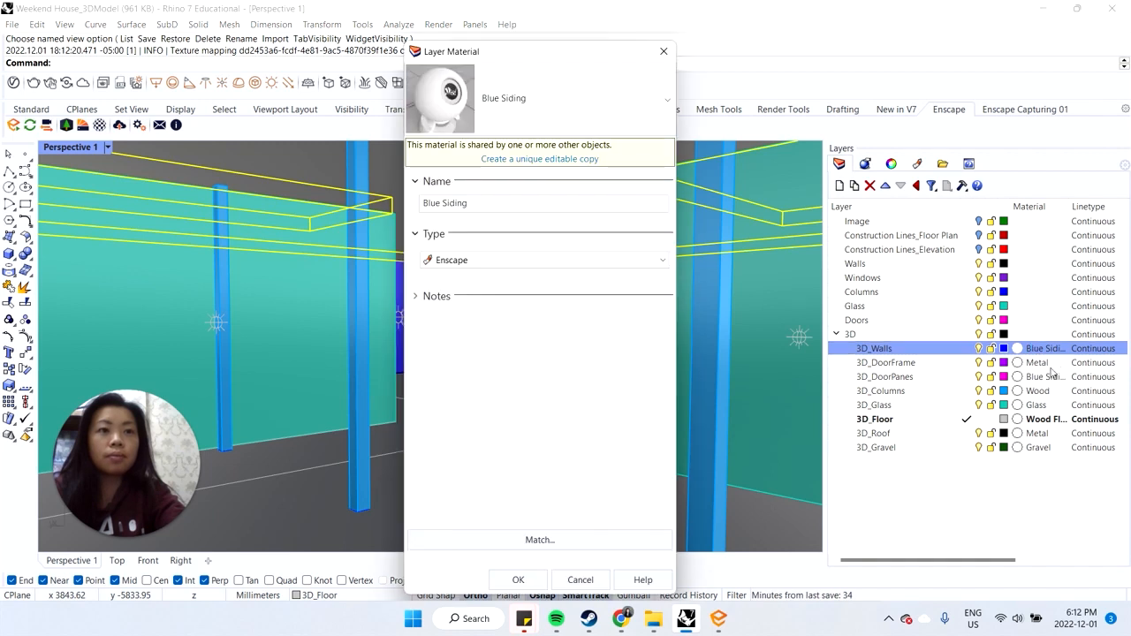
{"action": "key", "text": "Escape"}
{"action": "left_click", "coordinate": [1038, 433]}
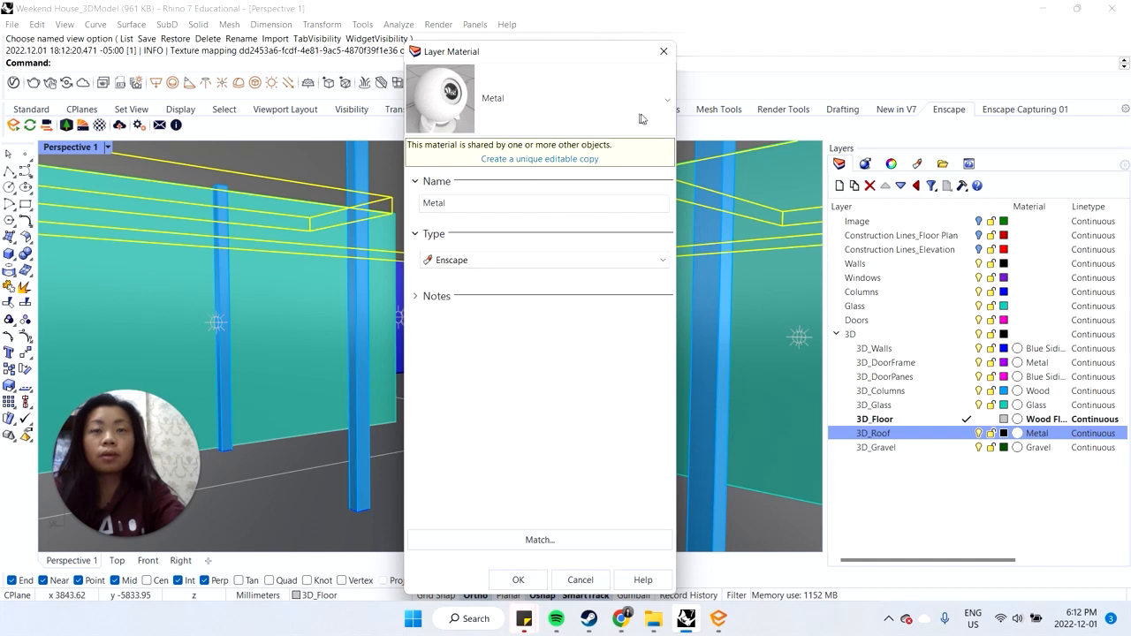
{"action": "left_click", "coordinate": [530, 99]}
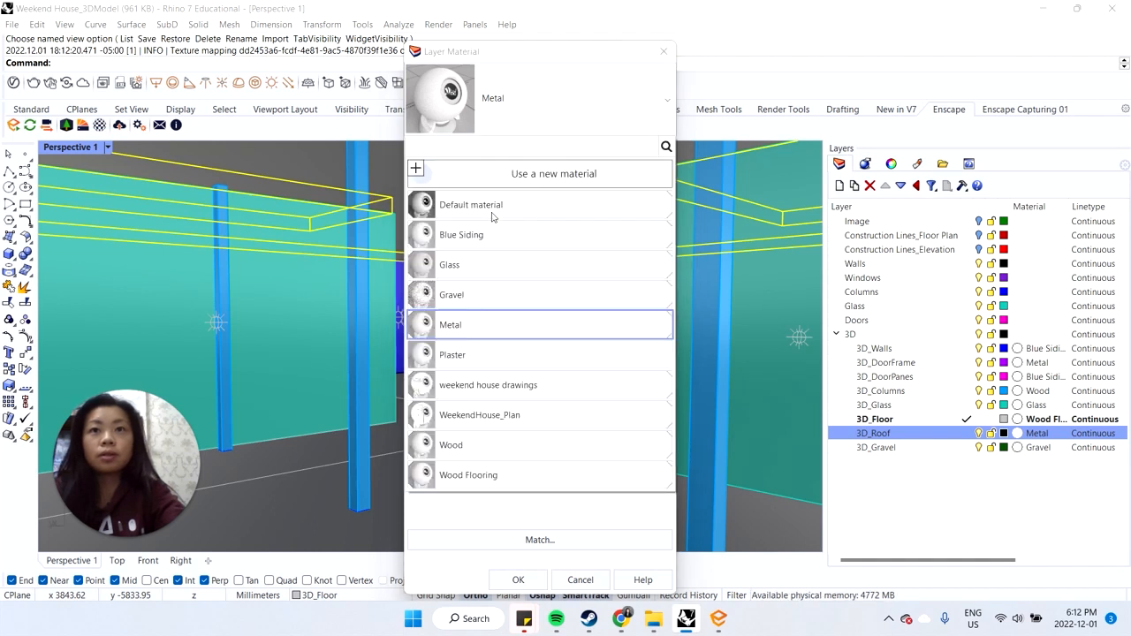
{"action": "left_click", "coordinate": [479, 239]}
{"action": "left_click", "coordinate": [580, 580]}
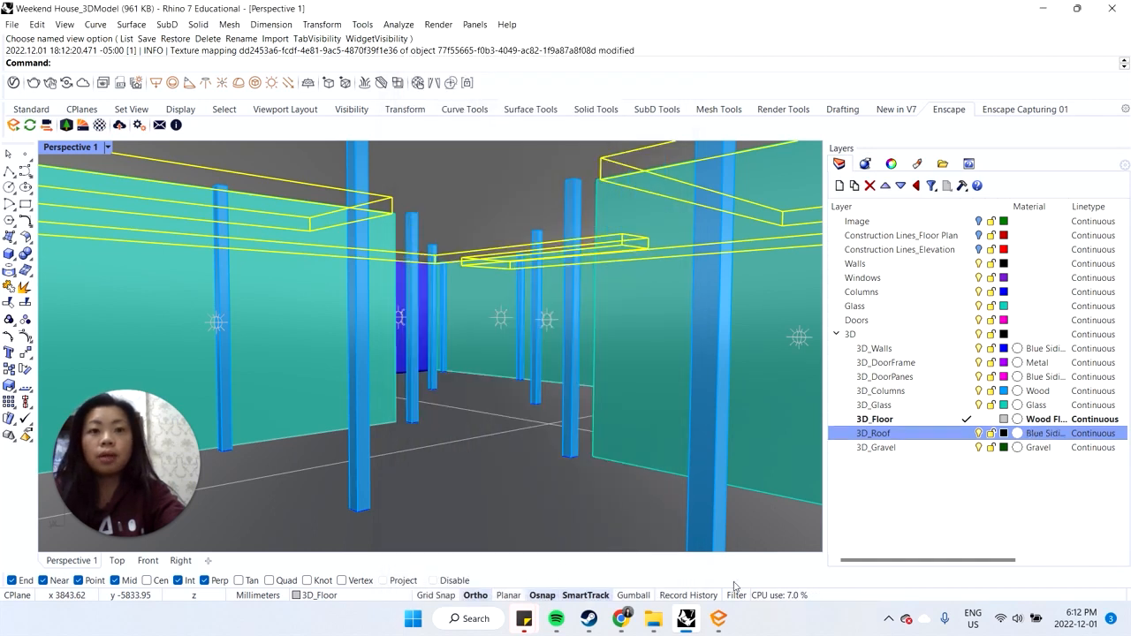
{"action": "left_click", "coordinate": [718, 622]}
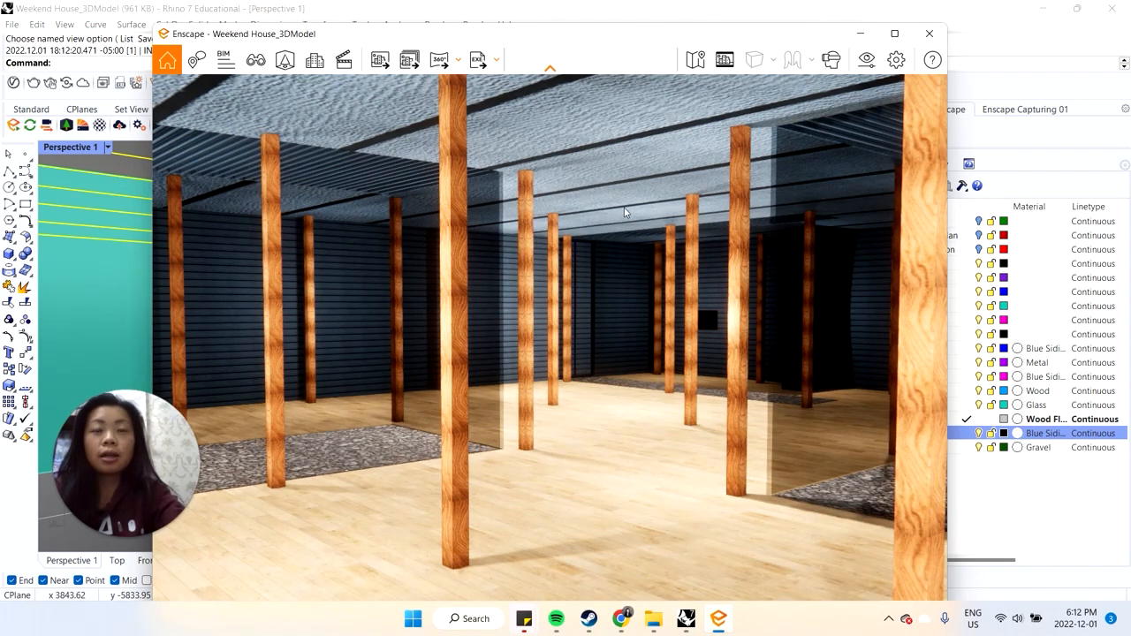
{"action": "left_click", "coordinate": [717, 623]}
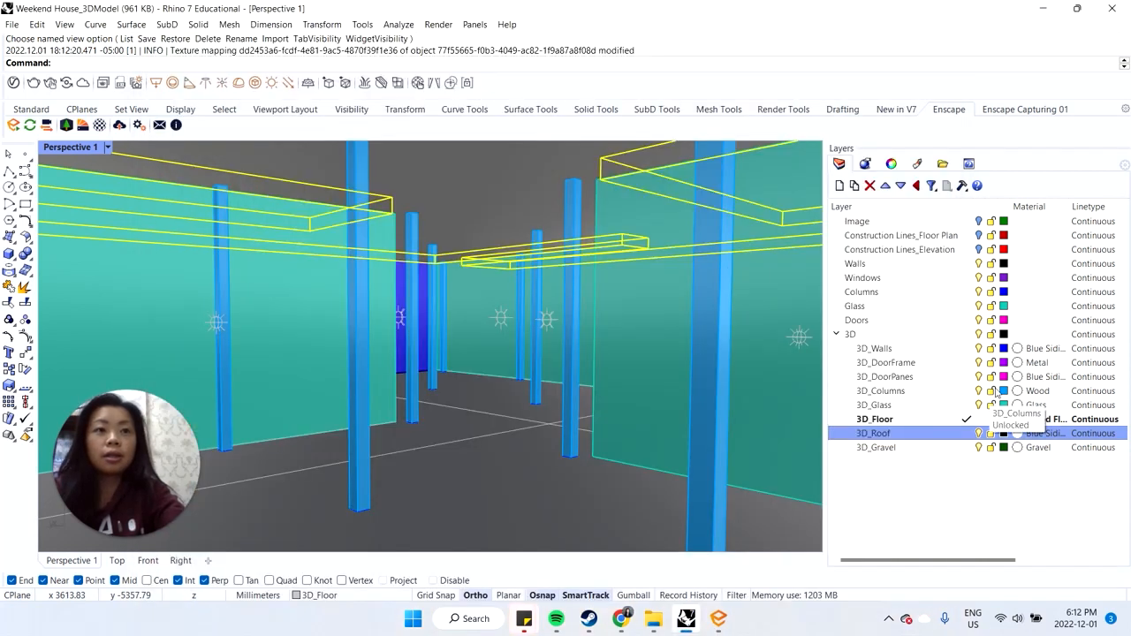
Step: Assign the Metal material to the 3D_Roof layer again and check the ceiling in Enscape
{"action": "left_click", "coordinate": [1023, 433]}
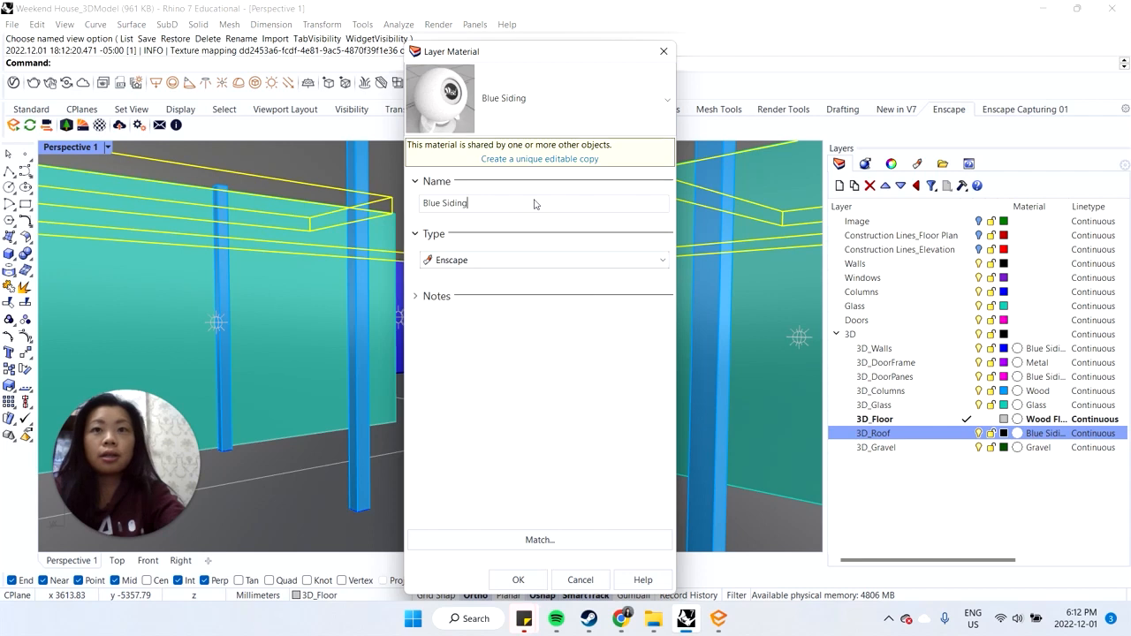
{"action": "left_click", "coordinate": [533, 119]}
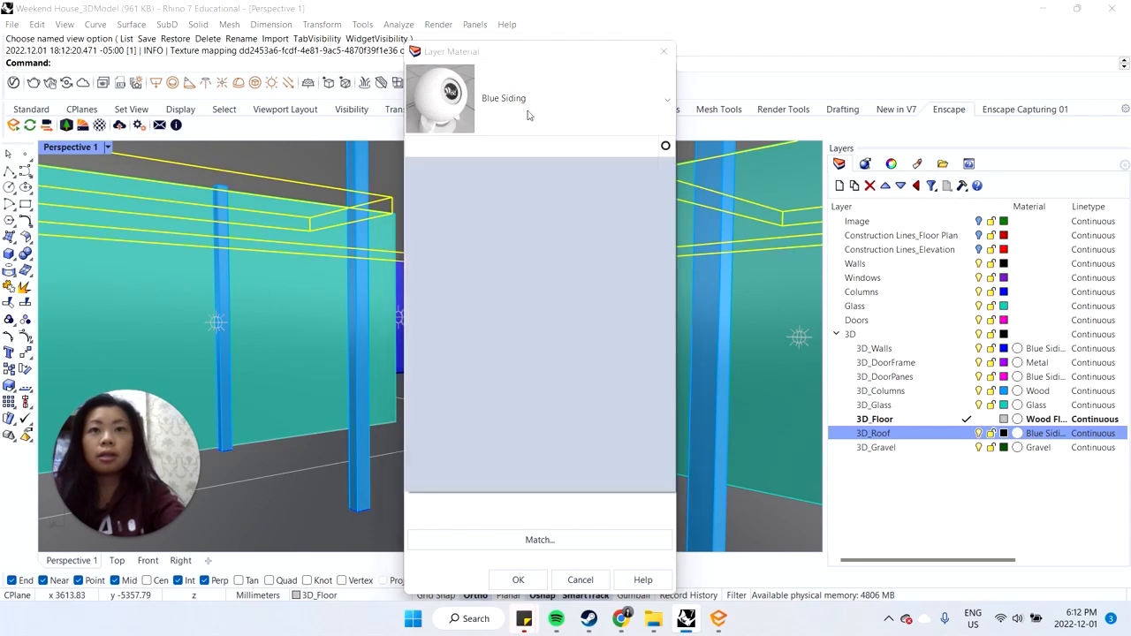
{"action": "left_click", "coordinate": [487, 324]}
{"action": "left_click", "coordinate": [518, 579]}
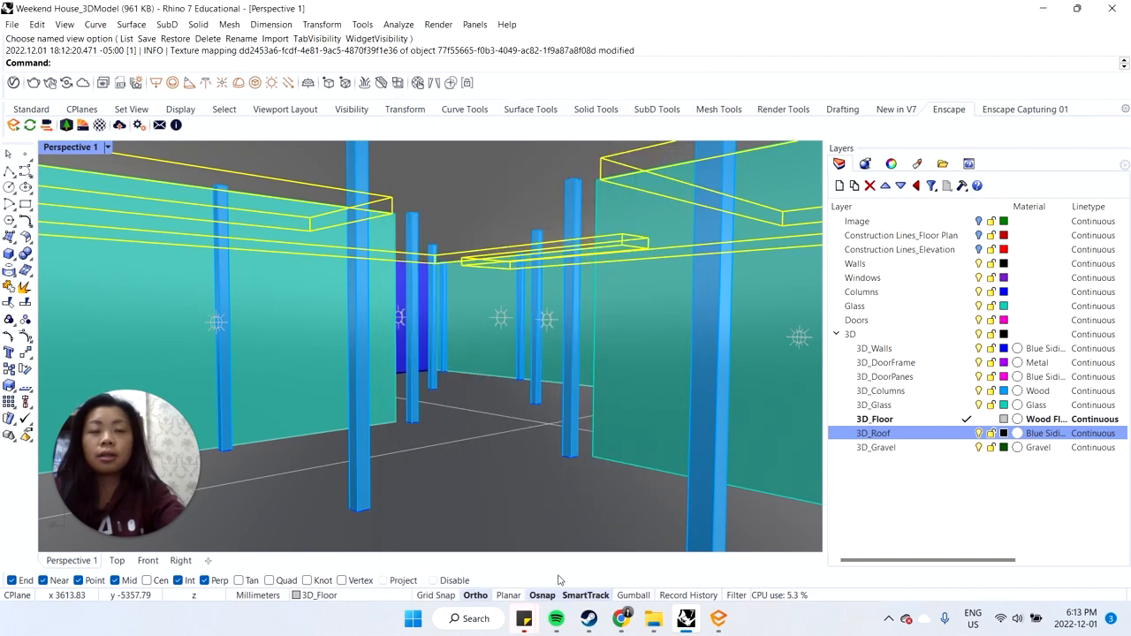
{"action": "left_click", "coordinate": [720, 622]}
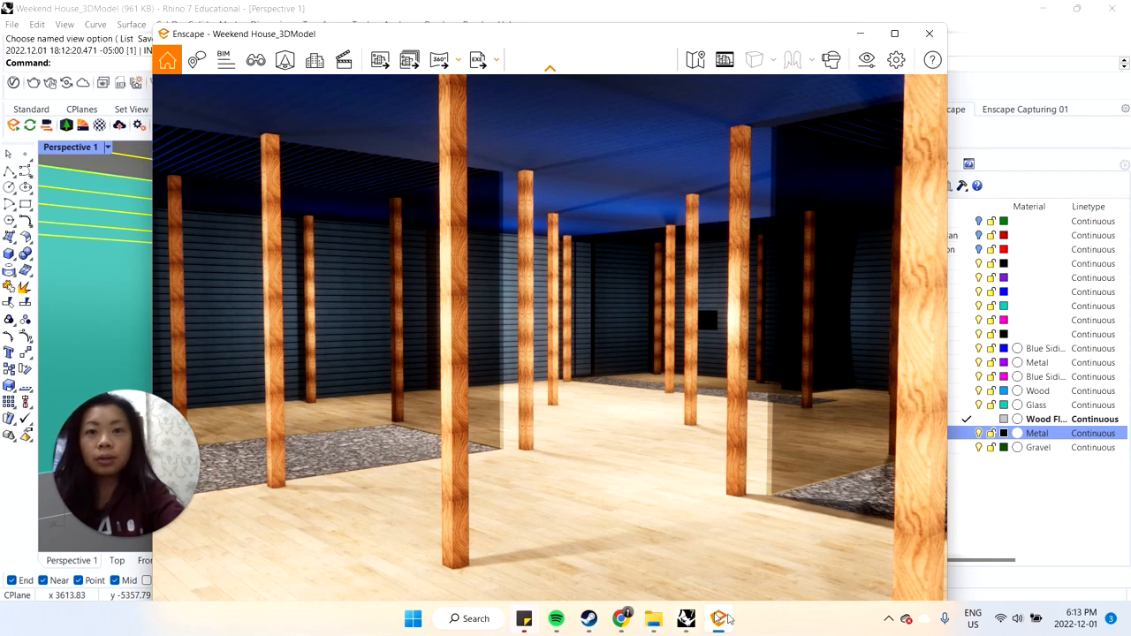
{"action": "left_click", "coordinate": [718, 619]}
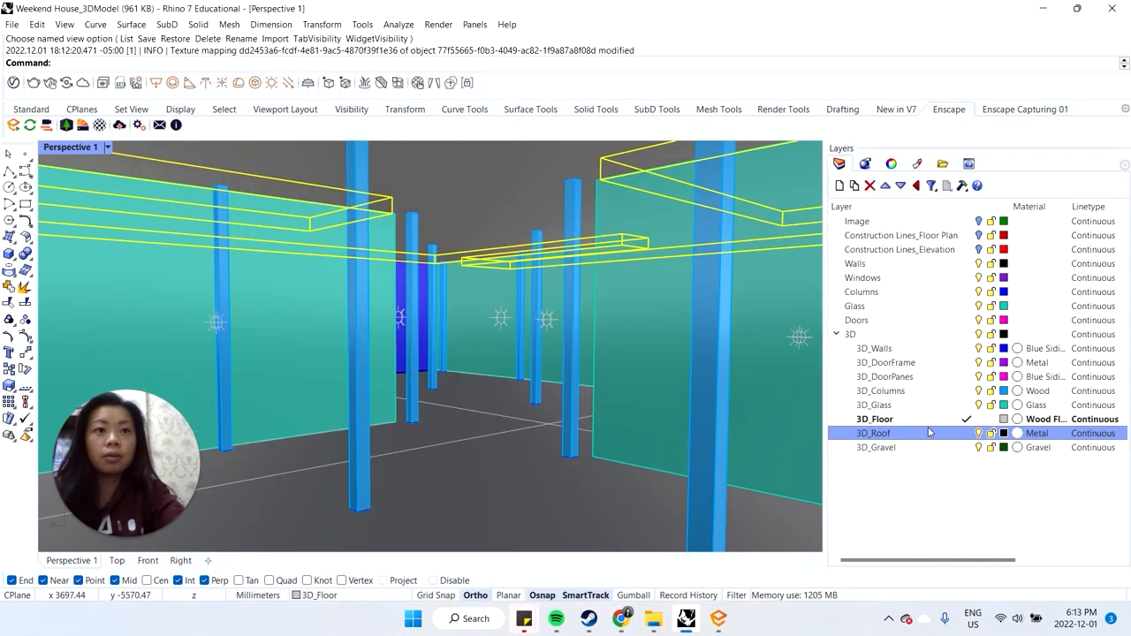
Step: Add all objects on the 3D_Columns layer to the selection, set their first UVW repeat value to 3 and check the wood grain in Enscape
{"action": "right_click", "coordinate": [909, 377]}
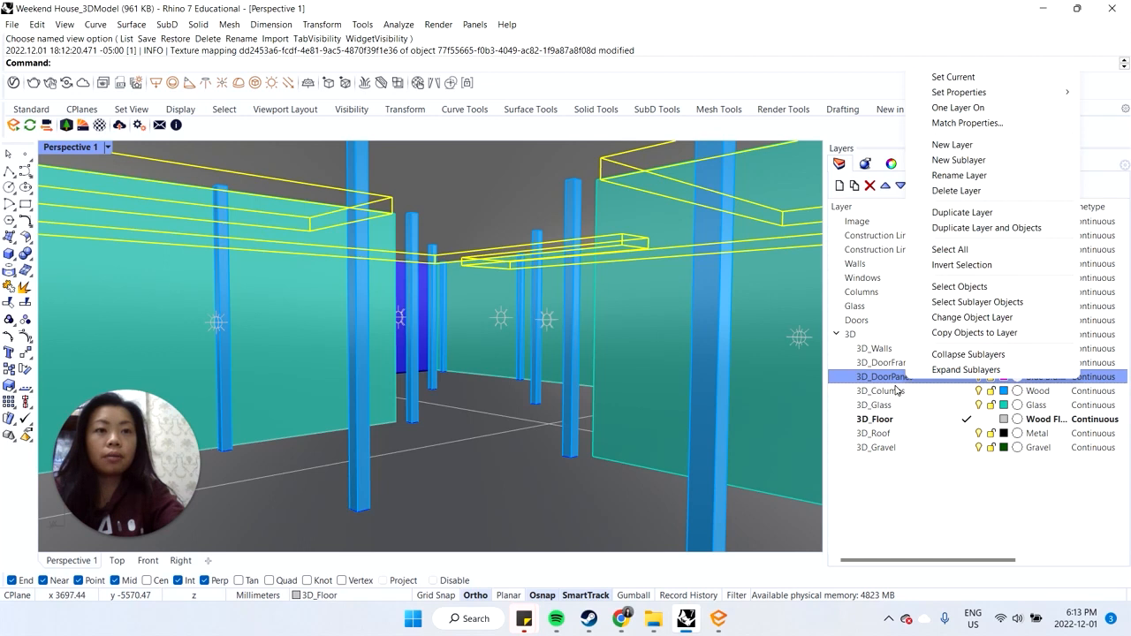
{"action": "right_click", "coordinate": [897, 391]}
{"action": "left_click", "coordinate": [959, 301]}
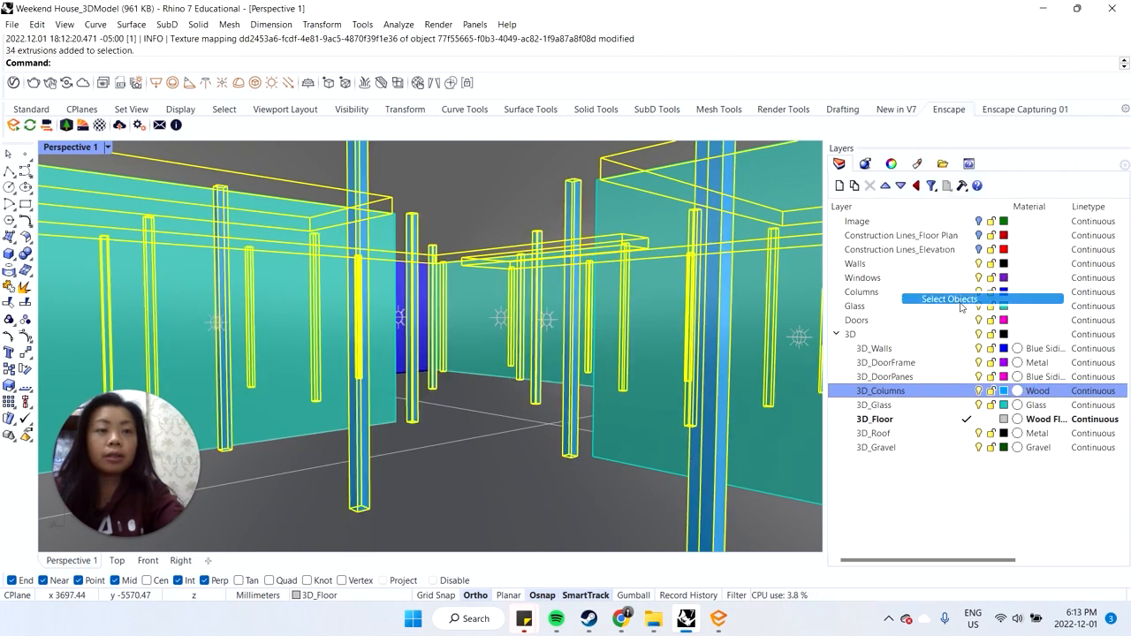
{"action": "left_click", "coordinate": [893, 165]}
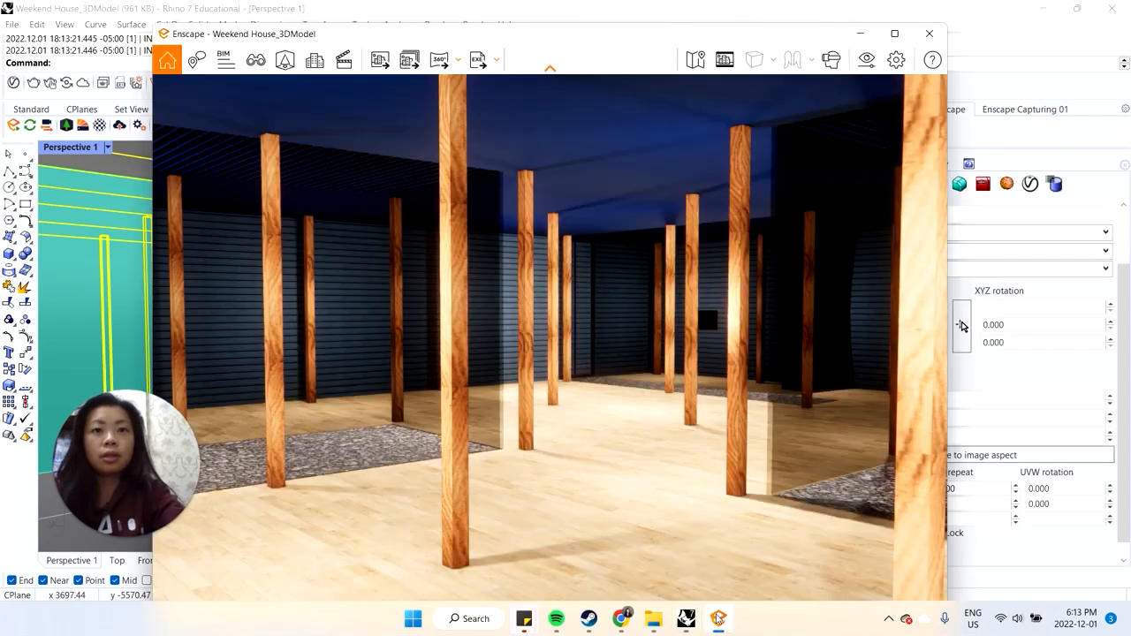
{"action": "left_click", "coordinate": [718, 620]}
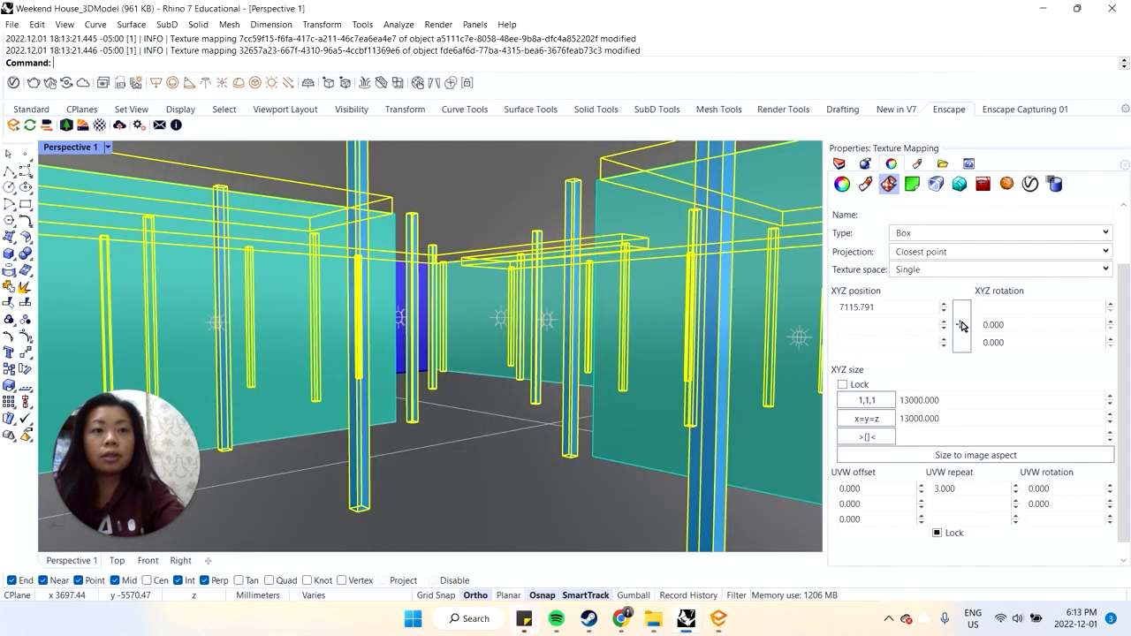
Step: Set the first UVW repeat value of the selected columns to 2 and check the wood grain in Enscape
{"action": "double_click", "coordinate": [947, 488]}
{"action": "type", "text": "2"}
{"action": "key", "text": "Tab"}
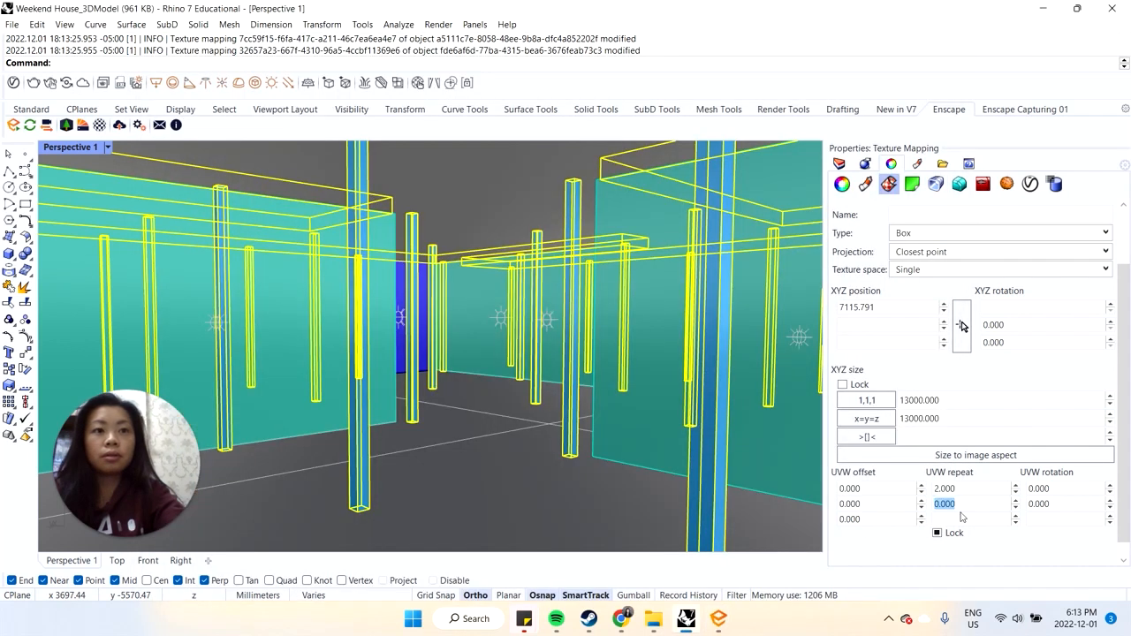
{"action": "left_click", "coordinate": [716, 621]}
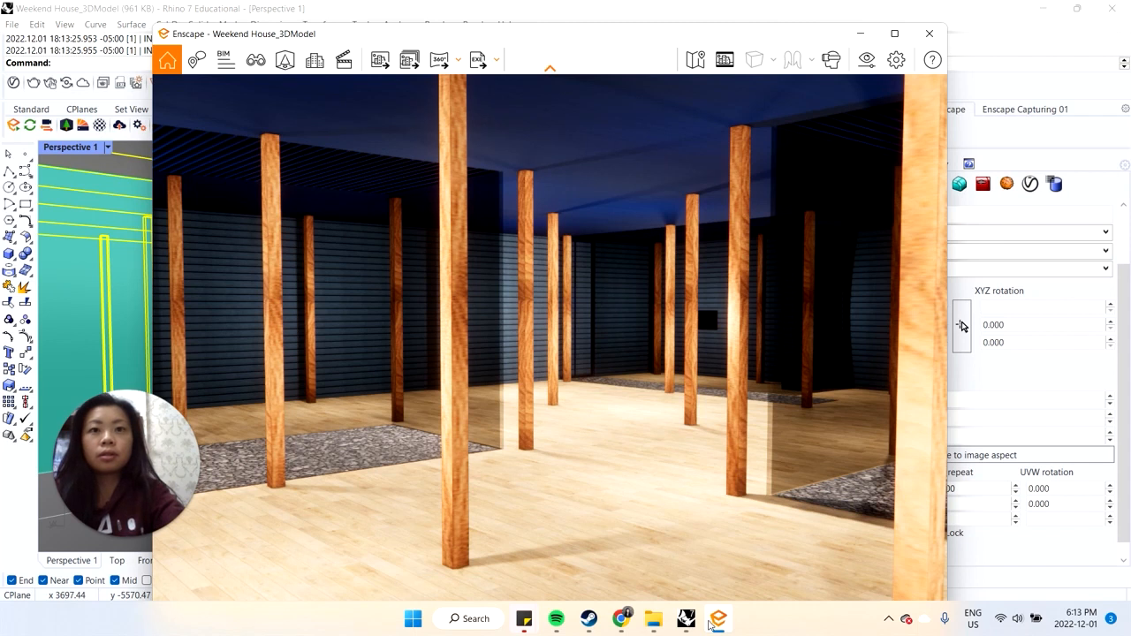
{"action": "left_click", "coordinate": [715, 619]}
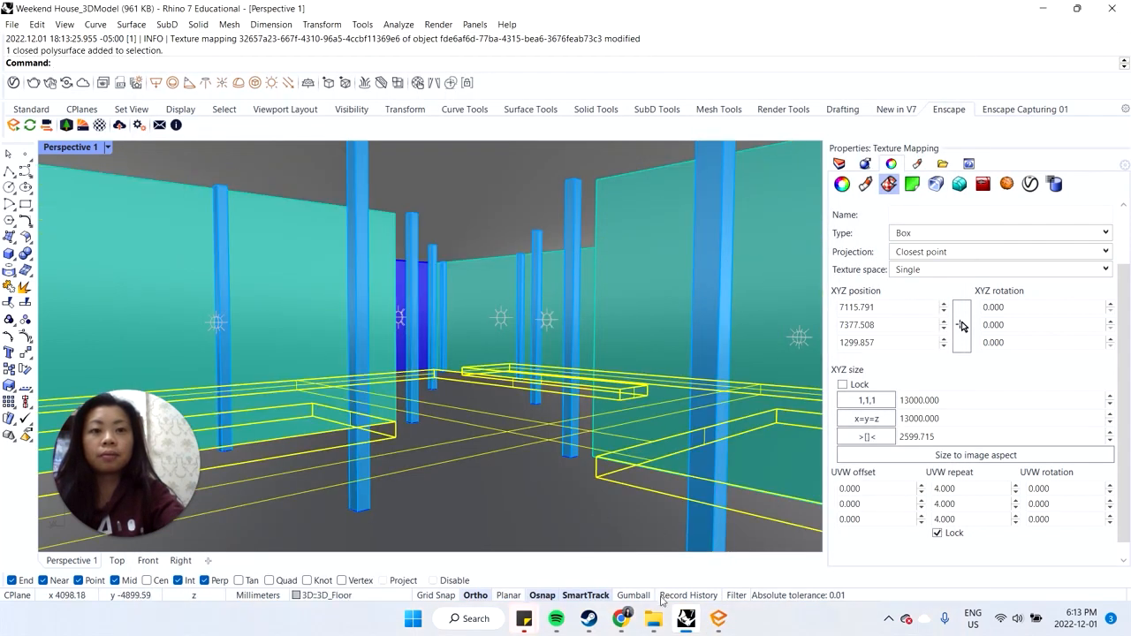
{"action": "left_click", "coordinate": [718, 619]}
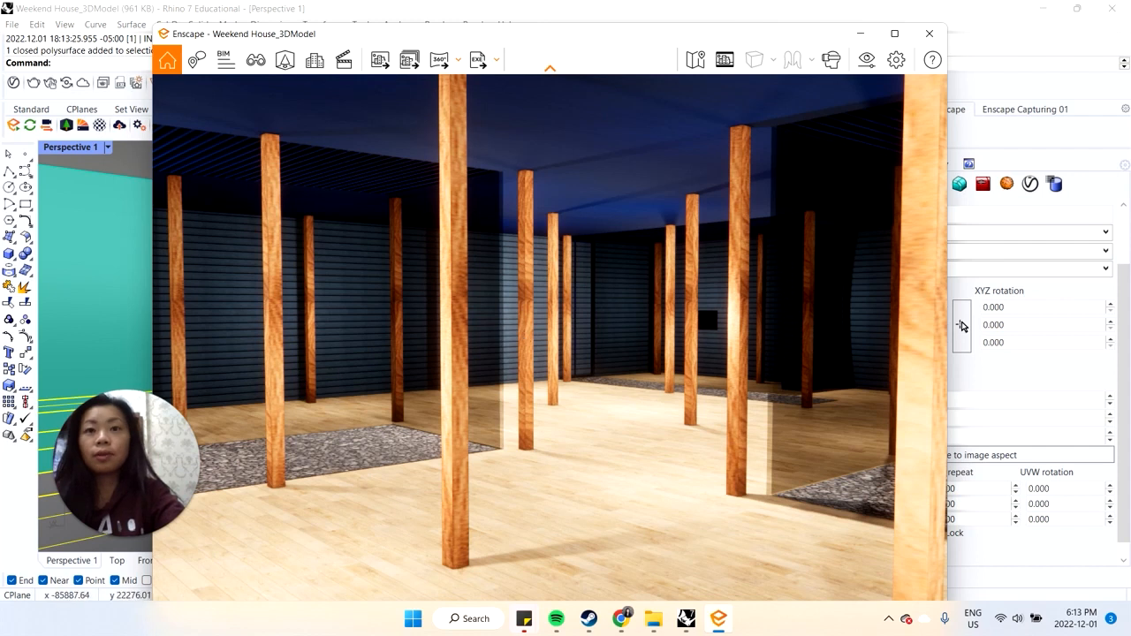
Step: Select the glass enclosure, look at the model from other viewpoints and restore the named view Perspective 1
{"action": "left_click", "coordinate": [123, 325]}
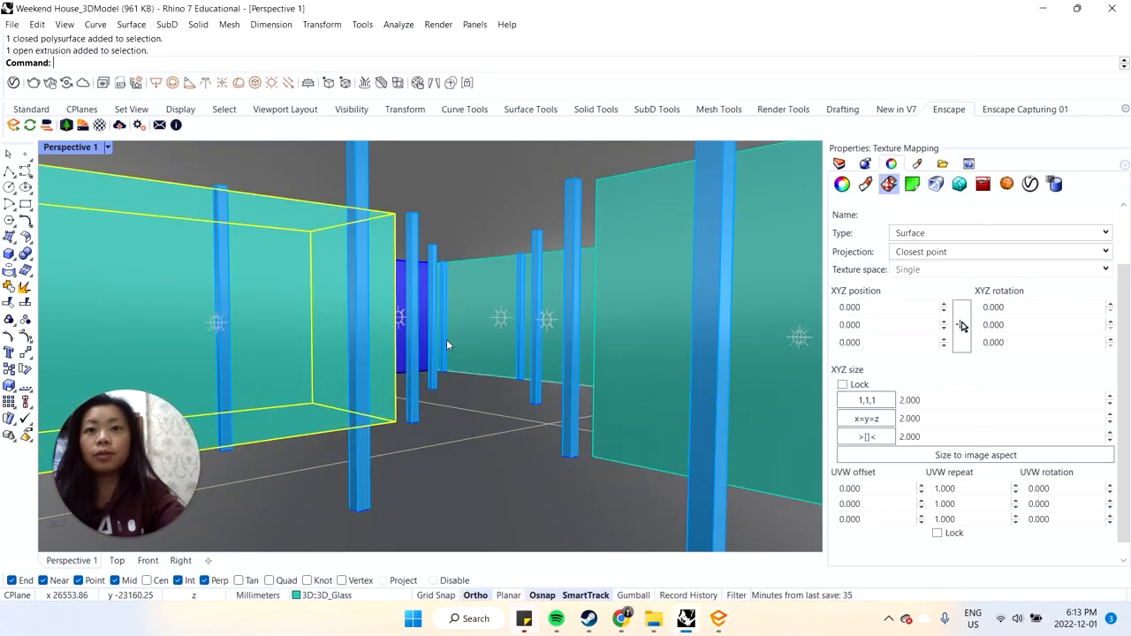
{"action": "scroll", "coordinate": [457, 340], "scroll_direction": "down", "scroll_amount": 3}
{"action": "scroll", "coordinate": [459, 342], "scroll_direction": "down", "scroll_amount": 3}
{"action": "right_click_drag", "start_coordinate": [556, 348], "coordinate": [539, 344]}
{"action": "scroll", "coordinate": [532, 338], "scroll_direction": "down", "scroll_amount": 3}
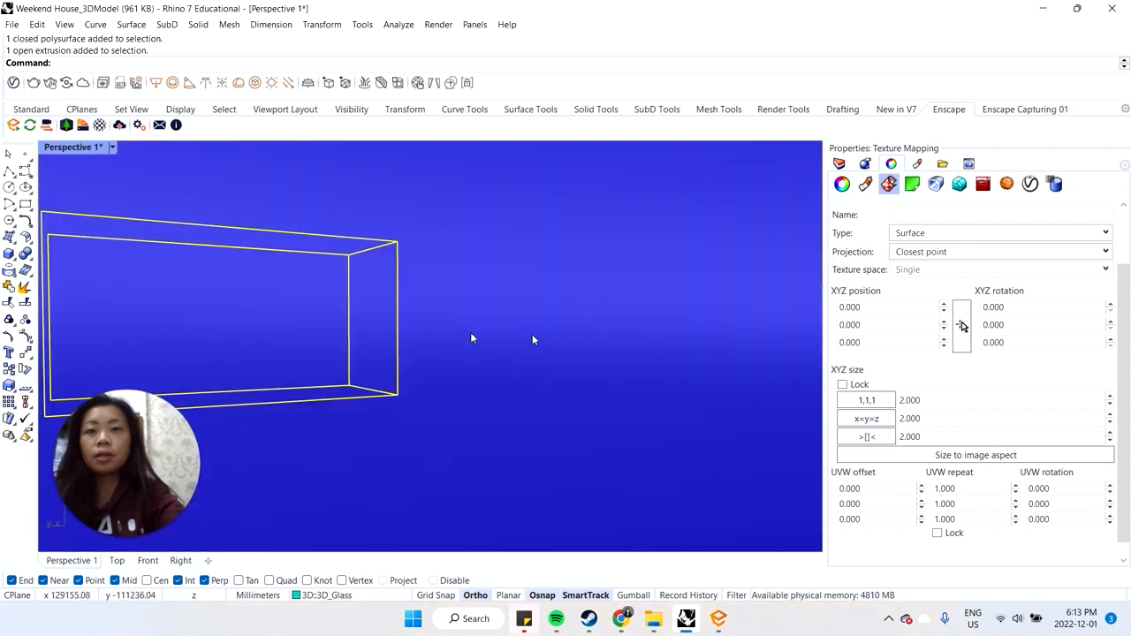
{"action": "scroll", "coordinate": [407, 310], "scroll_direction": "up", "scroll_amount": 3}
{"action": "left_click", "coordinate": [112, 149]}
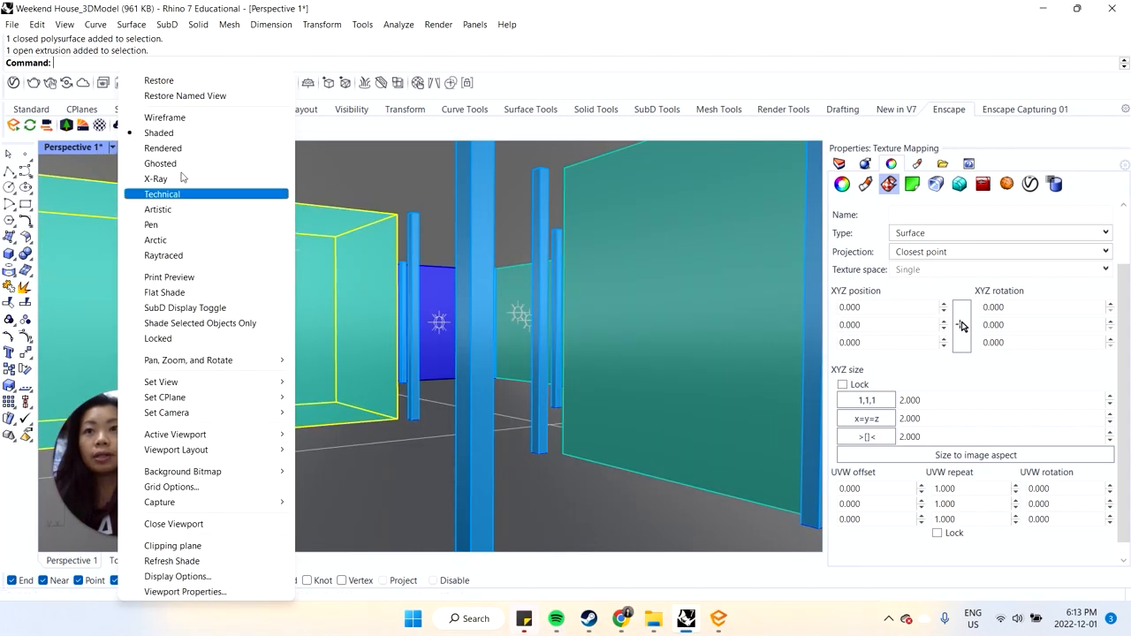
{"action": "mouse_move", "coordinate": [212, 382]}
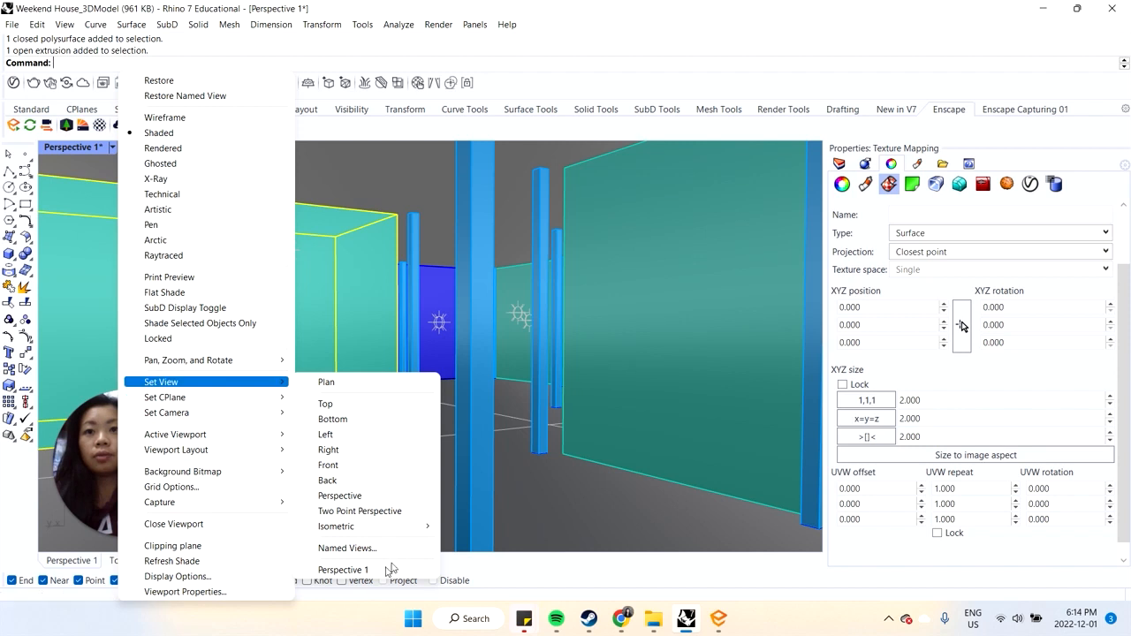
{"action": "left_click", "coordinate": [390, 570]}
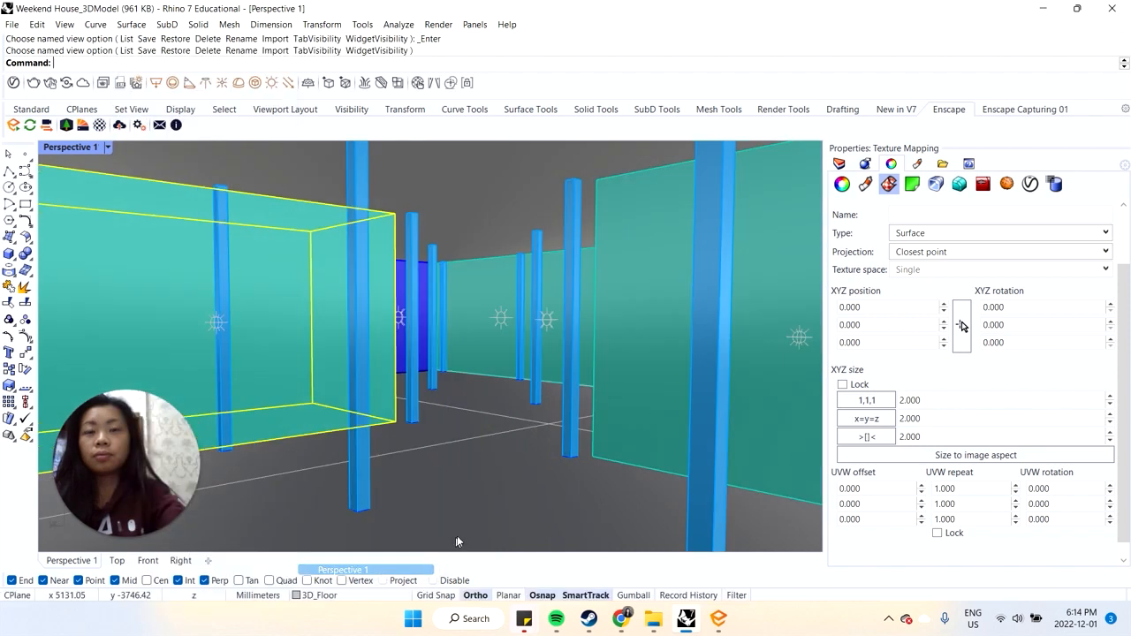
Step: Select the floor and start a batch rendering of the Perspective 1 view in Enscape
{"action": "left_click", "coordinate": [474, 251]}
{"action": "left_click", "coordinate": [503, 437]}
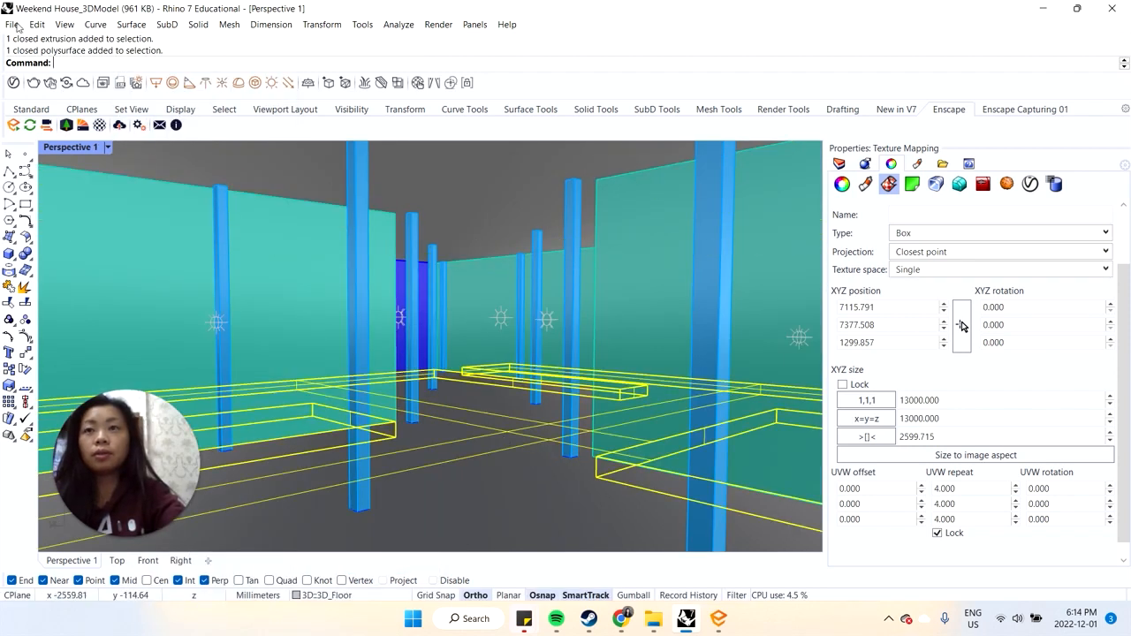
{"action": "left_click", "coordinate": [718, 619]}
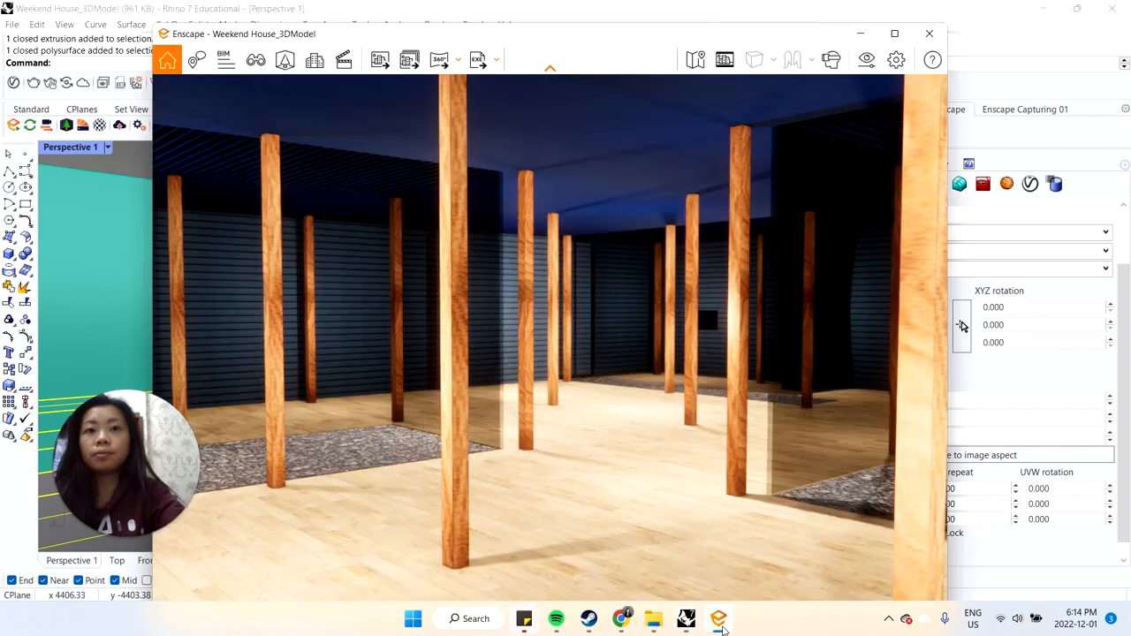
{"action": "left_click", "coordinate": [409, 60]}
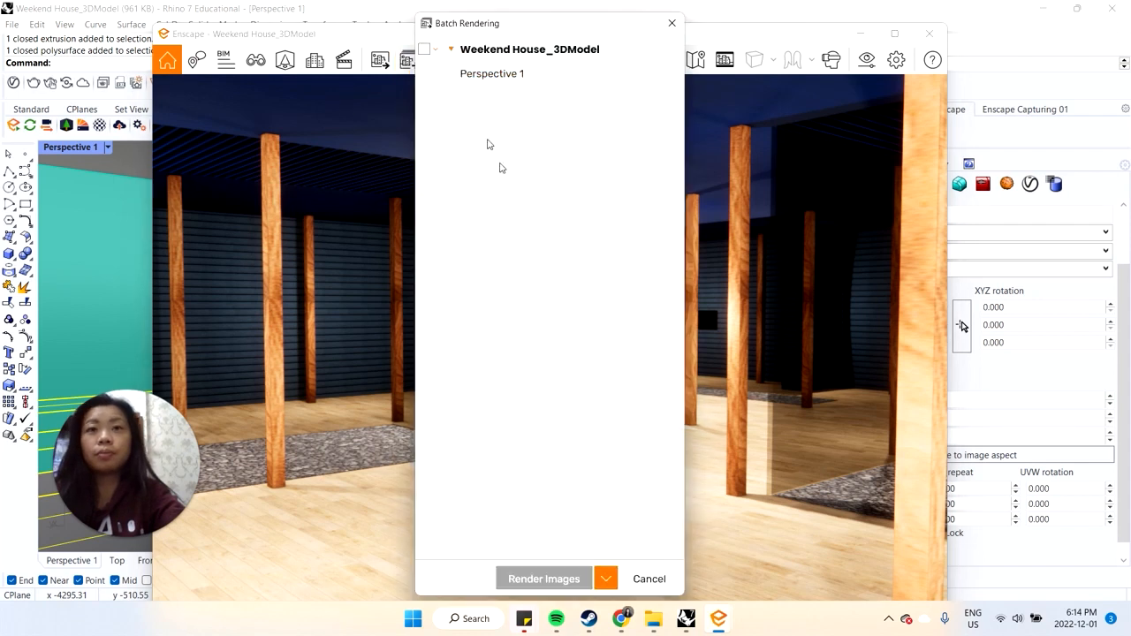
{"action": "left_click", "coordinate": [426, 74]}
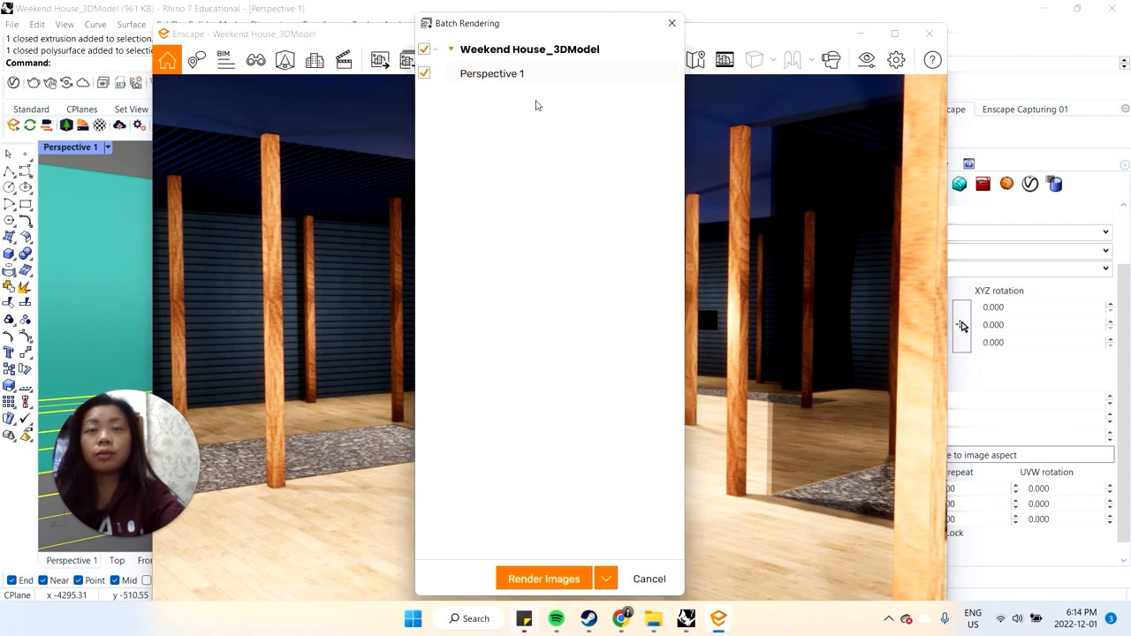
{"action": "left_click", "coordinate": [543, 579]}
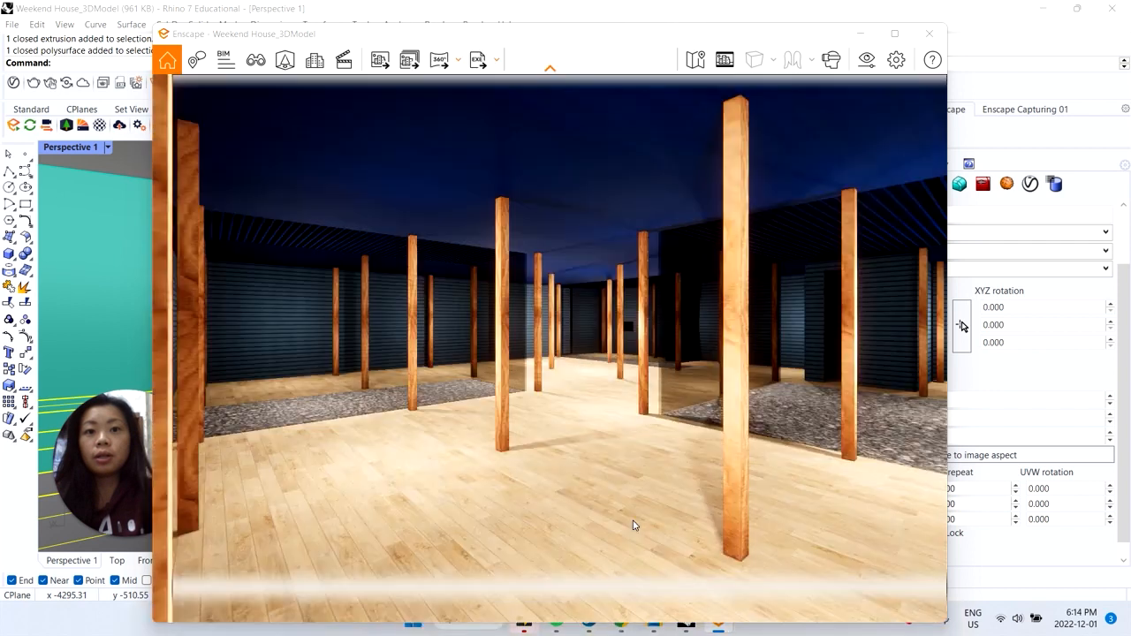
Step: Save the Perspective 1 rendering as a PNG in the "10. 3D Basics - Weekend House Enscape" video folder and watch its export in Enscape
{"action": "scroll", "coordinate": [284, 181], "scroll_direction": "up", "scroll_amount": 3}
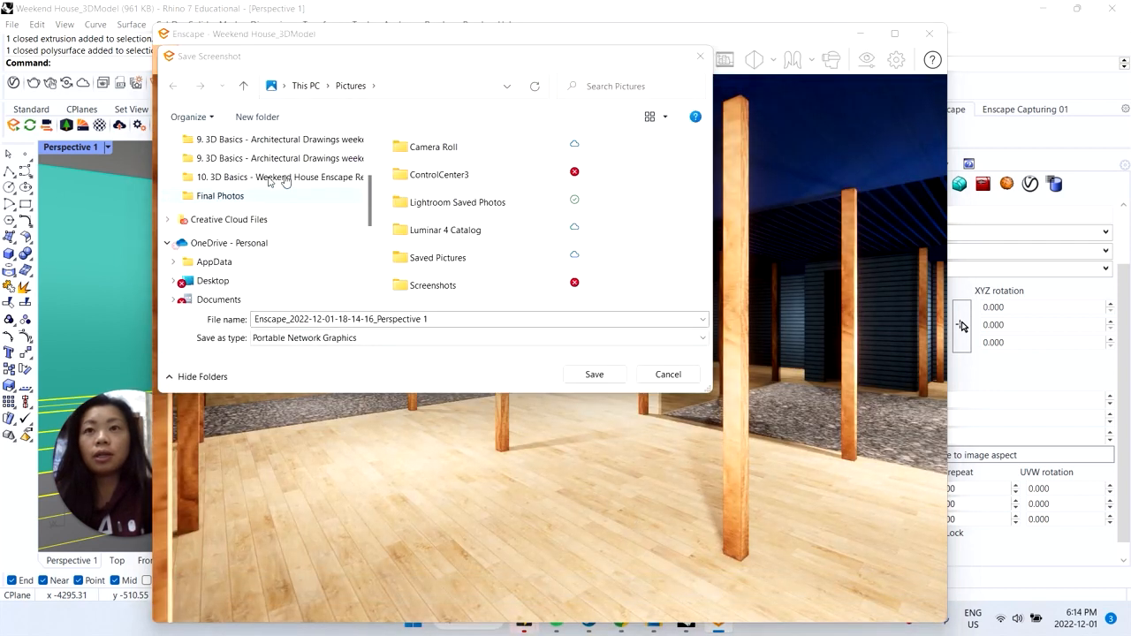
{"action": "scroll", "coordinate": [285, 181], "scroll_direction": "up", "scroll_amount": 1}
{"action": "left_click", "coordinate": [291, 234]}
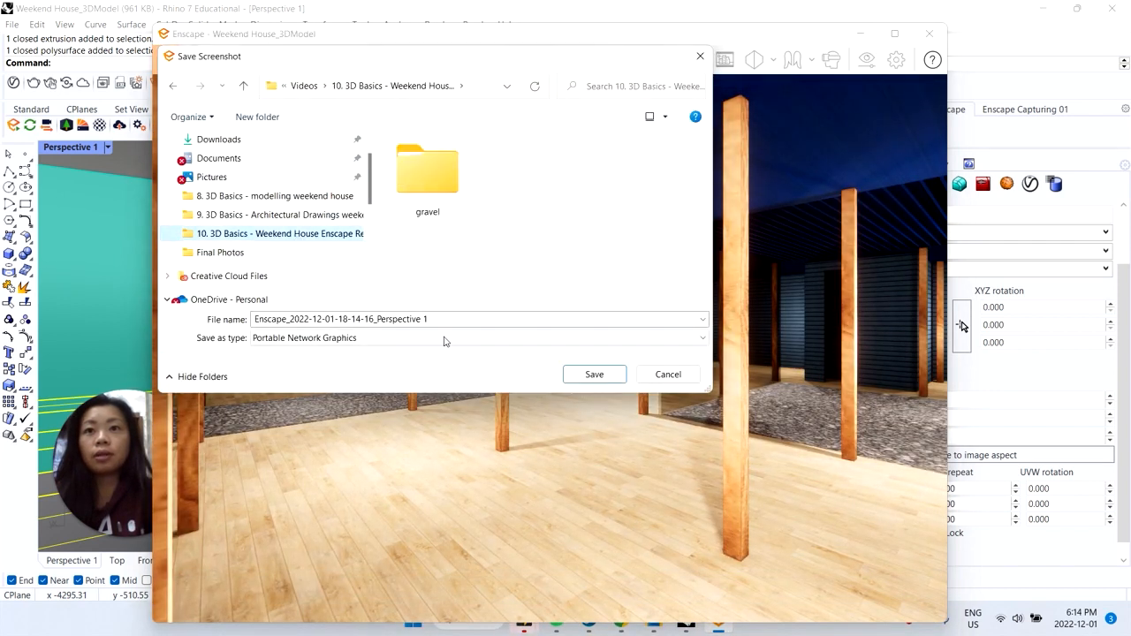
{"action": "left_click", "coordinate": [604, 381]}
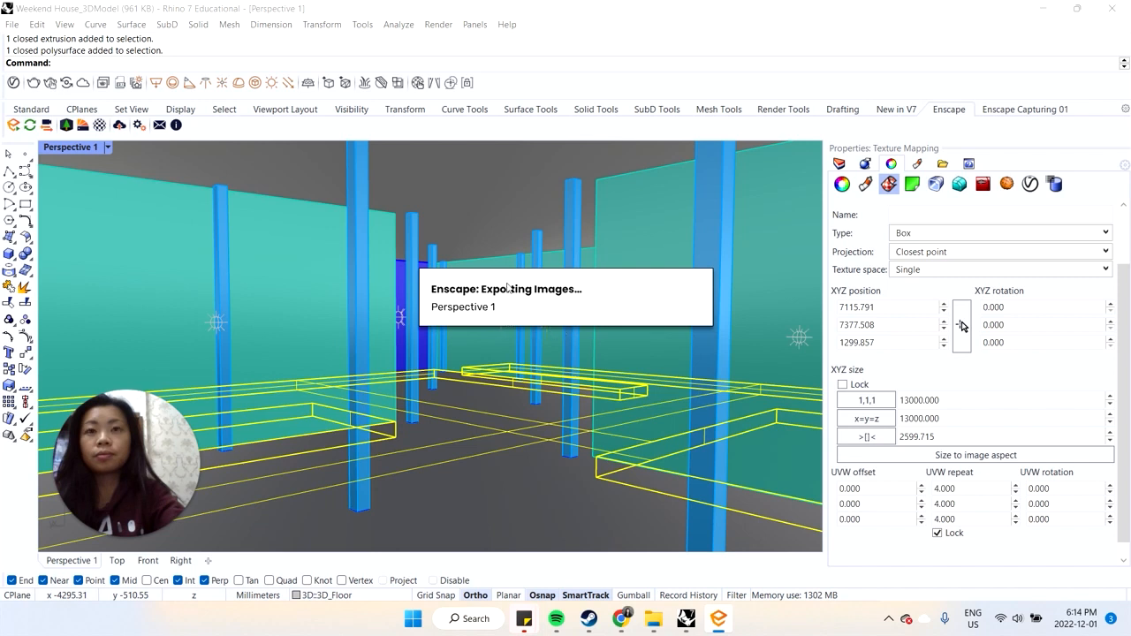
{"action": "mouse_move", "coordinate": [718, 618]}
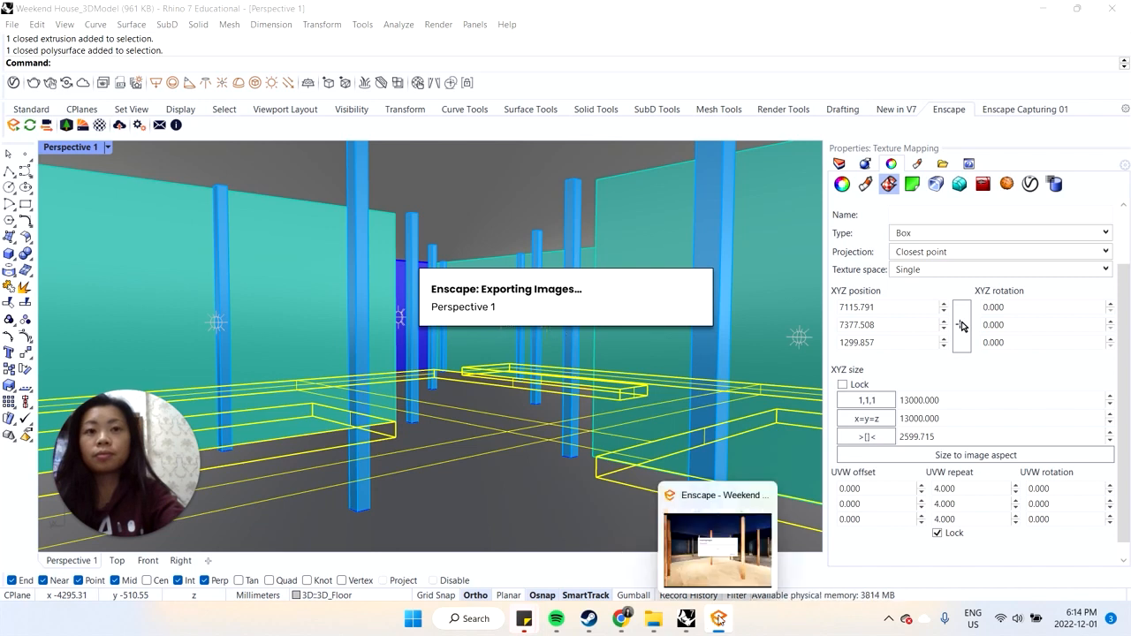
{"action": "left_click", "coordinate": [715, 565]}
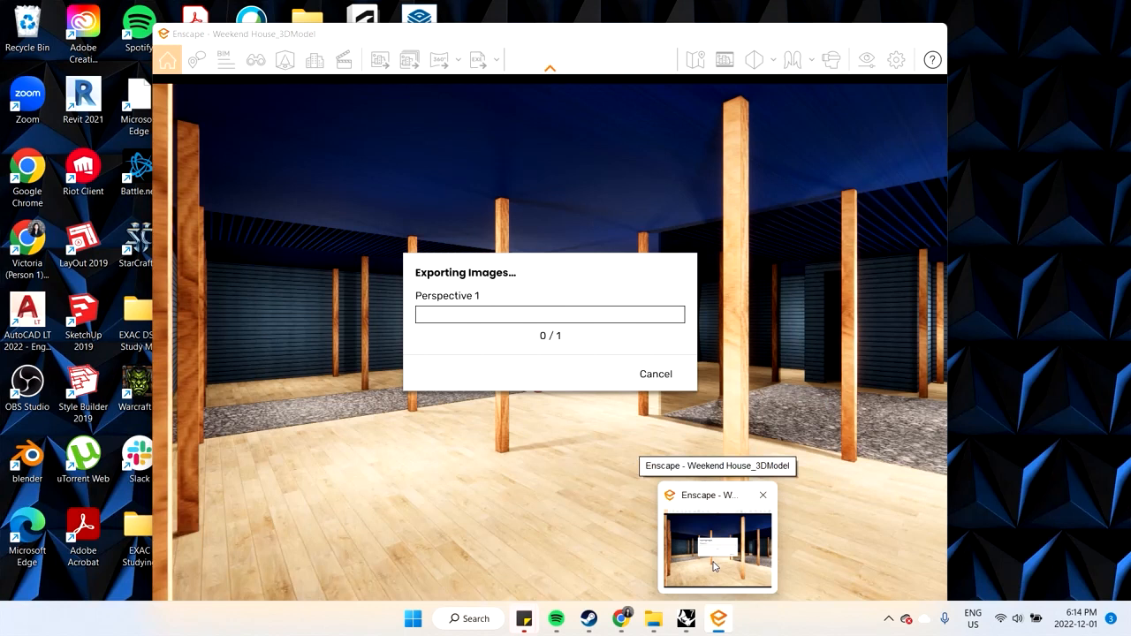
Step: Return to the Enscape view of the interior, open the visual settings and set the exposure to 65%
{"action": "left_click", "coordinate": [713, 565]}
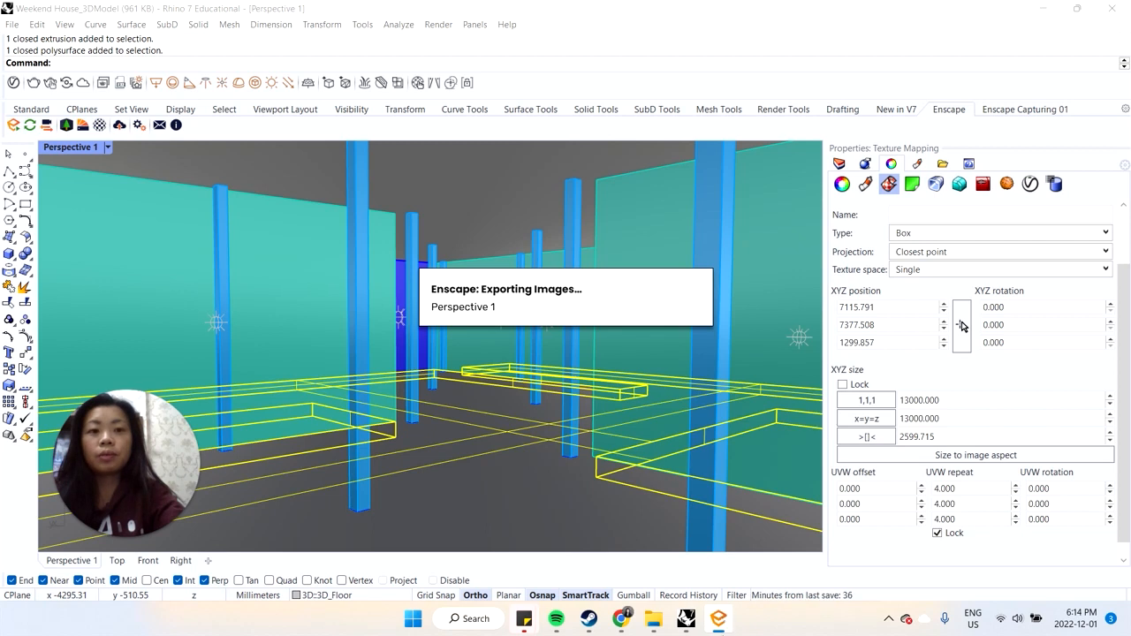
{"action": "left_click", "coordinate": [718, 621]}
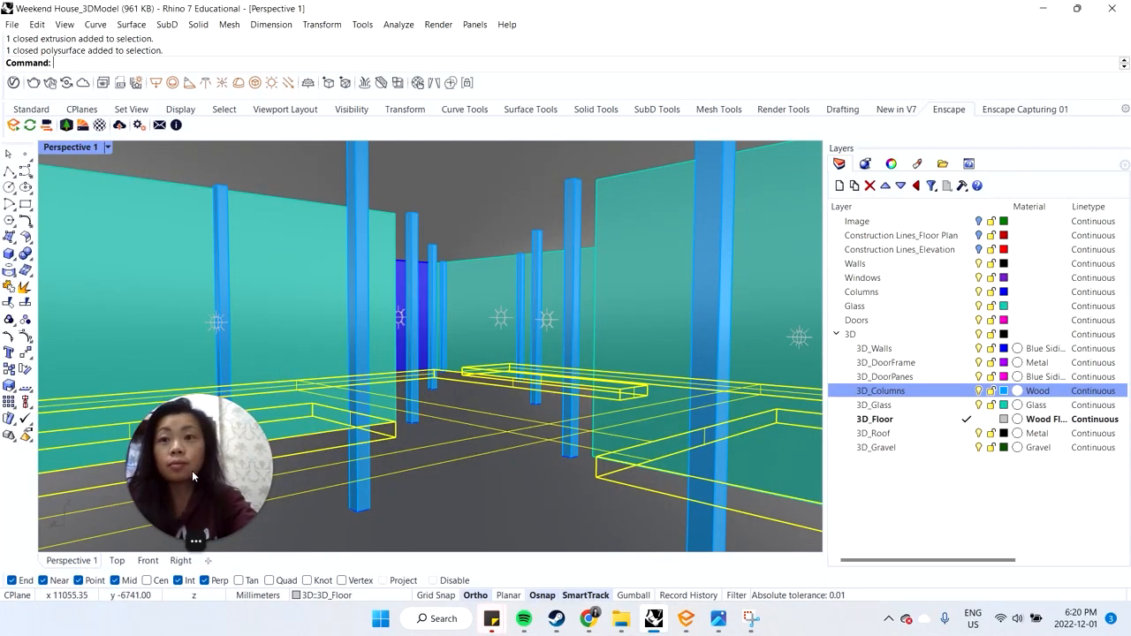
{"action": "left_click", "coordinate": [685, 619]}
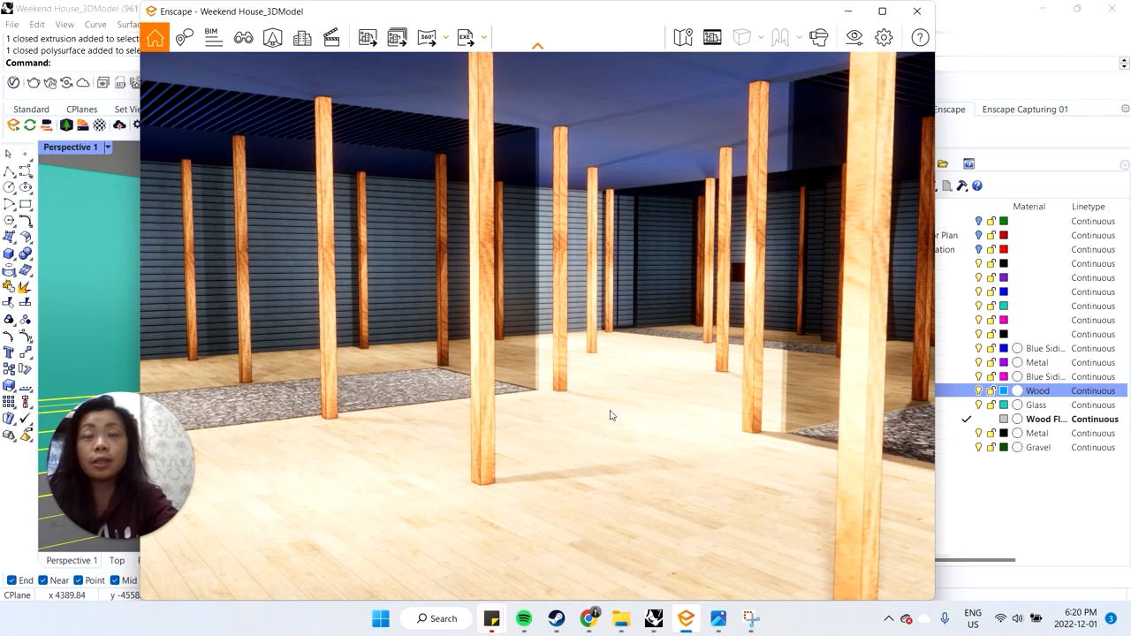
{"action": "left_click", "coordinate": [853, 37]}
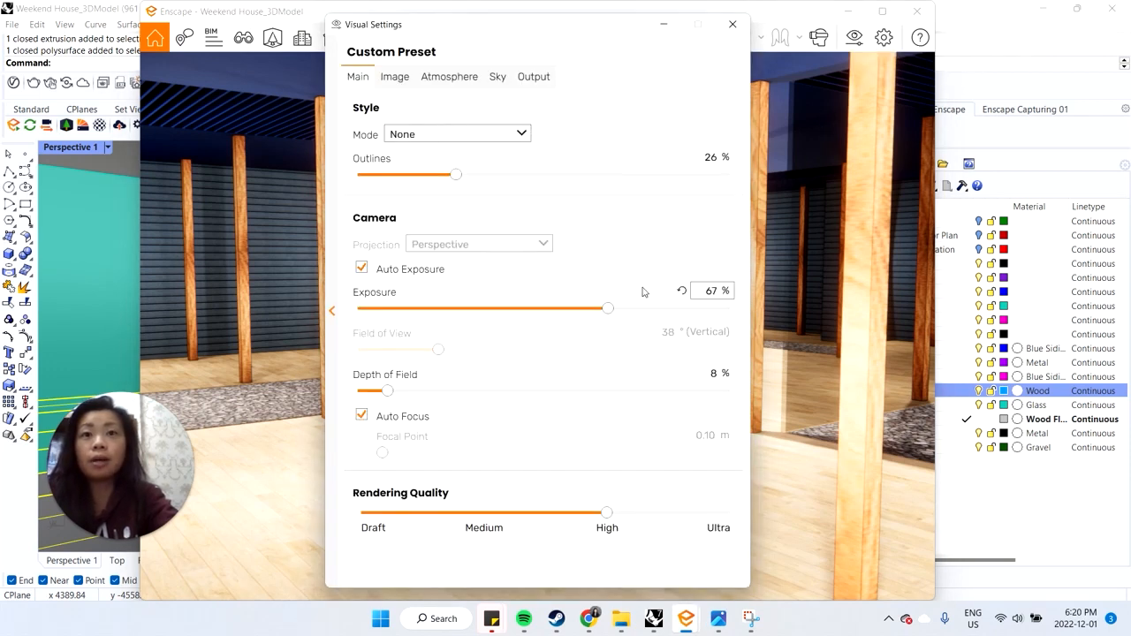
{"action": "mouse_move", "coordinate": [607, 308]}
{"action": "left_mouse_down"}
{"action": "mouse_move", "coordinate": [559, 318]}
{"action": "mouse_move", "coordinate": [604, 312]}
{"action": "left_mouse_up"}
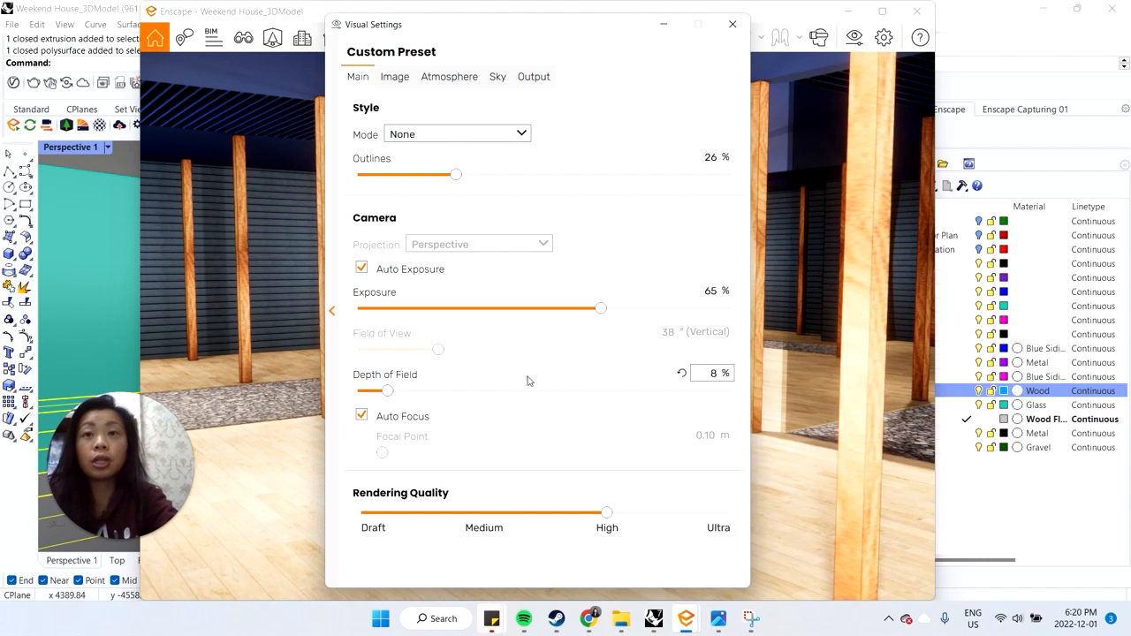
Step: Look over the image corrections and effects, and set the artificial light brightness to 91% in the atmosphere settings
{"action": "left_click", "coordinate": [394, 77]}
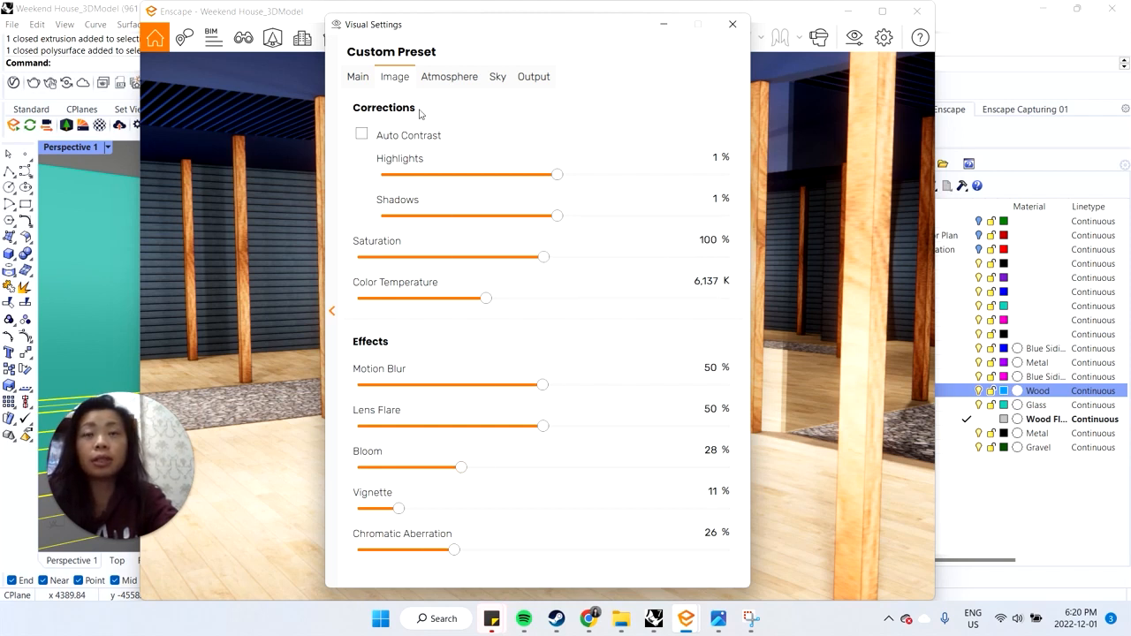
{"action": "left_click", "coordinate": [442, 79]}
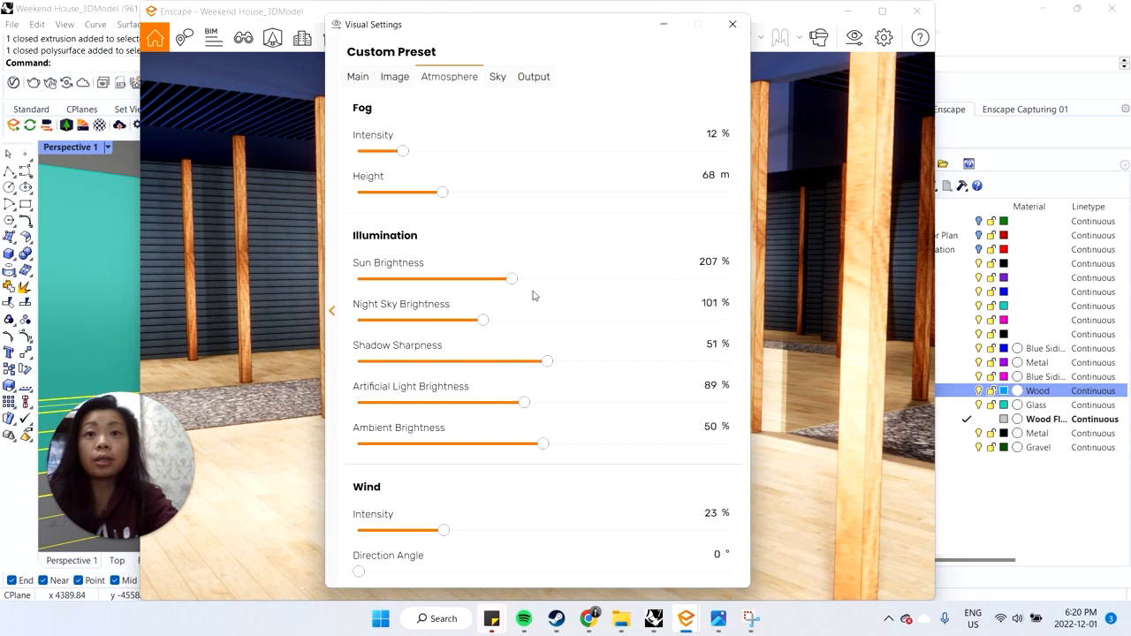
{"action": "mouse_move", "coordinate": [530, 406]}
{"action": "left_mouse_down"}
{"action": "mouse_move", "coordinate": [482, 406]}
{"action": "mouse_move", "coordinate": [548, 407]}
{"action": "mouse_move", "coordinate": [508, 408]}
{"action": "mouse_move", "coordinate": [535, 407]}
{"action": "mouse_move", "coordinate": [523, 403]}
{"action": "left_mouse_up"}
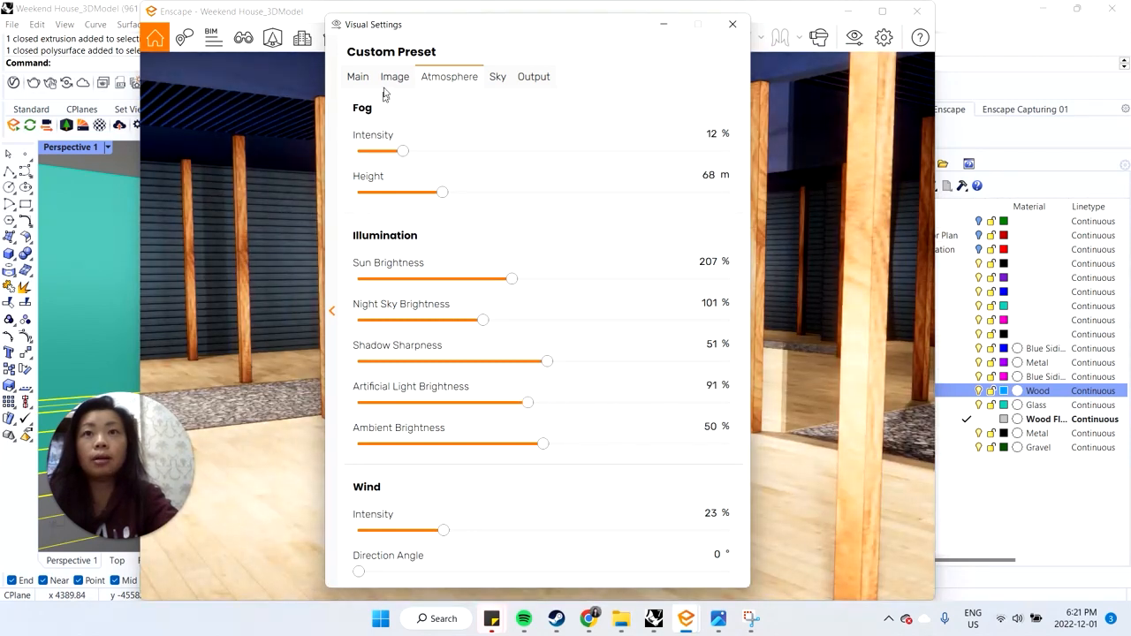
Step: Try thicker and thinner outlines in the main visual settings and settle on an outline value of 24%
{"action": "left_click", "coordinate": [357, 77]}
{"action": "left_click_drag", "start_coordinate": [456, 174], "coordinate": [499, 177]}
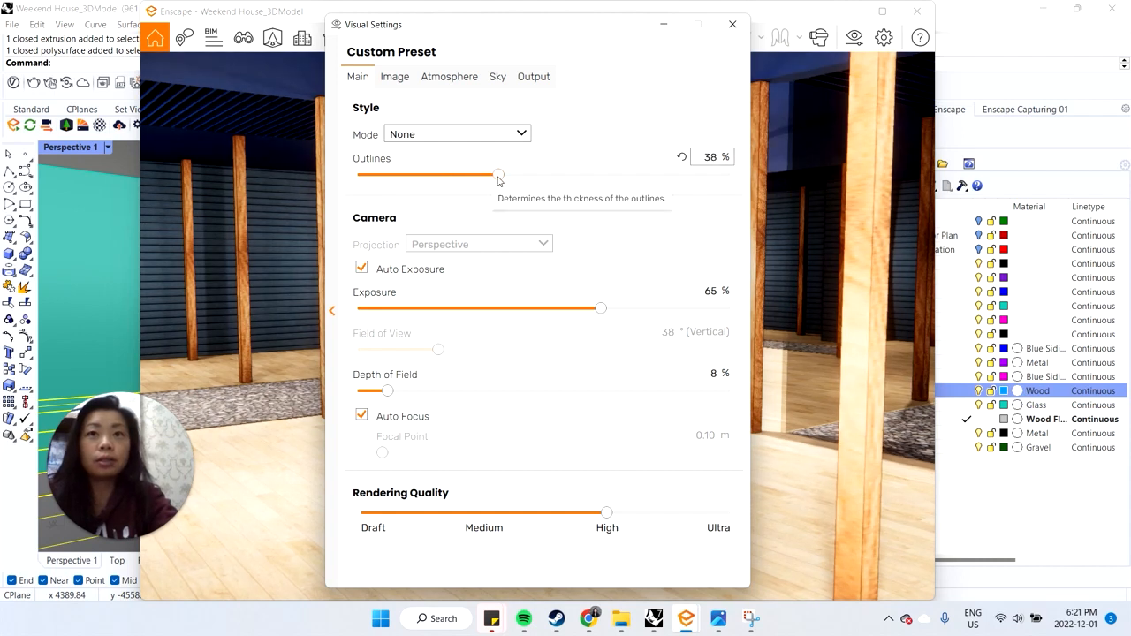
{"action": "left_click_drag", "start_coordinate": [498, 176], "coordinate": [456, 176]}
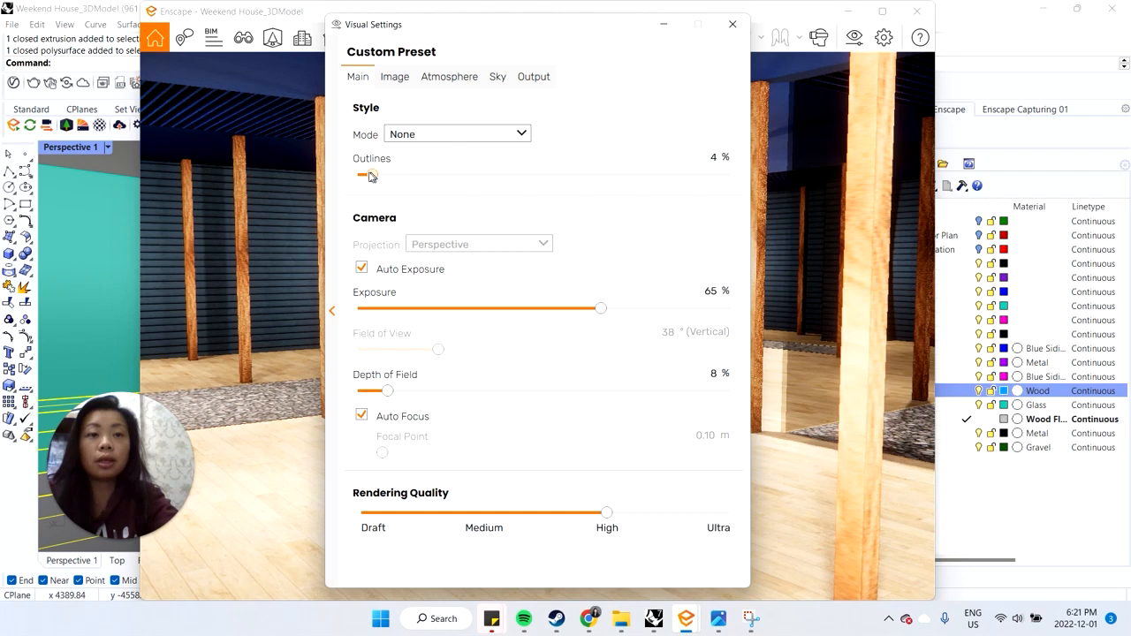
{"action": "left_click_drag", "start_coordinate": [370, 175], "coordinate": [445, 173]}
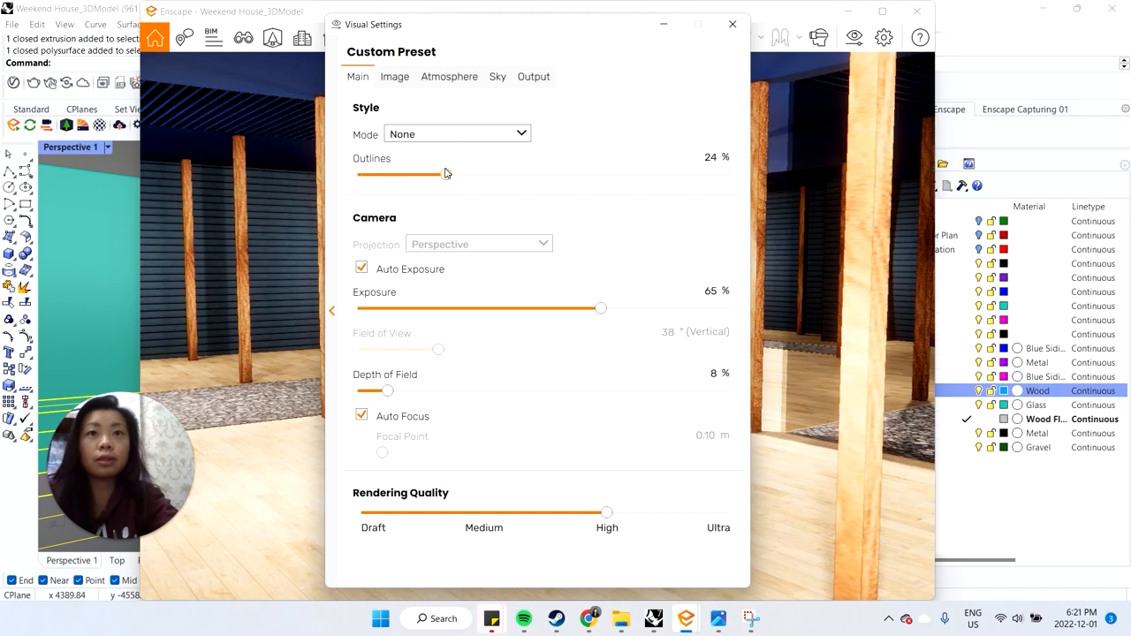
Step: Examine the sky and output settings, including file format and alpha channel options, then close the visual settings and dismiss the chat notification
{"action": "left_click", "coordinate": [498, 82]}
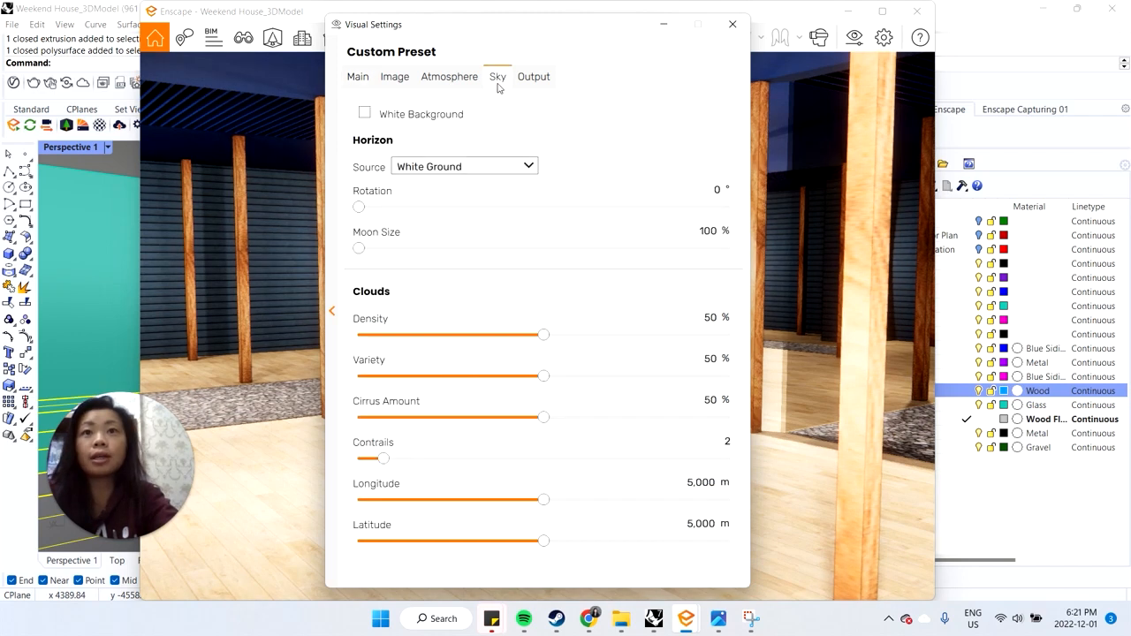
{"action": "left_click", "coordinate": [534, 79]}
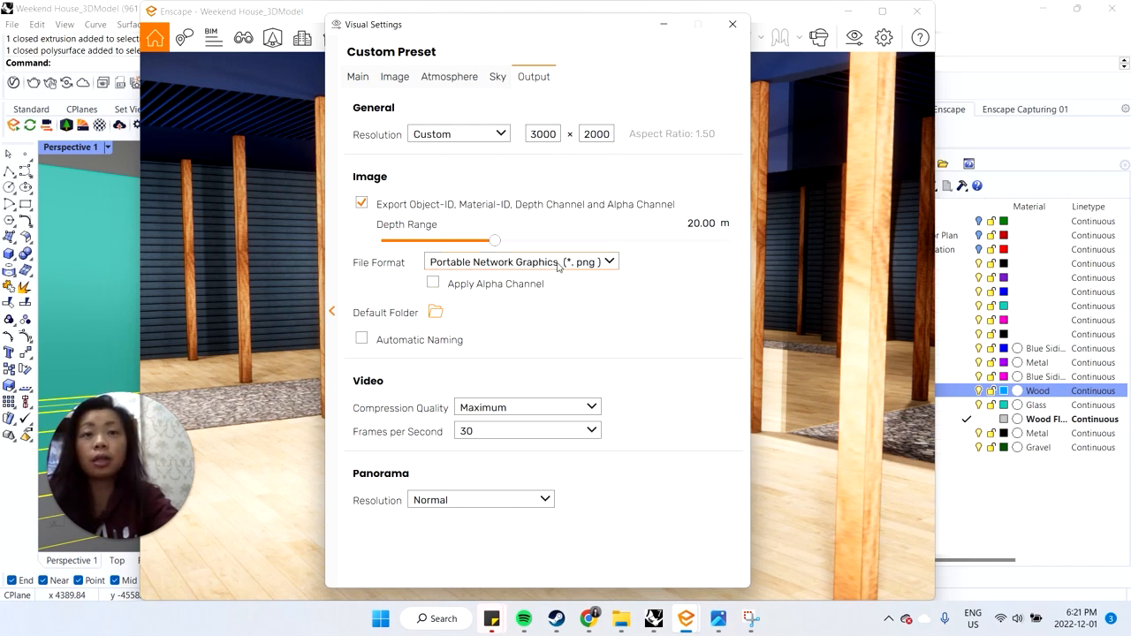
{"action": "left_click", "coordinate": [605, 264]}
{"action": "left_click", "coordinate": [606, 265]}
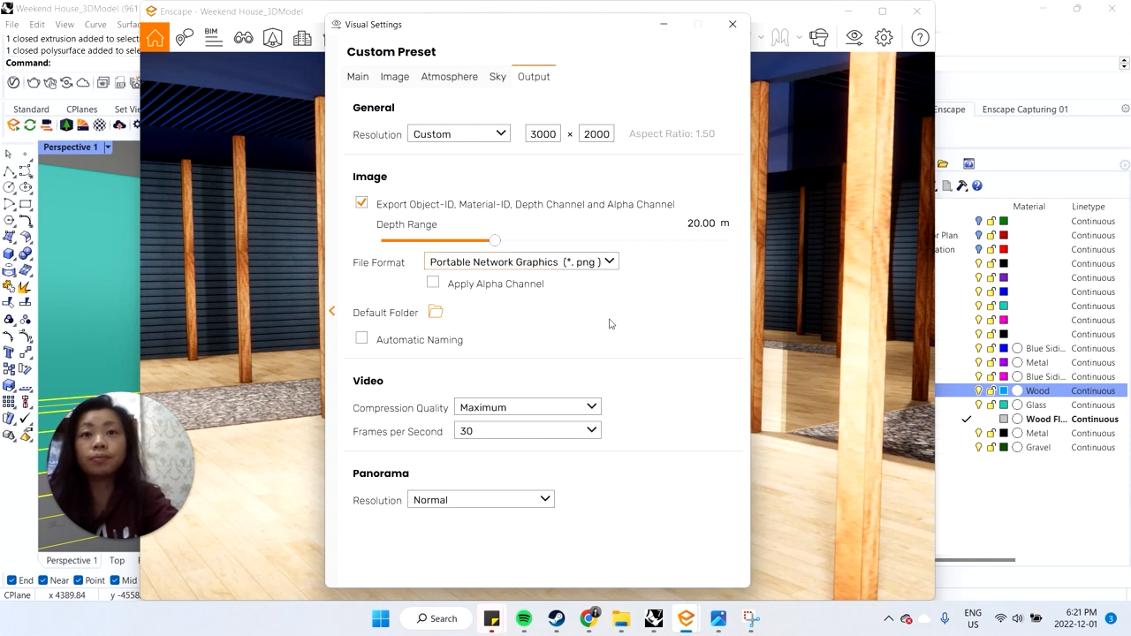
{"action": "mouse_move", "coordinate": [396, 214]}
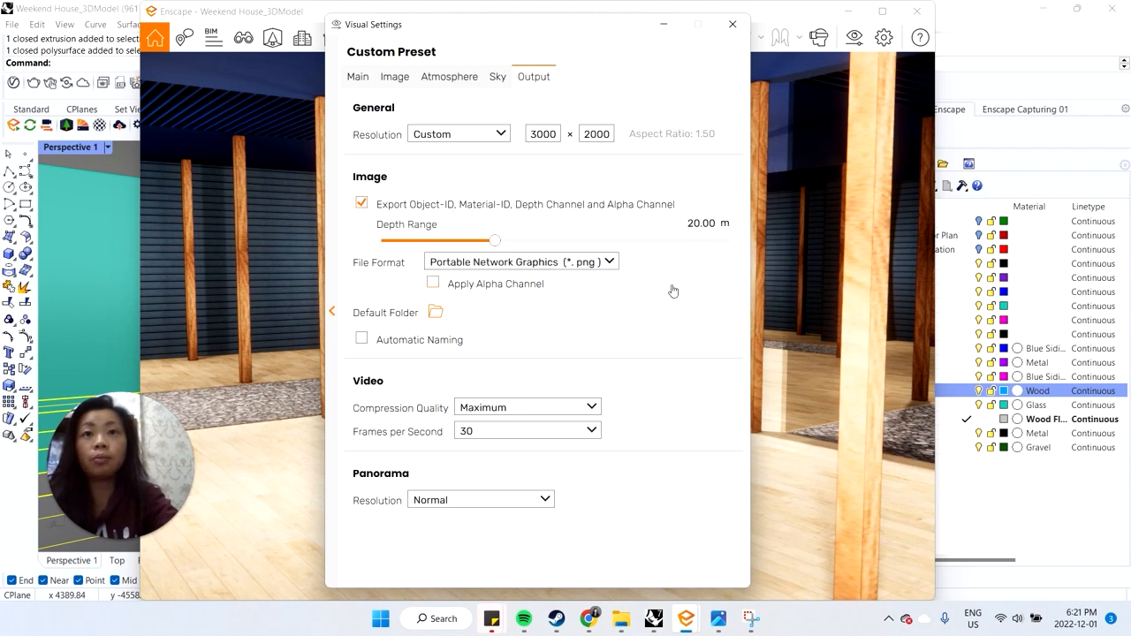
{"action": "mouse_move", "coordinate": [673, 290]}
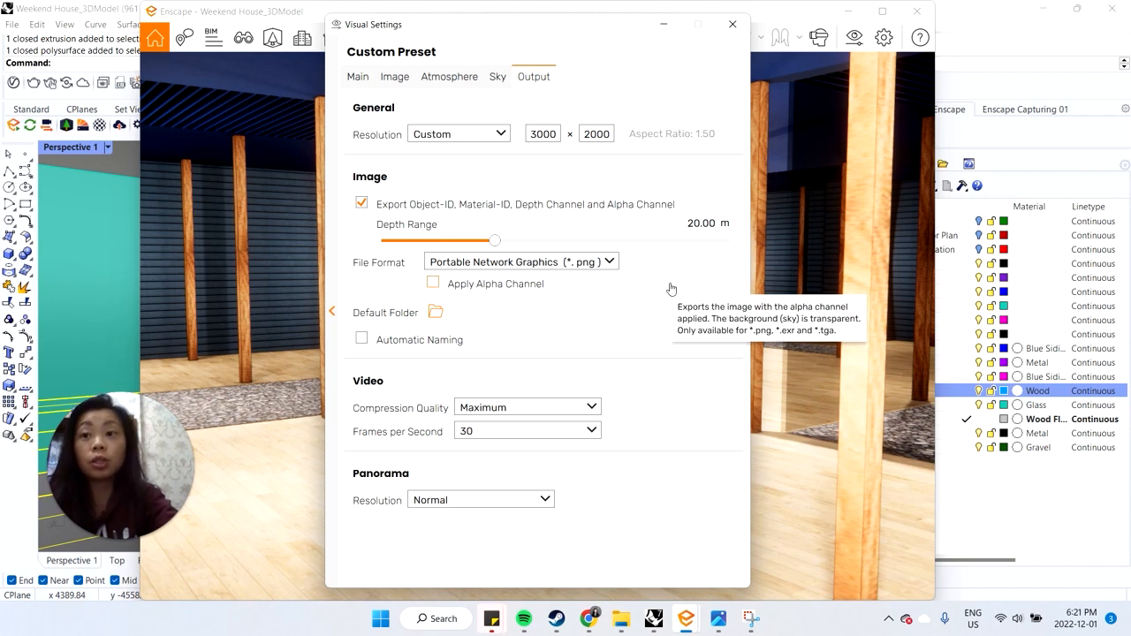
{"action": "mouse_move", "coordinate": [361, 212]}
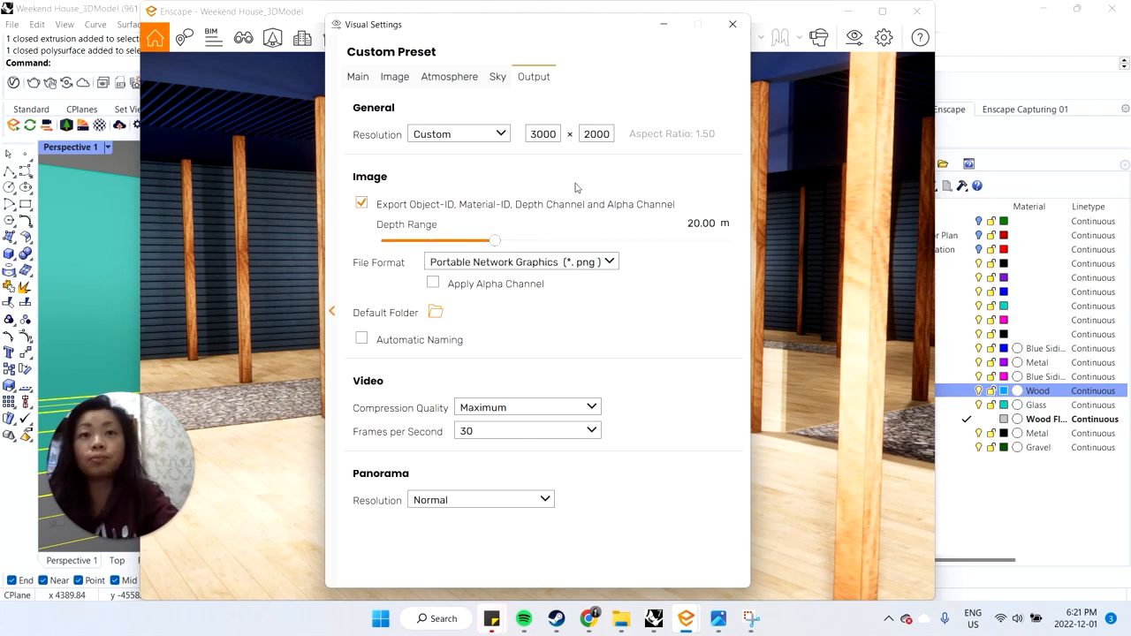
{"action": "left_click", "coordinate": [362, 79]}
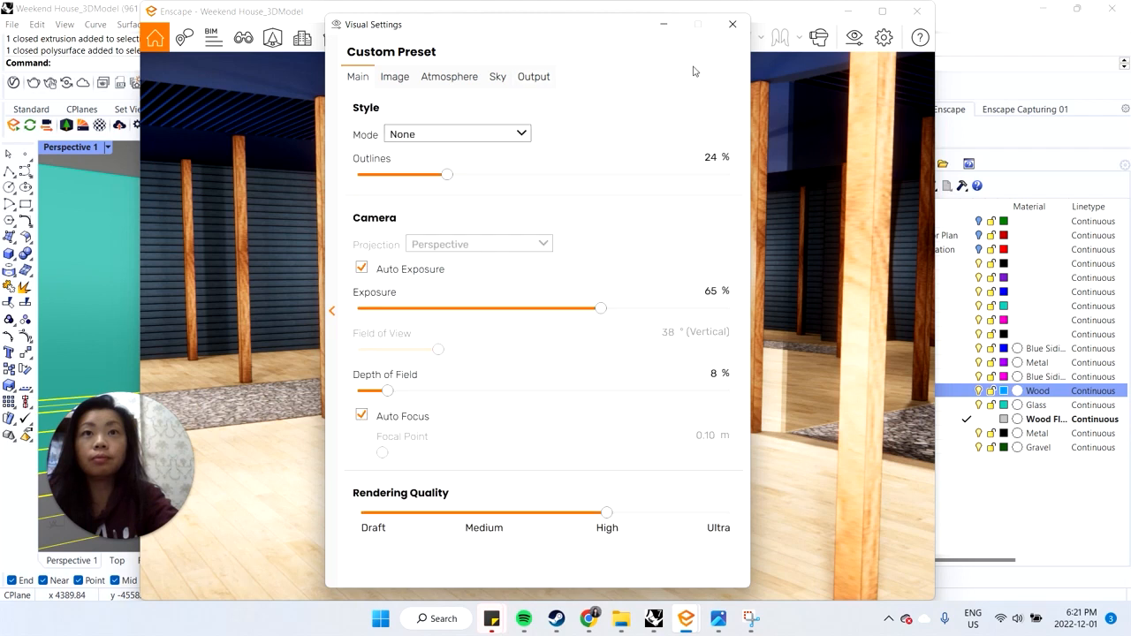
{"action": "left_click", "coordinate": [733, 32]}
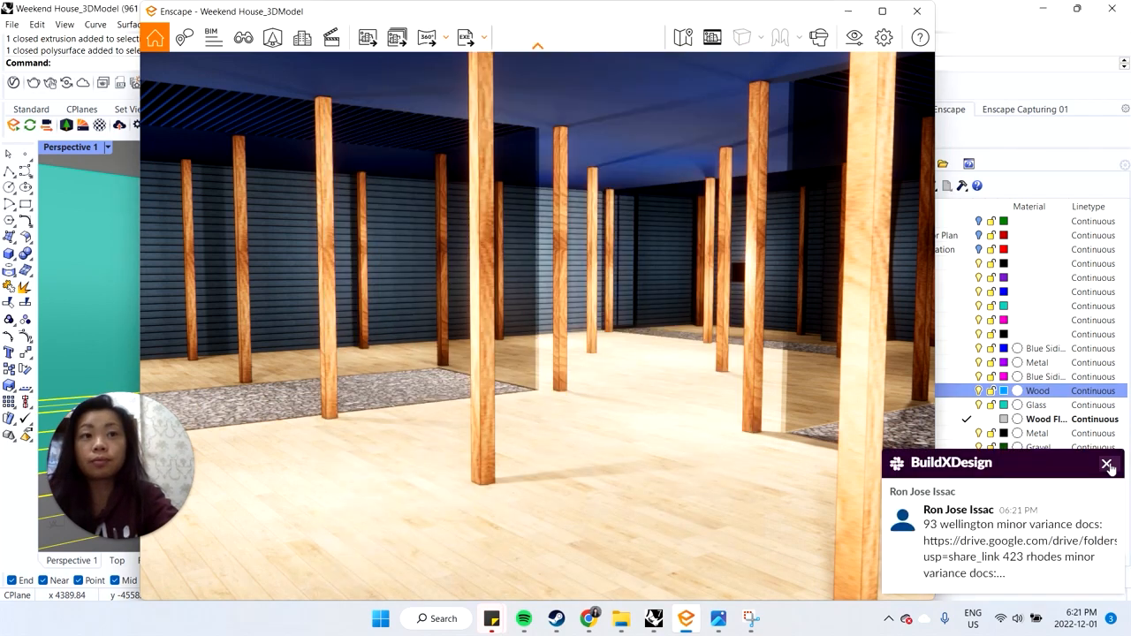
{"action": "left_click", "coordinate": [1107, 464]}
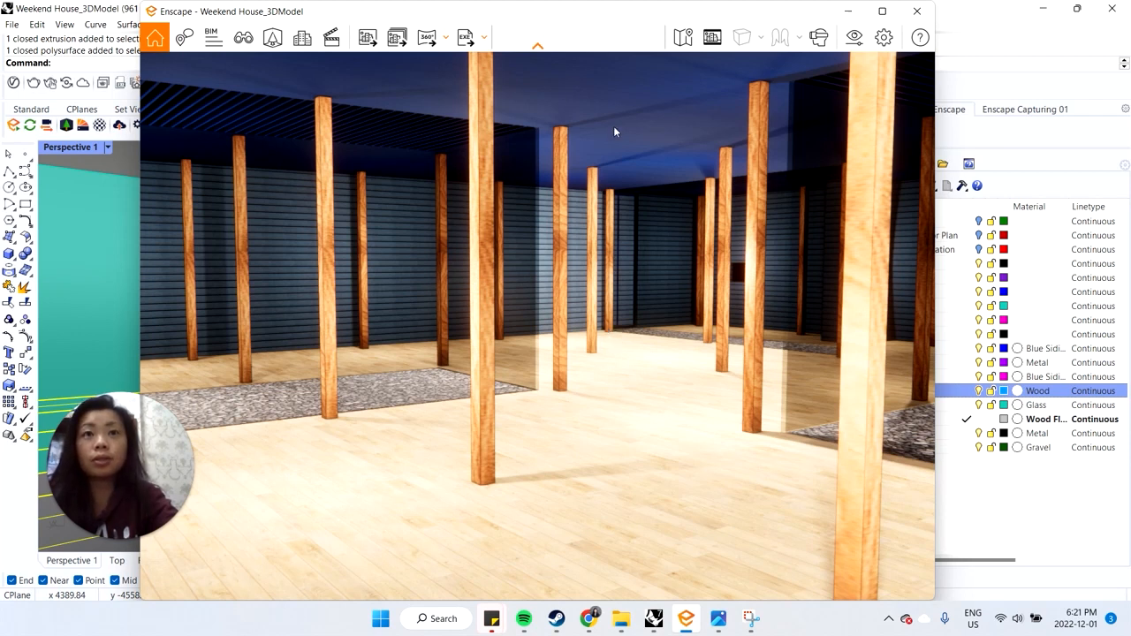
Step: Switch to Rhino, check the 3D_Roof layer's material and open Metal in the Enscape Material Editor
{"action": "left_click", "coordinate": [1005, 82]}
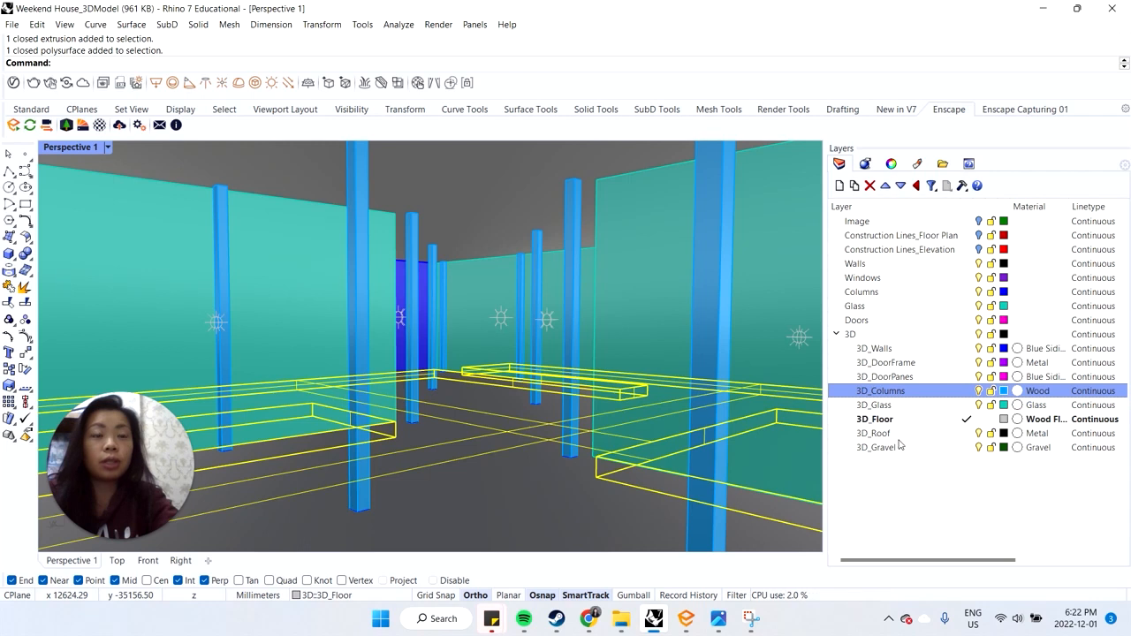
{"action": "left_click", "coordinate": [1018, 434]}
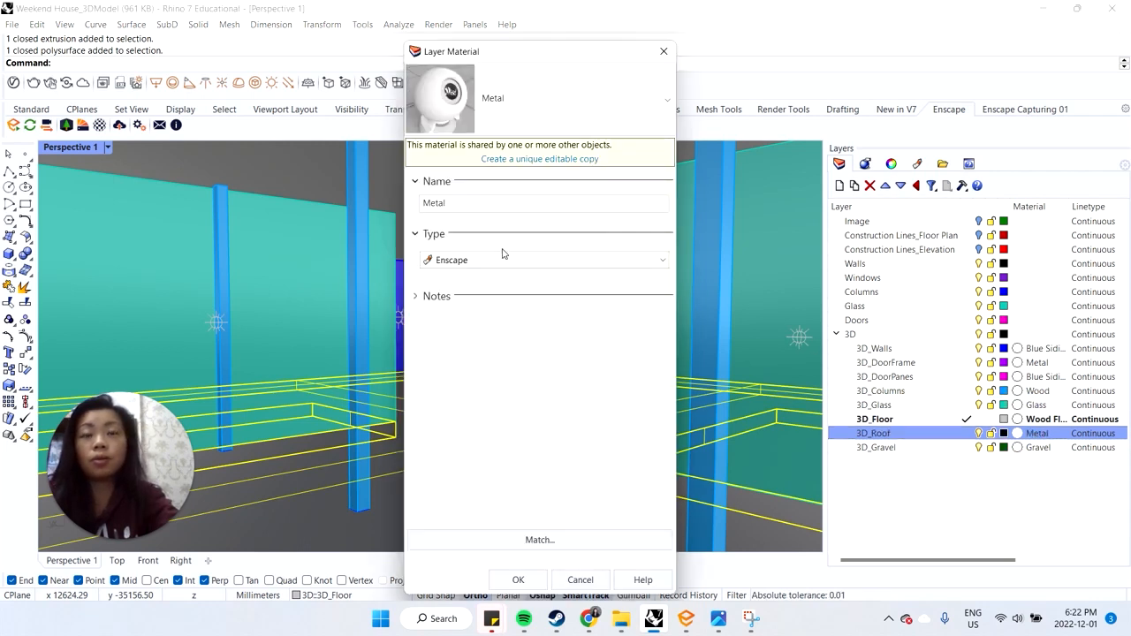
{"action": "left_click", "coordinate": [664, 52]}
{"action": "left_click", "coordinate": [100, 124]}
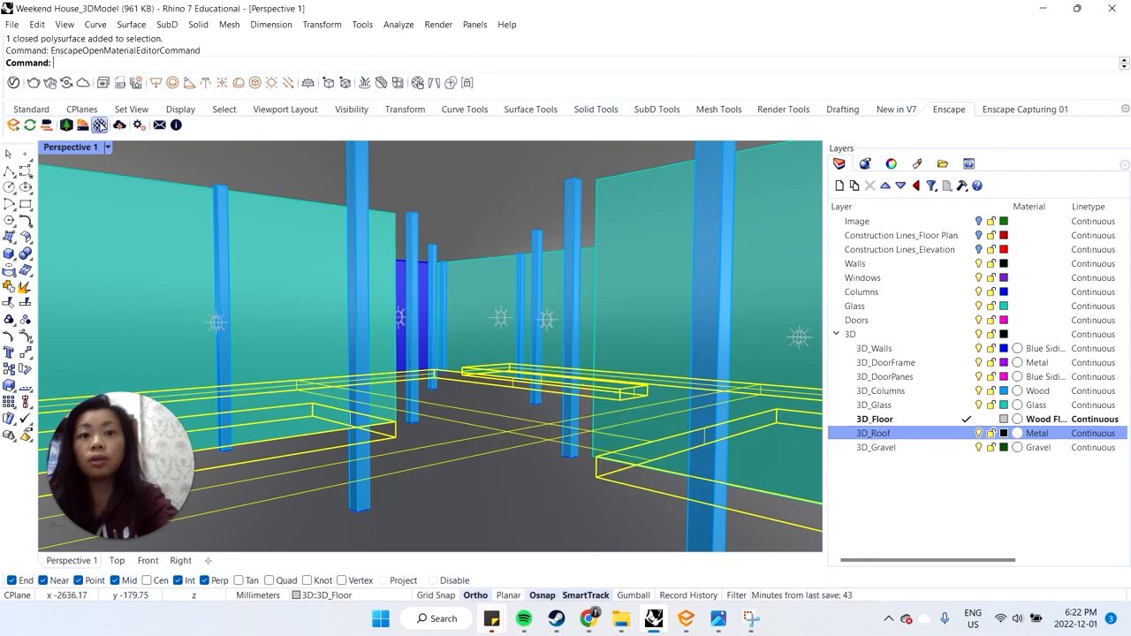
{"action": "left_click", "coordinate": [272, 203]}
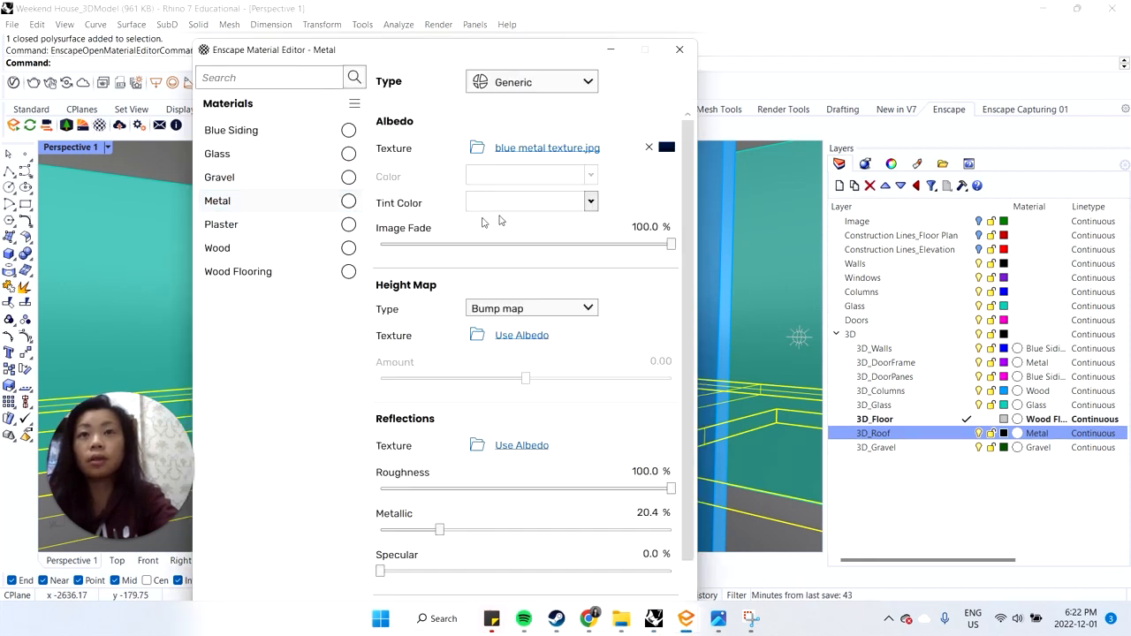
Step: Replace the Metal material's albedo texture with the Beige image and check the ceiling in the Enscape view
{"action": "left_click", "coordinate": [572, 149]}
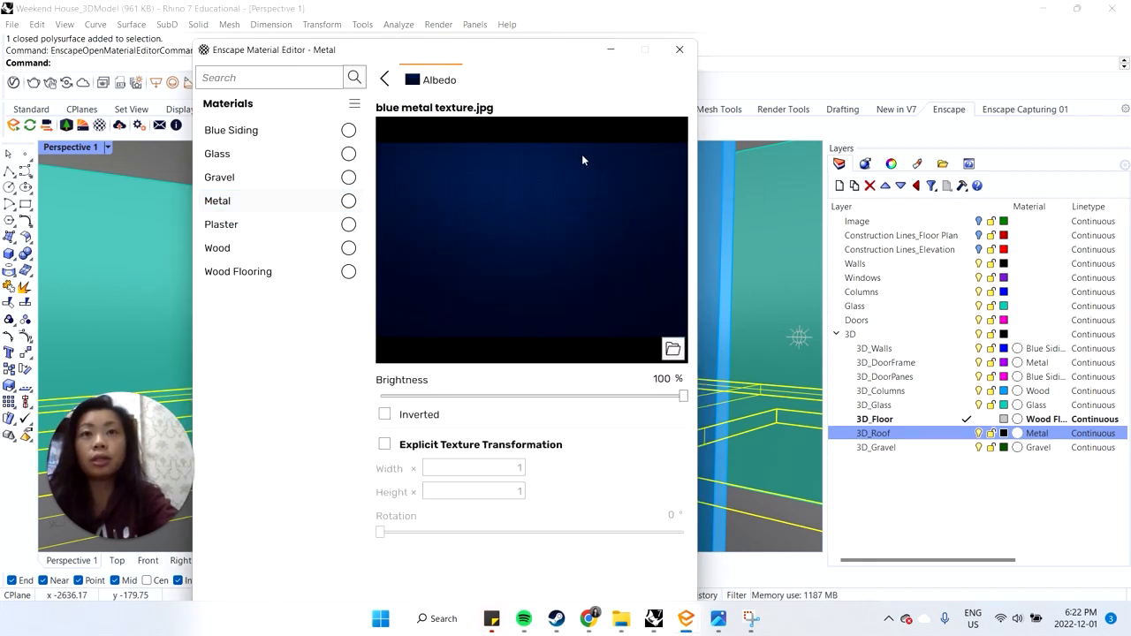
{"action": "left_click", "coordinate": [384, 79]}
{"action": "left_click", "coordinate": [489, 149]}
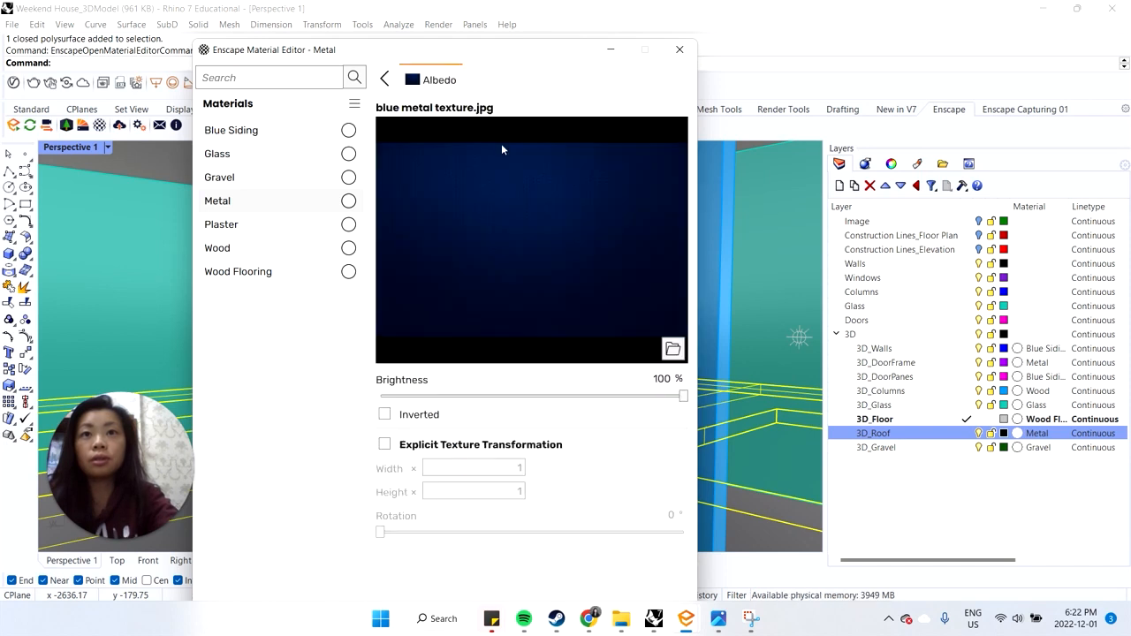
{"action": "left_click", "coordinate": [673, 345]}
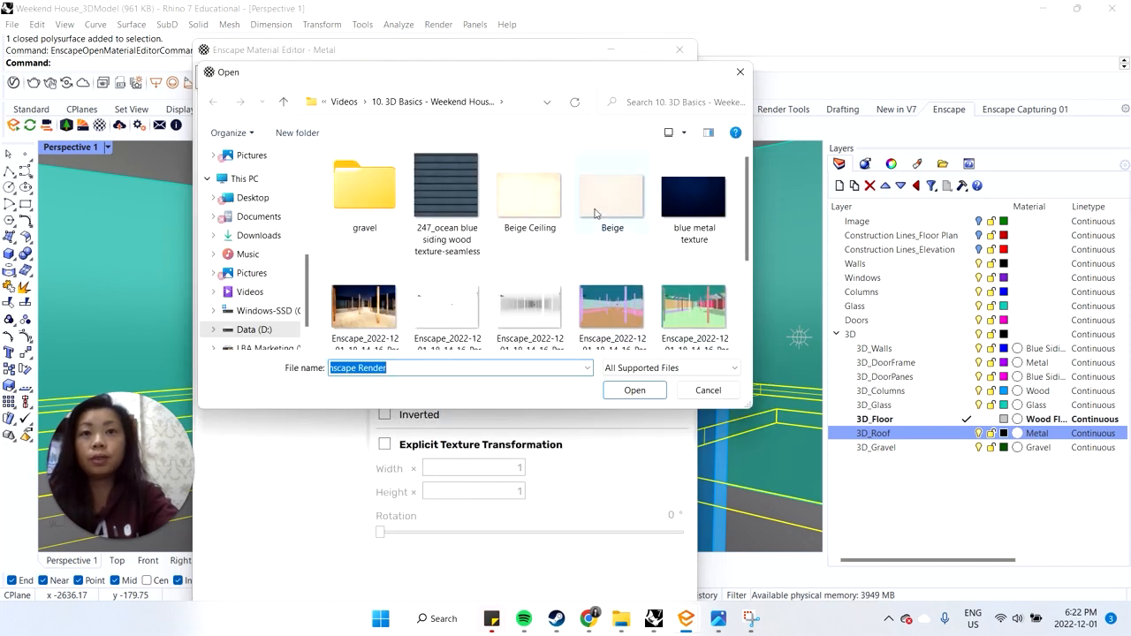
{"action": "double_click", "coordinate": [600, 208]}
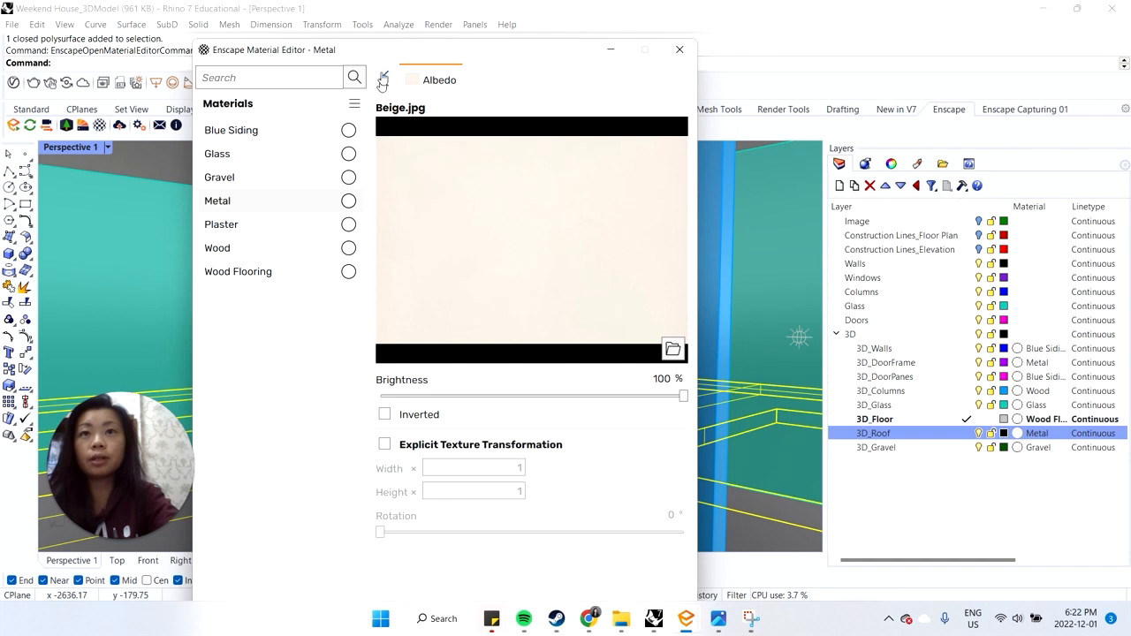
{"action": "left_click", "coordinate": [383, 79]}
{"action": "left_click", "coordinate": [679, 49]}
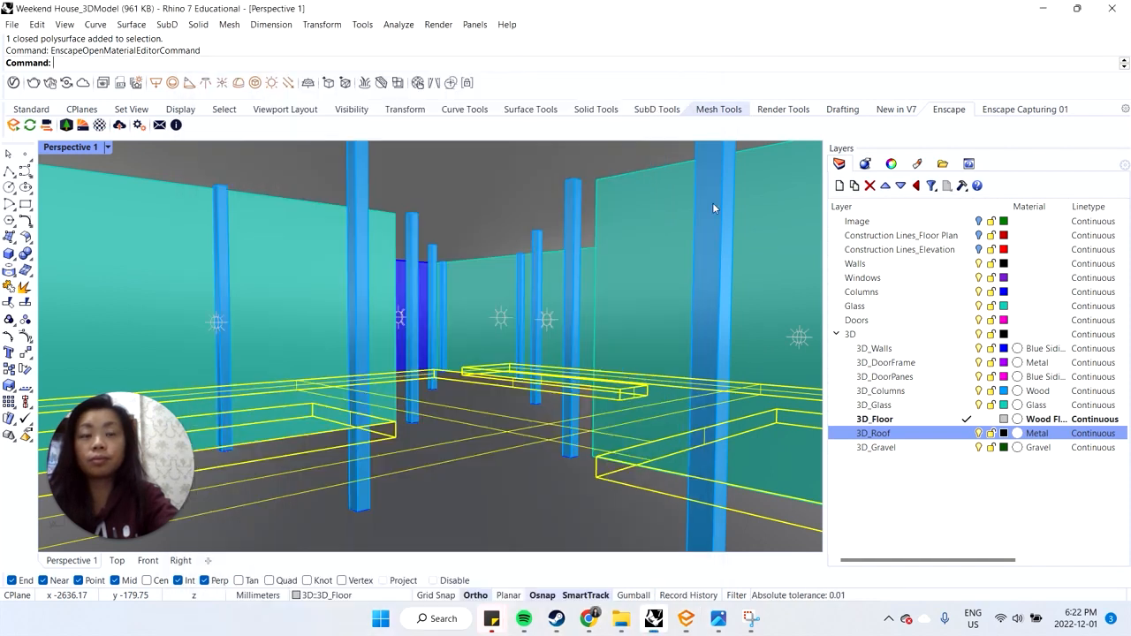
{"action": "left_click", "coordinate": [685, 616]}
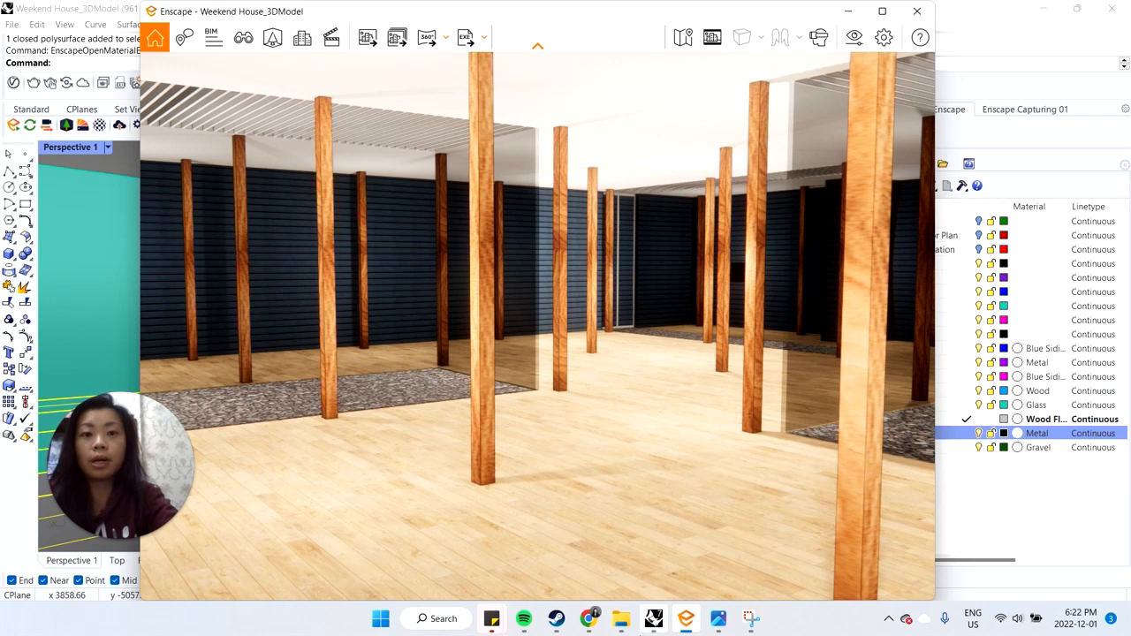
Step: Switch to File Explorer, open the first interior reference photo in the "8. 3D Basics - modelling weekend house" folder, and minimize the earlier render
{"action": "mouse_move", "coordinate": [621, 619]}
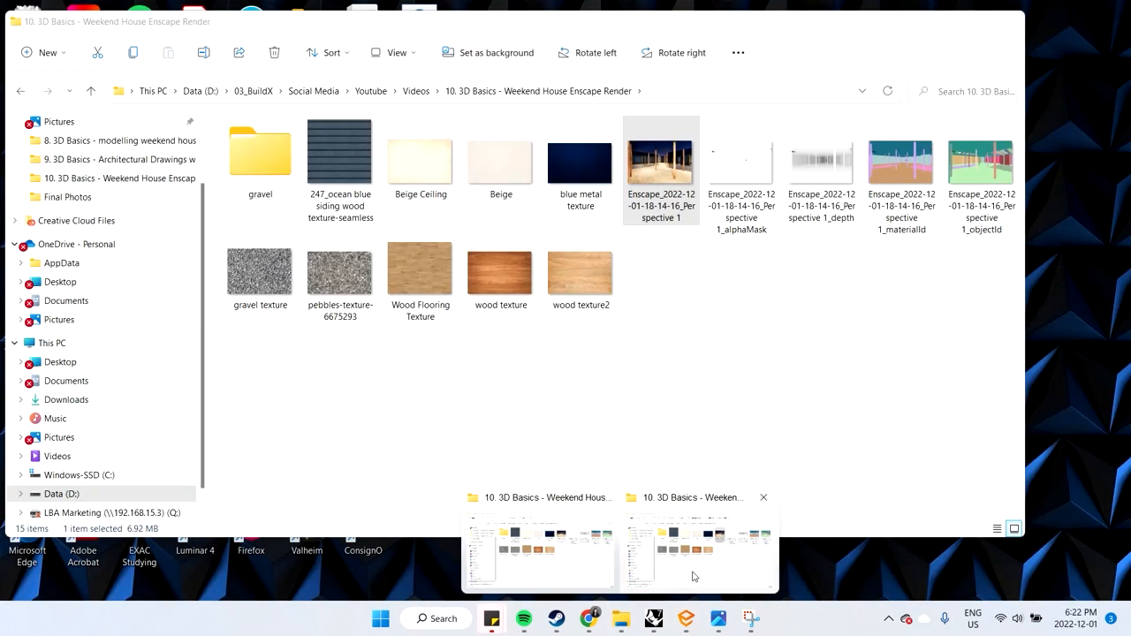
{"action": "left_click", "coordinate": [693, 576]}
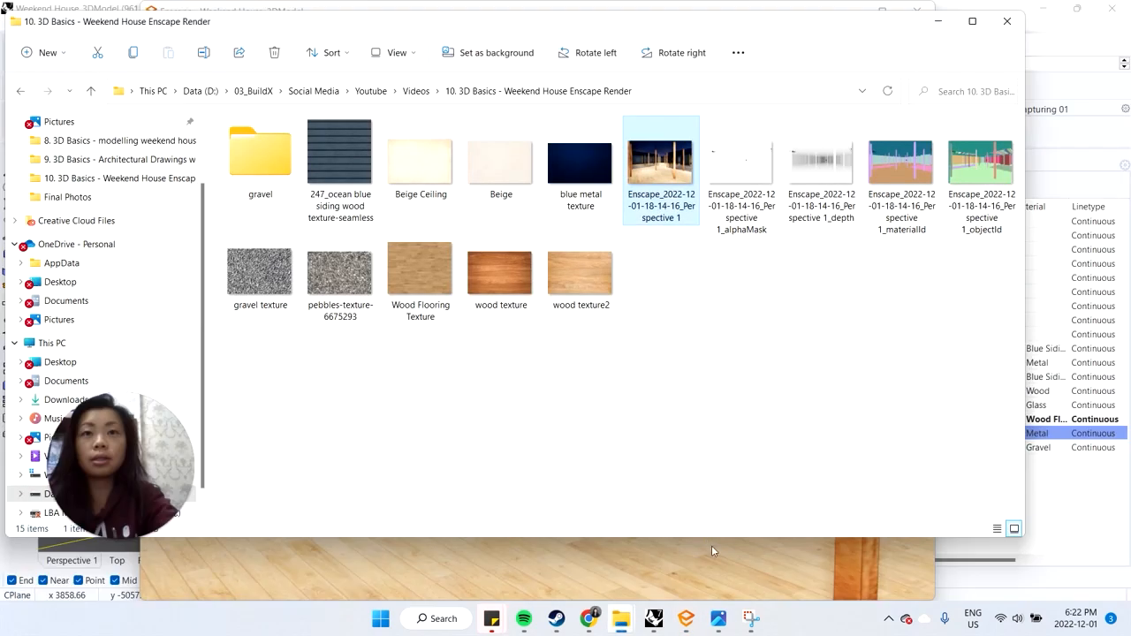
{"action": "left_click", "coordinate": [415, 90]}
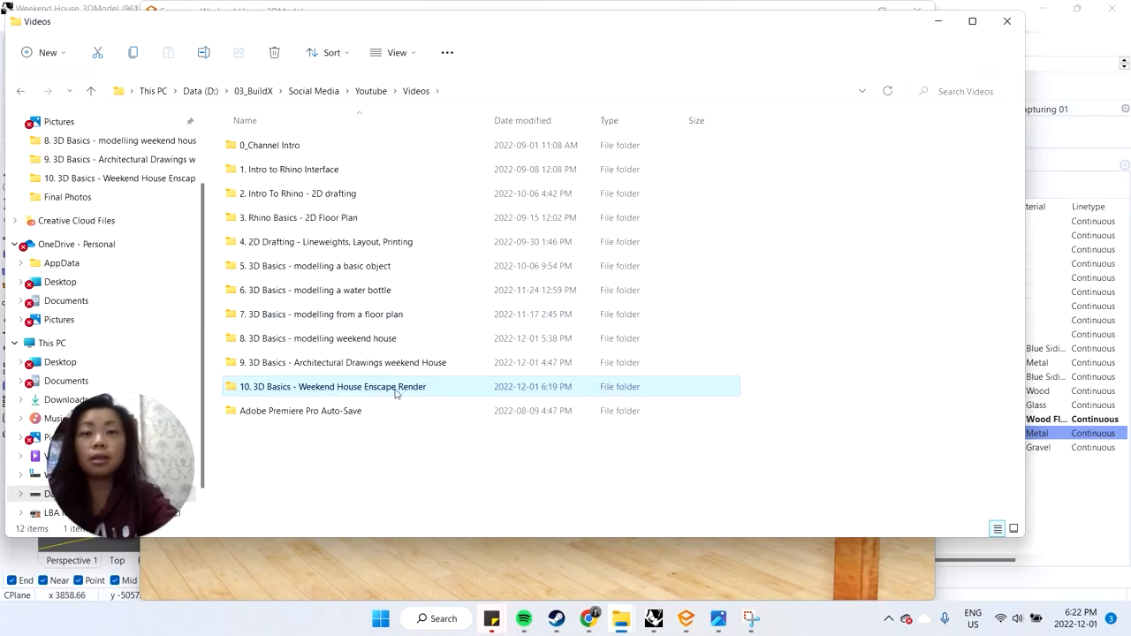
{"action": "double_click", "coordinate": [393, 363]}
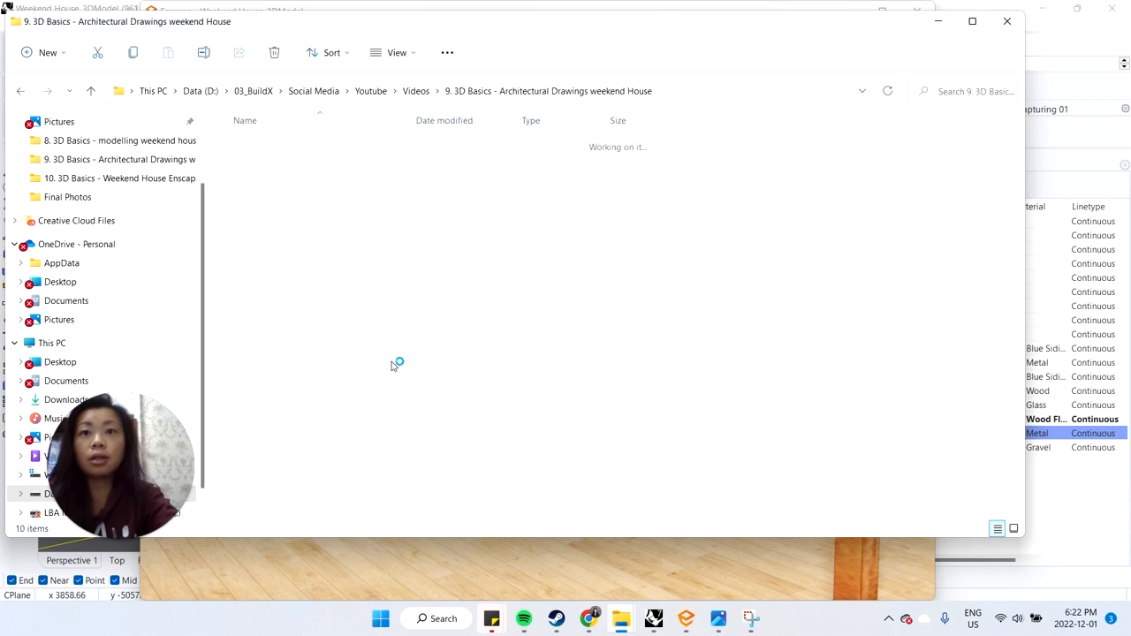
{"action": "left_click", "coordinate": [422, 93]}
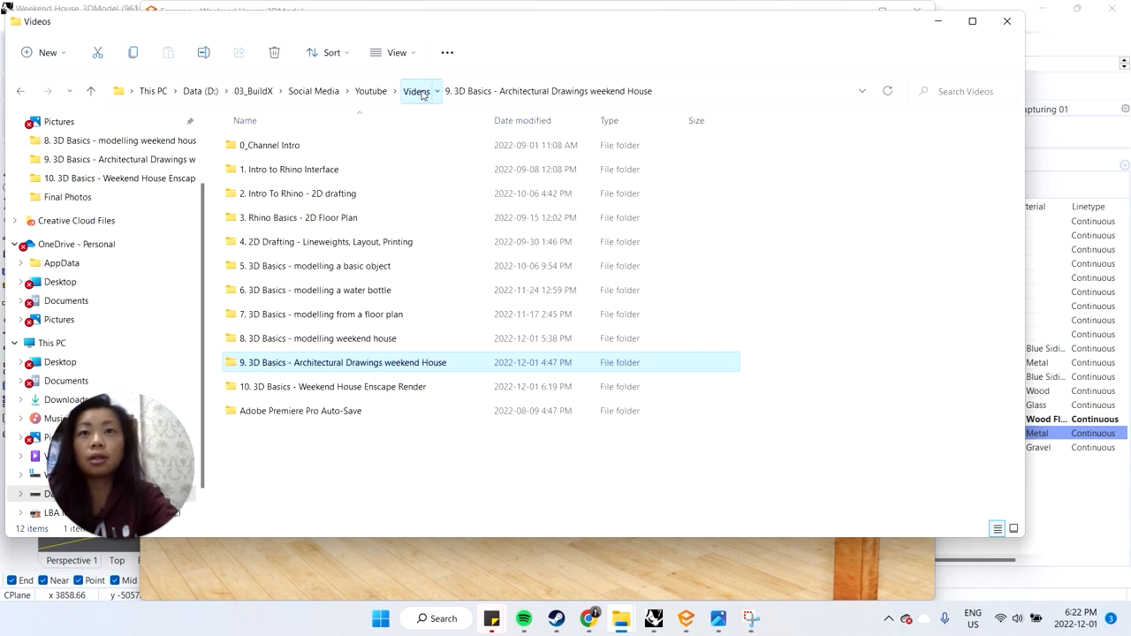
{"action": "double_click", "coordinate": [373, 338]}
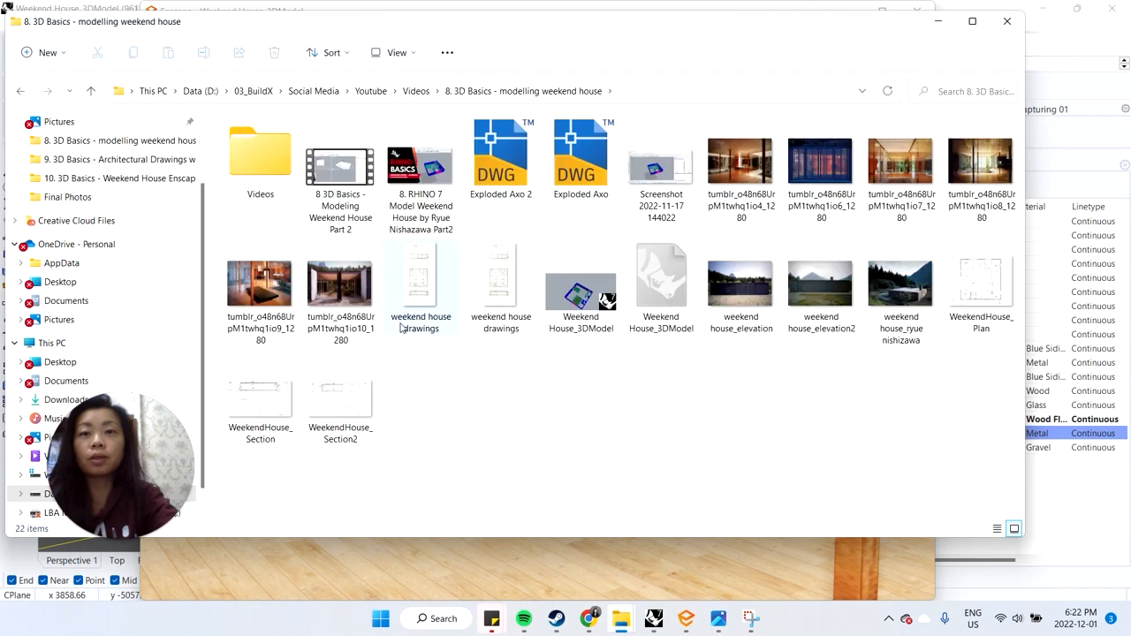
{"action": "double_click", "coordinate": [766, 183]}
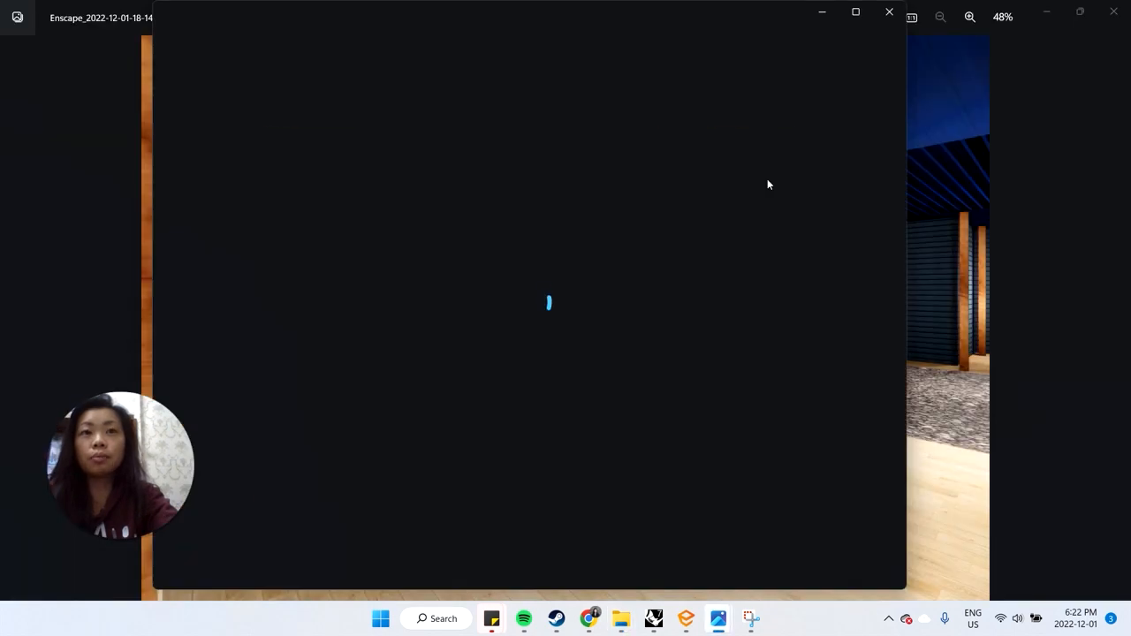
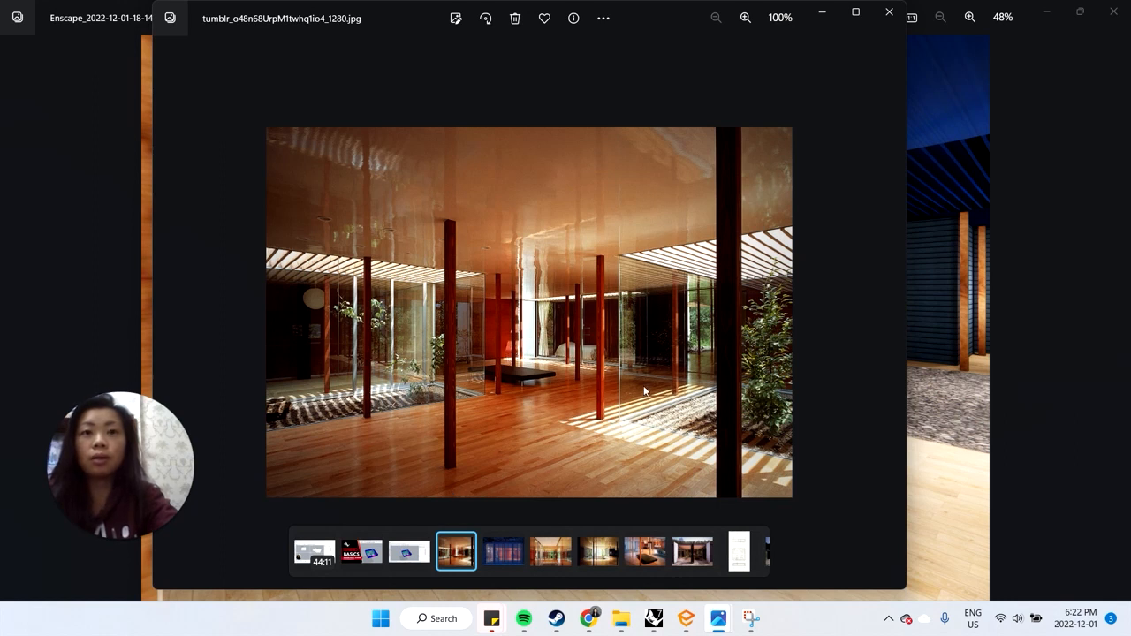
{"action": "left_click", "coordinate": [937, 173]}
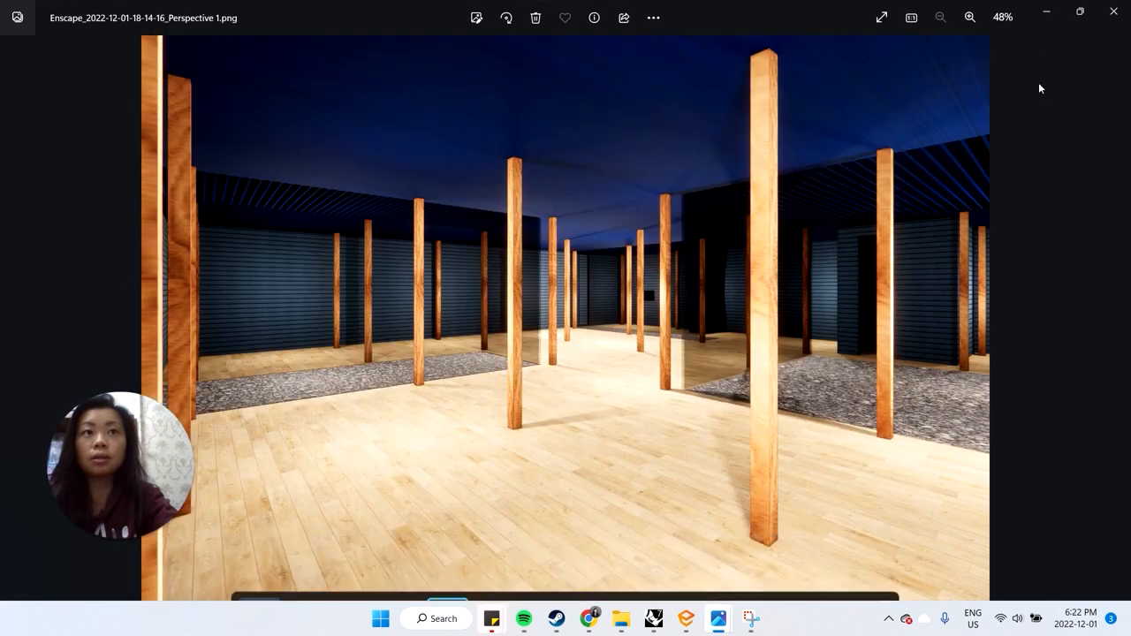
{"action": "left_click", "coordinate": [1044, 16]}
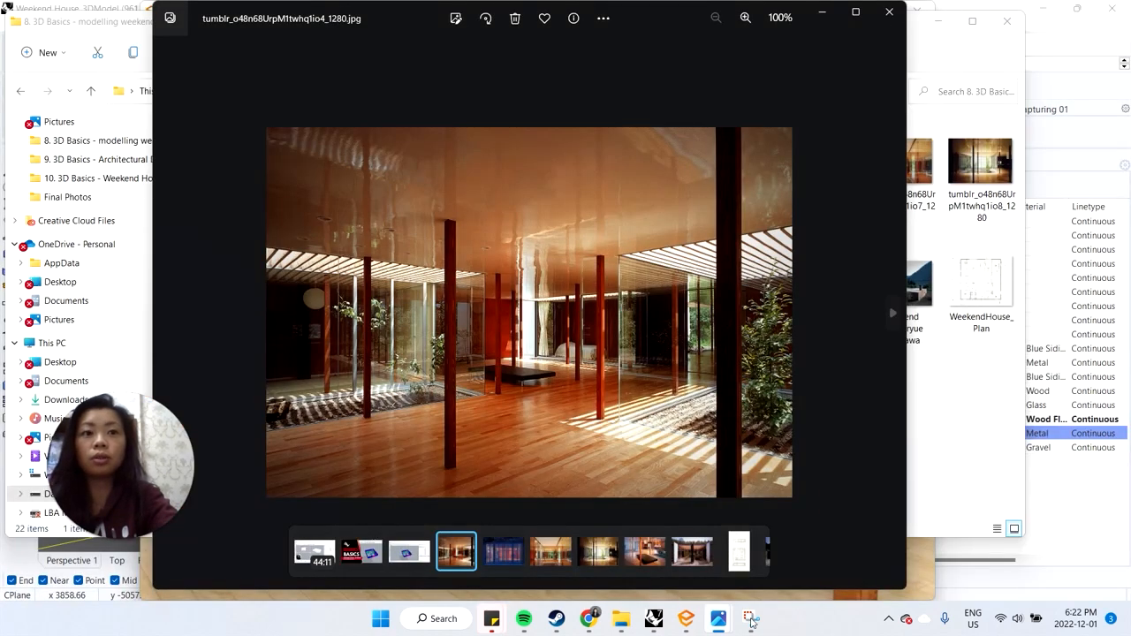
Step: Switch to Rhino, restore the four-viewport layout and turn on the Project object snap
{"action": "left_click", "coordinate": [654, 618]}
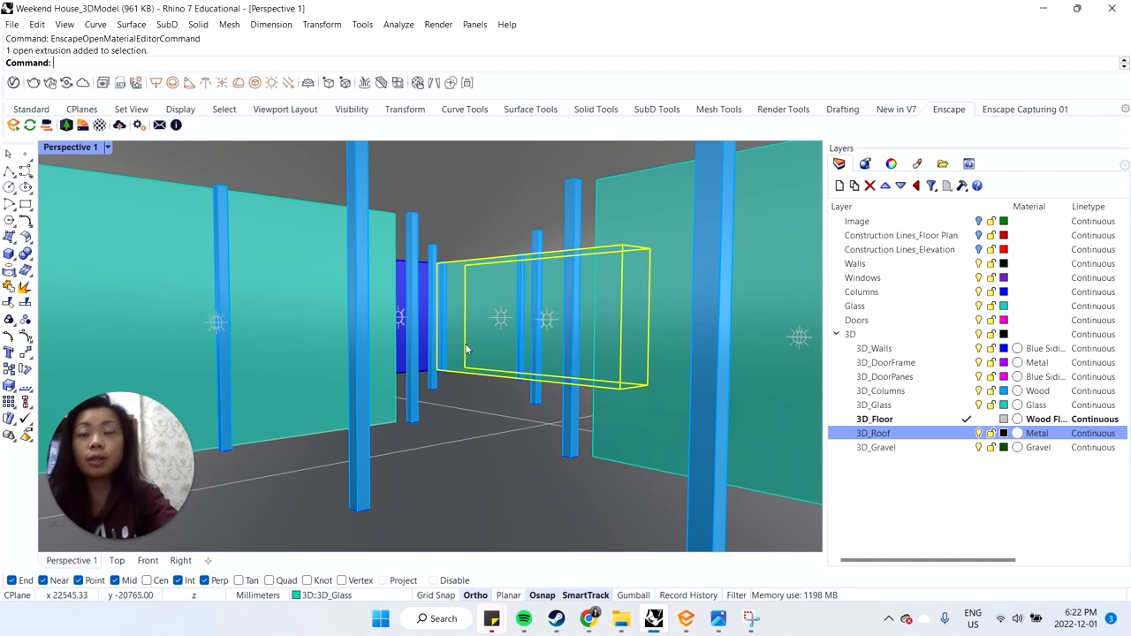
{"action": "double_click", "coordinate": [88, 148]}
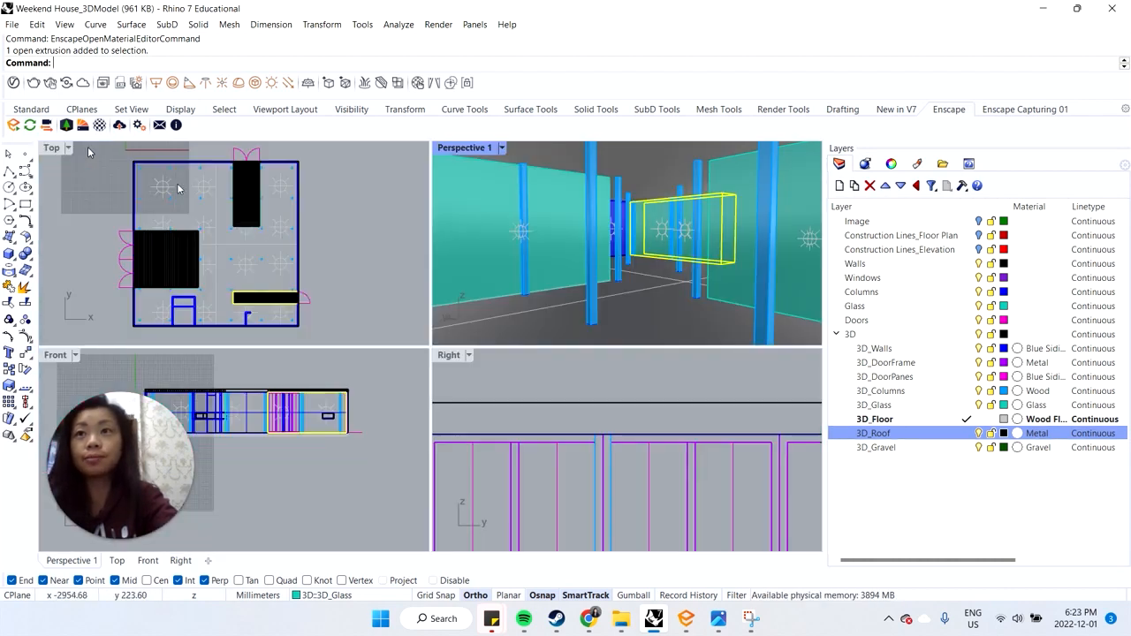
{"action": "scroll", "coordinate": [394, 253], "scroll_direction": "down", "scroll_amount": 2}
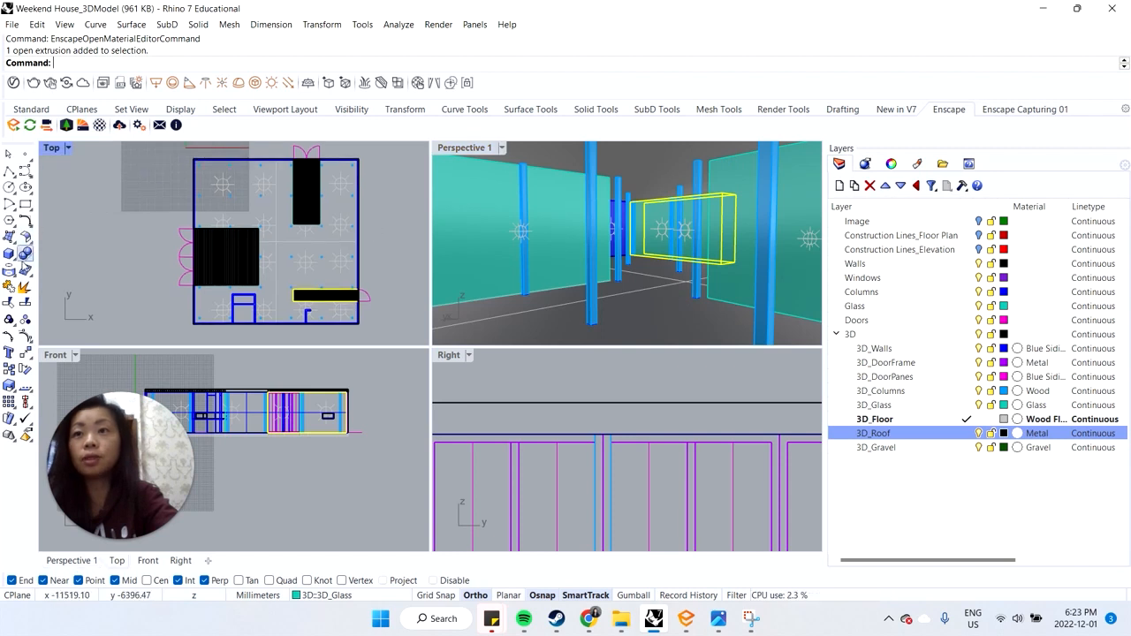
{"action": "left_click", "coordinate": [9, 237]}
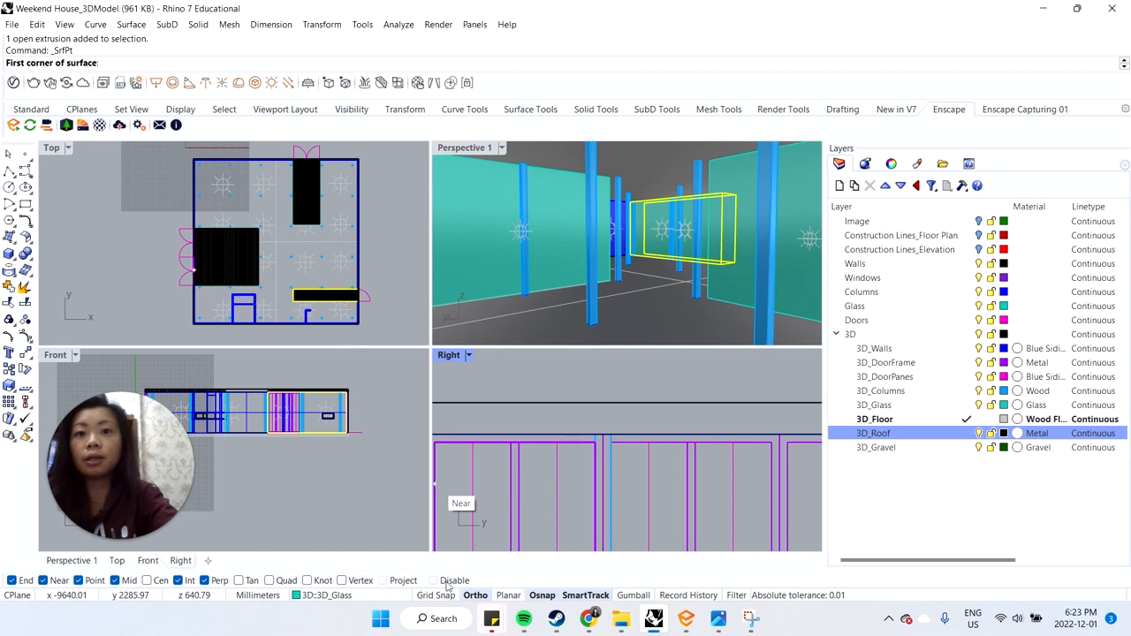
{"action": "left_click", "coordinate": [383, 581]}
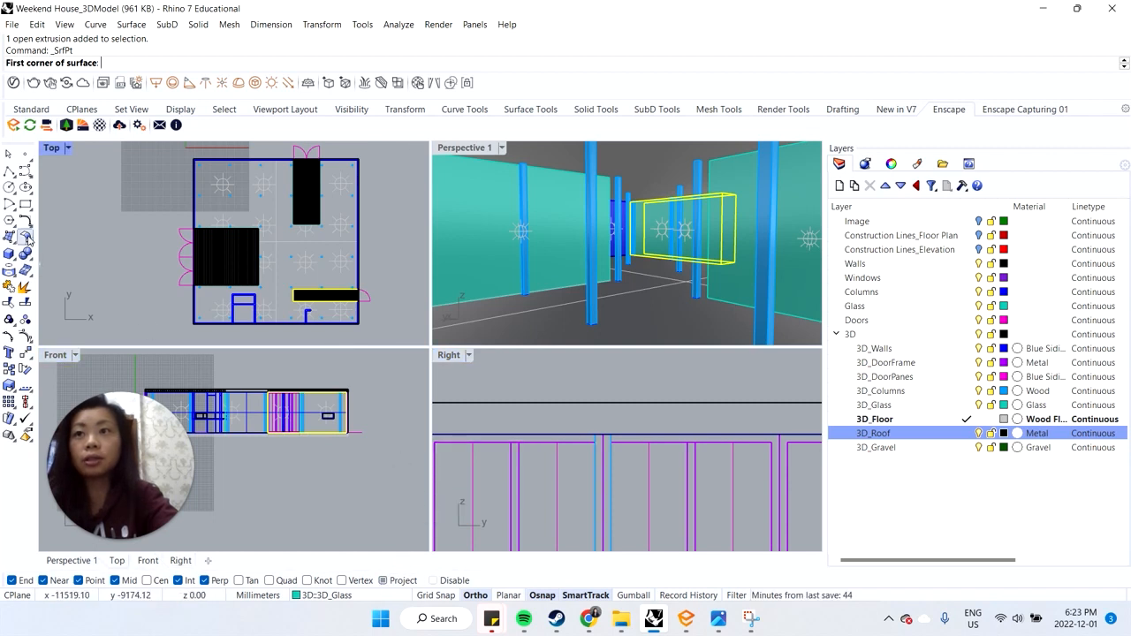
Step: Start a corner-to-corner rectangle in the Right view from the upper end corner of the wall elevation
{"action": "left_click", "coordinate": [31, 208]}
{"action": "left_click", "coordinate": [43, 209]}
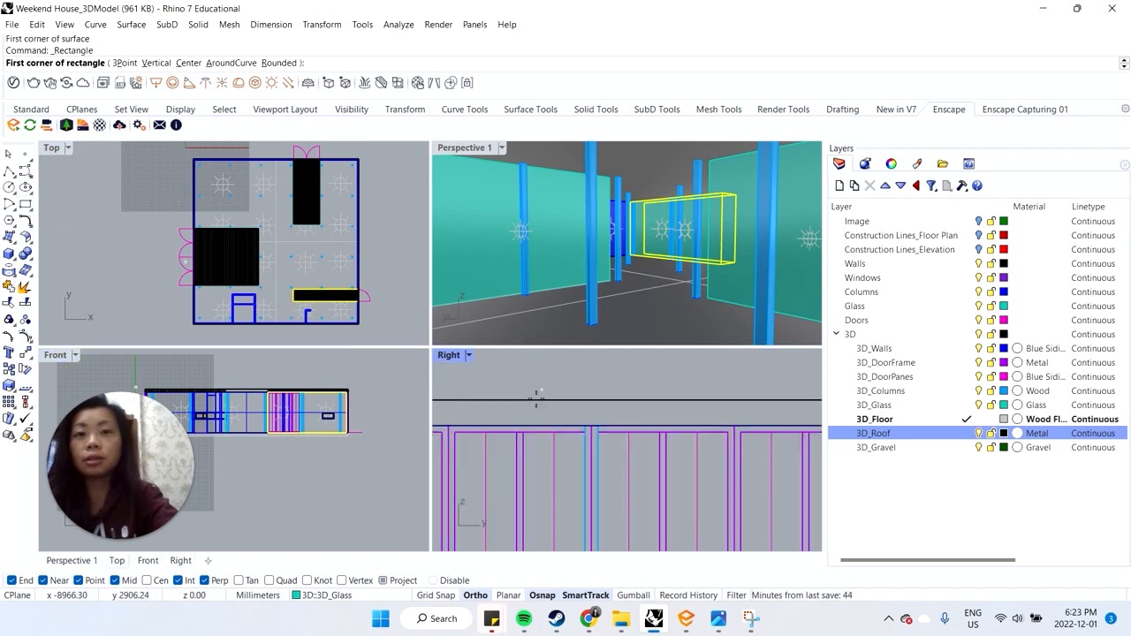
{"action": "scroll", "coordinate": [535, 406], "scroll_direction": "down", "scroll_amount": 5}
{"action": "scroll", "coordinate": [447, 413], "scroll_direction": "up", "scroll_amount": 3}
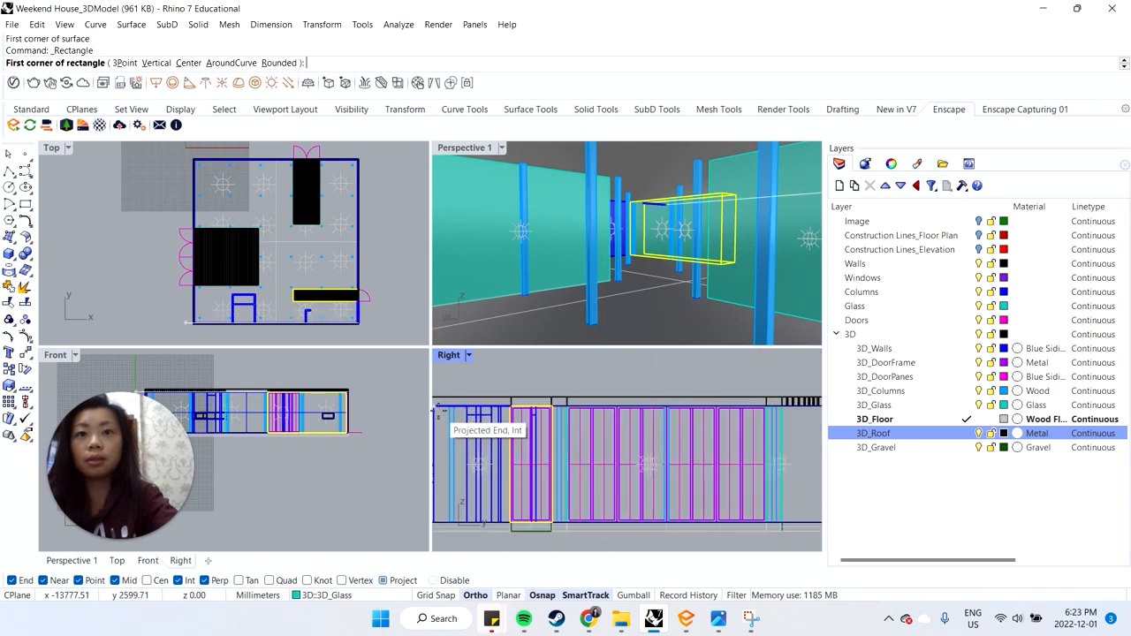
{"action": "left_click", "coordinate": [435, 409]}
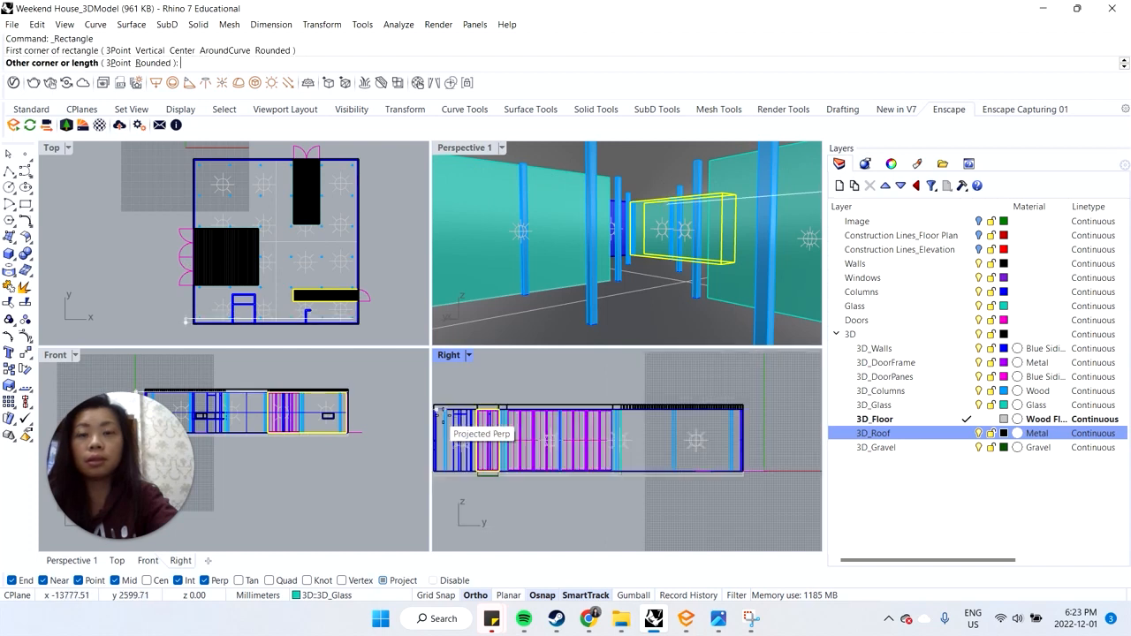
Step: Add a new current layer under 3D and finish the rectangle at the opposite lower corner of the wall elevation
{"action": "left_click", "coordinate": [882, 350]}
{"action": "left_click", "coordinate": [839, 186]}
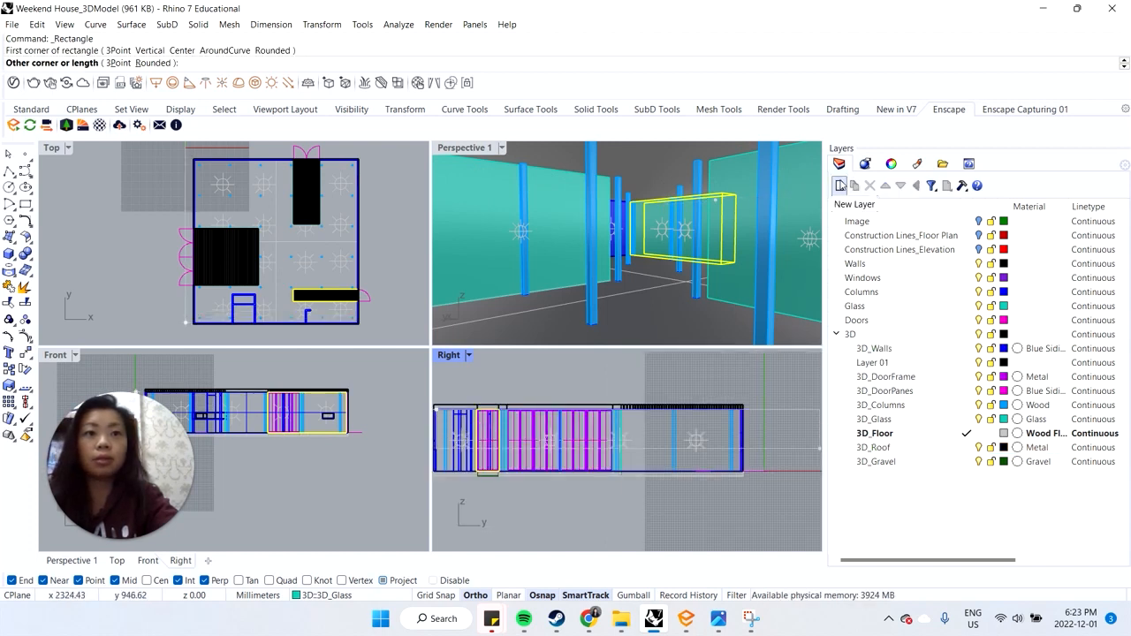
{"action": "double_click", "coordinate": [876, 370]}
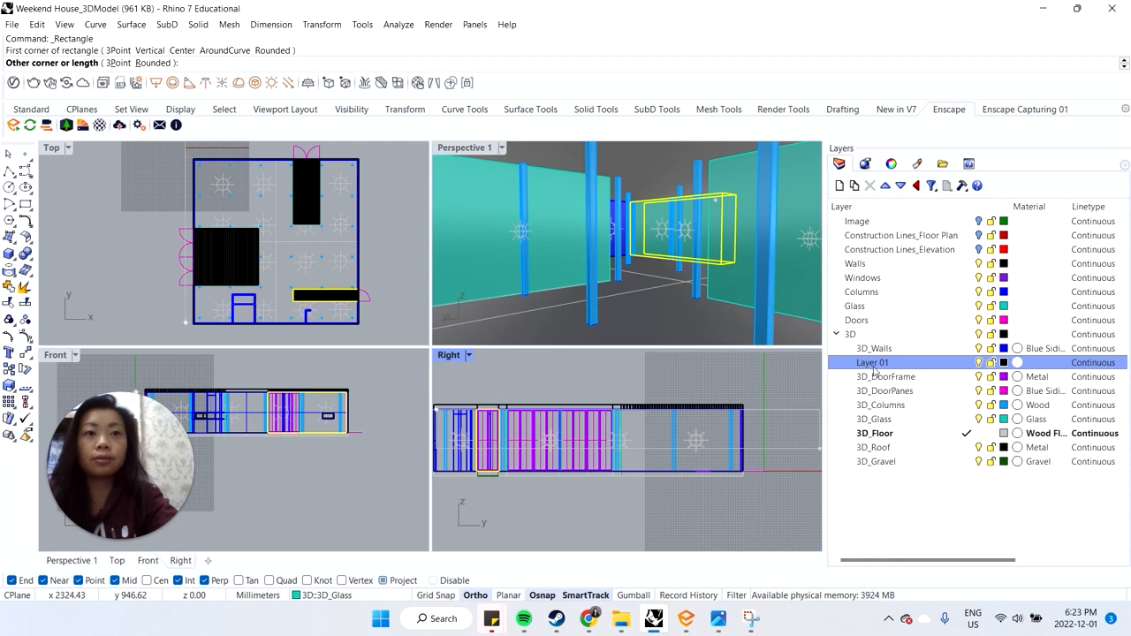
{"action": "scroll", "coordinate": [740, 469], "scroll_direction": "up", "scroll_amount": 3}
{"action": "left_click", "coordinate": [726, 473]}
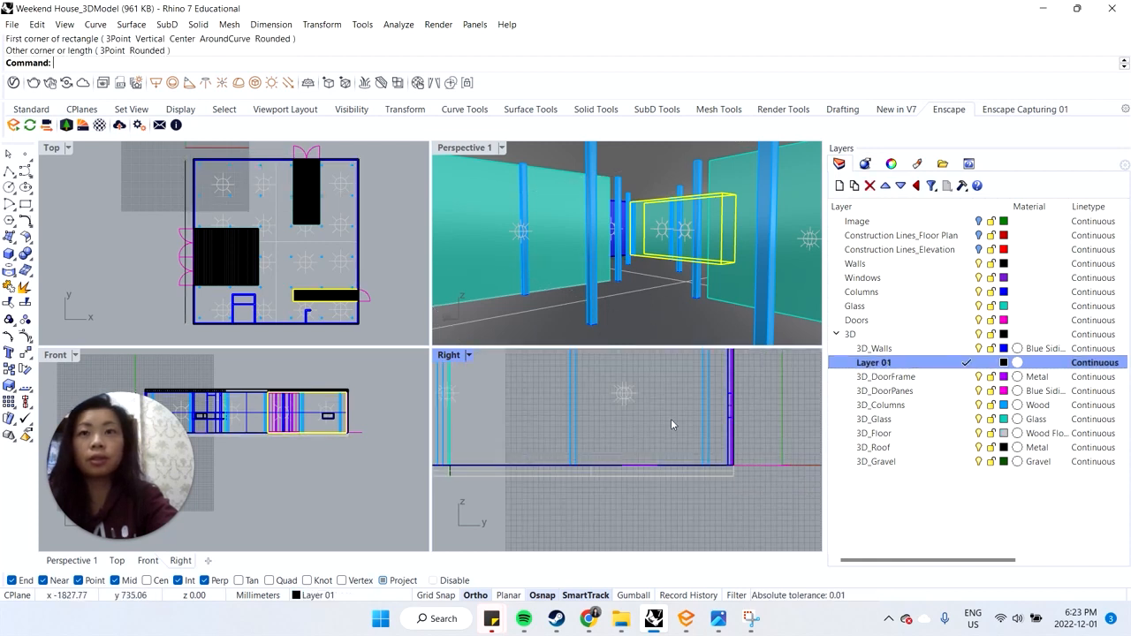
Step: Select the new rectangle from the overlapping curves along the base of the Right elevation
{"action": "left_click", "coordinate": [505, 466]}
{"action": "left_click", "coordinate": [574, 461]}
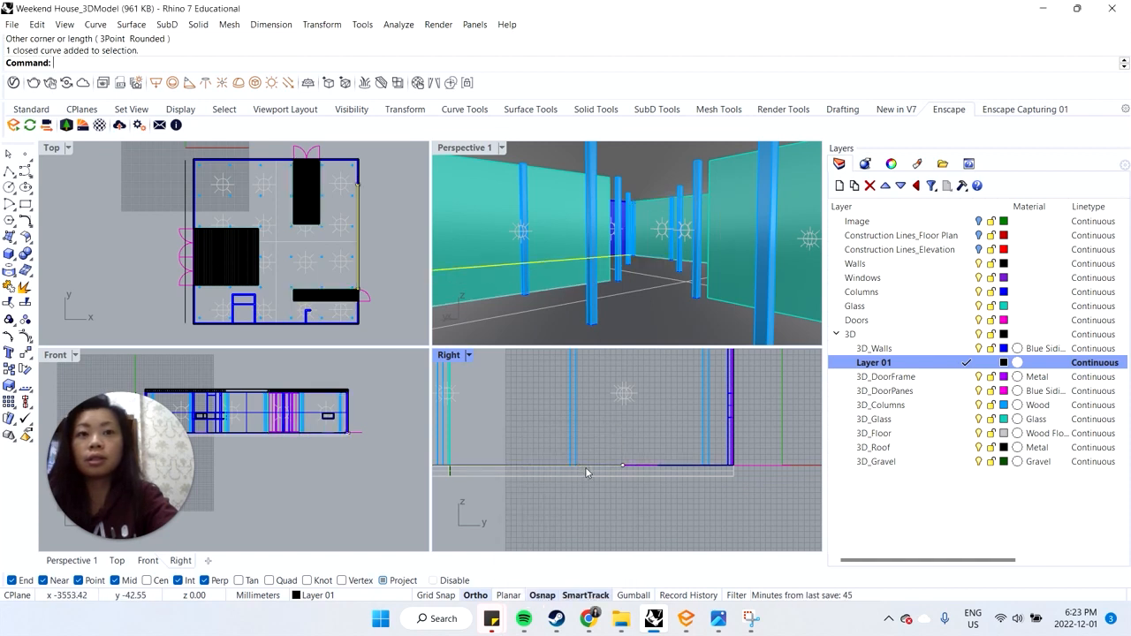
{"action": "left_click", "coordinate": [682, 466]}
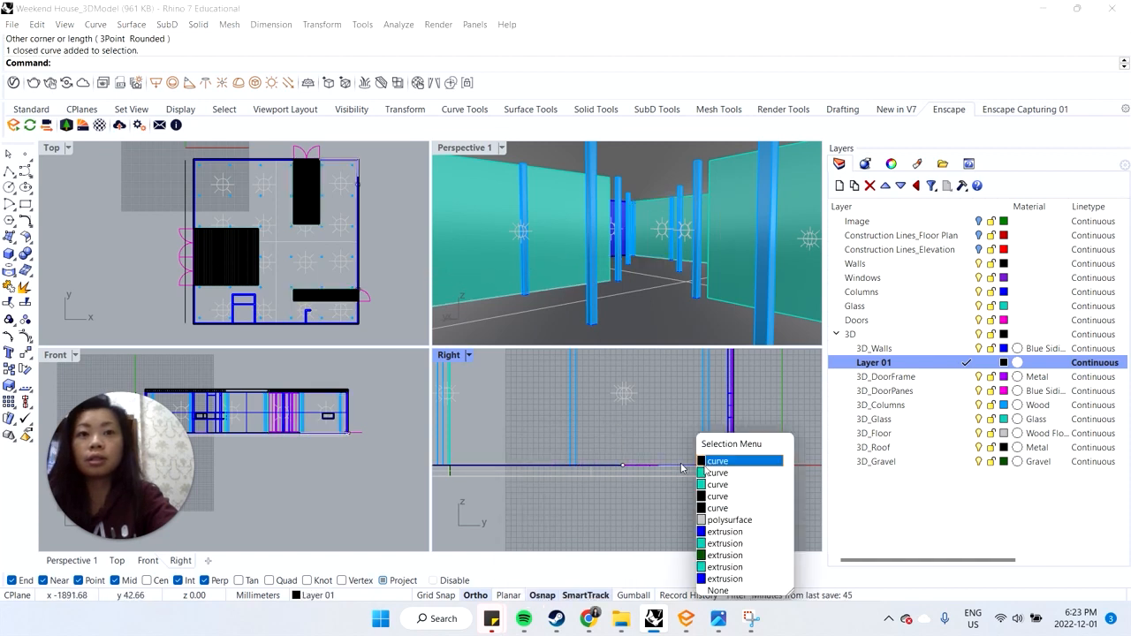
{"action": "left_click", "coordinate": [737, 509]}
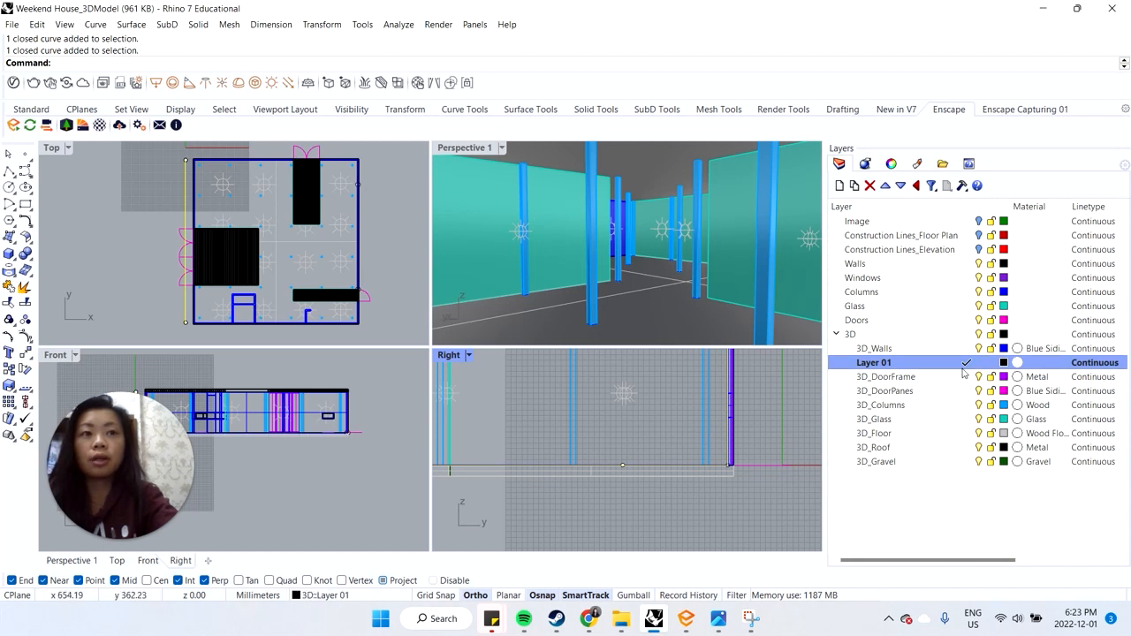
{"action": "scroll", "coordinate": [693, 462], "scroll_direction": "down", "scroll_amount": 12}
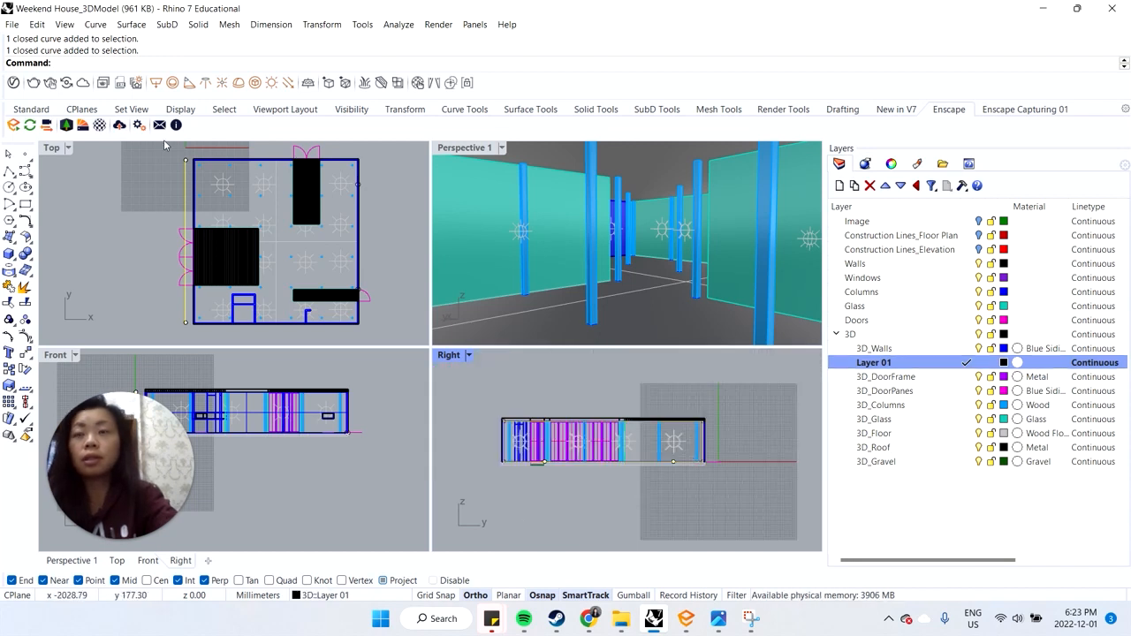
{"action": "type", "text": "Make2D"}
{"action": "key", "text": "Return"}
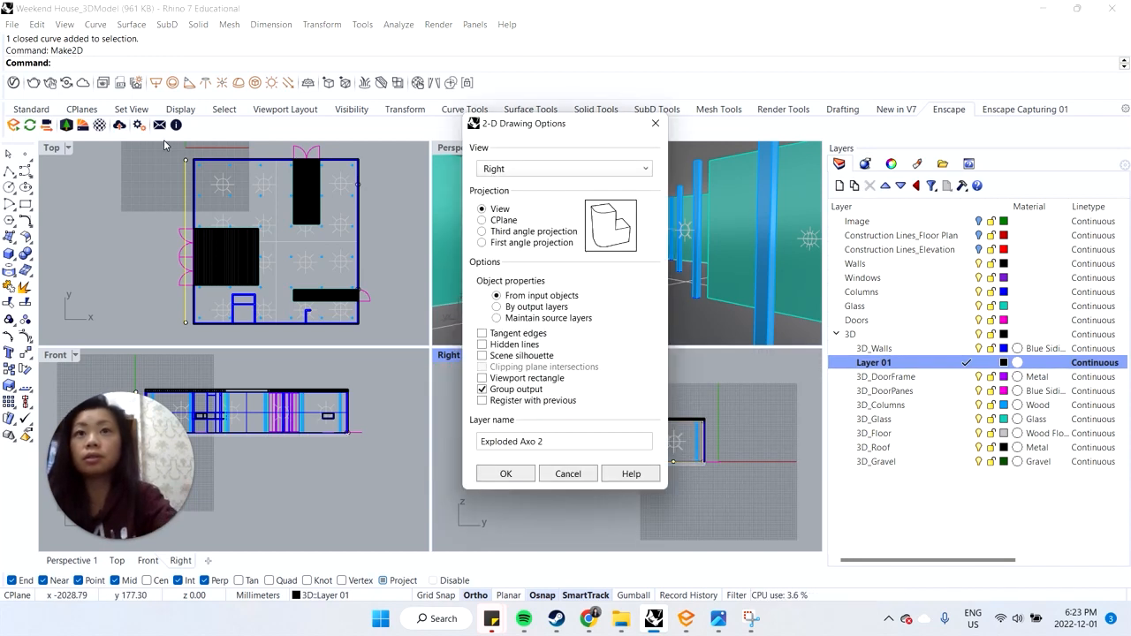
{"action": "key", "text": "Return"}
Step: Create a planar surface from the rectangle, delete the outline curve and select the surface in the Top view
{"action": "left_click", "coordinate": [24, 237]}
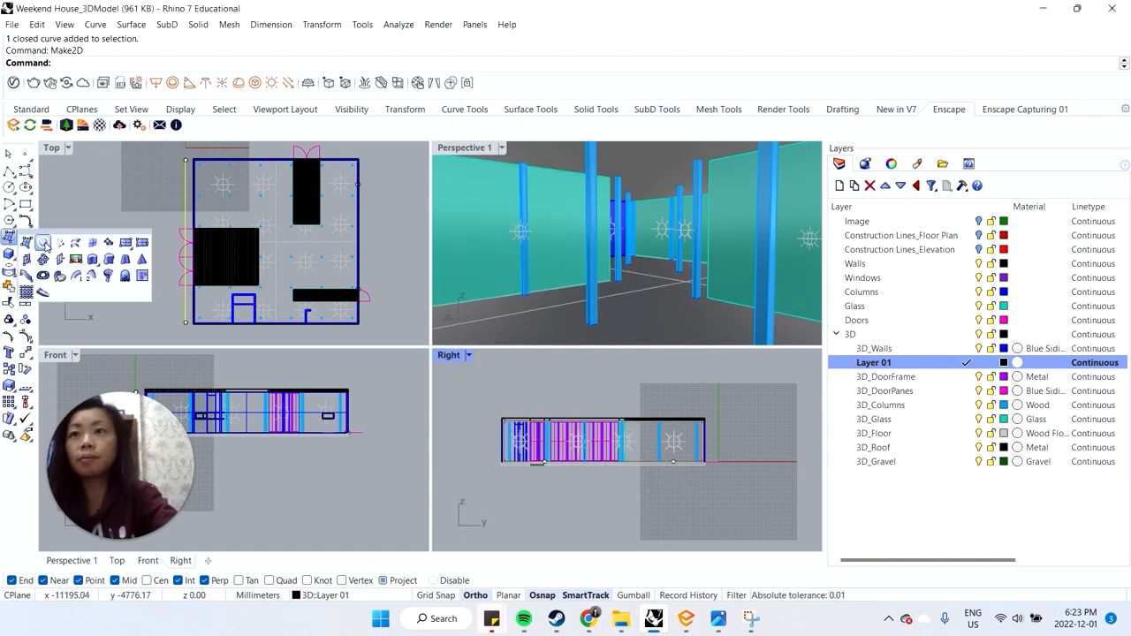
{"action": "left_click", "coordinate": [42, 243]}
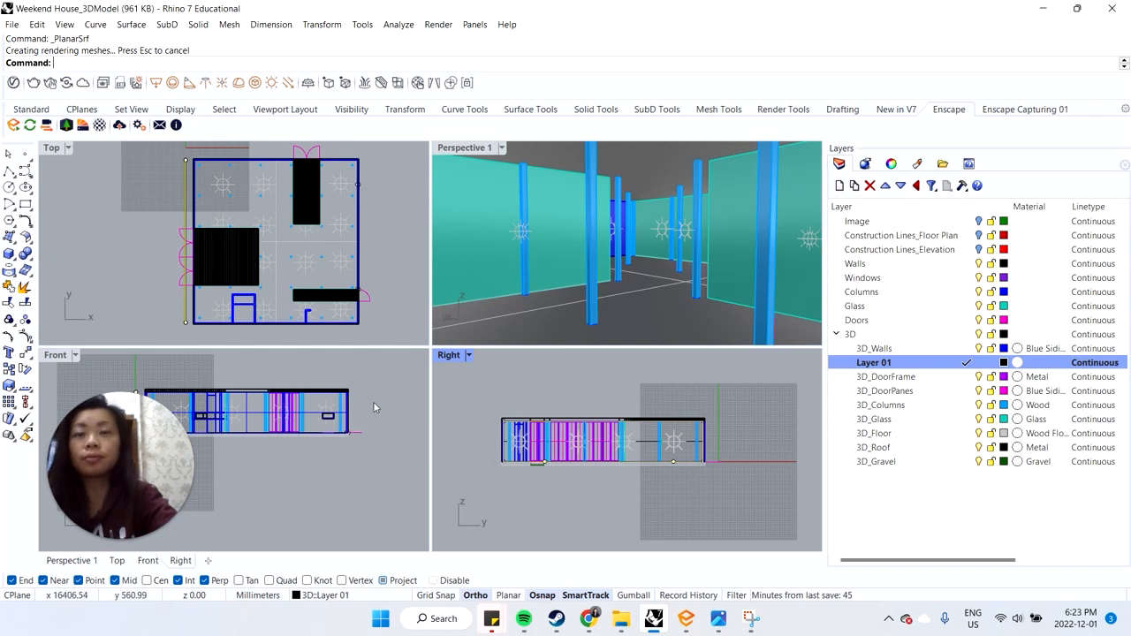
{"action": "scroll", "coordinate": [166, 172], "scroll_direction": "up", "scroll_amount": 3}
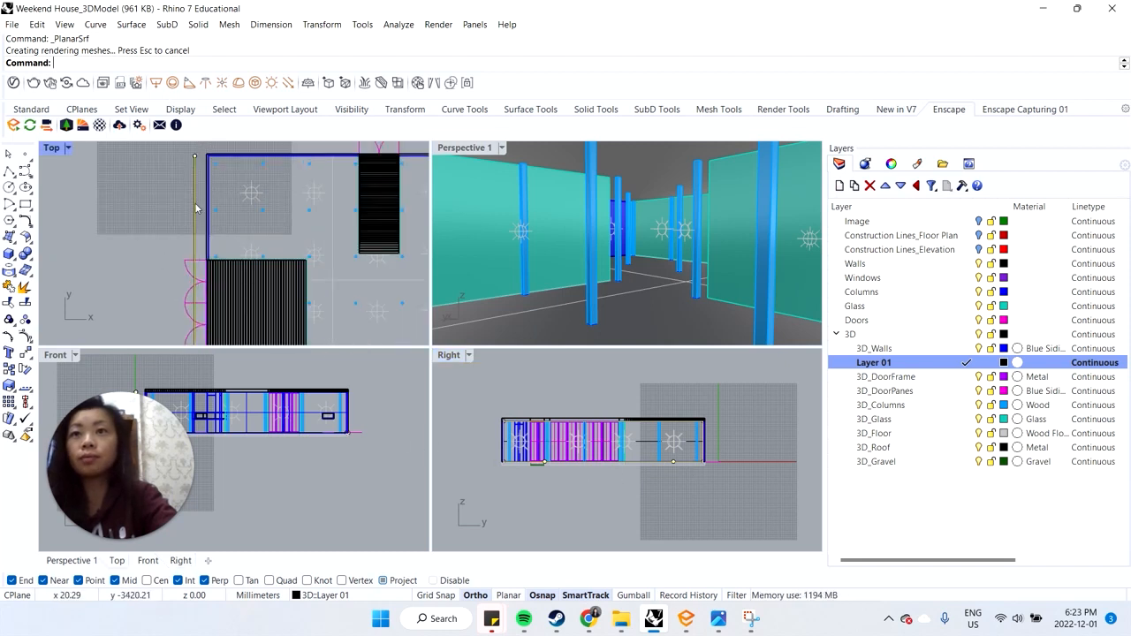
{"action": "key", "text": "Delete"}
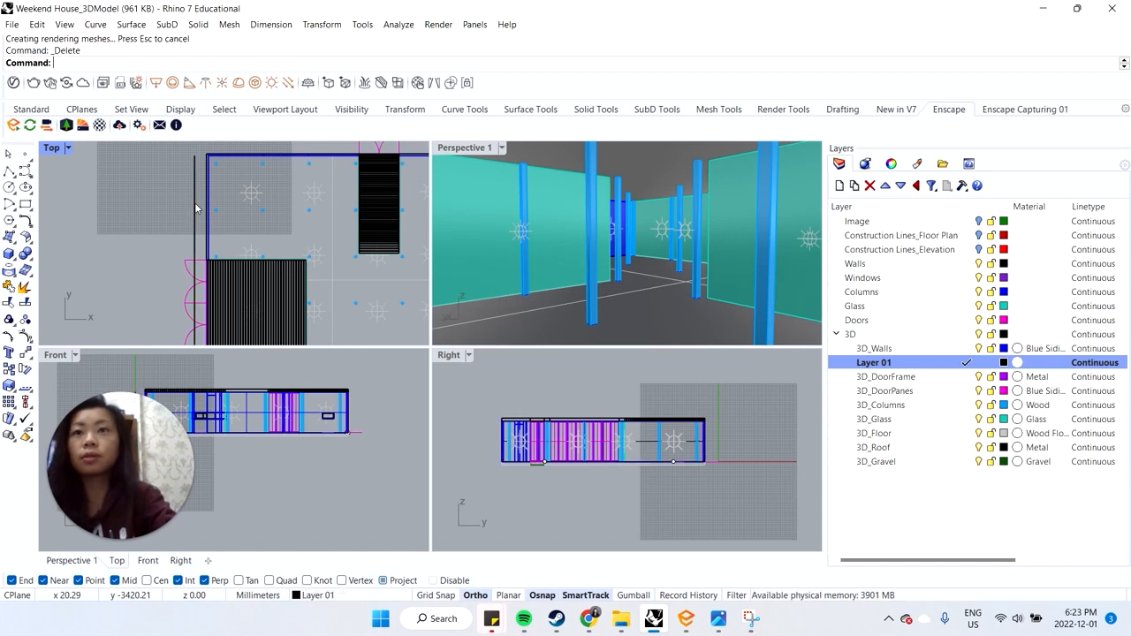
{"action": "left_click", "coordinate": [194, 208]}
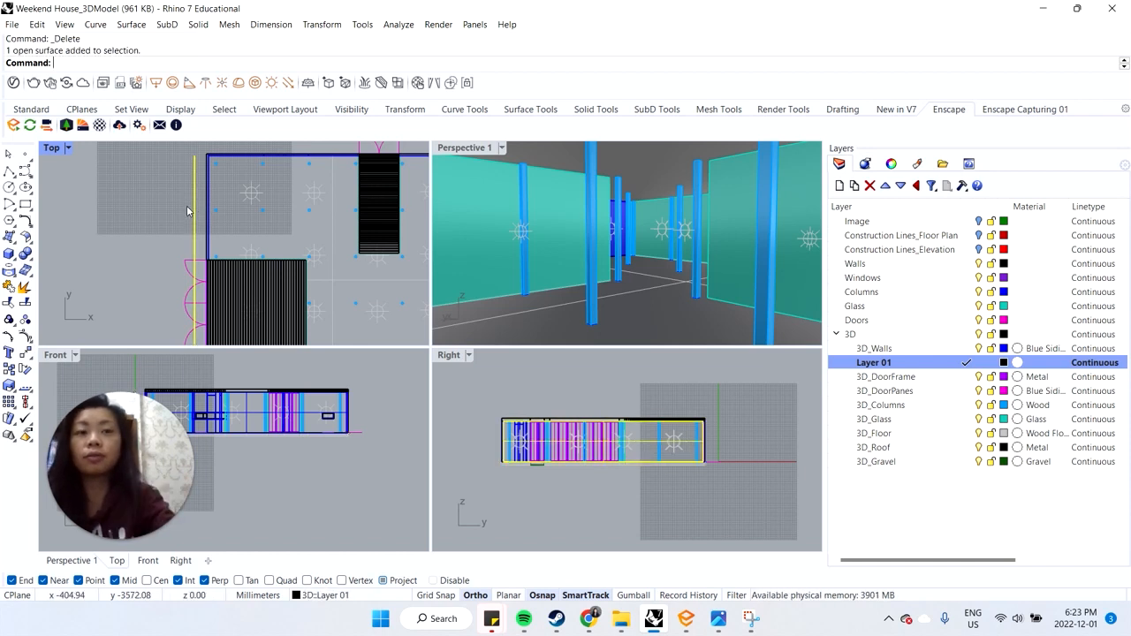
Step: Rename the new layer as 3D-Interior Walls
{"action": "left_click", "coordinate": [884, 362]}
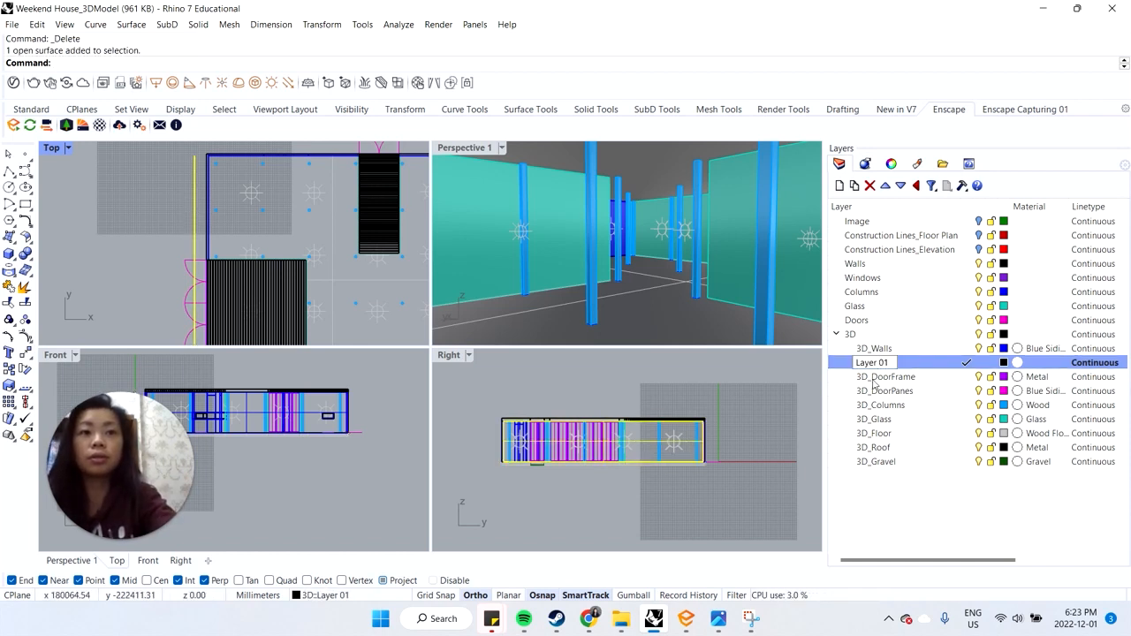
{"action": "key", "text": "ctrl+a"}
{"action": "type", "text": "#"}
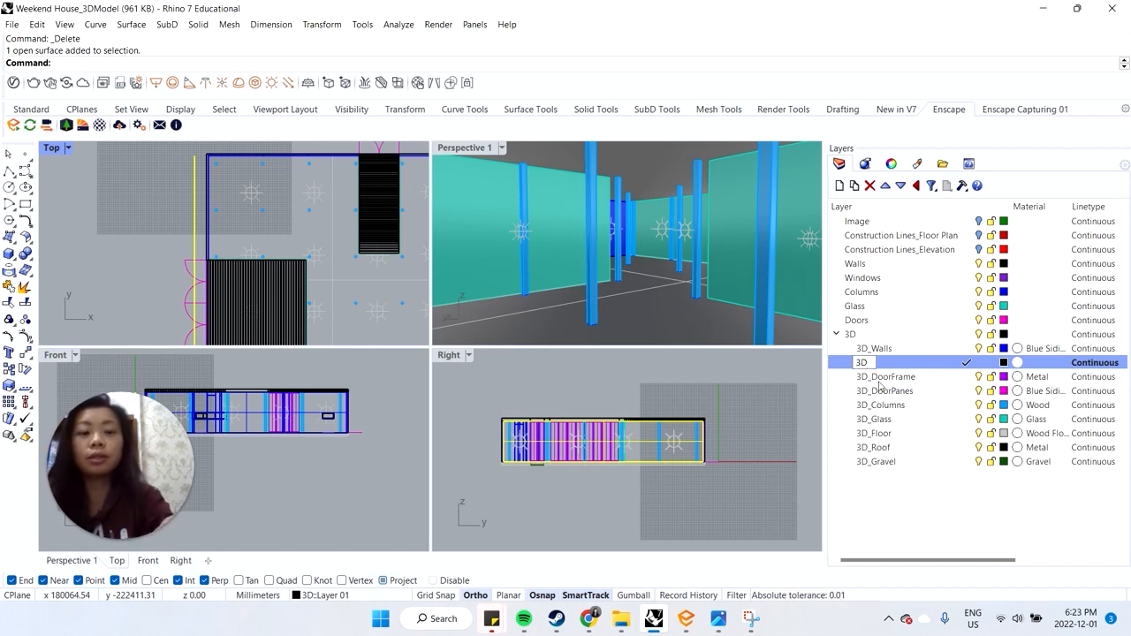
{"action": "type", "text": "D-Interior Walls"}
{"action": "key", "text": "Return"}
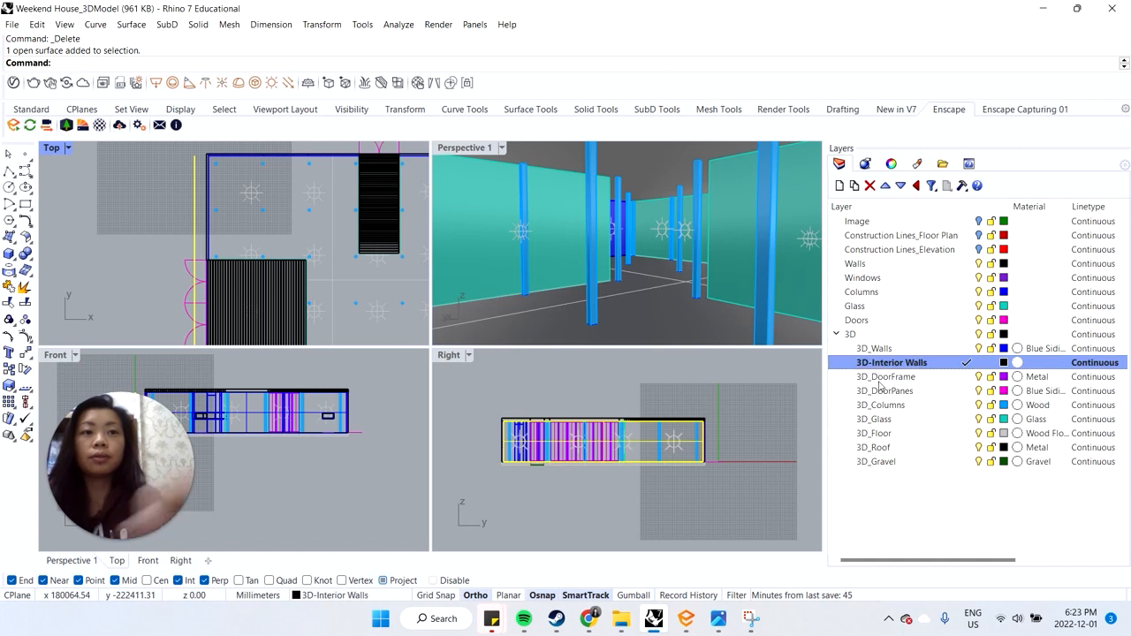
Step: Move the new wall surface in the Top view onto the inner corner of the plan's left exterior wall
{"action": "type", "text": "Move"}
{"action": "key", "text": "Return"}
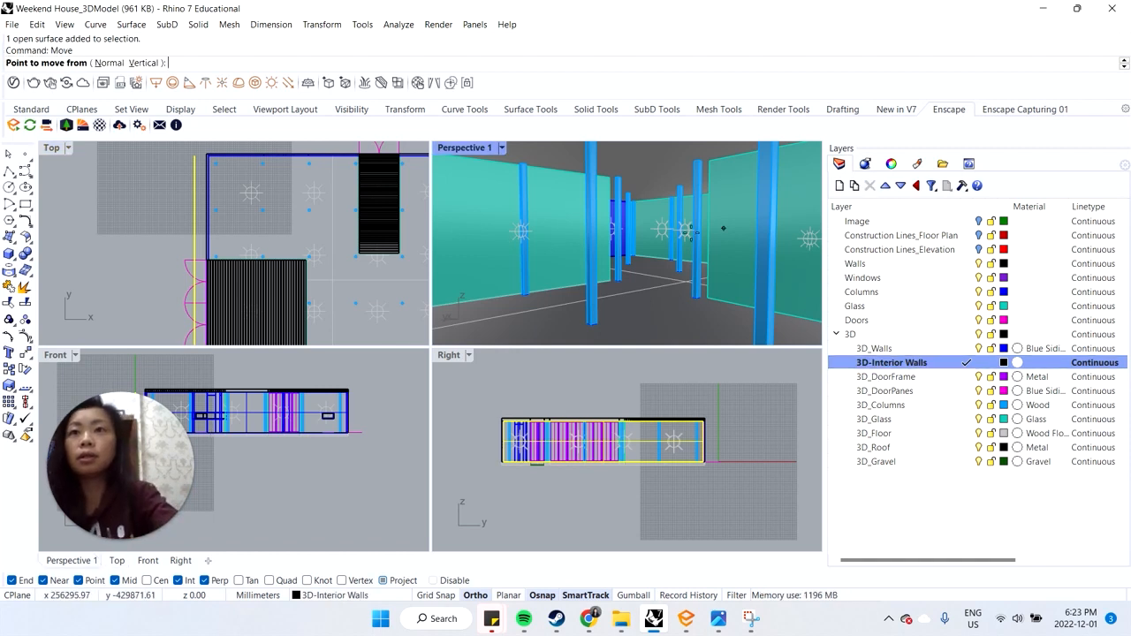
{"action": "left_click", "coordinate": [197, 159]}
{"action": "scroll", "coordinate": [197, 166], "scroll_direction": "up", "scroll_amount": 4}
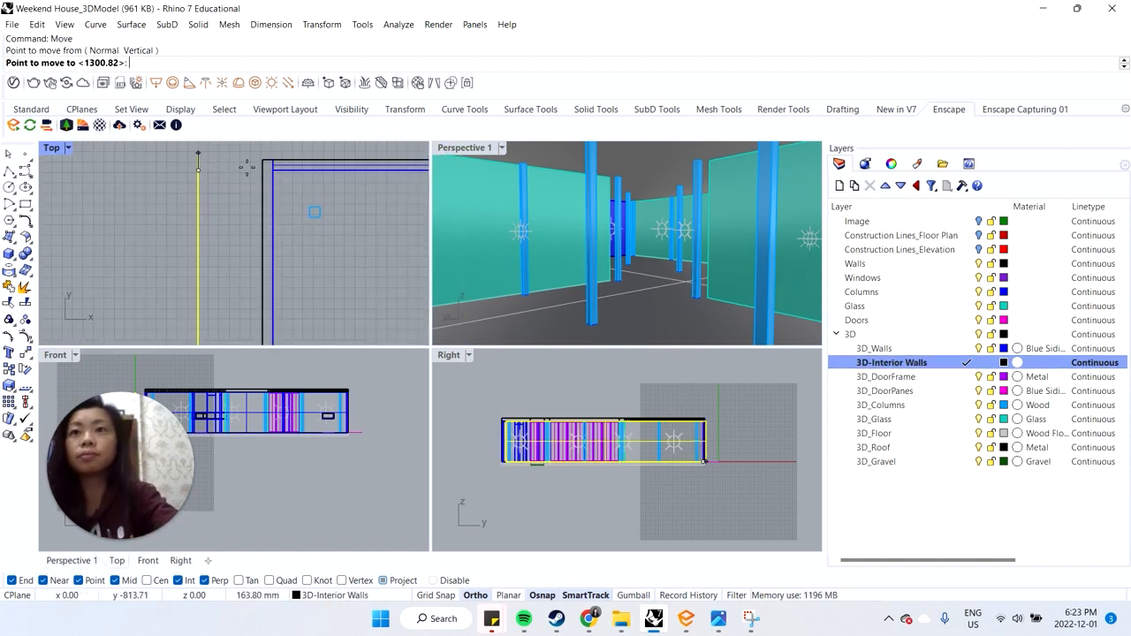
{"action": "left_click", "coordinate": [281, 169]}
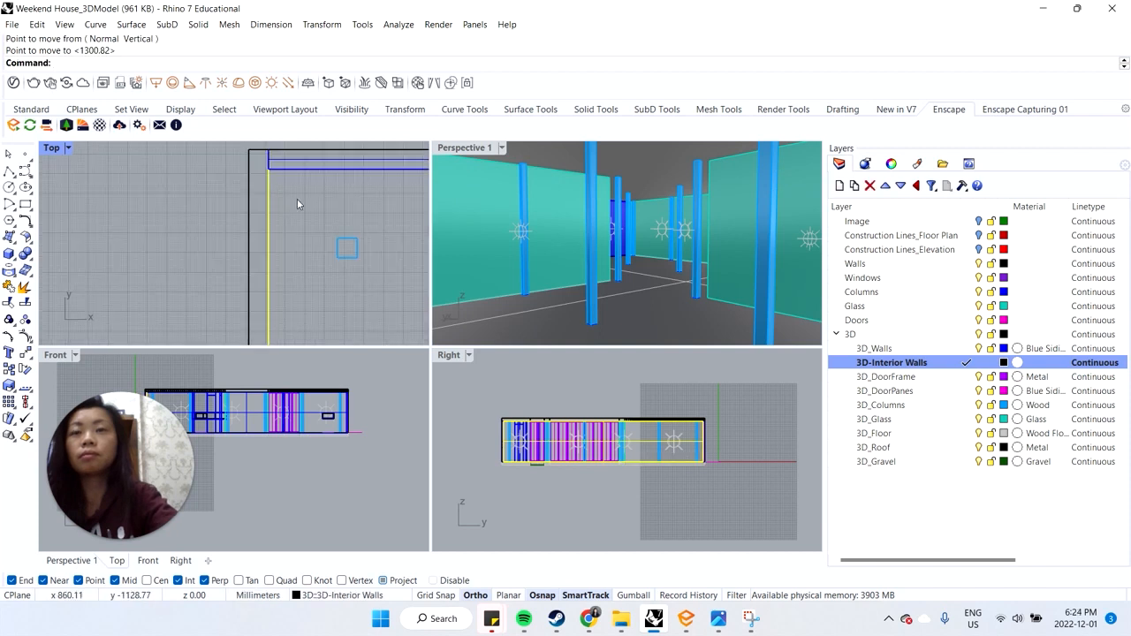
Step: Move the wall surface 1 mm inward from the inner face of the left exterior wall
{"action": "type", "text": "Move"}
{"action": "key", "text": "Return"}
{"action": "left_click", "coordinate": [297, 199]}
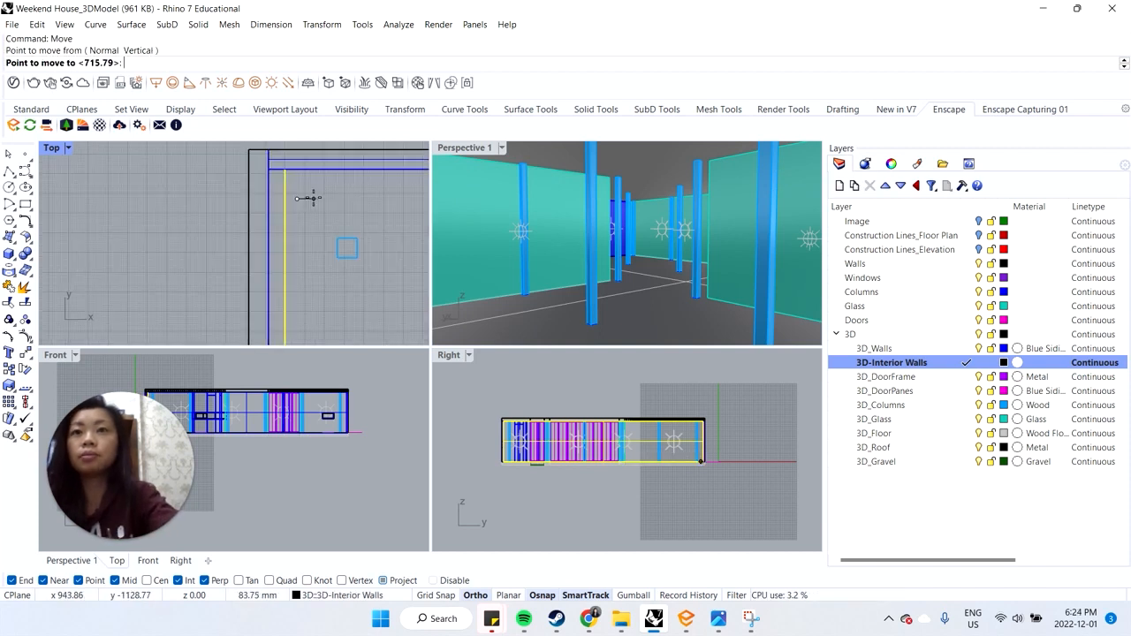
{"action": "type", "text": "1"}
{"action": "key", "text": "Return"}
{"action": "left_click", "coordinate": [319, 201]}
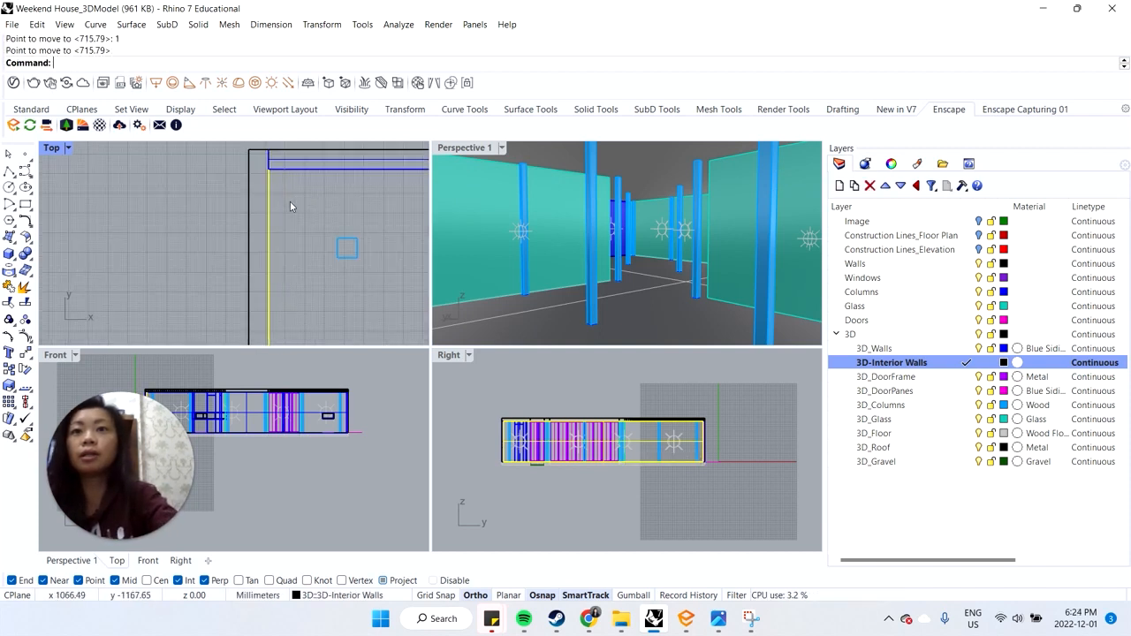
Step: Try to move the surface to the inner corner of the opposite right exterior wall, and undo that move
{"action": "key", "text": "Return"}
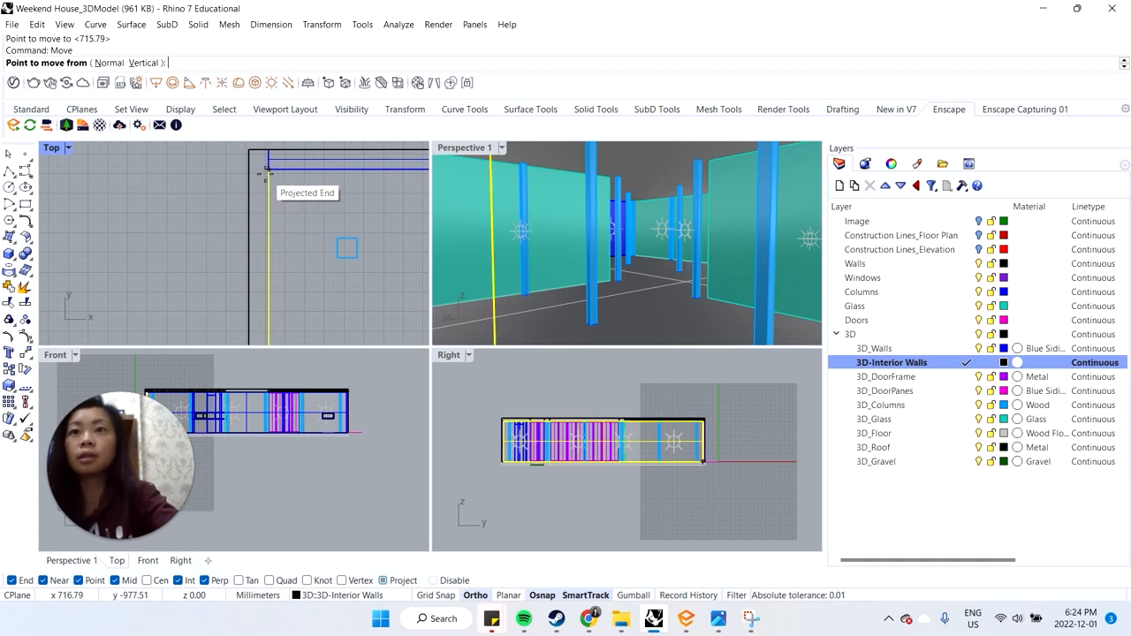
{"action": "left_click", "coordinate": [265, 183]}
{"action": "scroll", "coordinate": [265, 182], "scroll_direction": "down", "scroll_amount": 5}
{"action": "scroll", "coordinate": [395, 166], "scroll_direction": "up", "scroll_amount": 5}
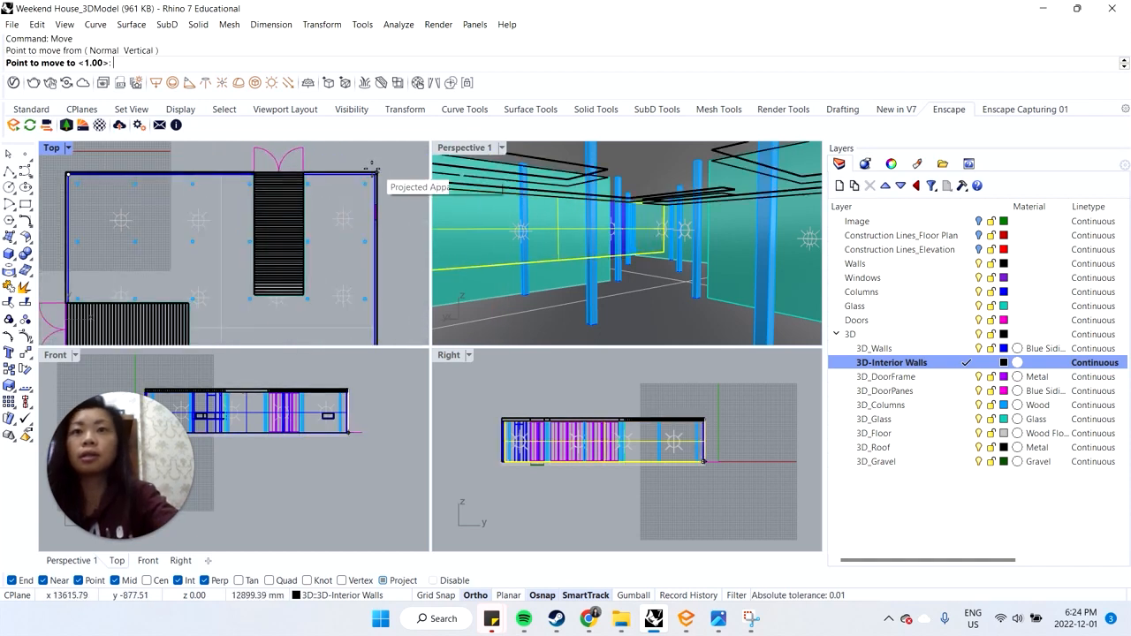
{"action": "left_click", "coordinate": [398, 196]}
{"action": "scroll", "coordinate": [383, 187], "scroll_direction": "up", "scroll_amount": 5}
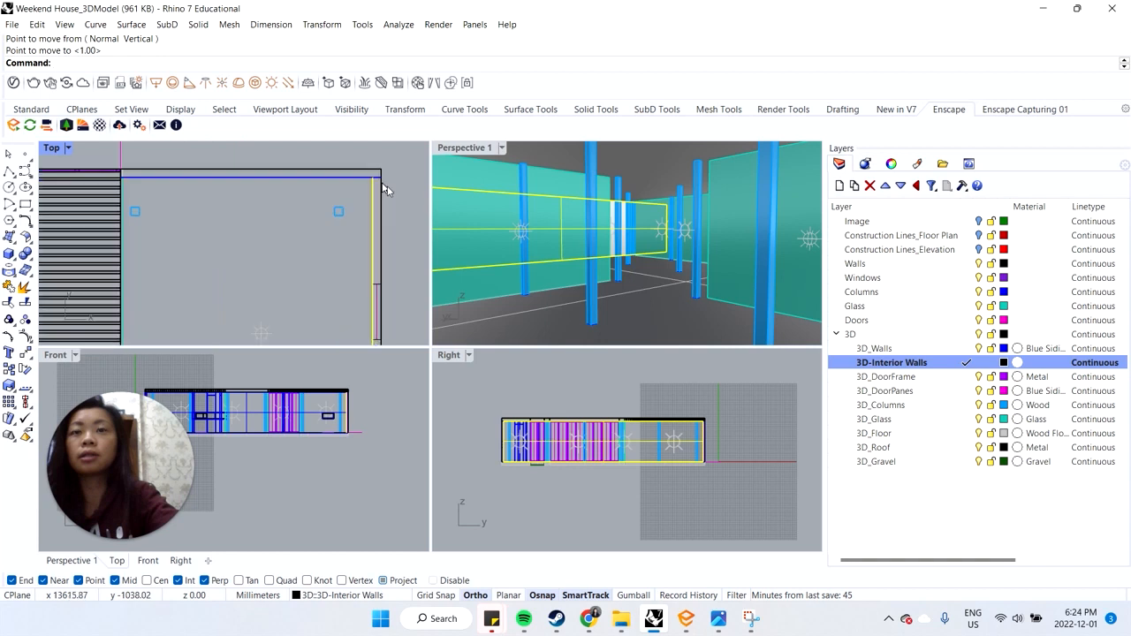
{"action": "scroll", "coordinate": [383, 189], "scroll_direction": "down", "scroll_amount": 12}
{"action": "scroll", "coordinate": [383, 187], "scroll_direction": "up", "scroll_amount": 3}
{"action": "scroll", "coordinate": [199, 183], "scroll_direction": "up", "scroll_amount": 1}
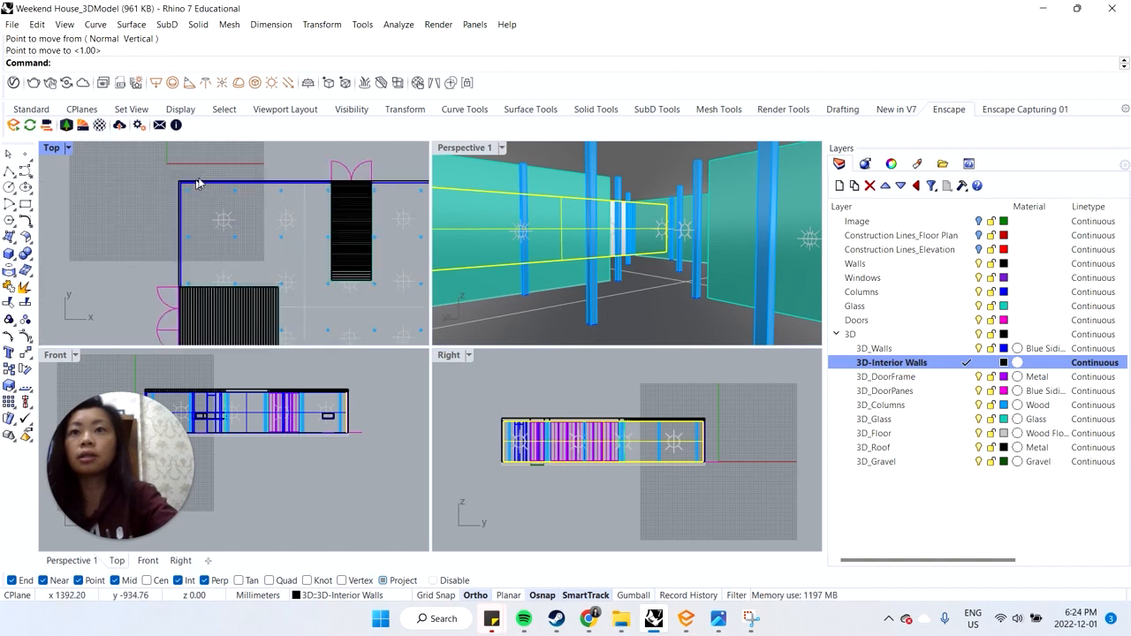
{"action": "key", "text": "ctrl+z"}
Step: Copy the left wall surface from its upper end to the inner upper corner of the right exterior wall
{"action": "type", "text": "copy"}
{"action": "key", "text": "Return"}
{"action": "scroll", "coordinate": [199, 183], "scroll_direction": "up", "scroll_amount": 3}
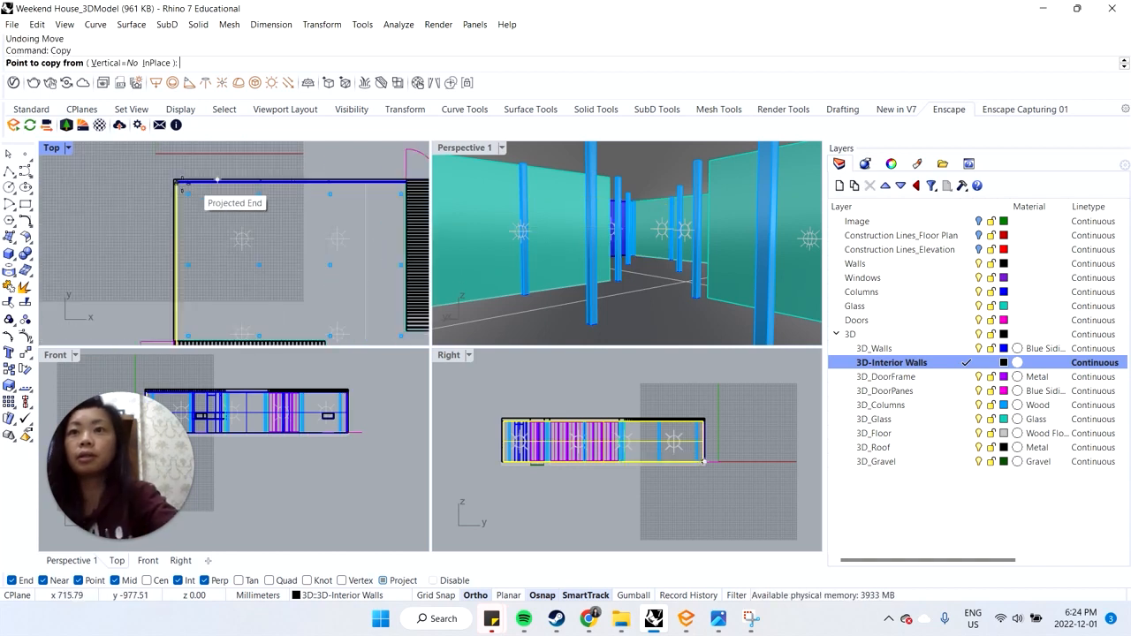
{"action": "left_click", "coordinate": [173, 183]}
{"action": "scroll", "coordinate": [173, 183], "scroll_direction": "down", "scroll_amount": 7}
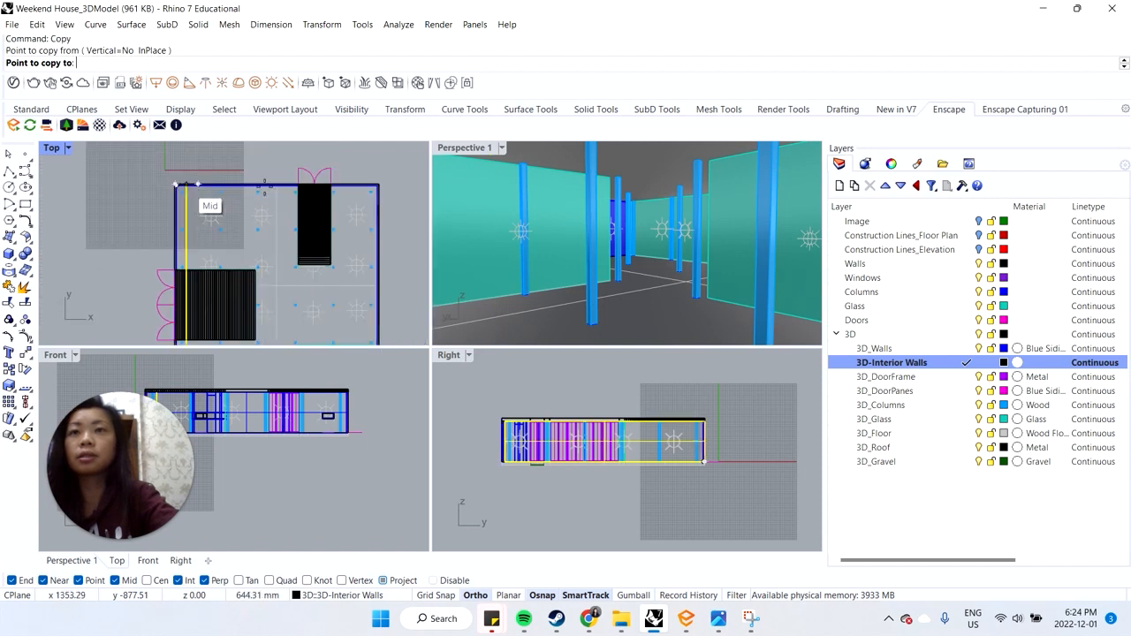
{"action": "scroll", "coordinate": [382, 185], "scroll_direction": "up", "scroll_amount": 5}
{"action": "scroll", "coordinate": [386, 183], "scroll_direction": "up", "scroll_amount": 3}
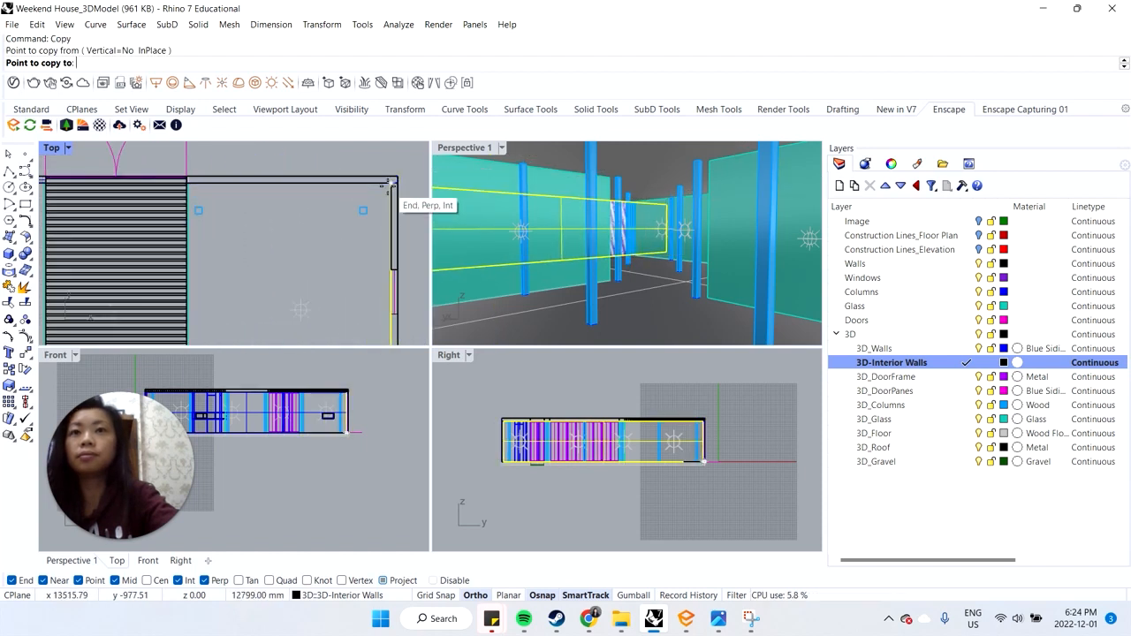
{"action": "left_click", "coordinate": [390, 187]}
{"action": "key", "text": "Return"}
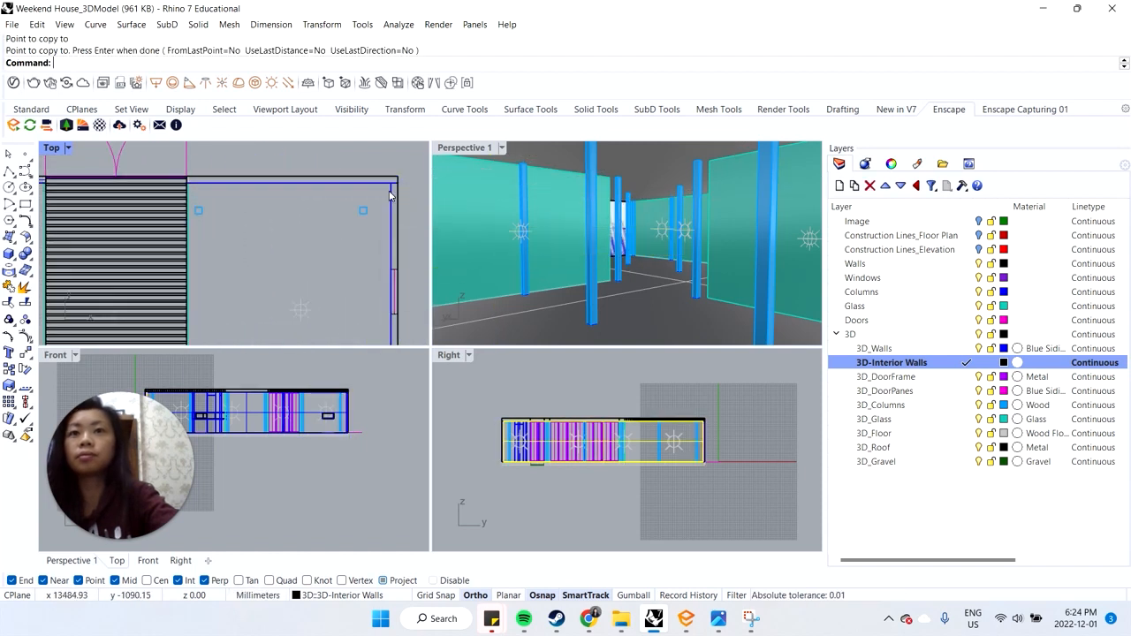
Step: Copy the right wall surface along the upper wall to a spot about 1090 mm inside the right wall
{"action": "left_click", "coordinate": [394, 205]}
{"action": "left_click", "coordinate": [430, 240]}
{"action": "scroll", "coordinate": [397, 212], "scroll_direction": "down", "scroll_amount": 5}
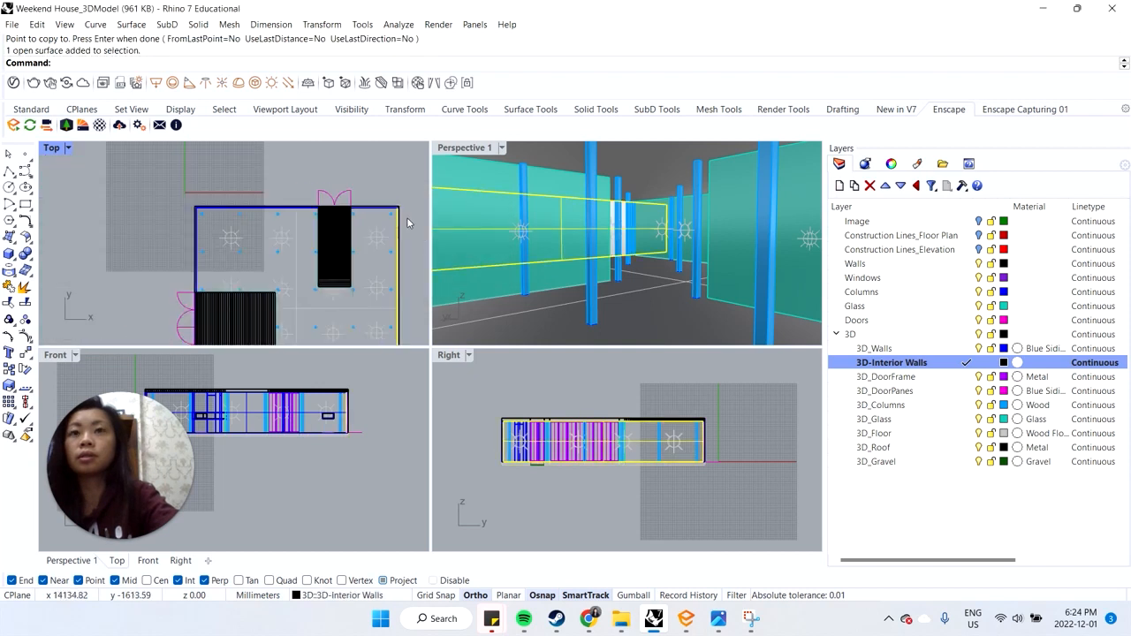
{"action": "key", "text": "Return"}
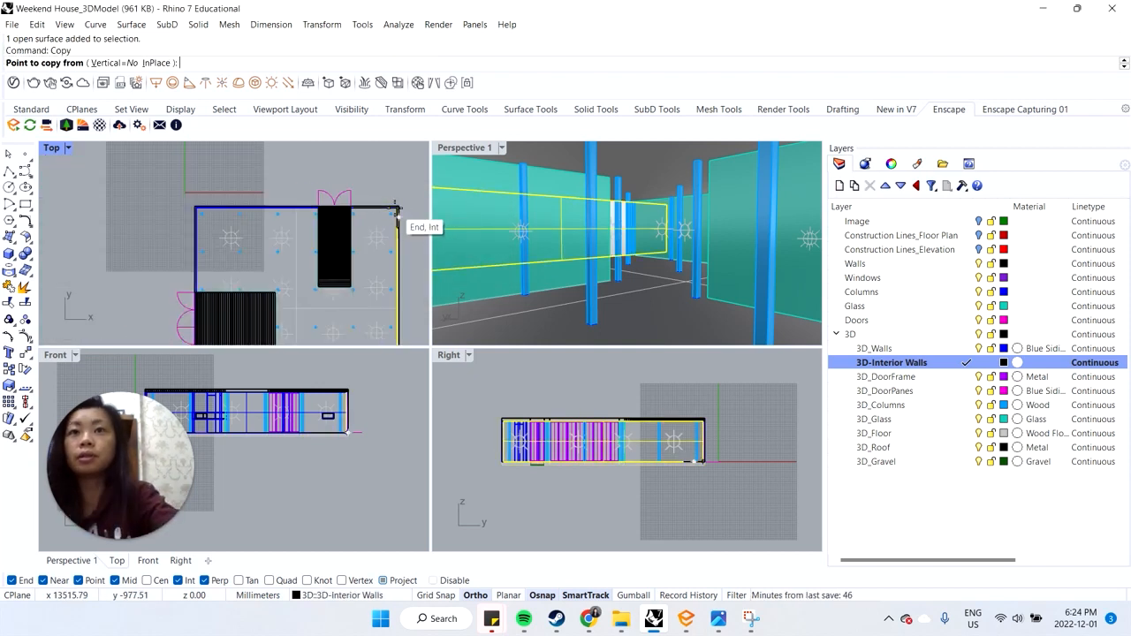
{"action": "left_click", "coordinate": [398, 209]}
{"action": "scroll", "coordinate": [374, 207], "scroll_direction": "up", "scroll_amount": 4}
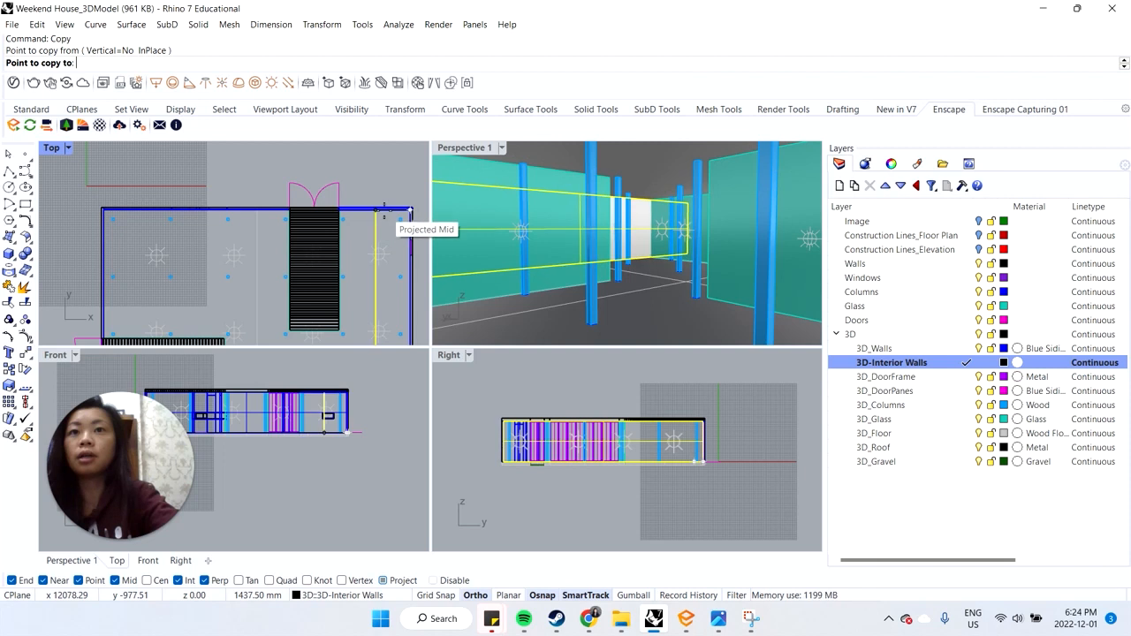
{"action": "scroll", "coordinate": [386, 210], "scroll_direction": "up", "scroll_amount": 2}
{"action": "left_click", "coordinate": [386, 209]}
{"action": "key", "text": "Return"}
Step: Rotate the newly copied surface 90 degrees about its upper end so it runs along the plan's upper wall
{"action": "left_click", "coordinate": [383, 232]}
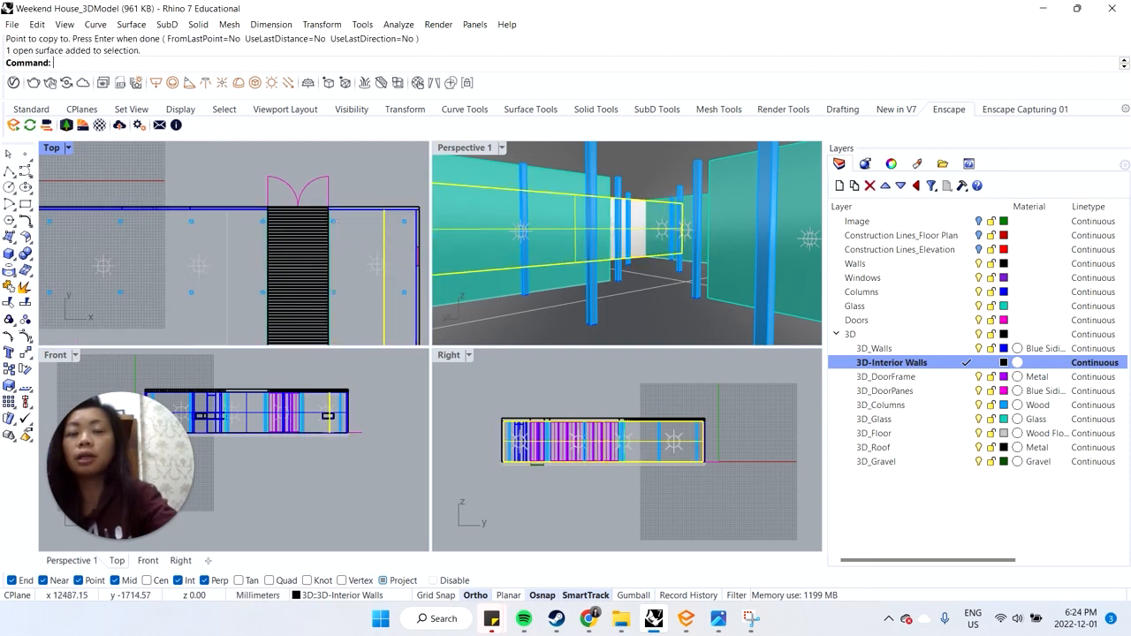
{"action": "type", "text": "rotate"}
{"action": "key", "text": "Return"}
{"action": "left_click", "coordinate": [383, 208]}
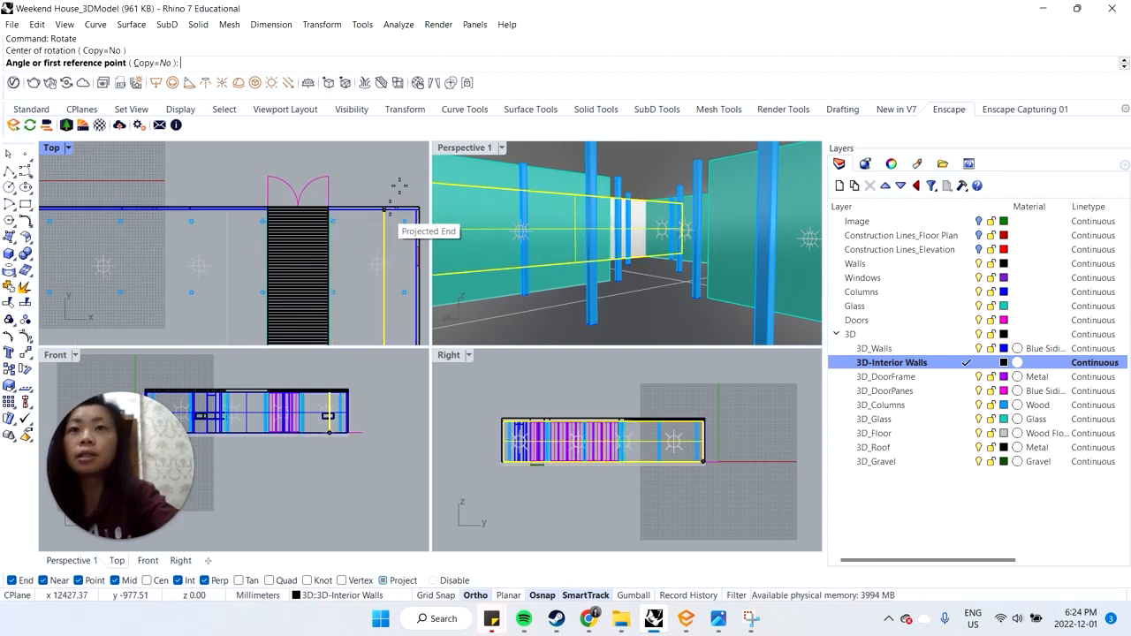
{"action": "left_click", "coordinate": [383, 167]}
{"action": "left_click", "coordinate": [405, 221]}
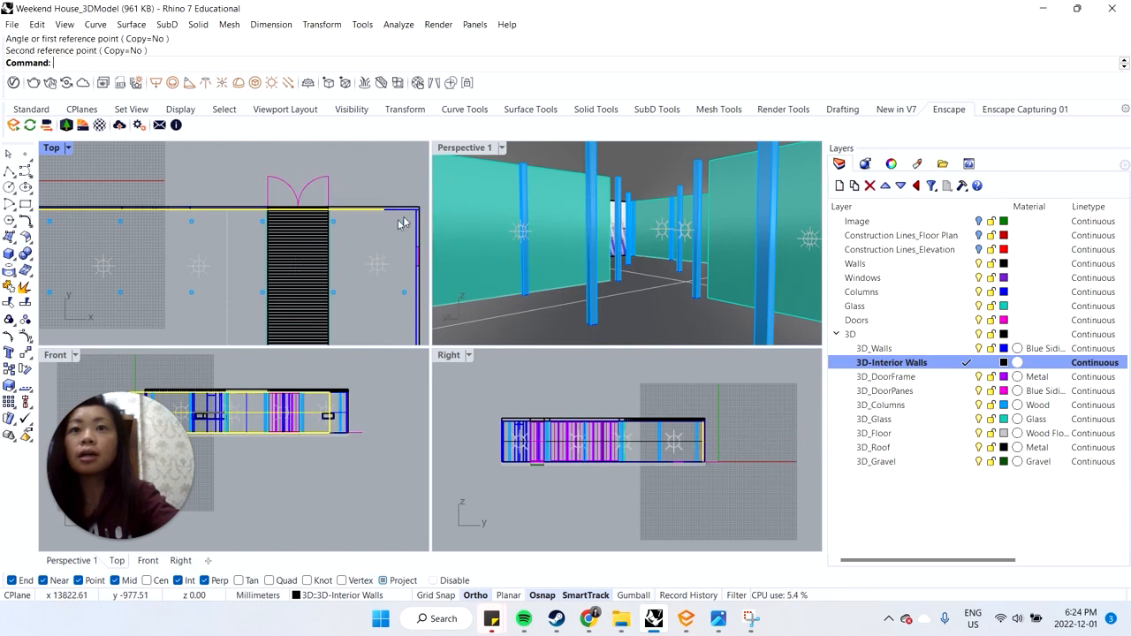
Step: Move the rotated surface by its end point to the inner upper-right corner of the exterior walls
{"action": "type", "text": "M"}
{"action": "scroll", "coordinate": [432, 199], "scroll_direction": "up", "scroll_amount": 4}
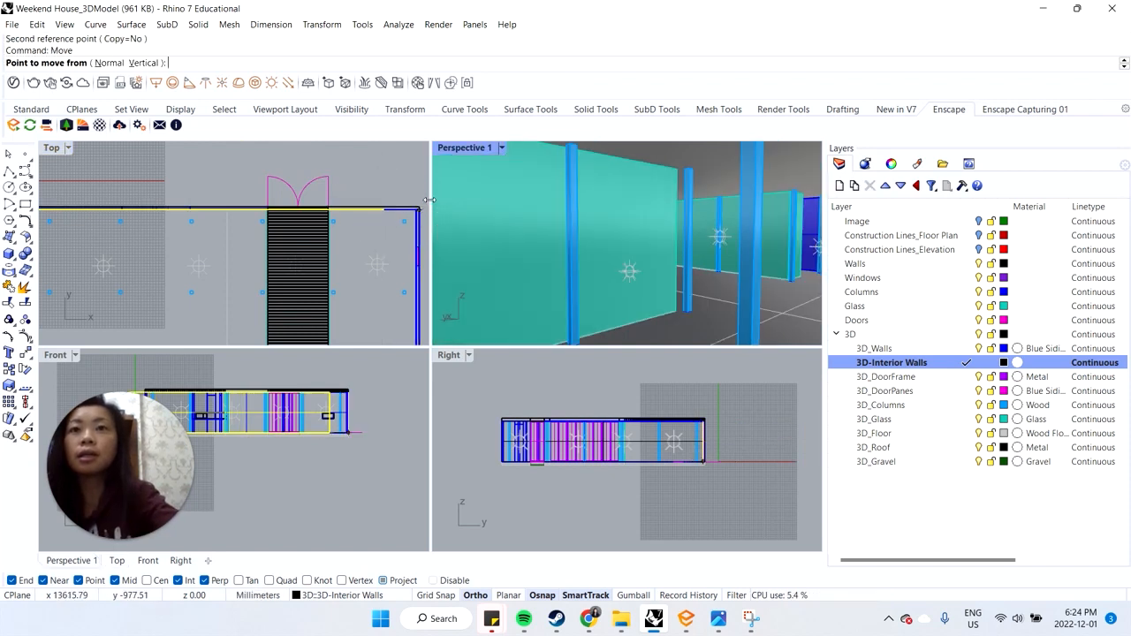
{"action": "scroll", "coordinate": [390, 210], "scroll_direction": "up", "scroll_amount": 8}
{"action": "left_click", "coordinate": [383, 212]}
{"action": "scroll", "coordinate": [382, 212], "scroll_direction": "down", "scroll_amount": 13}
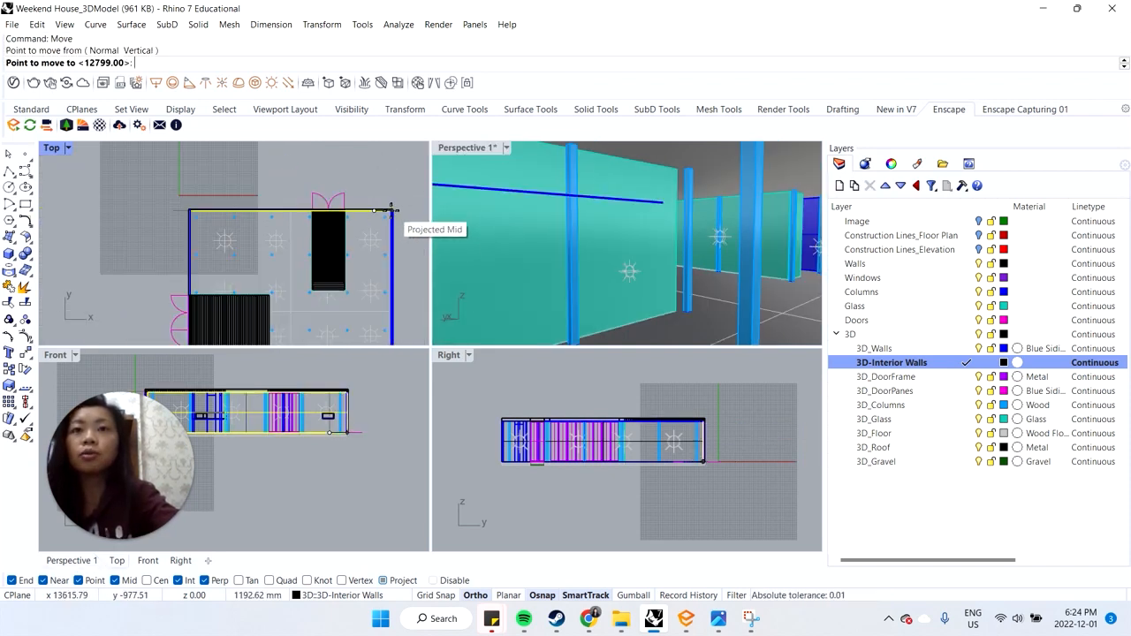
{"action": "scroll", "coordinate": [389, 212], "scroll_direction": "up", "scroll_amount": 5}
{"action": "left_click", "coordinate": [397, 211]}
{"action": "scroll", "coordinate": [339, 239], "scroll_direction": "down", "scroll_amount": 5}
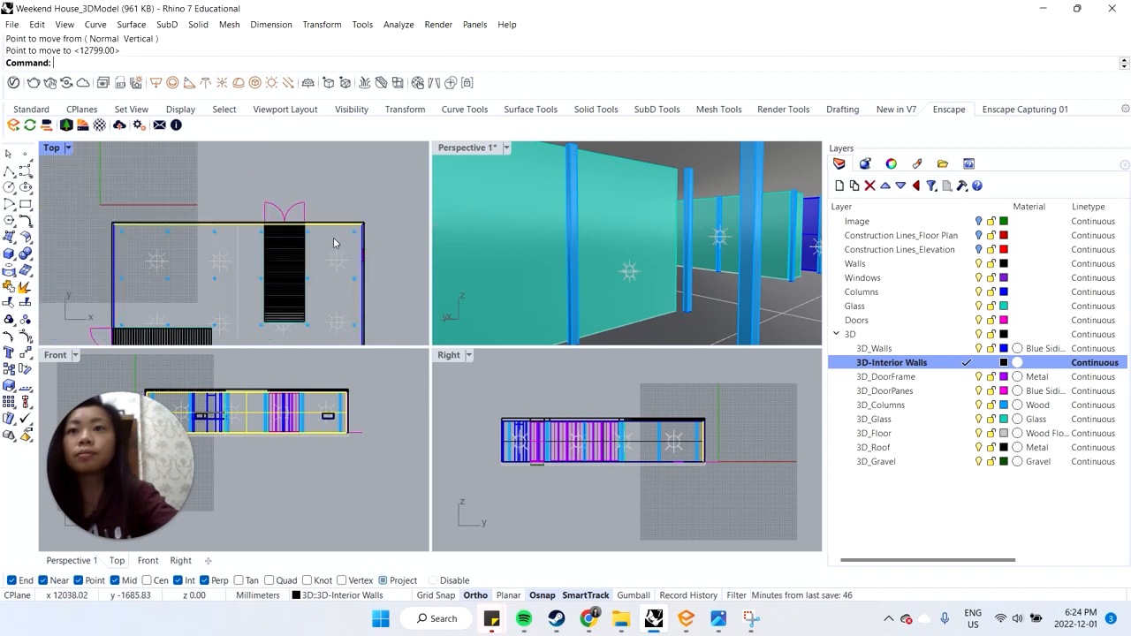
Step: Move the rotated surface 1 mm inward from the upper exterior wall
{"action": "key", "text": "Return"}
{"action": "scroll", "coordinate": [347, 210], "scroll_direction": "up", "scroll_amount": 6}
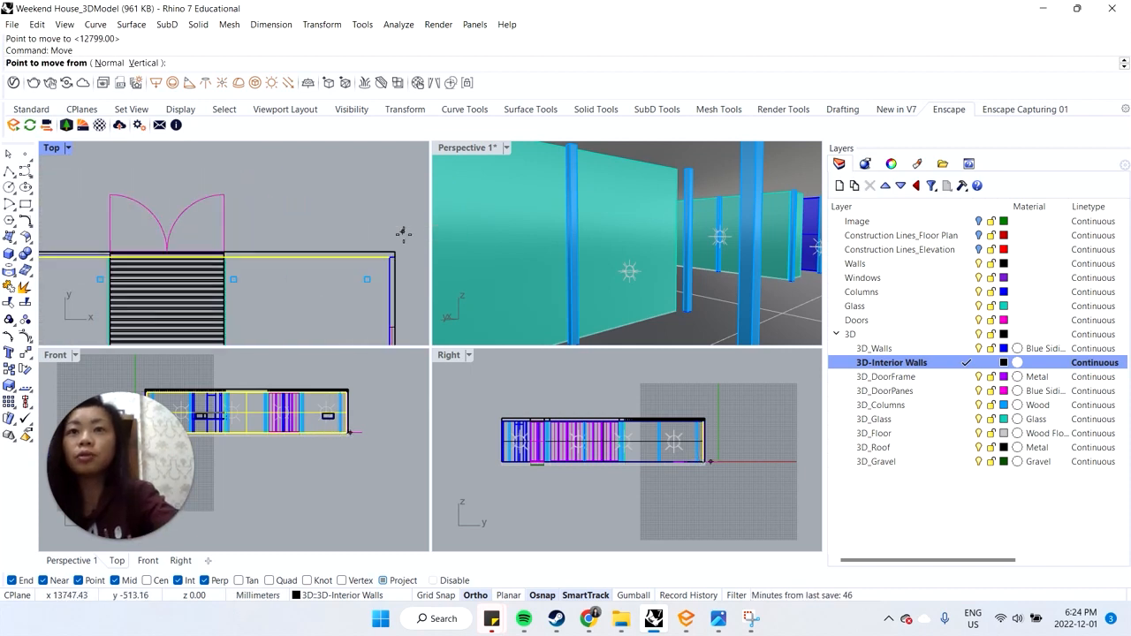
{"action": "left_click", "coordinate": [403, 234]}
{"action": "type", "text": "1"}
{"action": "key", "text": "Return"}
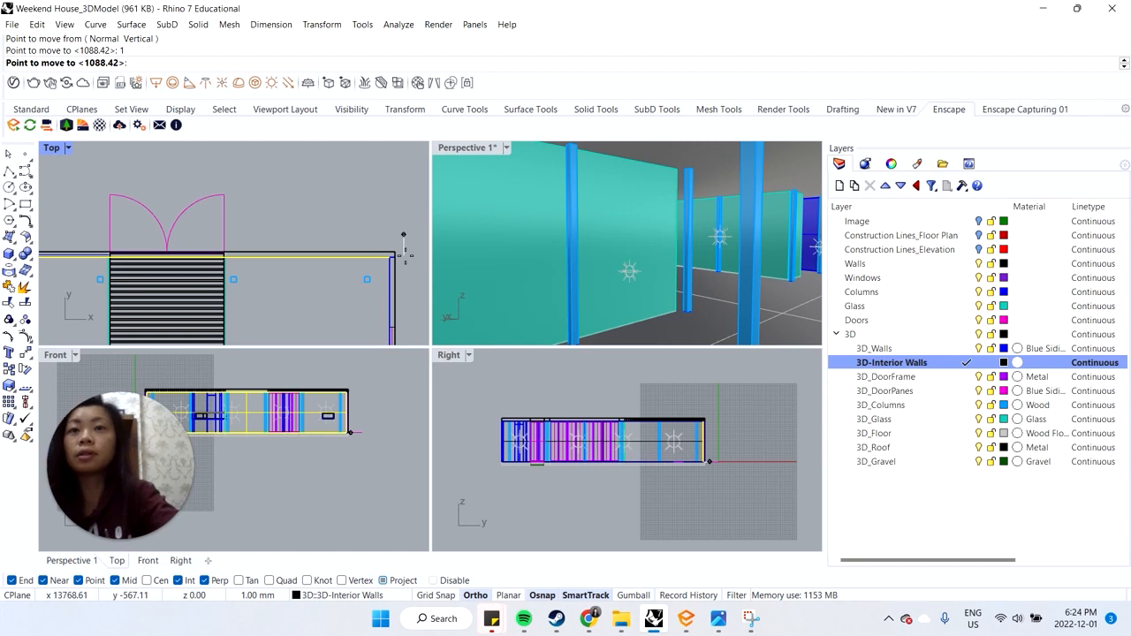
{"action": "left_click", "coordinate": [403, 268]}
Step: Move the rotated surface from the upper wall to the inner lower-right corner of the plan
{"action": "key", "text": "Return"}
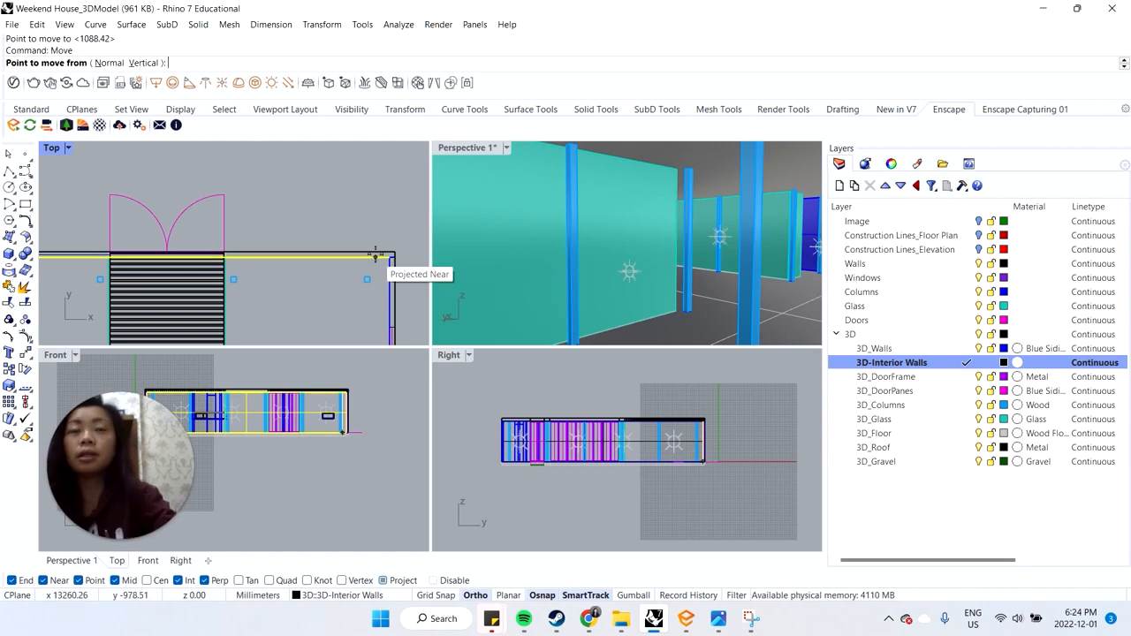
{"action": "left_click", "coordinate": [389, 257]}
{"action": "scroll", "coordinate": [389, 257], "scroll_direction": "down", "scroll_amount": 4}
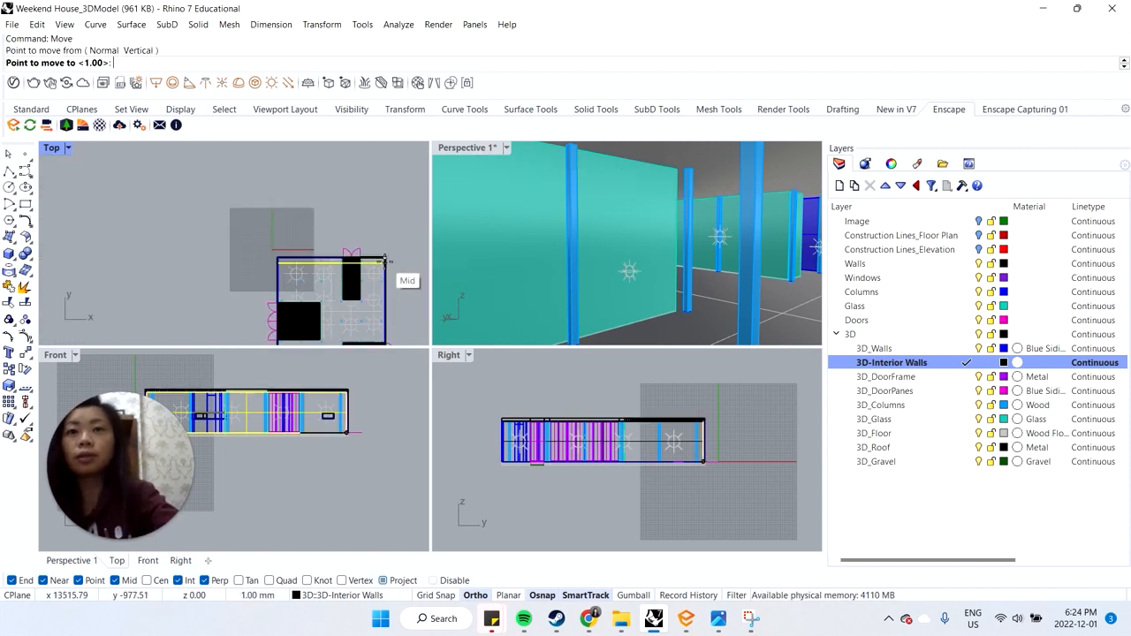
{"action": "scroll", "coordinate": [389, 257], "scroll_direction": "up", "scroll_amount": 5}
{"action": "scroll", "coordinate": [390, 311], "scroll_direction": "up", "scroll_amount": 4}
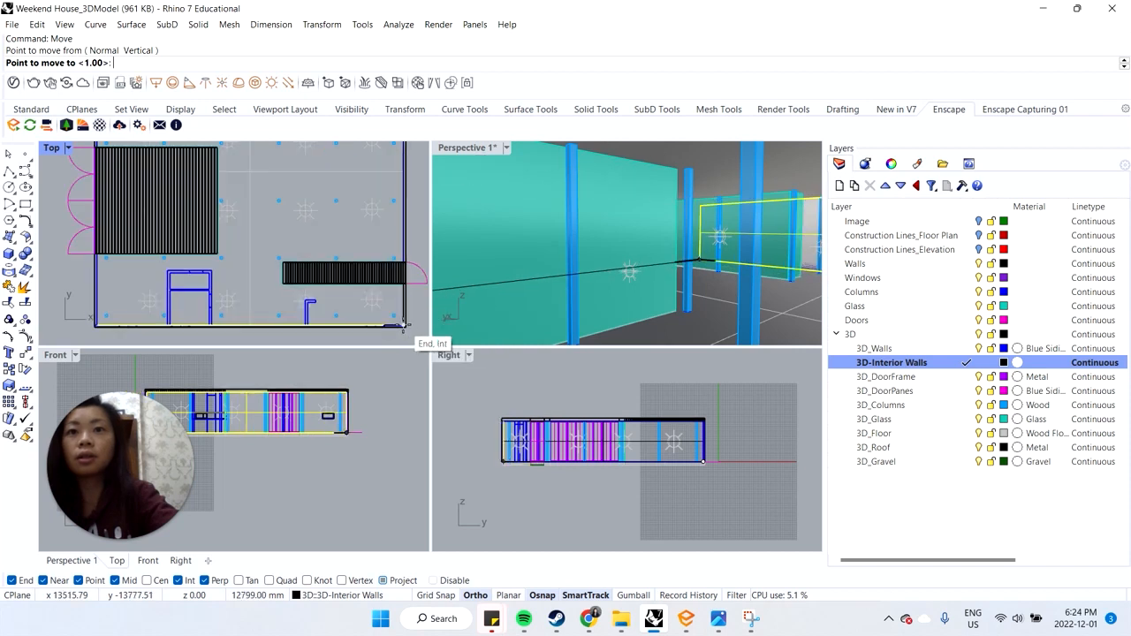
{"action": "left_click", "coordinate": [406, 328]}
Step: Move the surface 1 mm inward from the inner face of the lower exterior wall
{"action": "scroll", "coordinate": [403, 334], "scroll_direction": "up", "scroll_amount": 4}
{"action": "scroll", "coordinate": [403, 339], "scroll_direction": "up", "scroll_amount": 3}
{"action": "key", "text": "Return"}
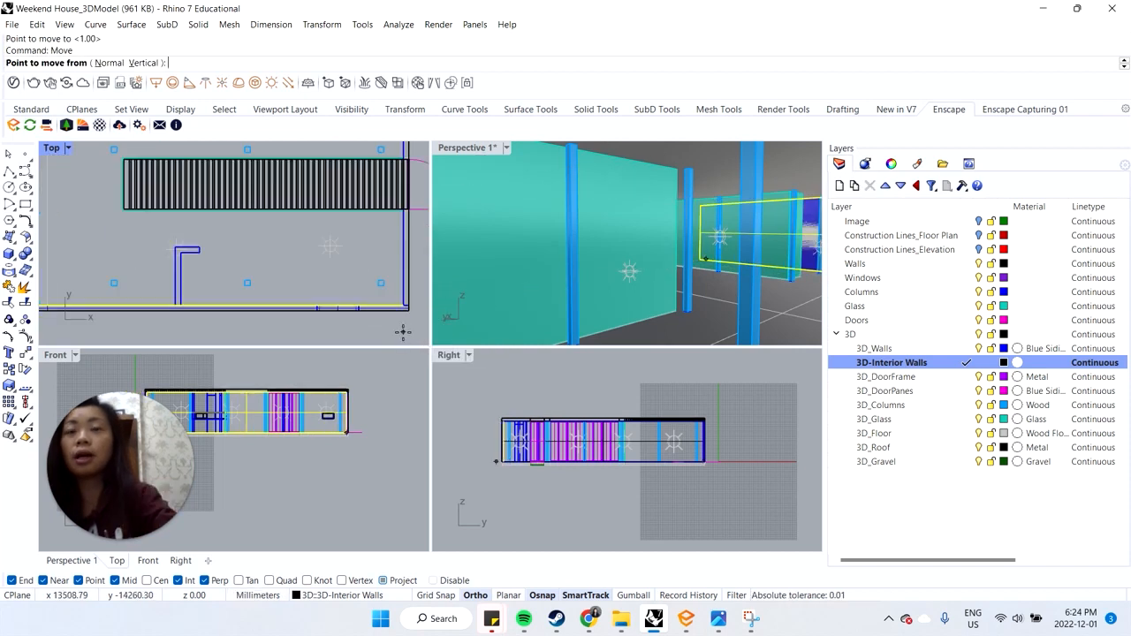
{"action": "left_click", "coordinate": [390, 305]}
{"action": "type", "text": "1"}
{"action": "key", "text": "Return"}
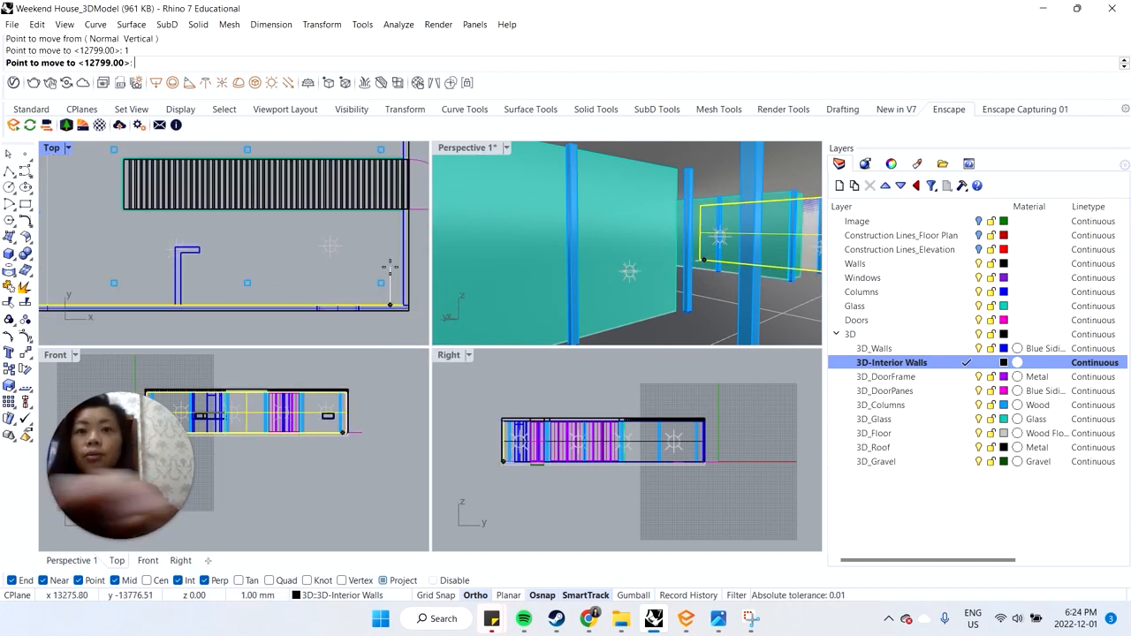
{"action": "left_click", "coordinate": [394, 279]}
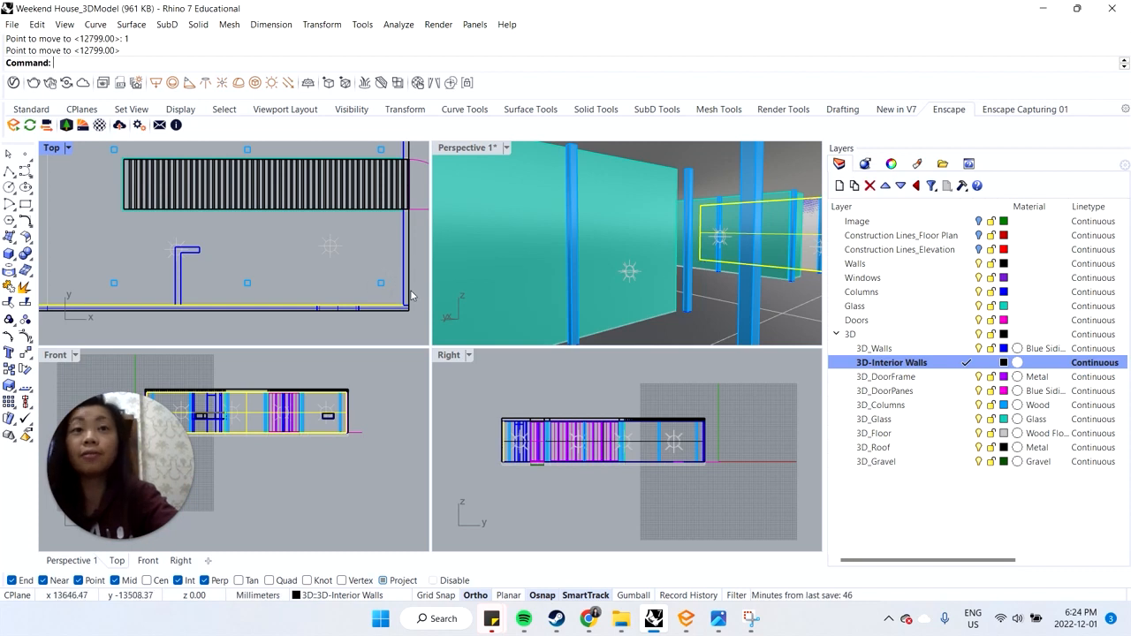
Step: Maximize the Perspective 1 view and assign the existing Wood material to the 3D-Interior Walls layer
{"action": "double_click", "coordinate": [468, 148]}
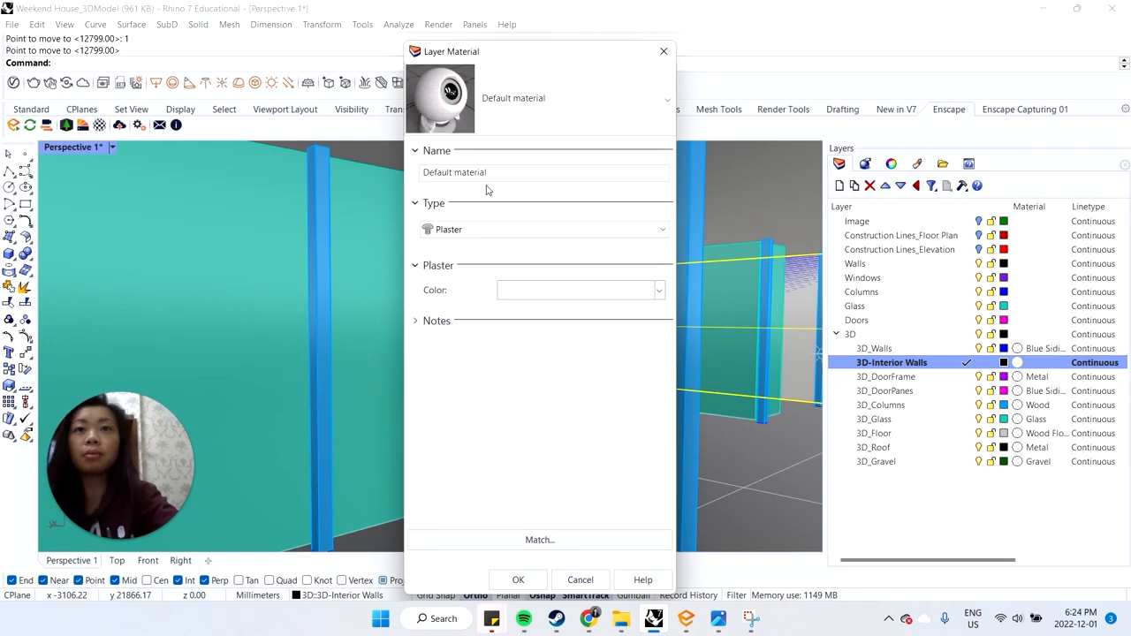
{"action": "left_click", "coordinate": [583, 114]}
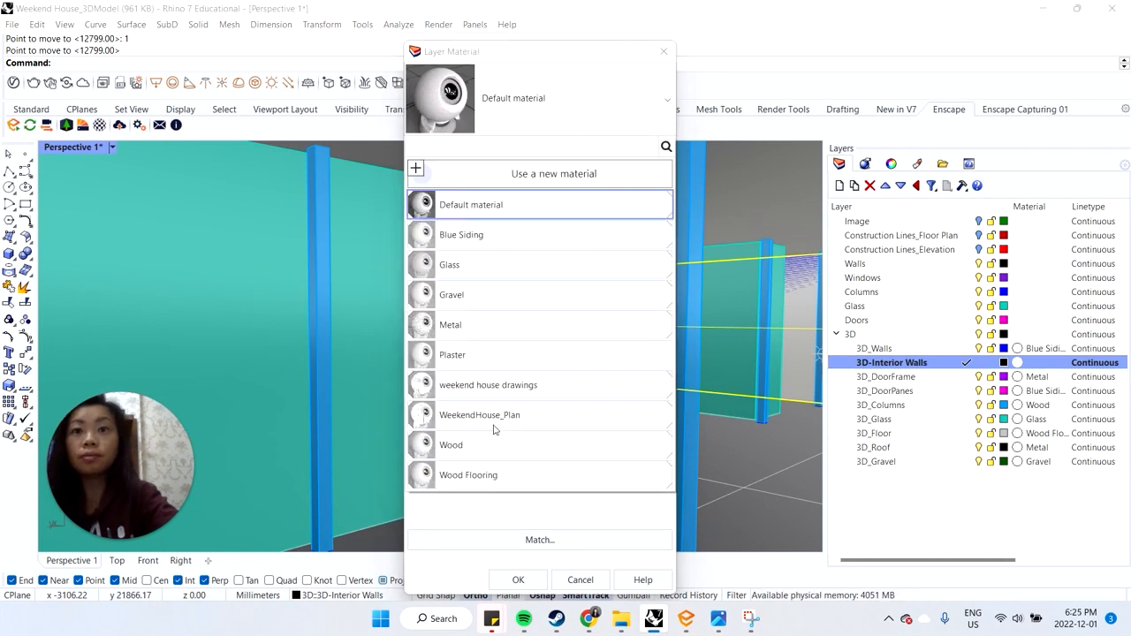
{"action": "left_click", "coordinate": [507, 452]}
{"action": "left_click", "coordinate": [517, 579]}
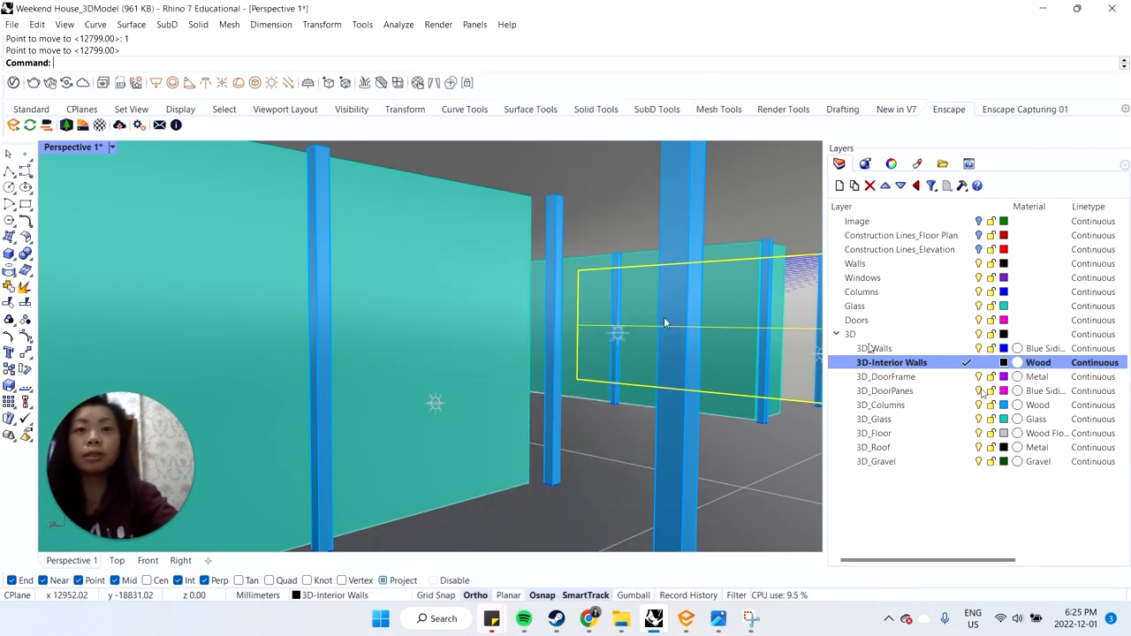
Step: Select all objects on the 3D-Interior Walls layer and return to the four-viewport layout
{"action": "right_click", "coordinate": [943, 374]}
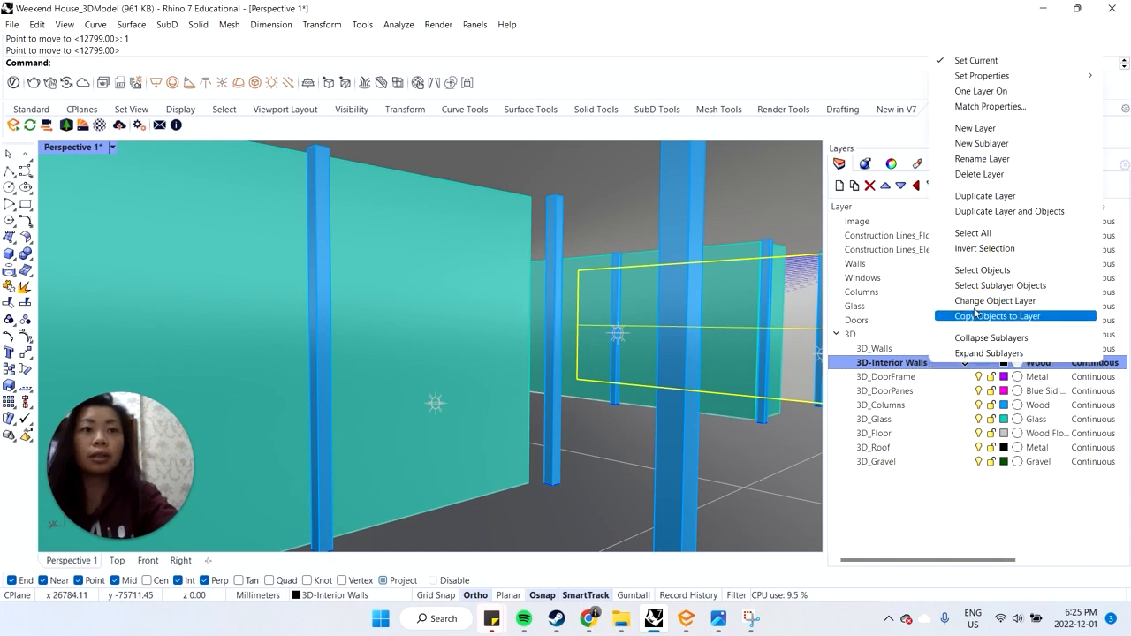
{"action": "left_click", "coordinate": [987, 274]}
{"action": "double_click", "coordinate": [81, 149]}
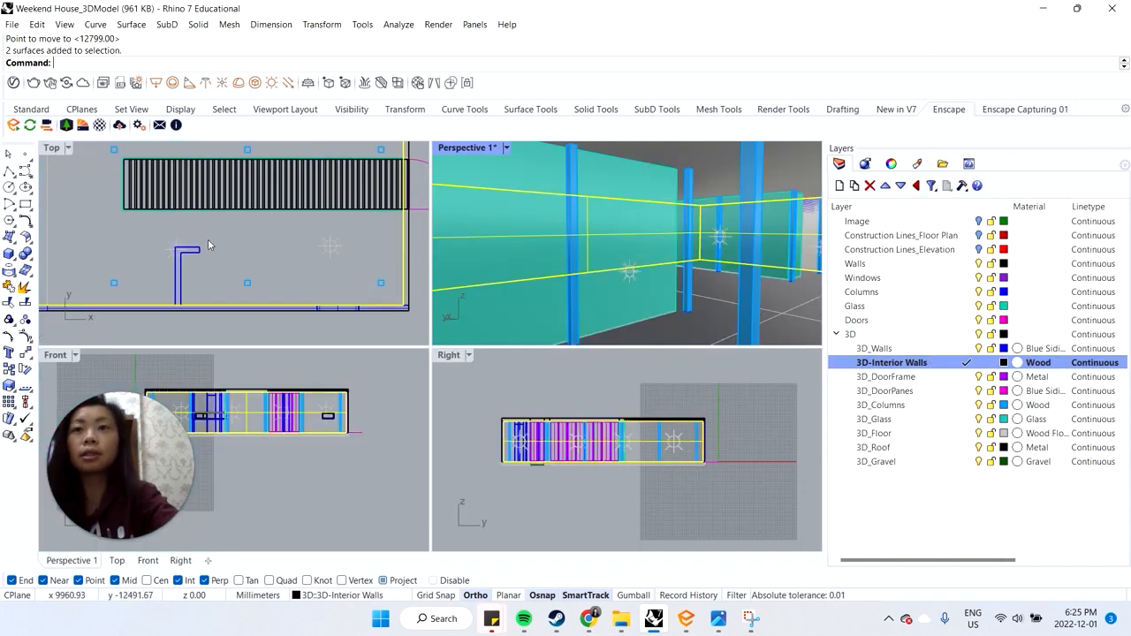
Step: Apply a capped box mapping to the interior wall surfaces, spanning opposite corners of the floor plan and reaching the top of the wall
{"action": "scroll", "coordinate": [336, 265], "scroll_direction": "up", "scroll_amount": 3}
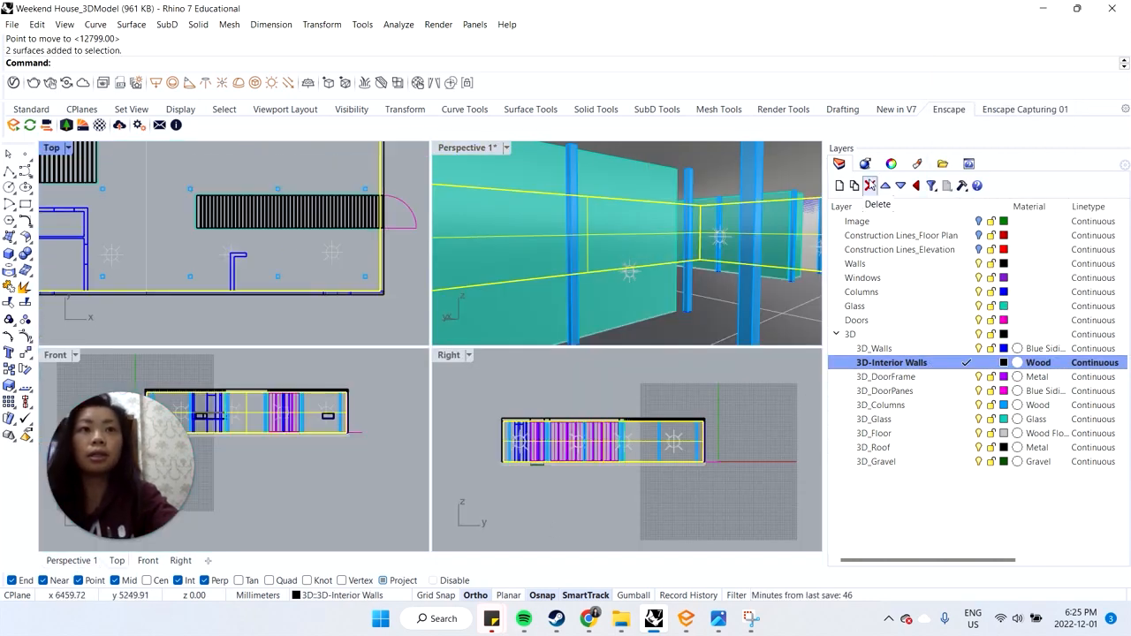
{"action": "left_click", "coordinate": [891, 165]}
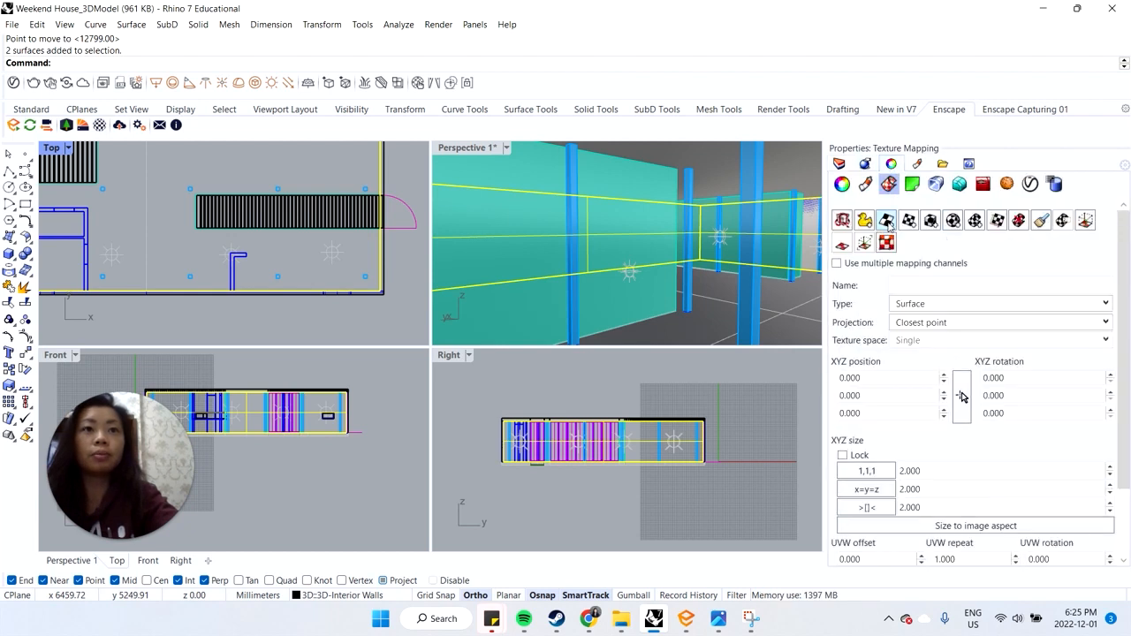
{"action": "left_click", "coordinate": [953, 220]}
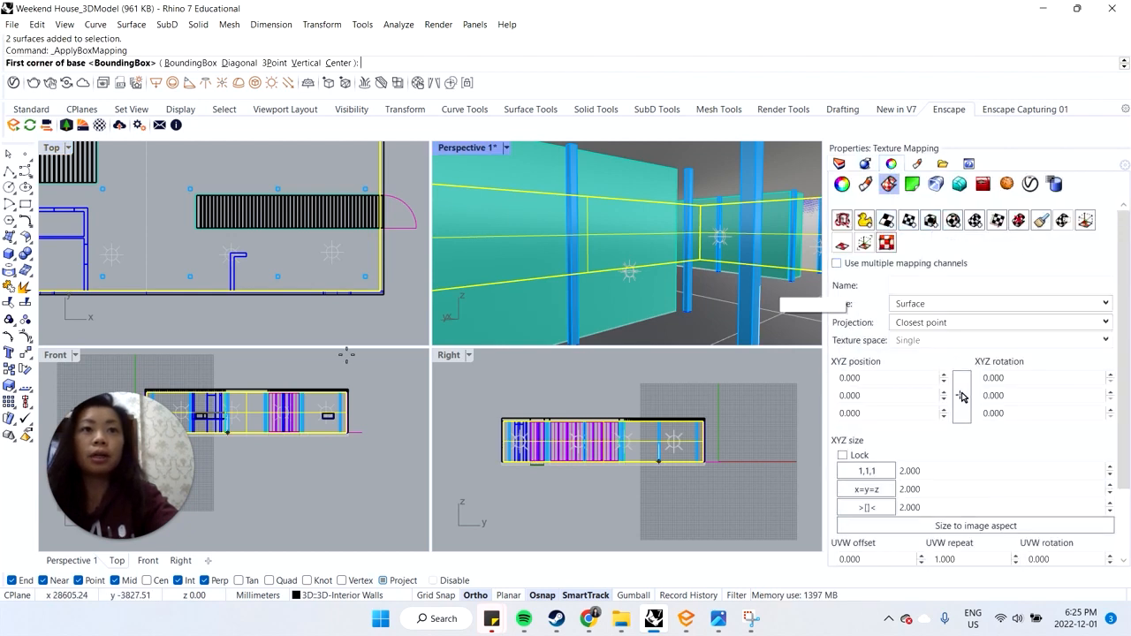
{"action": "scroll", "coordinate": [112, 306], "scroll_direction": "down", "scroll_amount": 2}
{"action": "left_click", "coordinate": [117, 307]}
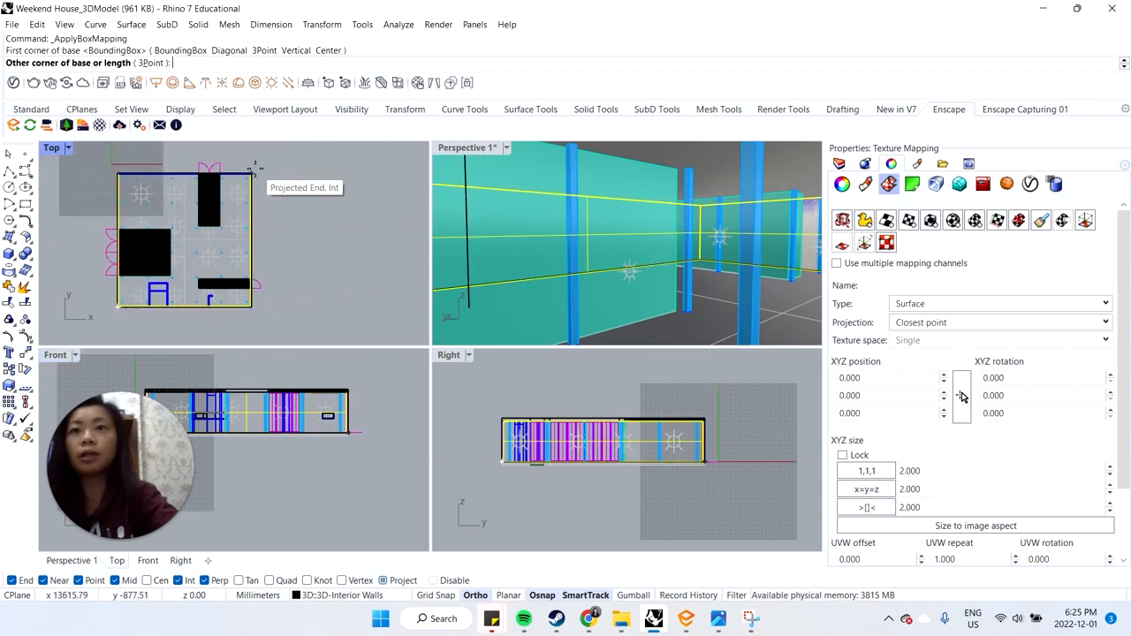
{"action": "left_click", "coordinate": [252, 174]}
{"action": "left_click", "coordinate": [407, 580]}
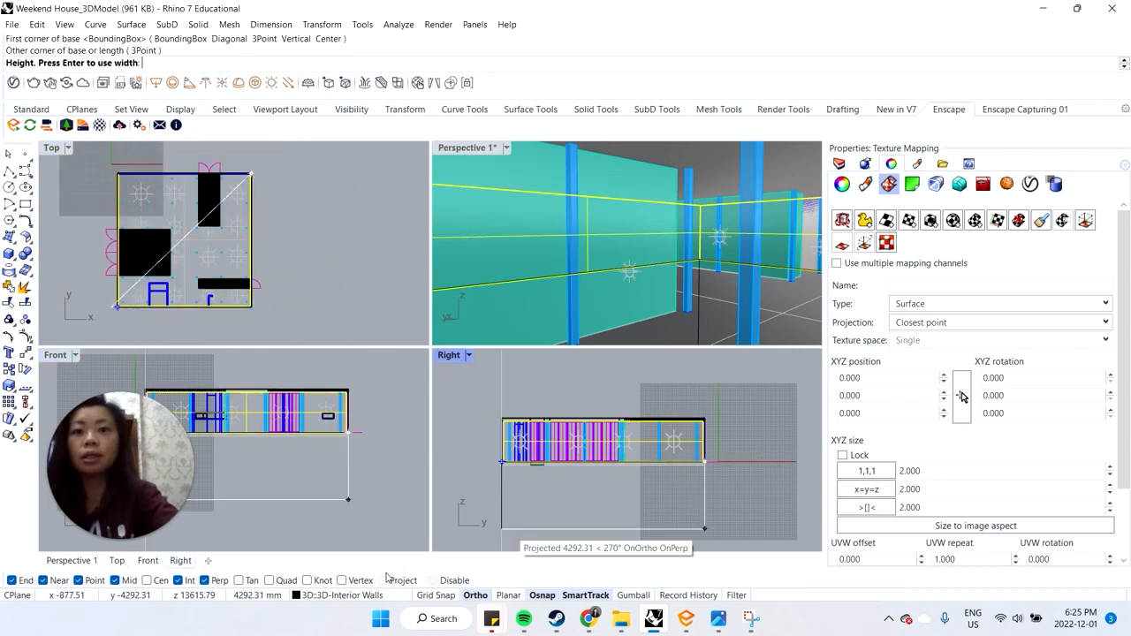
{"action": "left_click", "coordinate": [348, 390]}
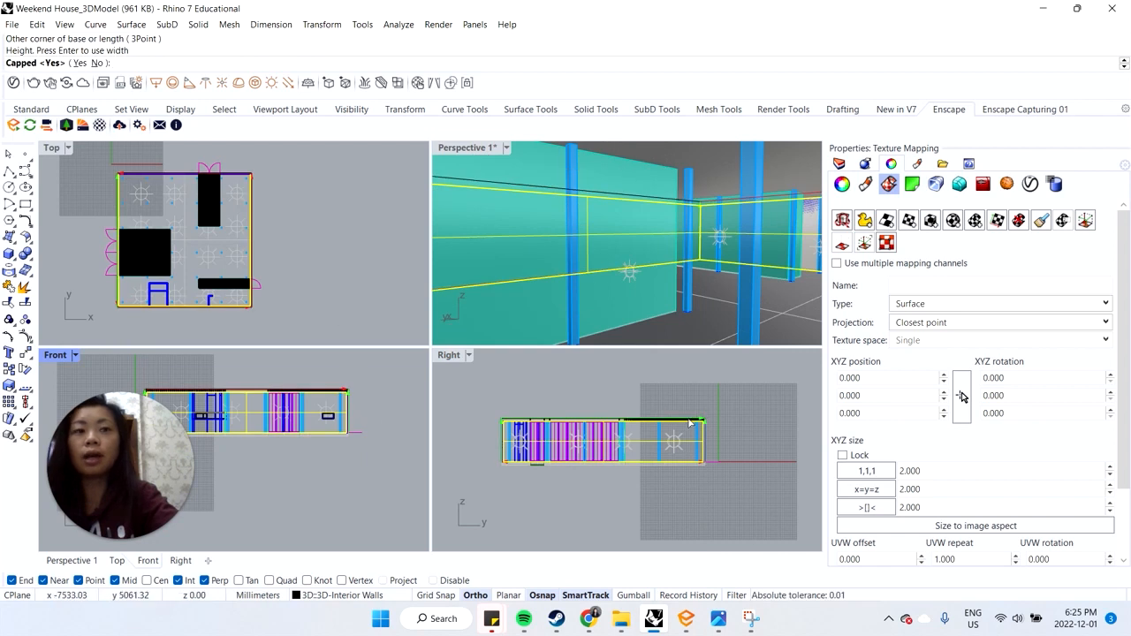
{"action": "right_click", "coordinate": [343, 322]}
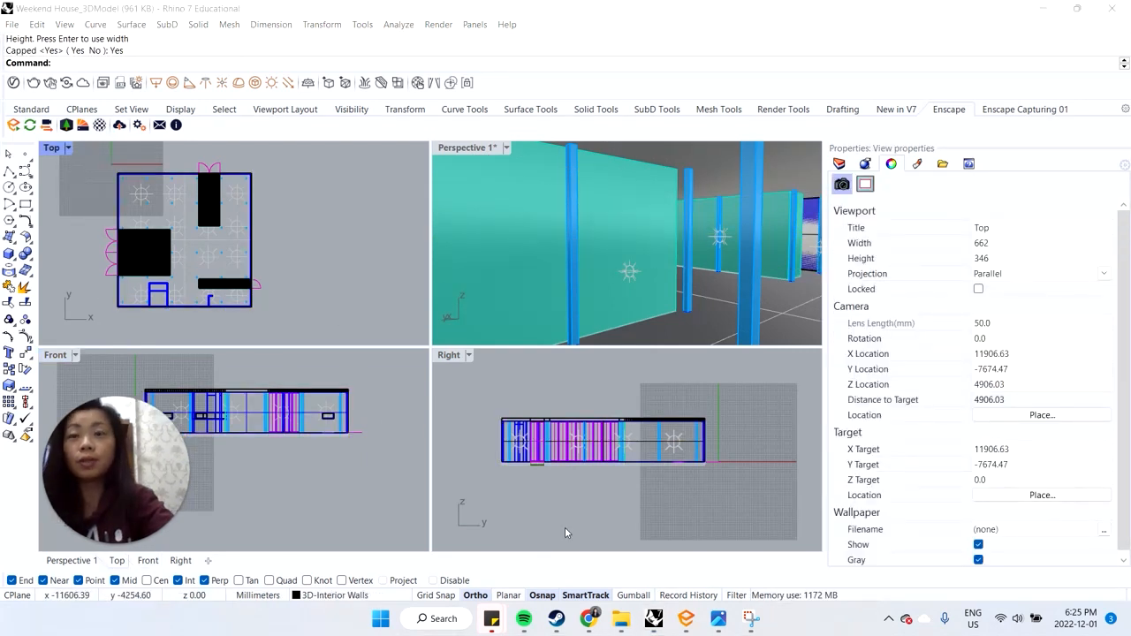
Step: Maximize the perspective viewport, restore the saved Perspective 1 view and compare the Enscape preview with the reference photo
{"action": "left_click", "coordinate": [687, 618]}
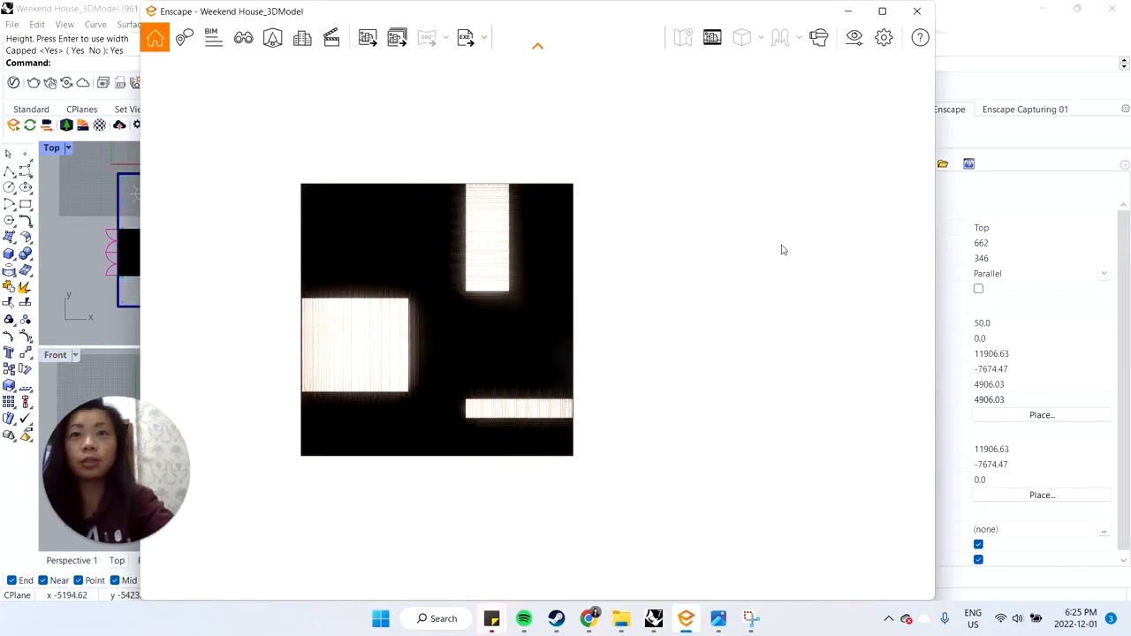
{"action": "left_click", "coordinate": [94, 204]}
{"action": "left_click", "coordinate": [585, 254]}
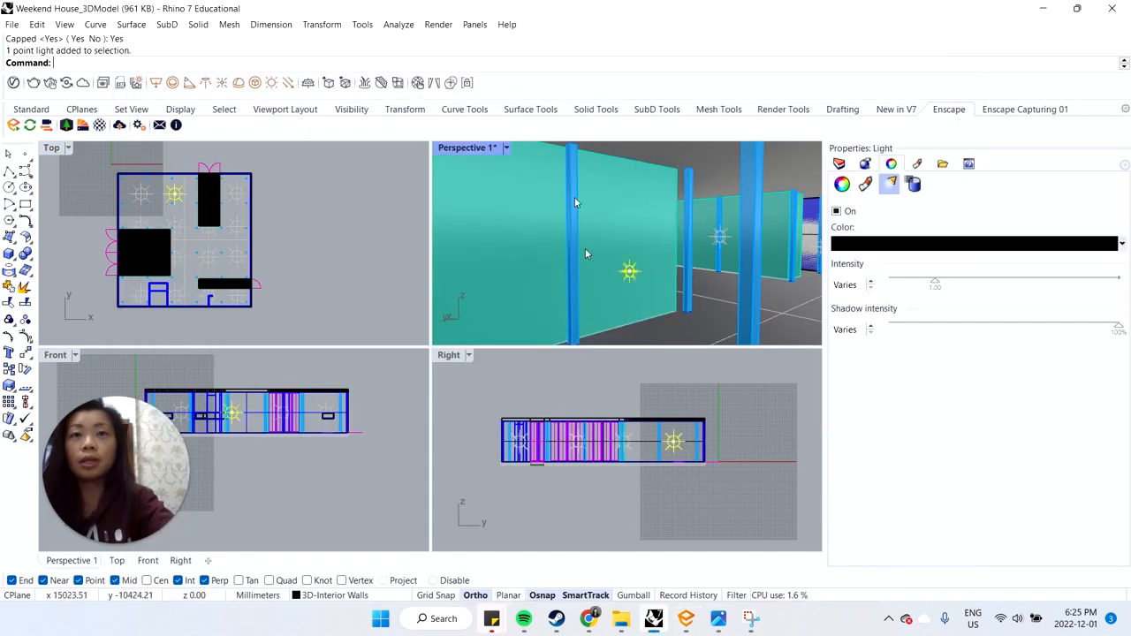
{"action": "double_click", "coordinate": [492, 148]}
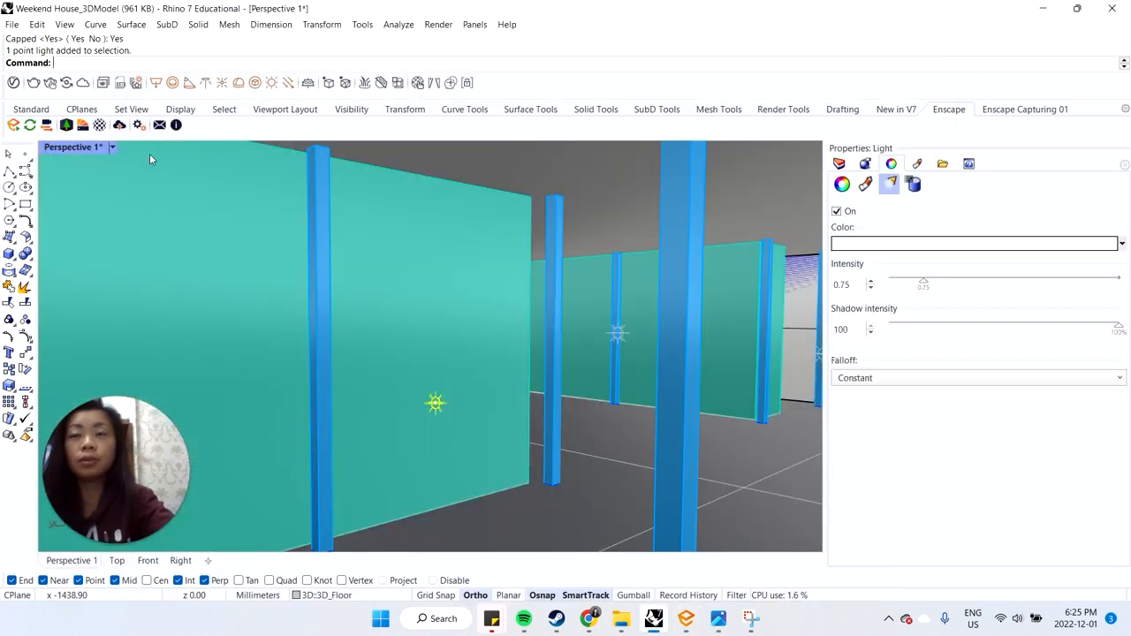
{"action": "left_click", "coordinate": [95, 147]}
{"action": "mouse_move", "coordinate": [238, 382]}
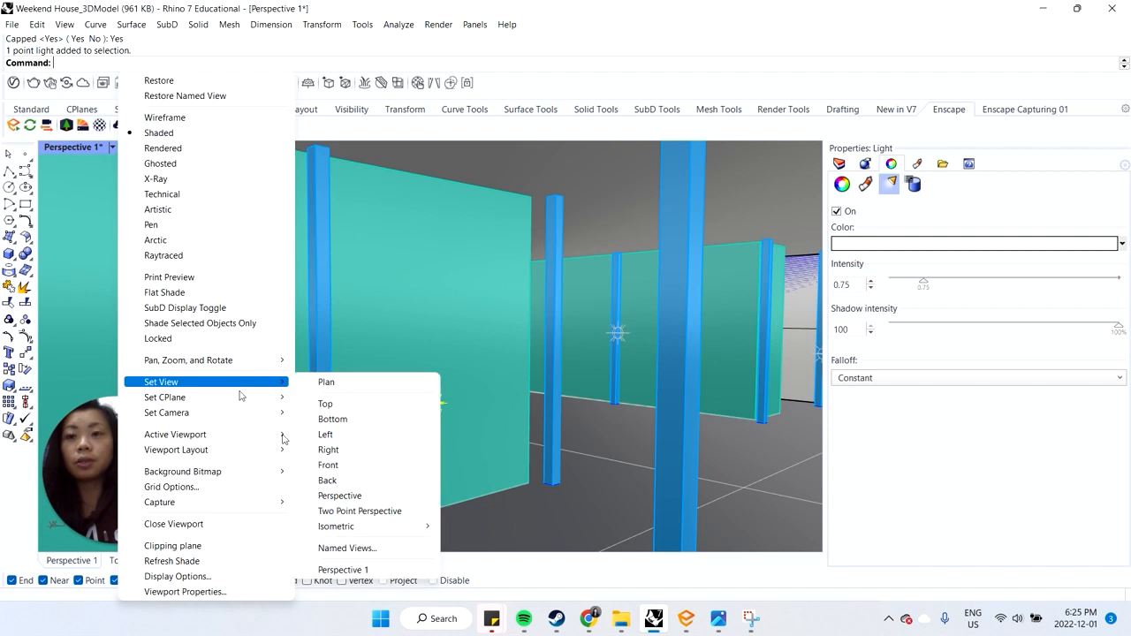
{"action": "left_click", "coordinate": [364, 570]}
{"action": "left_click", "coordinate": [685, 618]}
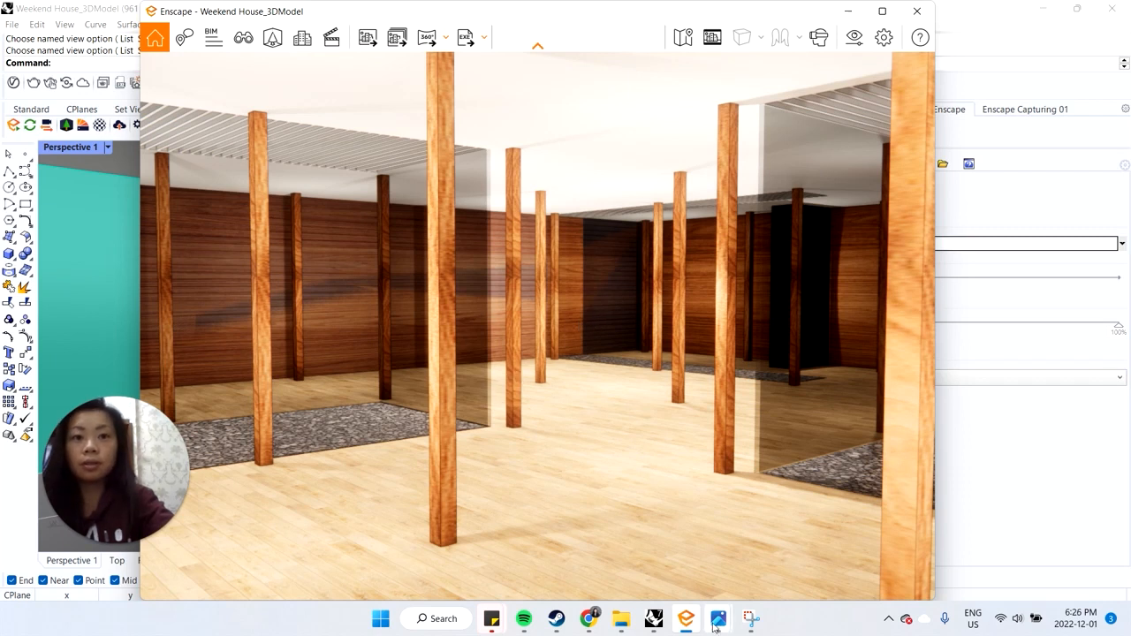
{"action": "mouse_move", "coordinate": [718, 618]}
{"action": "mouse_move", "coordinate": [822, 575]}
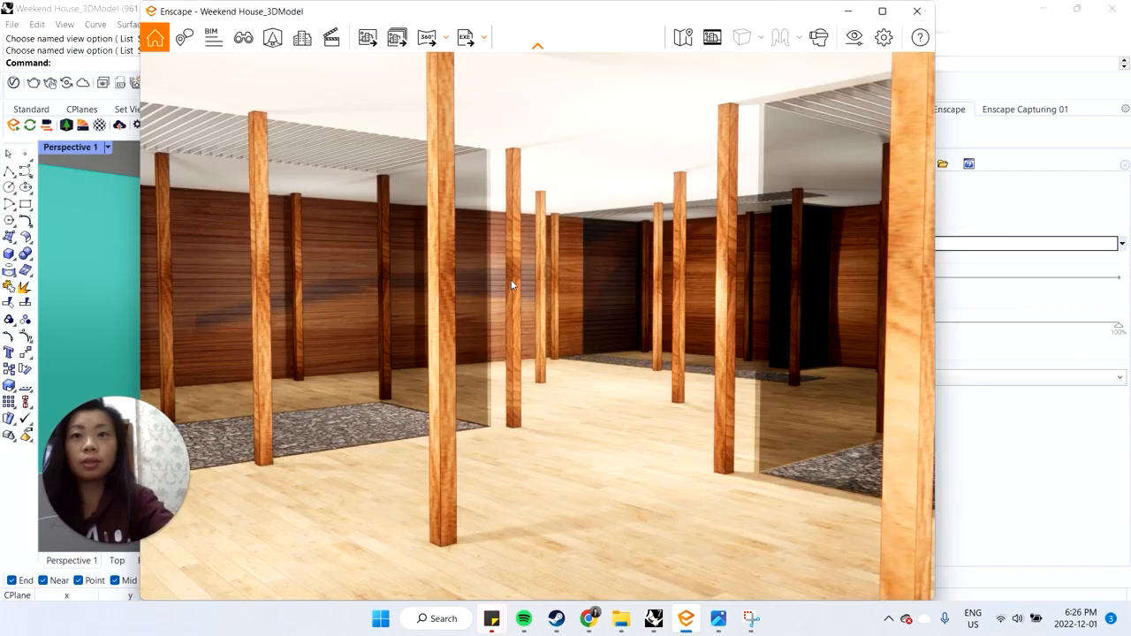
Step: Select the 3D-Interior Walls surfaces in Rhino, lock their UVW repeat values together, set them to 3 and check Enscape
{"action": "left_click", "coordinate": [847, 11]}
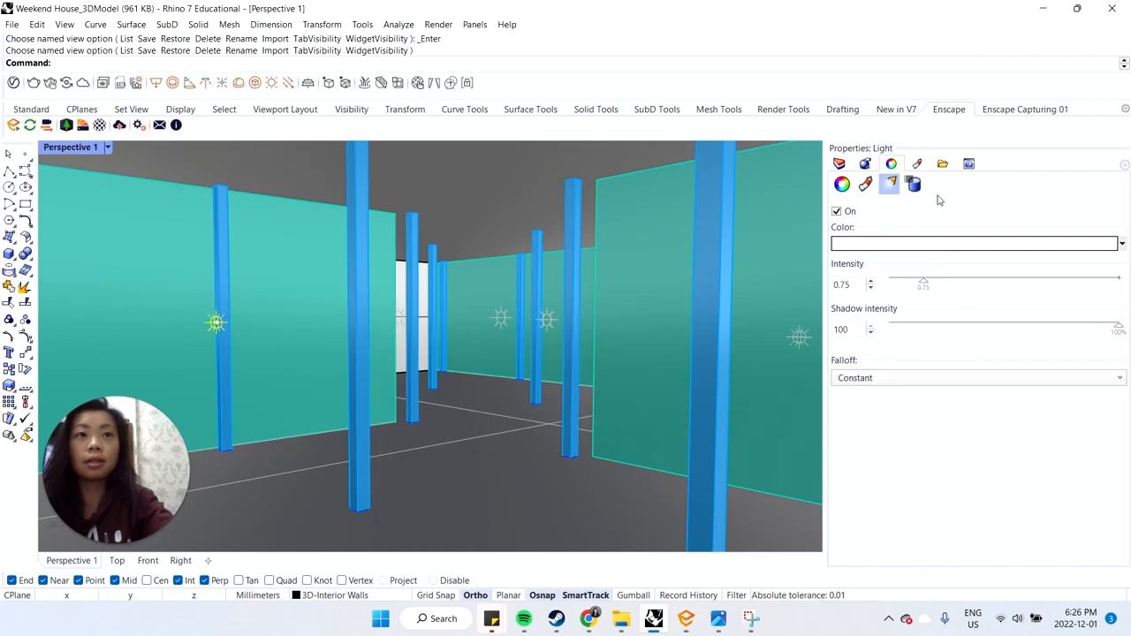
{"action": "left_click", "coordinate": [838, 164]}
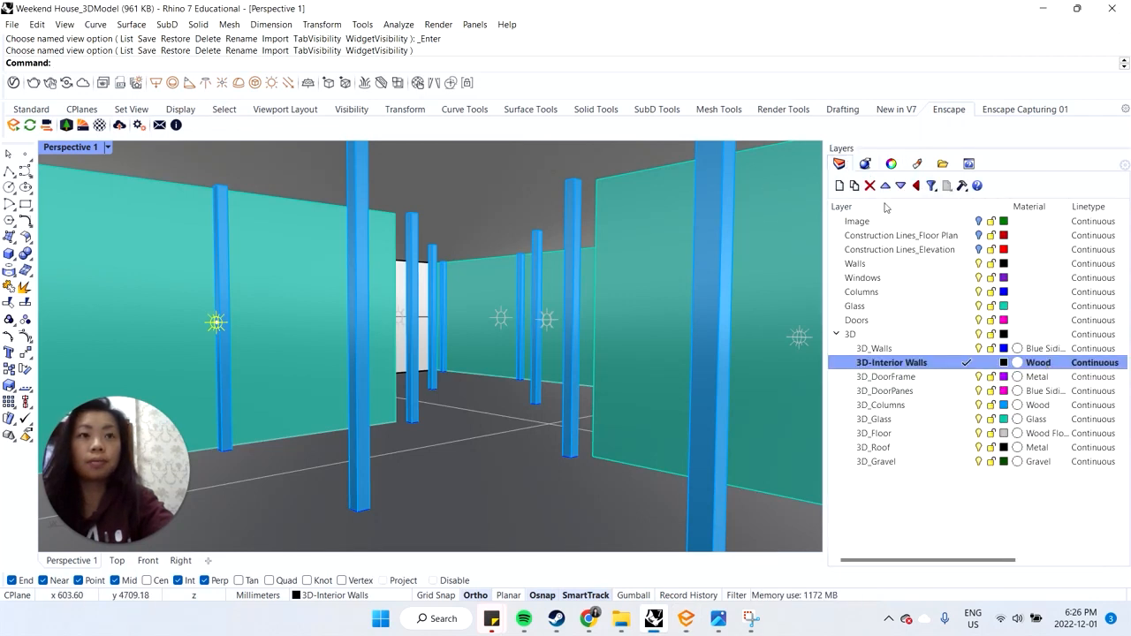
{"action": "right_click", "coordinate": [911, 362]}
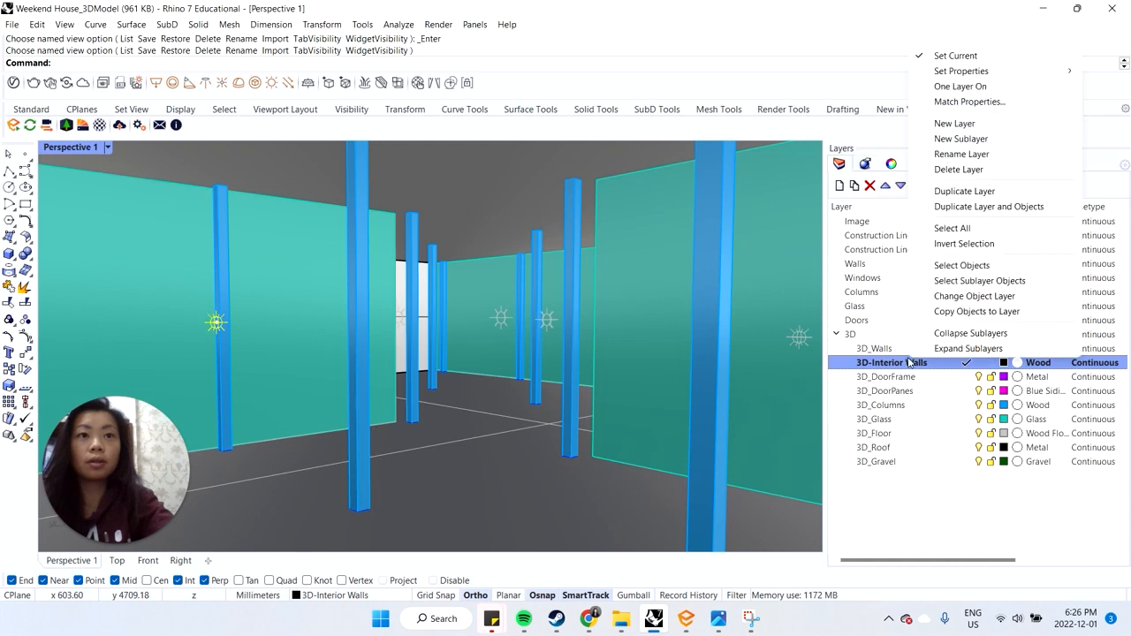
{"action": "left_click", "coordinate": [968, 267]}
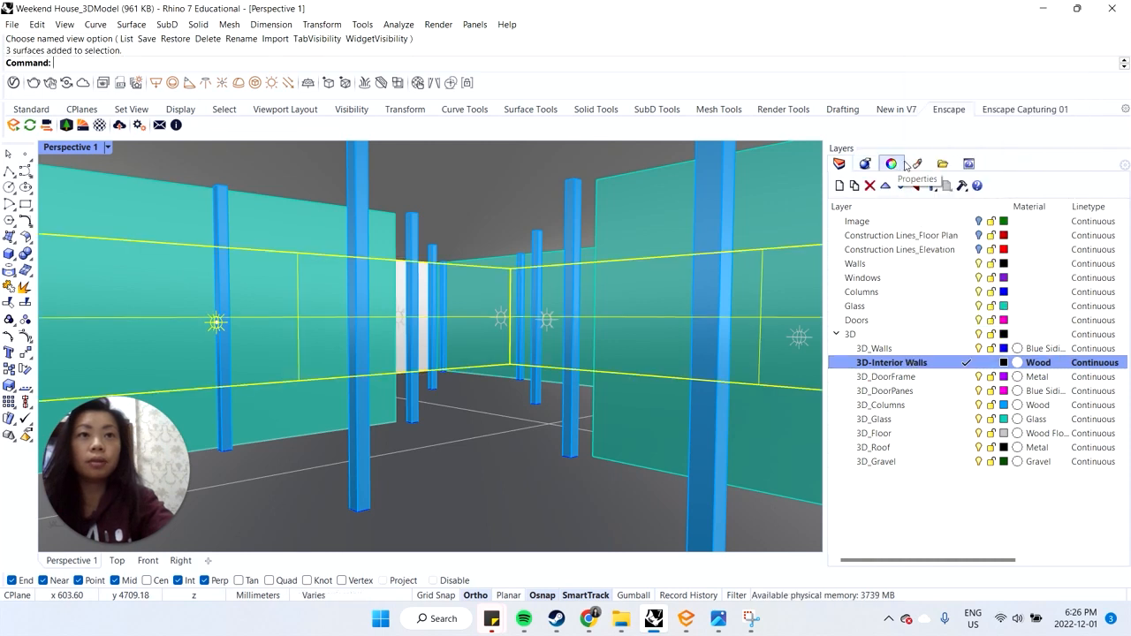
{"action": "left_click", "coordinate": [892, 165]}
{"action": "left_click", "coordinate": [888, 183]}
{"action": "scroll", "coordinate": [976, 450], "scroll_direction": "down", "scroll_amount": 3}
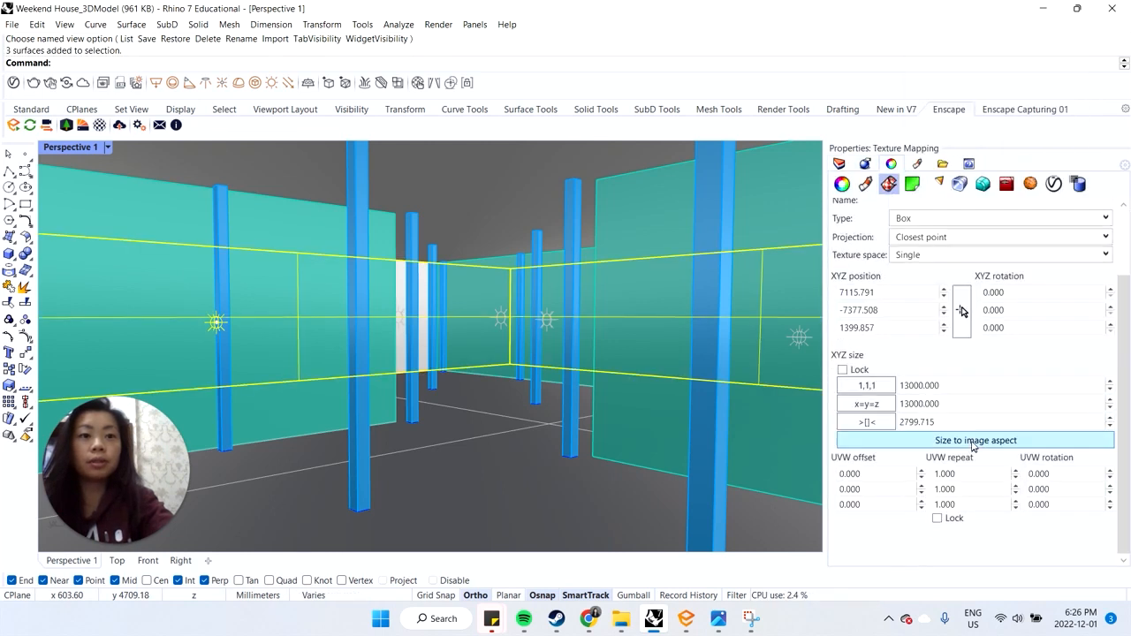
{"action": "left_click", "coordinate": [936, 518]}
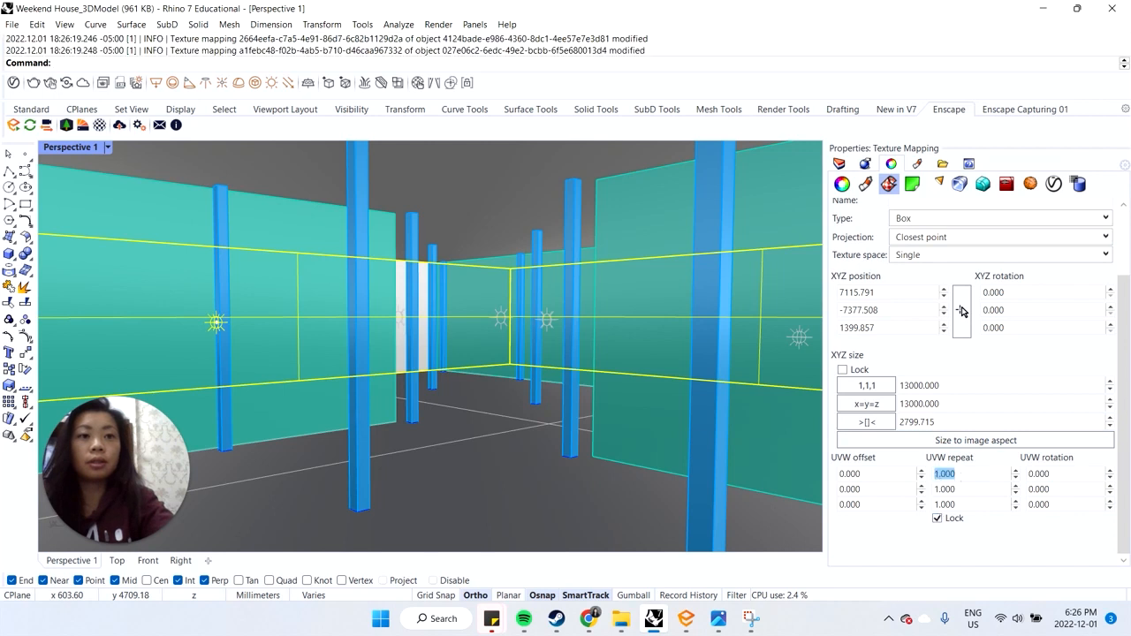
{"action": "type", "text": "3"}
{"action": "key", "text": "Return"}
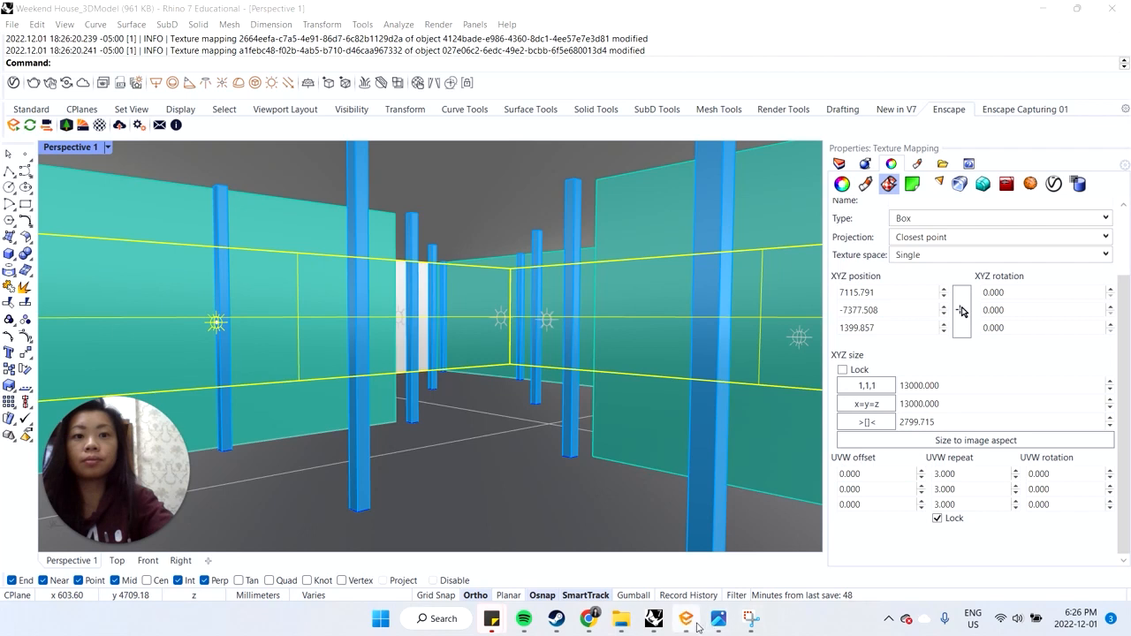
{"action": "left_click", "coordinate": [698, 627]}
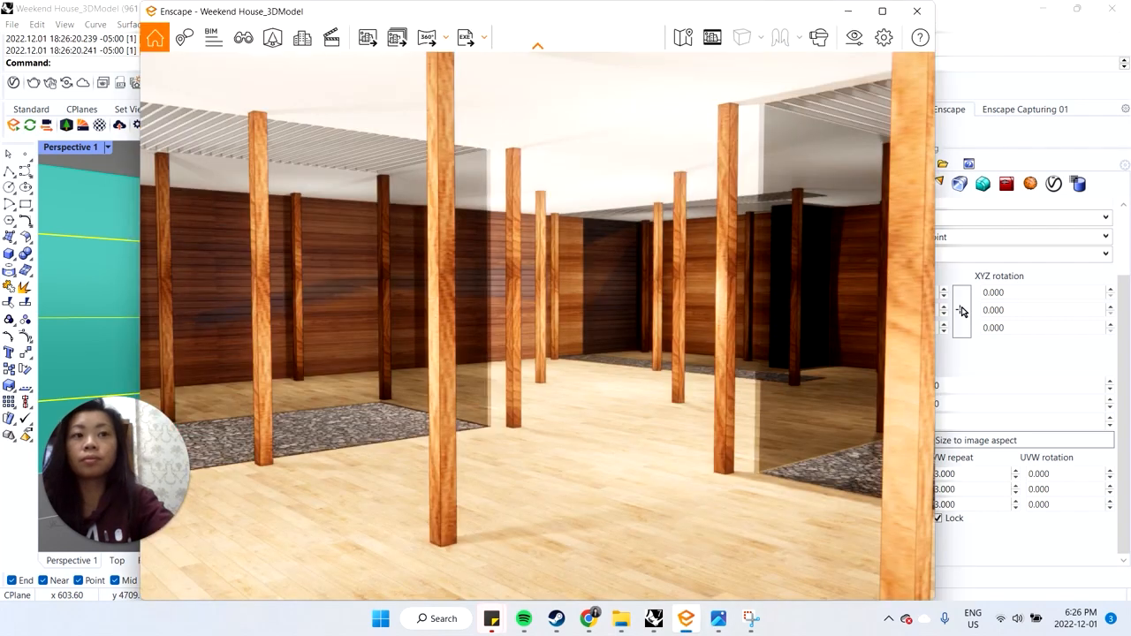
Step: Try a UVW repeat of 5 on the interior wall surfaces and check the wood scale in Enscape
{"action": "double_click", "coordinate": [953, 475]}
{"action": "type", "text": "5"}
{"action": "key", "text": "Return"}
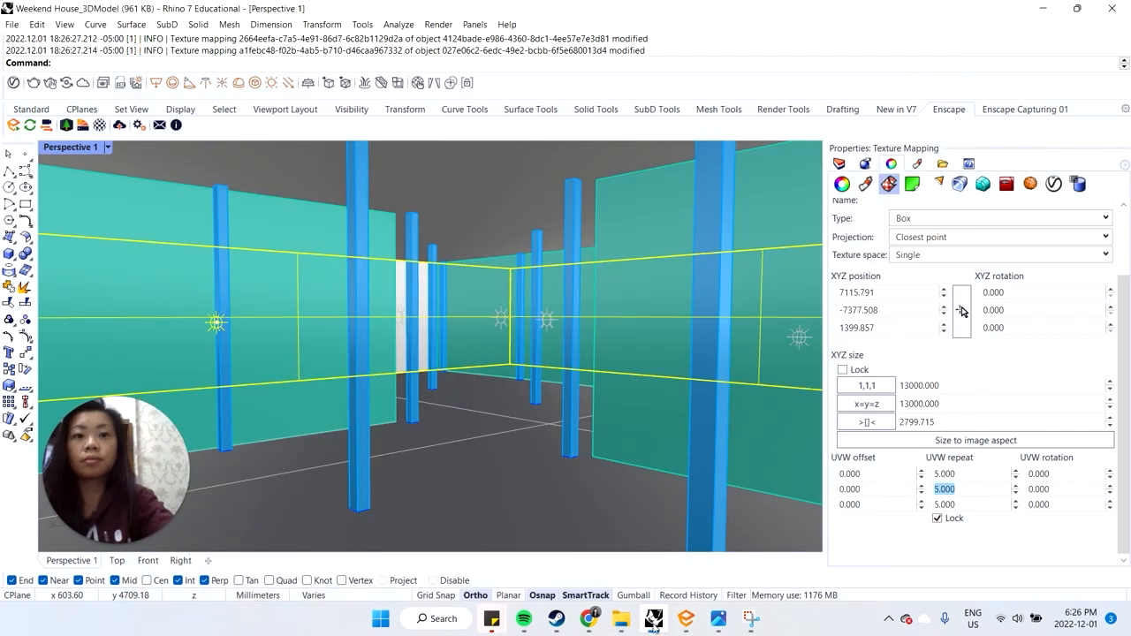
{"action": "left_click", "coordinate": [653, 620]}
{"action": "left_click", "coordinate": [653, 620]}
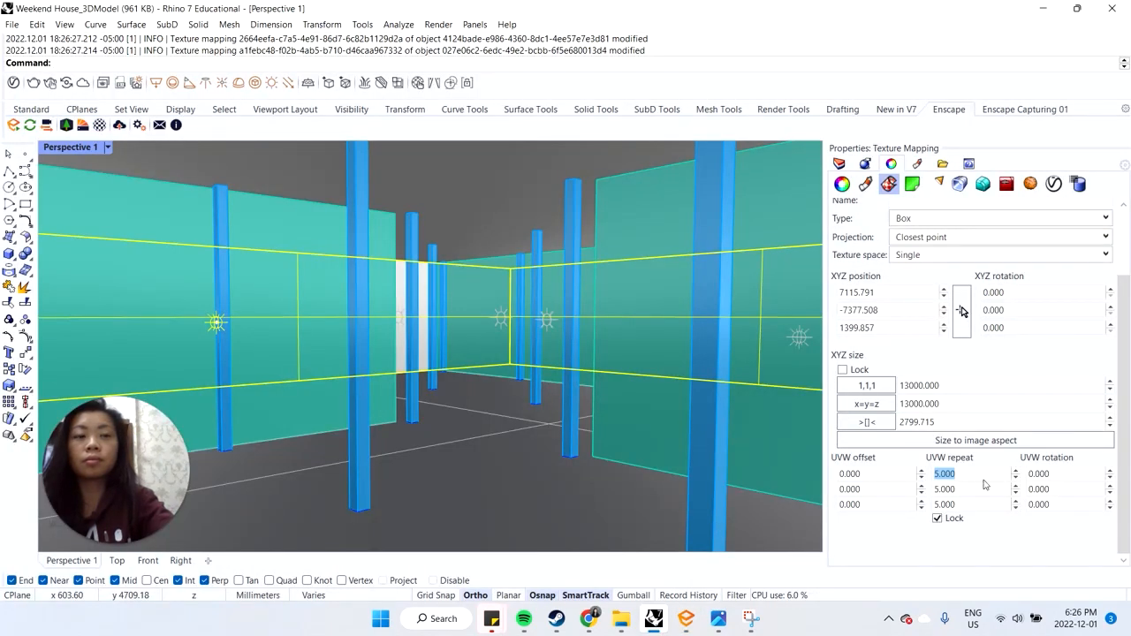
Step: Try a UVW repeat of 10 on the interior wall surfaces and preview the wood in Enscape
{"action": "type", "text": "1"}
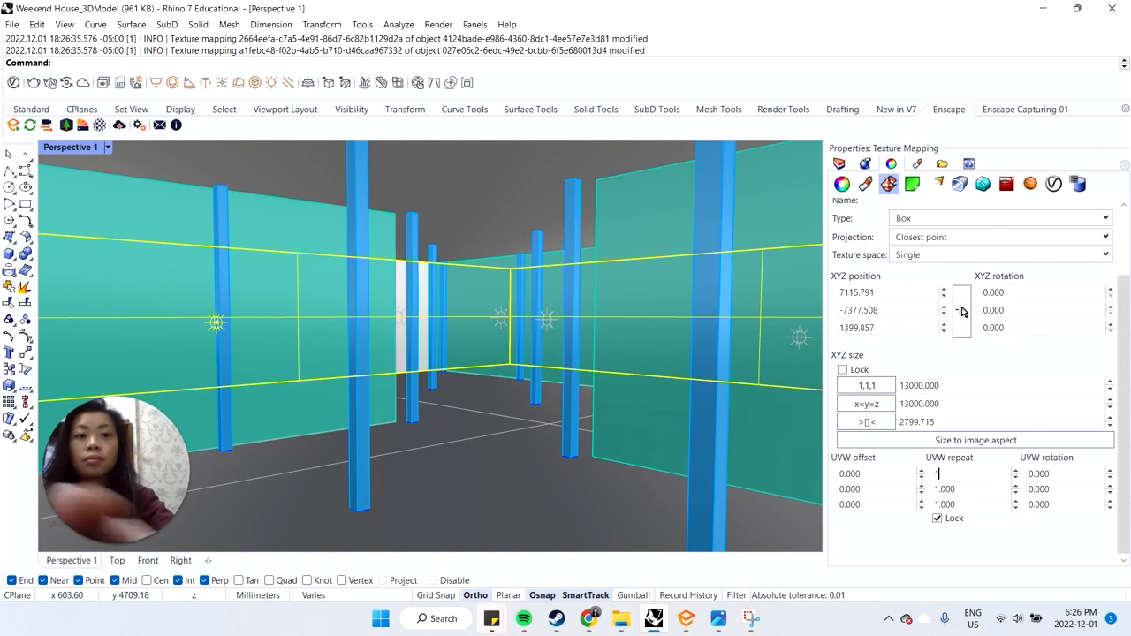
{"action": "type", "text": "0"}
{"action": "key", "text": "Return"}
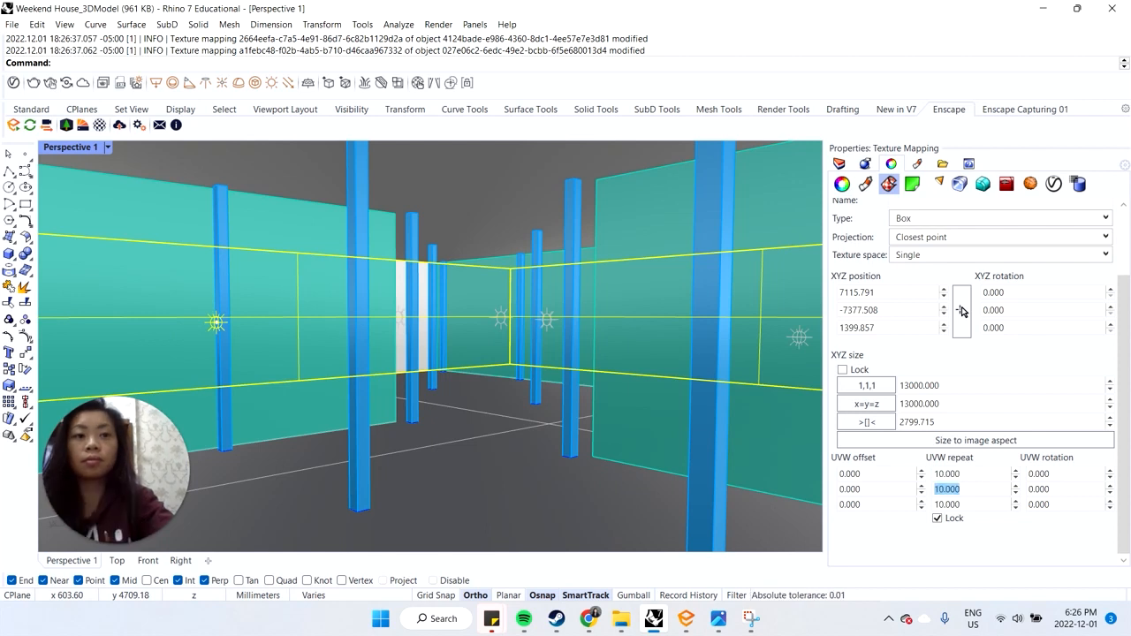
{"action": "left_click", "coordinate": [685, 618]}
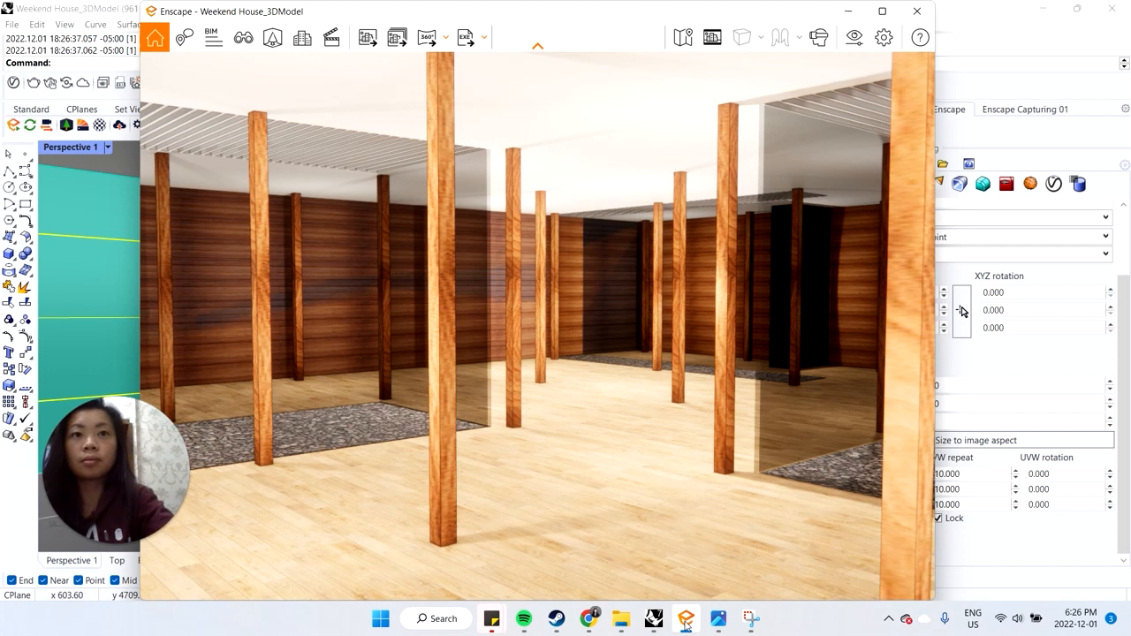
Step: Set the interior walls' UVW repeat back to 5 in Rhino and compare the Enscape preview with the reference photo
{"action": "left_click", "coordinate": [654, 618]}
{"action": "left_click", "coordinate": [947, 473]}
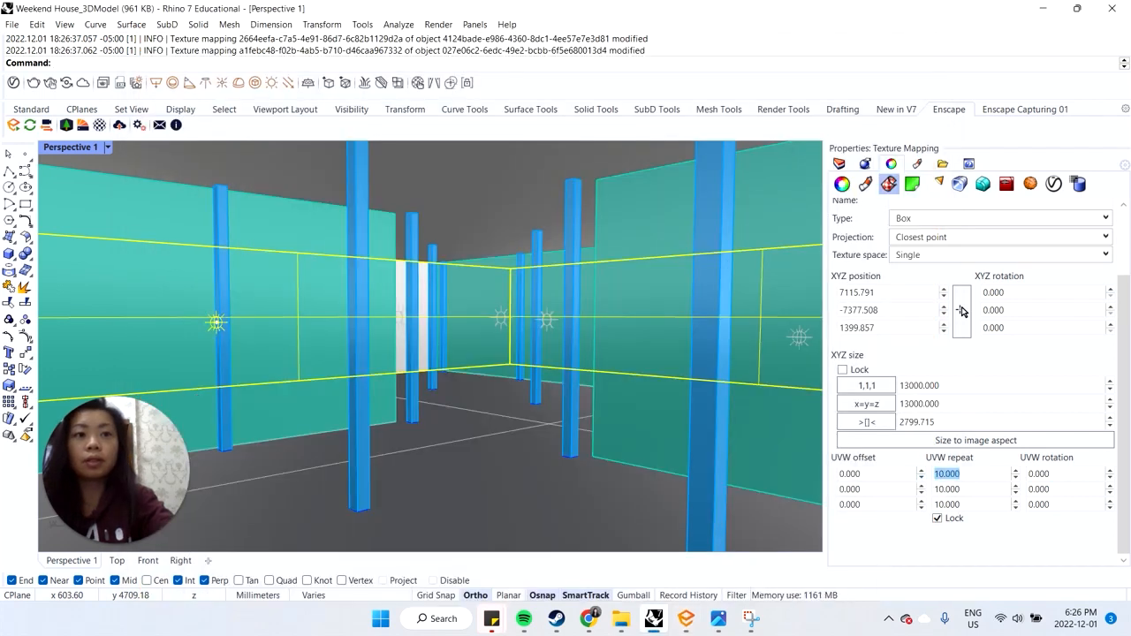
{"action": "type", "text": "5"}
{"action": "key", "text": "Tab"}
{"action": "left_click", "coordinate": [689, 618]}
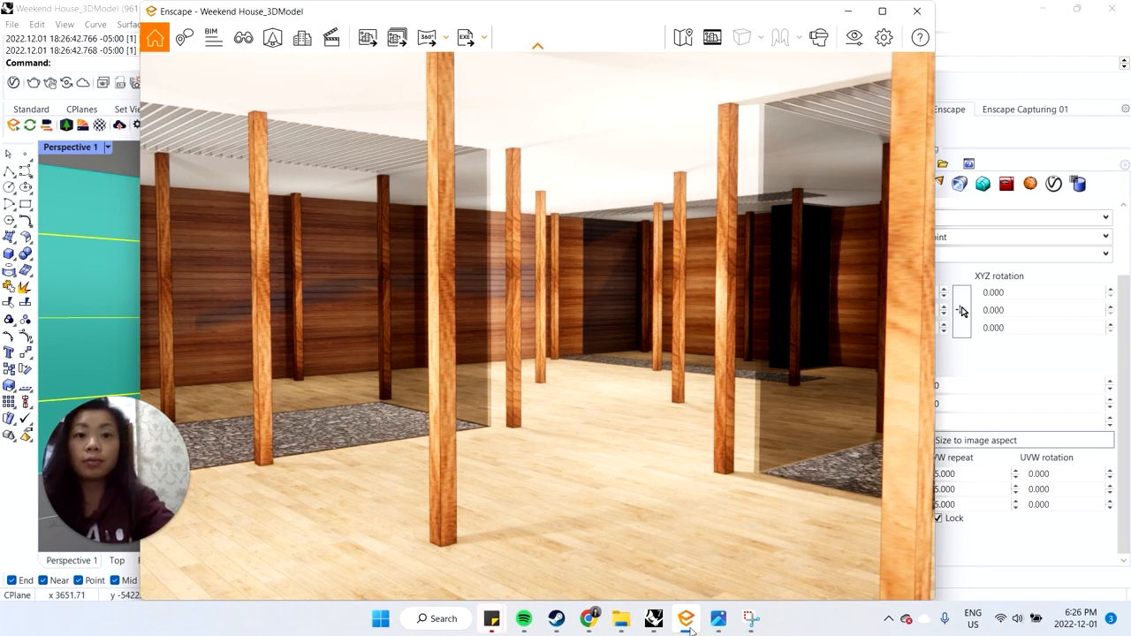
{"action": "mouse_move", "coordinate": [718, 618]}
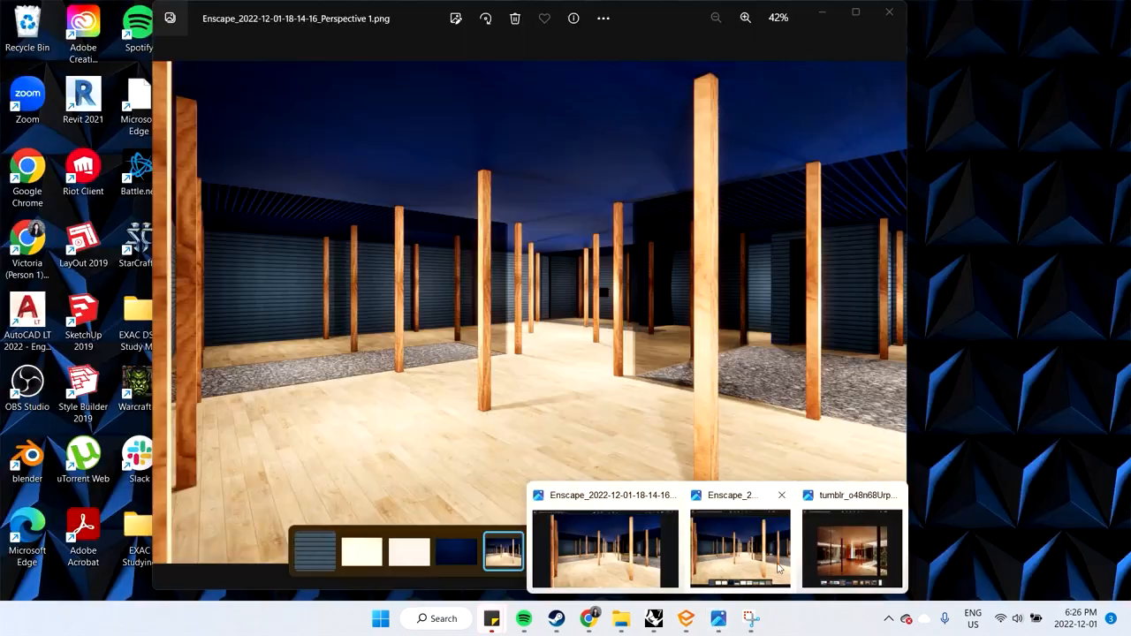
{"action": "mouse_move", "coordinate": [843, 555]}
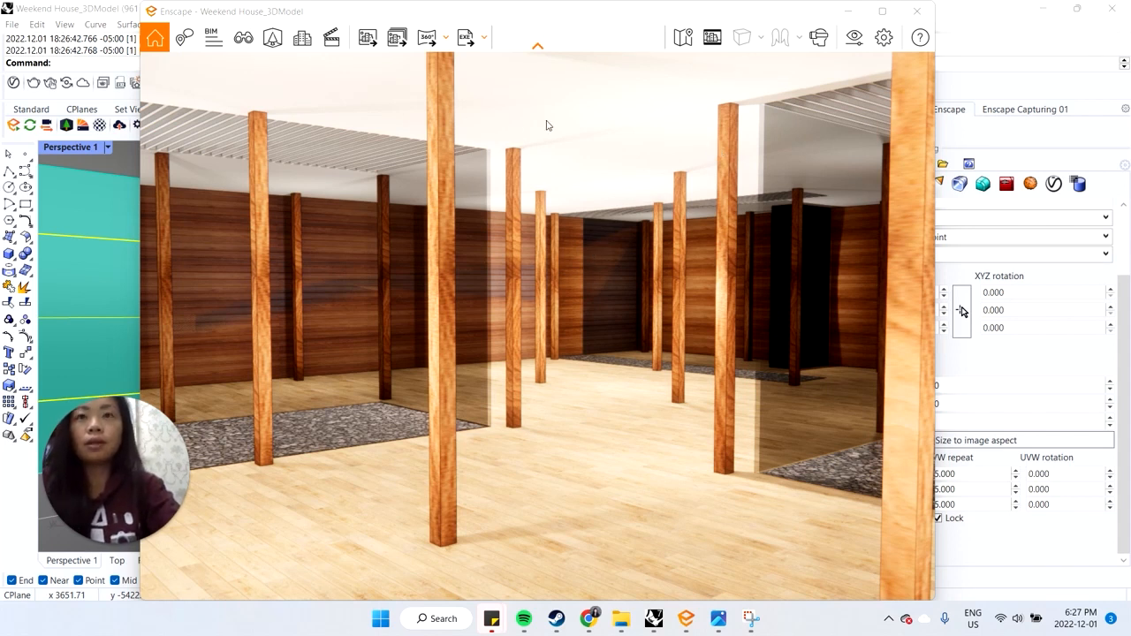
Step: Check the saved named views in Rhino, close the list and return to the Enscape preview
{"action": "left_click", "coordinate": [82, 176]}
{"action": "left_click", "coordinate": [82, 175]}
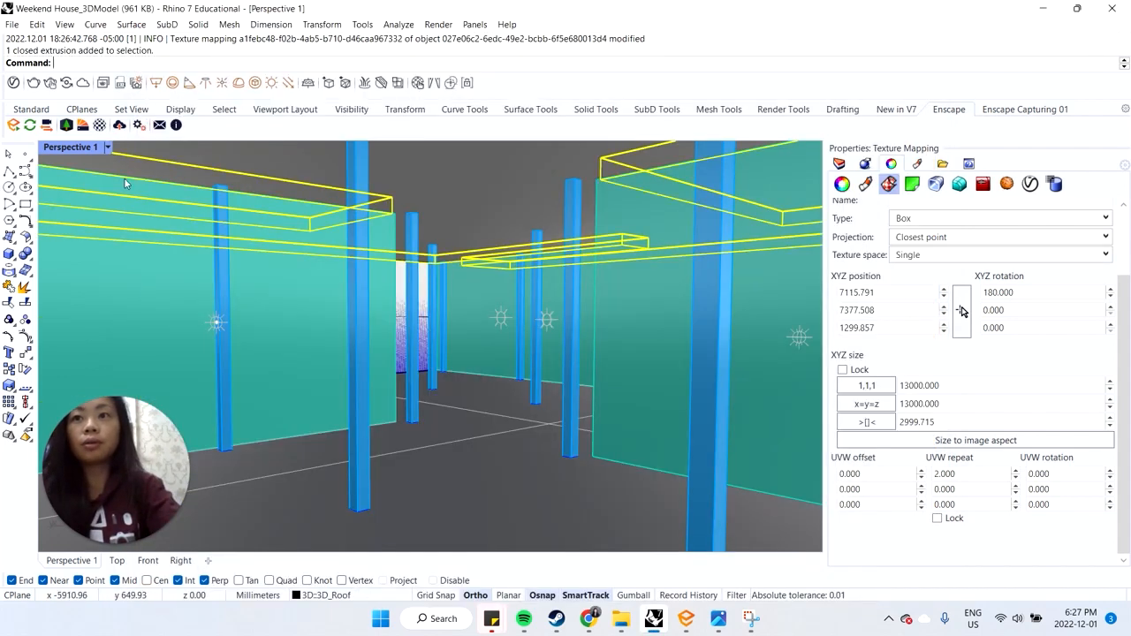
{"action": "left_click", "coordinate": [107, 147]}
{"action": "mouse_move", "coordinate": [159, 381]}
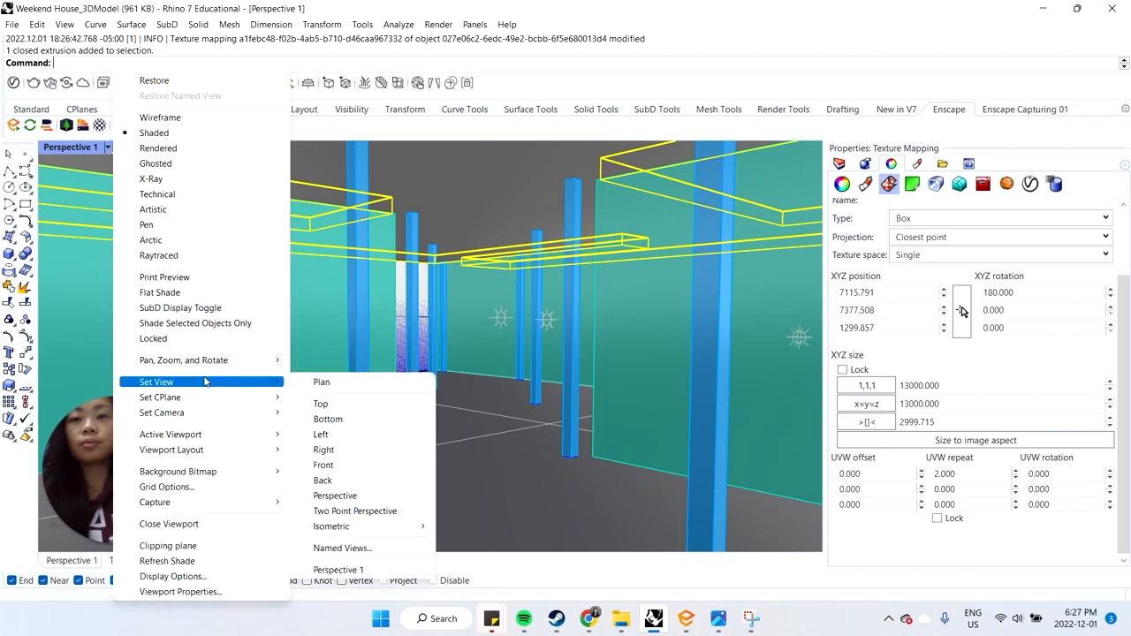
{"action": "left_click", "coordinate": [389, 548]}
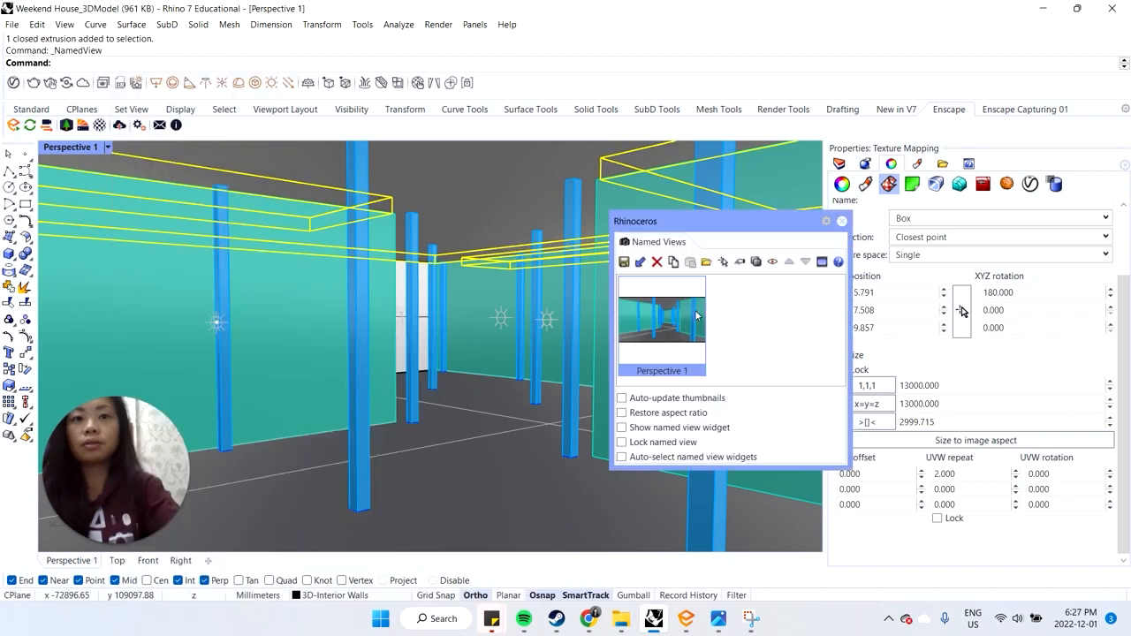
{"action": "left_click", "coordinate": [841, 221]}
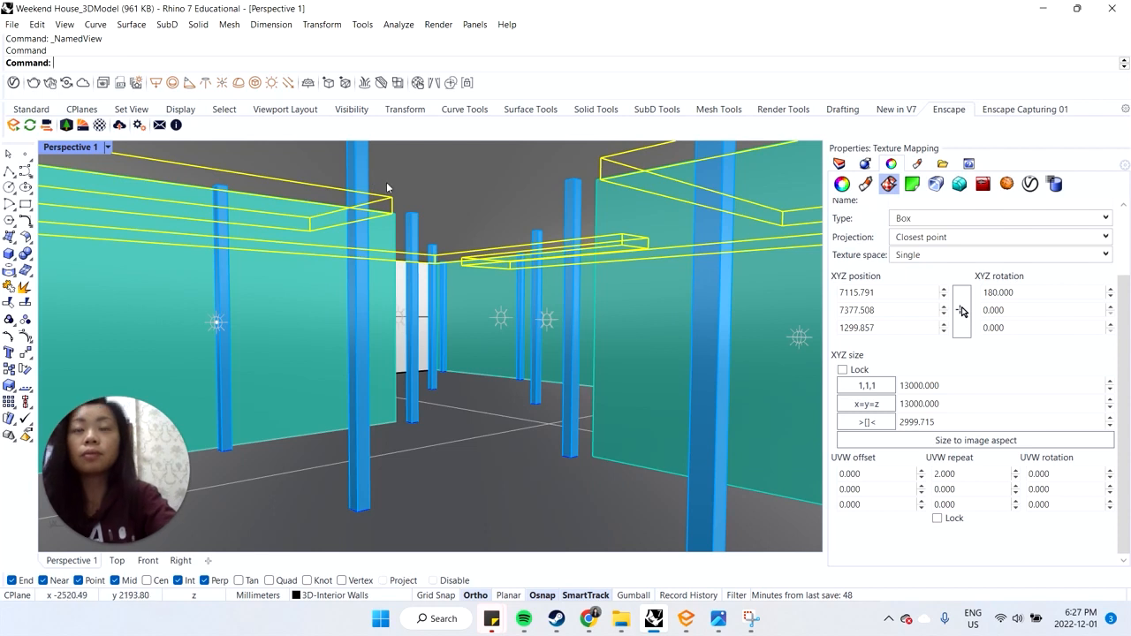
{"action": "left_click", "coordinate": [686, 619]}
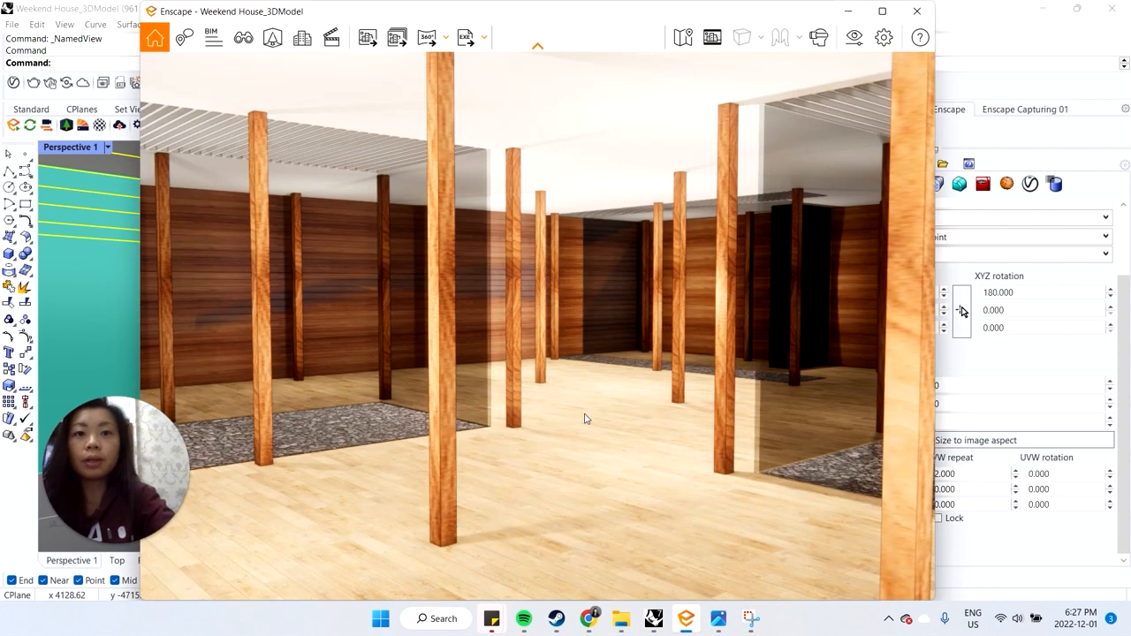
Step: Batch render Perspective 1 as a PNG into the 10. 3D Basics - Weekend House Enscape Render folder
{"action": "left_click", "coordinate": [397, 38]}
{"action": "left_click", "coordinate": [424, 73]}
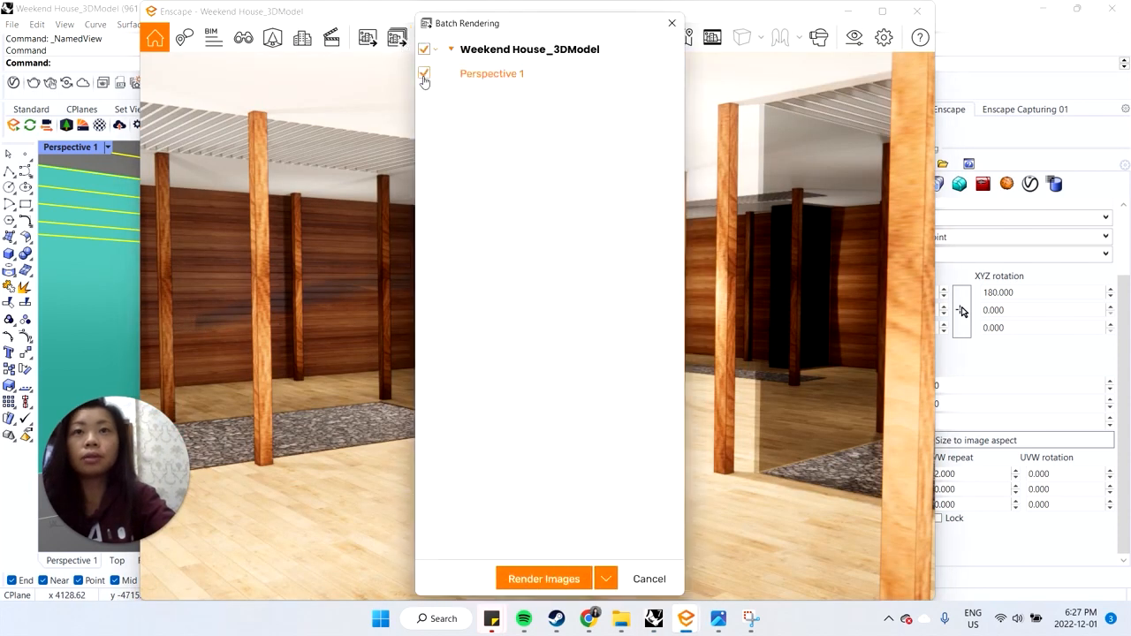
{"action": "left_click", "coordinate": [548, 582]}
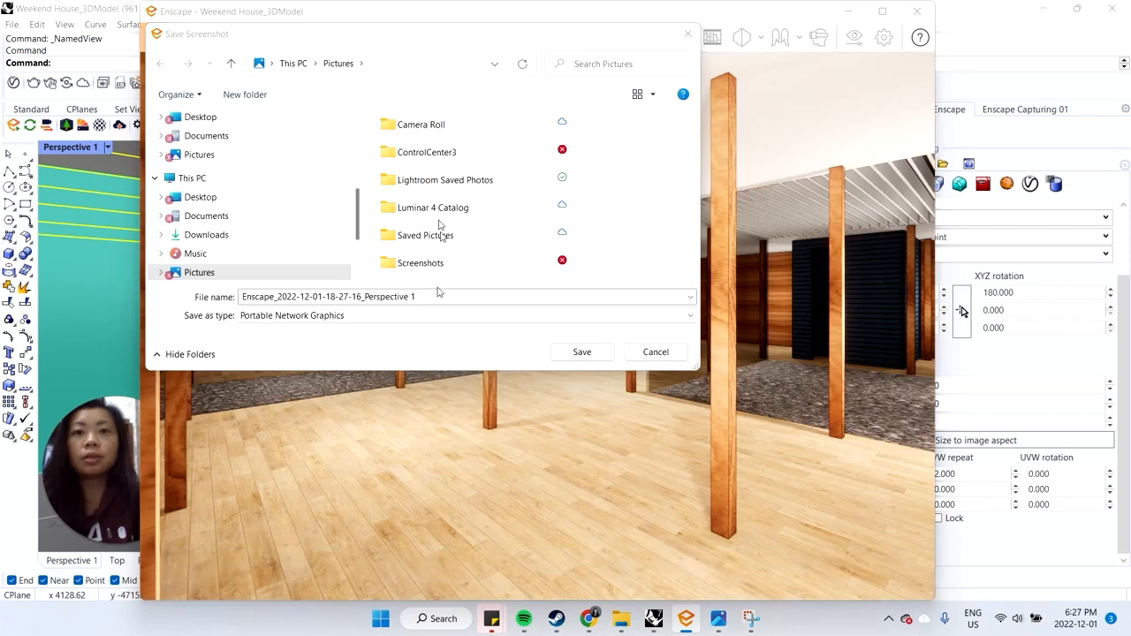
{"action": "scroll", "coordinate": [256, 194], "scroll_direction": "up", "scroll_amount": 5}
{"action": "left_click", "coordinate": [265, 155]}
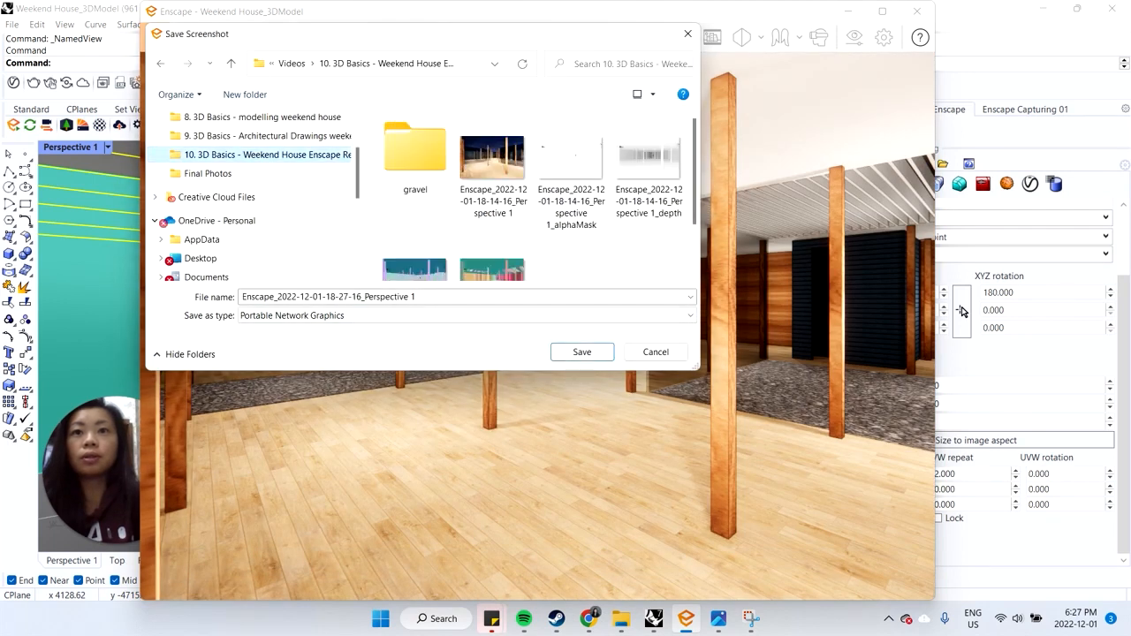
{"action": "left_click", "coordinate": [581, 352]}
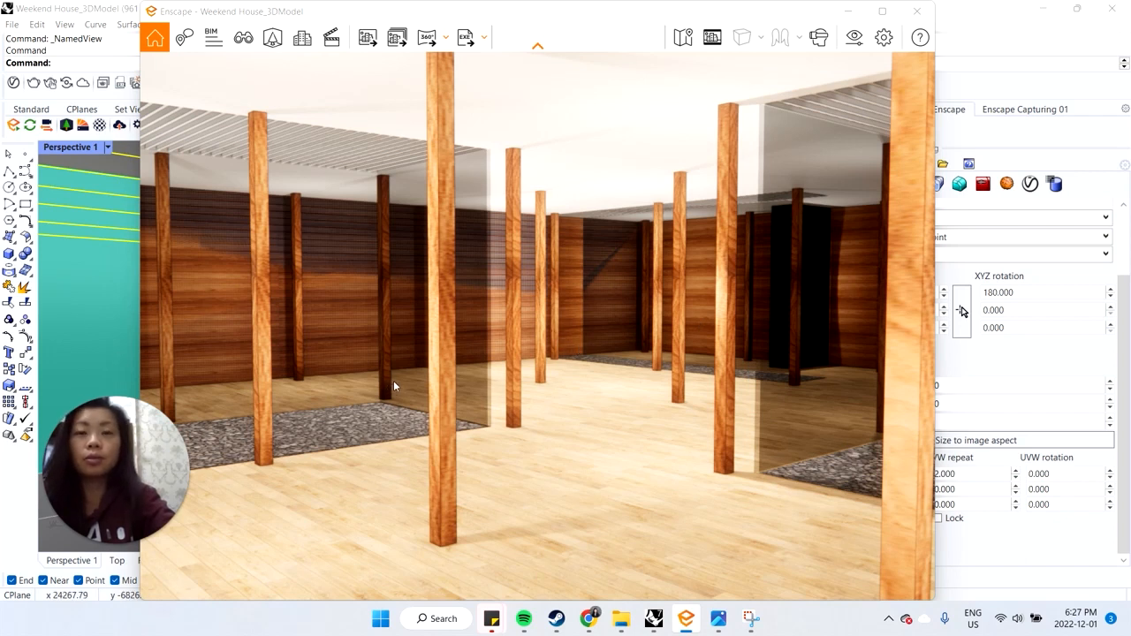
Step: Open the new Perspective 1 render from the project folder and compare it with the reference photo of the interior
{"action": "left_click", "coordinate": [644, 623]}
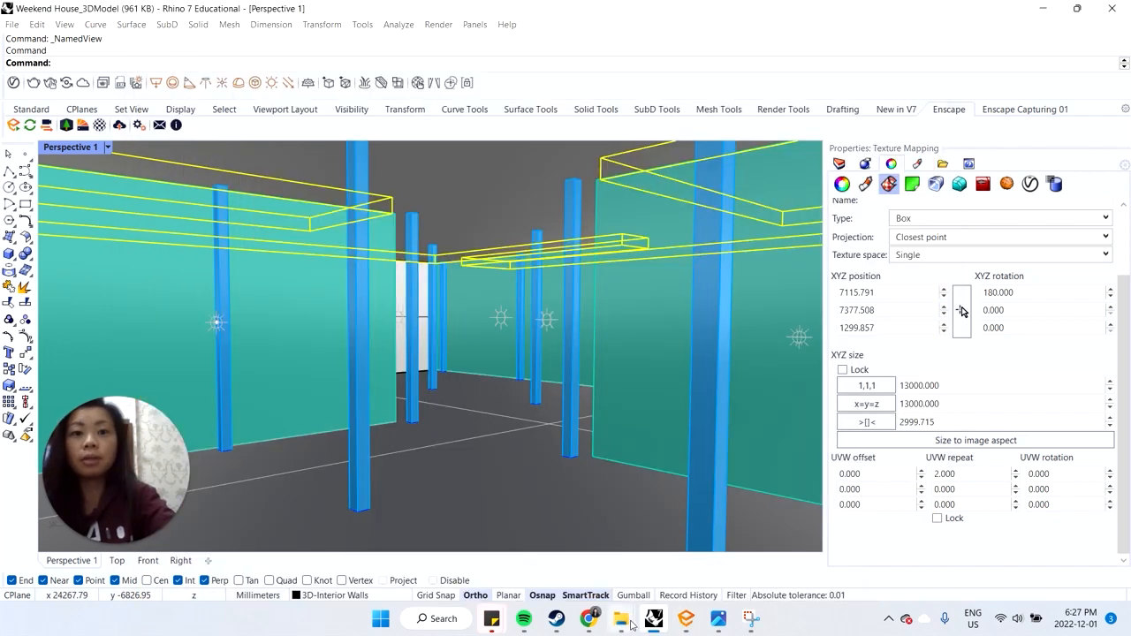
{"action": "mouse_move", "coordinate": [621, 621]}
{"action": "left_click", "coordinate": [698, 521]}
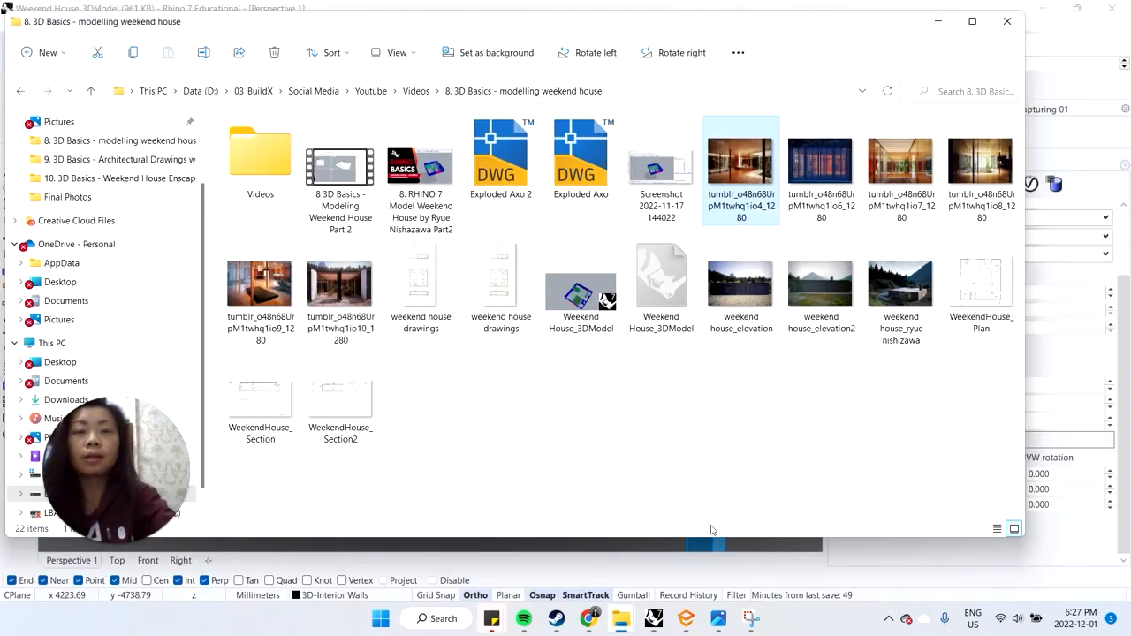
{"action": "mouse_move", "coordinate": [621, 618]}
{"action": "left_click", "coordinate": [539, 521]}
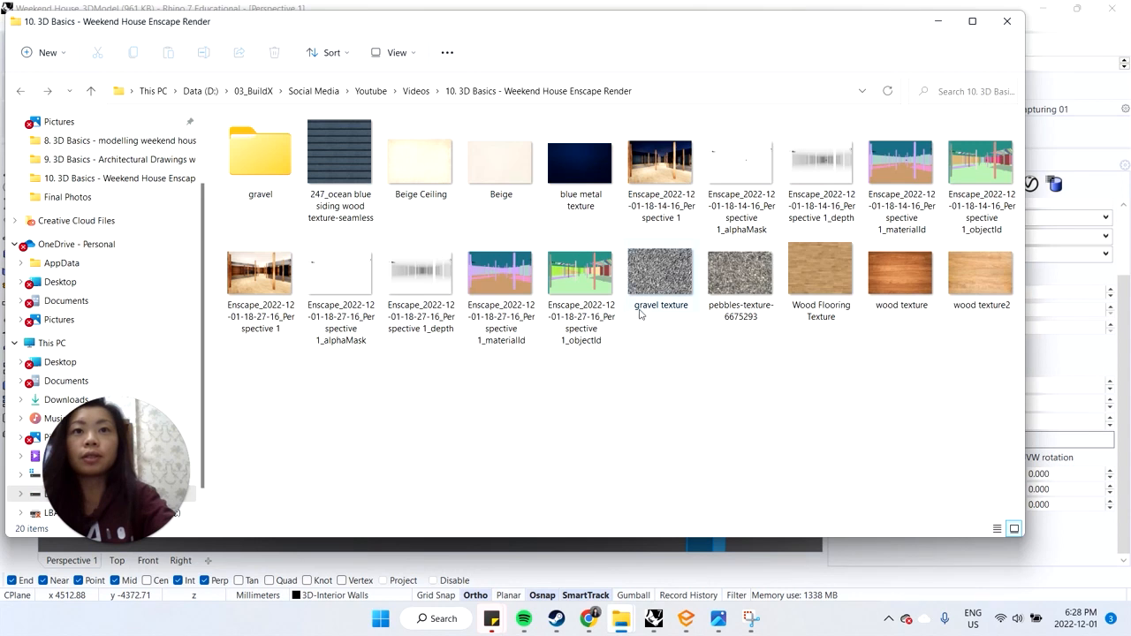
{"action": "double_click", "coordinate": [260, 274]}
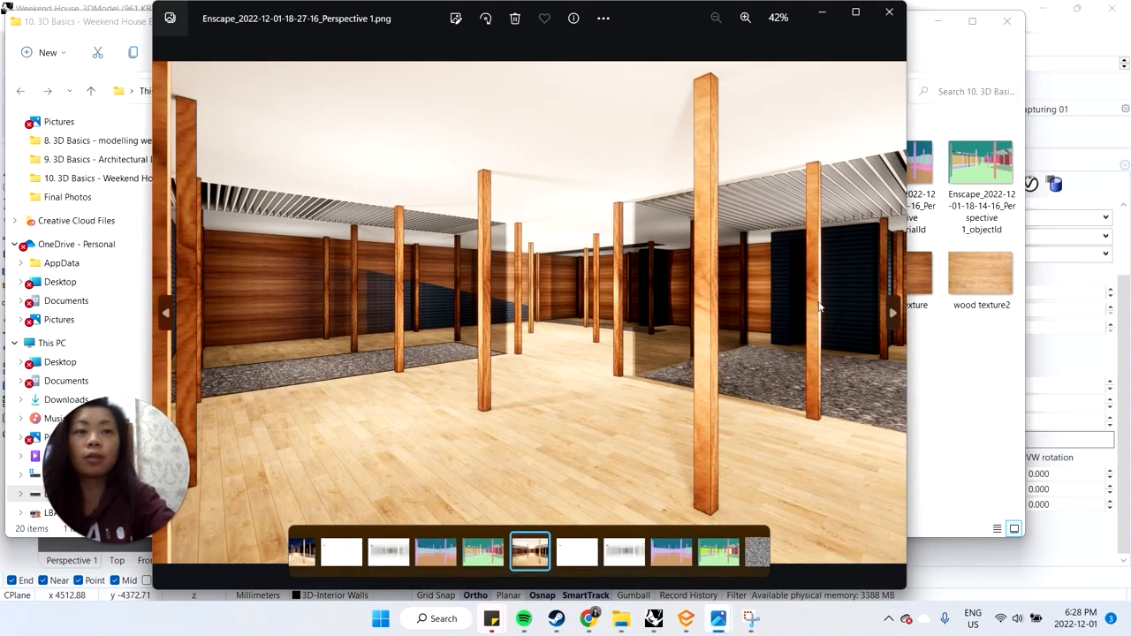
{"action": "left_click", "coordinate": [825, 16]}
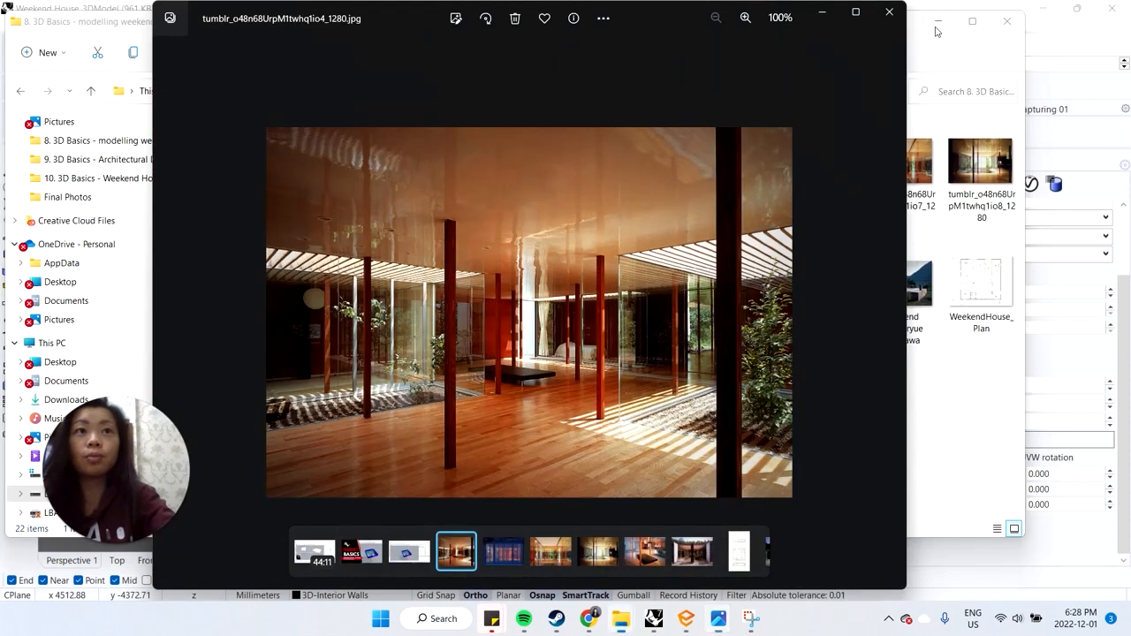
{"action": "left_click", "coordinate": [826, 18]}
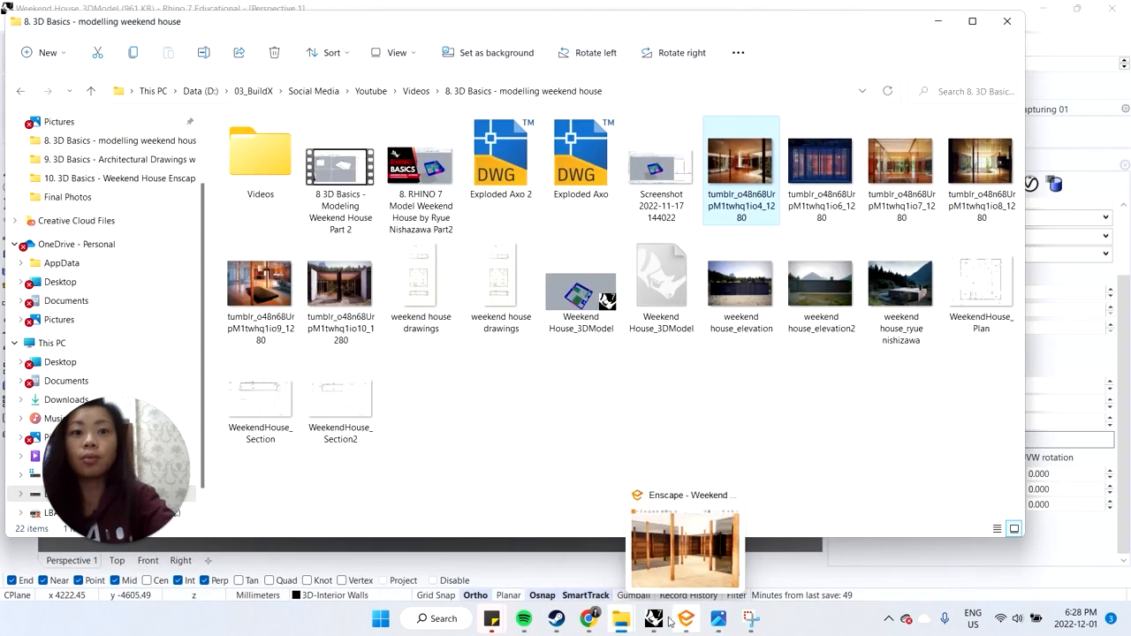
Step: Switch to Rhino and move the long interior wall surface behind the columns by 1 mm
{"action": "left_click", "coordinate": [596, 549]}
{"action": "left_click", "coordinate": [422, 350]}
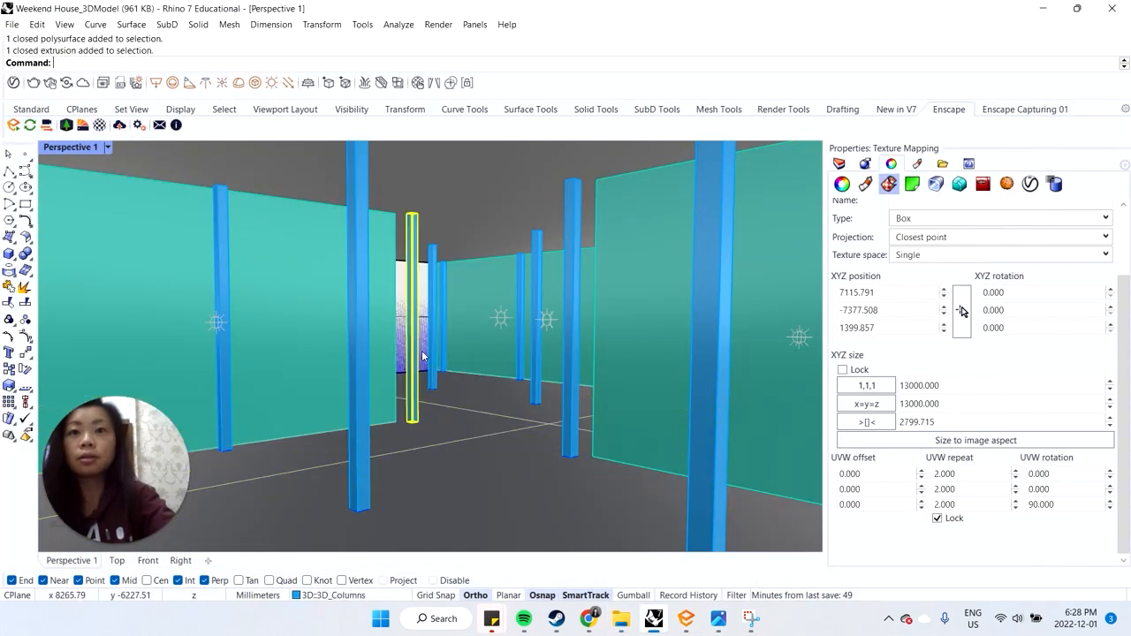
{"action": "left_click", "coordinate": [424, 362]}
{"action": "left_click", "coordinate": [473, 395]}
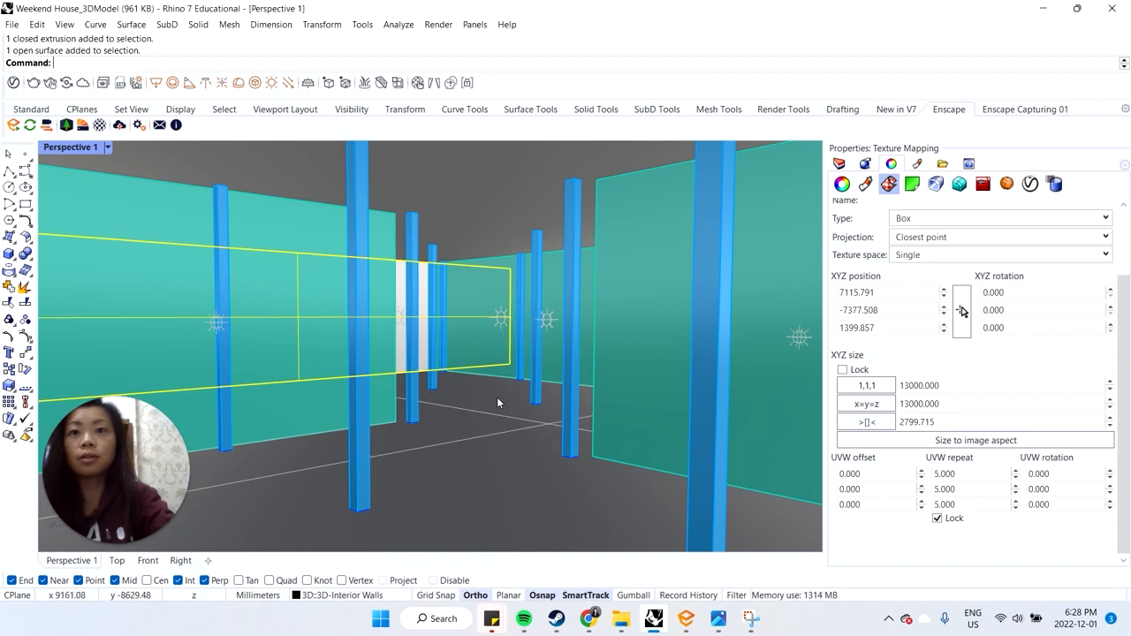
{"action": "type", "text": "move"}
{"action": "key", "text": "Return"}
{"action": "left_click", "coordinate": [482, 419]}
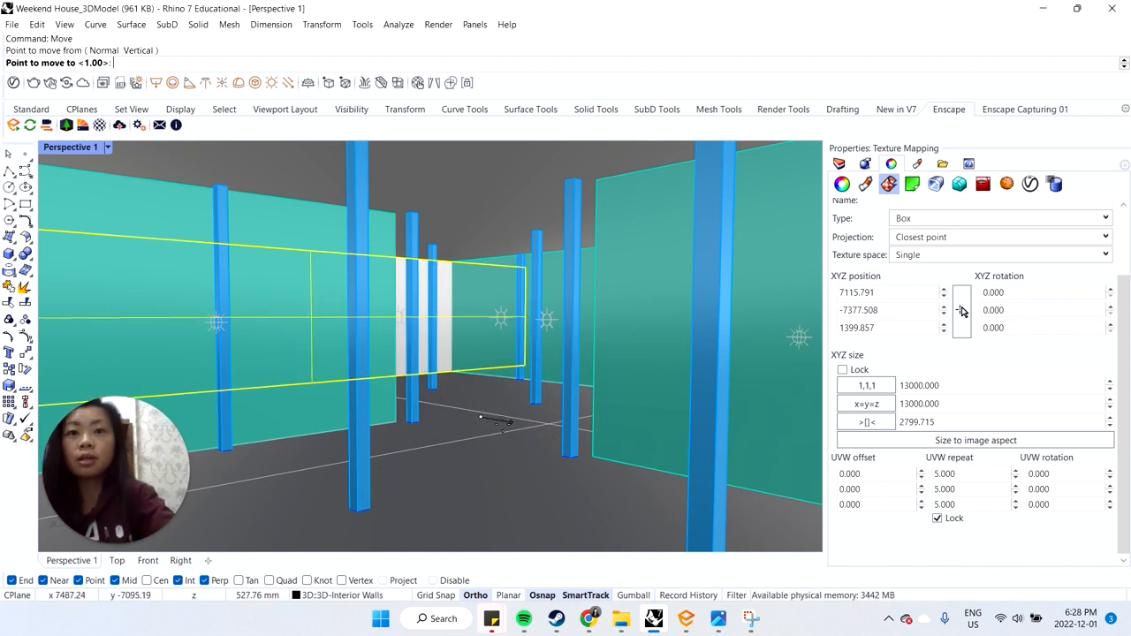
{"action": "type", "text": "1"}
{"action": "key", "text": "Return"}
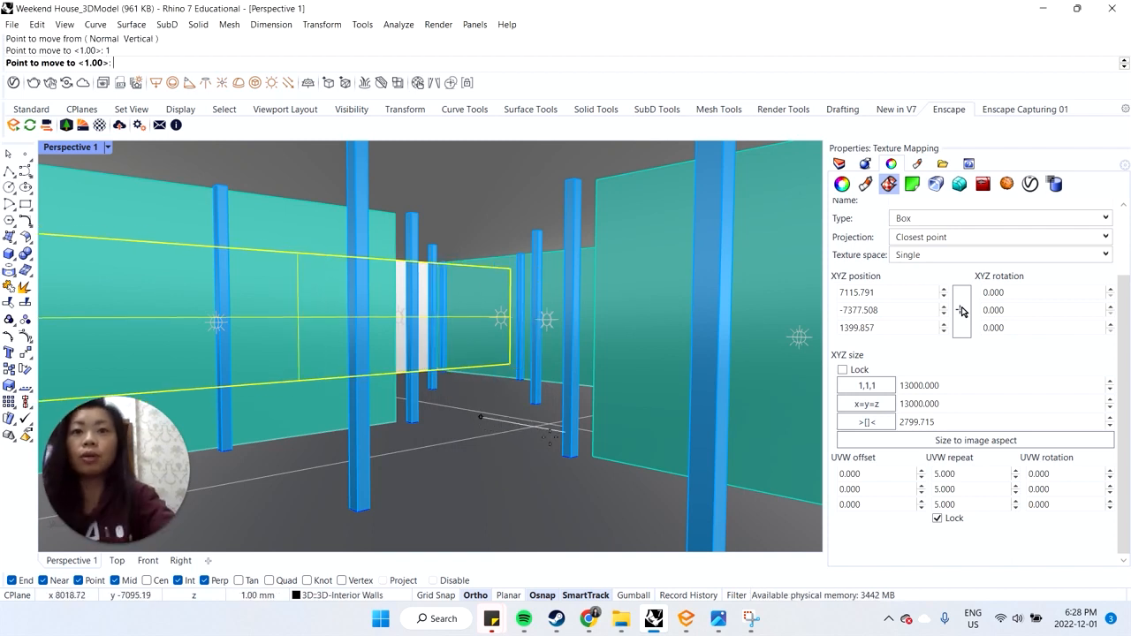
{"action": "left_click", "coordinate": [519, 432]}
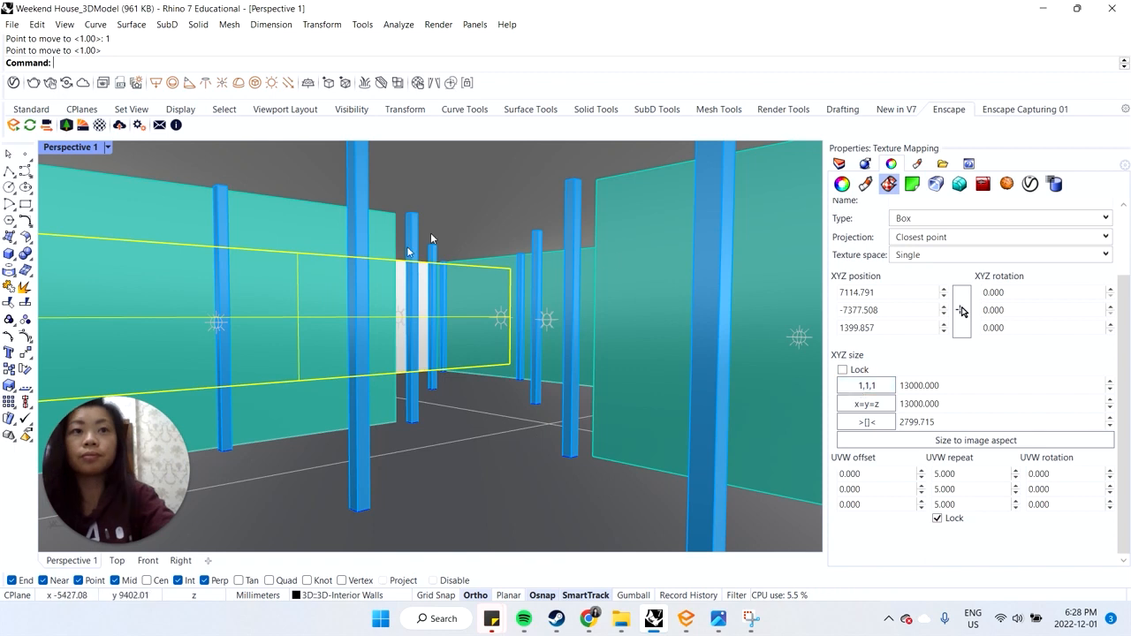
Step: Restore the four-viewport layout and undo the accidental drag of the floor
{"action": "double_click", "coordinate": [55, 148]}
{"action": "left_click_drag", "start_coordinate": [631, 462], "coordinate": [539, 363]}
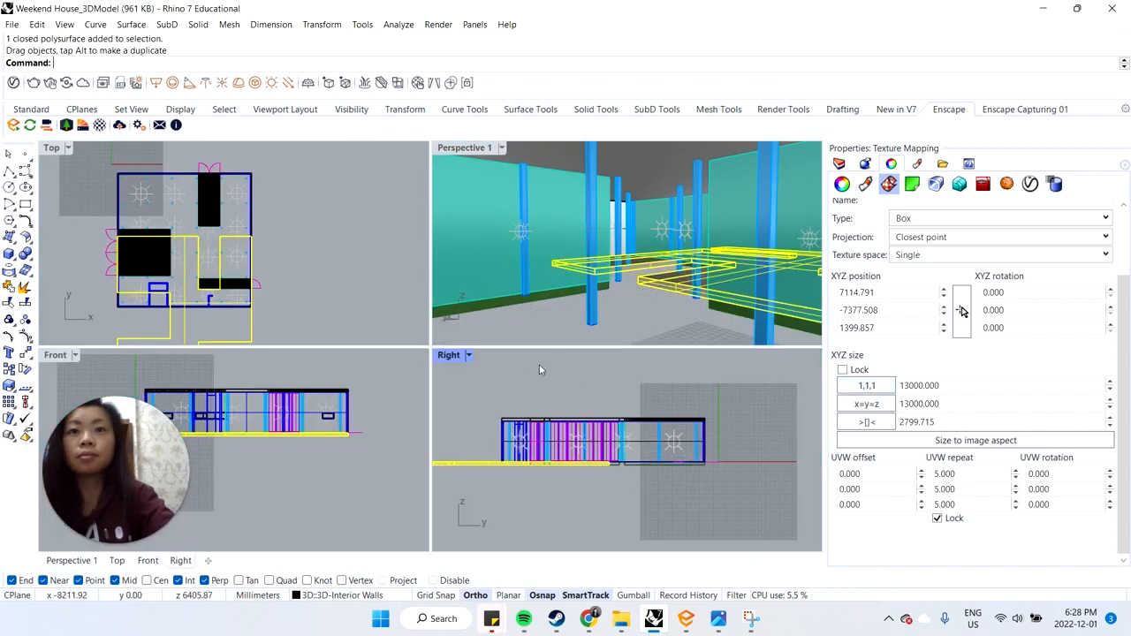
{"action": "key", "text": "ctrl+z"}
{"action": "left_click", "coordinate": [356, 255]}
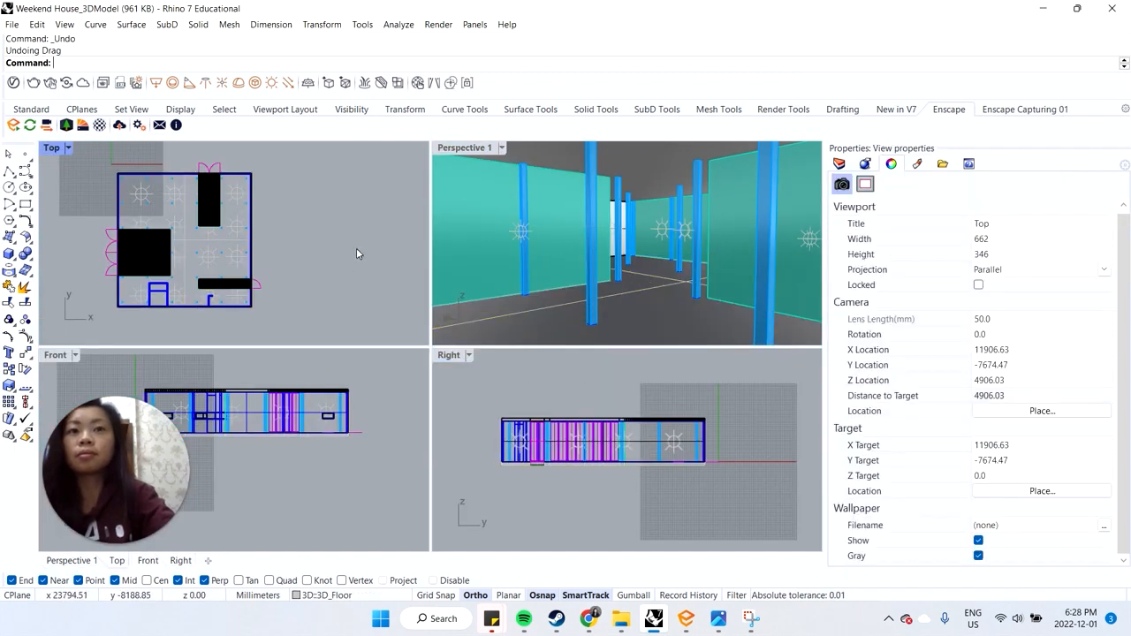
Step: Select the walls of the small enclosed room in the Top view, including the short infill extrusions
{"action": "scroll", "coordinate": [148, 302], "scroll_direction": "up", "scroll_amount": 3}
{"action": "scroll", "coordinate": [166, 291], "scroll_direction": "up", "scroll_amount": 5}
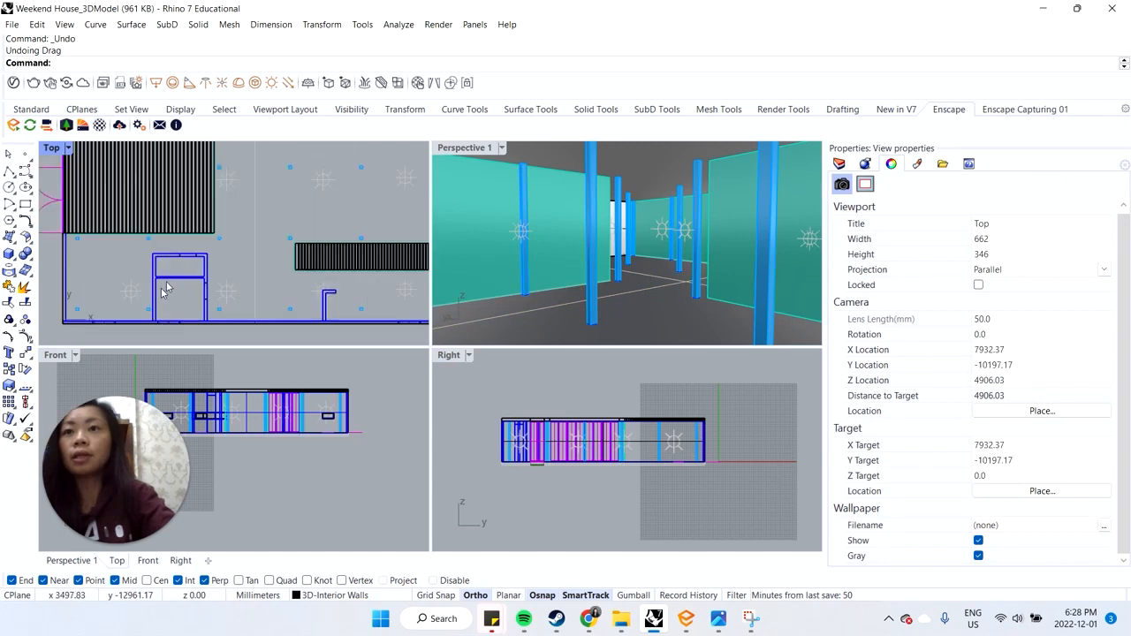
{"action": "left_click", "coordinate": [177, 266]}
{"action": "left_click", "coordinate": [245, 321]}
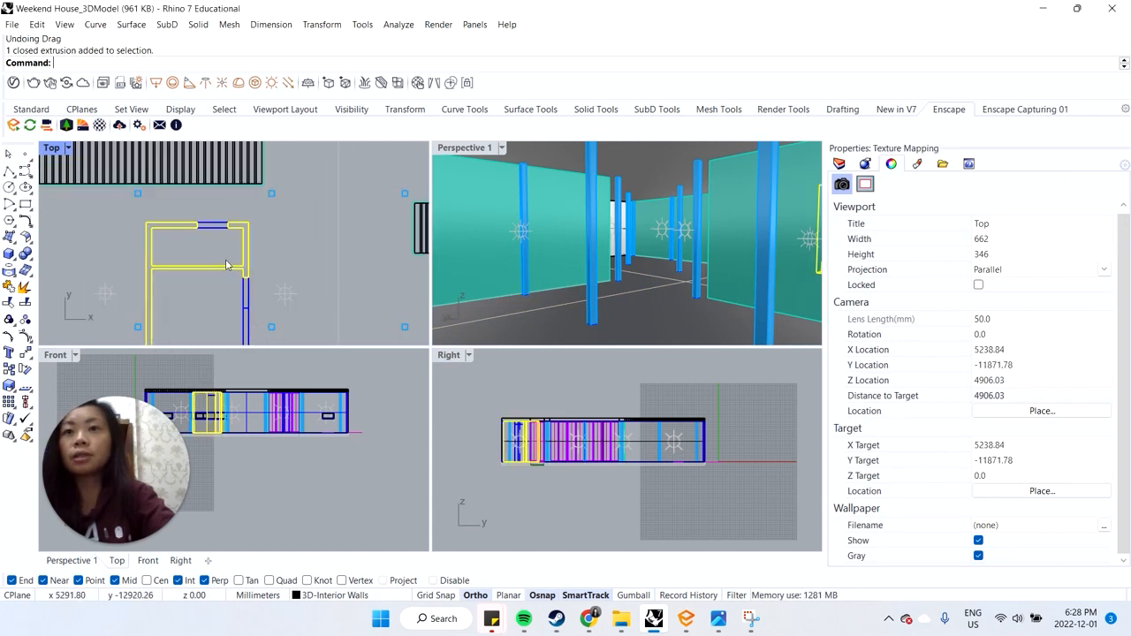
{"action": "scroll", "coordinate": [225, 263], "scroll_direction": "down", "scroll_amount": 2}
{"action": "left_click", "coordinate": [242, 286], "text": "shift"}
{"action": "left_click", "coordinate": [243, 308], "text": "shift"}
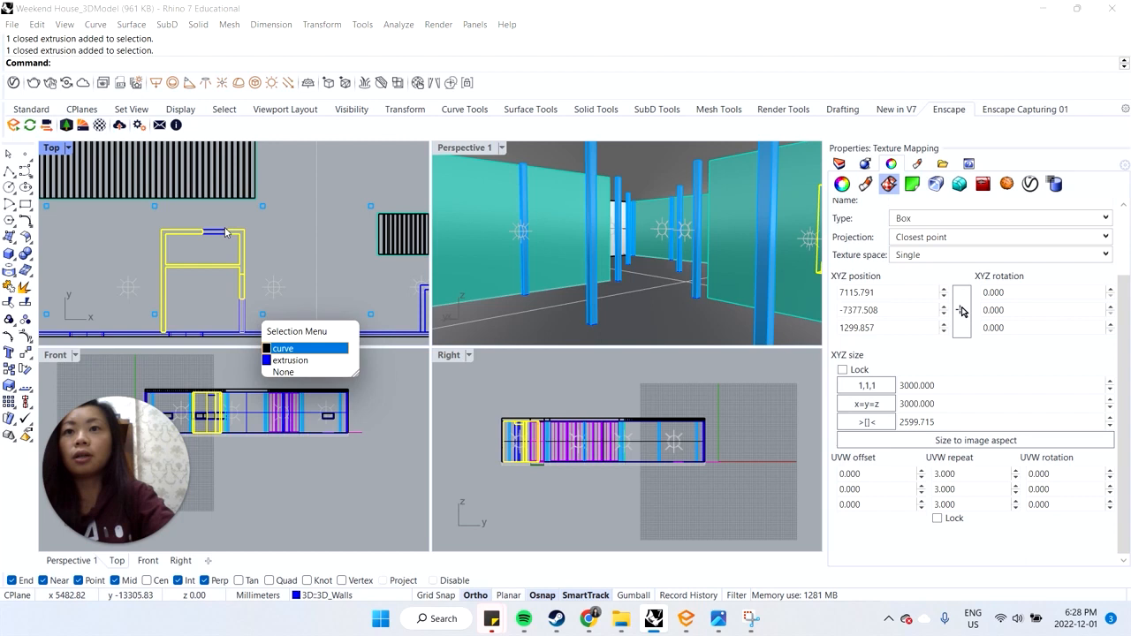
{"action": "left_click", "coordinate": [283, 372]}
{"action": "left_click", "coordinate": [243, 311], "text": "shift"}
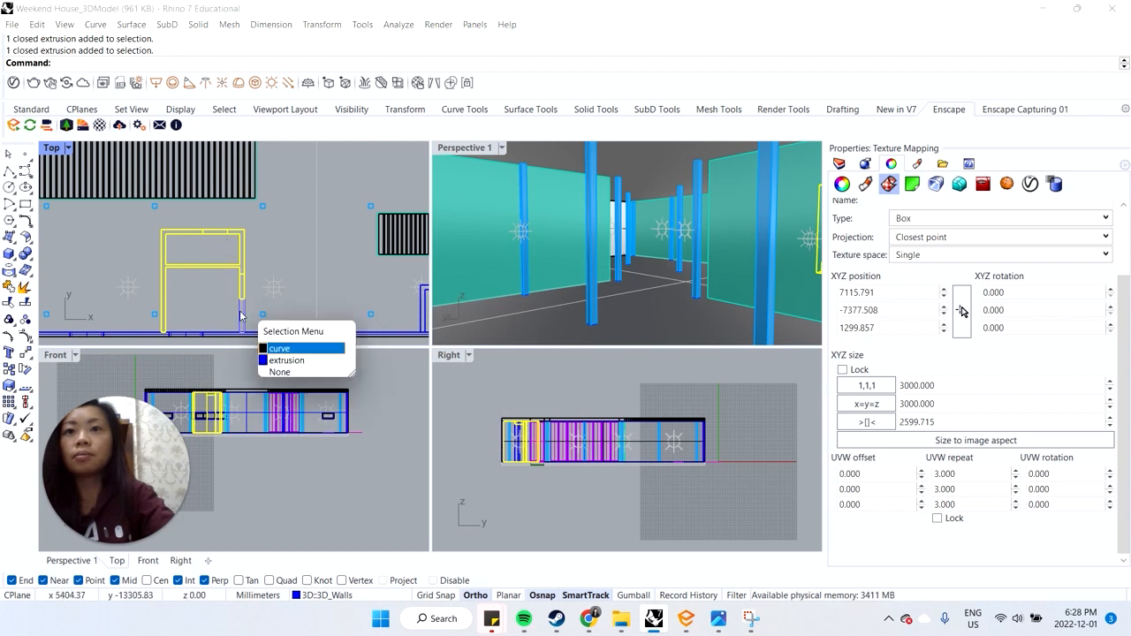
{"action": "left_click", "coordinate": [291, 359]}
Step: Add the L-shaped wall to the selection and assign the Wood material to all selected walls
{"action": "scroll", "coordinate": [292, 292], "scroll_direction": "down", "scroll_amount": 1}
{"action": "scroll", "coordinate": [290, 289], "scroll_direction": "down", "scroll_amount": 4}
{"action": "scroll", "coordinate": [413, 309], "scroll_direction": "up", "scroll_amount": 6}
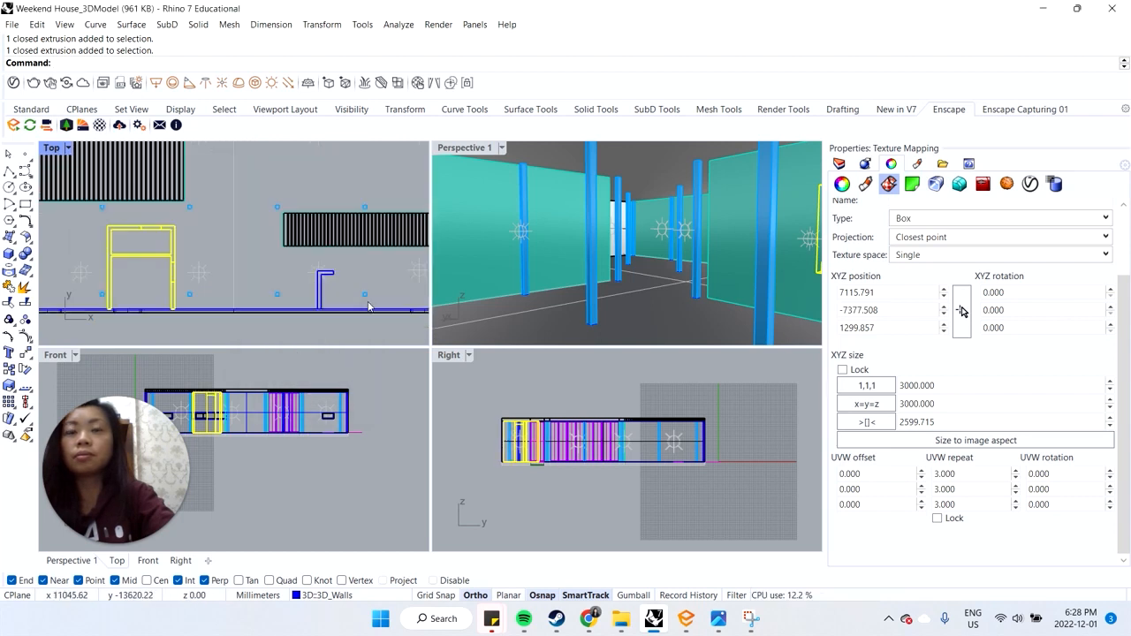
{"action": "left_click", "coordinate": [310, 298], "text": "shift"}
{"action": "left_click", "coordinate": [351, 342]}
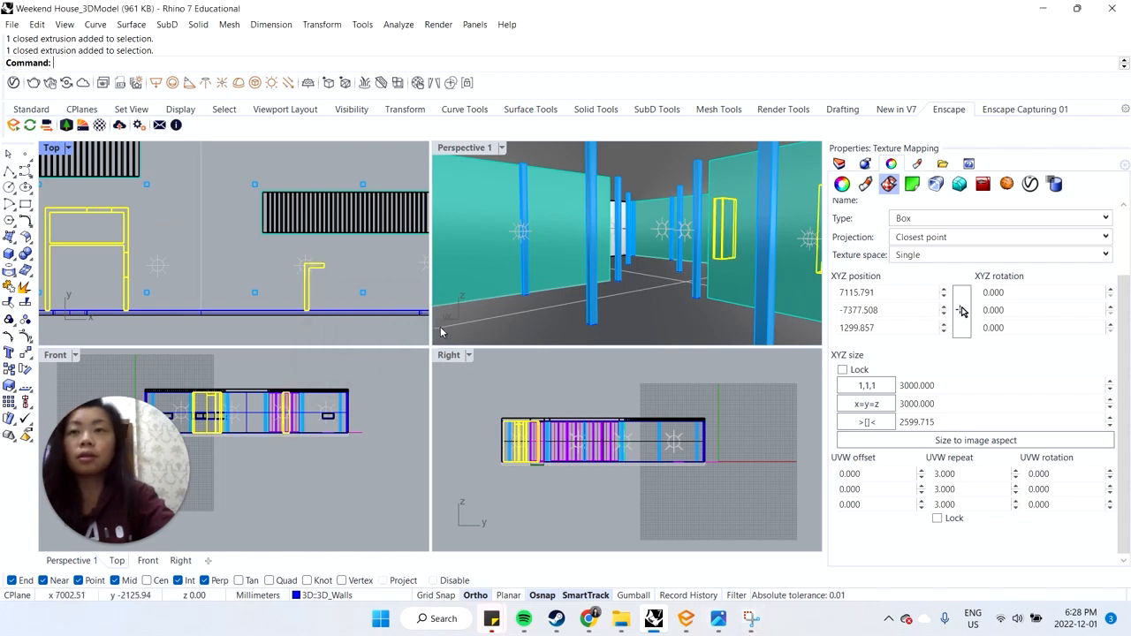
{"action": "scroll", "coordinate": [960, 307], "scroll_direction": "up", "scroll_amount": 2}
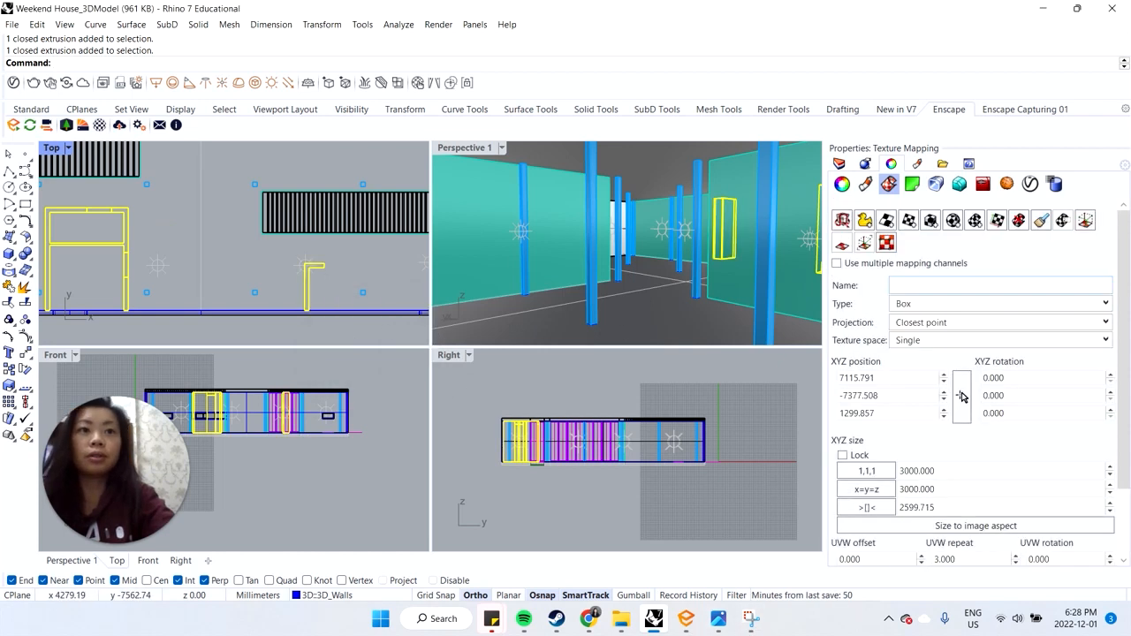
{"action": "left_click", "coordinate": [865, 185]}
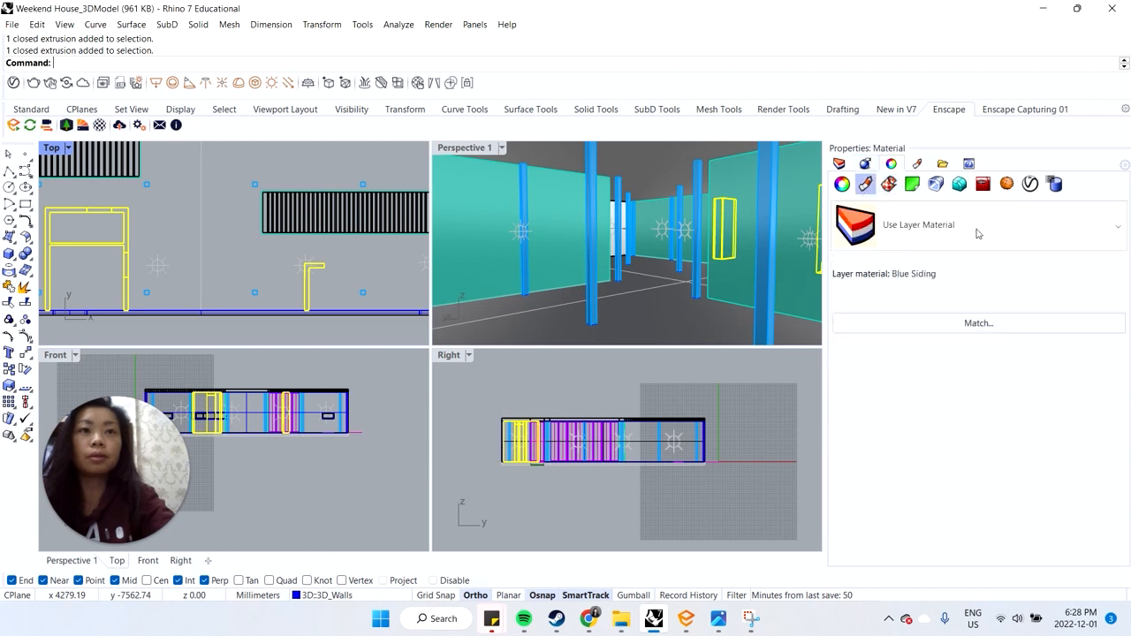
{"action": "left_click", "coordinate": [1015, 240]}
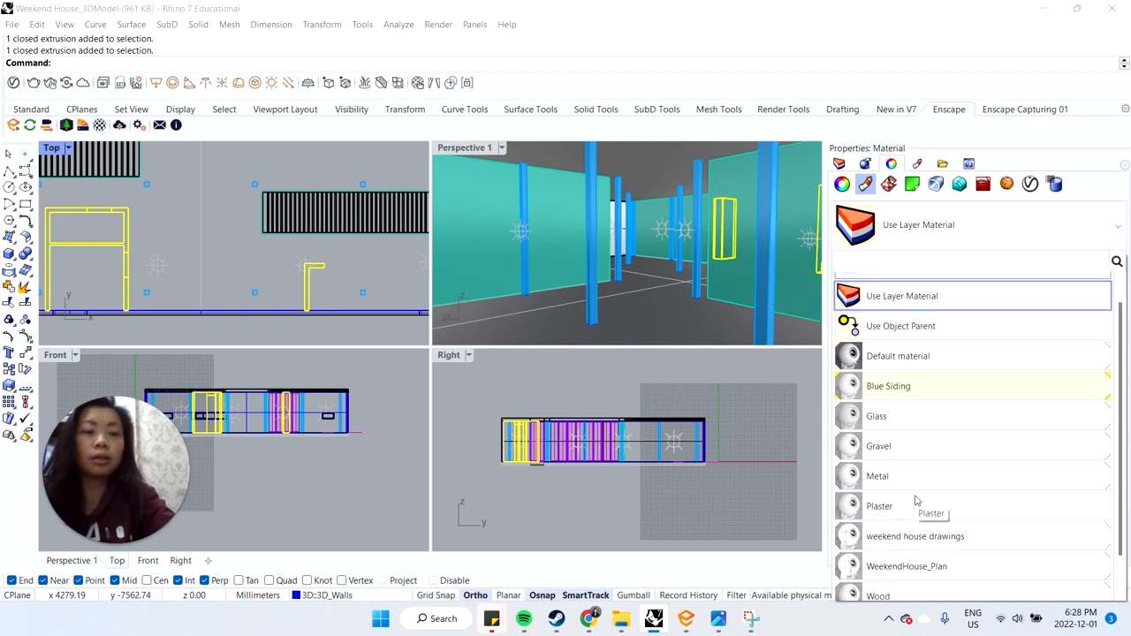
{"action": "scroll", "coordinate": [918, 508], "scroll_direction": "down", "scroll_amount": 2}
{"action": "left_click", "coordinate": [924, 550]}
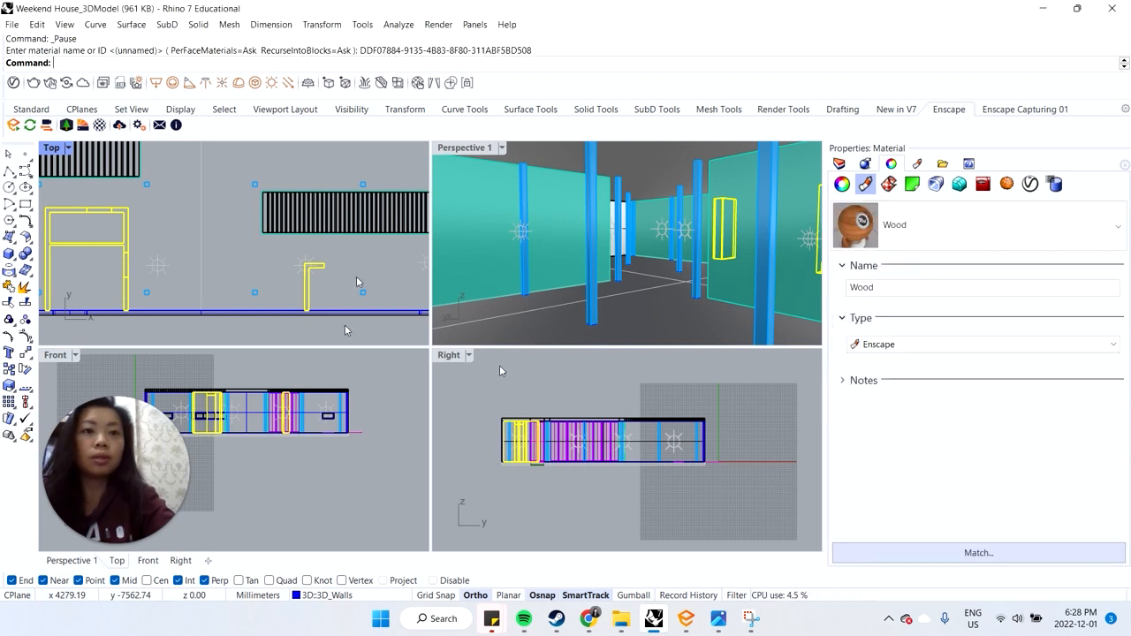
{"action": "left_click", "coordinate": [402, 247]}
Step: Make Perspective 1 the active Rhino view and check the wood-covered walls in the Enscape preview
{"action": "left_click", "coordinate": [685, 618]}
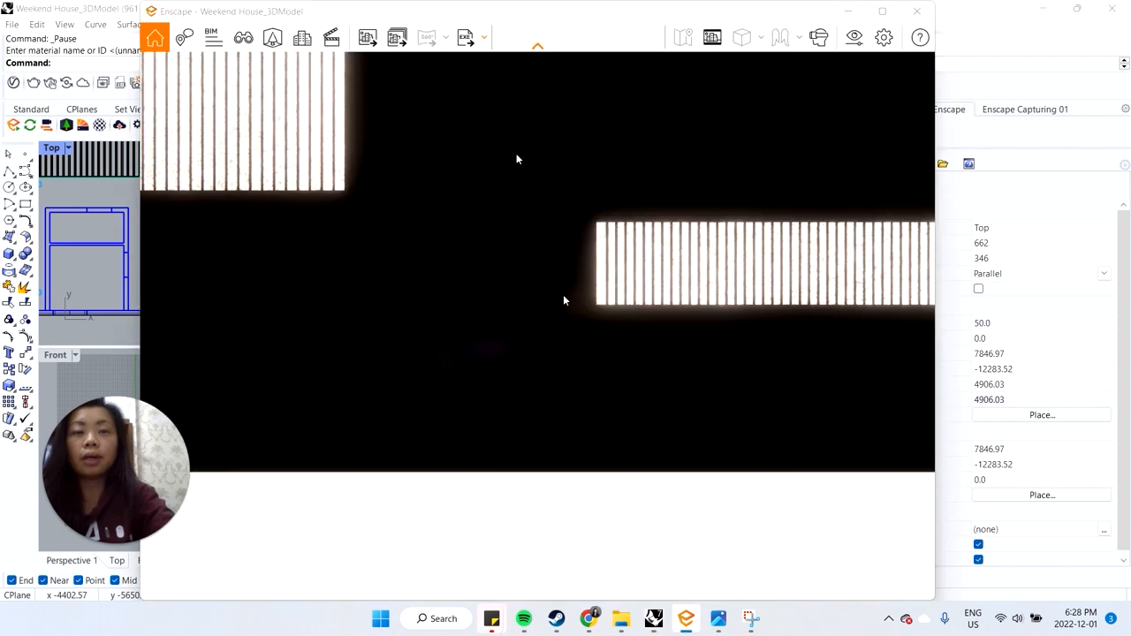
{"action": "left_click", "coordinate": [122, 191]}
{"action": "left_click", "coordinate": [469, 150]}
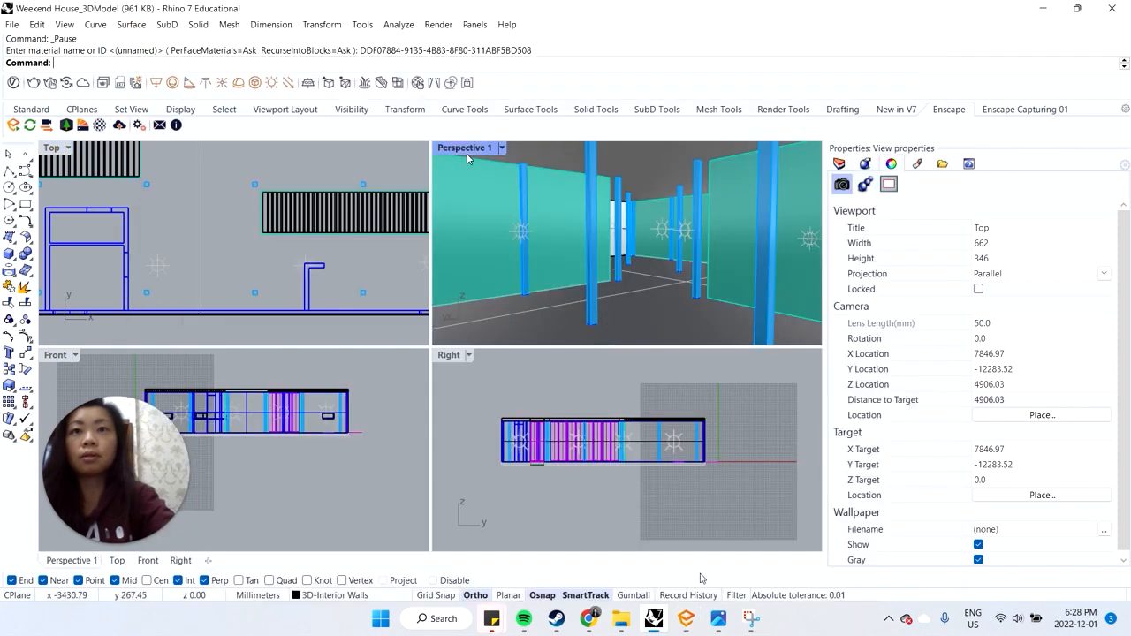
{"action": "left_click", "coordinate": [686, 618]}
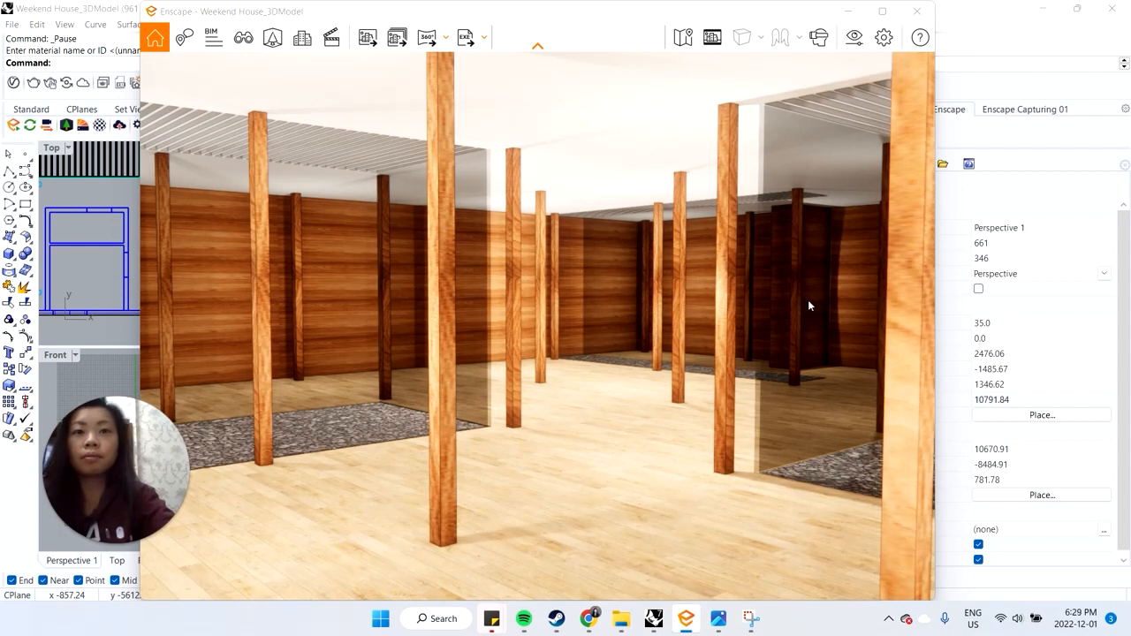
Step: Batch render Perspective 1 with the updated walls as a new PNG in the Weekend House Enscape Render folder
{"action": "left_click", "coordinate": [397, 39]}
{"action": "left_click", "coordinate": [424, 73]}
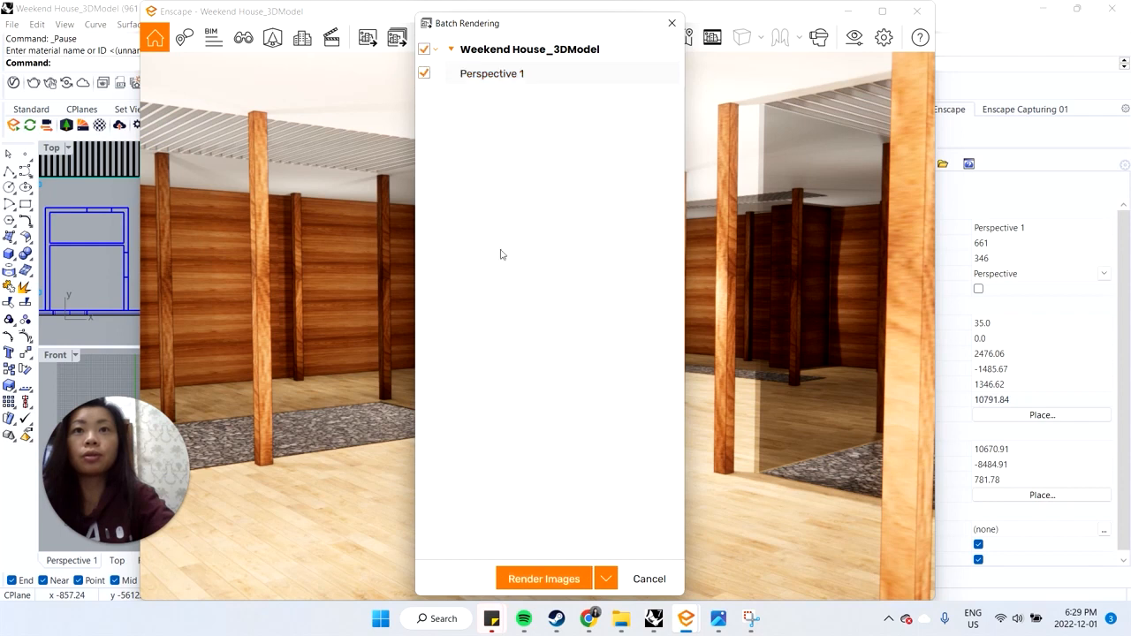
{"action": "left_click", "coordinate": [533, 574]}
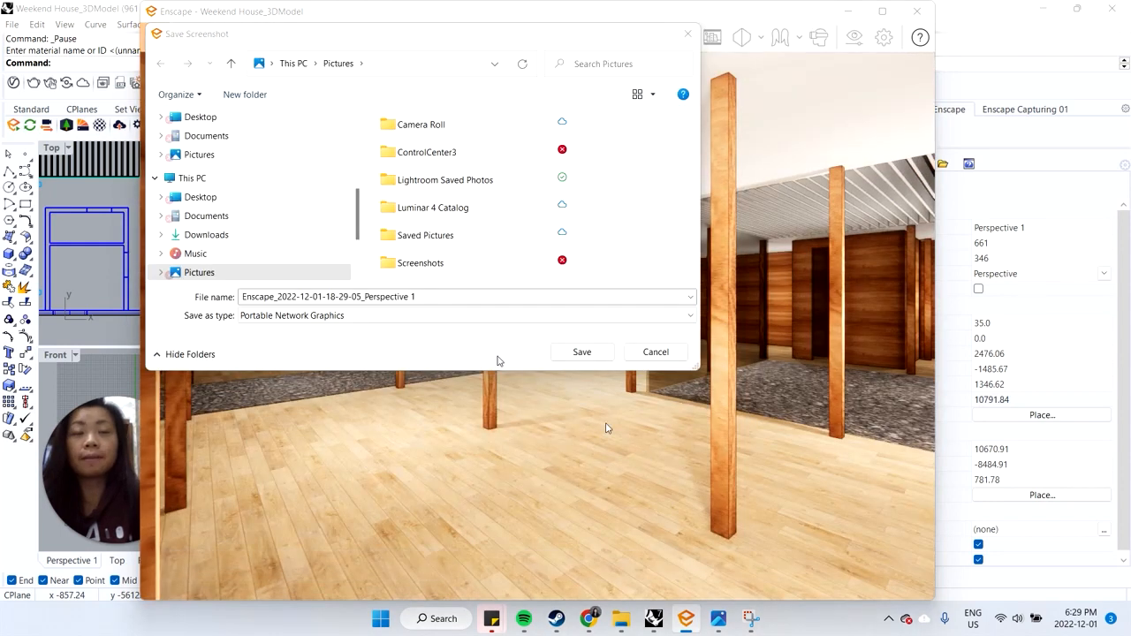
{"action": "scroll", "coordinate": [239, 227], "scroll_direction": "up", "scroll_amount": 3}
{"action": "left_click", "coordinate": [253, 119]}
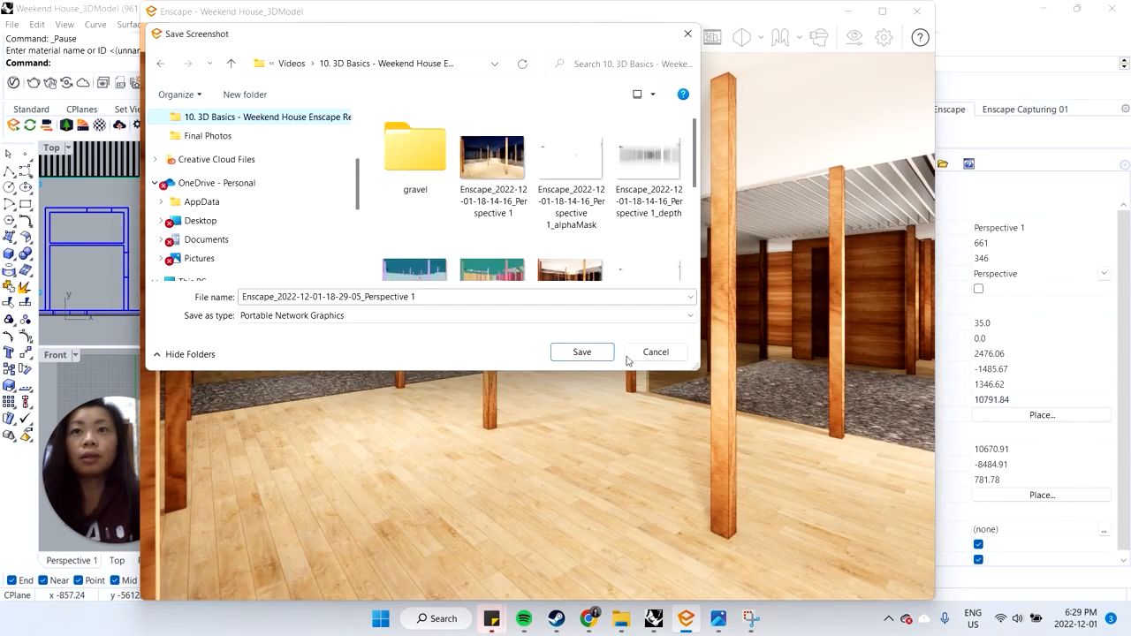
{"action": "left_click", "coordinate": [596, 358]}
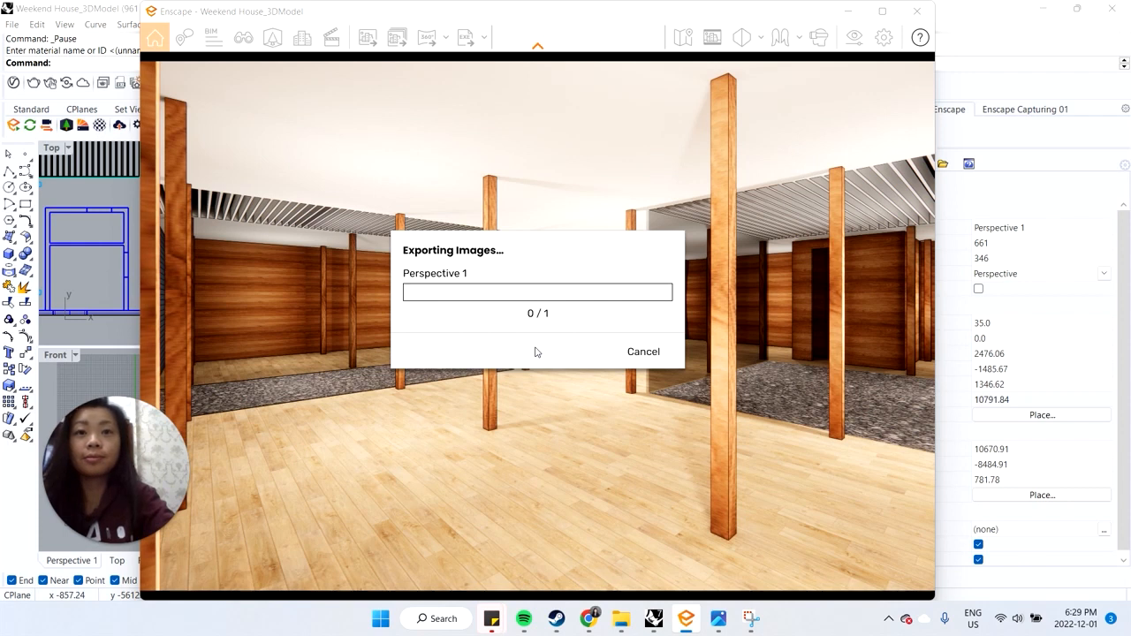
Step: Open the latest Perspective 1 render from the project folder and examine the wood walls, columns and floor
{"action": "mouse_move", "coordinate": [631, 624]}
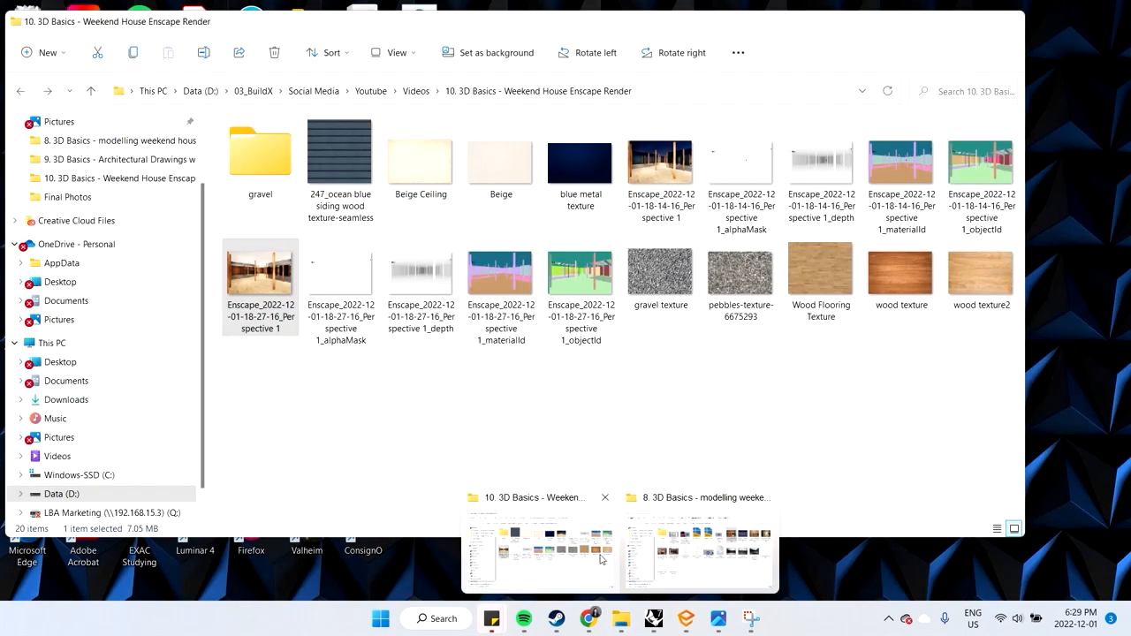
{"action": "left_click", "coordinate": [605, 558]}
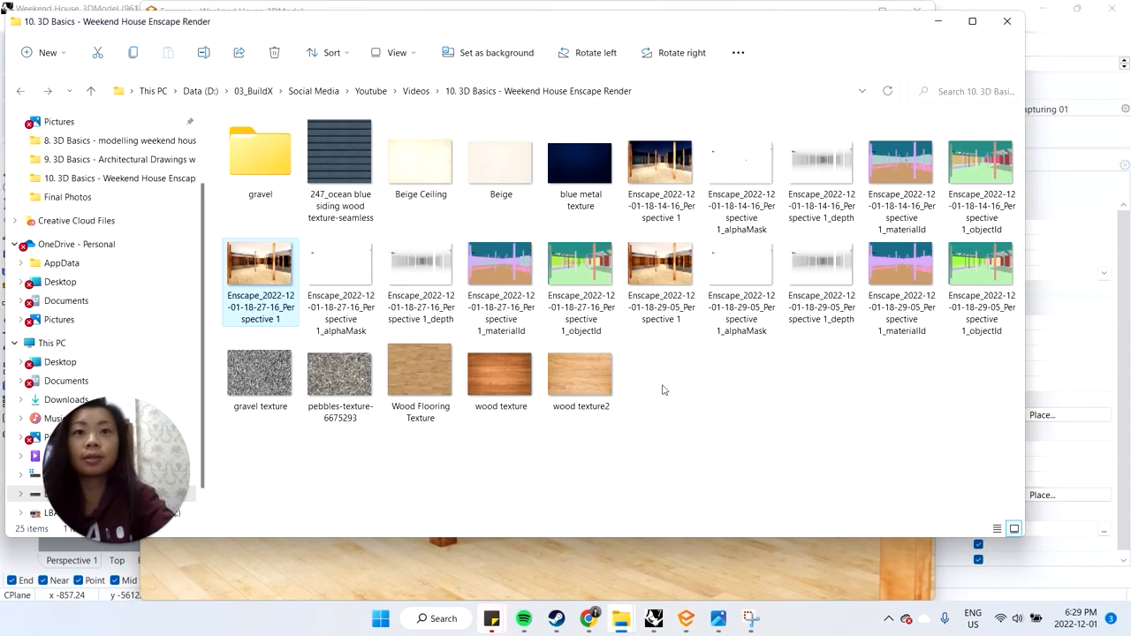
{"action": "double_click", "coordinate": [646, 279]}
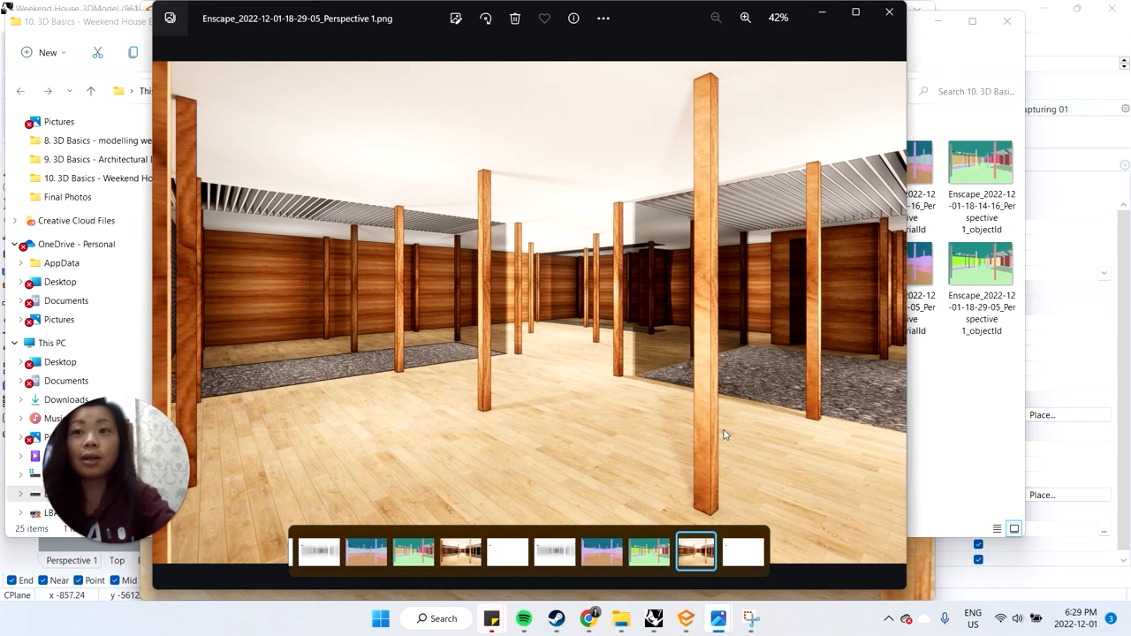
{"action": "mouse_move", "coordinate": [654, 619]}
{"action": "left_click", "coordinate": [656, 571]}
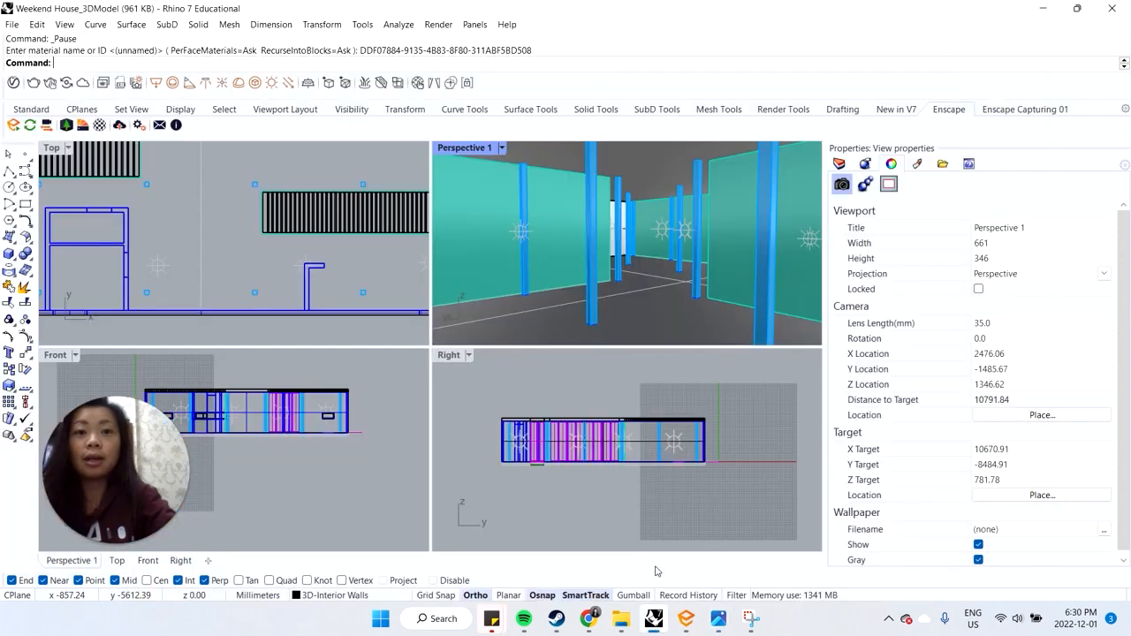
{"action": "mouse_move", "coordinate": [717, 619]}
{"action": "mouse_move", "coordinate": [968, 562]}
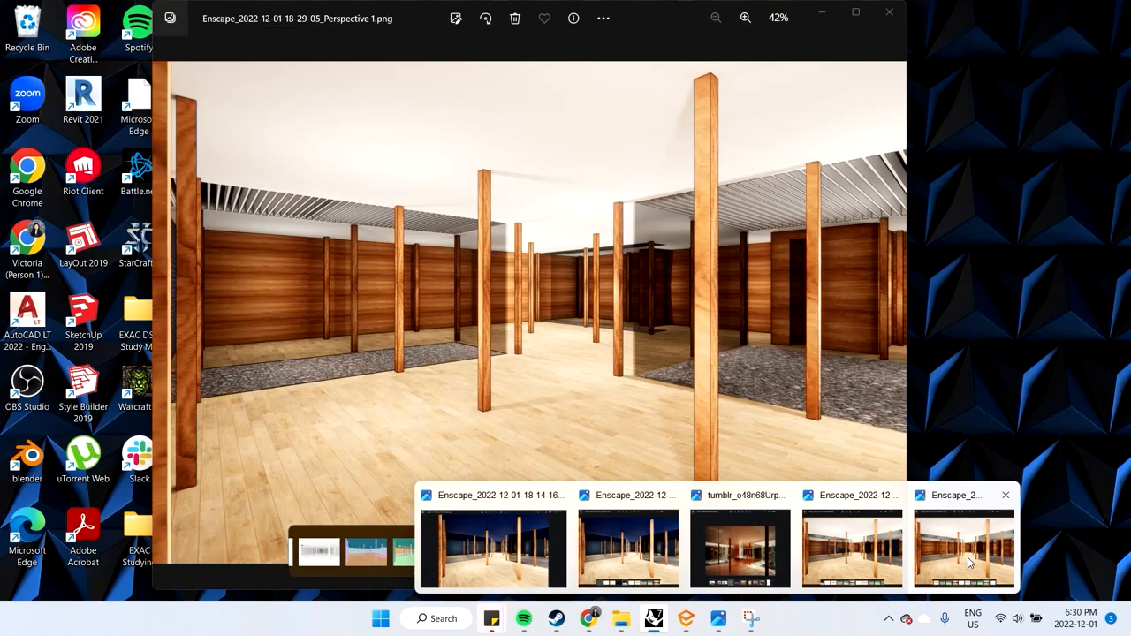
{"action": "left_click", "coordinate": [965, 561]}
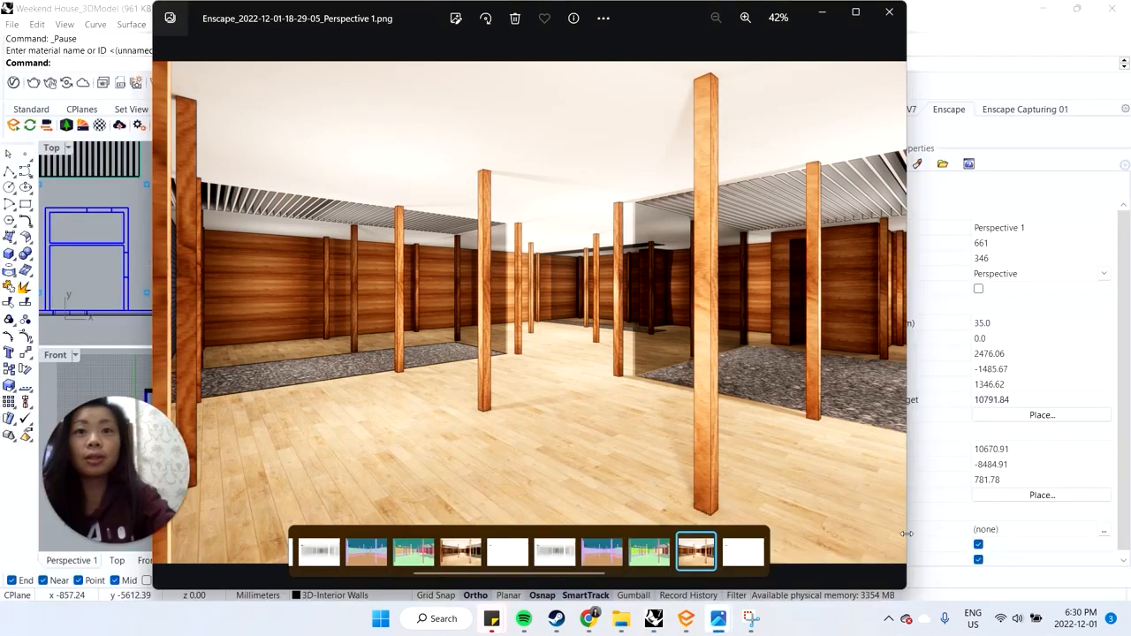